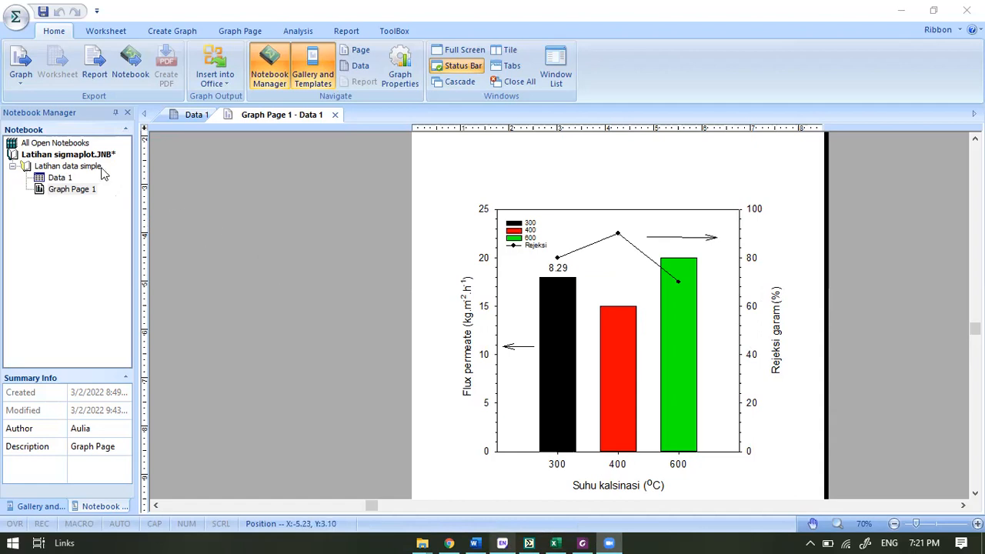
Create a new worksheet in the Latihan sigmaplot notebook, starting from the Latihan data simple section.
click(79, 169)
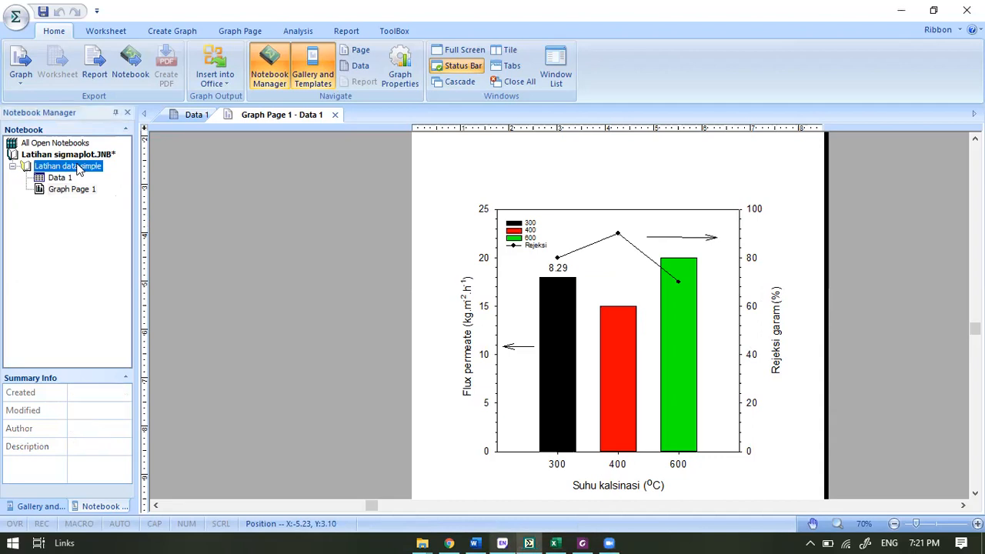
right_click(79, 168)
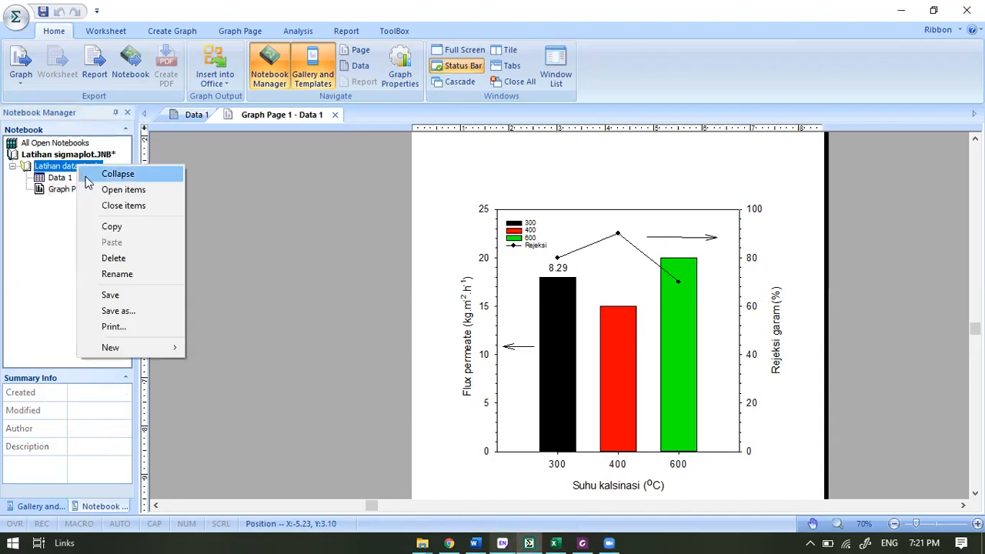
mouse_move(141, 350)
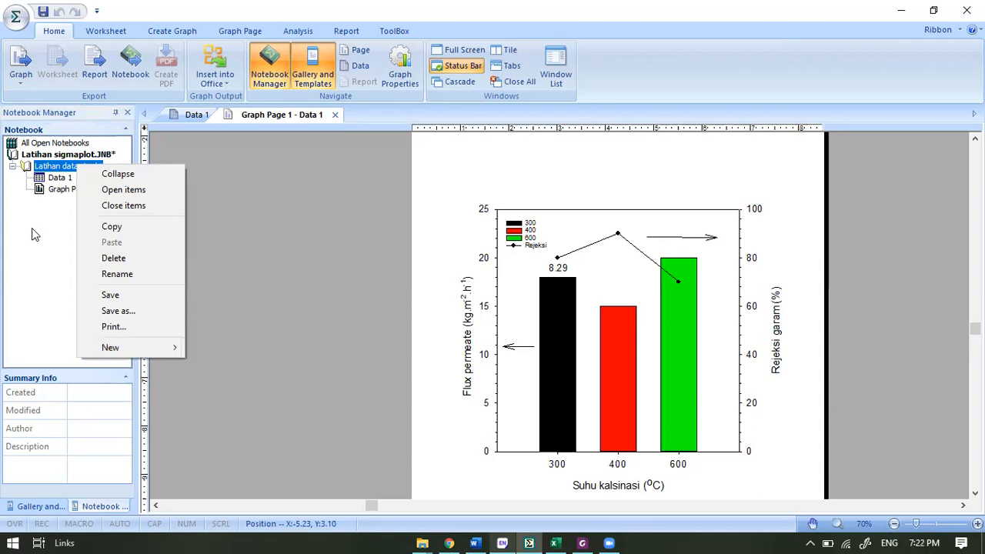
click(32, 234)
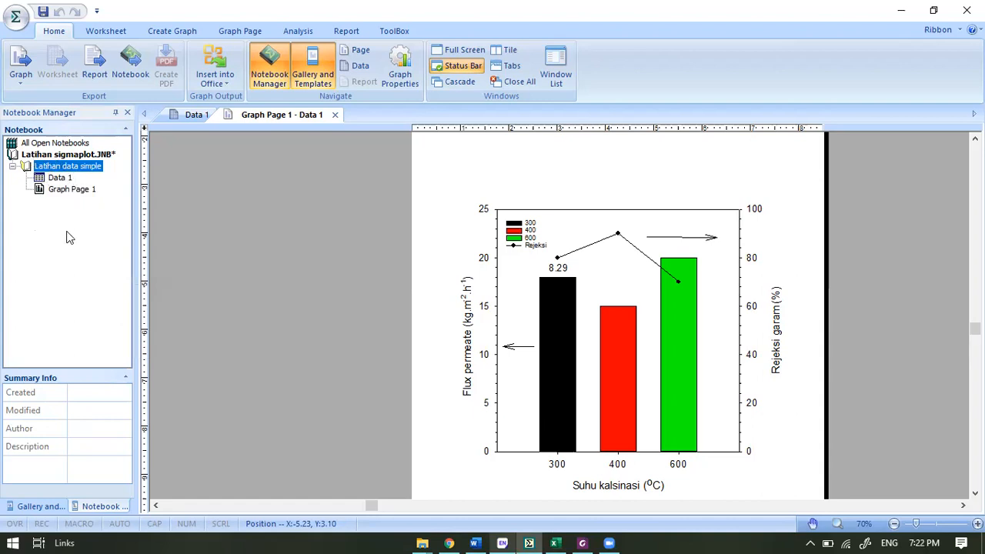
right_click(57, 169)
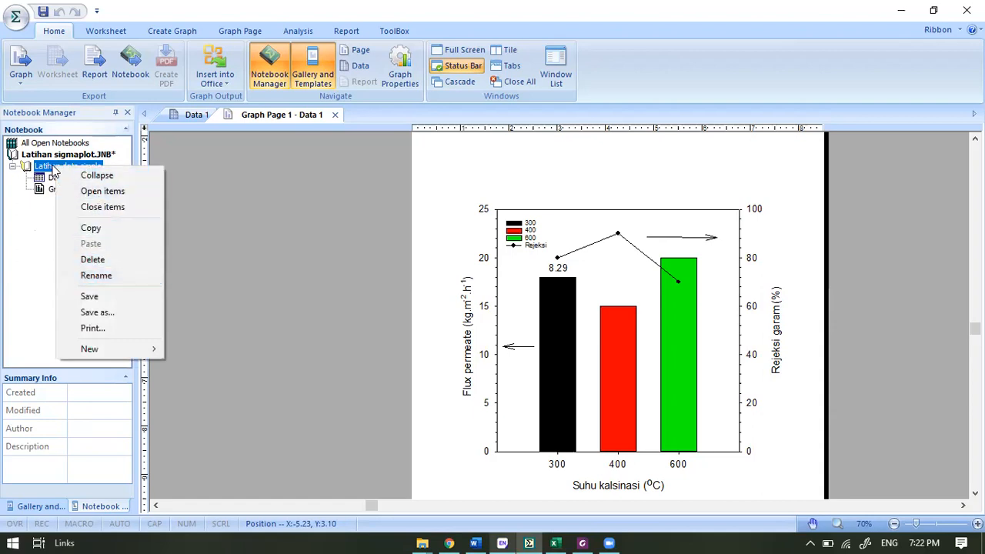
right_click(48, 165)
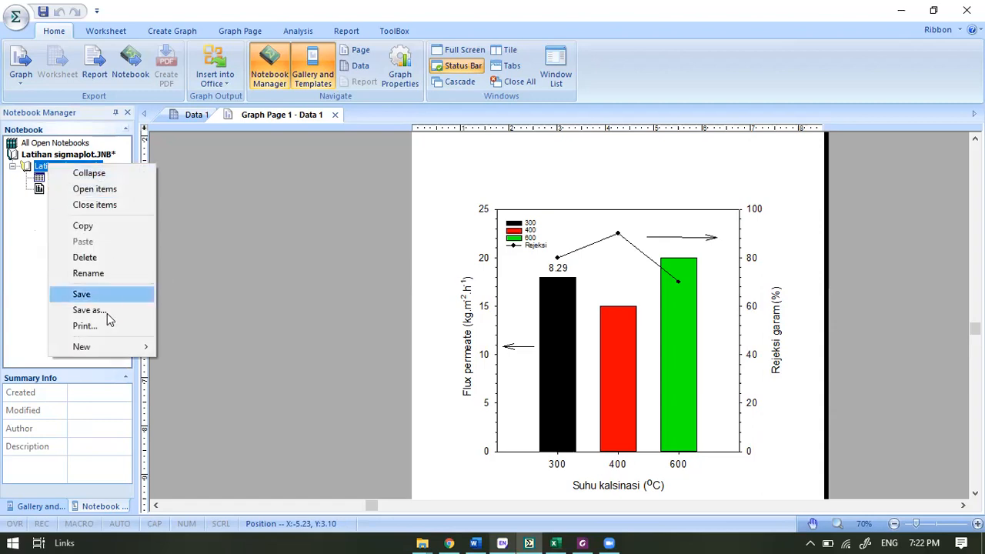
mouse_move(108, 349)
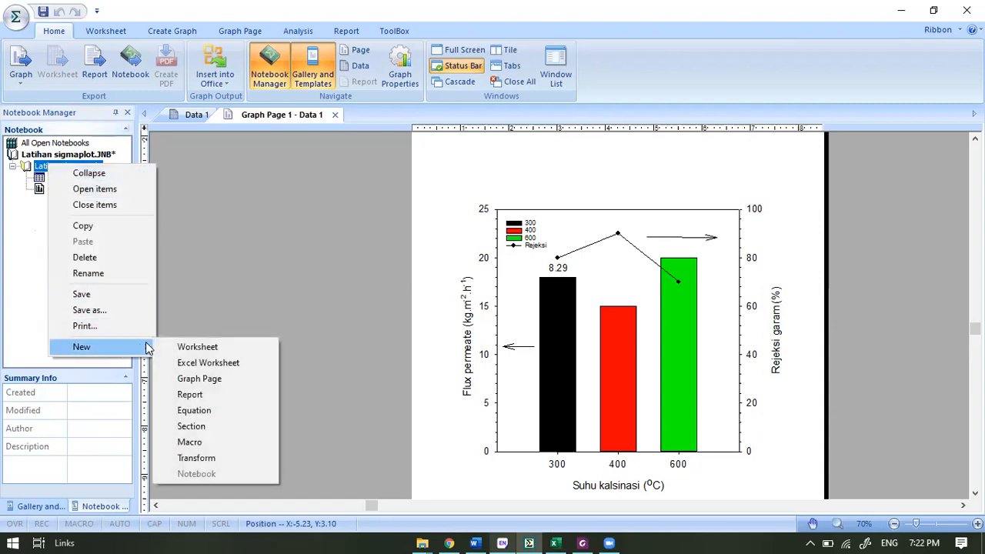
click(236, 351)
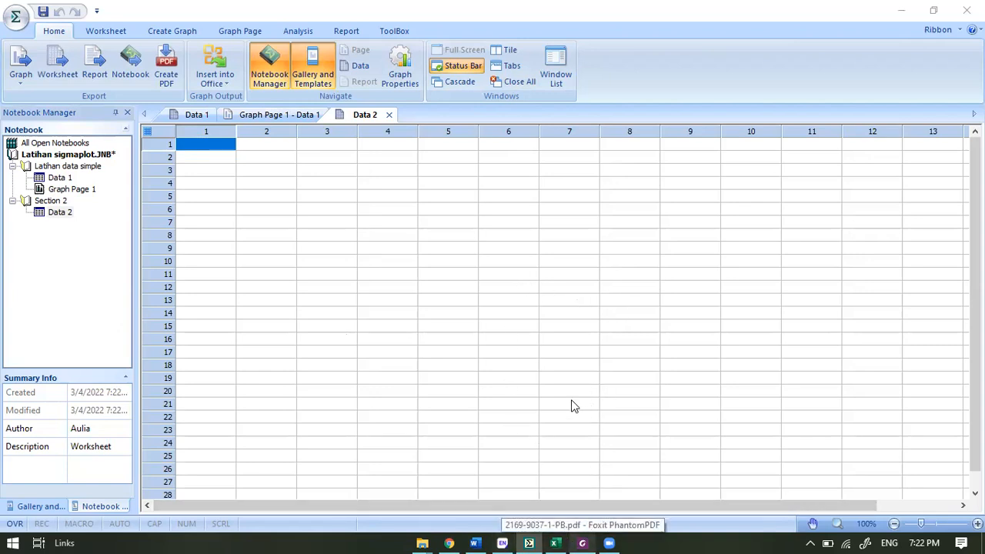
Switch to Latihan sigmaPlot.xlsx in Excel and copy the Contoh Multiple DATA values in A12:D14.
click(556, 542)
scroll(207, 332, down, 2)
scroll(207, 332, down, 1)
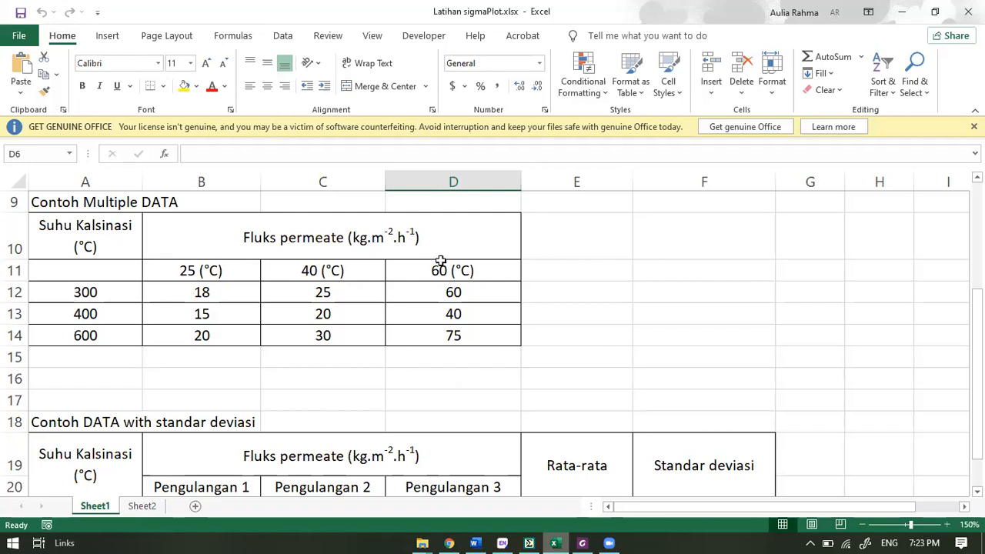
click(177, 290)
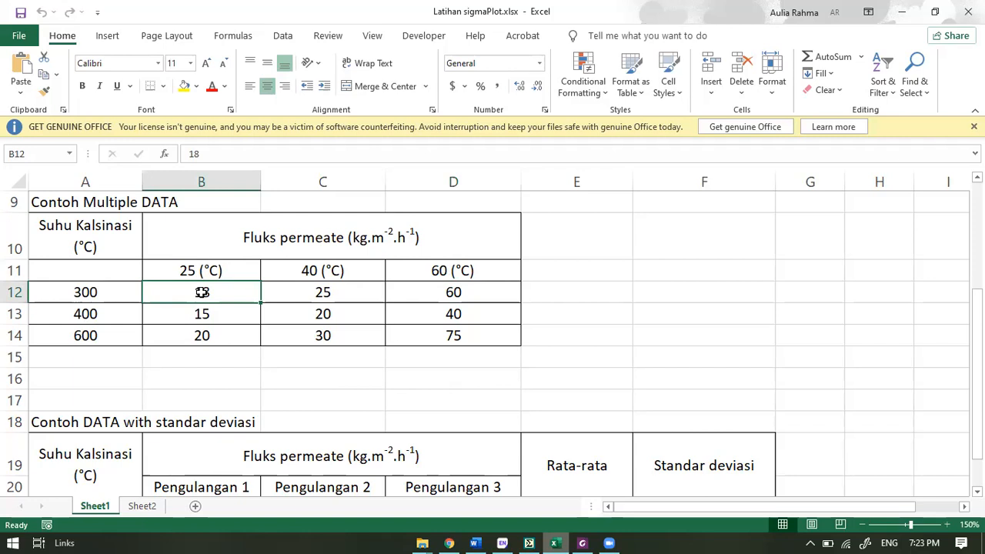
drag(203, 293, 204, 327)
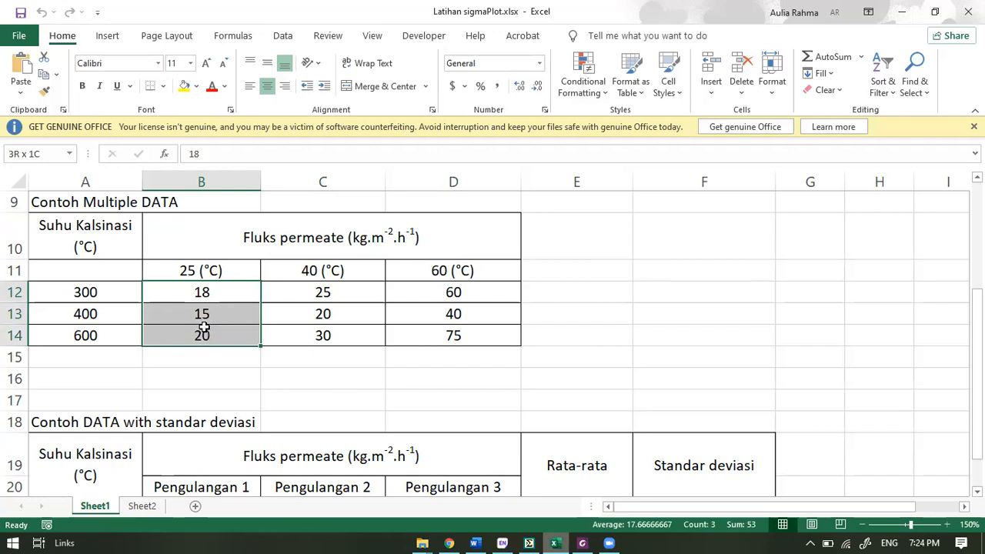
click(101, 293)
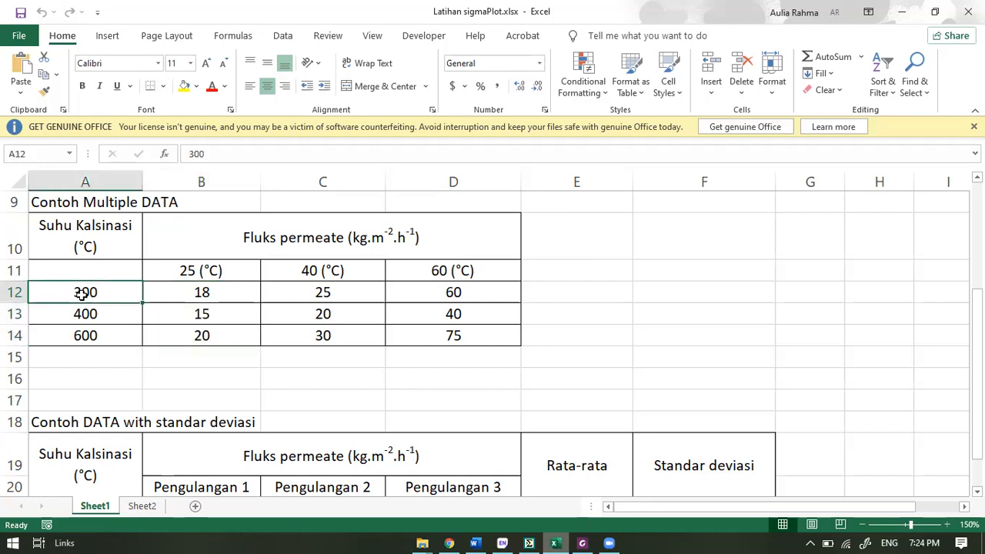
drag(73, 289, 445, 335)
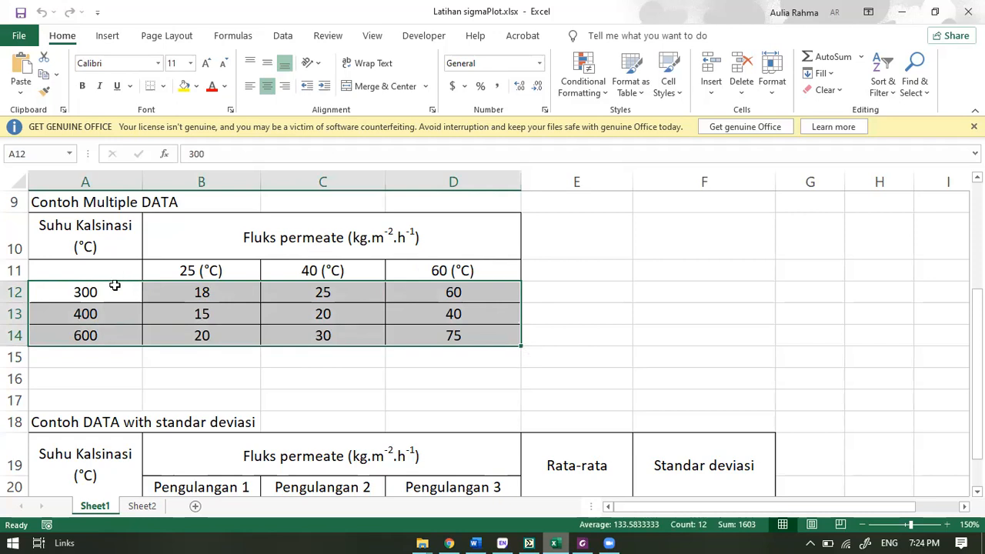
drag(113, 286, 458, 339)
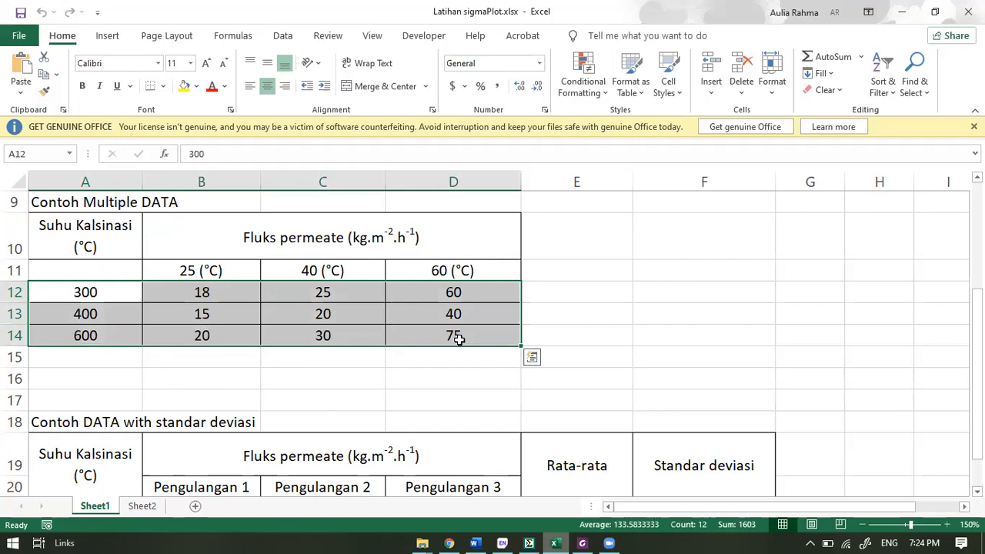
right_click(458, 339)
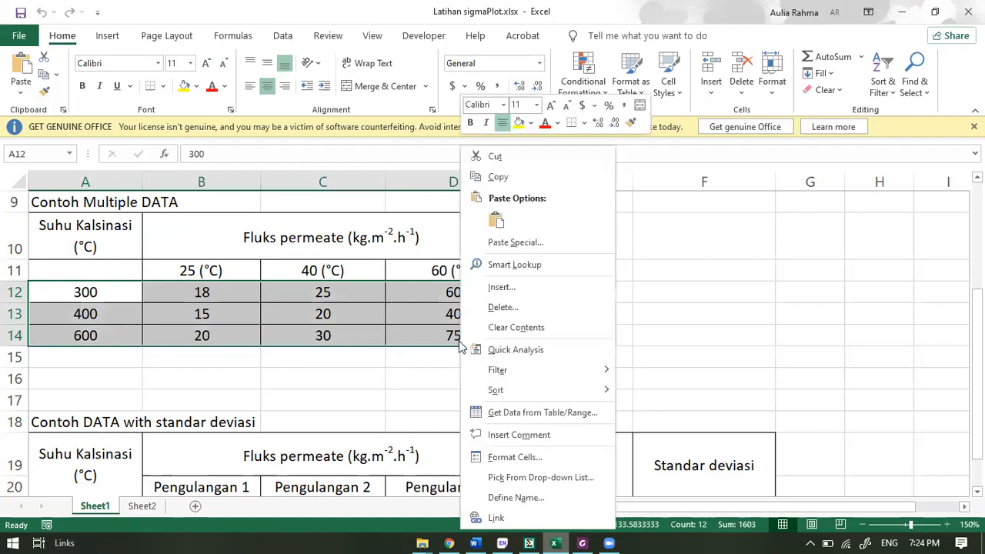
click(499, 179)
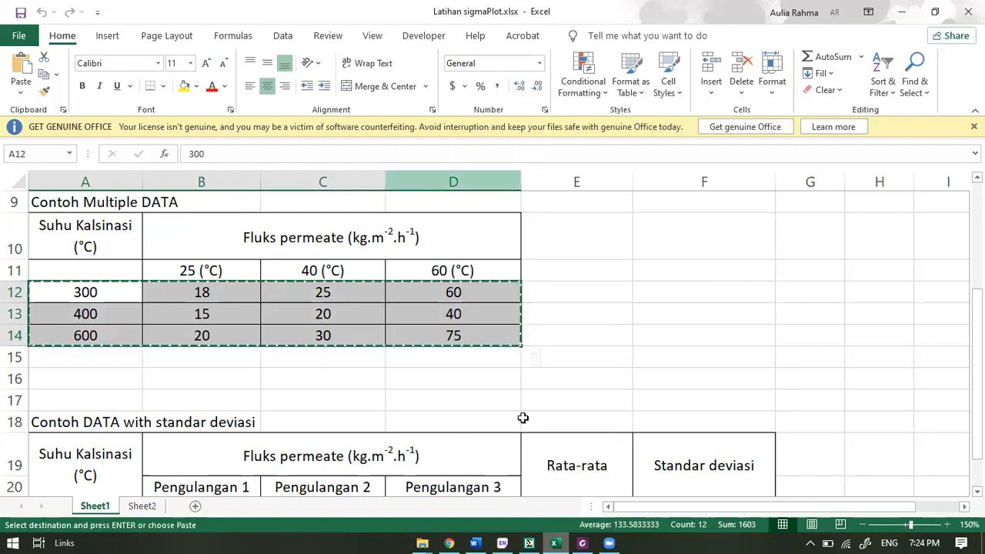
Switch to SigmaPlot and paste the copied values into the Data 2 worksheet from column 1, row 1.
click(529, 543)
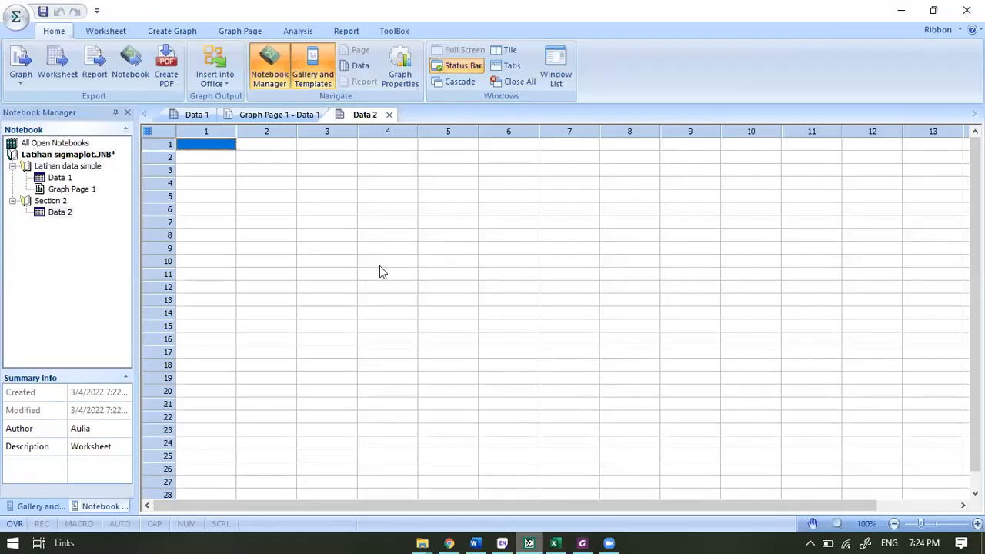
right_click(216, 150)
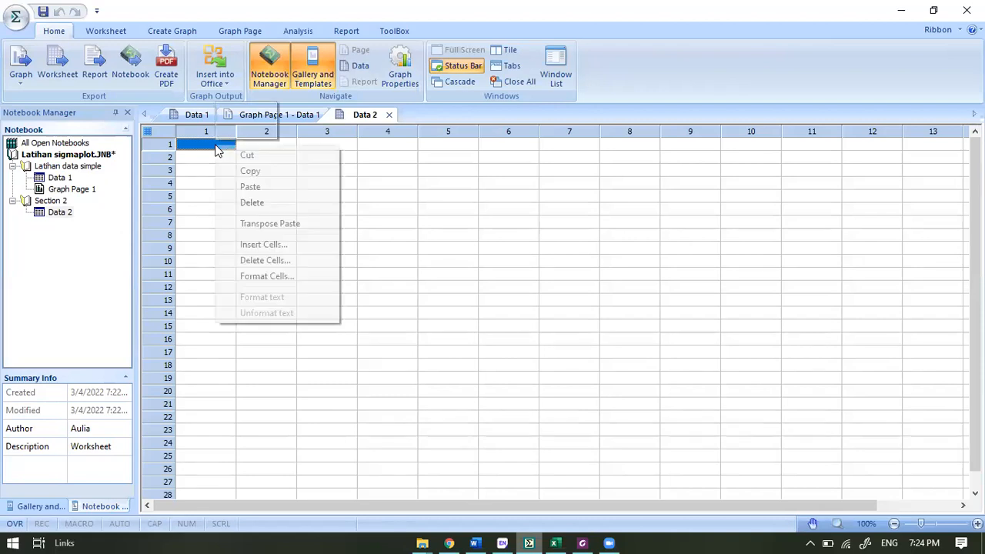
click(252, 189)
click(247, 188)
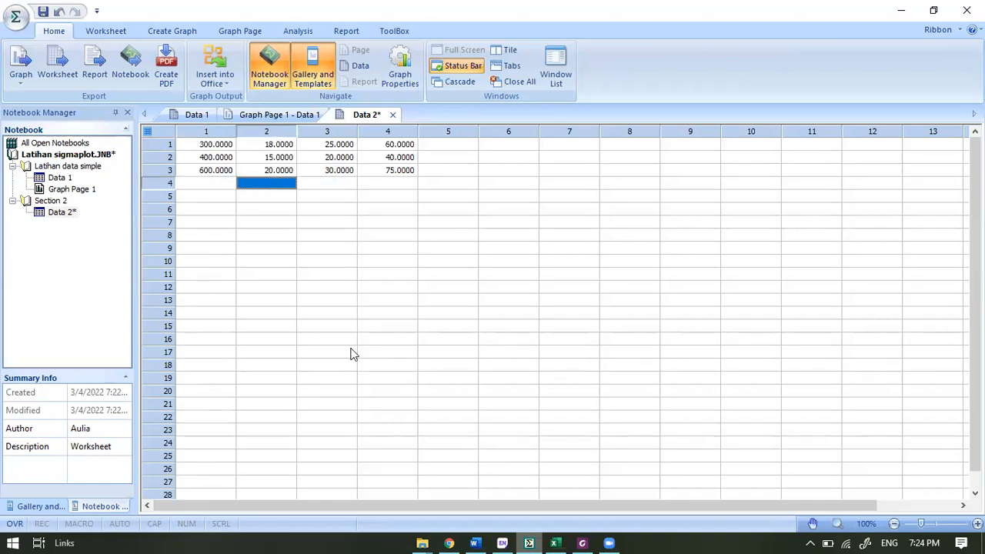
Copy the 25 (°C) heading from cell B11 in Excel and set it as the title of column 2 in Data 2.
click(557, 537)
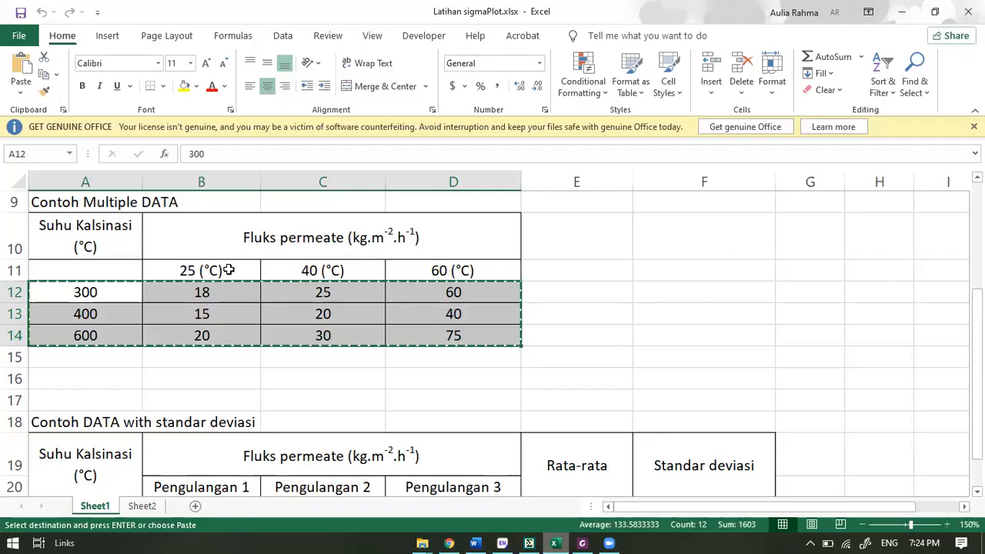
click(229, 270)
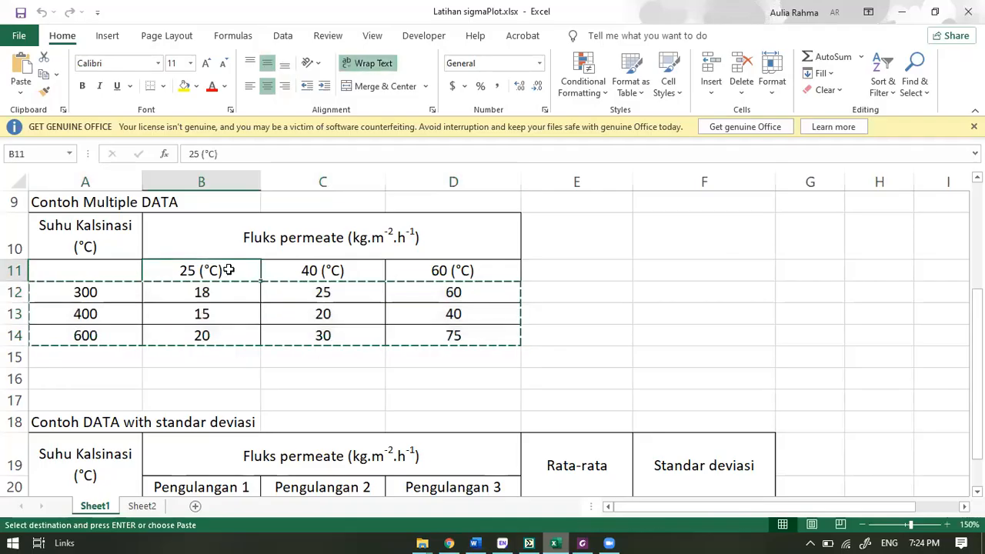
click(223, 154)
drag(160, 141, 159, 144)
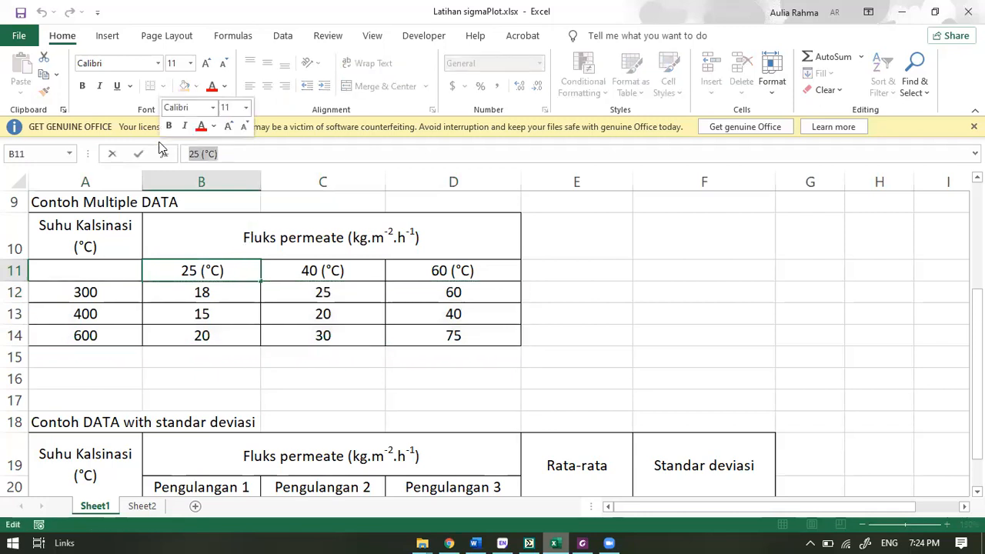
key(ctrl+c)
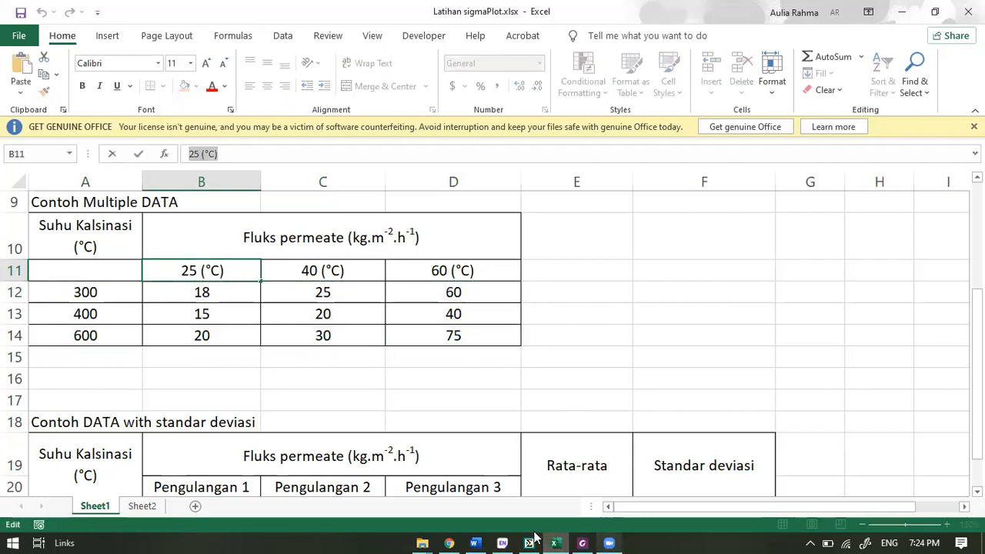
click(529, 542)
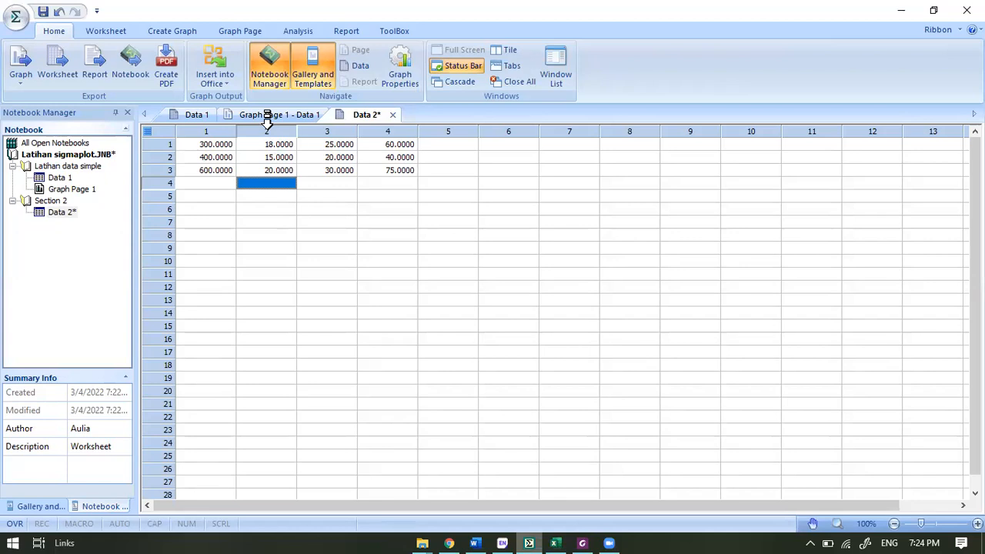
click(267, 127)
key(ctrl+v)
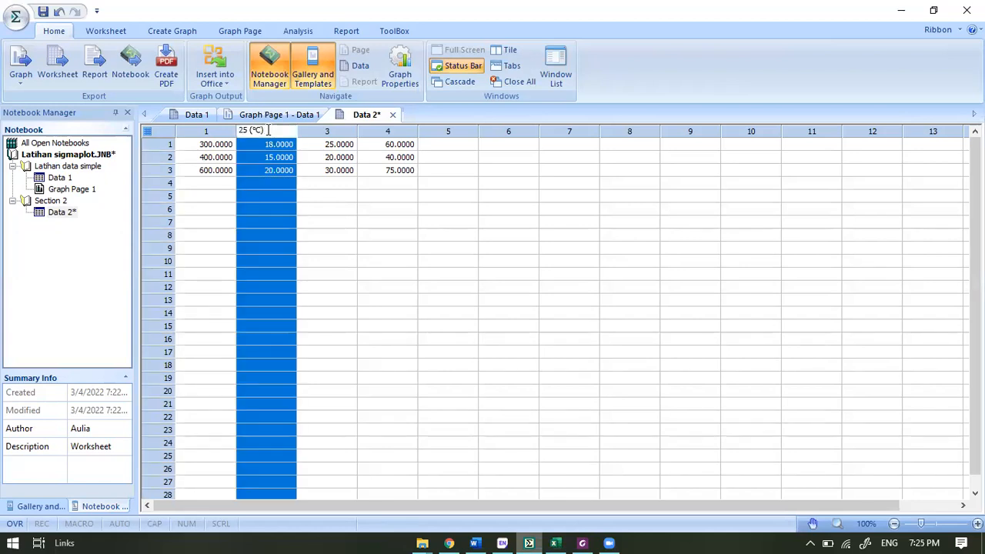
click(345, 170)
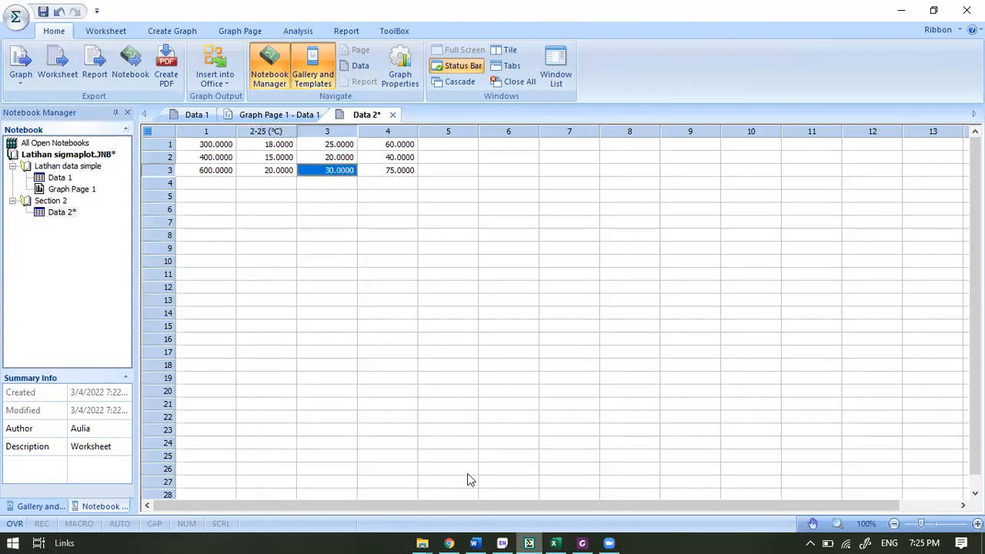
Copy the 40 (°C) heading from cell C11 in Excel and set it as the title of column 3 in Data 2.
click(555, 542)
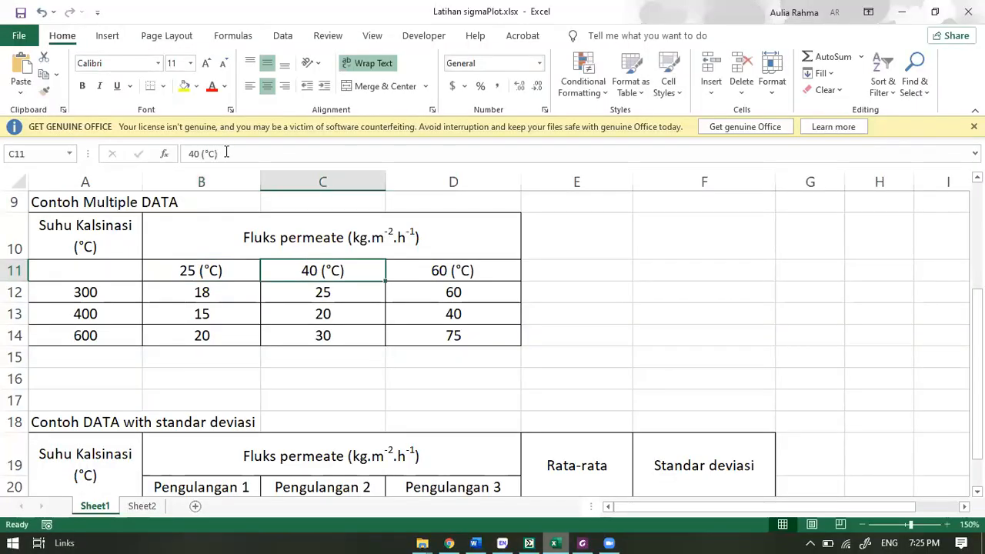
drag(226, 152, 137, 159)
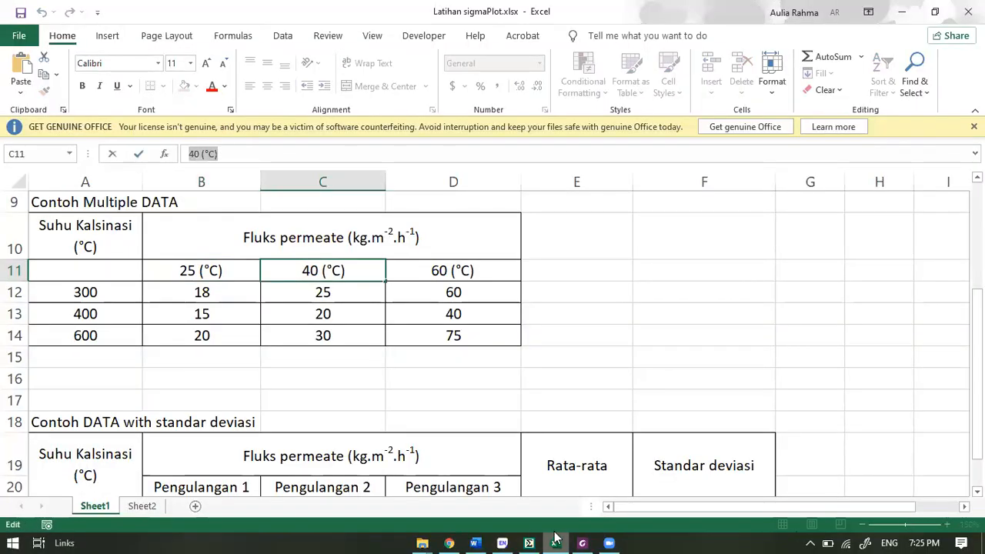
click(531, 541)
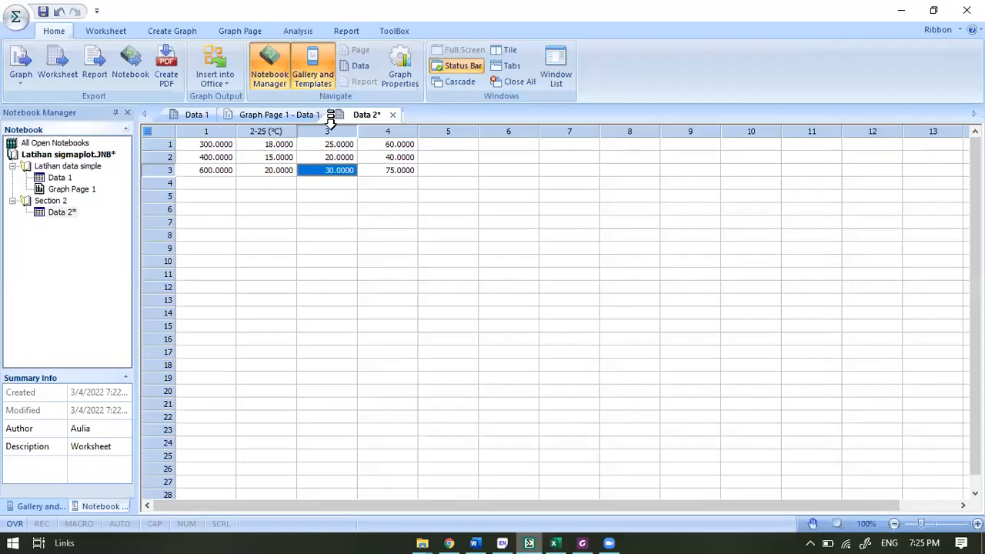
double_click(331, 131)
key(ctrl+v)
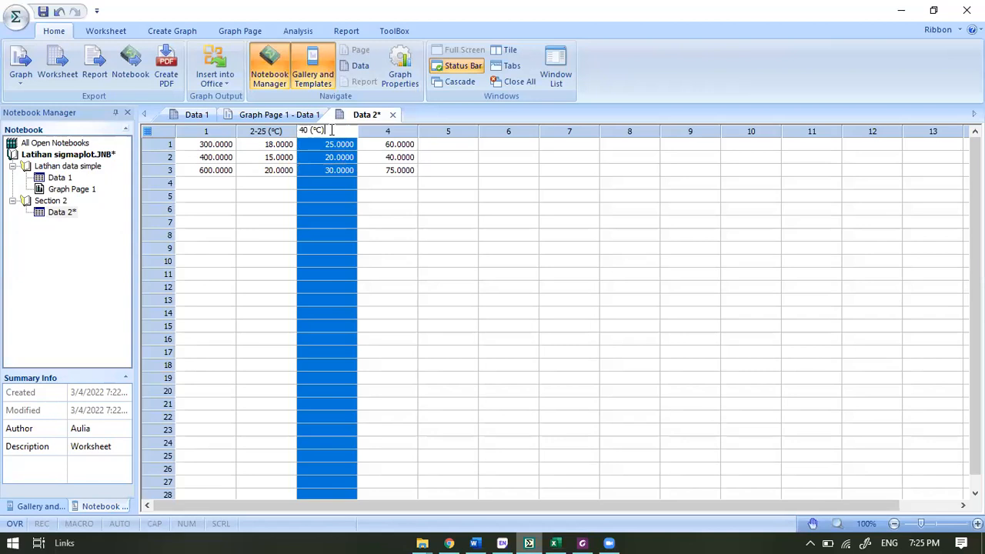
Copy the 60 (°C) heading from cell D11 in Excel and set it as the title of column 4 in Data 2.
click(387, 129)
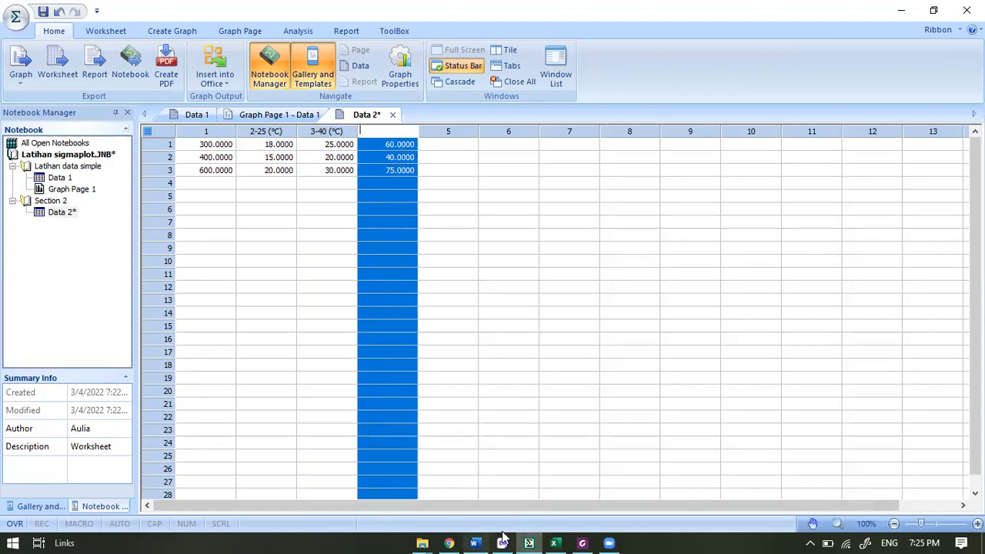
click(554, 543)
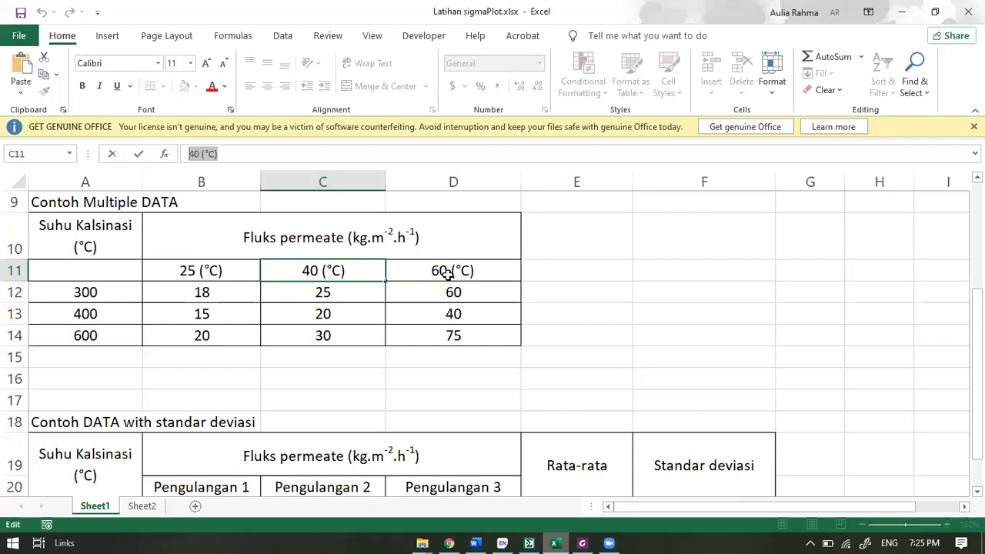
click(446, 277)
drag(254, 153, 152, 153)
key(ctrl+c)
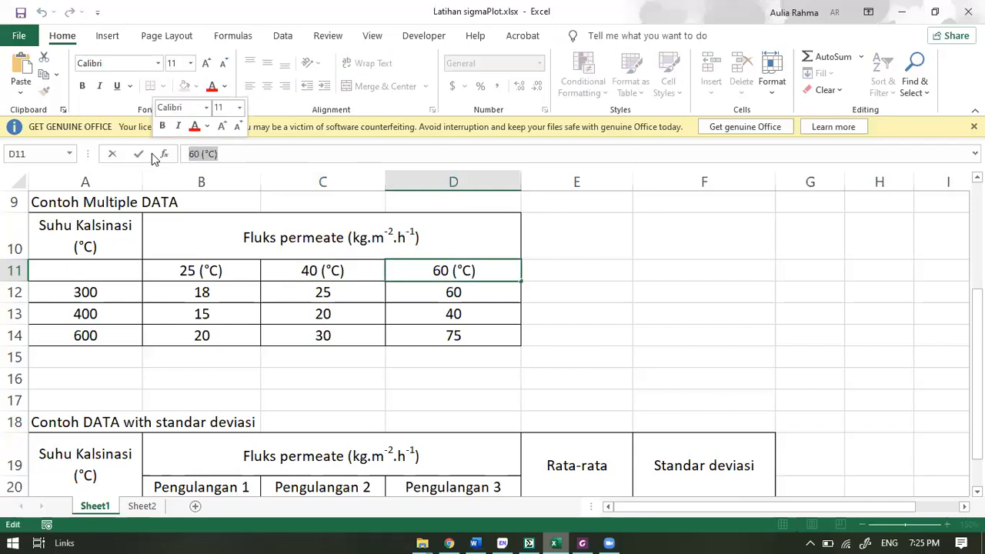
click(518, 539)
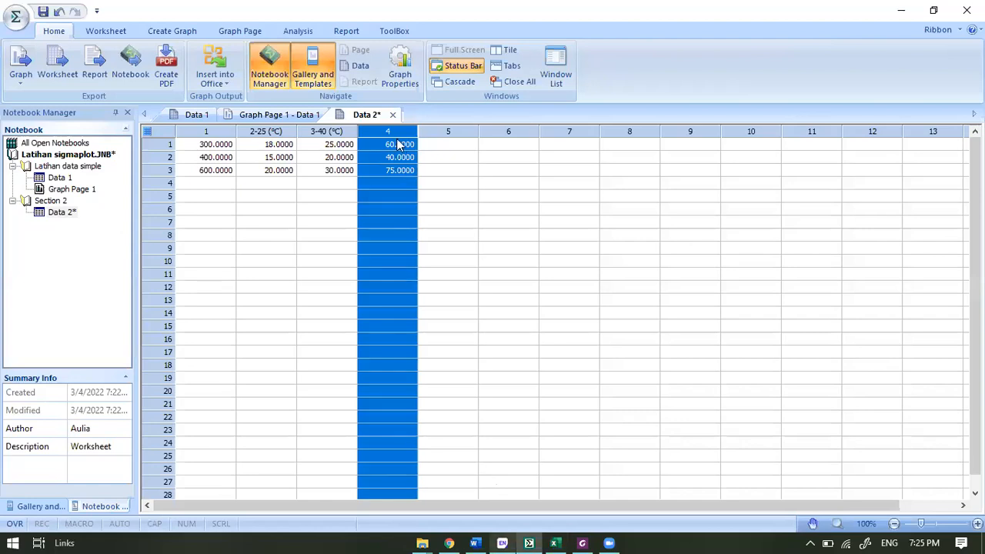
double_click(387, 131)
key(ctrl+v)
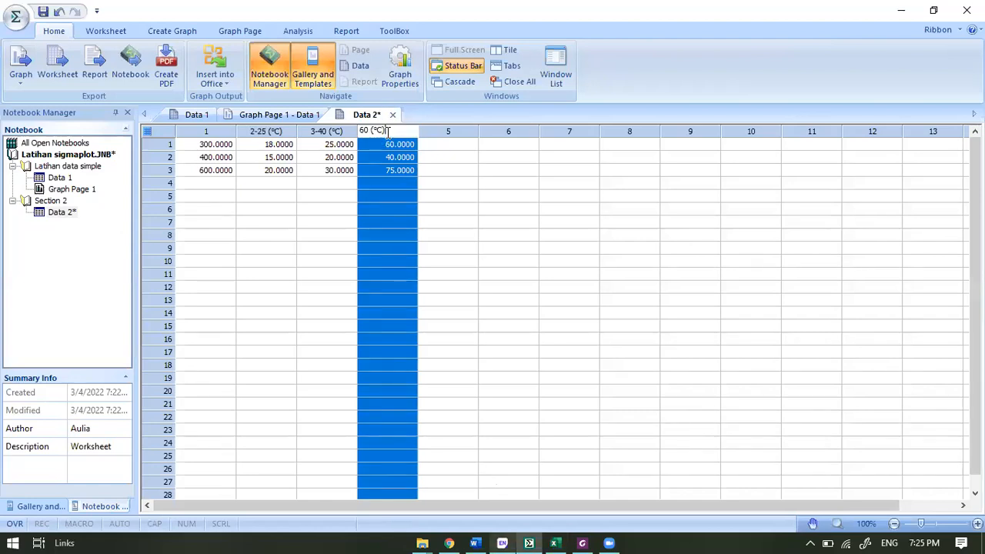
Commit the 60 (°C) title of column 4 and check the chart on Graph Page 1 before returning to Data 2.
click(321, 211)
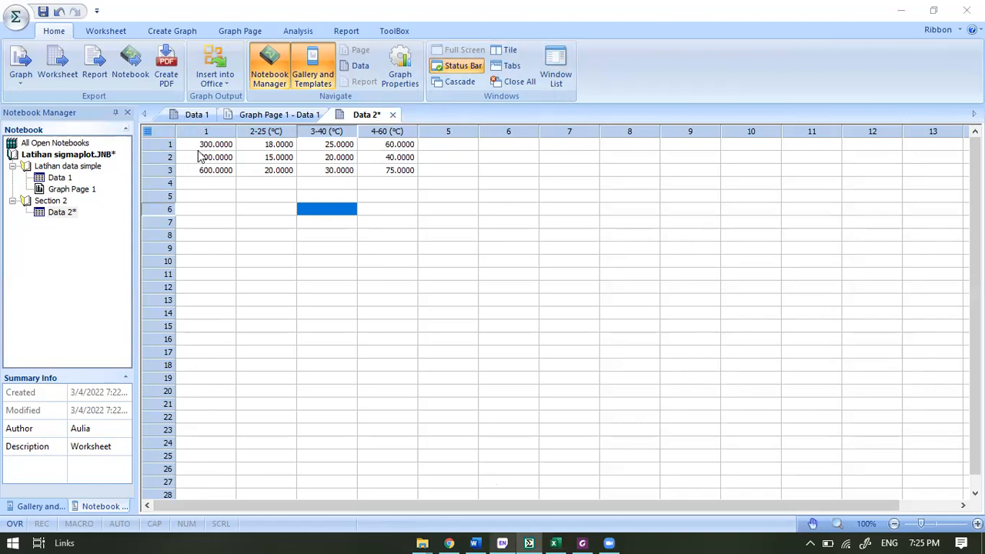
key(ctrl+Home)
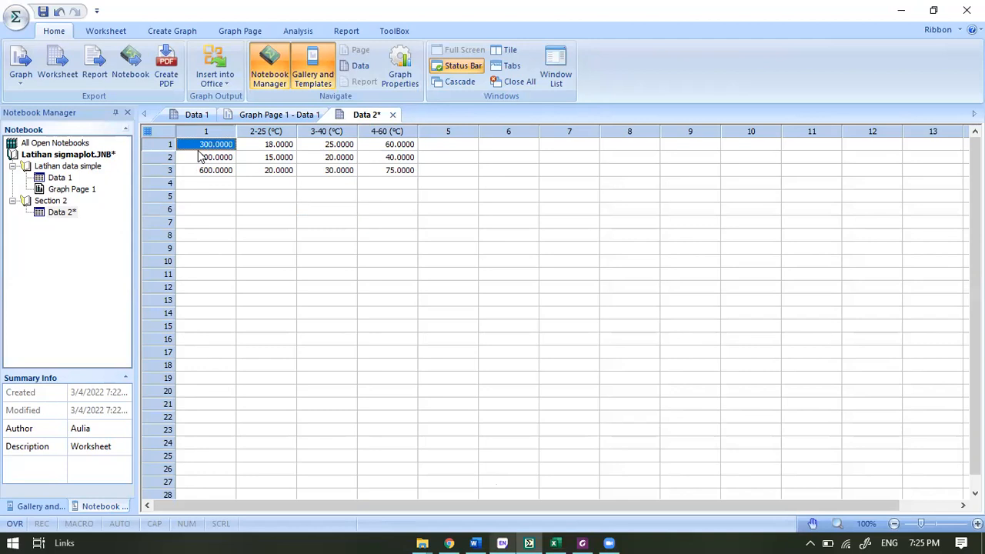
double_click(65, 190)
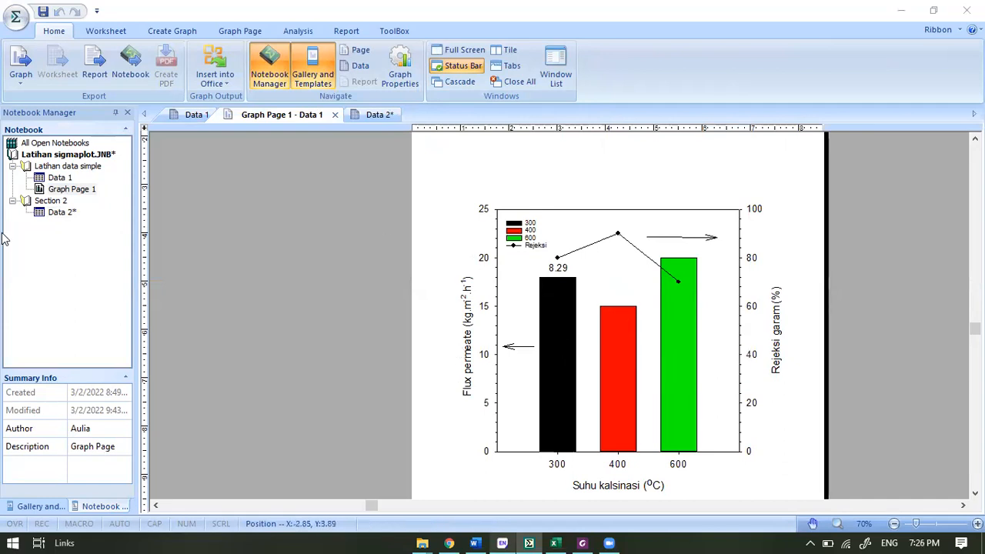
double_click(51, 215)
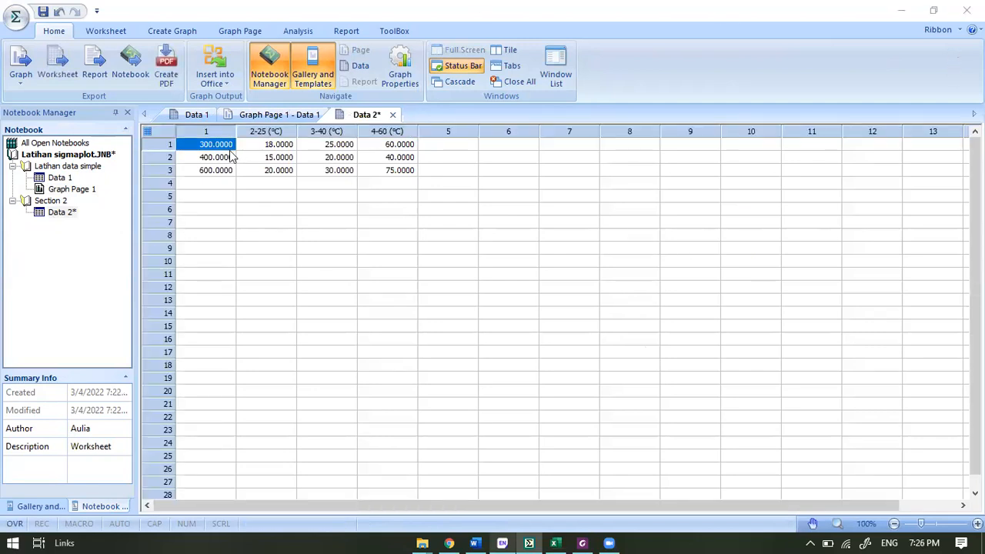
Start a Grouped Vertical Bar graph from the Data 2 worksheet and choose the X Many Y data format.
click(186, 32)
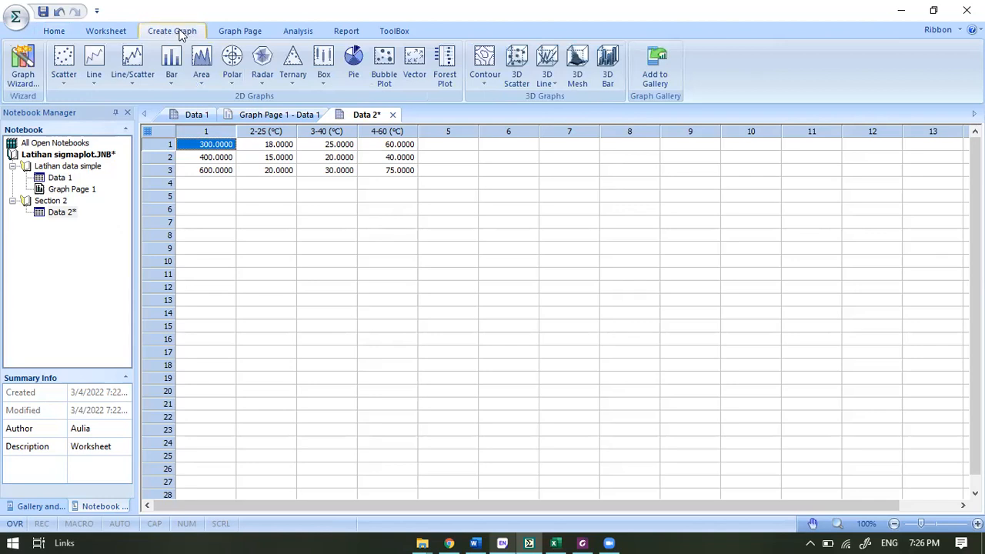
click(172, 81)
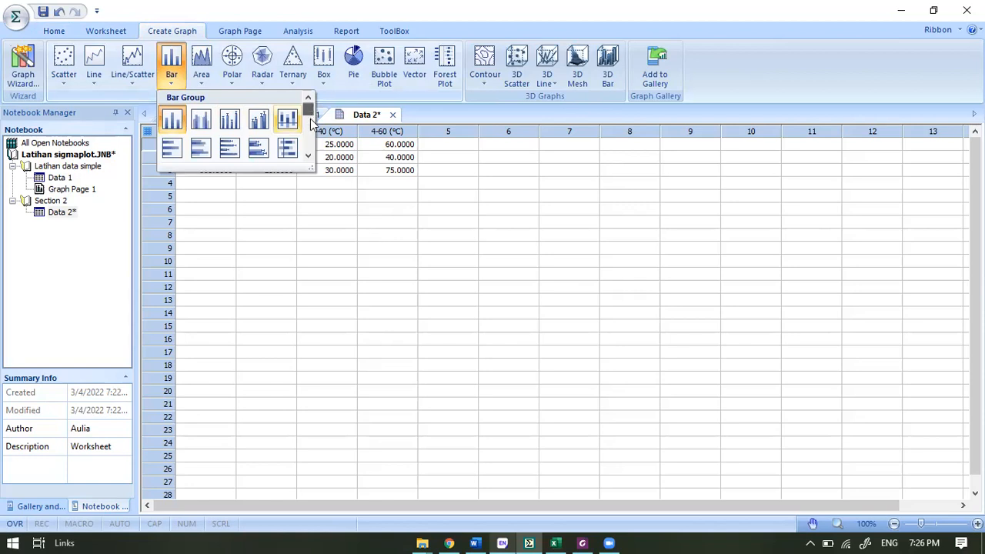
click(308, 157)
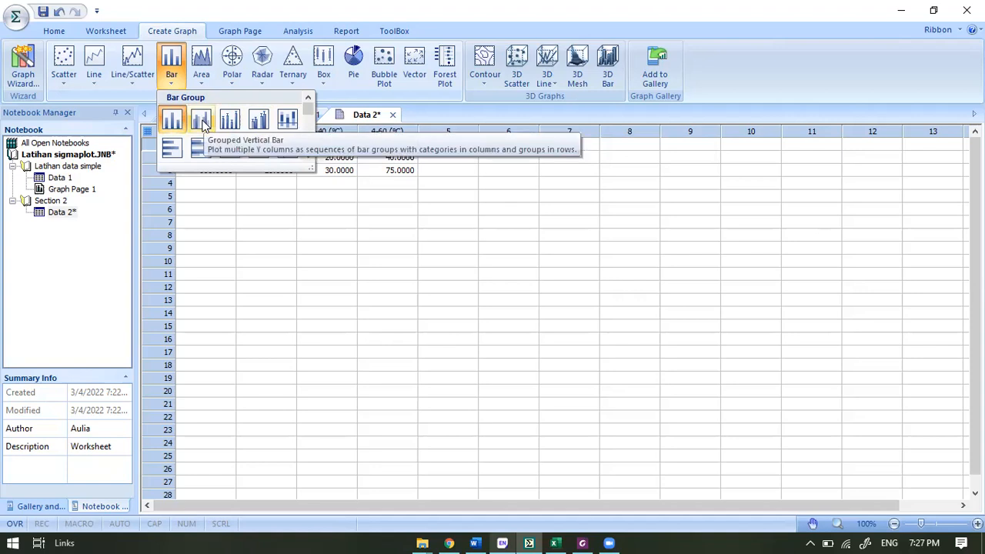
click(203, 123)
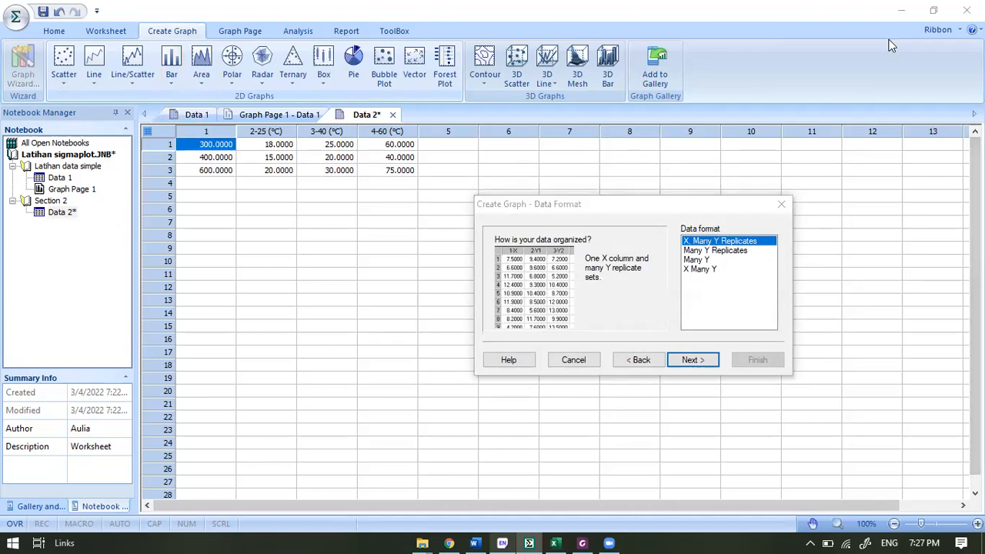
click(665, 207)
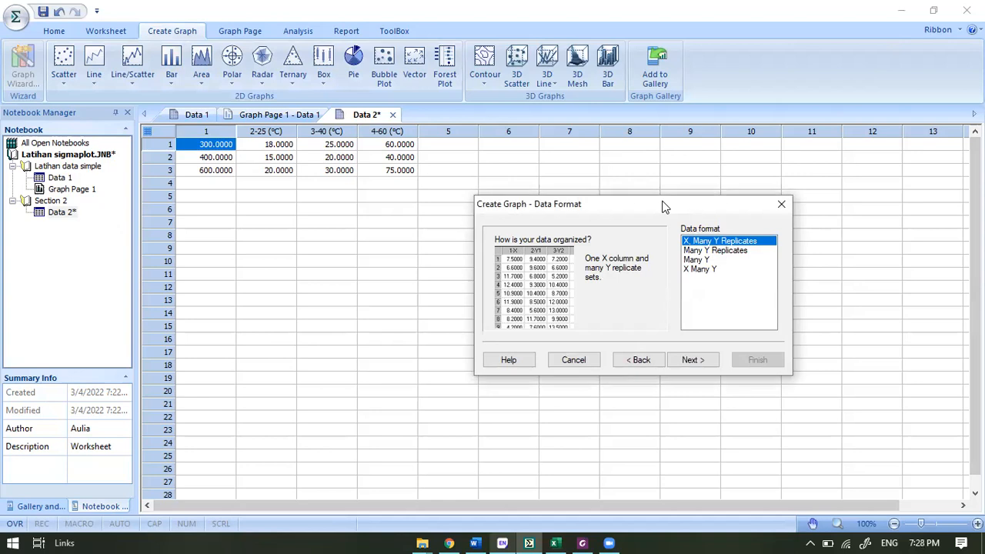
drag(665, 206, 565, 160)
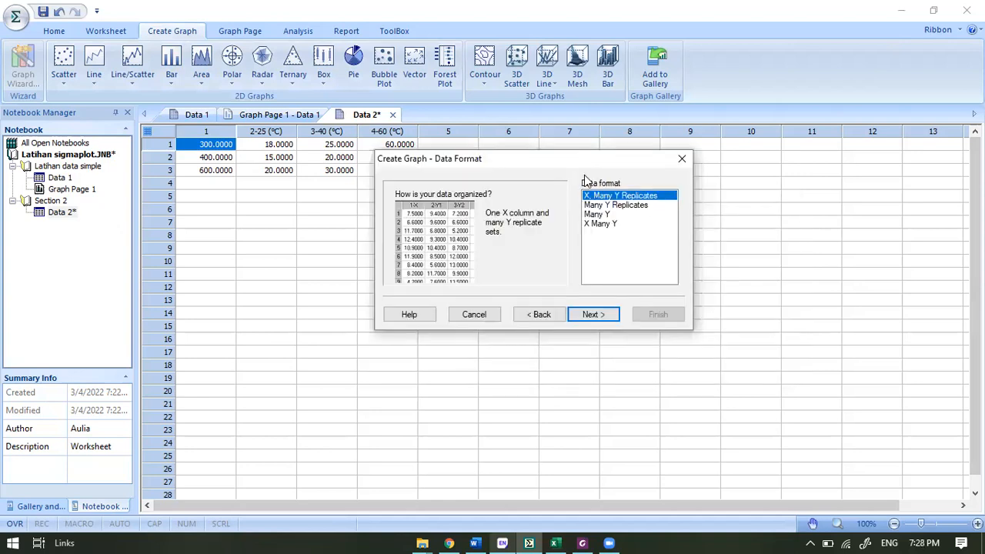
click(603, 223)
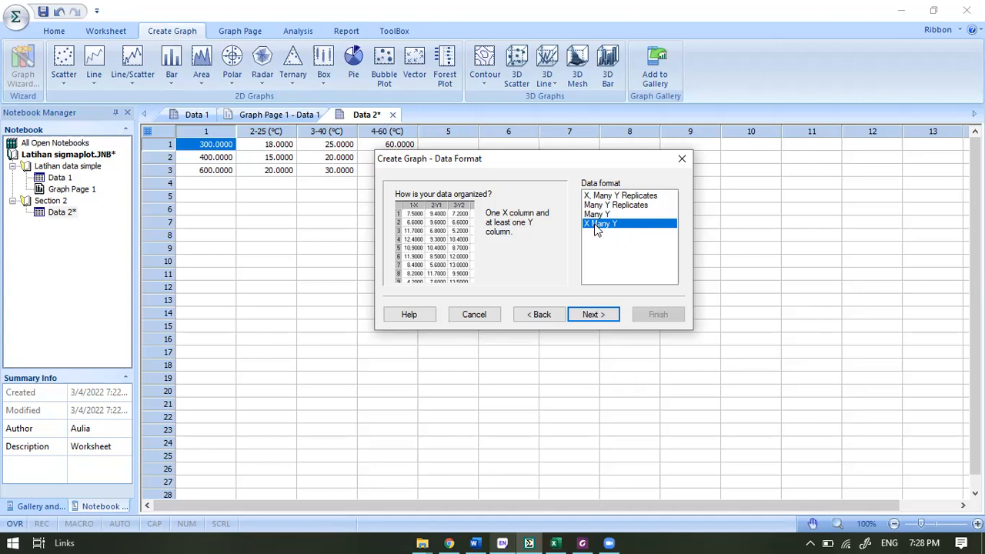
click(594, 317)
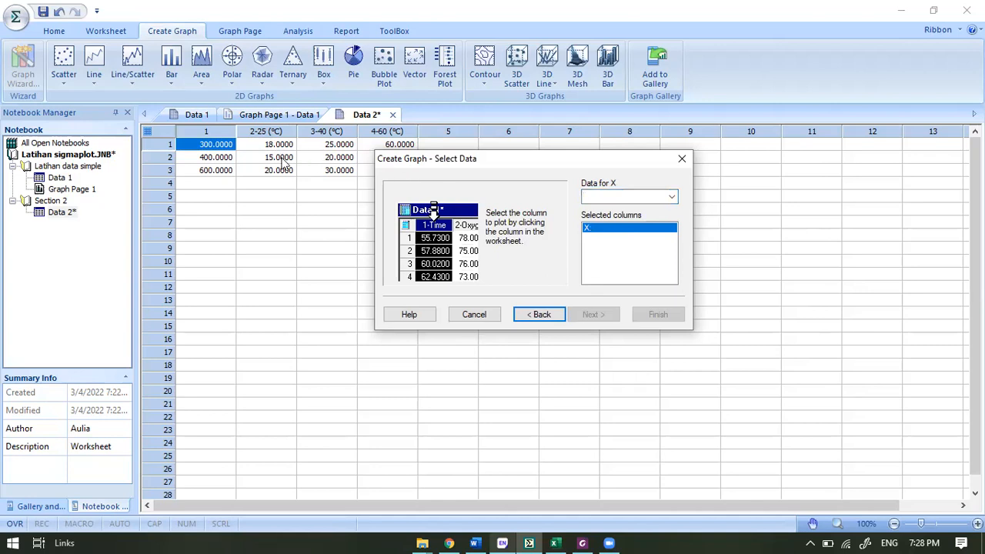
Assign column 1 as X and the 25, 40 and 60 (°C) columns as Sets 1 to 3, and create the graph.
click(206, 125)
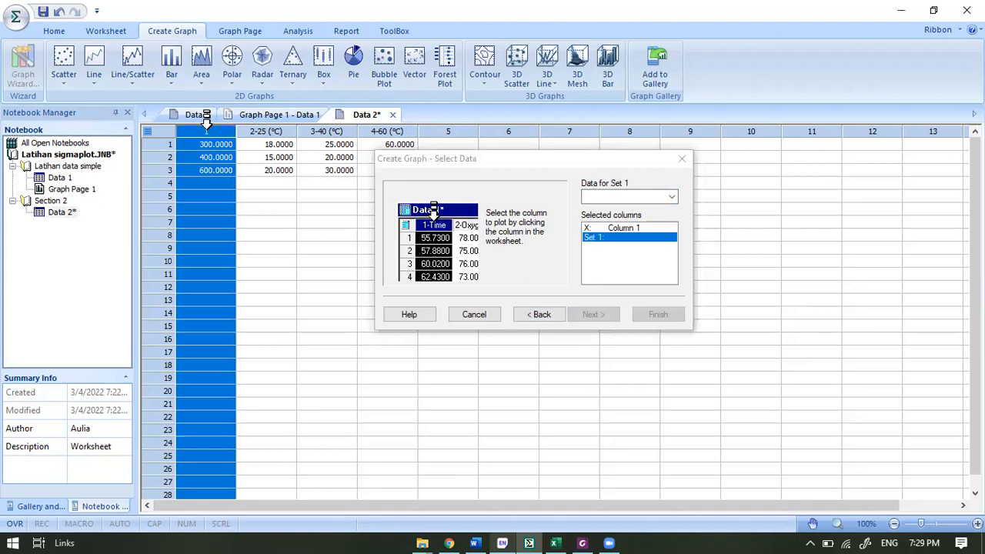
click(594, 244)
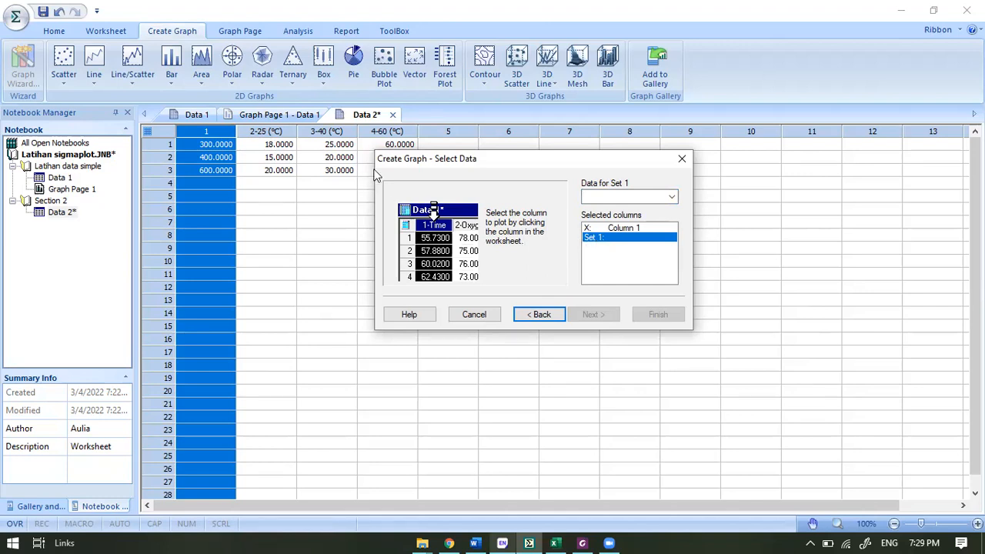
click(273, 123)
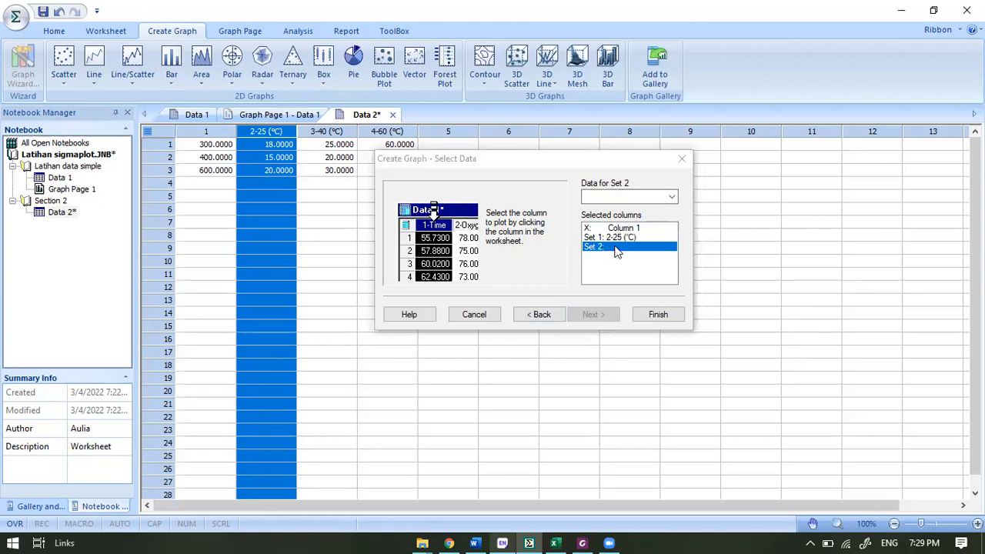
click(315, 124)
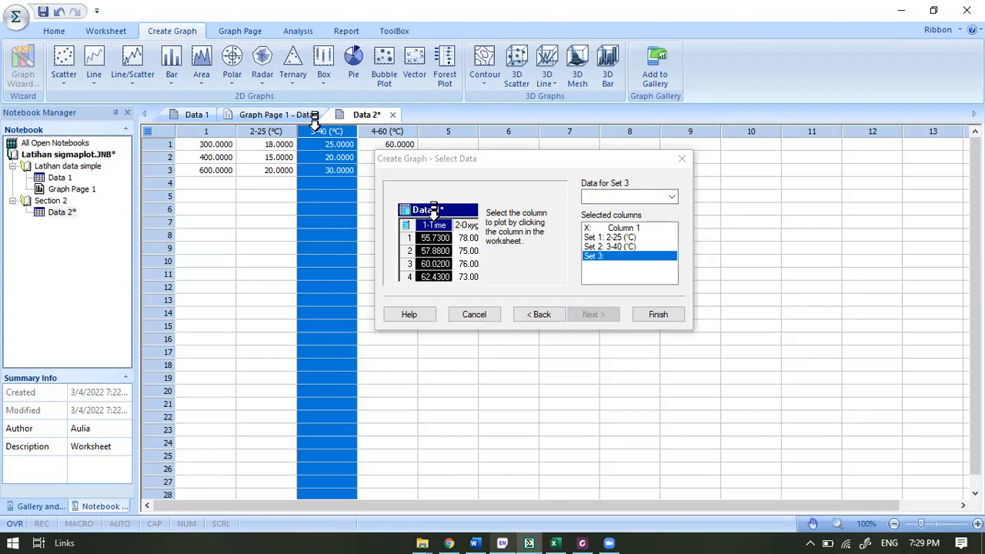
click(387, 123)
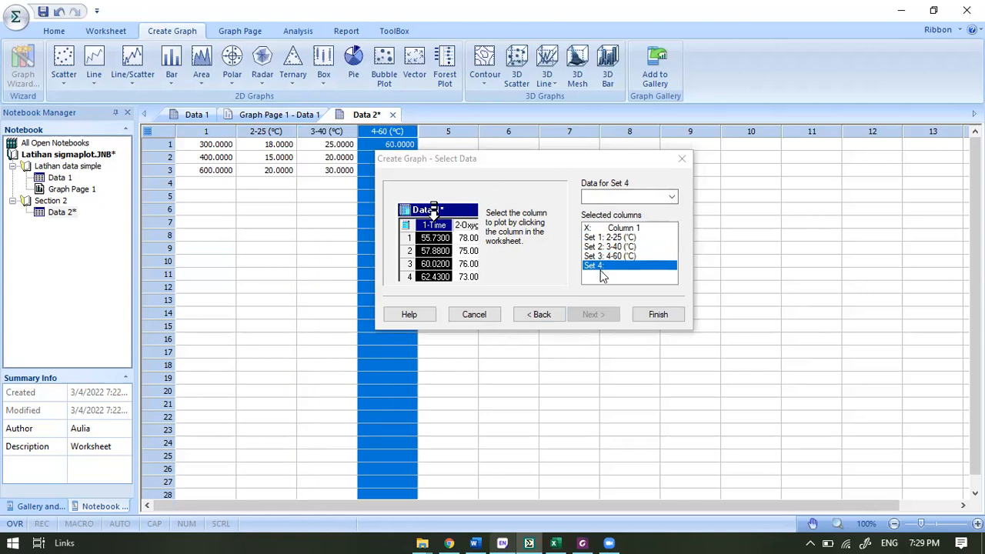
click(659, 315)
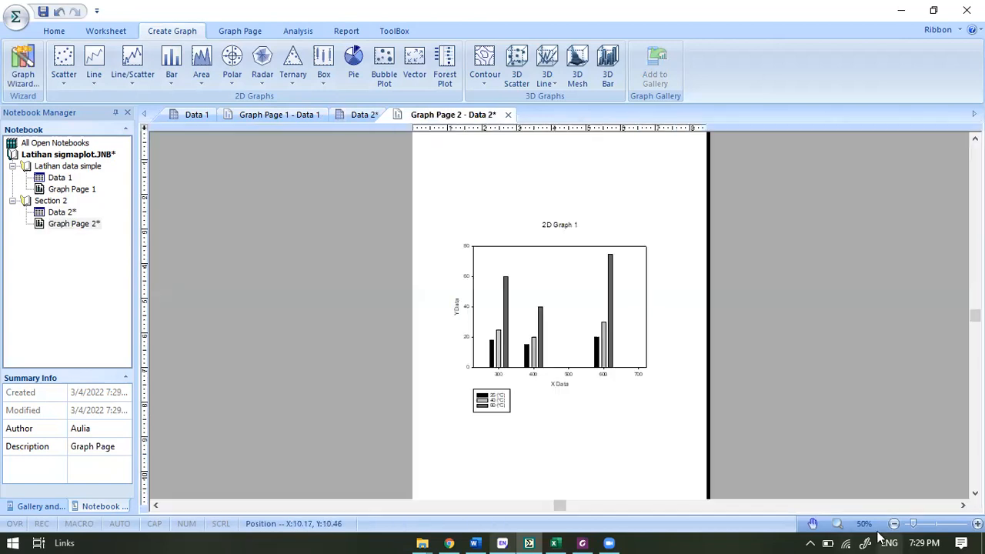
Open the Graph Properties of the grouped bar chart on Graph Page 2.
click(978, 523)
click(978, 524)
click(977, 524)
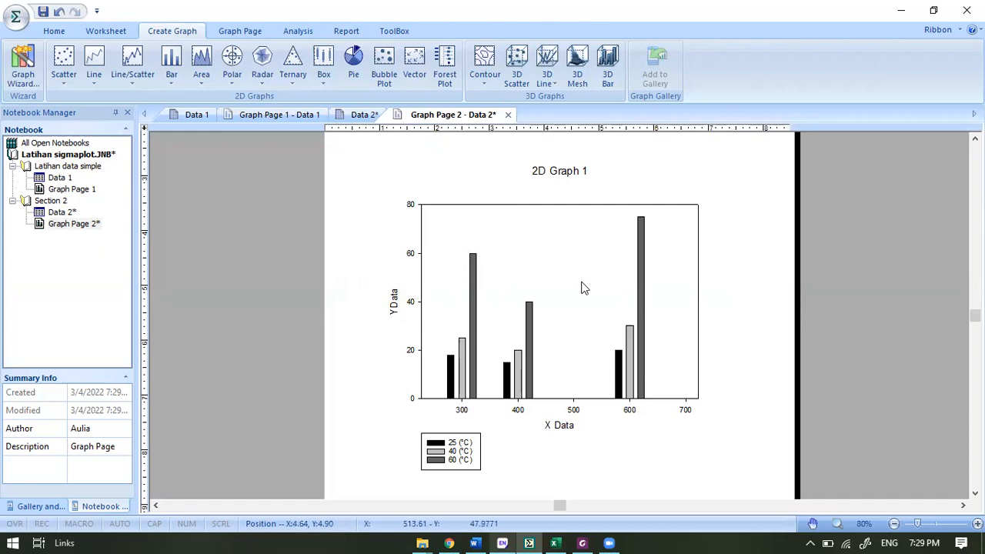
mouse_move(583, 288)
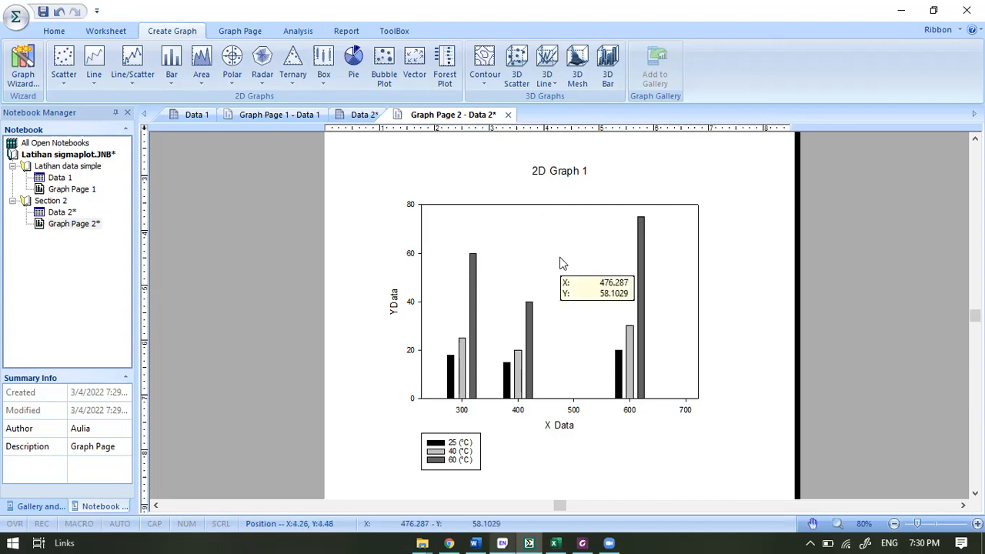
mouse_move(563, 314)
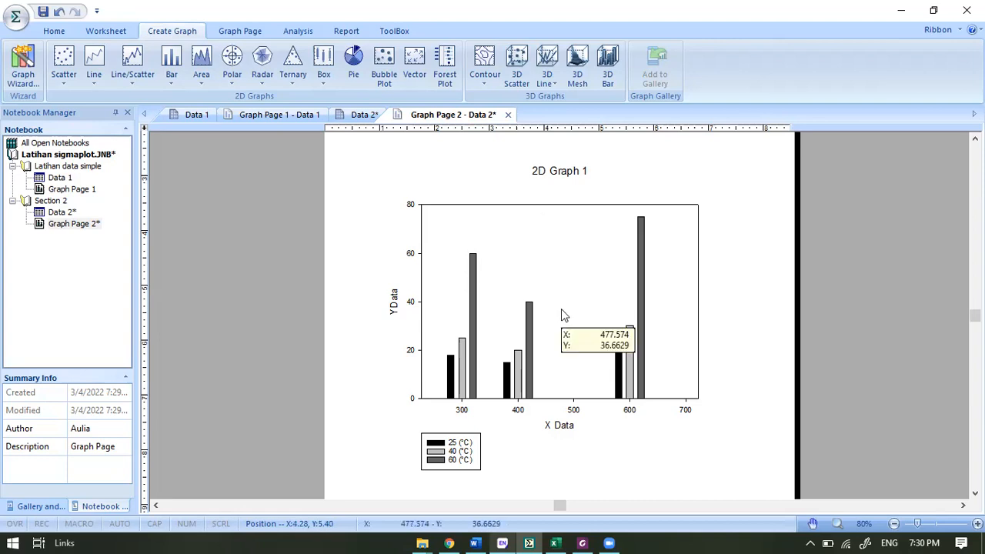
click(563, 254)
right_click(563, 254)
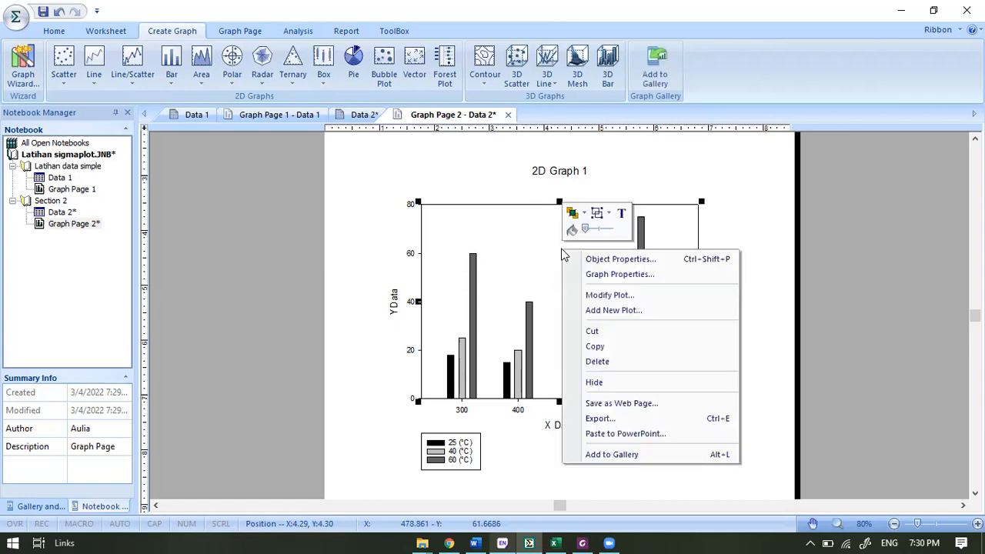
click(619, 275)
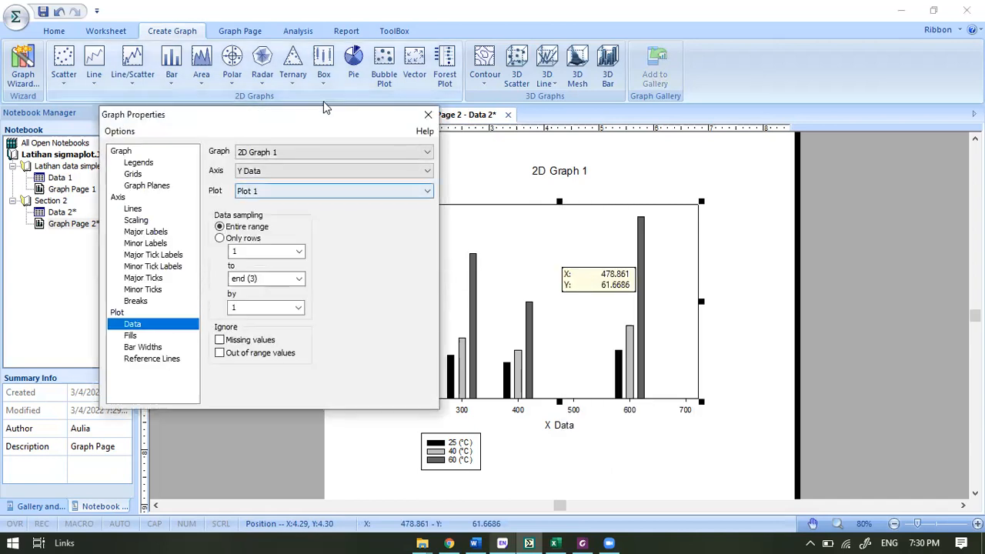
drag(323, 131, 376, 148)
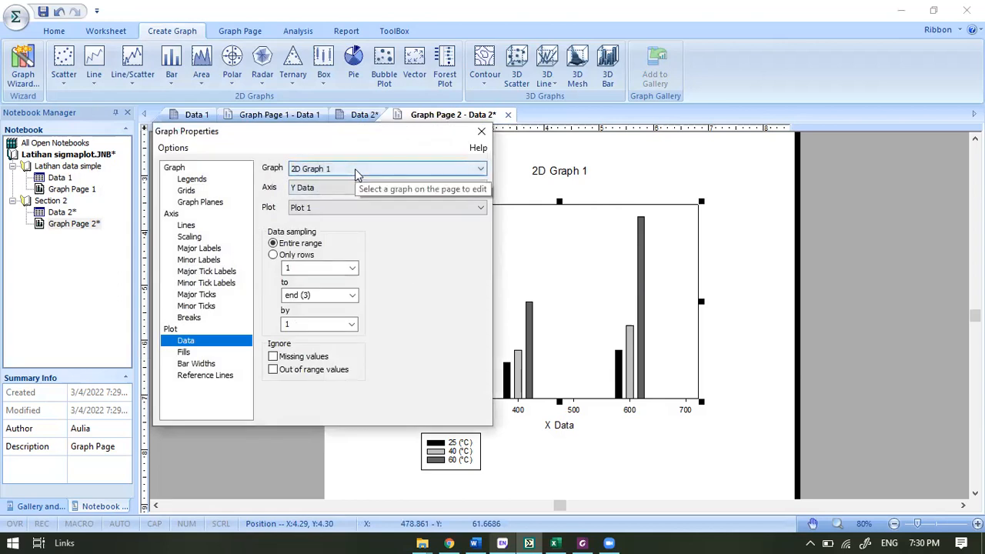
Change the scale type of the X Data axis to Category in the scaling settings.
click(189, 238)
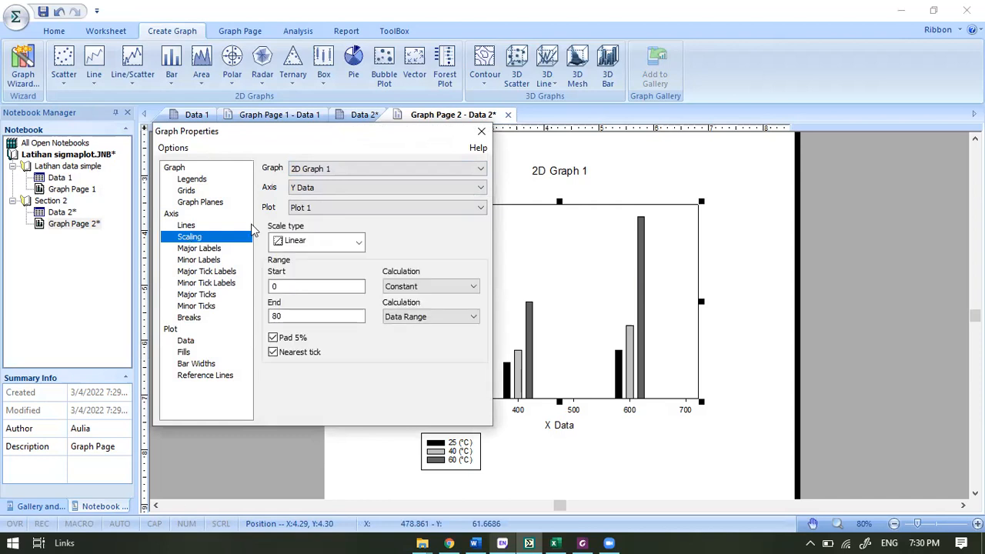
click(307, 189)
click(304, 201)
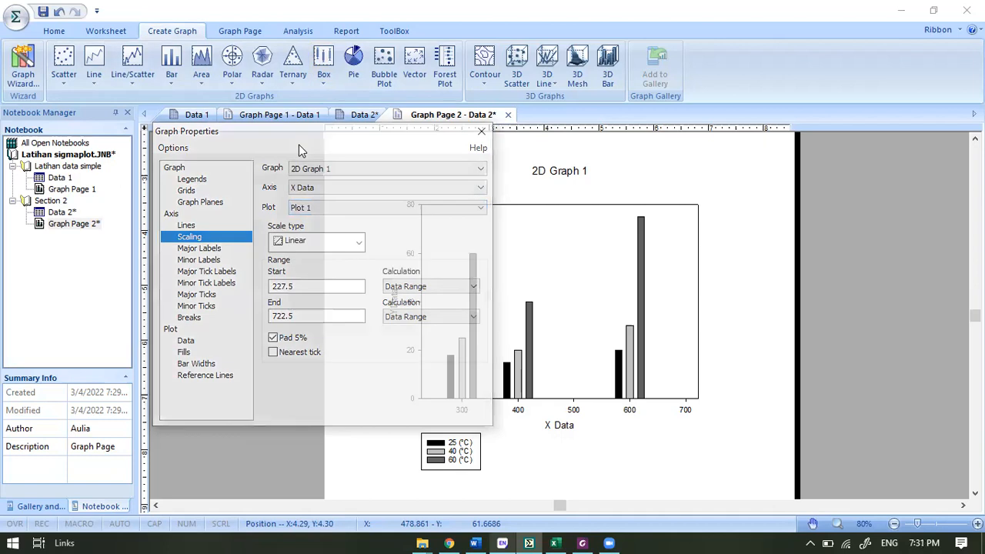
drag(229, 137, 140, 140)
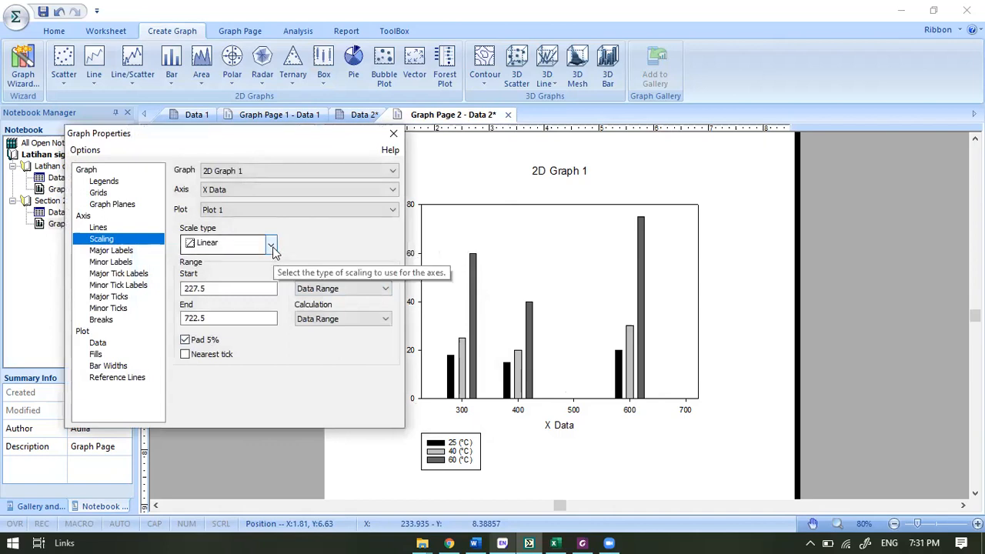
click(272, 245)
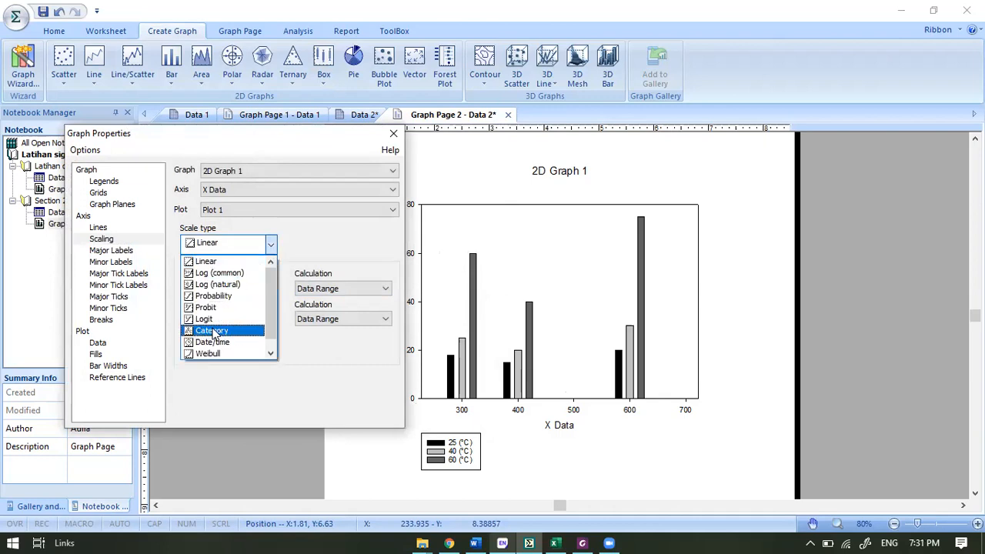
click(272, 244)
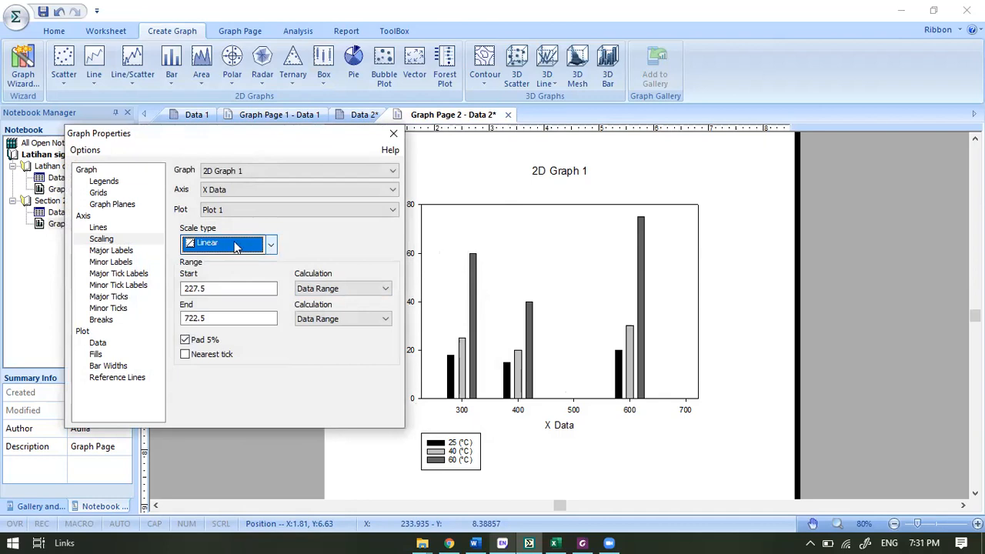
click(271, 244)
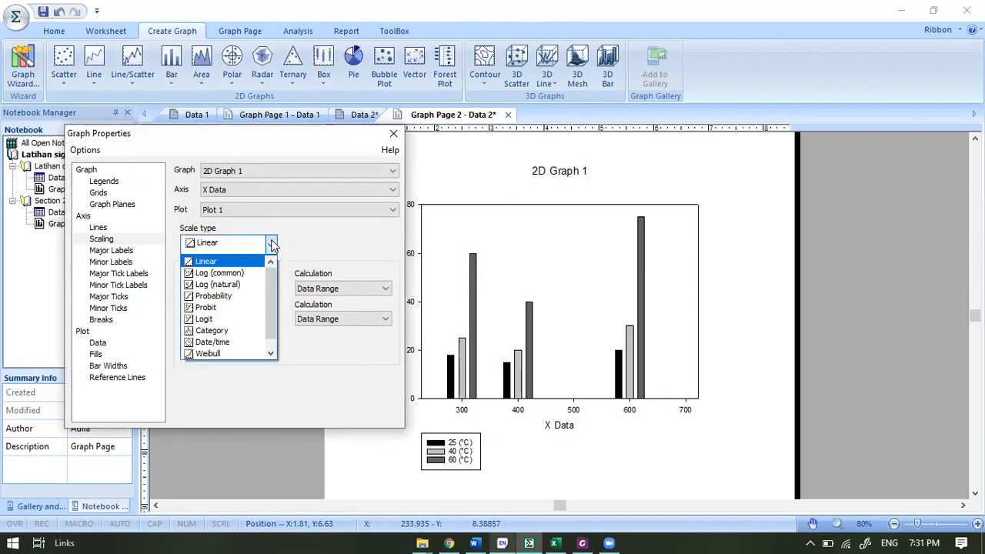
click(208, 331)
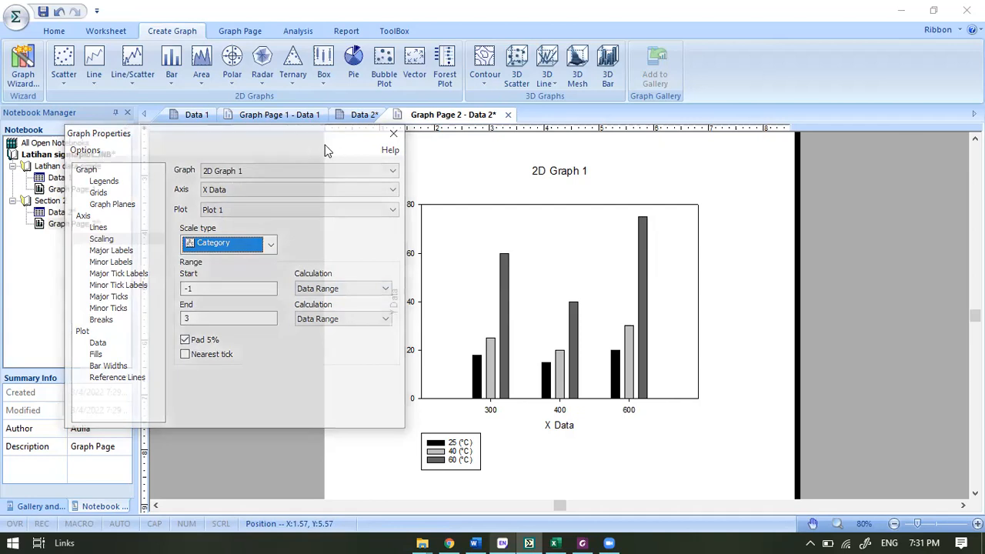
Open the Fills settings of Plot 1 and examine the available fill colors and the color schemes selection.
drag(300, 139, 324, 145)
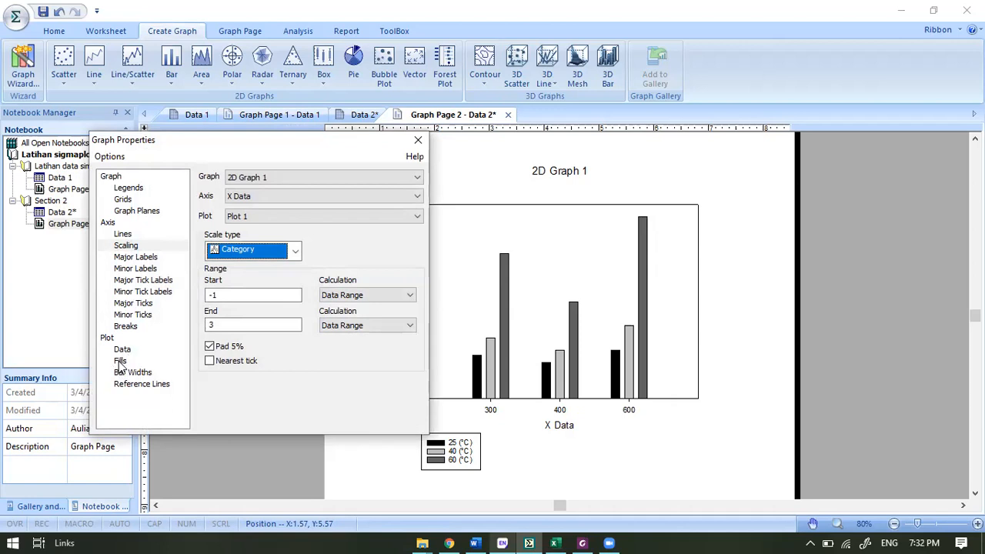
click(120, 362)
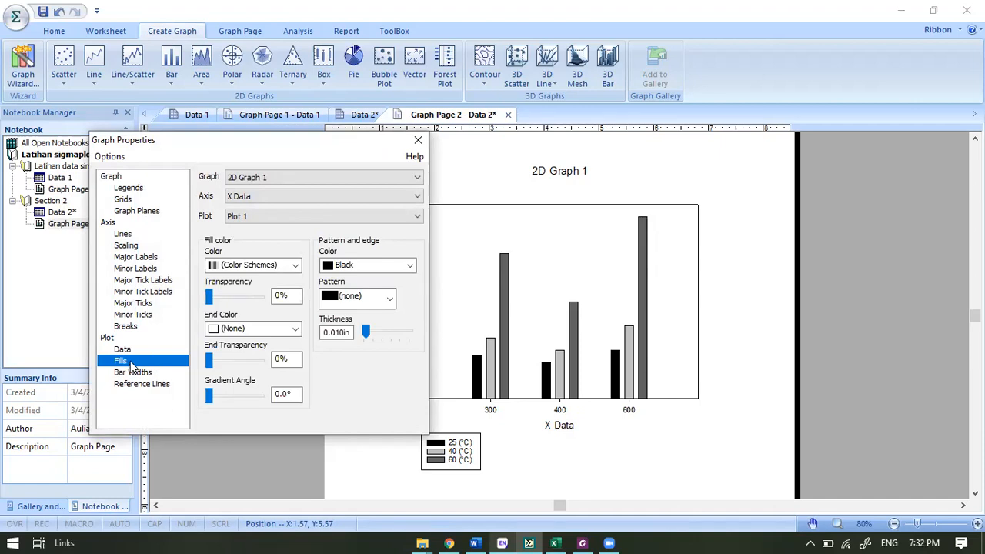
click(228, 269)
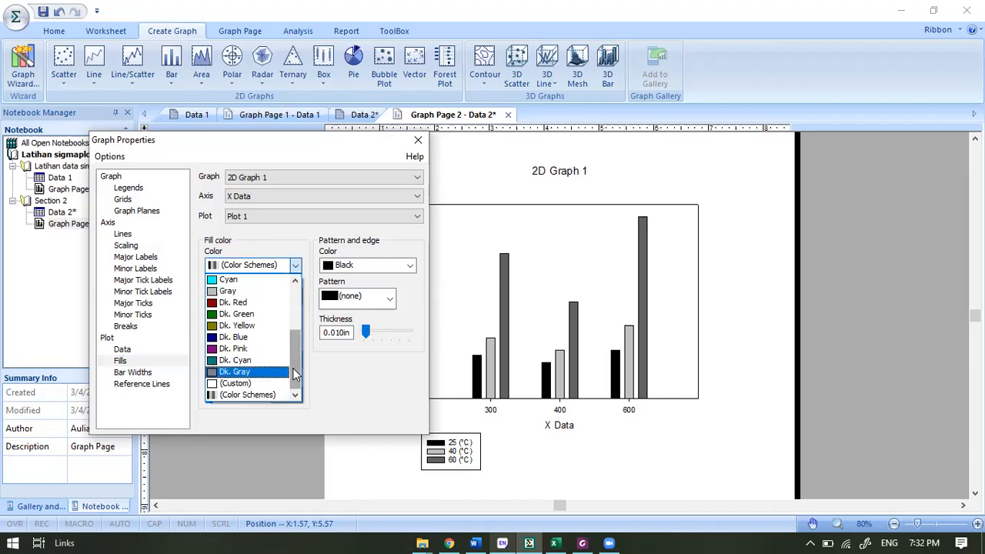
drag(297, 343, 294, 291)
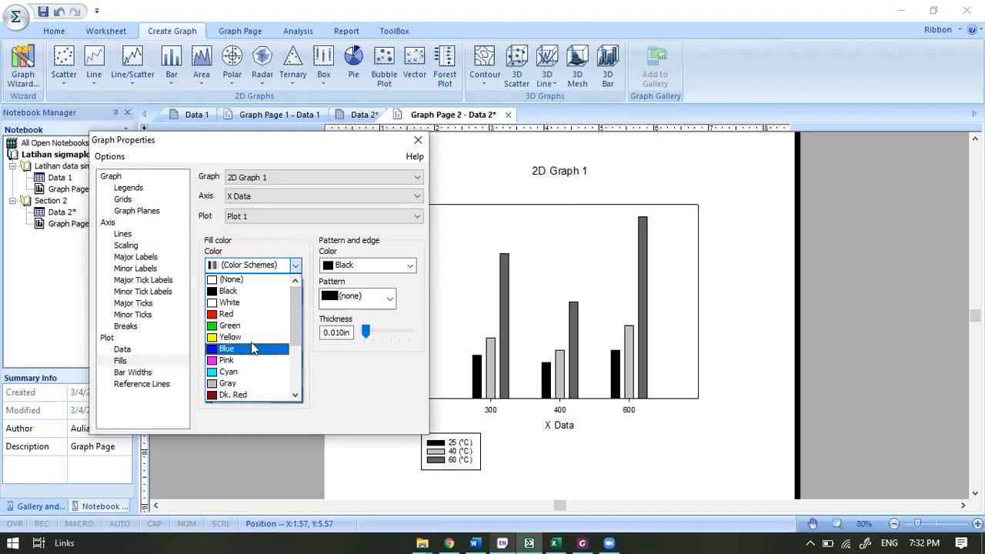
drag(295, 323, 296, 337)
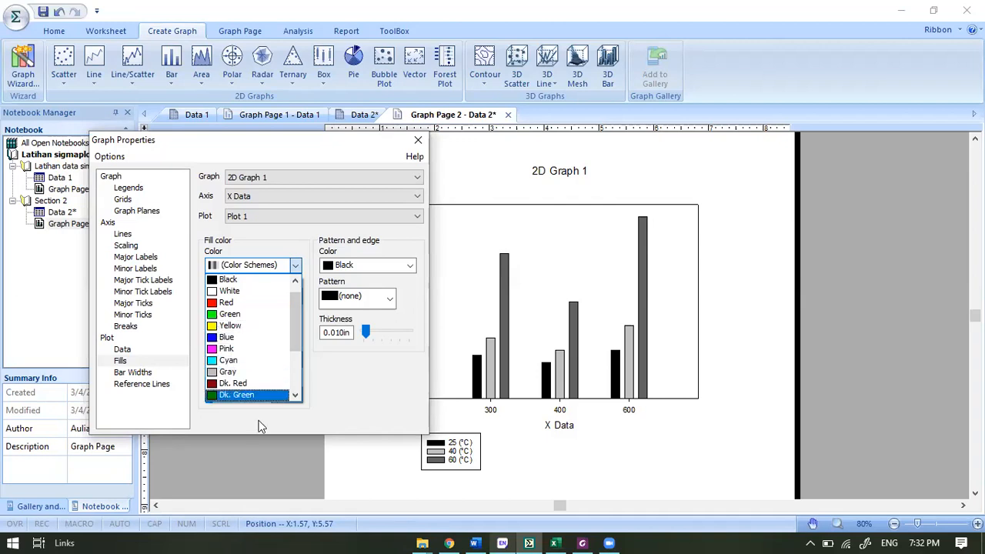
scroll(256, 350, down, 1)
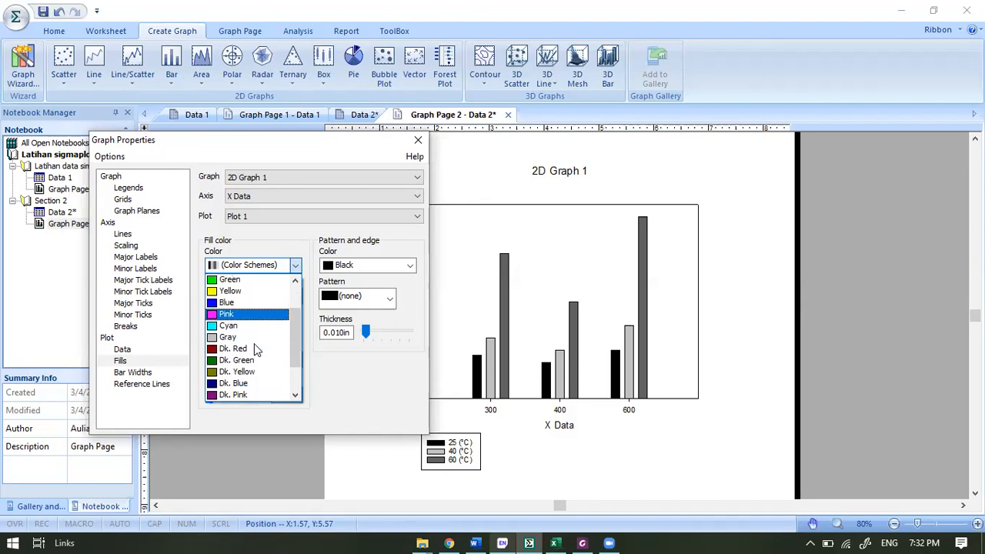
scroll(256, 349, down, 2)
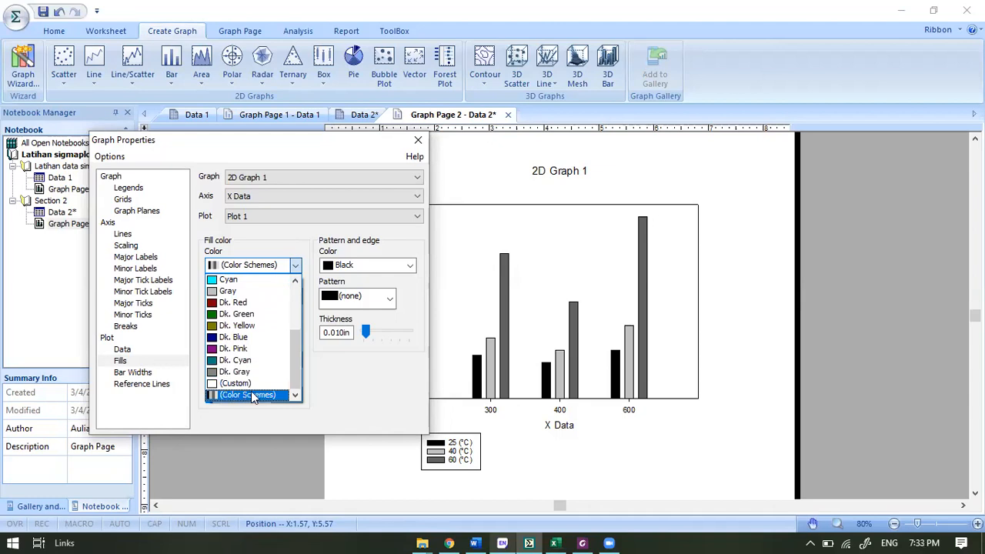
click(251, 395)
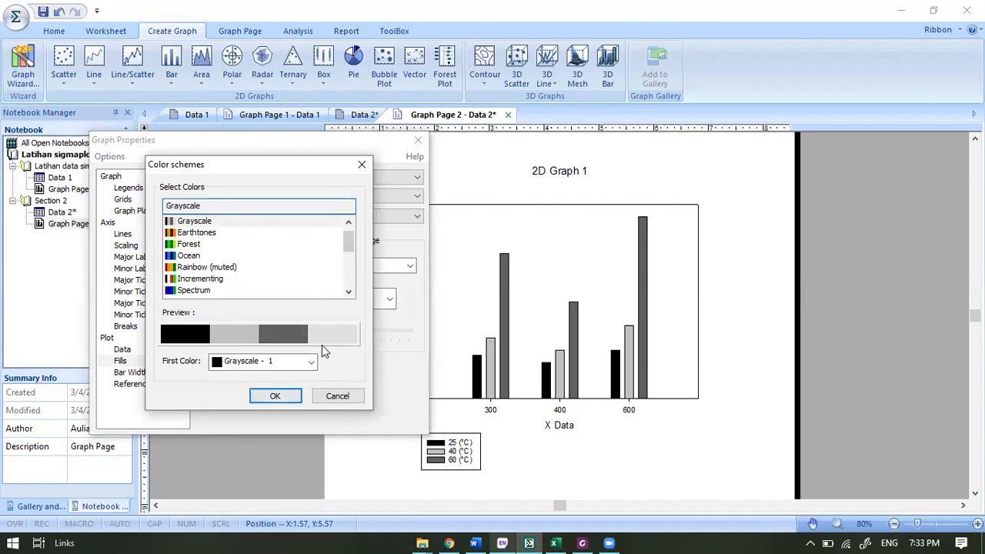
click(323, 400)
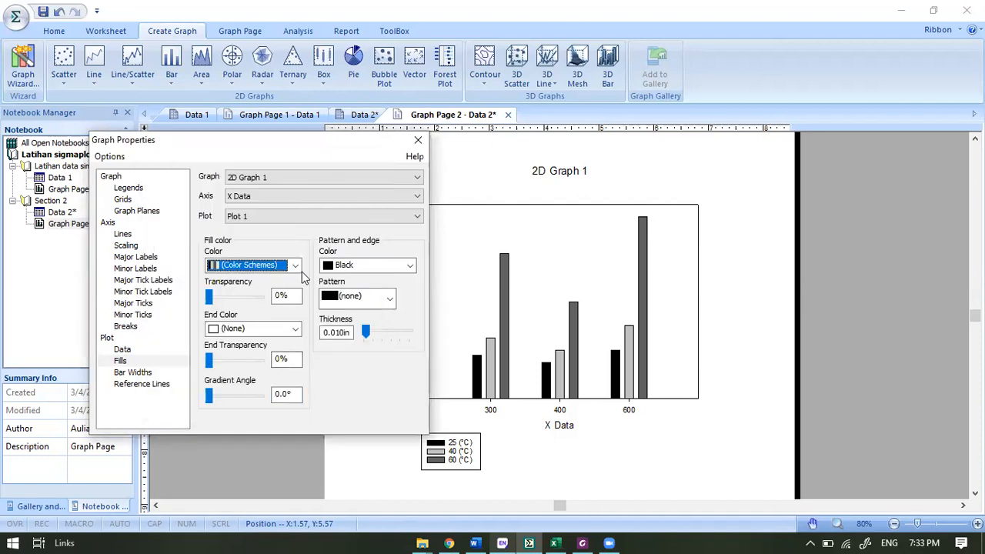
Open the color schemes for the bar fill and preview Earthtones with Earthtones - 2 as first color, Forest, and Ocean.
click(297, 265)
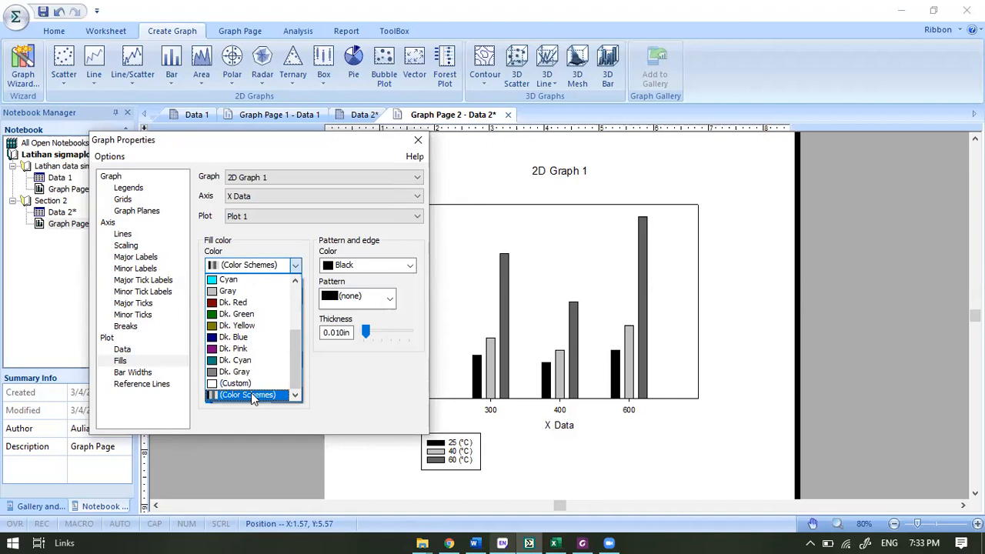
click(254, 396)
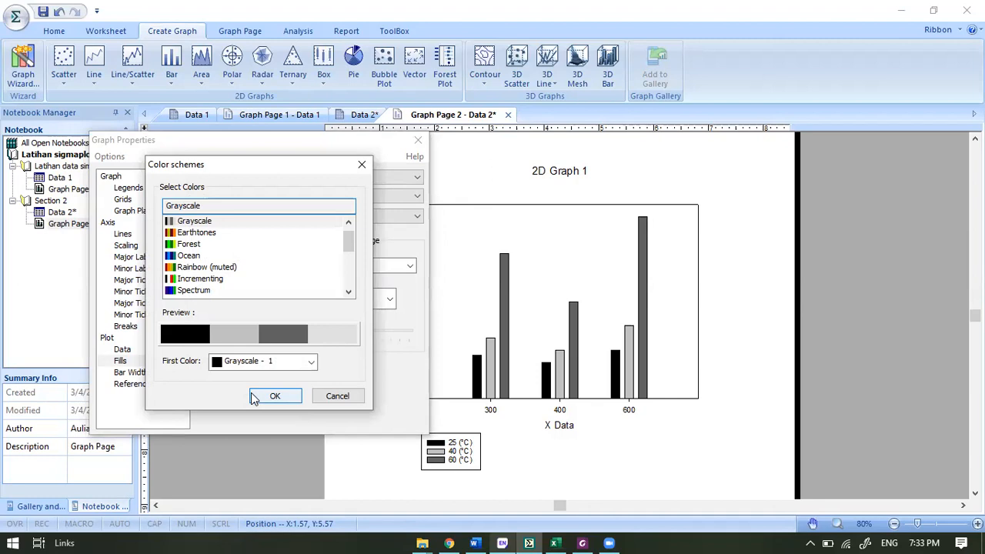
click(183, 235)
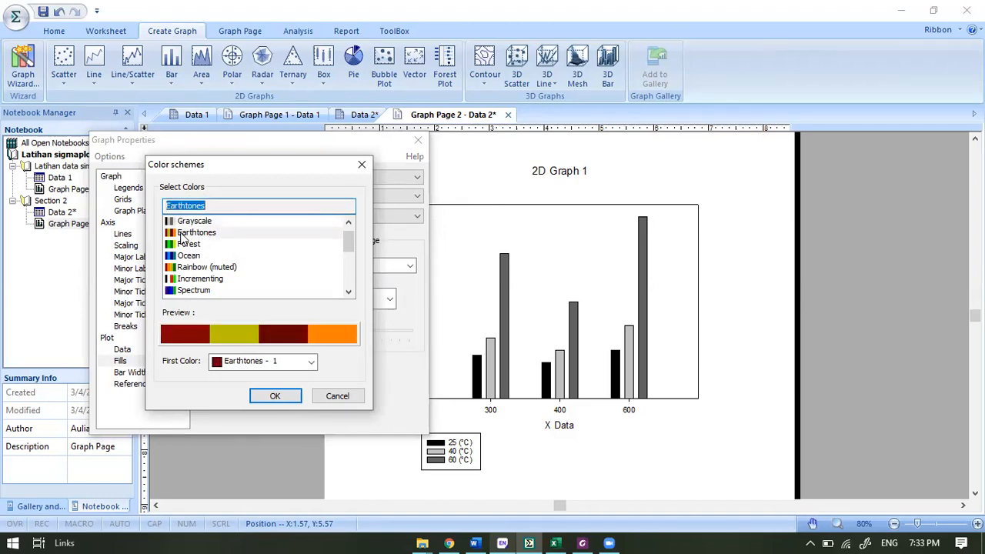
click(310, 363)
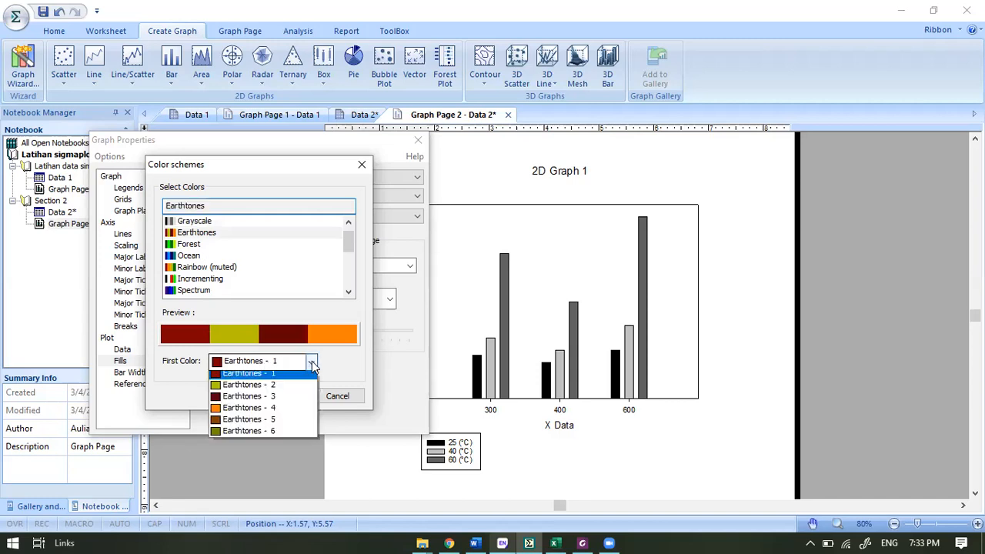
click(258, 389)
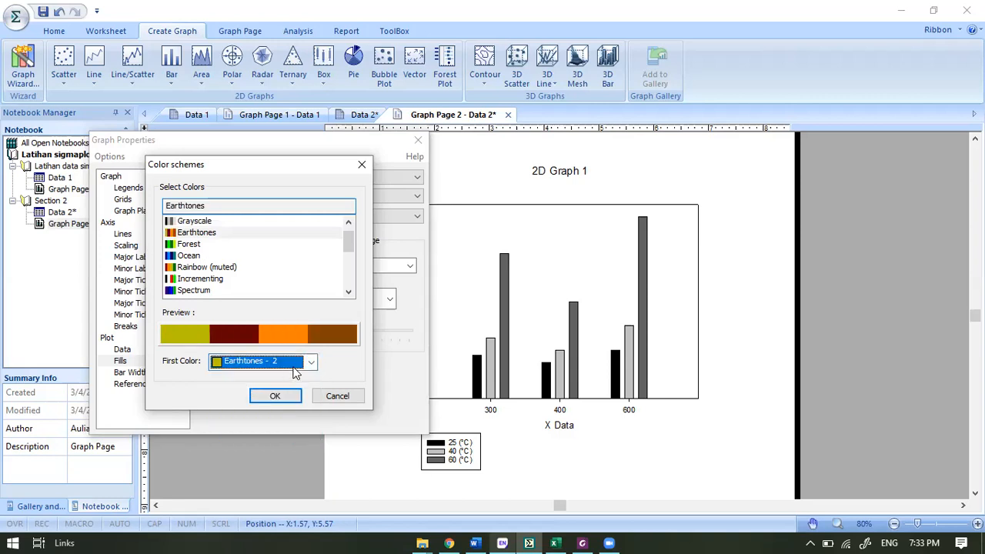
click(311, 362)
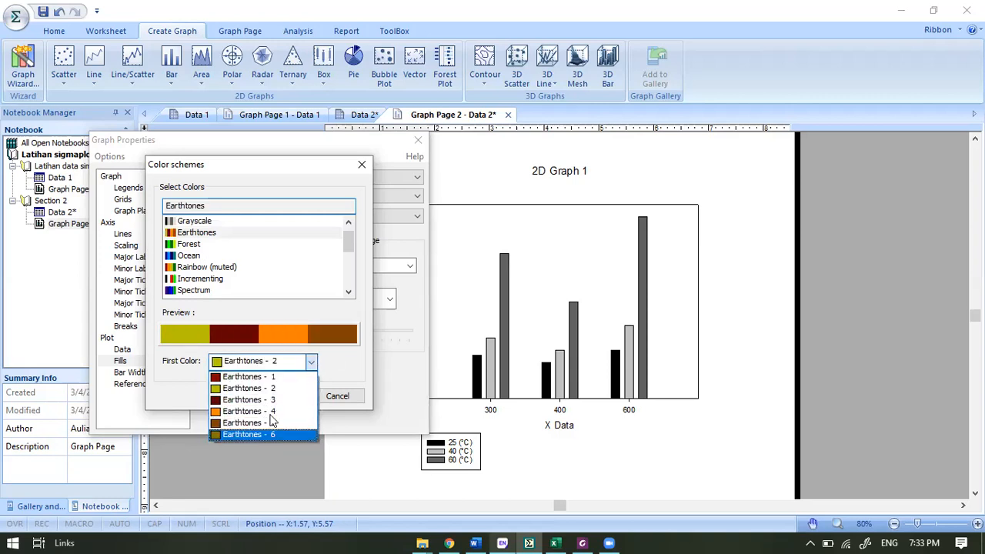
click(185, 244)
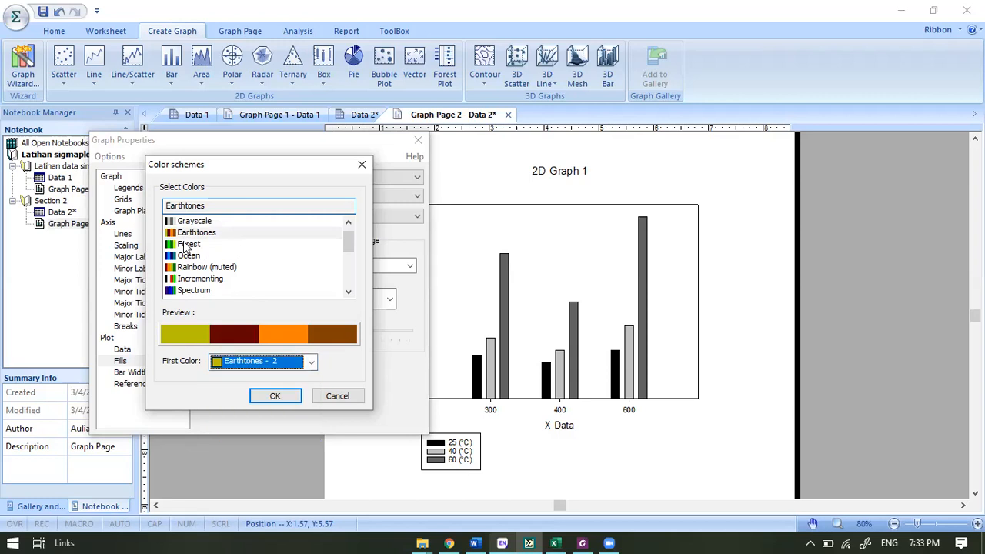
click(185, 245)
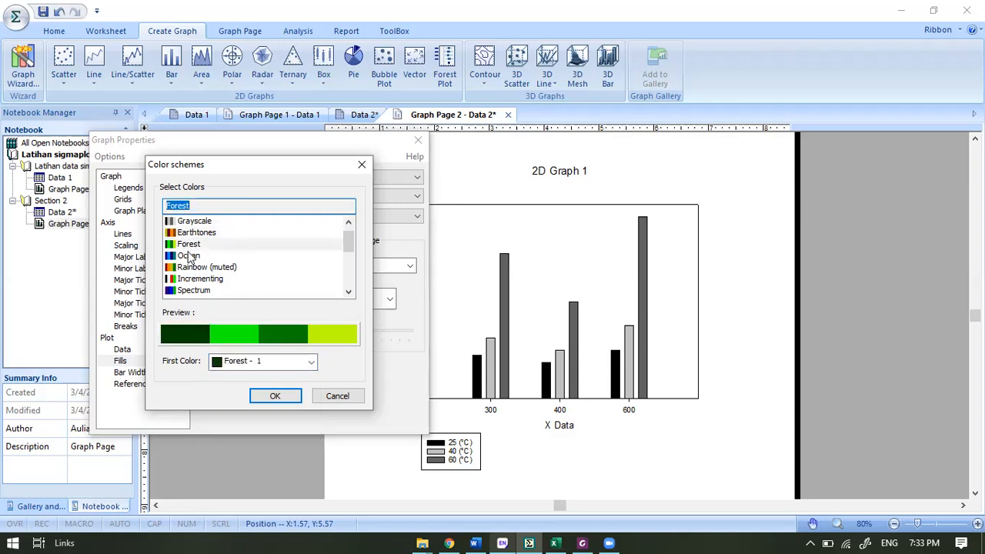
click(189, 256)
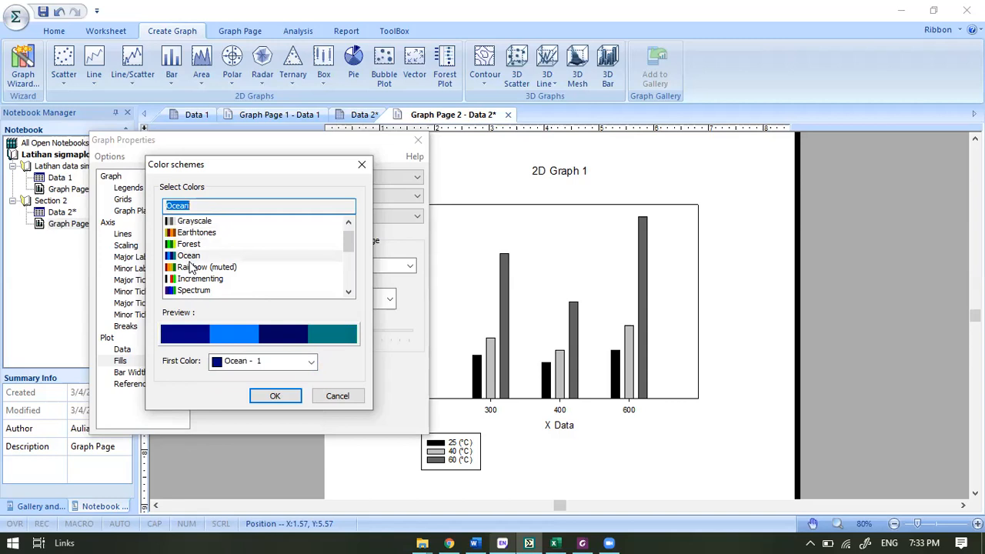
scroll(191, 265, down, 3)
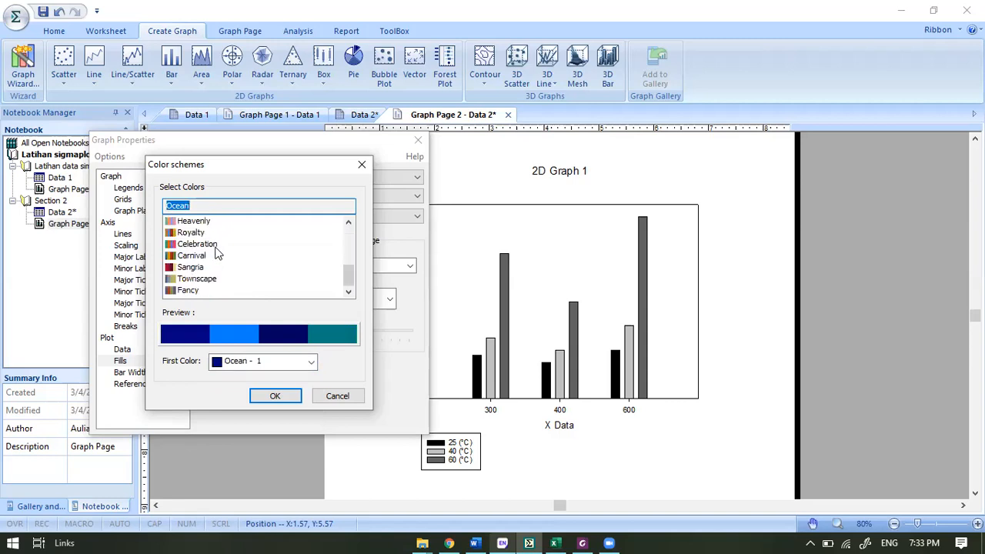
scroll(215, 255, up, 5)
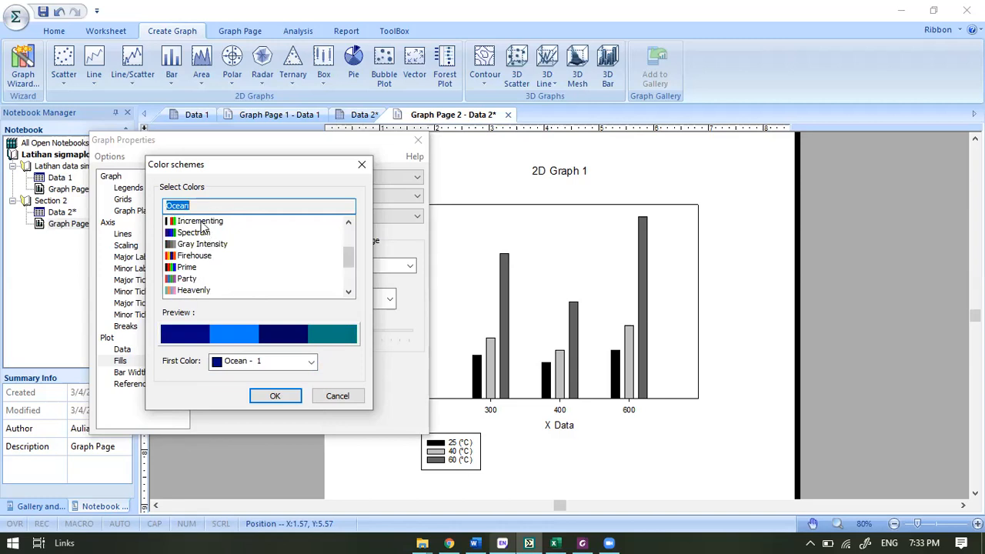
Apply the Incrementing color scheme to the bar fills with Incrementing - 1 as the first color.
click(202, 221)
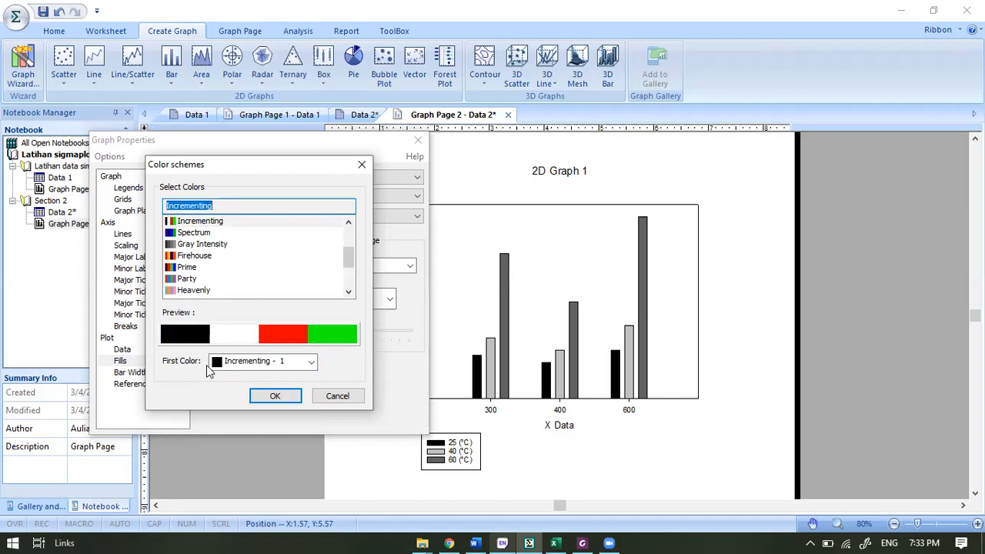
click(252, 363)
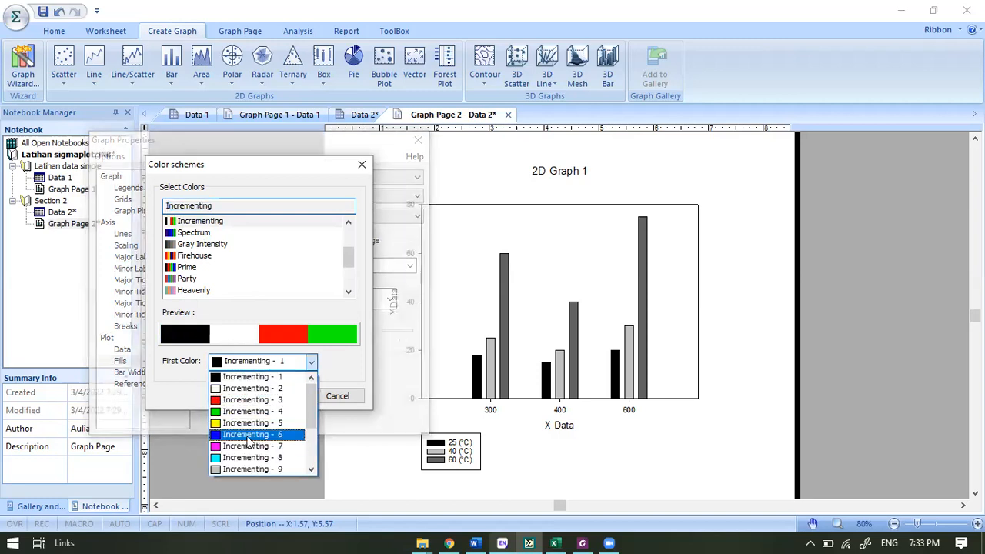
click(248, 435)
click(276, 367)
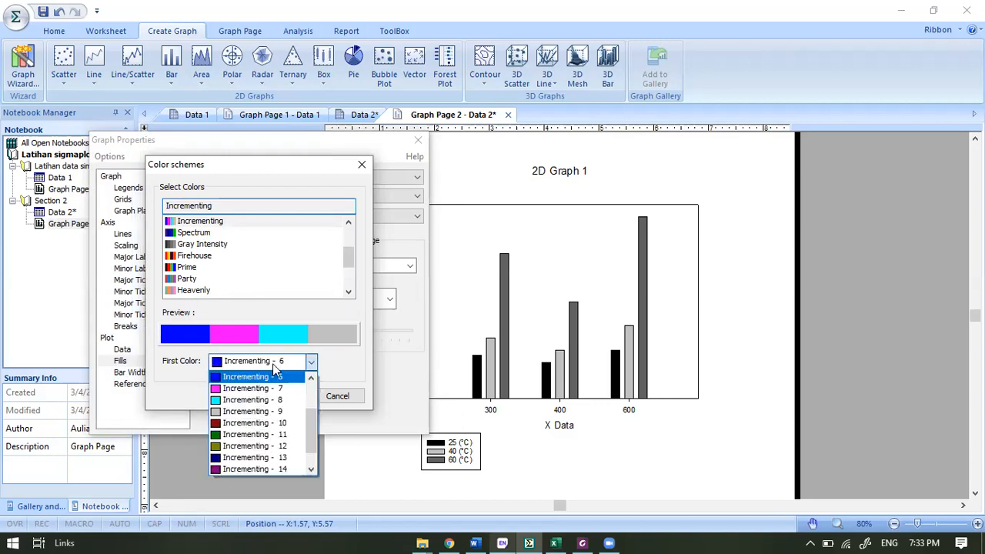
scroll(254, 419, up, 1)
scroll(254, 416, up, 1)
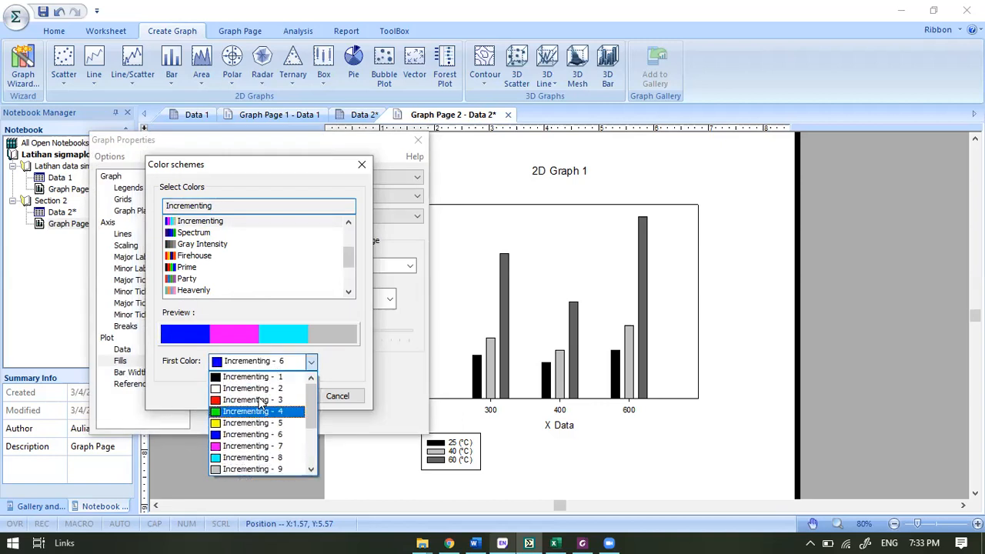
click(261, 400)
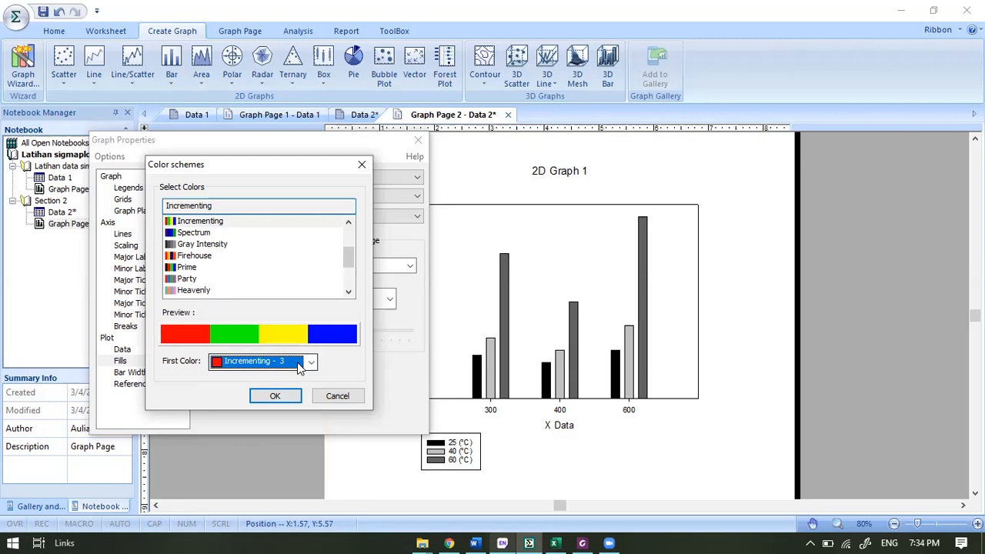
click(269, 361)
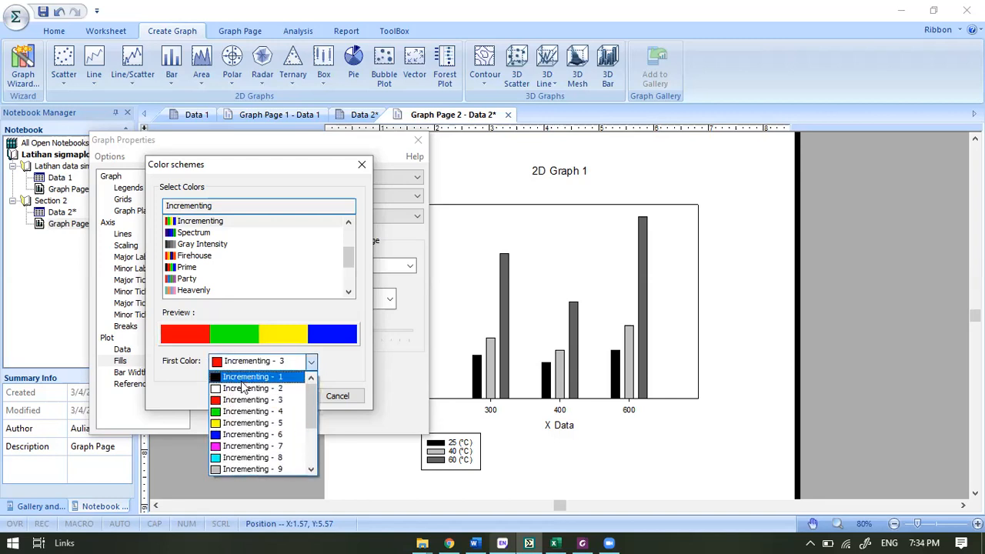
click(242, 377)
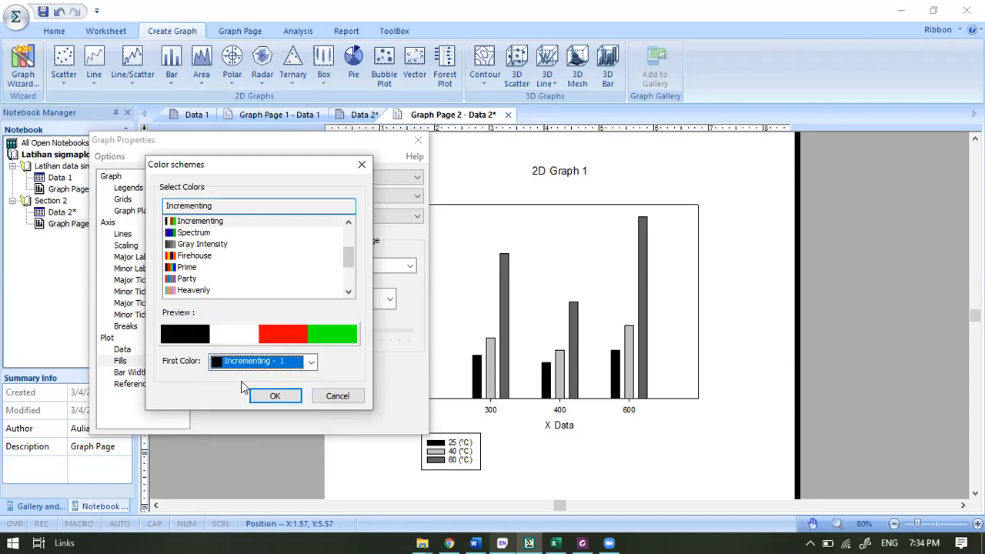
click(290, 398)
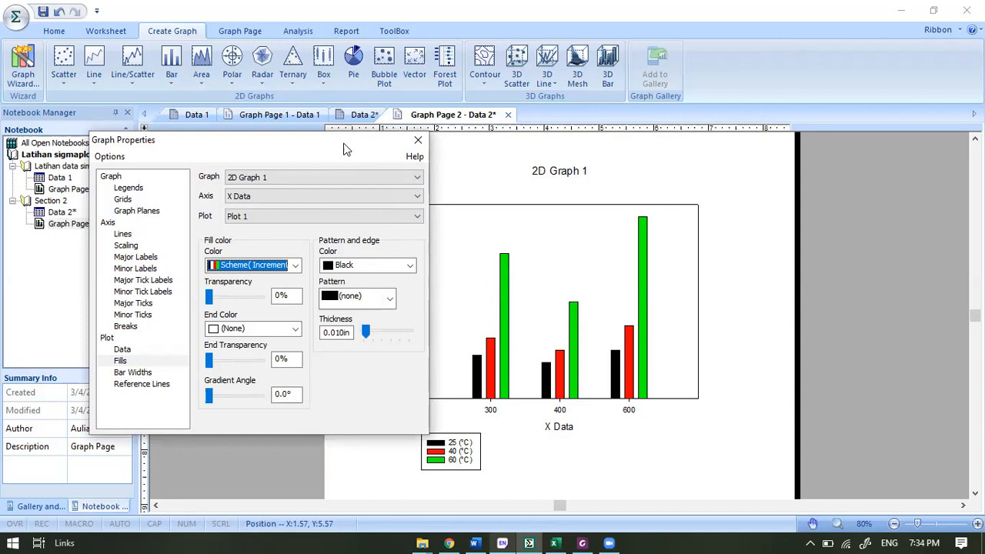
Widen the bars in the Bar Widths settings to a bar thickness of about 87.2%.
drag(345, 145, 306, 144)
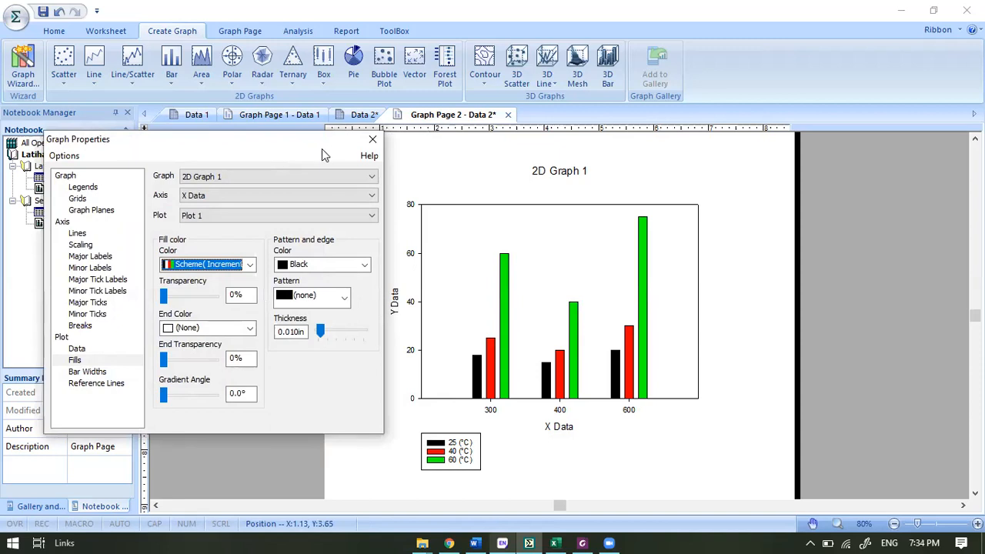
drag(314, 152, 307, 150)
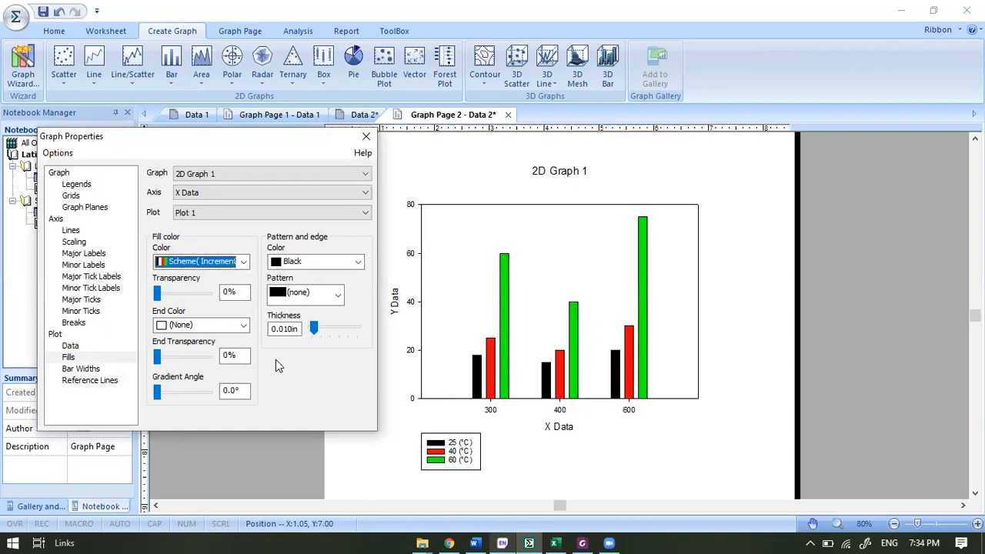
click(75, 373)
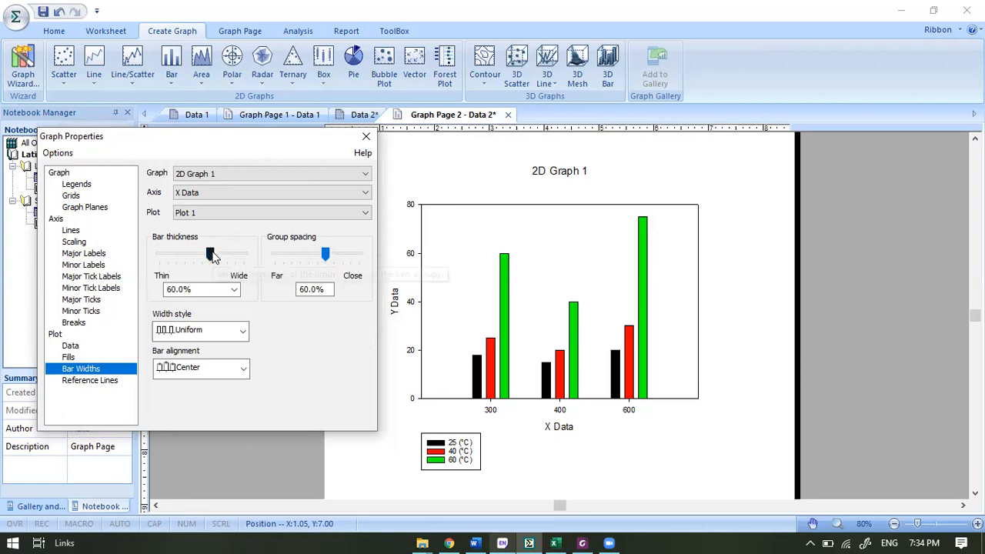
drag(212, 254, 237, 259)
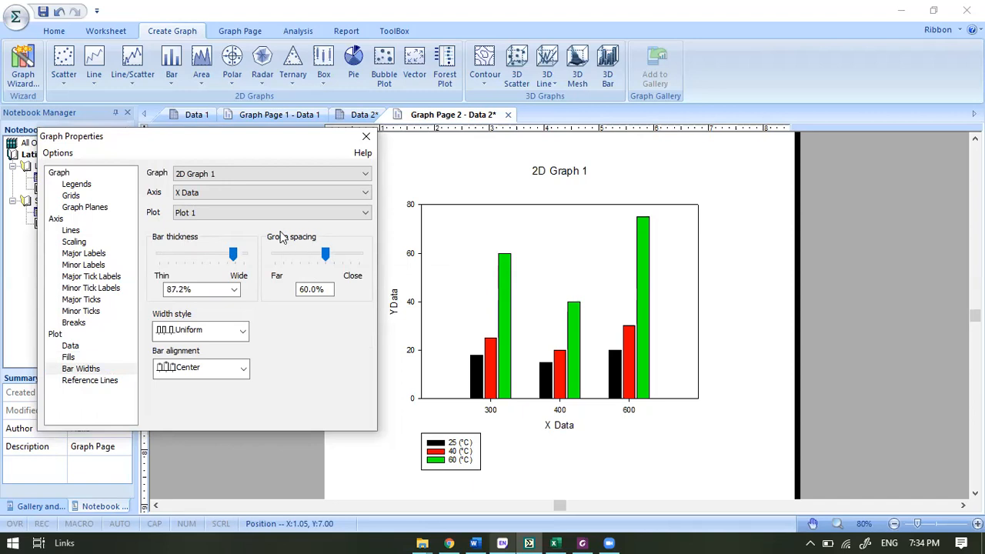
Bring the bar groups closer with a group spacing of about 77.8% and choose the Uniform width style.
click(325, 256)
drag(324, 253, 341, 252)
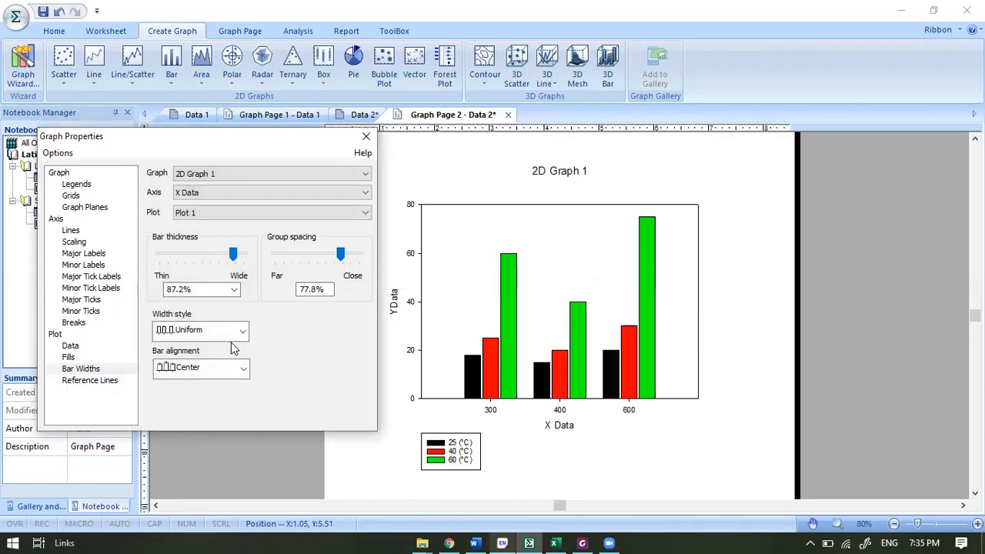
click(206, 332)
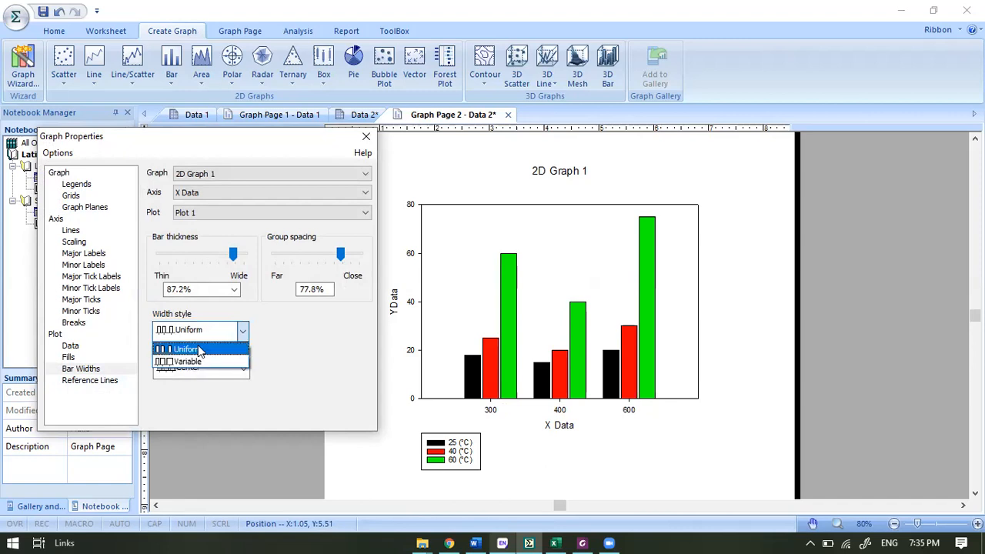
click(201, 346)
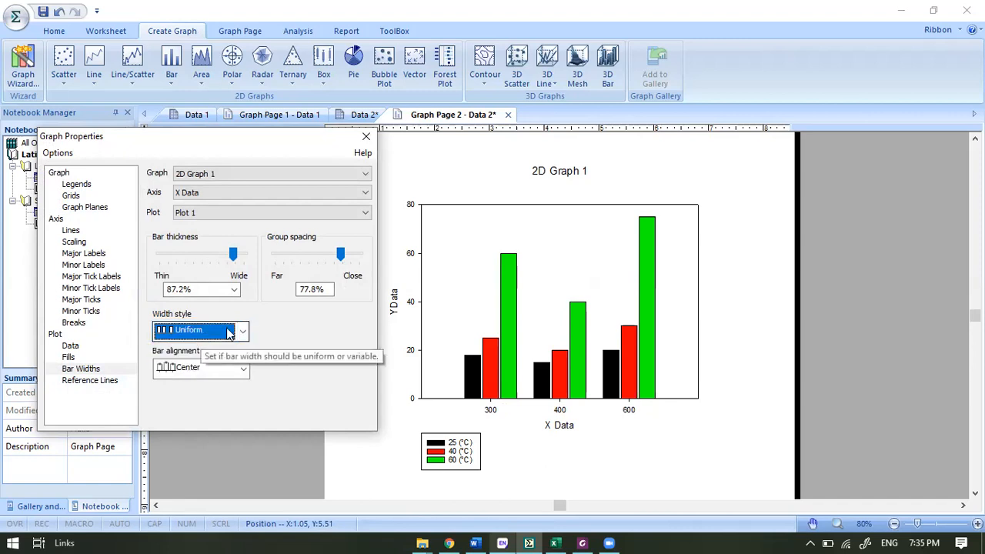
Try the Variable width style for the bars, switch back to Uniform and close the graph properties.
click(228, 332)
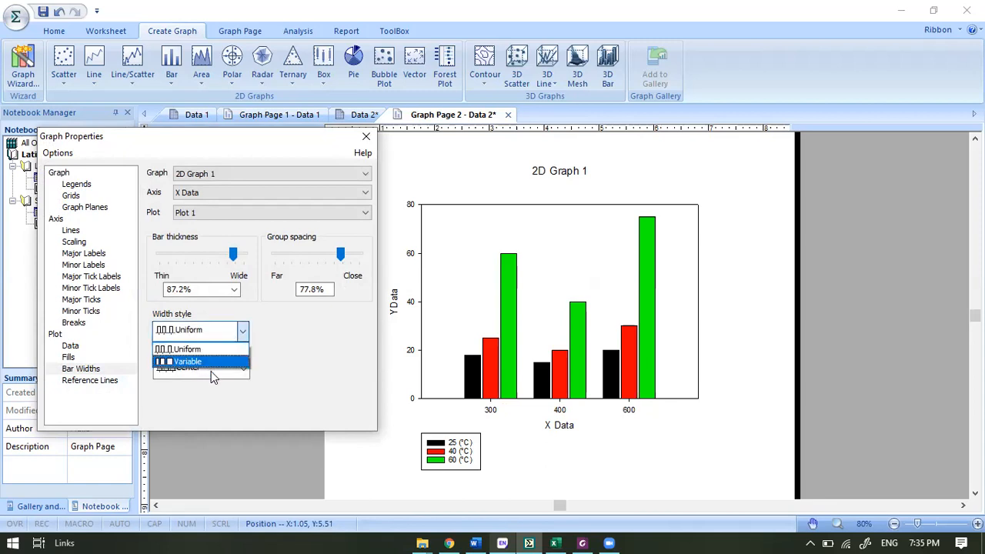
click(212, 362)
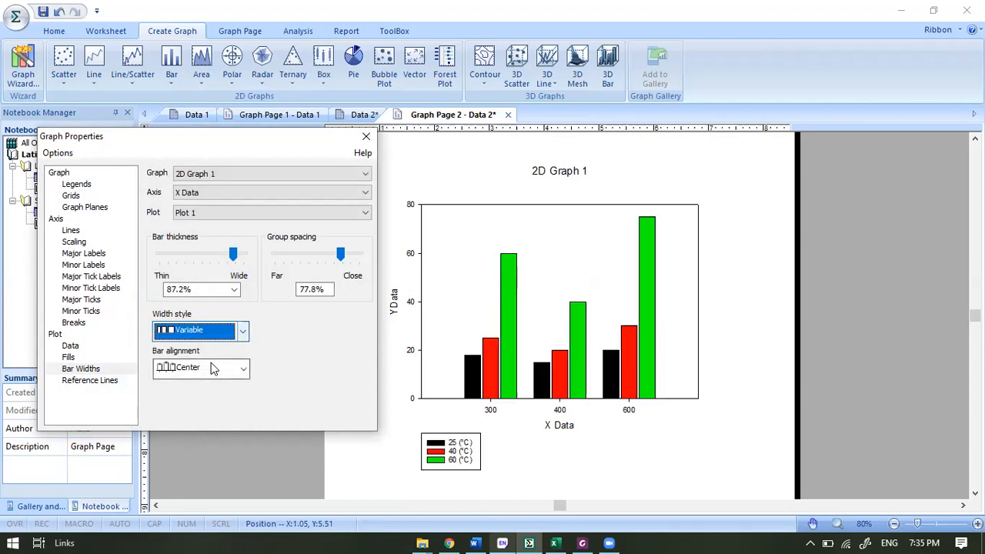
click(213, 338)
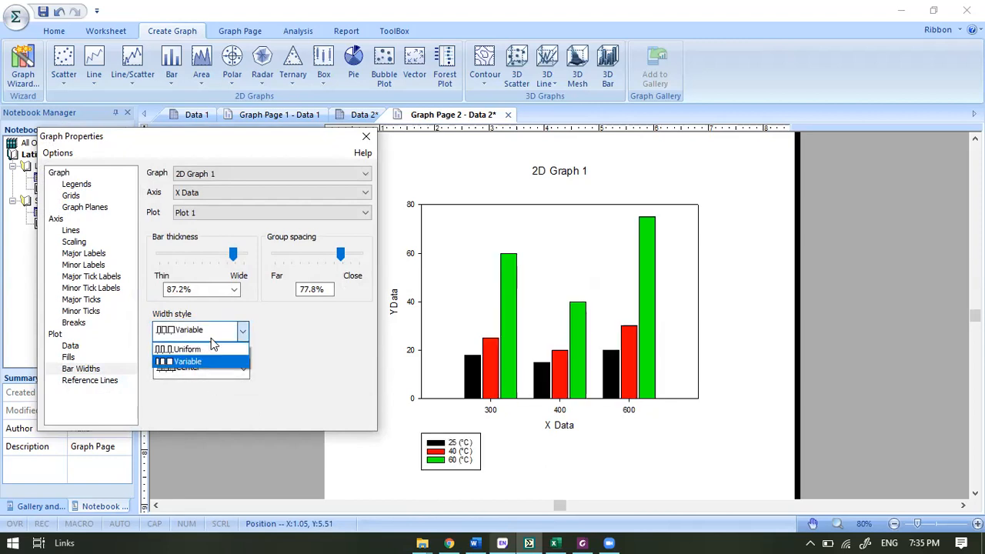
click(192, 344)
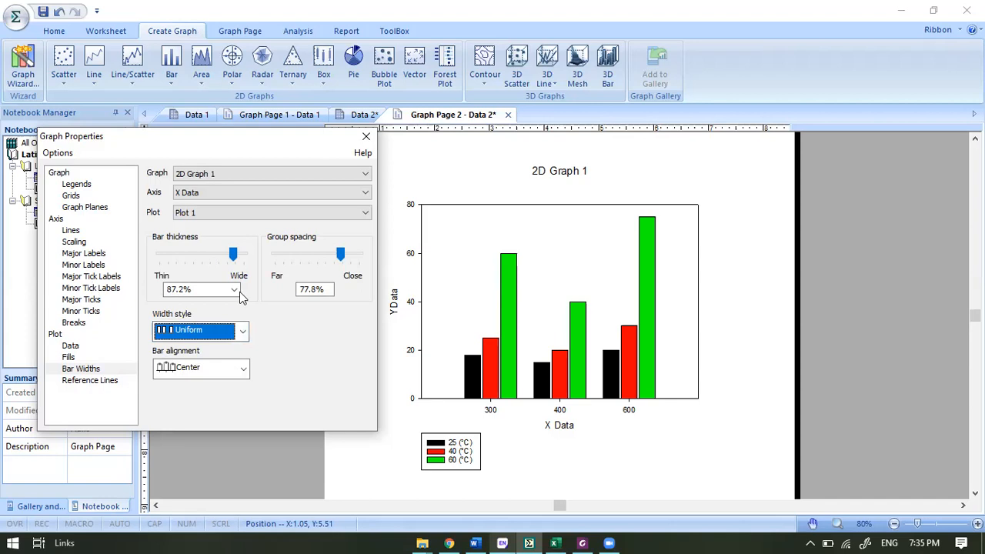
click(366, 136)
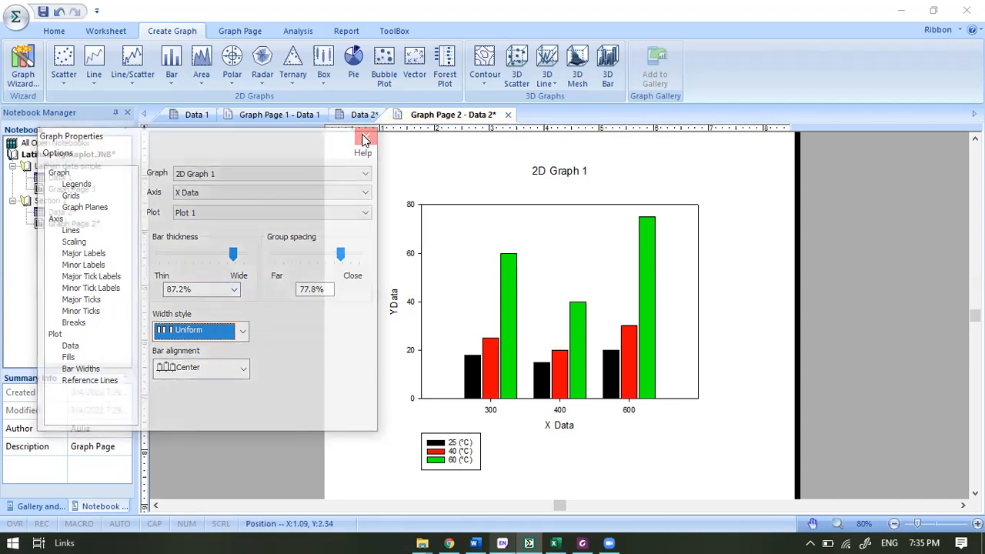
click(366, 137)
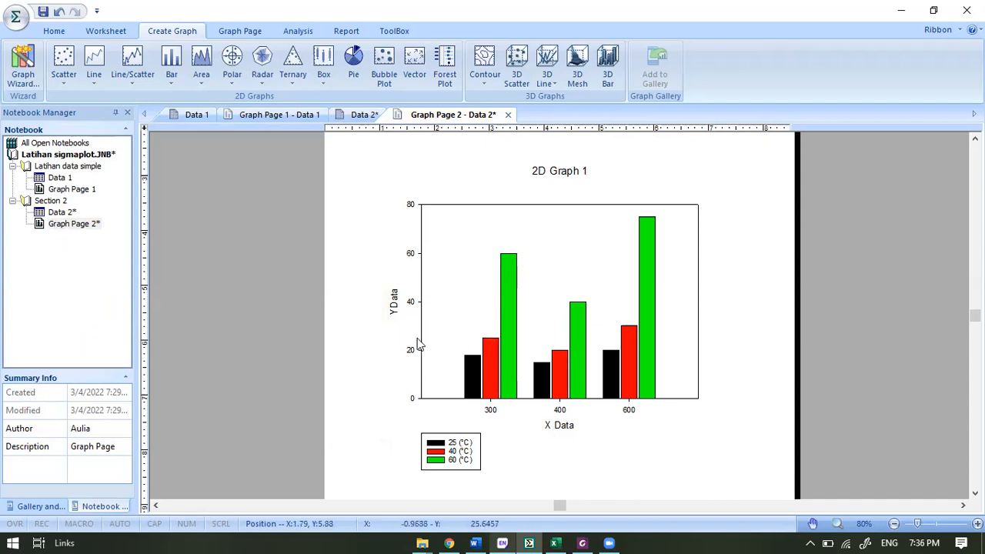
Set the left minor tick marks of the Y Data axis to point Outward.
click(464, 302)
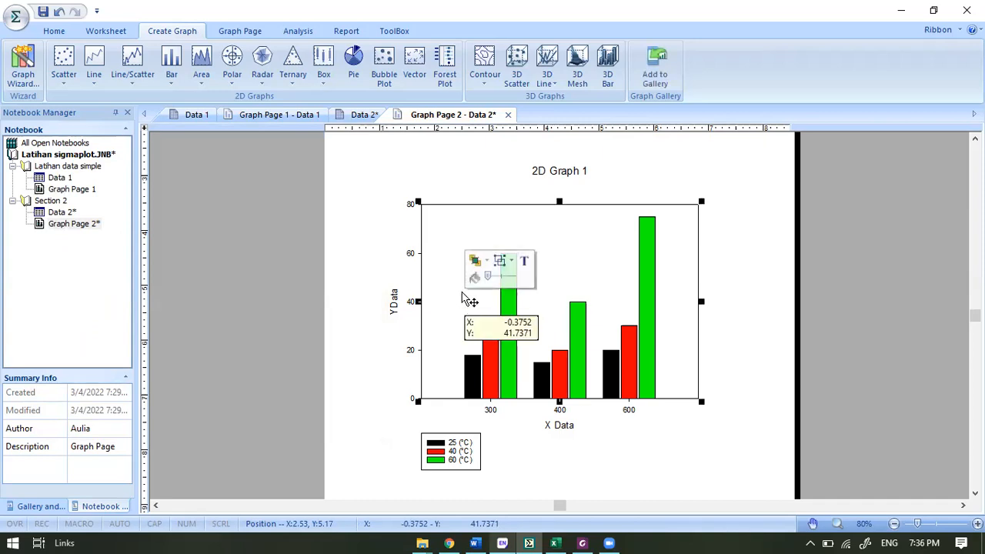
double_click(465, 301)
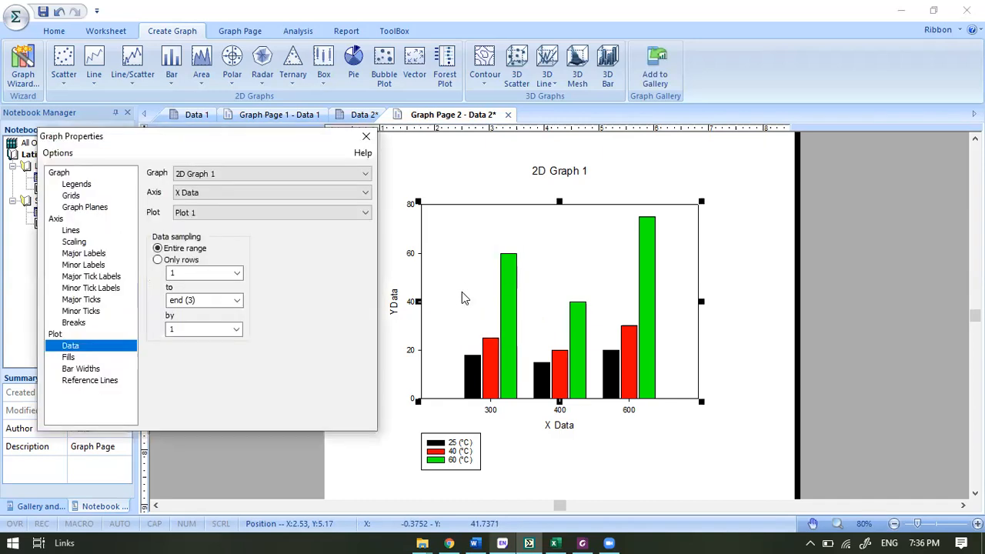
click(81, 312)
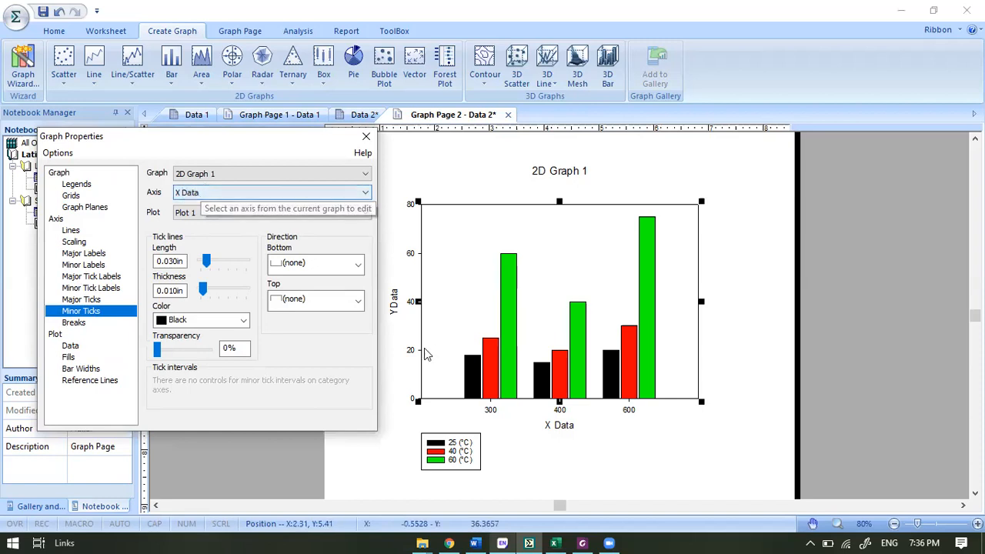
click(244, 194)
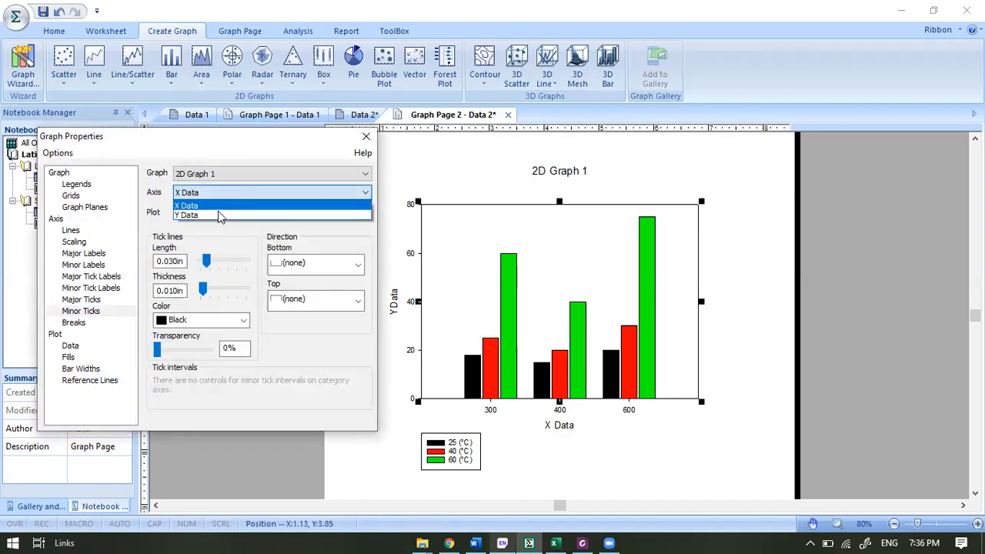
click(218, 215)
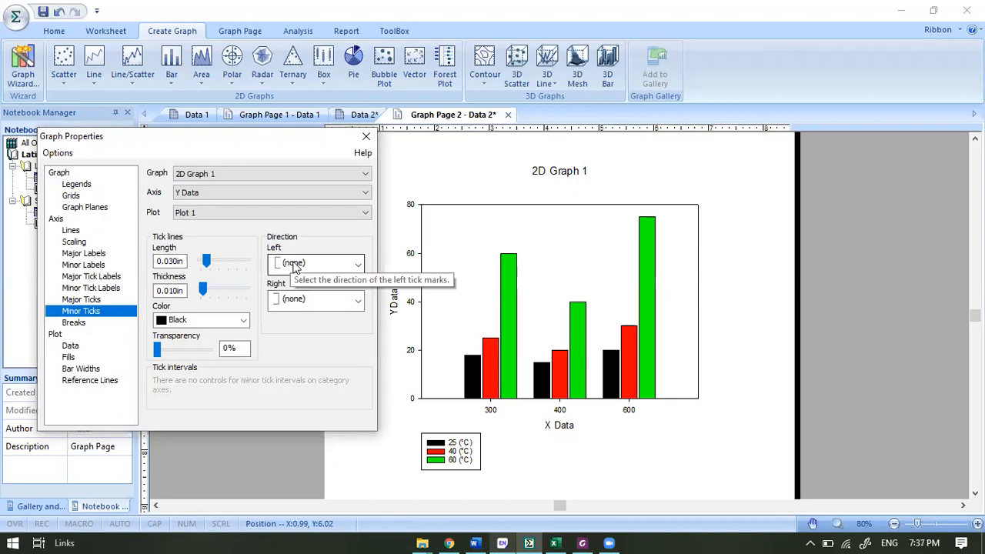
click(358, 266)
click(358, 266)
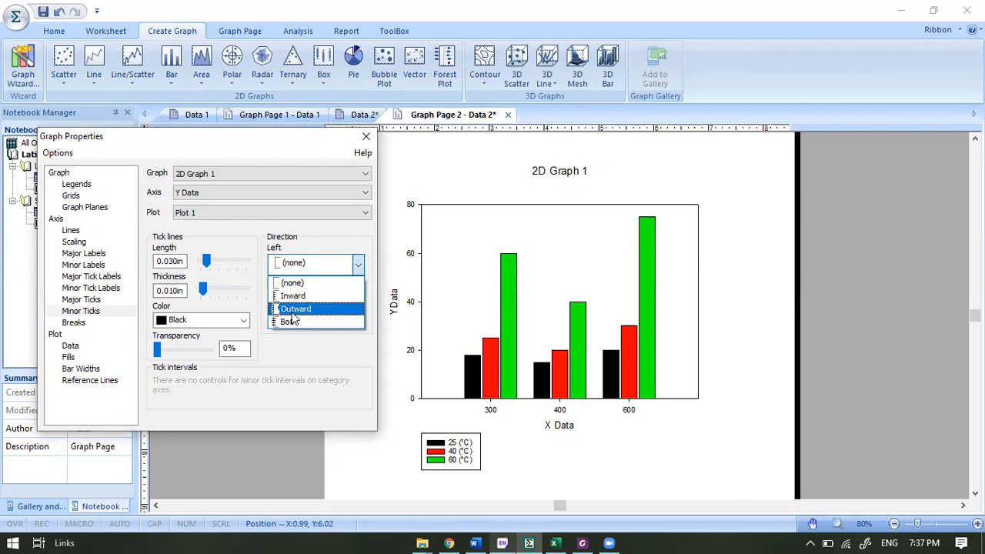
click(292, 314)
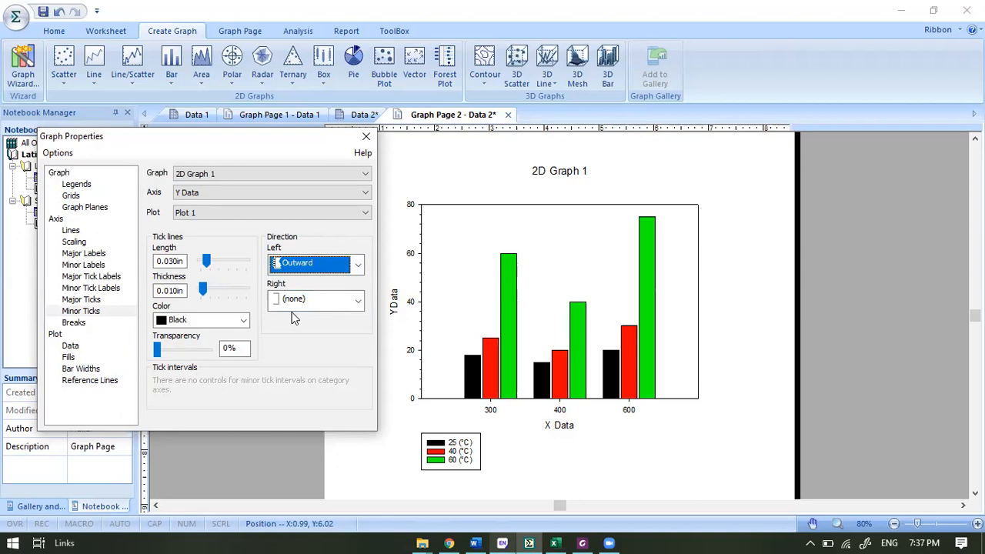
click(365, 137)
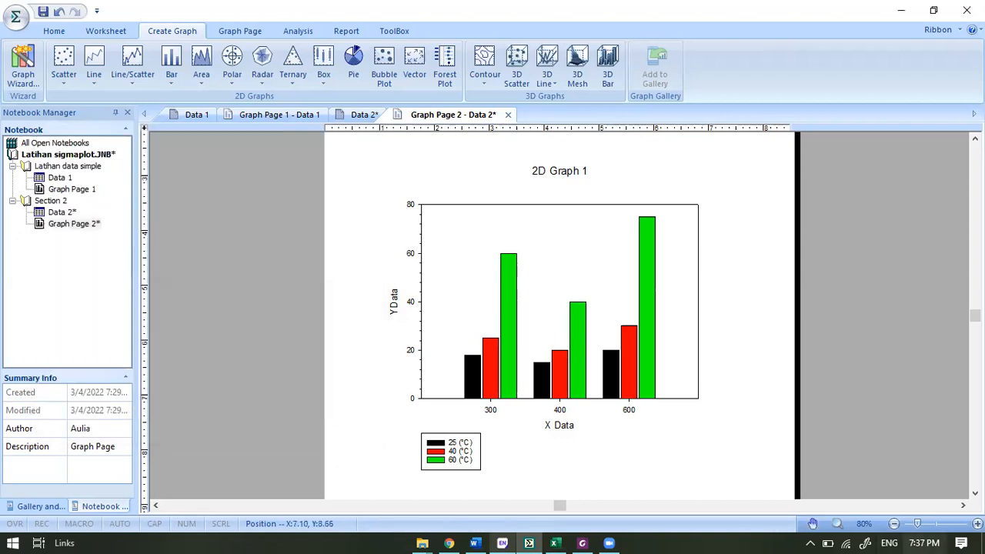
Change the Y-axis title to "Flux permeate (kg.m-2.jam-1)".
click(977, 524)
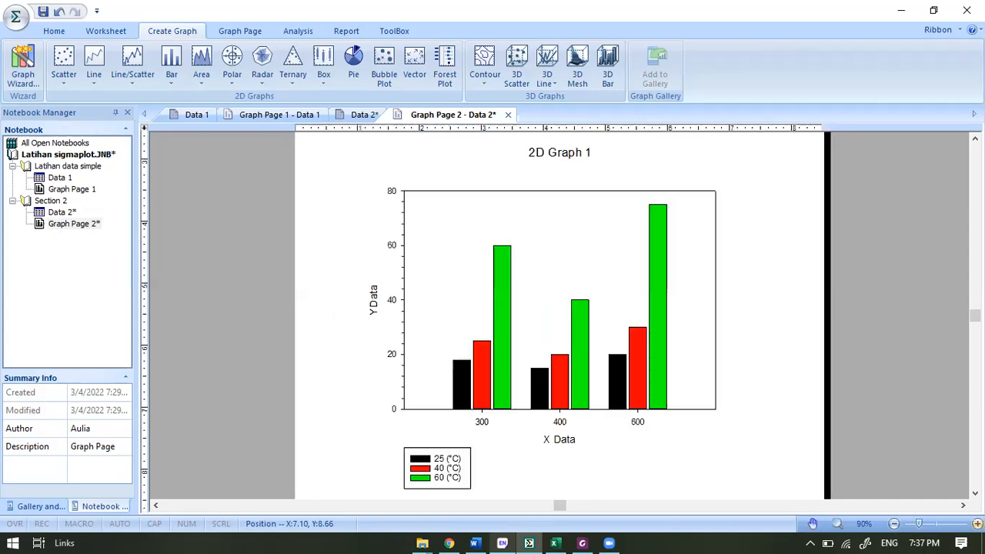
click(977, 524)
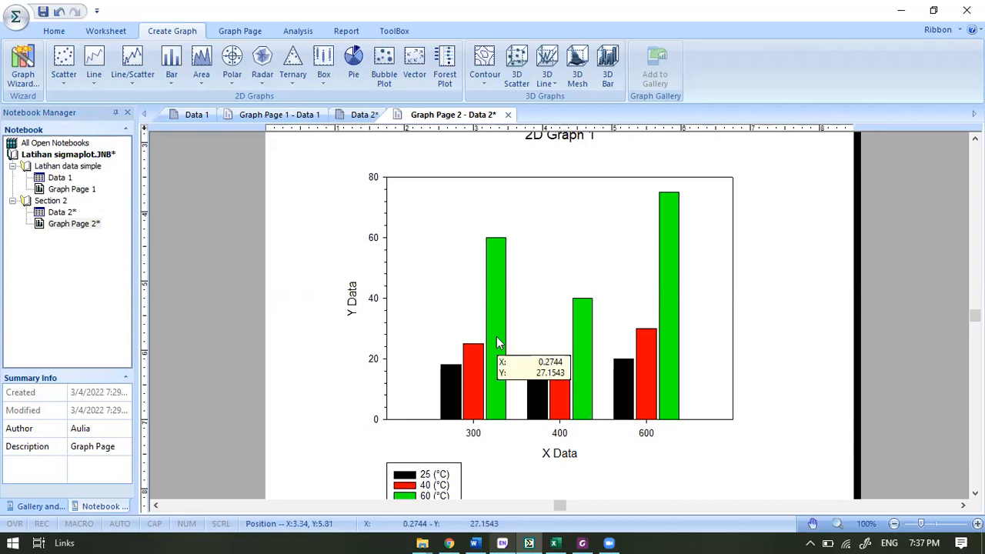
click(352, 304)
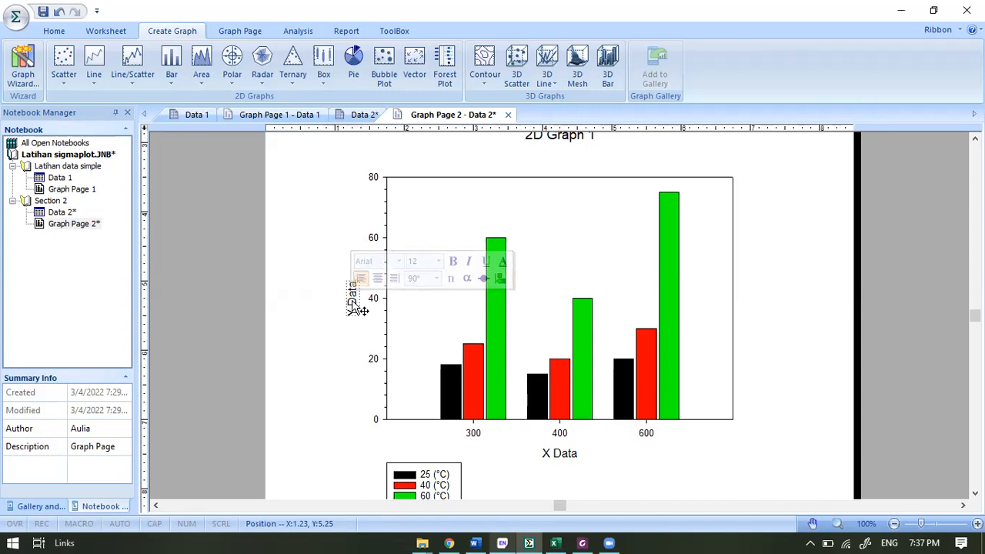
double_click(355, 302)
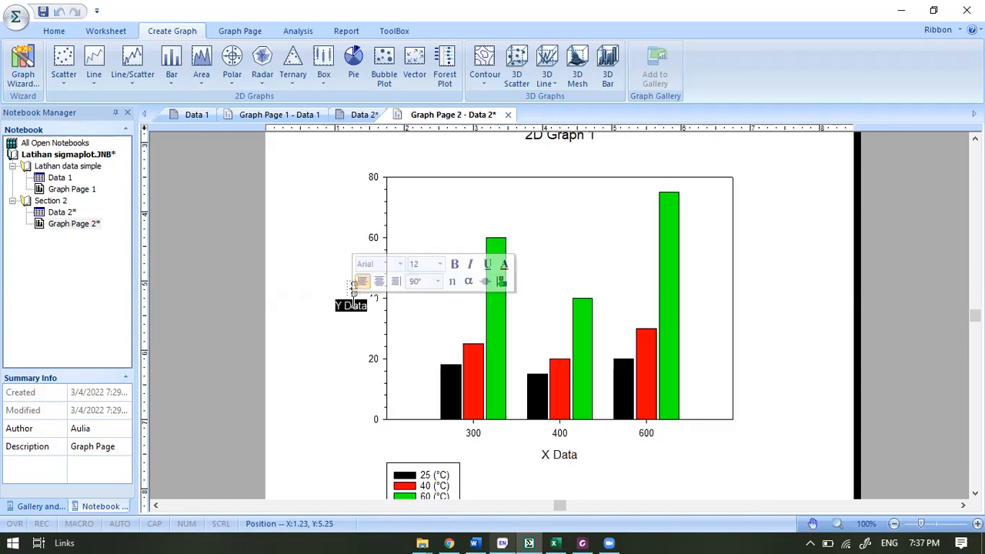
text(Flu)
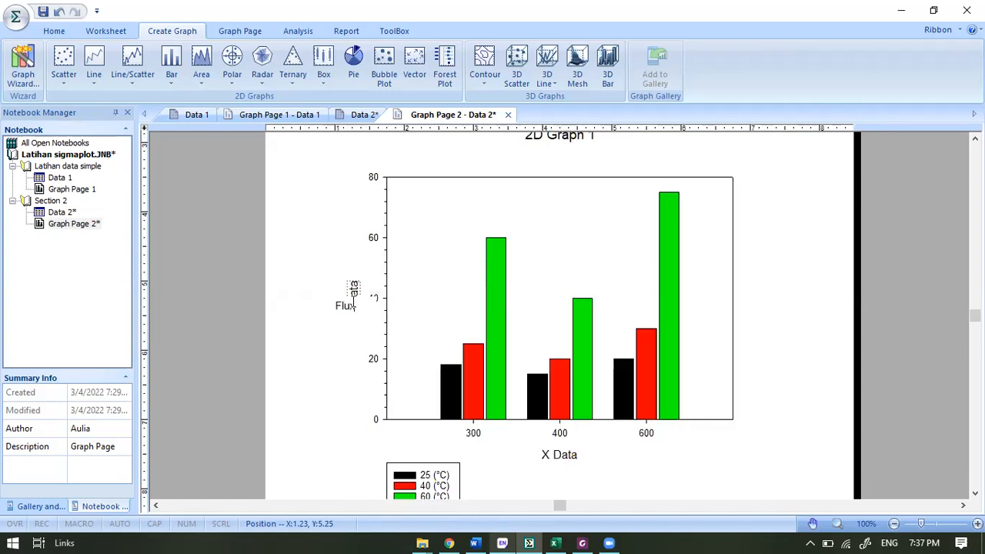
text(x-permeater(kg.m2)
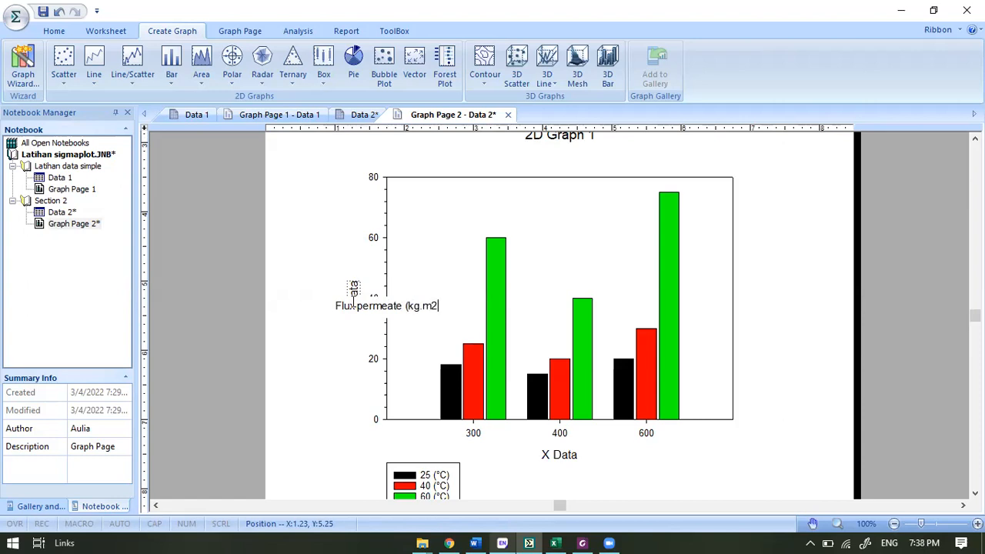
key(BackSpace)
text(-2.jam-2)
key(BackSpace)
text(1)
click(354, 305)
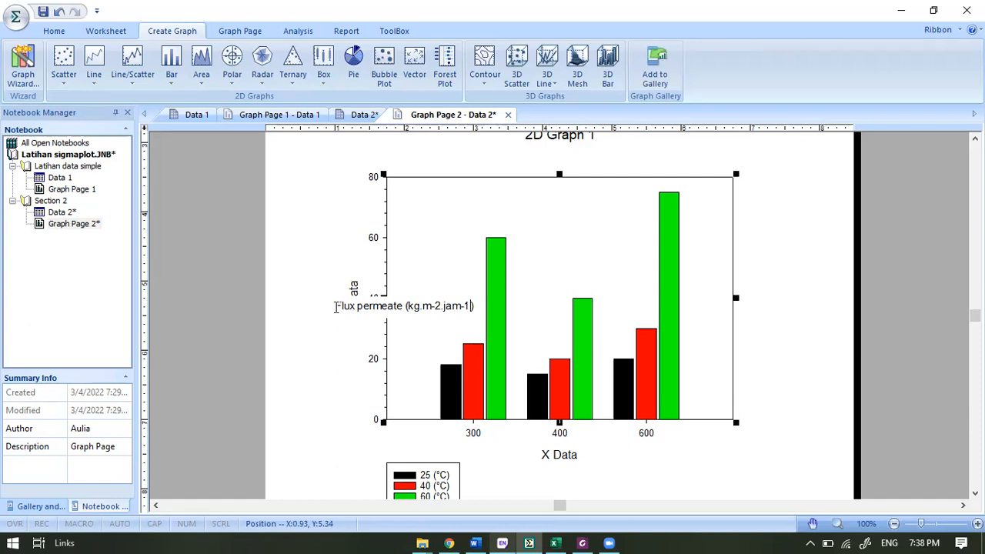
click(302, 406)
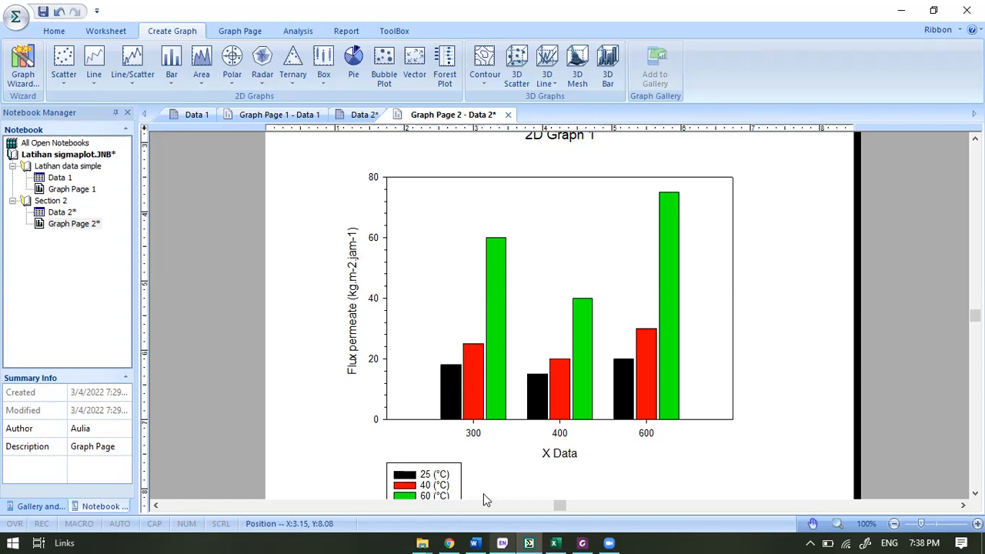
click(354, 360)
click(564, 454)
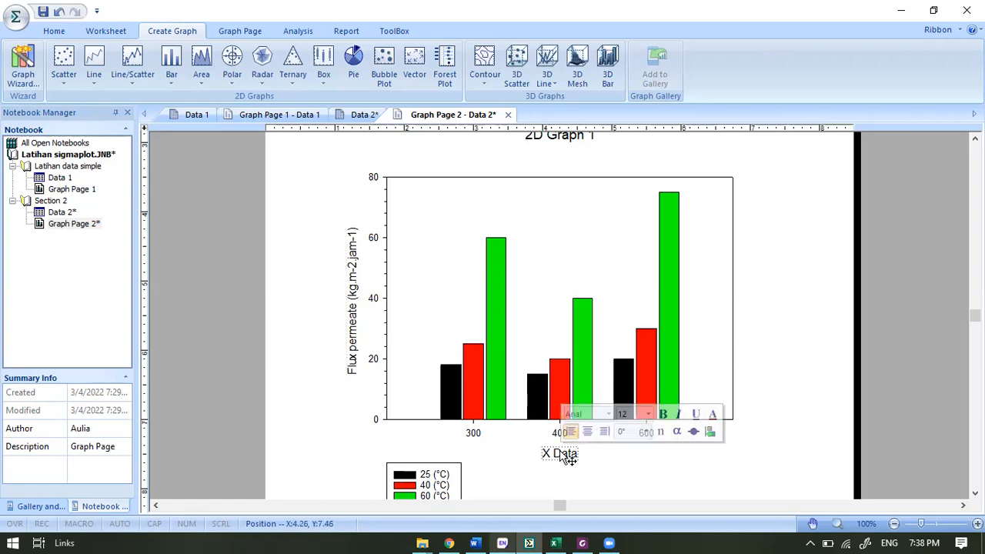
click(477, 433)
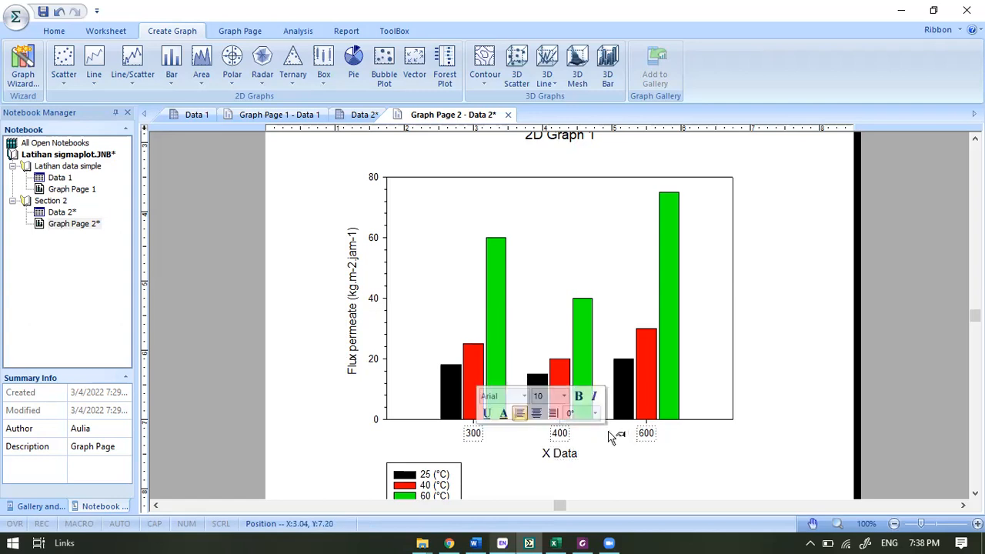
click(371, 365)
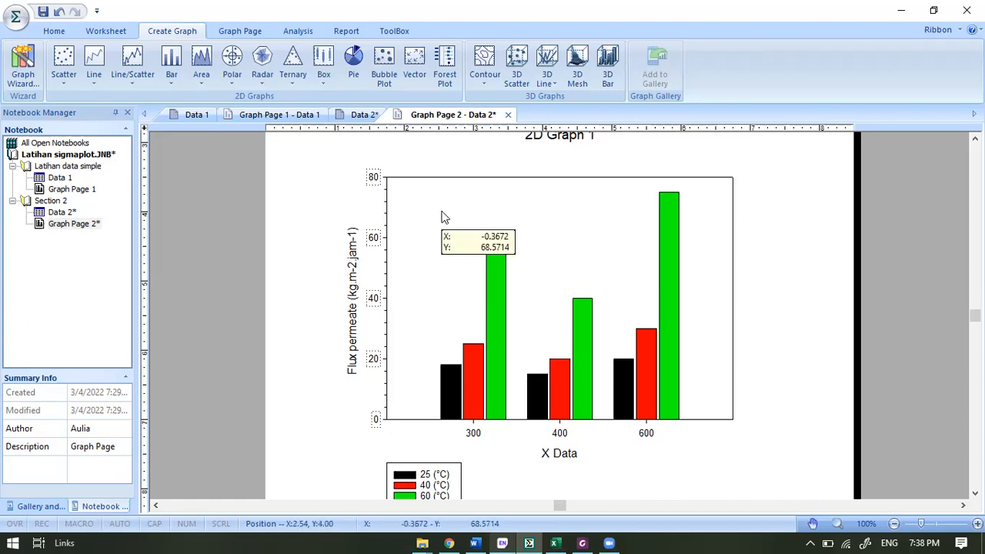
Set the font size of the Y-axis title to 16.
click(359, 296)
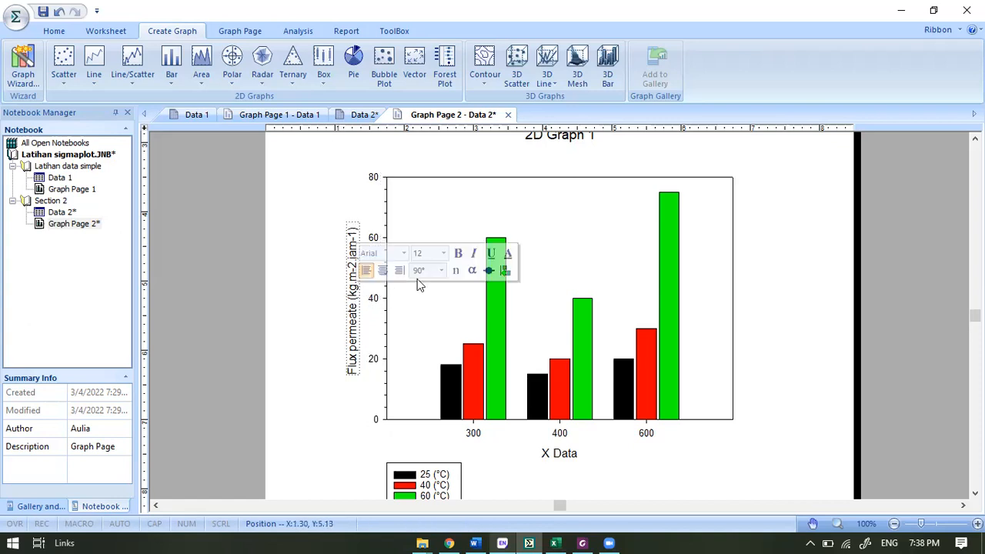
click(444, 254)
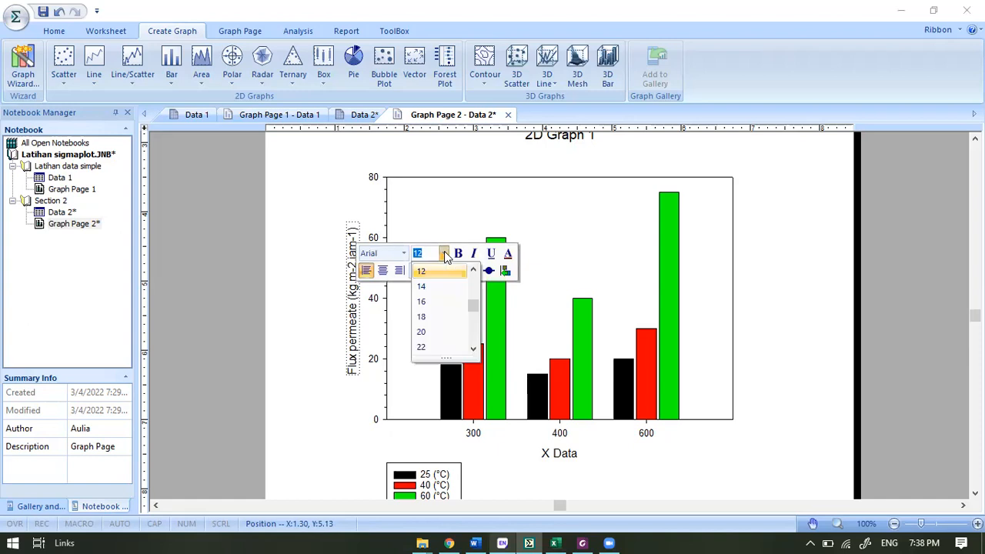
click(425, 303)
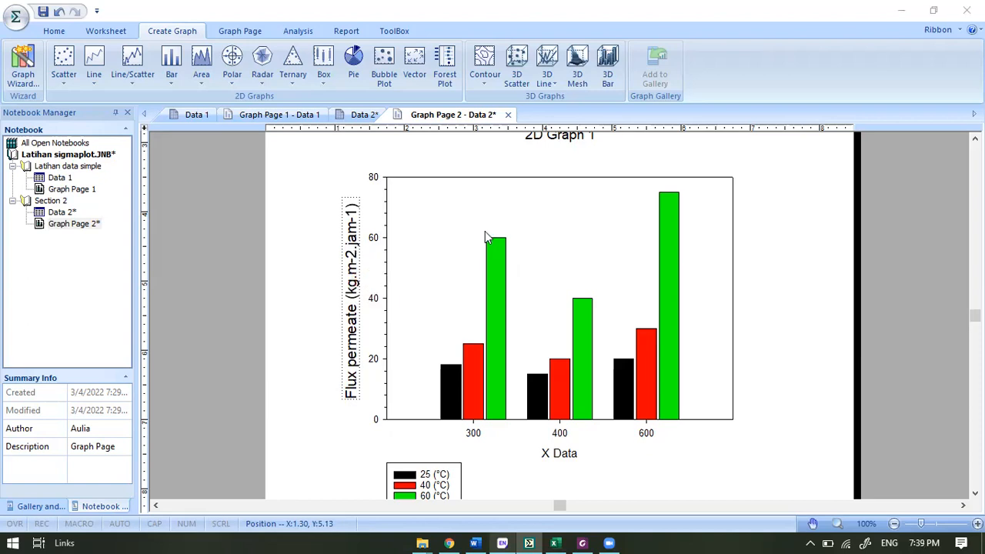
Format the "-2" and "-1" exponents in the Y-axis title as superscripts.
click(244, 34)
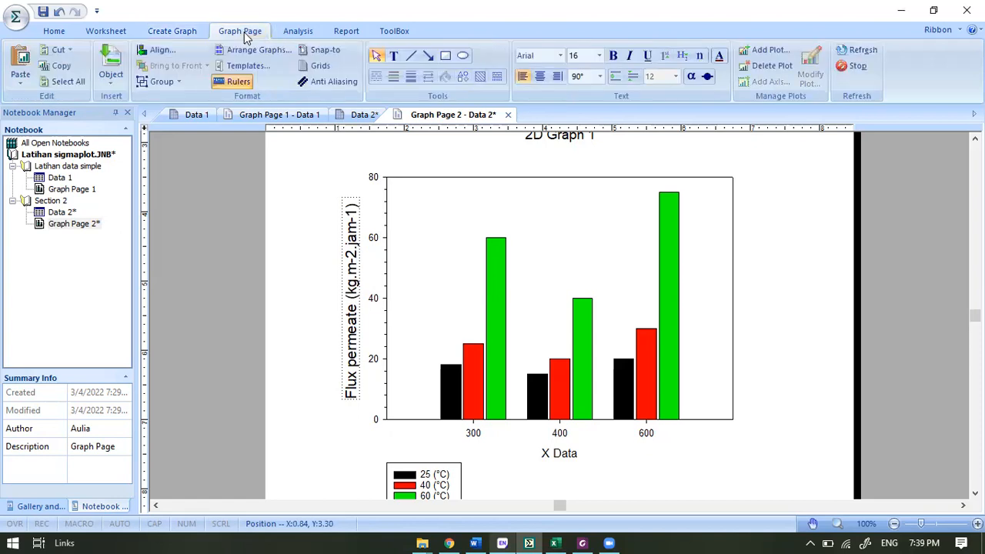
click(561, 56)
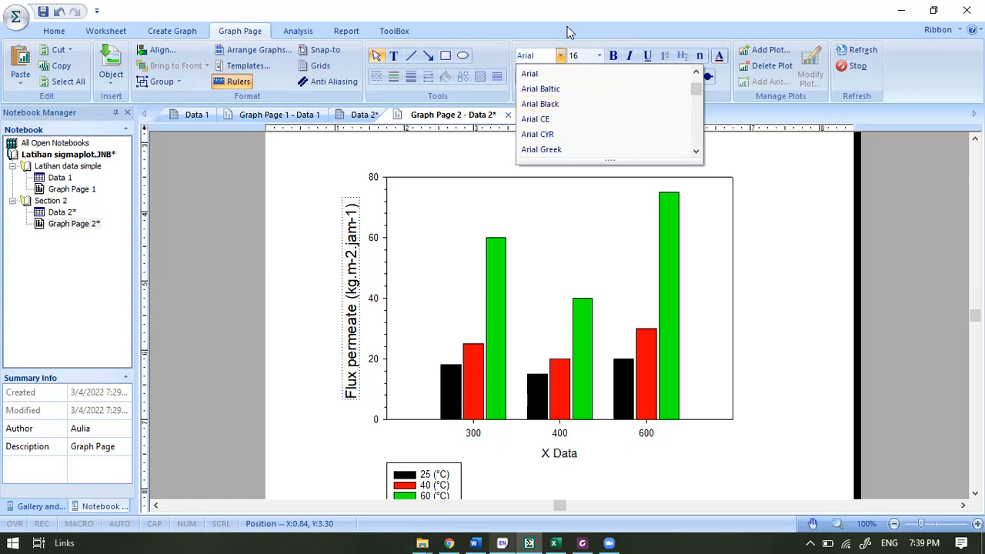
click(602, 61)
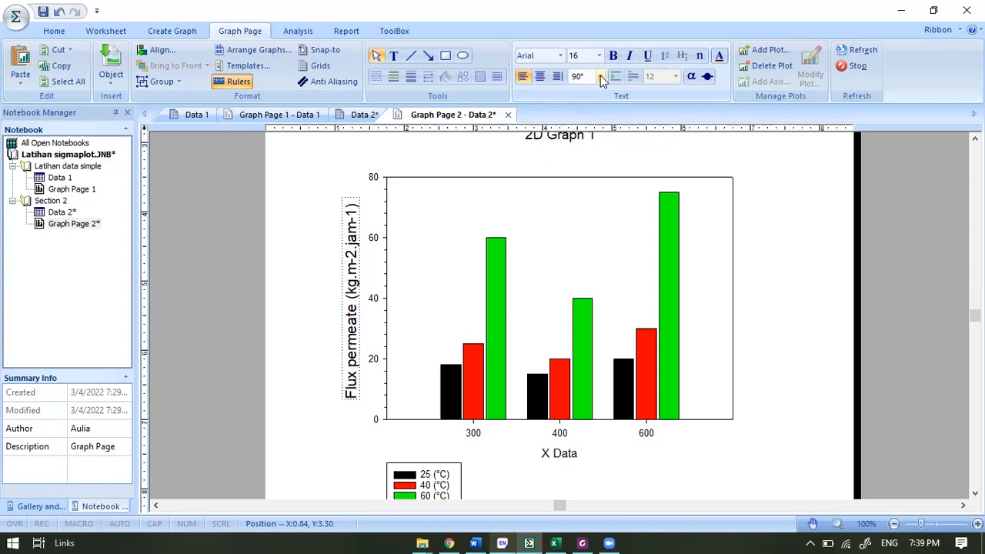
click(332, 273)
click(357, 264)
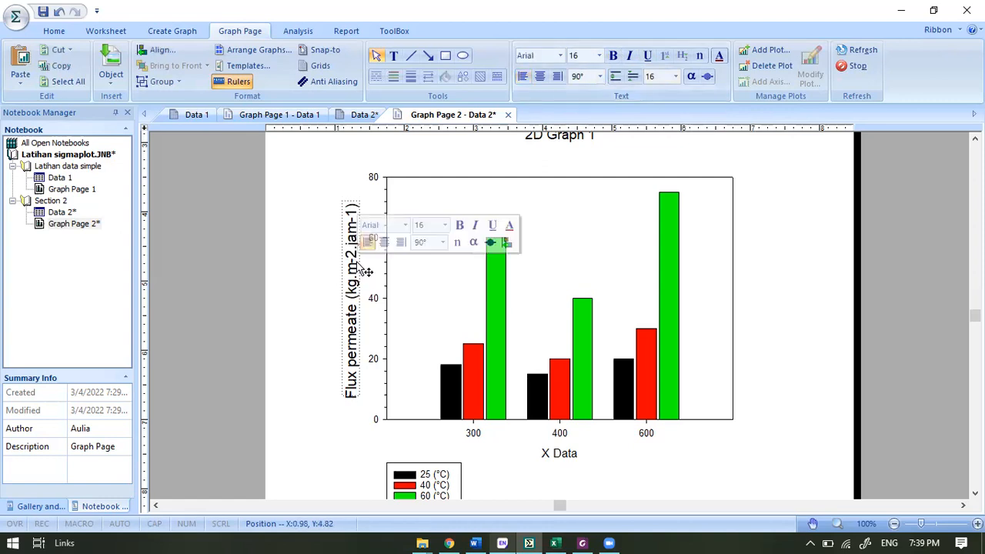
double_click(357, 264)
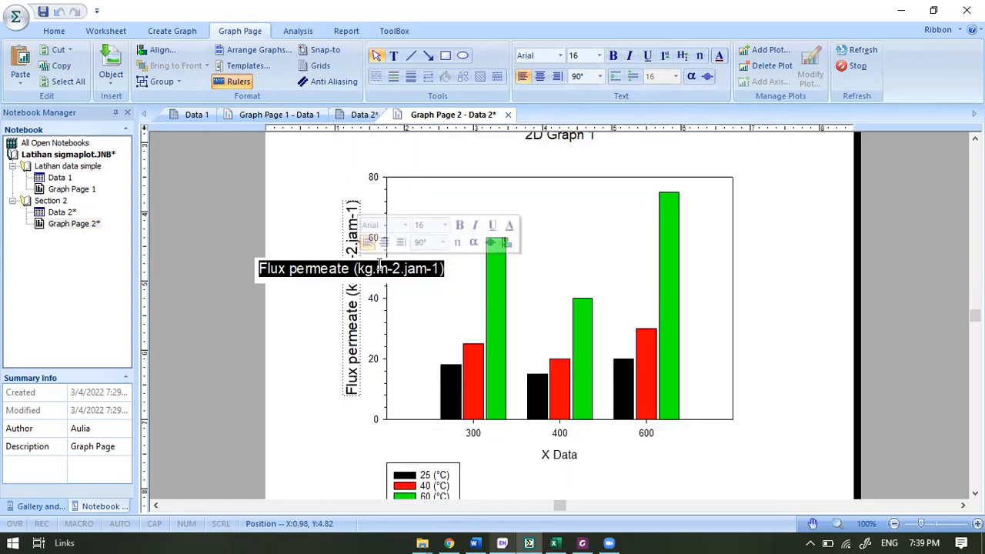
click(387, 268)
drag(387, 268, 400, 268)
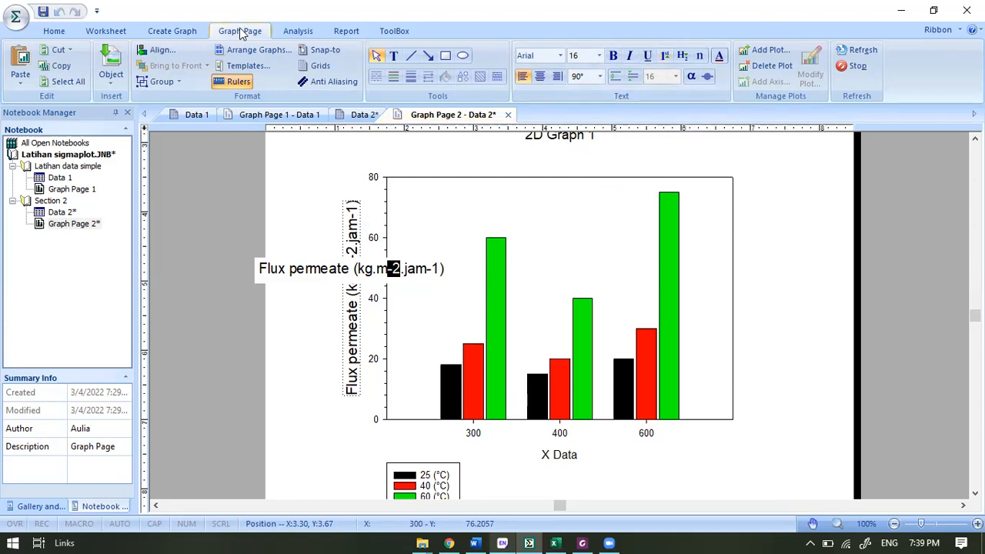
click(667, 59)
drag(421, 270, 435, 270)
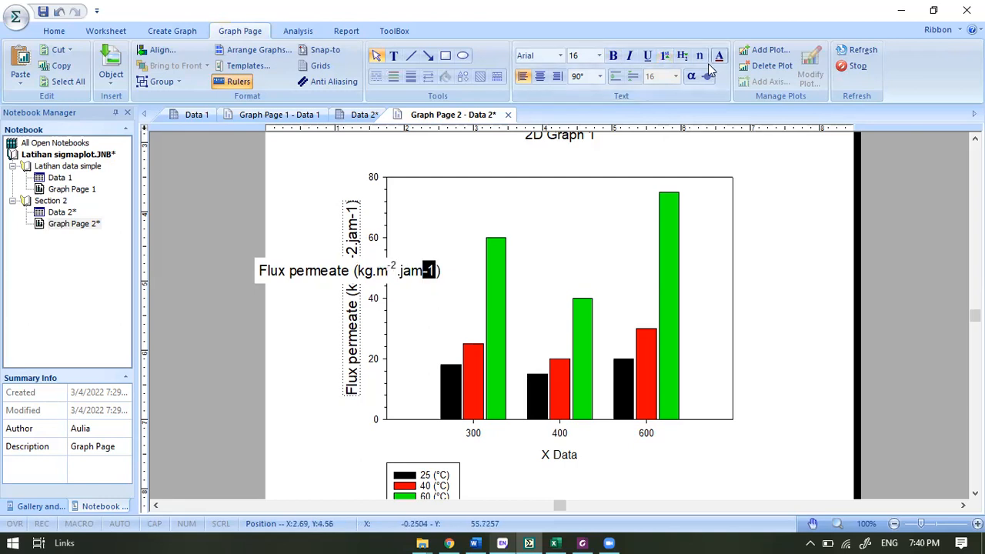
click(667, 59)
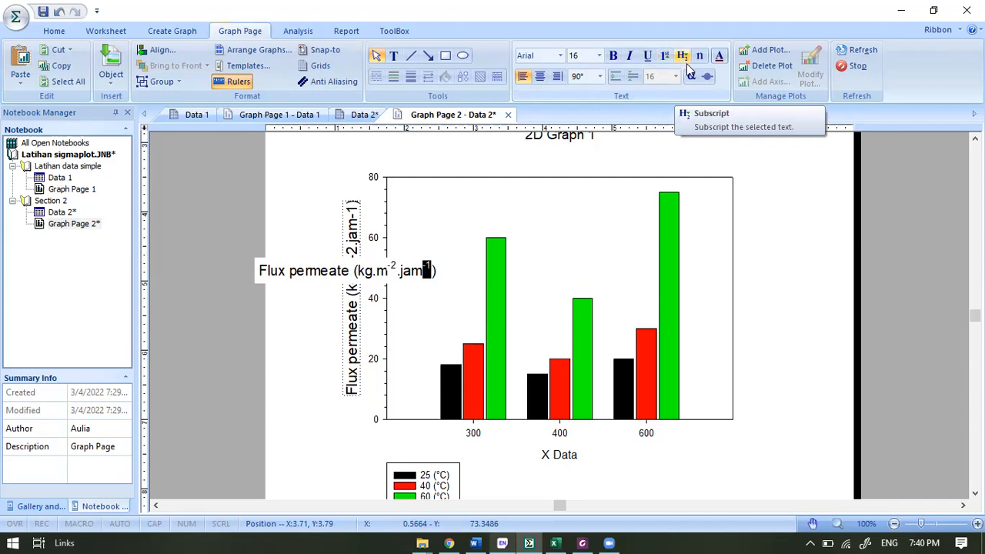
click(320, 313)
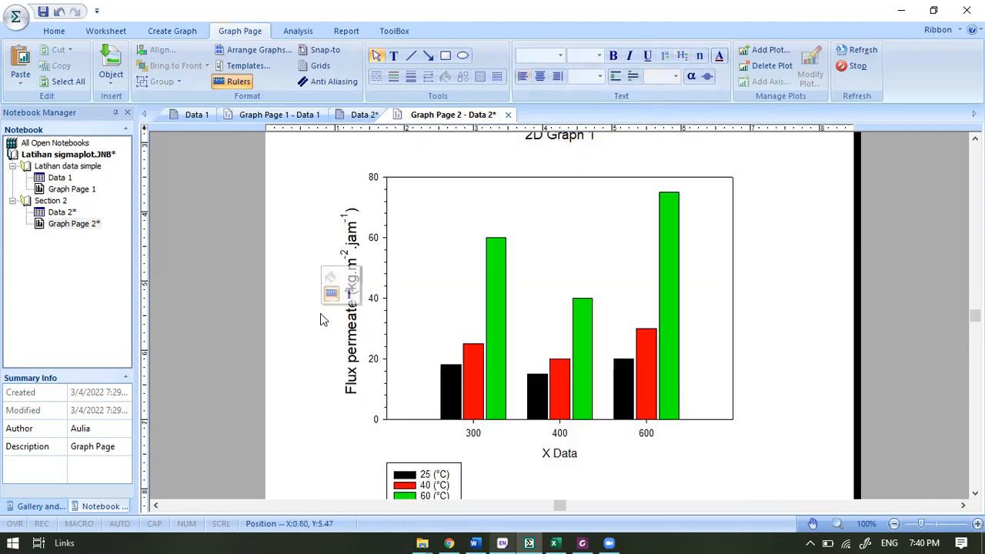
Change the X-axis title to "Suhu kalsinasi (oC)".
click(564, 458)
double_click(566, 457)
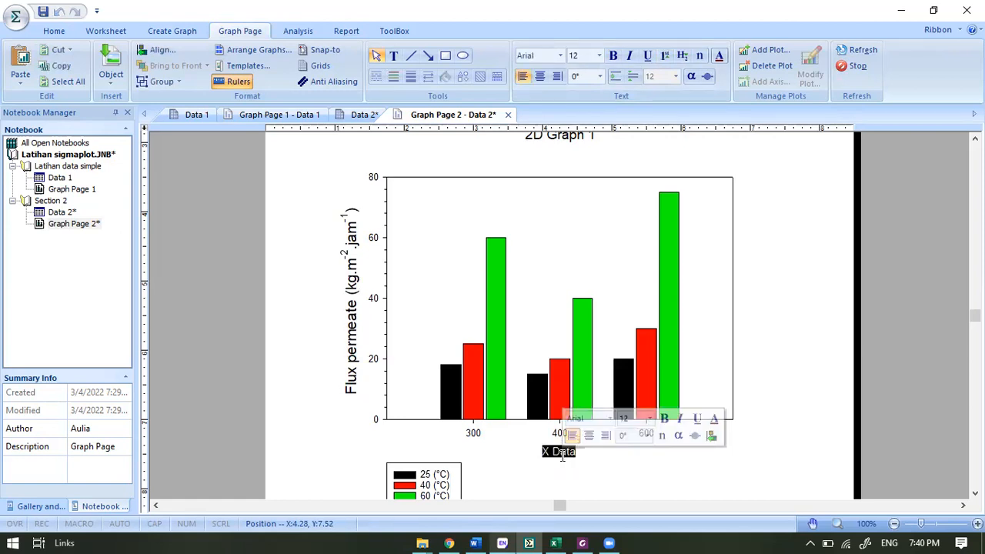
text(Suhu kalsinasi )
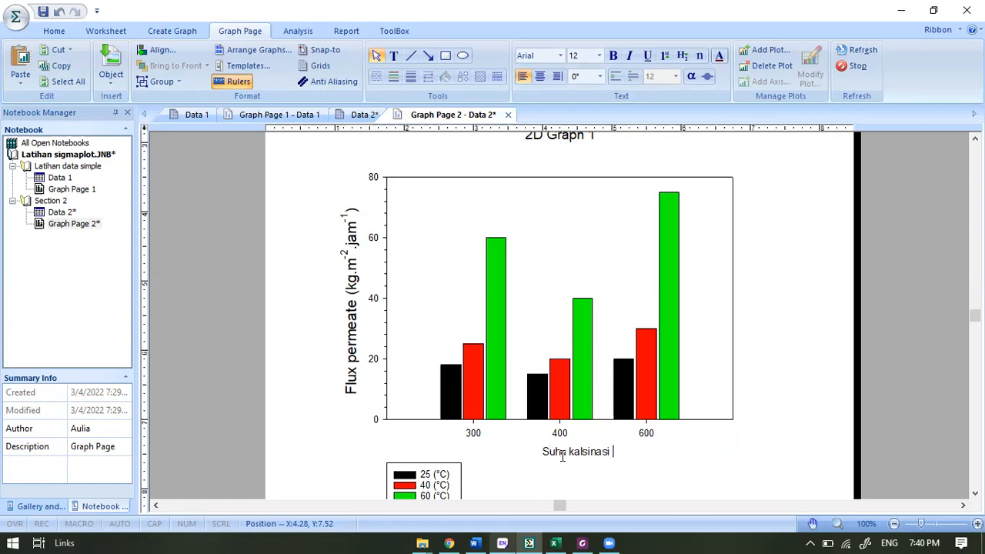
text(()
text(C)
text(o)
text())
Format the "o" of the temperature unit in the X-axis title as a superscript.
key(shift+Left)
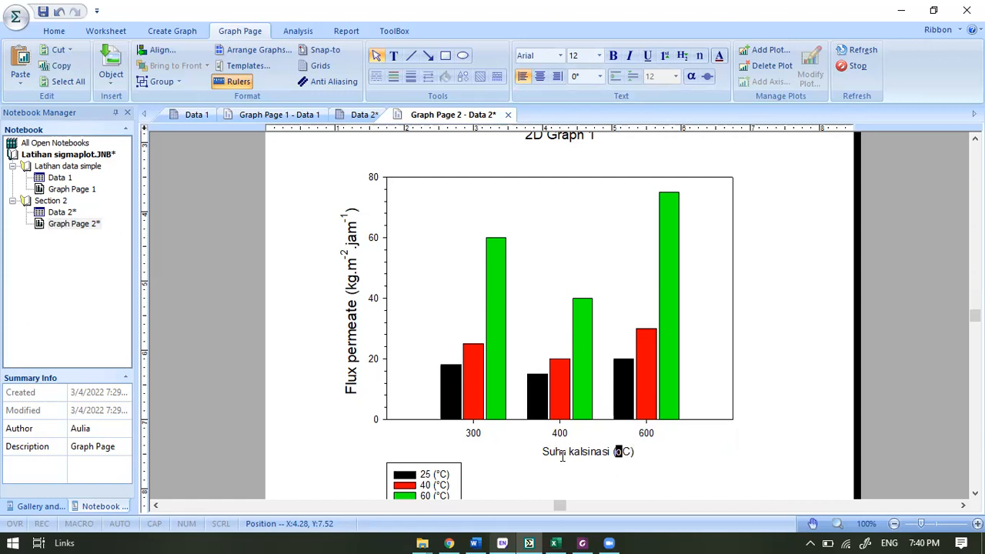
click(665, 55)
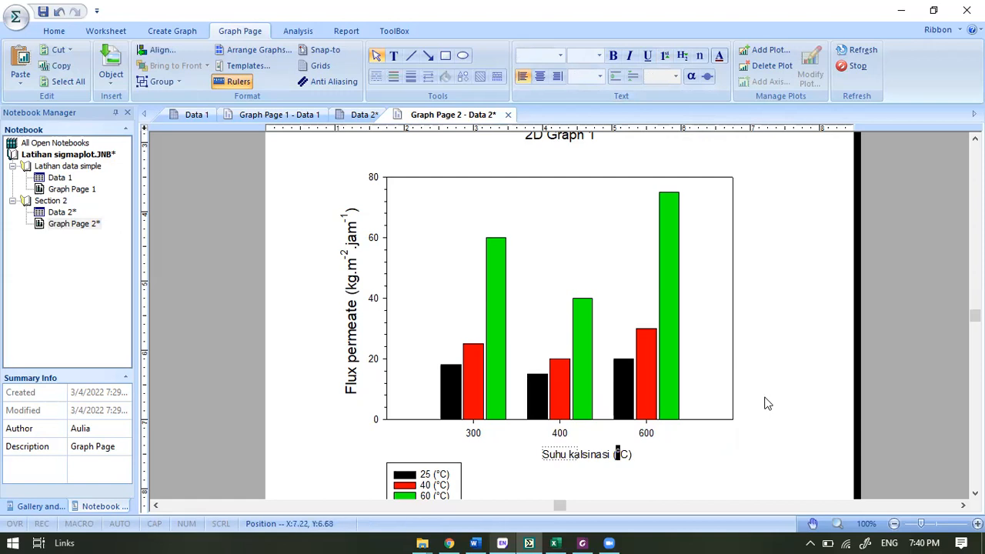
click(643, 412)
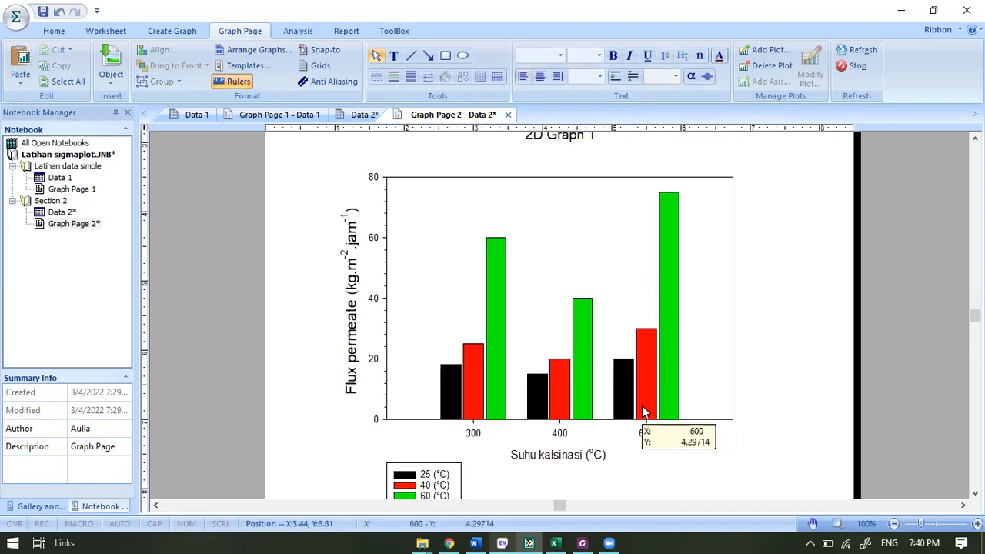
Select the legend and the black, red and green bar series in turn to match each colour with its legend entry.
click(454, 486)
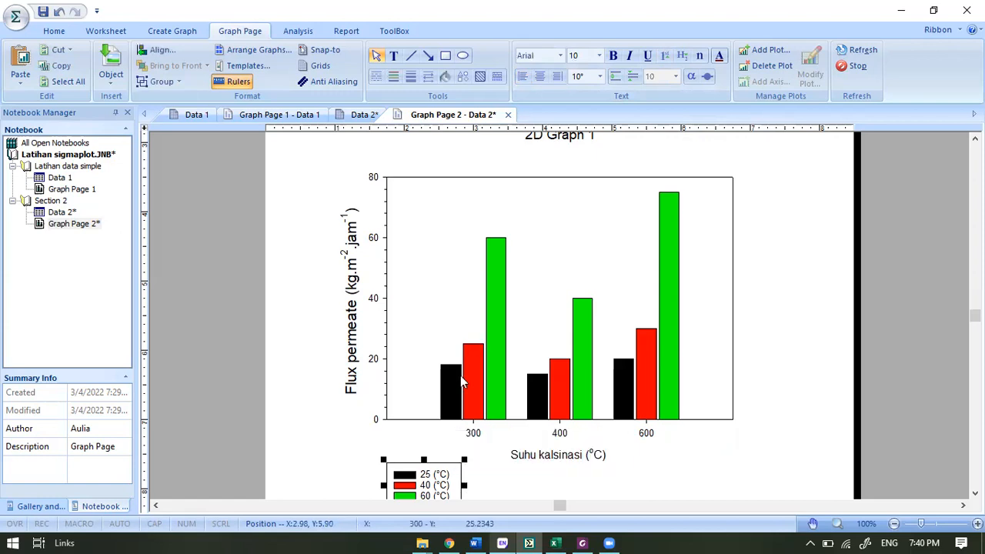
click(452, 394)
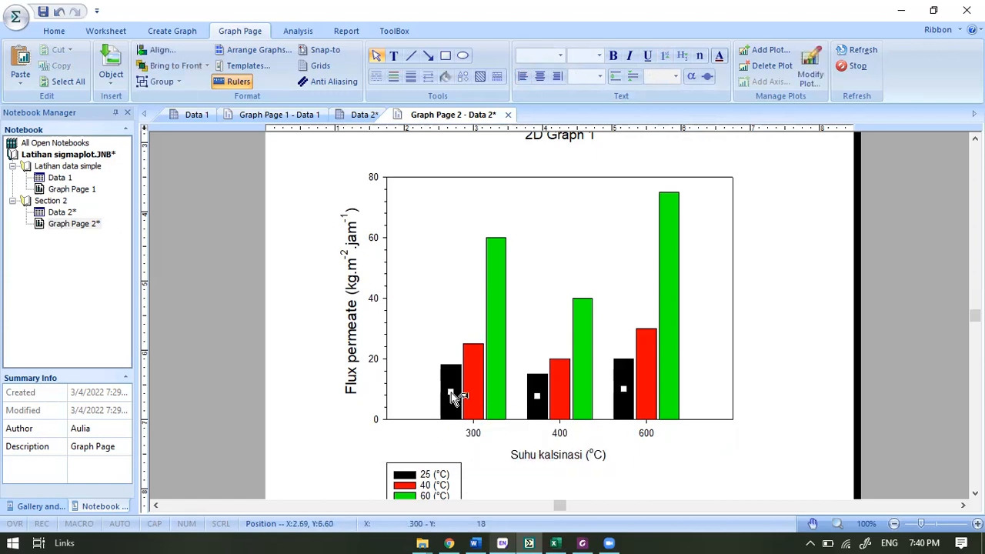
mouse_move(454, 395)
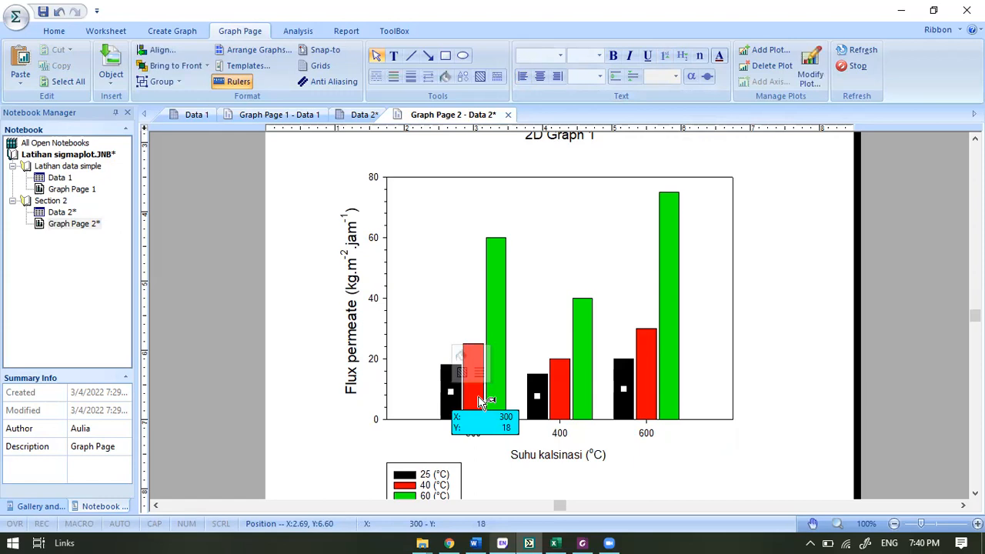
click(480, 402)
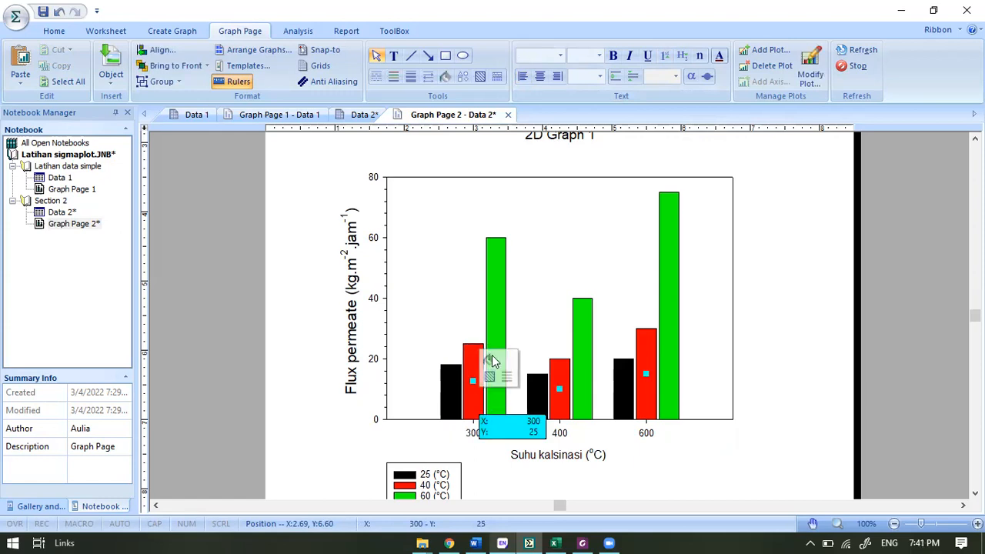
click(500, 324)
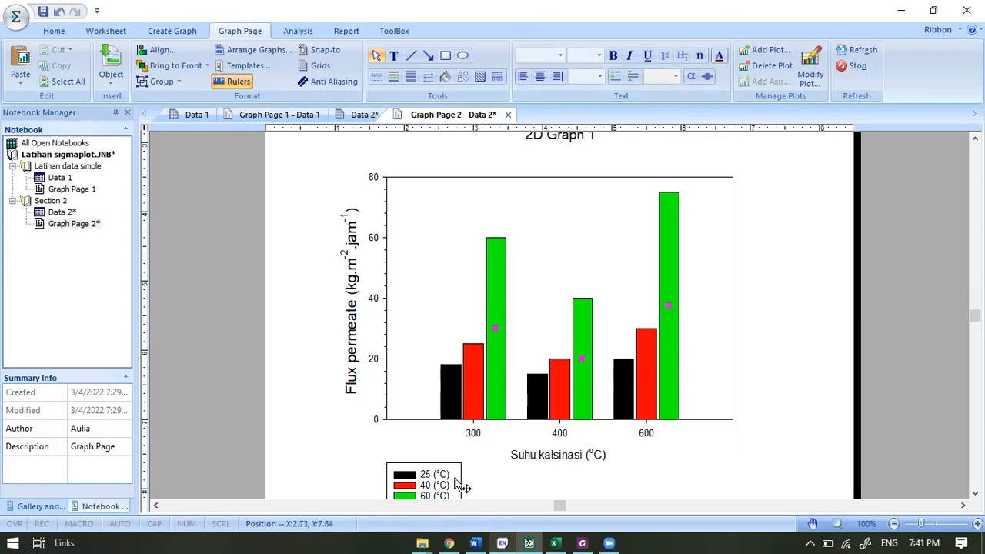
Move the legend inside the plot area, into the upper-left corner above the 300 bars.
drag(462, 486, 467, 198)
drag(458, 399, 468, 209)
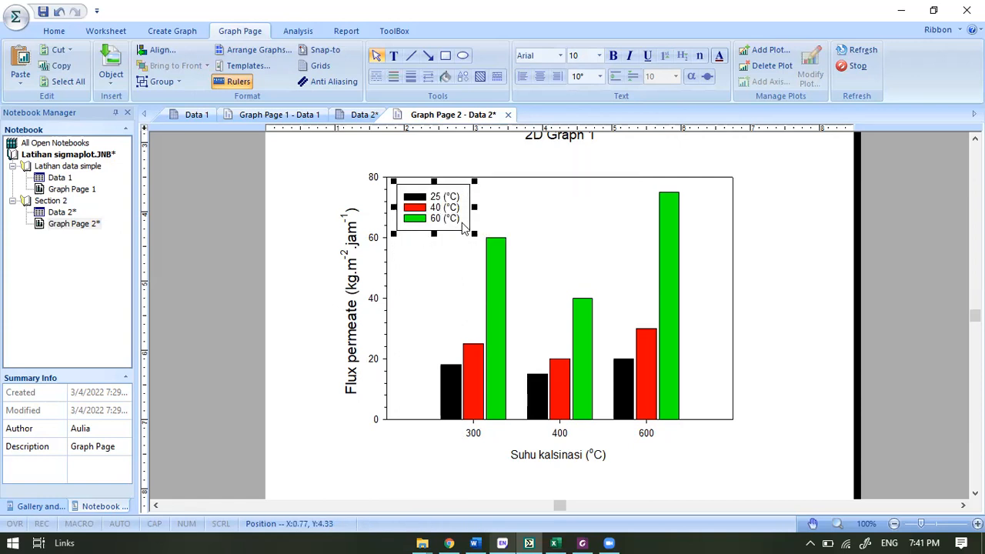
click(463, 223)
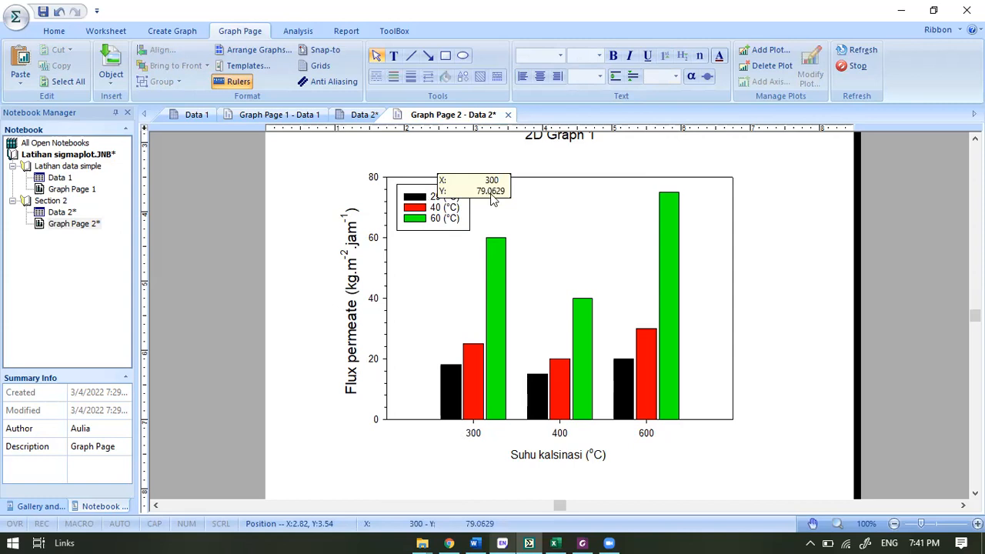
Open the legend settings in the bar chart's Graph Properties.
click(526, 211)
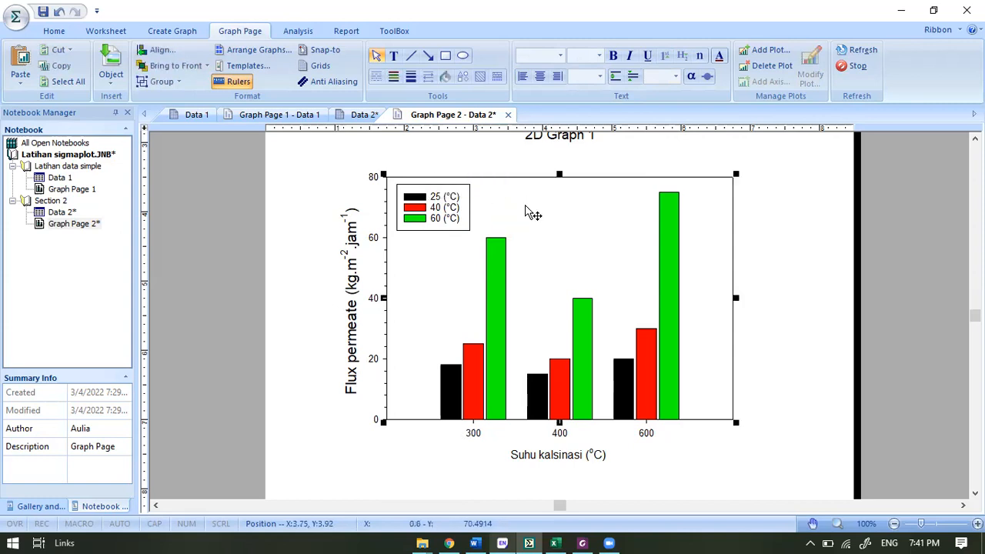
click(528, 211)
right_click(528, 211)
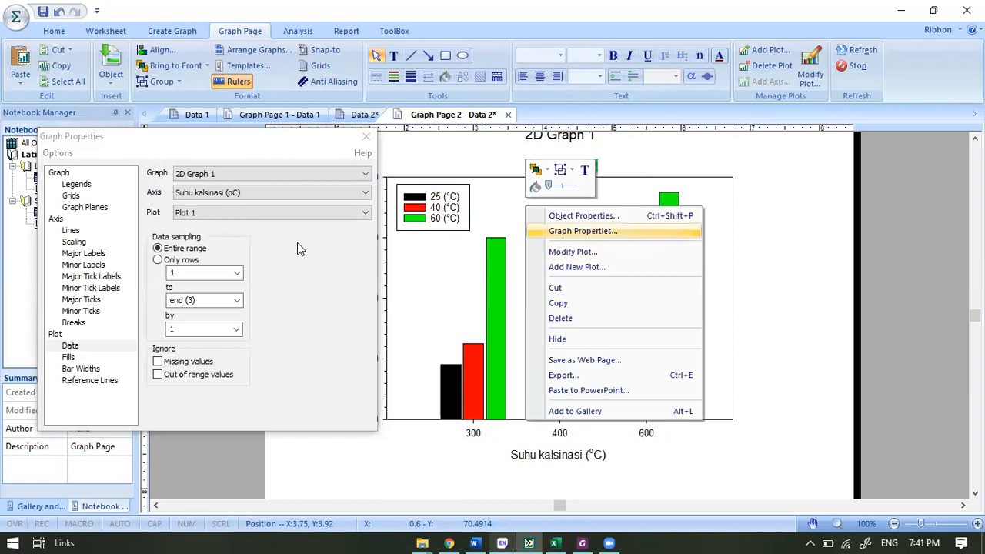
click(250, 254)
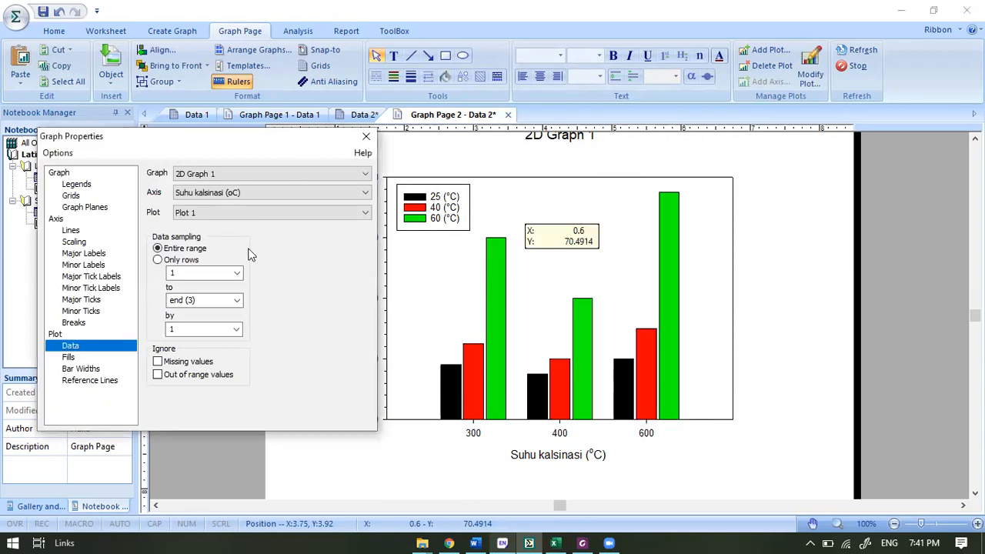
click(77, 185)
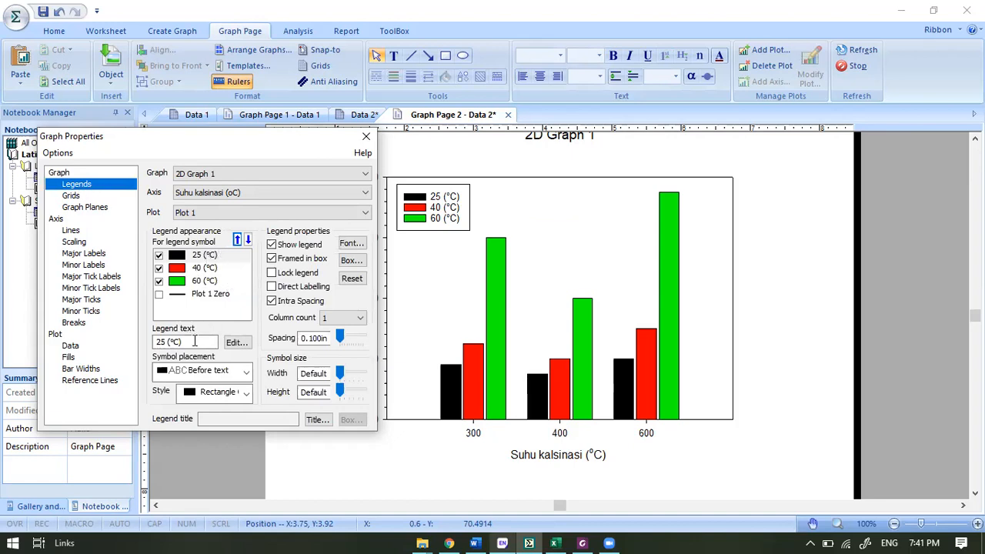
Check the legend entries' texts, and try hiding the 60 (°C) entry before showing it again.
click(195, 341)
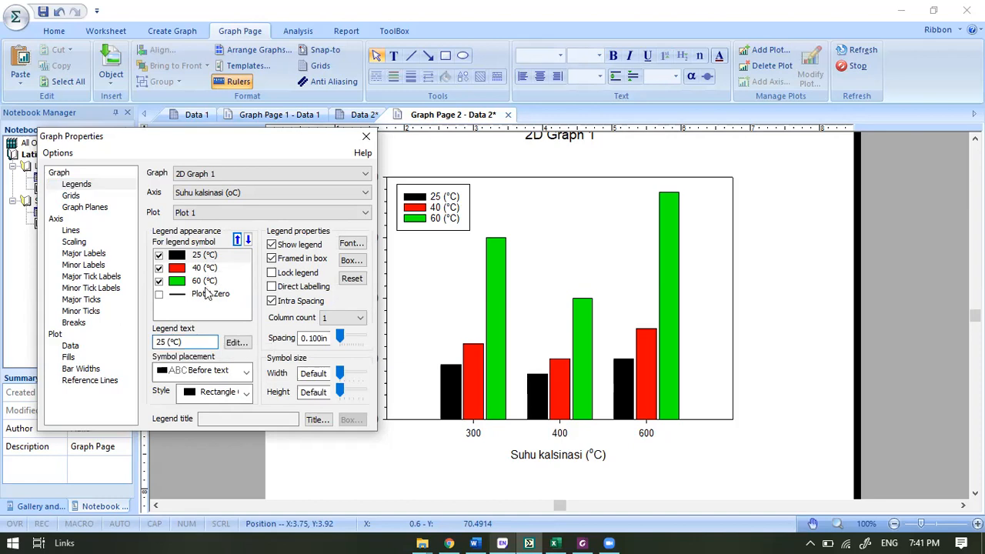
click(204, 269)
click(202, 281)
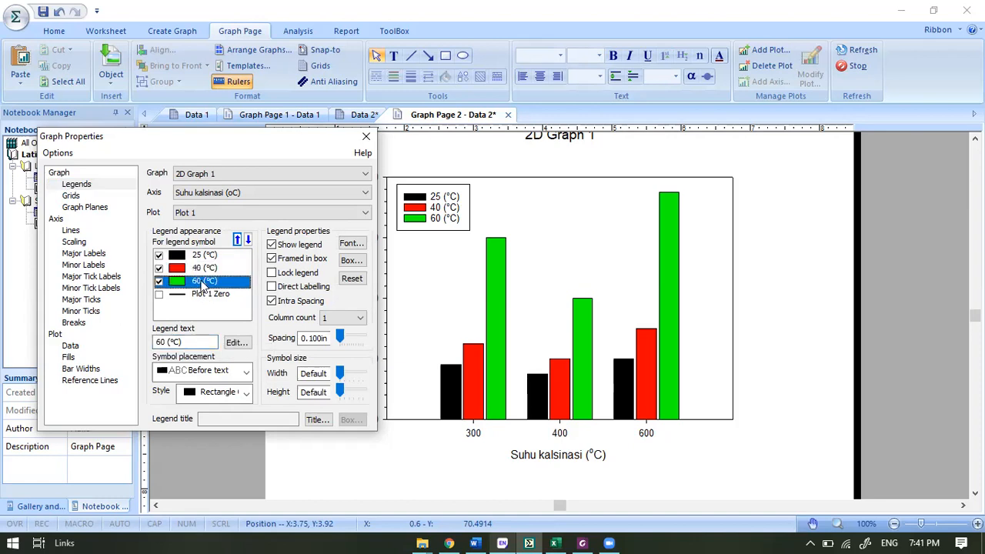
click(158, 282)
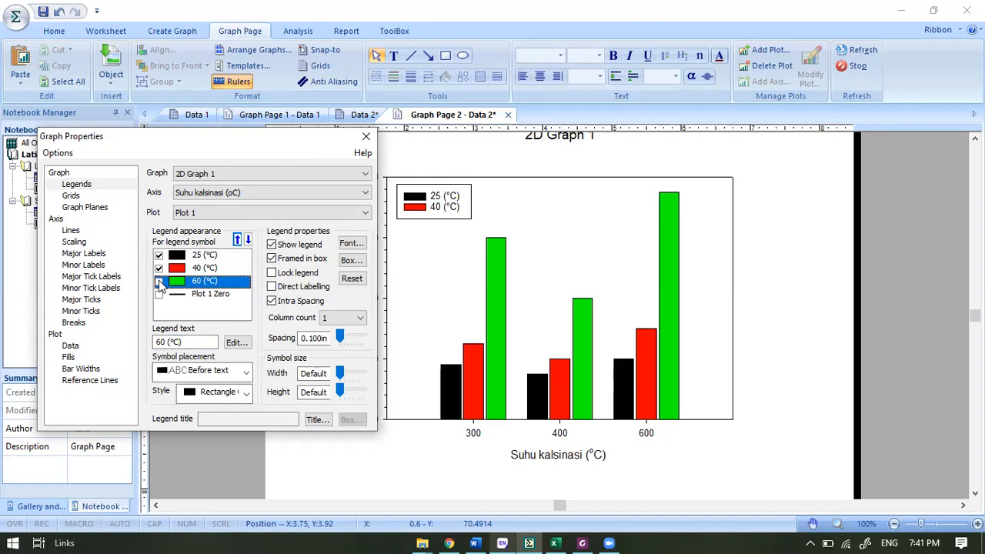
click(159, 282)
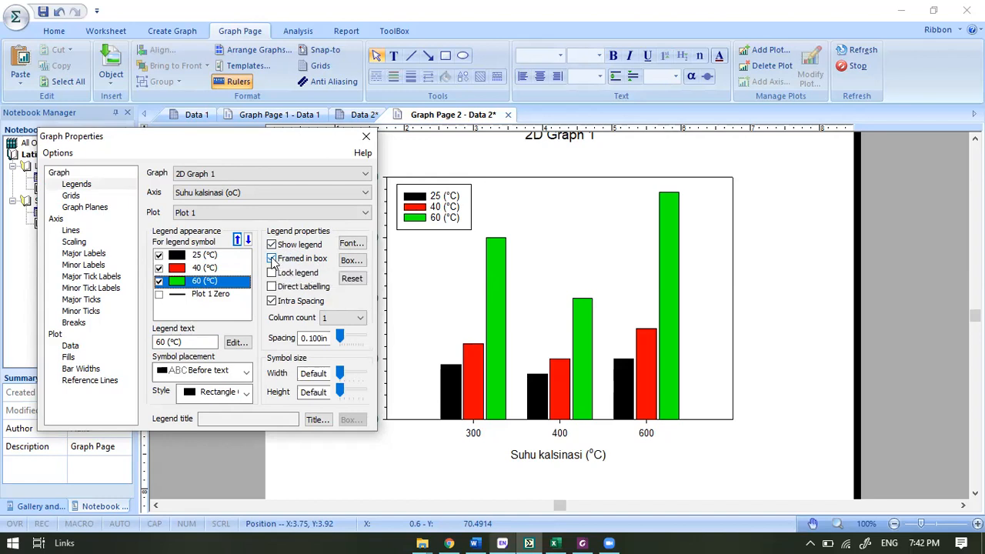
Remove the box frame around the legend and close the graph properties.
click(272, 261)
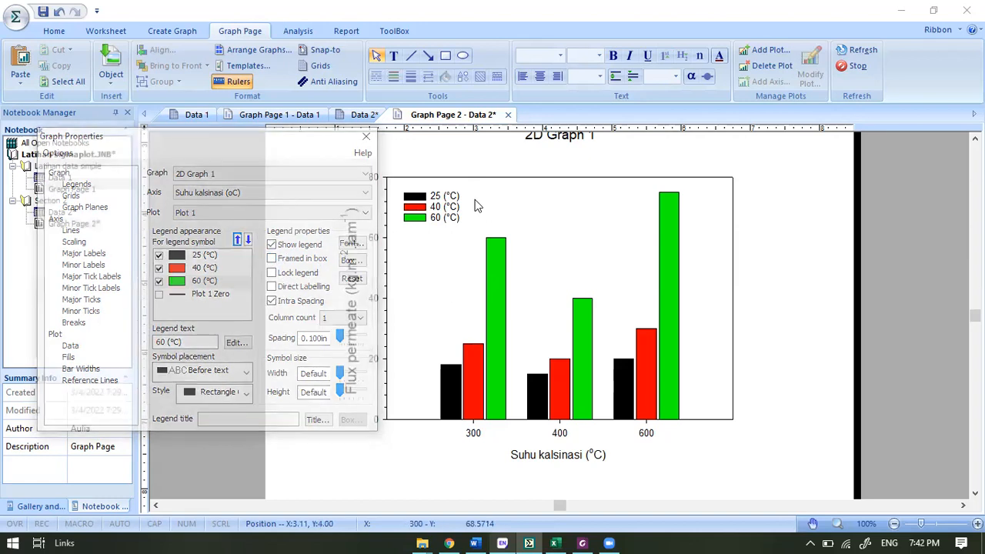
drag(162, 149, 179, 222)
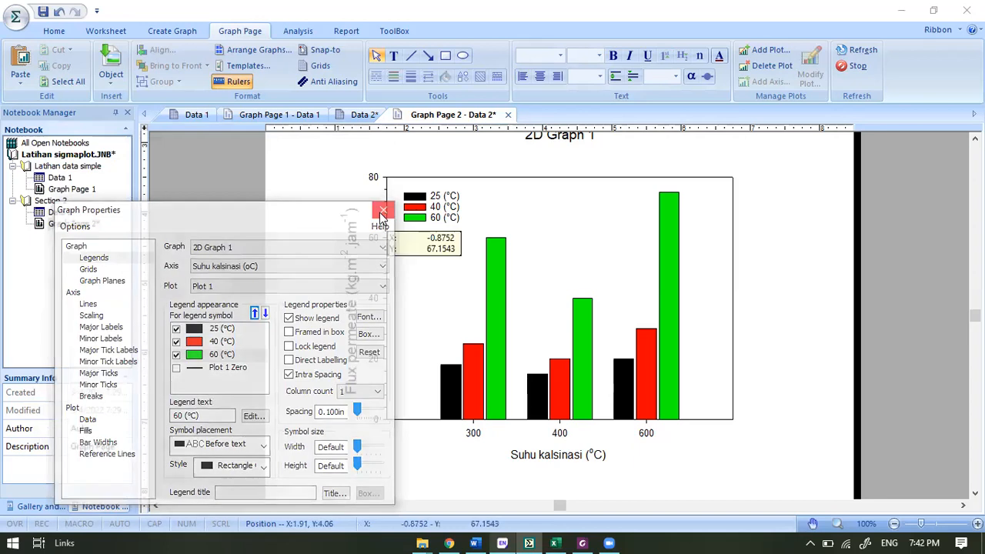
click(382, 216)
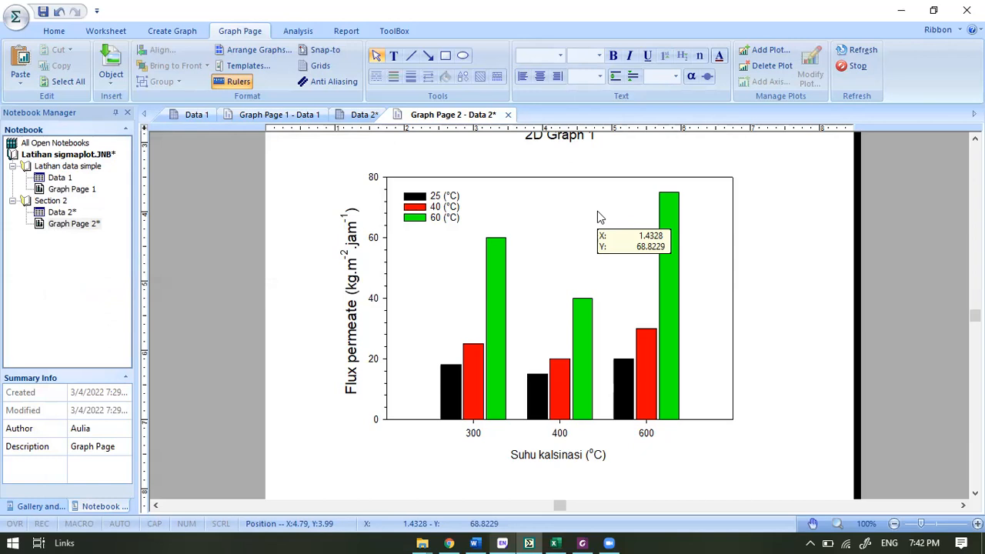
Set the bar chart's height to 5 in in its size and position properties.
drag(599, 217, 597, 223)
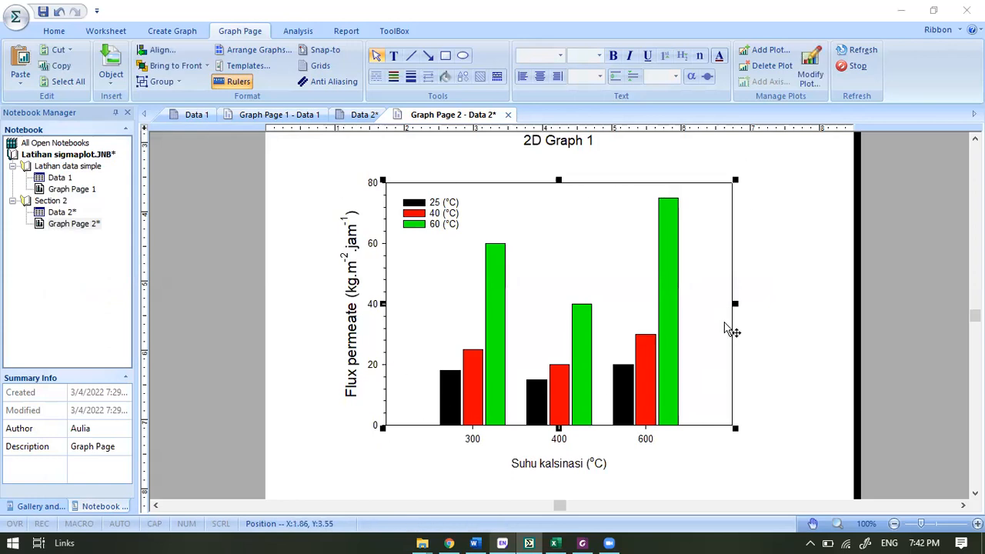
right_click(593, 240)
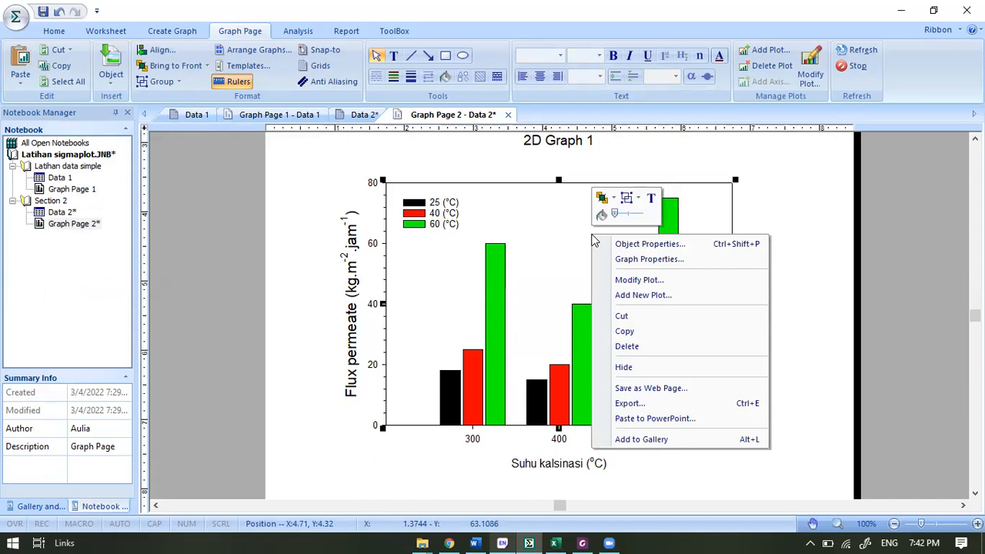
click(662, 245)
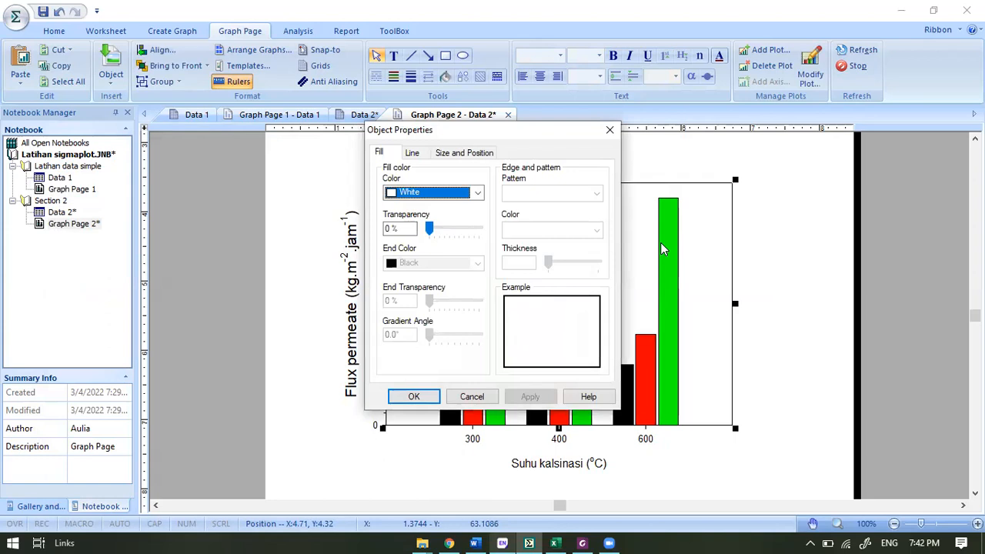
click(464, 154)
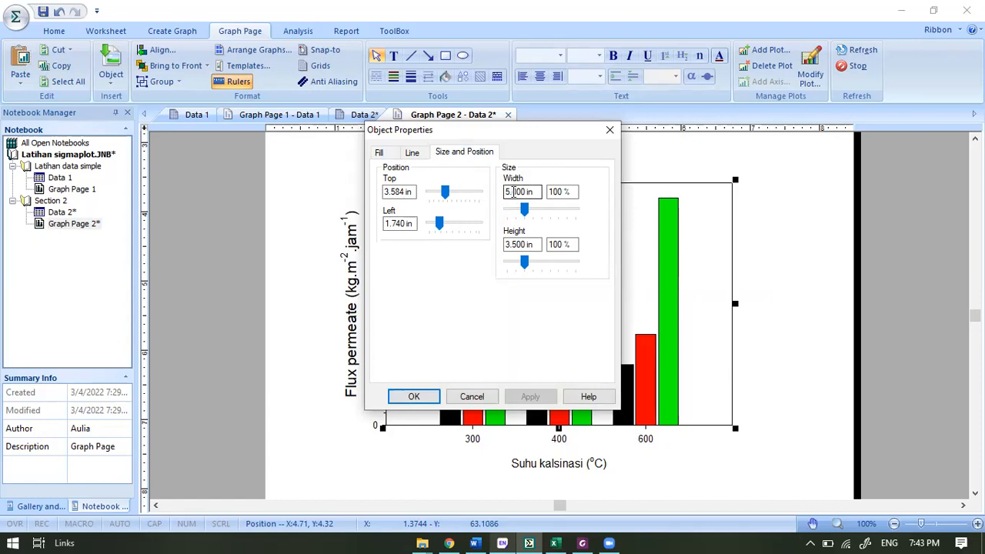
drag(521, 245, 480, 244)
text(5)
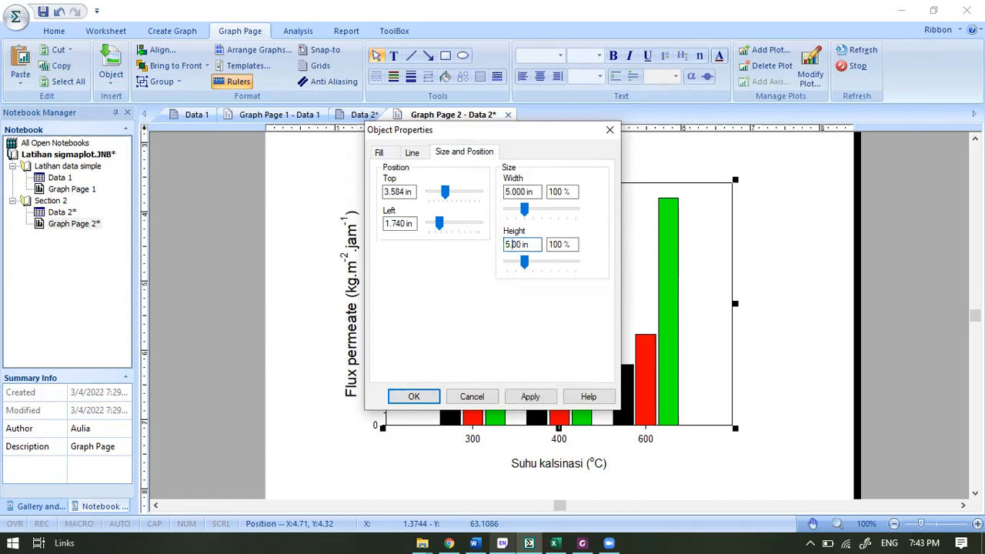
click(408, 398)
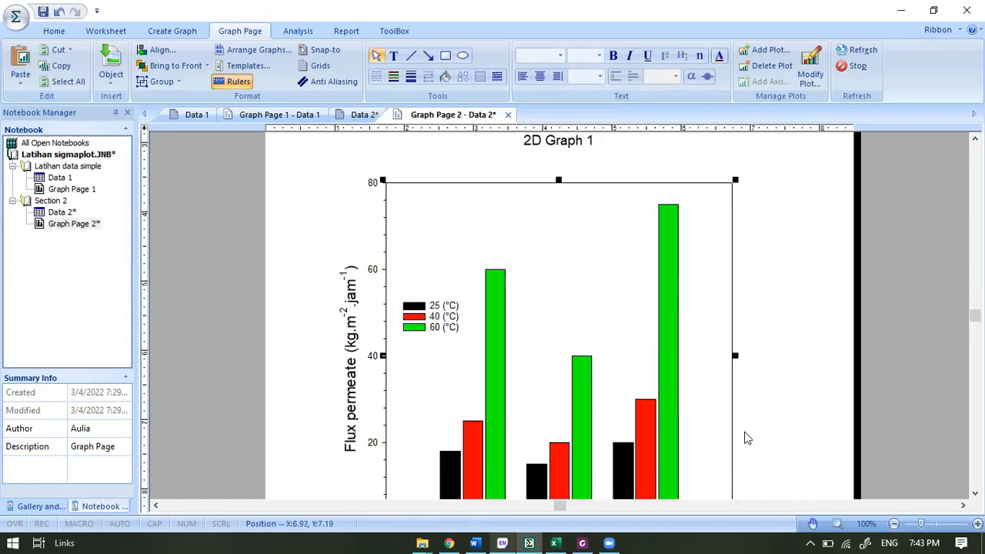
Increase the font size of the Y-axis tick labels to 14.
click(894, 524)
click(894, 524)
click(894, 524)
click(894, 524)
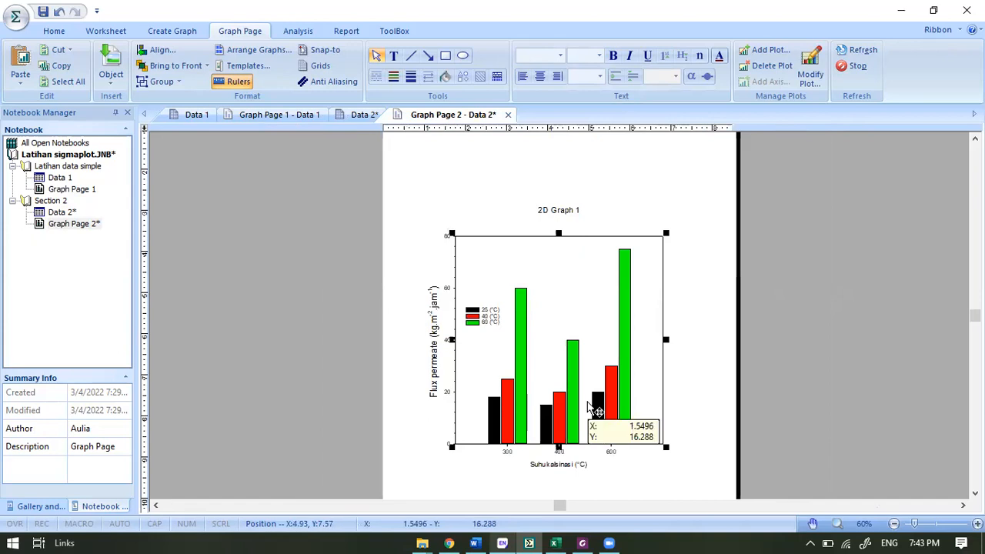
click(450, 290)
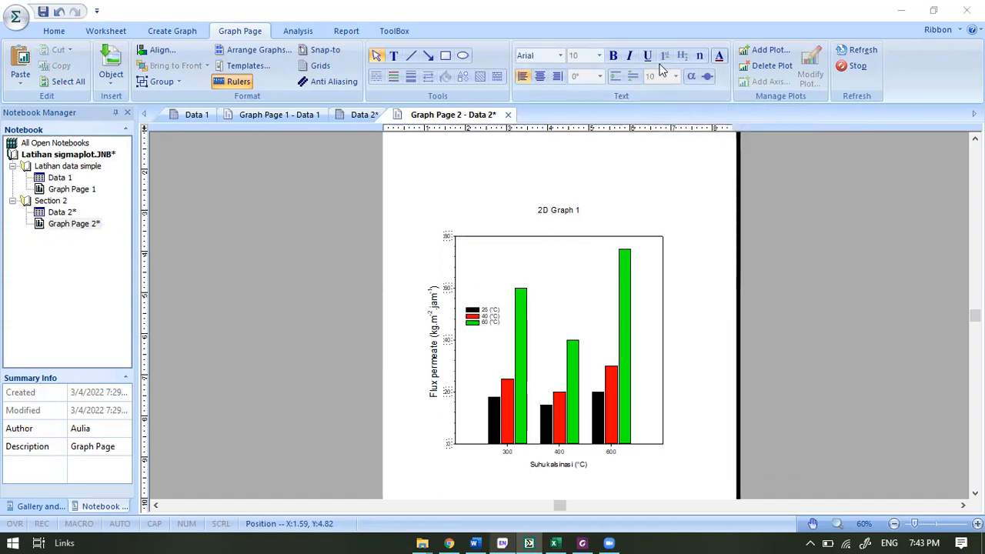
click(599, 56)
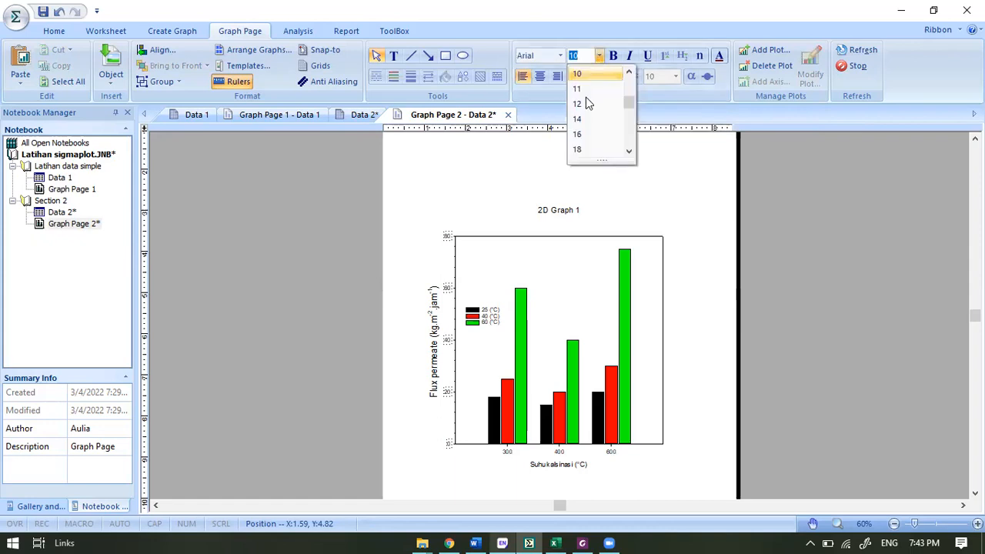
click(685, 89)
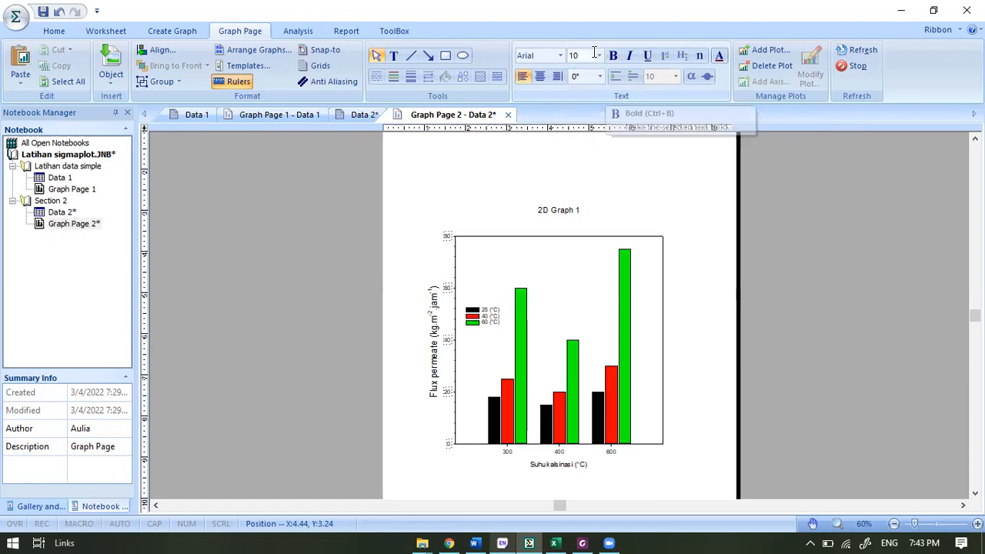
click(600, 56)
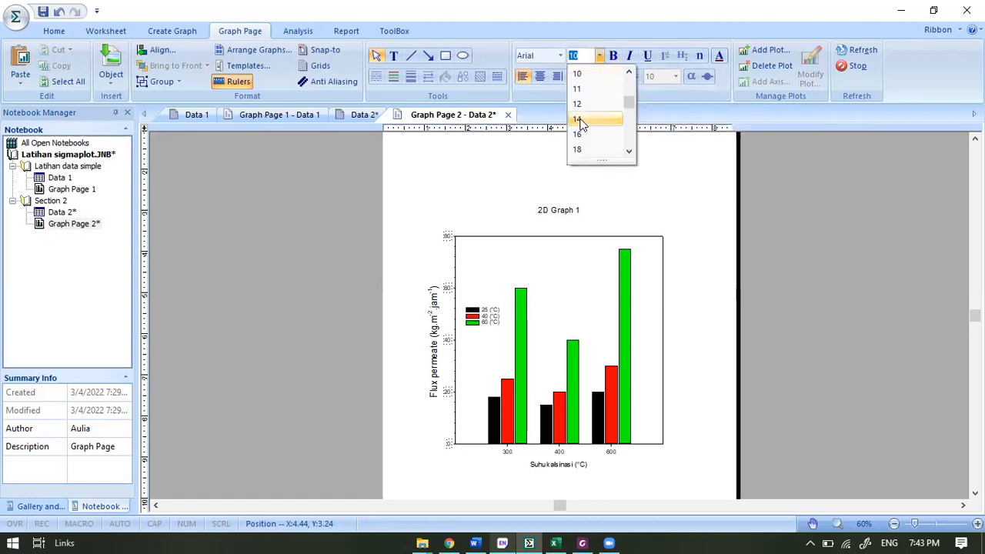
click(581, 120)
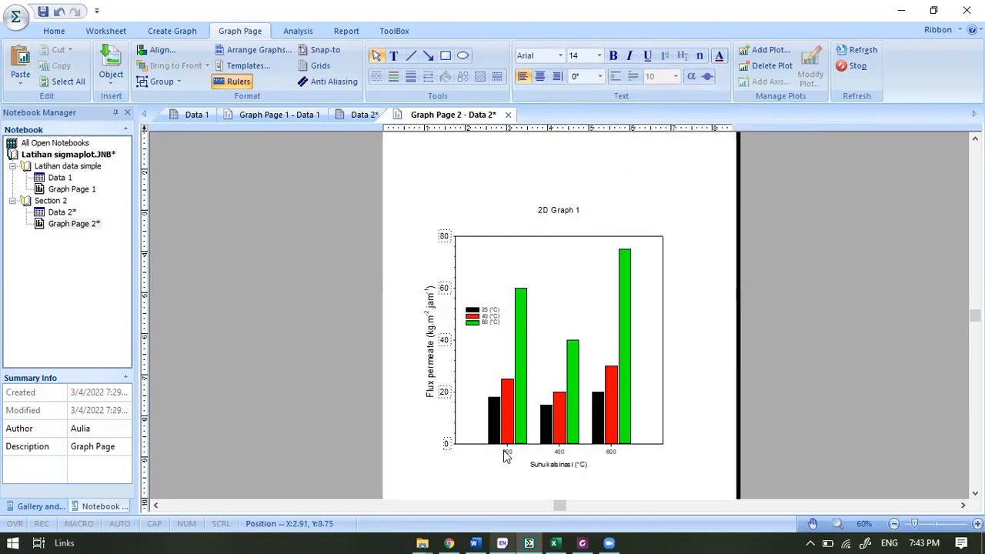
Increase the font size of the 300, 400 and 600 labels on the X axis to 14.
click(506, 451)
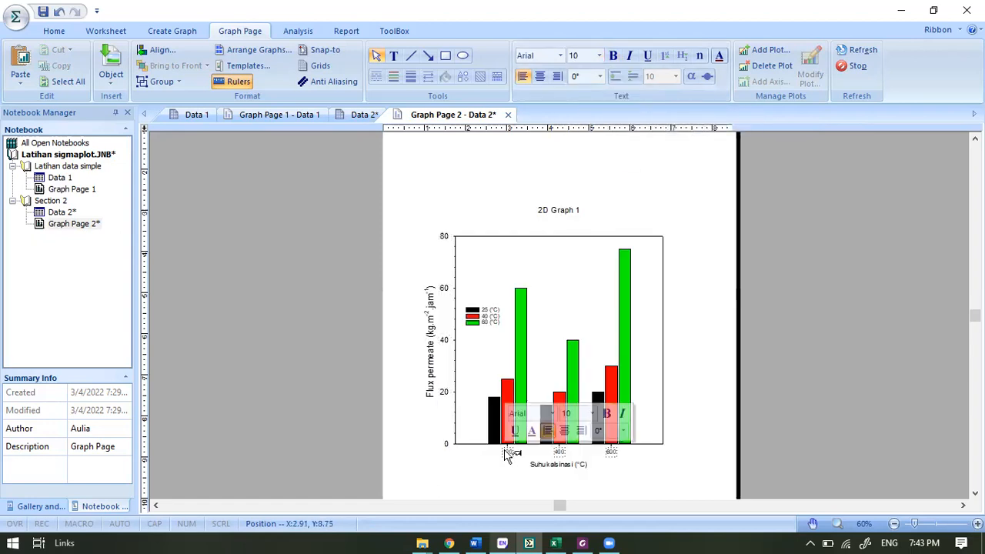
click(592, 413)
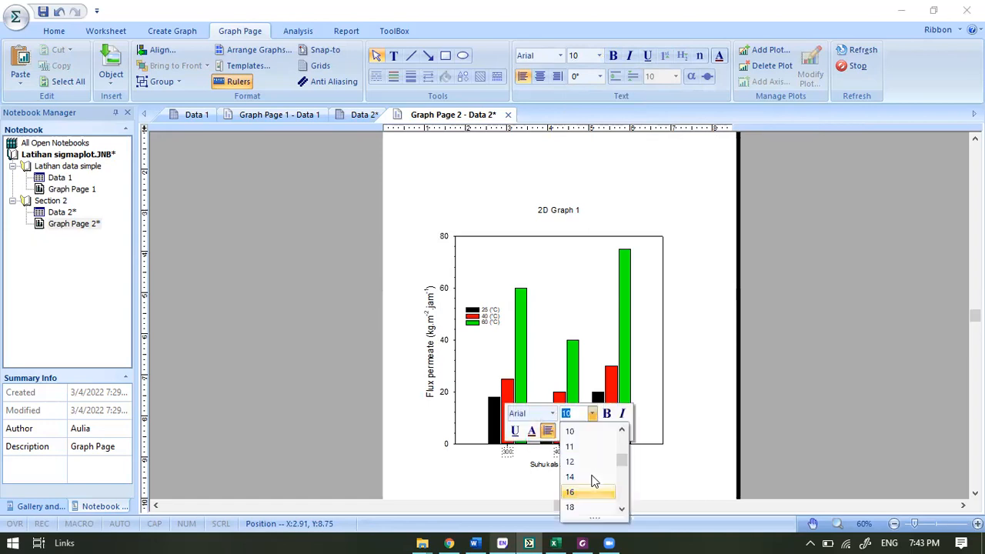
click(585, 474)
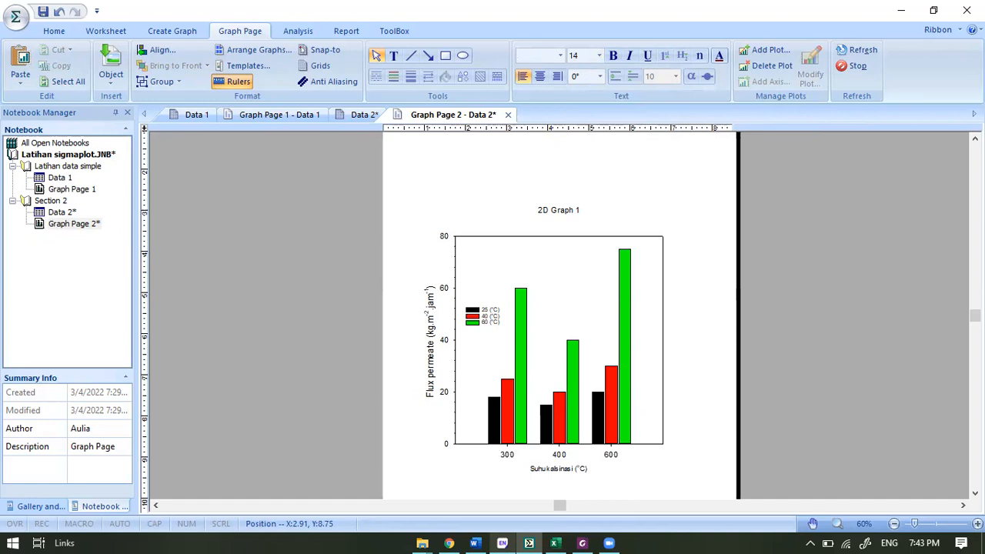
Move the legend back to the plot's upper-left corner above the 300 bars and set its font size to 12.
click(499, 315)
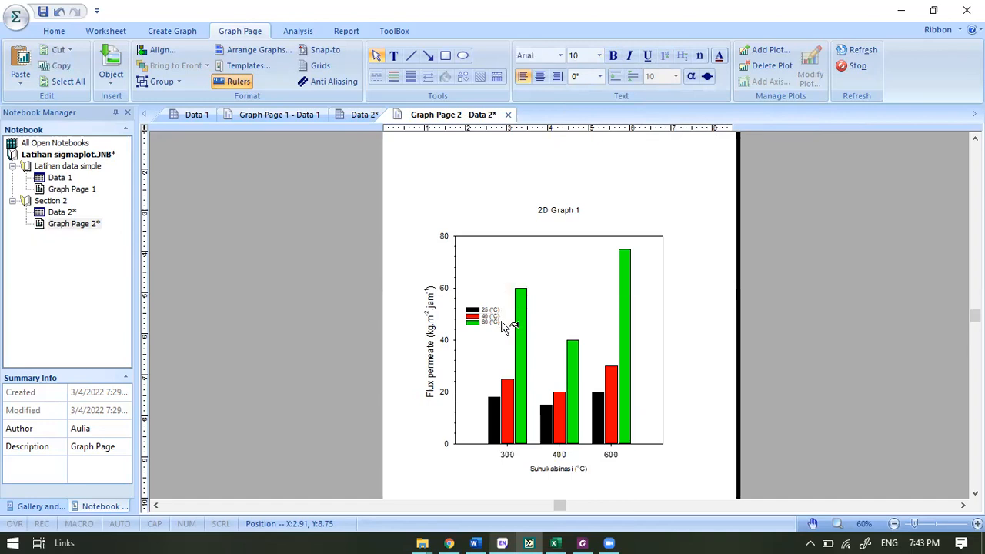
click(504, 323)
key(Escape)
drag(501, 250, 510, 261)
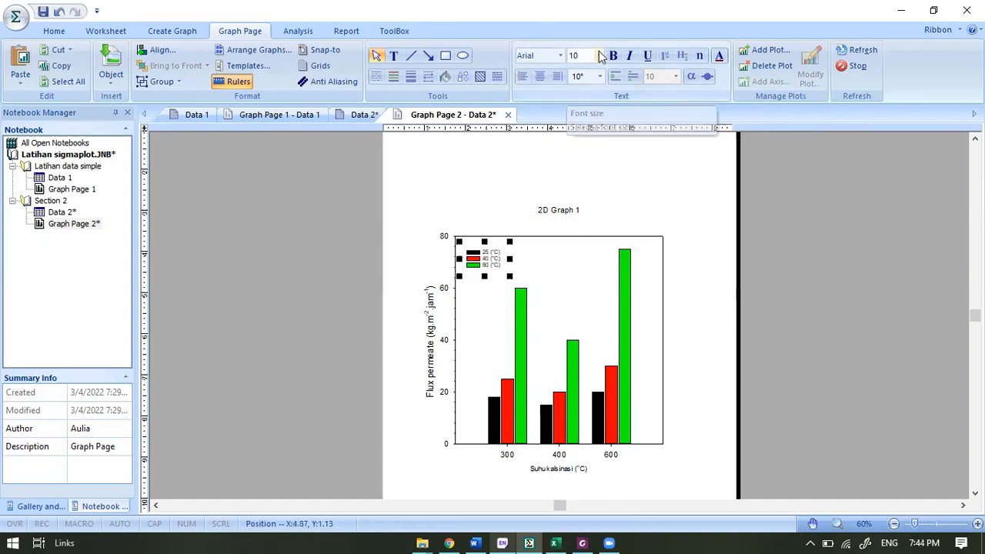
click(599, 56)
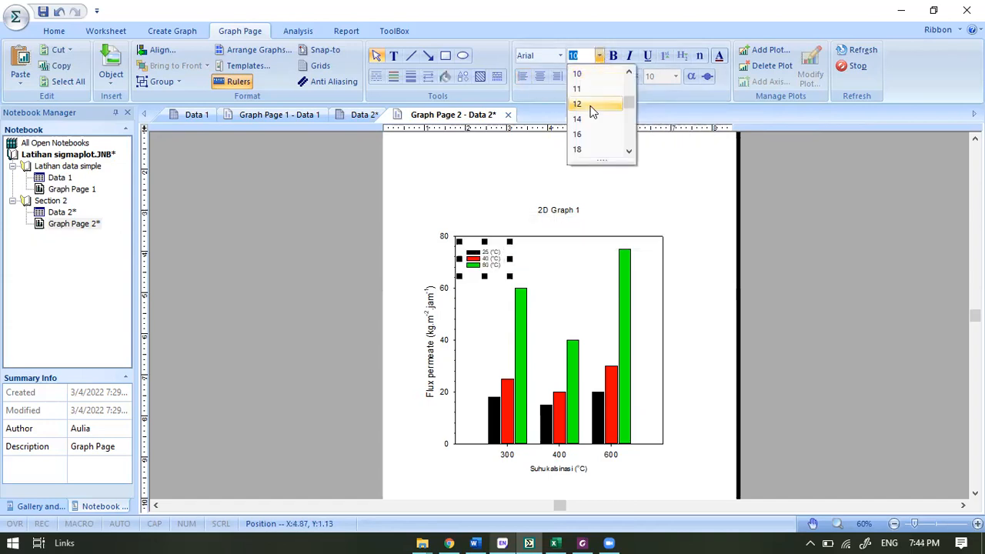
click(591, 105)
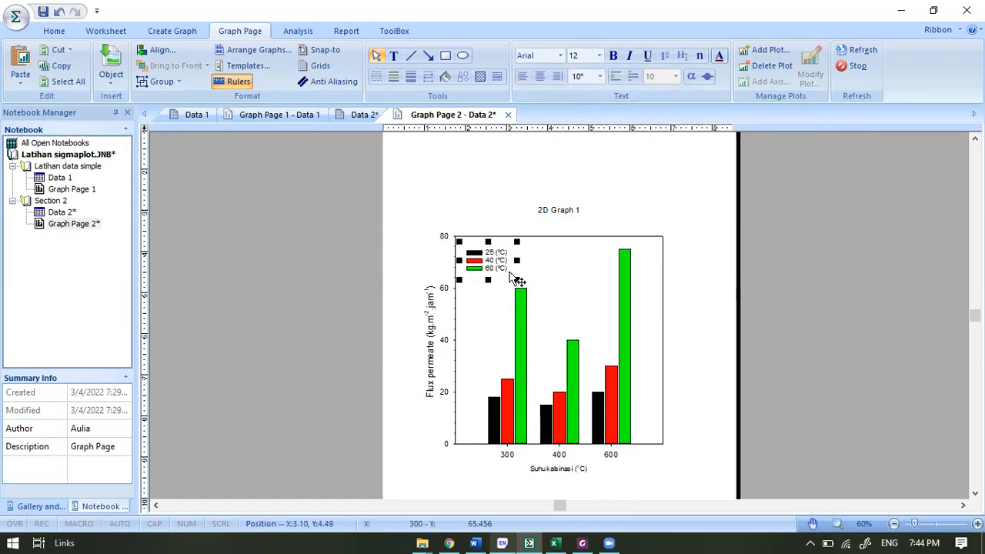
drag(509, 267, 508, 263)
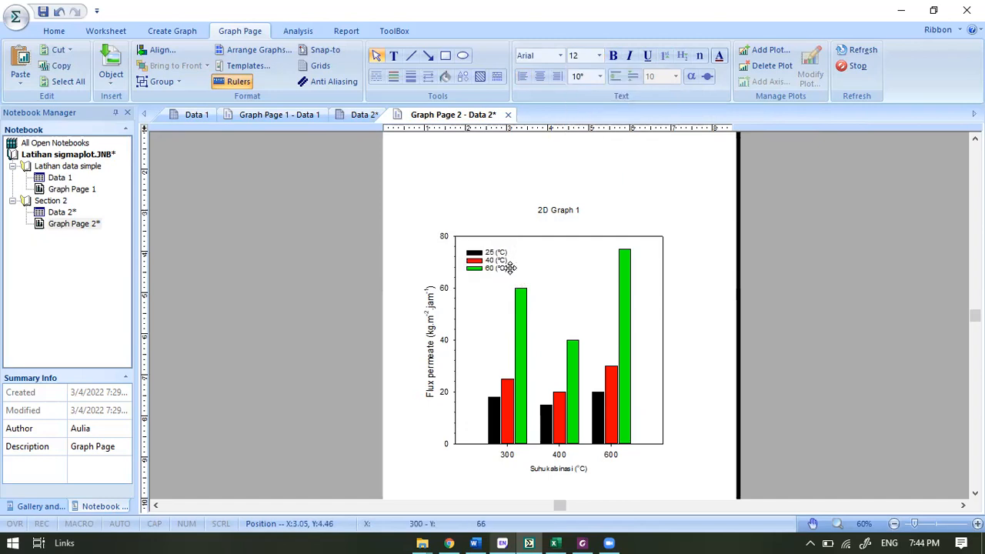
click(863, 374)
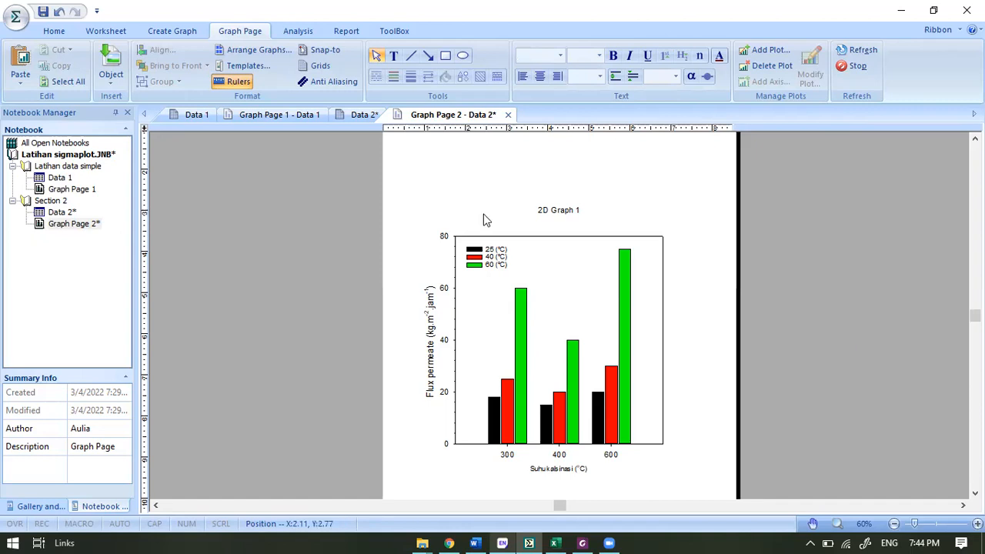
Delete the "2D Graph 1" title above the chart.
click(569, 214)
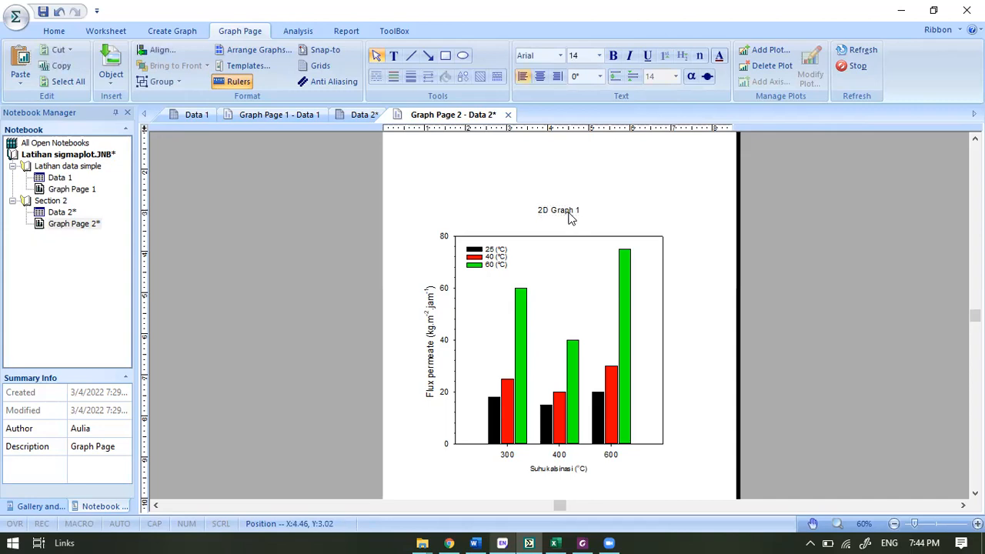
right_click(570, 217)
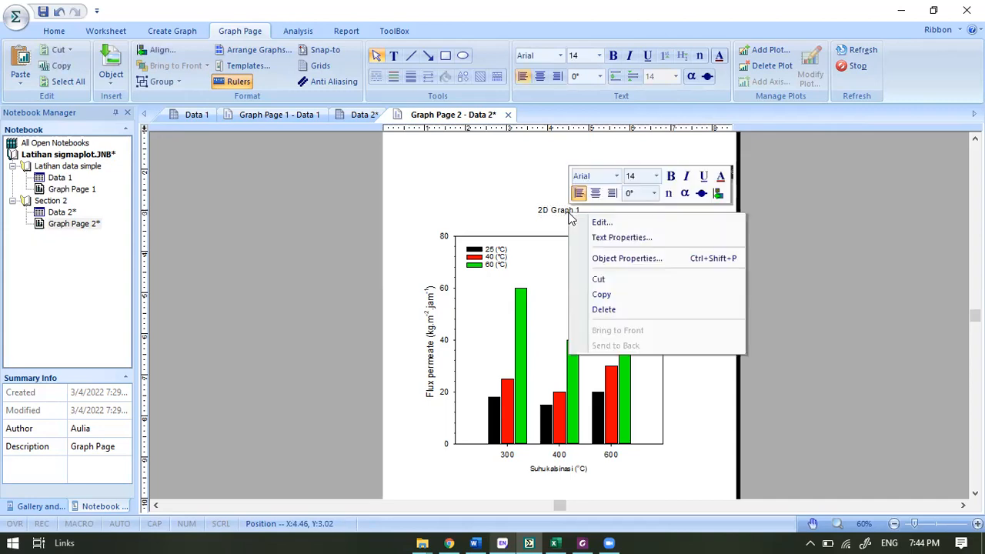
click(605, 311)
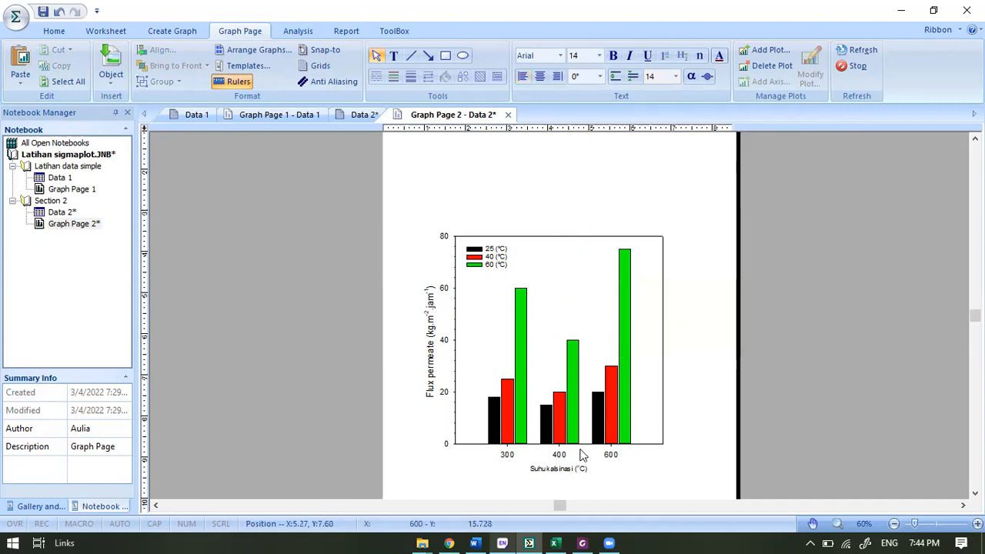
Set the font size of the X-axis title "Suhu kalsinasi (°C)" to 16.
click(537, 470)
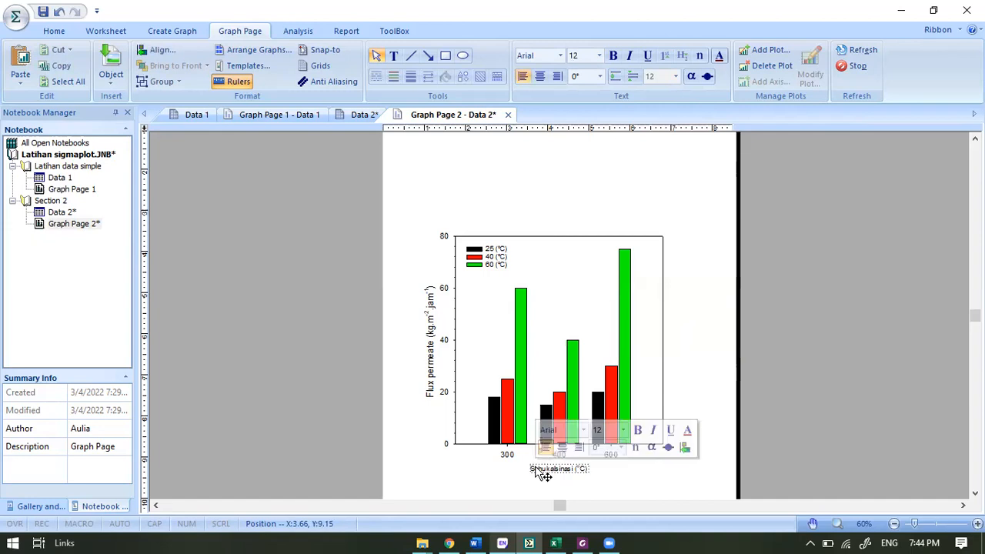
click(623, 432)
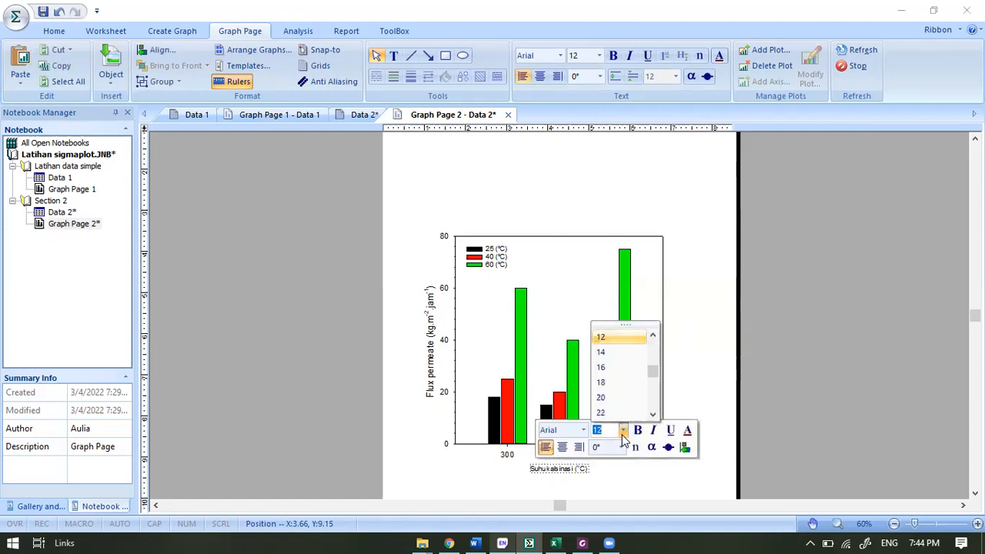
click(615, 368)
click(738, 424)
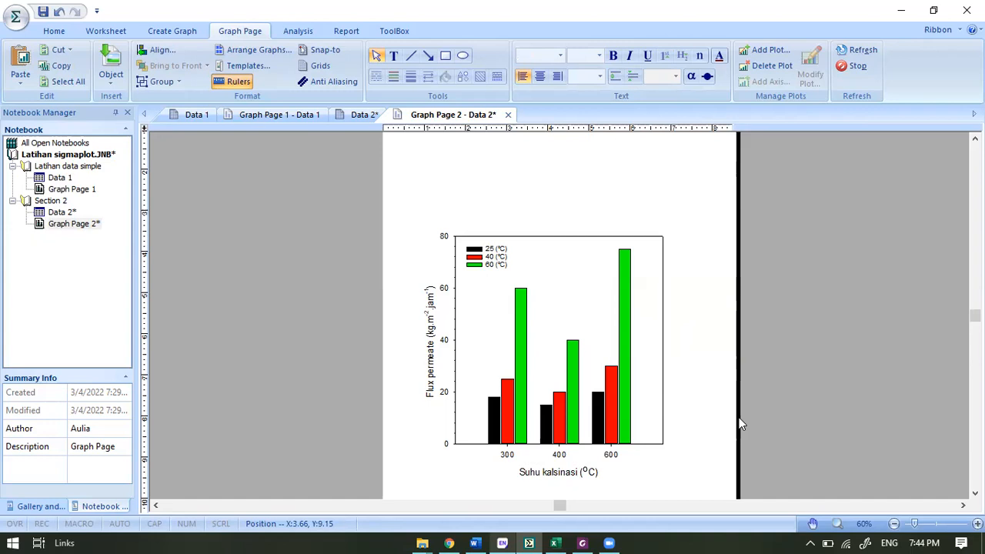
Move the whole chart slightly up on the page and copy it.
click(594, 297)
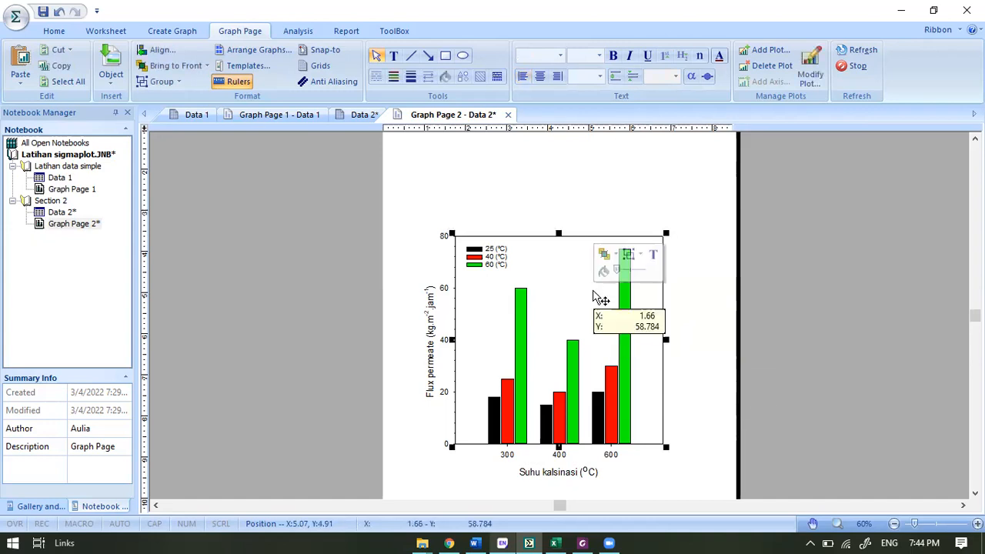
mouse_move(651, 369)
mouse_down()
mouse_move(646, 348)
mouse_move(654, 355)
mouse_up()
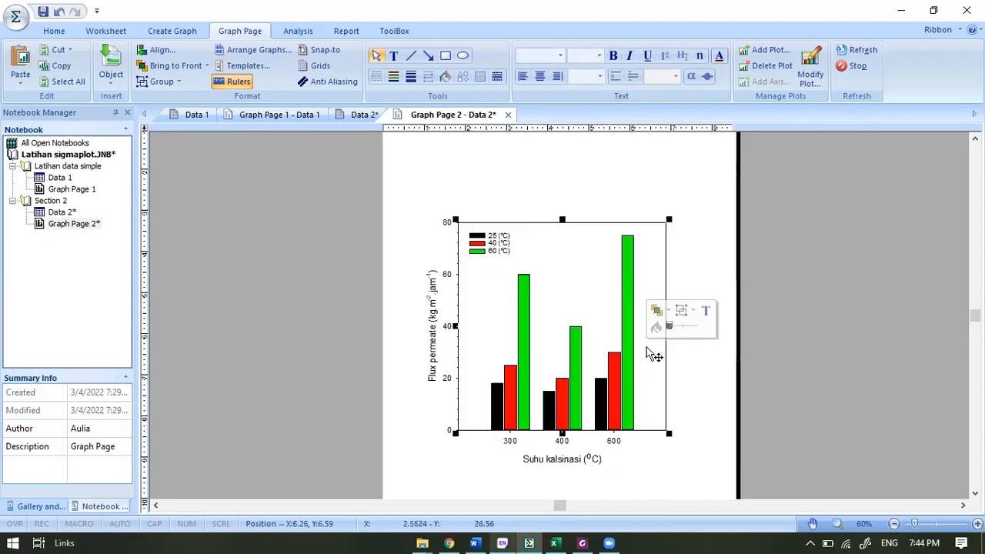
right_click(606, 290)
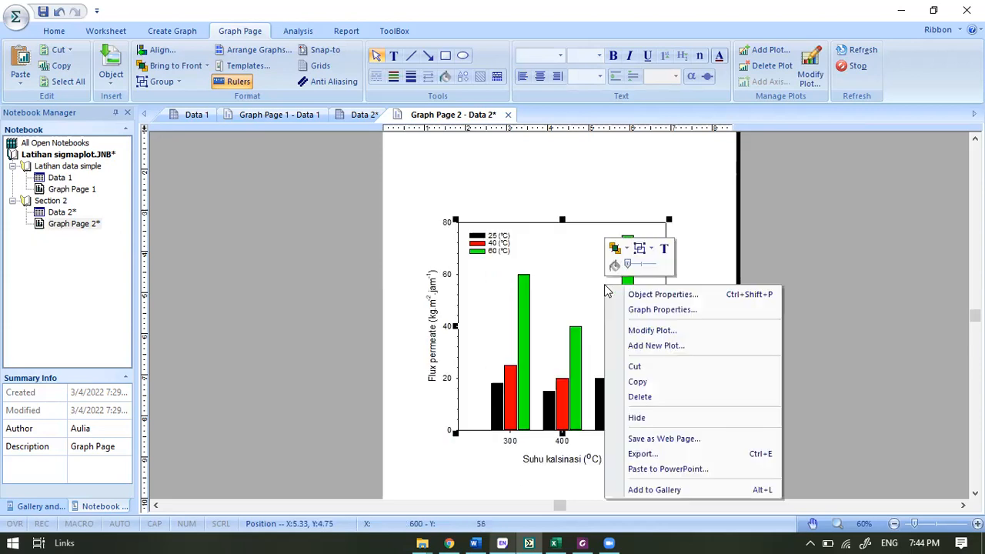
click(627, 384)
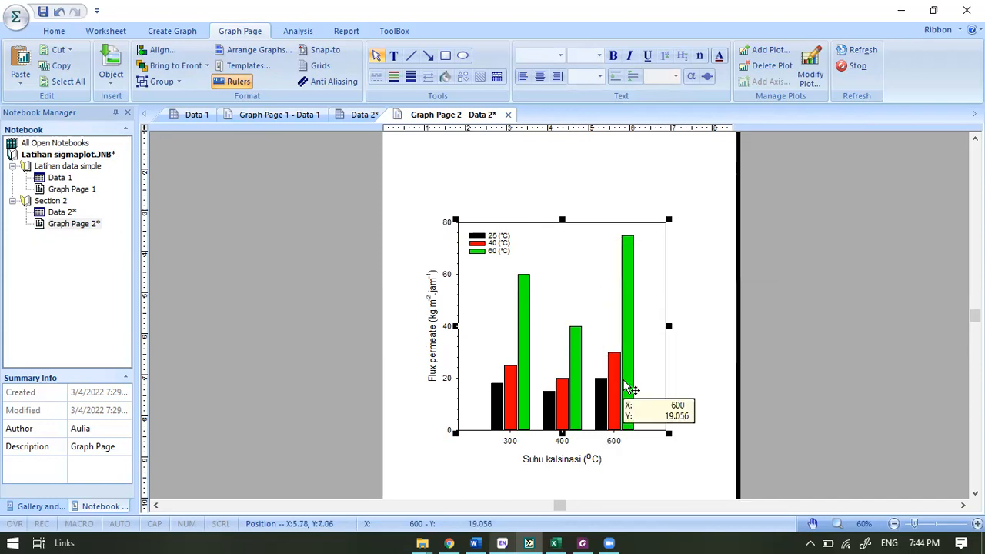
Switch to AR_Review Paper.doc in Word and add blank lines after the last target journal, continuing onto a new page.
mouse_move(481, 539)
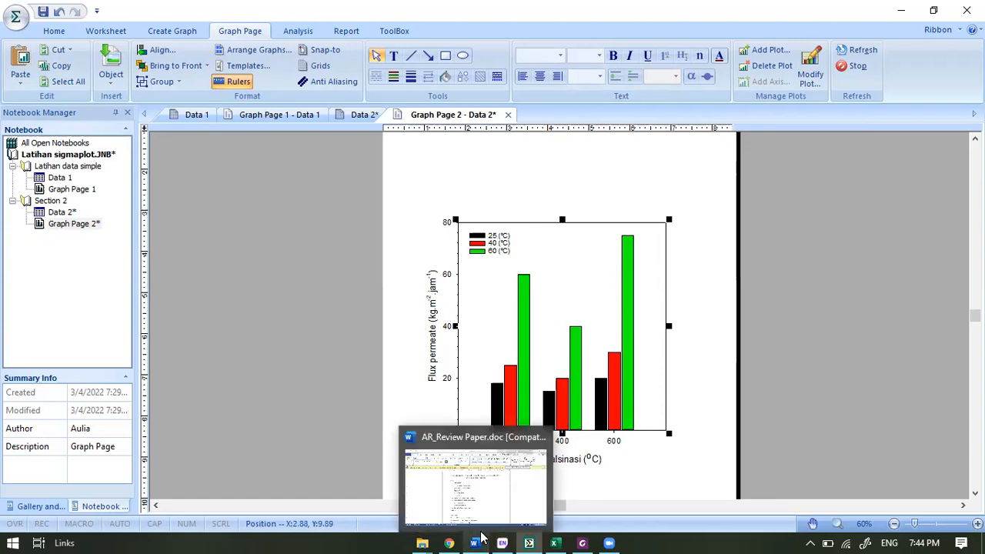
click(496, 454)
scroll(493, 369, down, 4)
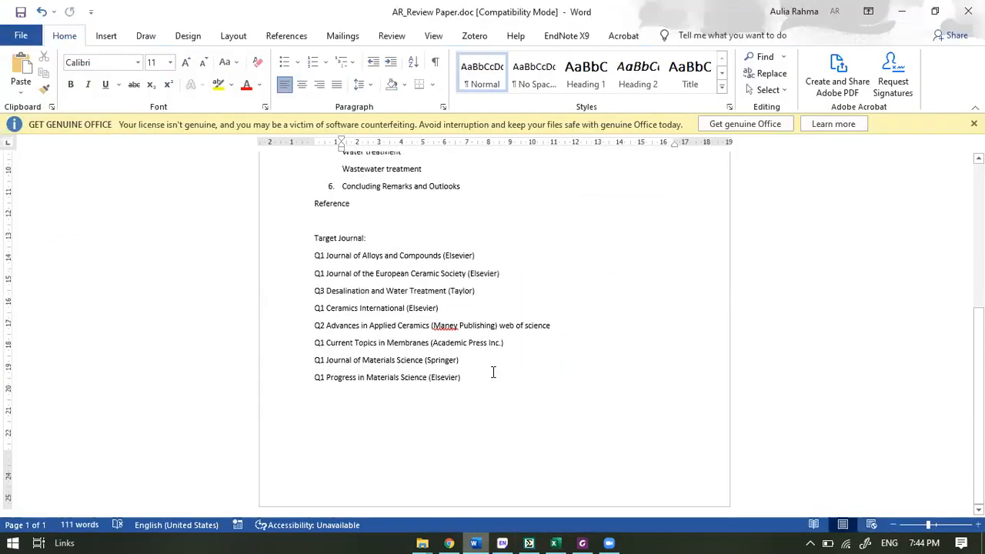
click(484, 379)
key(Return)
key(Return)
key(Return)
key(Return)
key(Return)
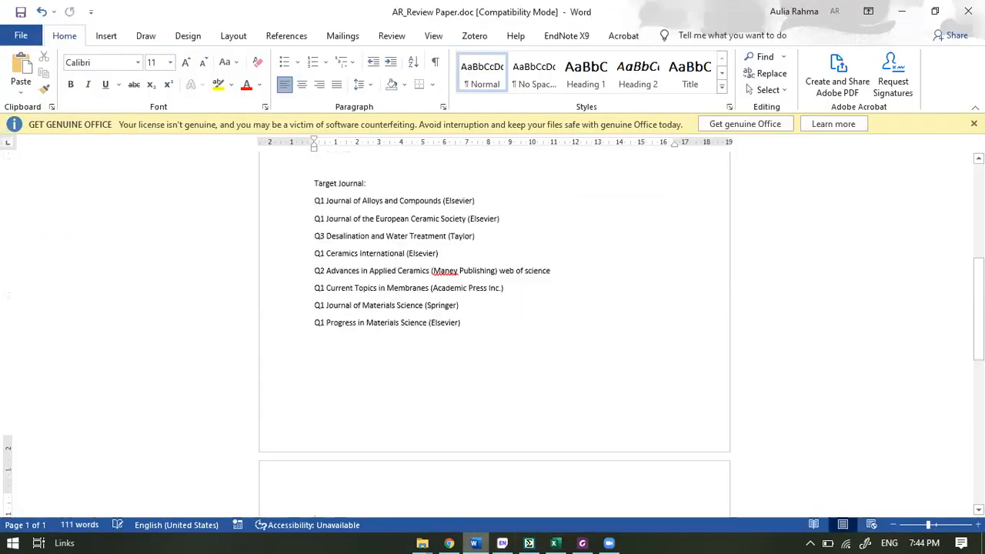
scroll(484, 379, down, 4)
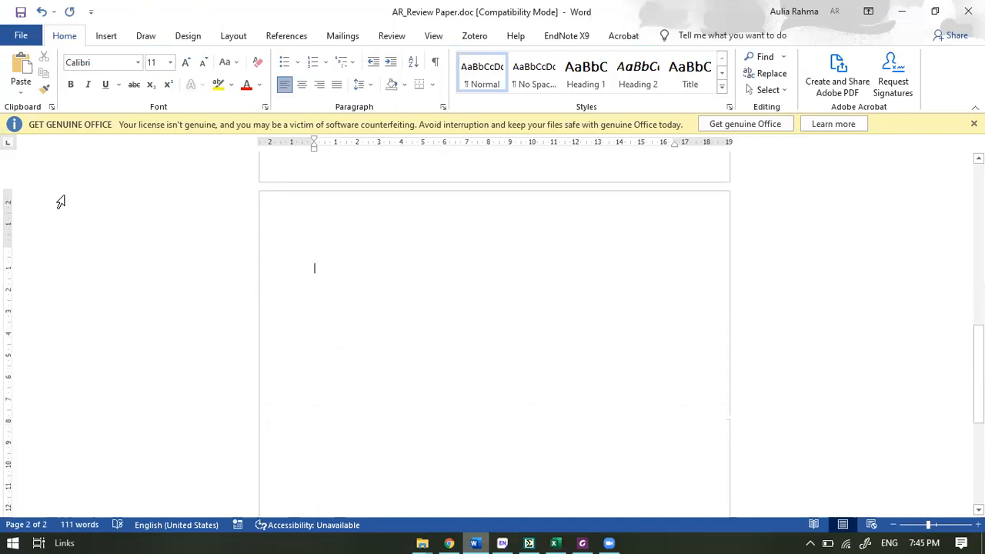
Paste the copied chart at the start of the new page as a Picture (Enhanced Metafile) using Paste Special.
click(19, 95)
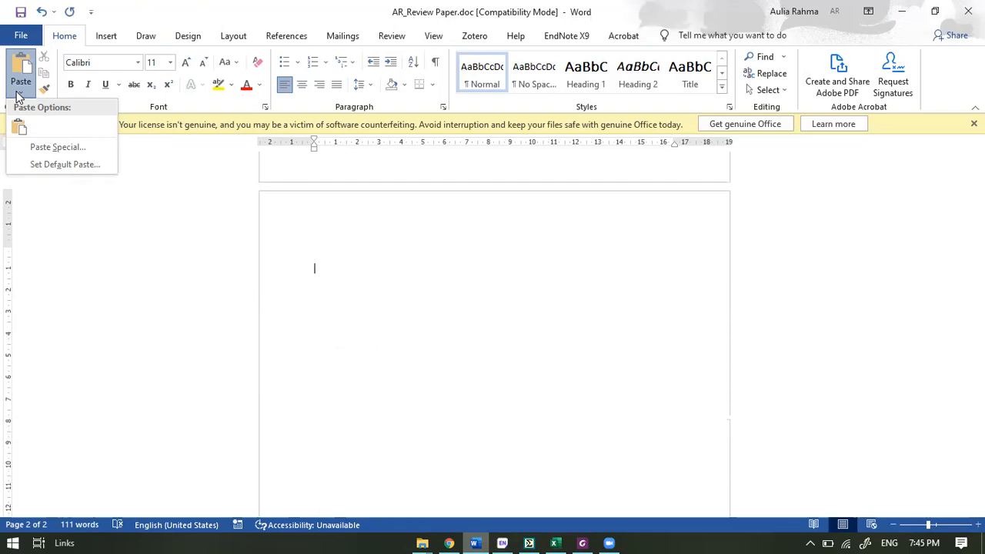
click(182, 9)
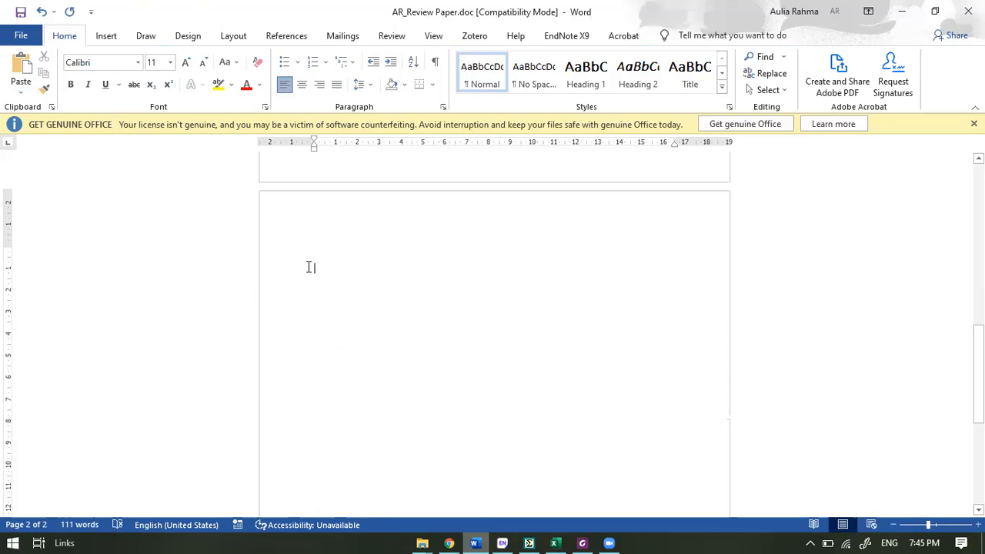
click(21, 97)
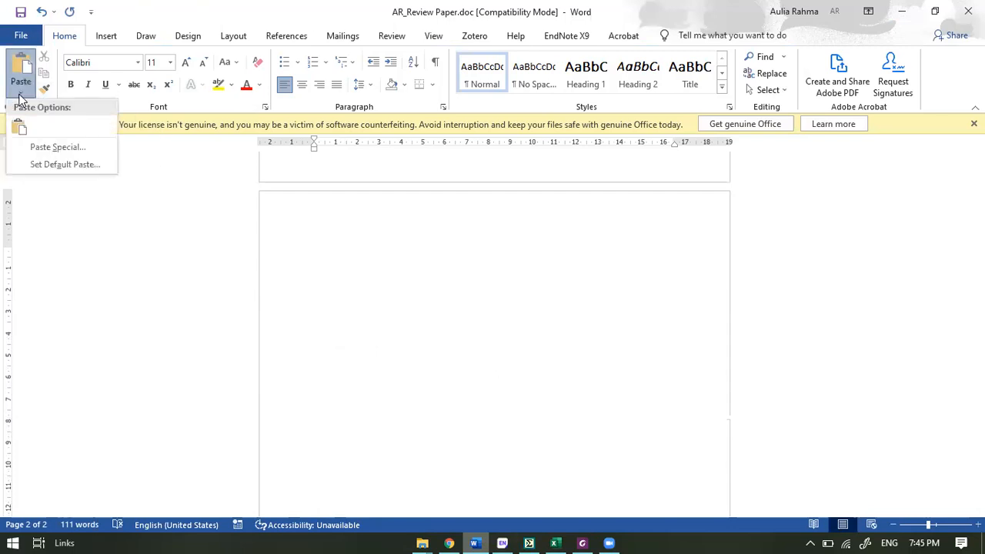
click(53, 154)
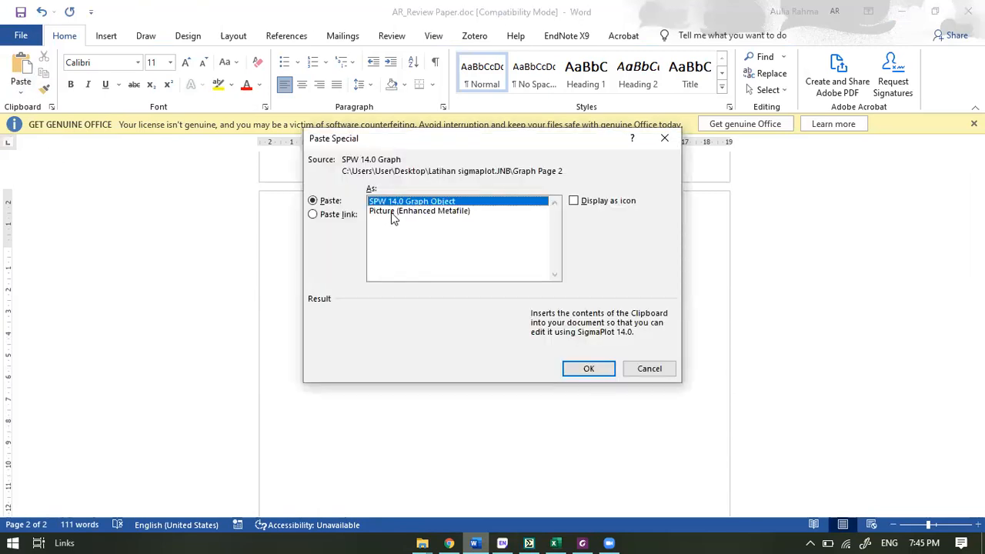
click(426, 212)
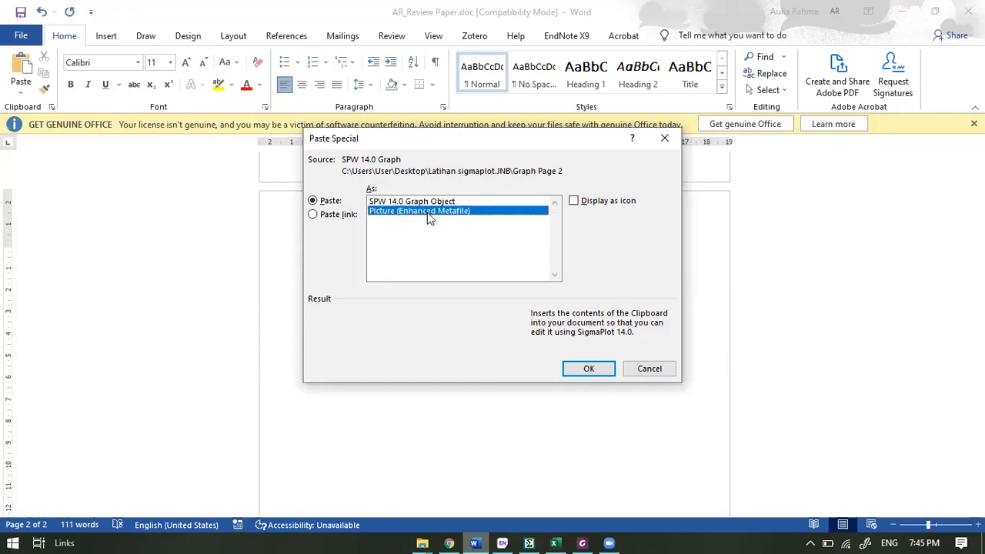
click(587, 369)
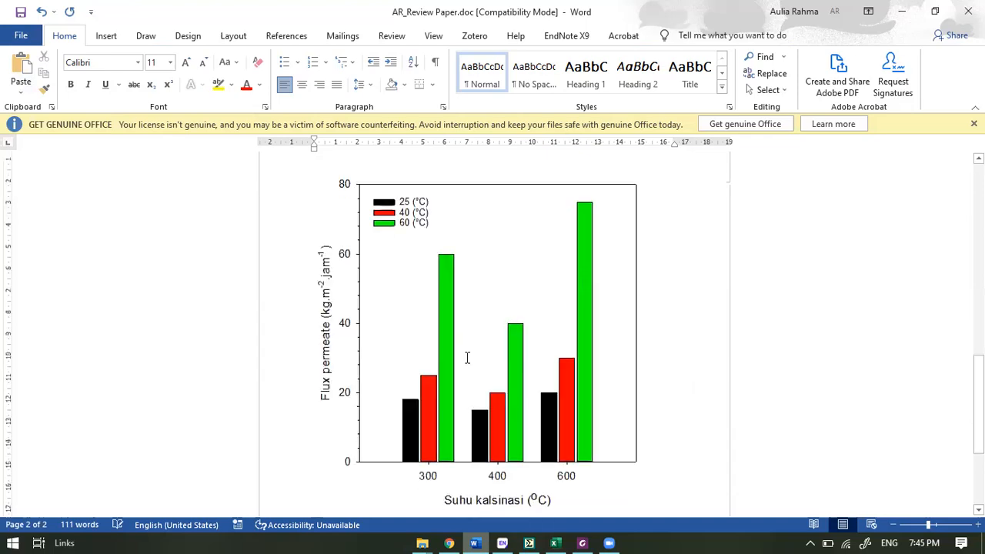
click(569, 389)
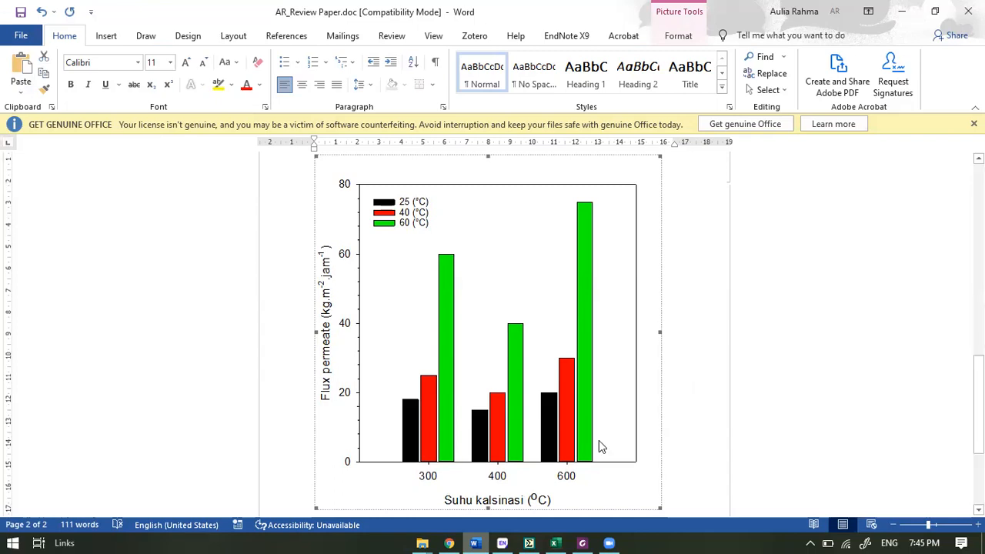
Switch back to SigmaPlot and save the Latihan sigmaplot.JNB notebook.
click(529, 541)
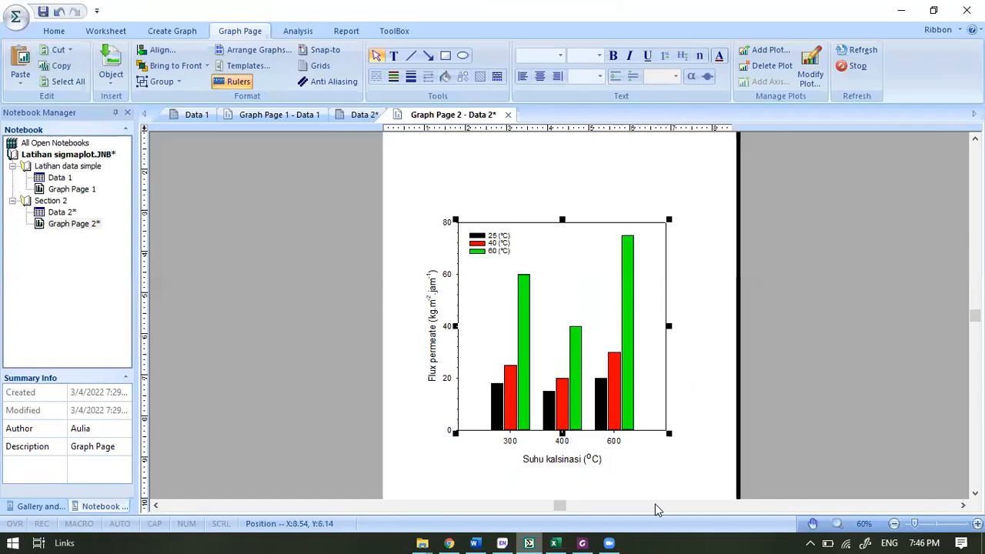
click(610, 541)
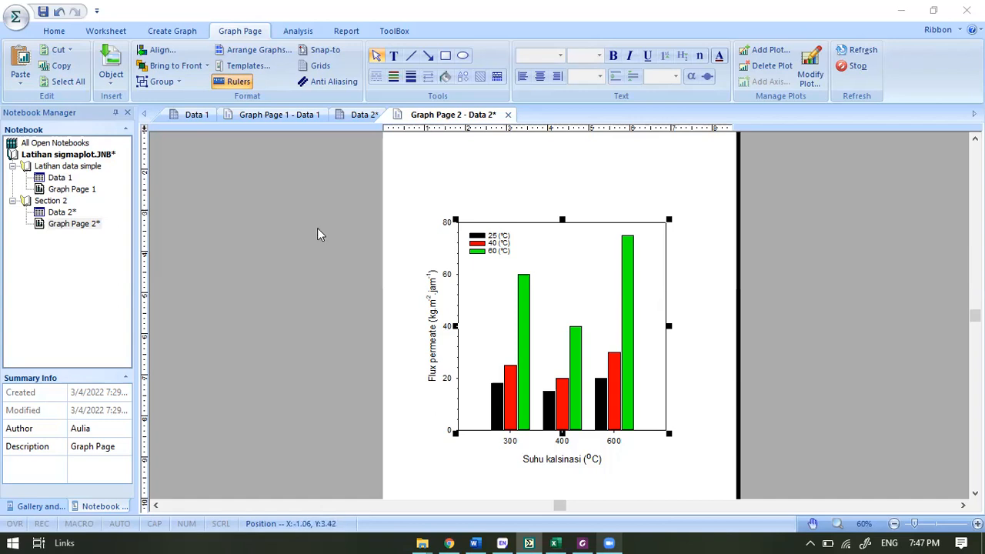
click(43, 11)
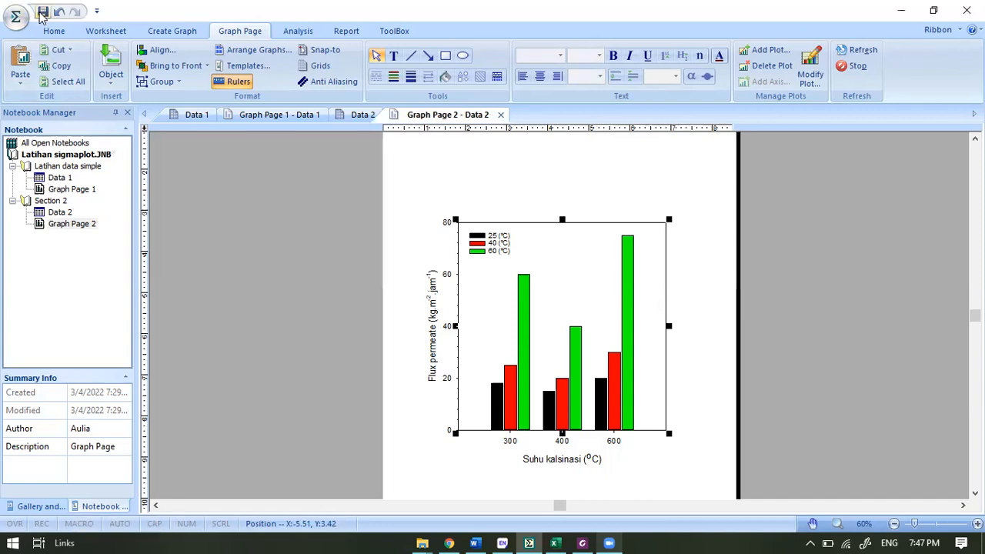
Rename Section 2 of the notebook as "Latihan data multiple".
click(52, 203)
right_click(53, 202)
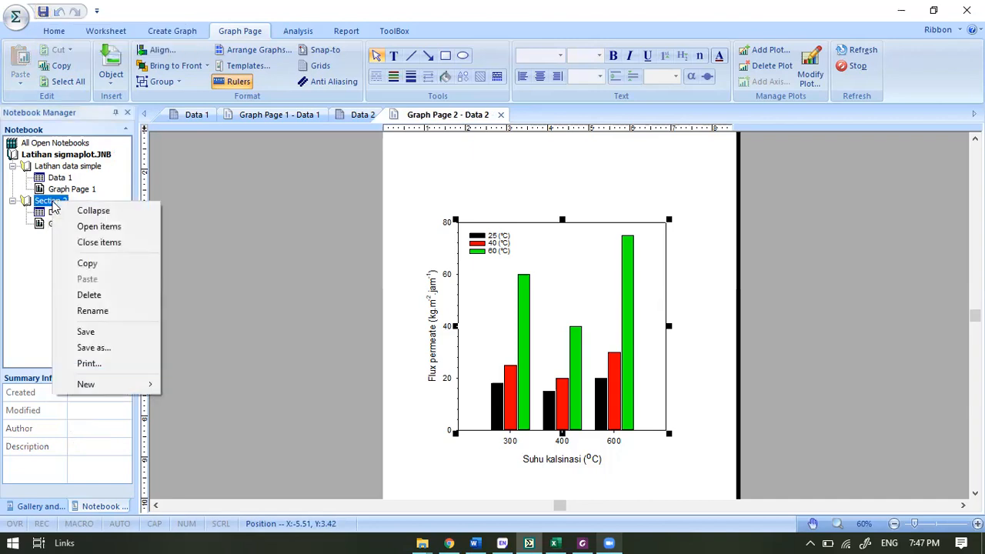
click(107, 313)
text(L)
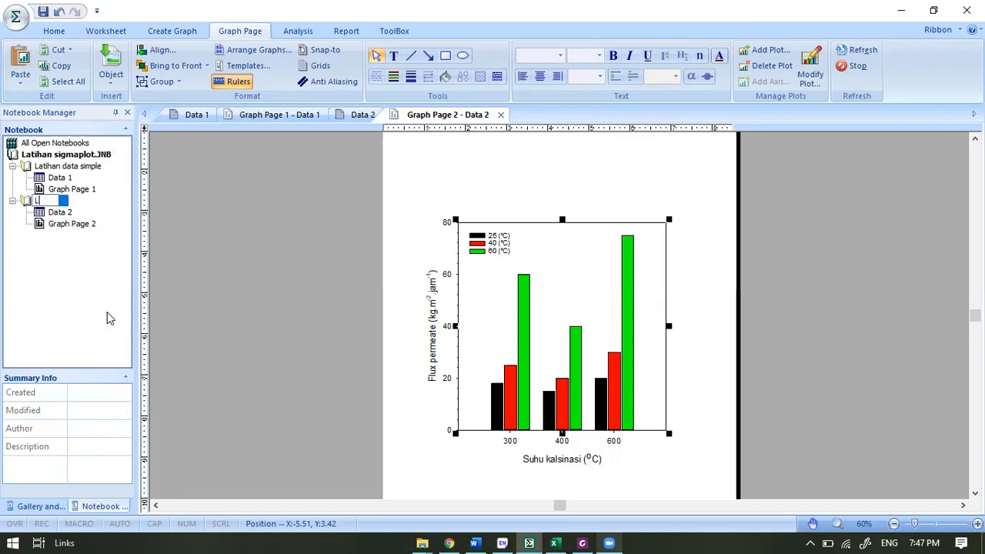
text(atihan data multiple)
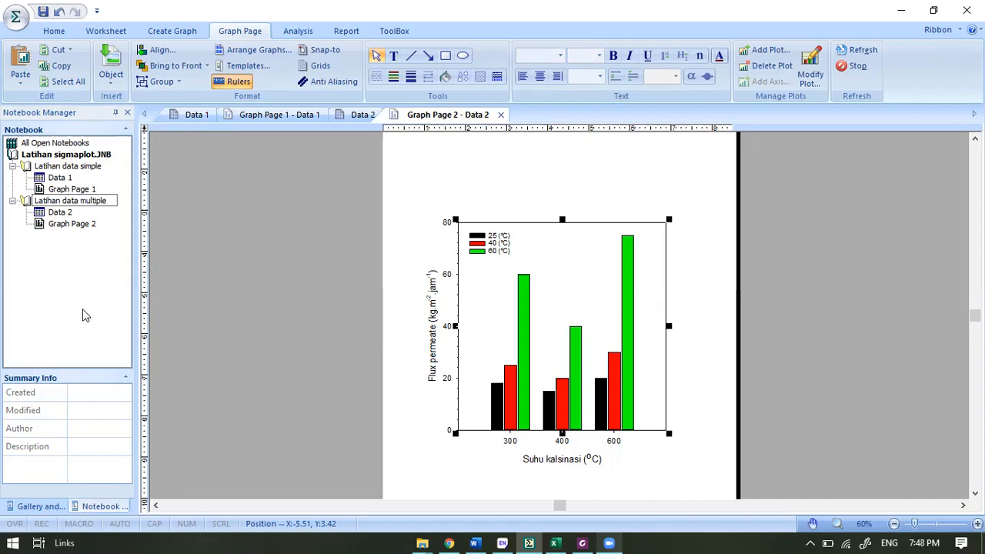
click(82, 308)
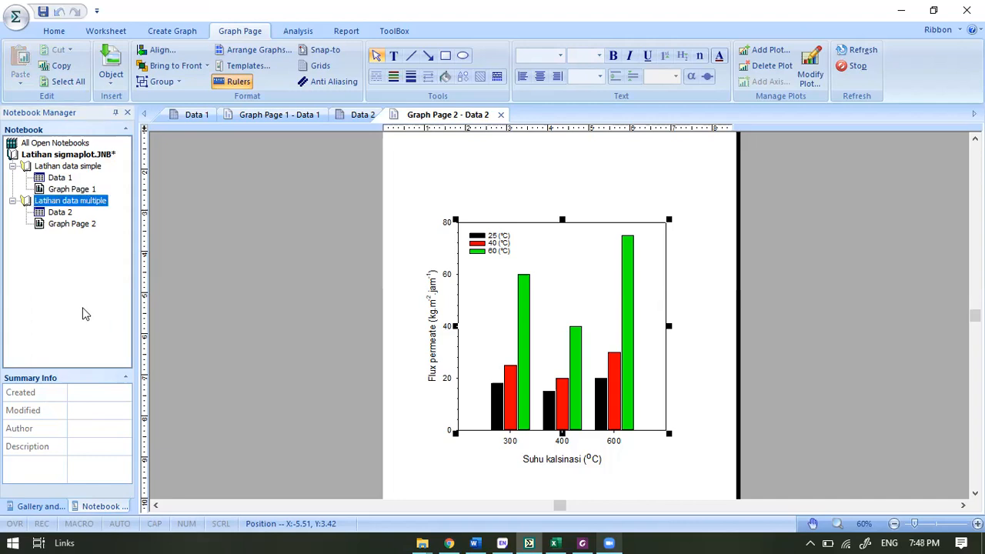
Add a new worksheet to the notebook from the "Latihan data multiple" section.
right_click(71, 203)
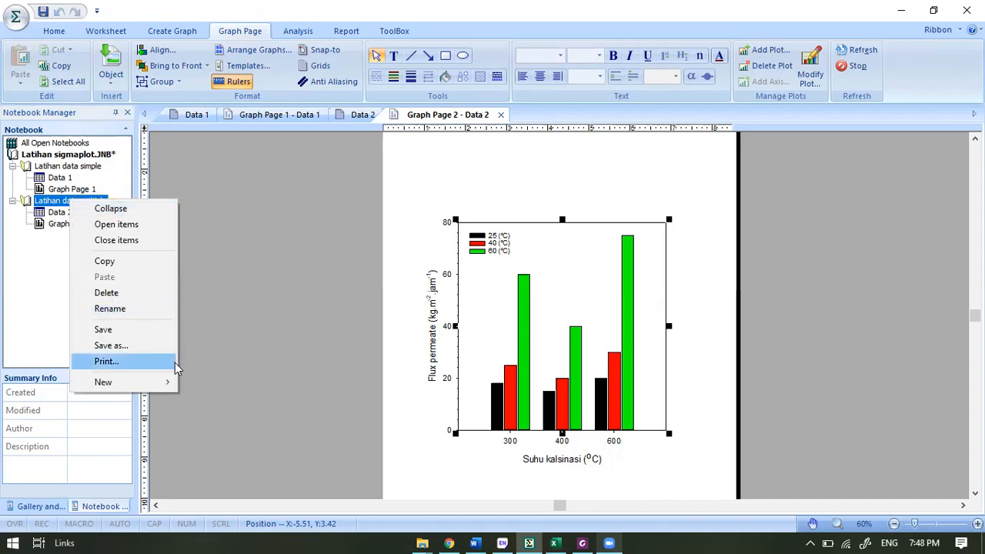
mouse_move(169, 390)
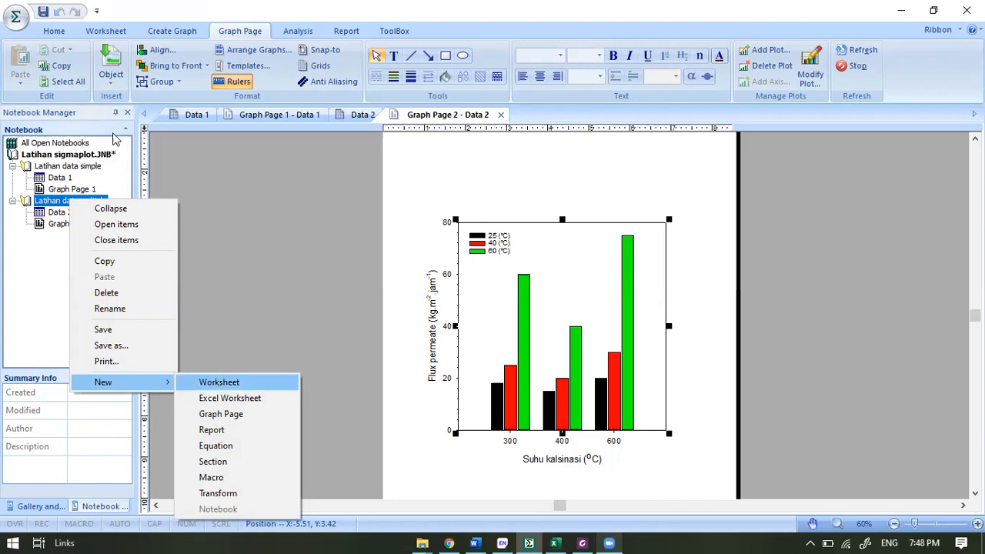
click(214, 383)
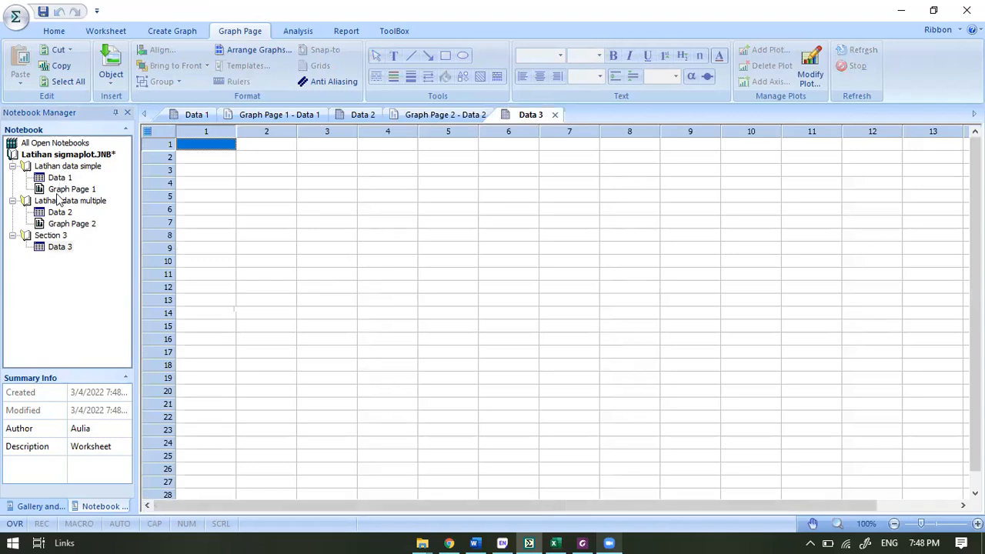
Save the notebook while reviewing Graph Page 1 and Graph Page 2, and open the Data 3 worksheet.
click(62, 189)
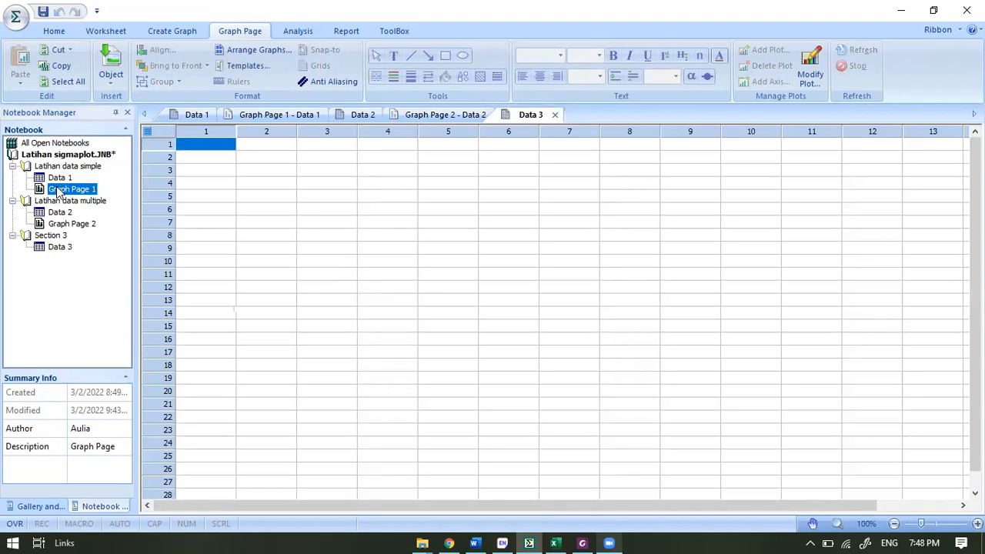
double_click(62, 189)
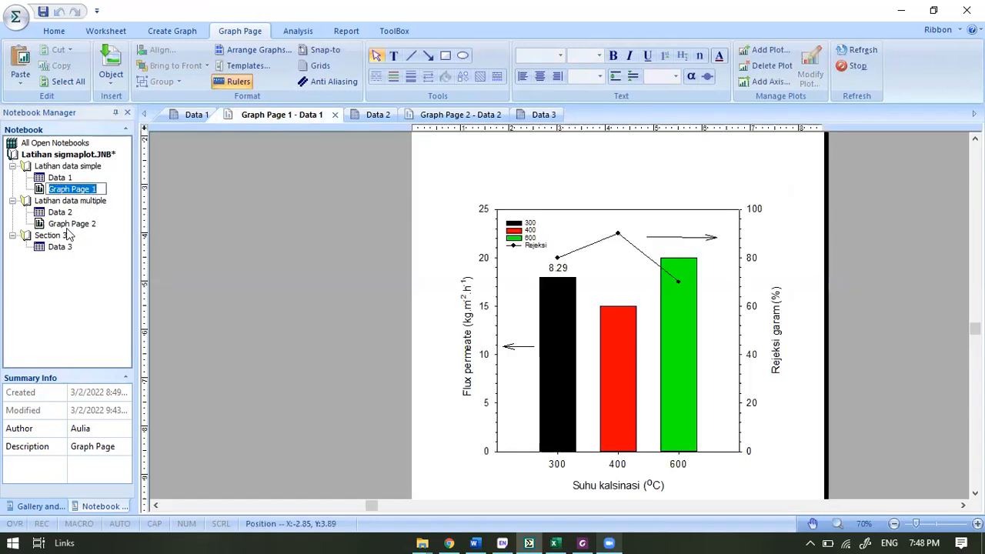
key(ctrl+s)
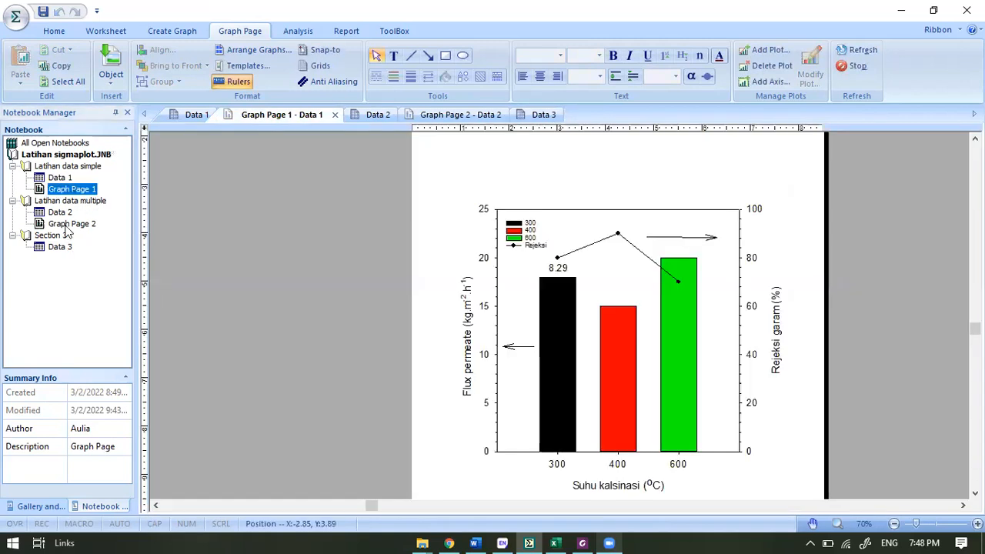
double_click(67, 224)
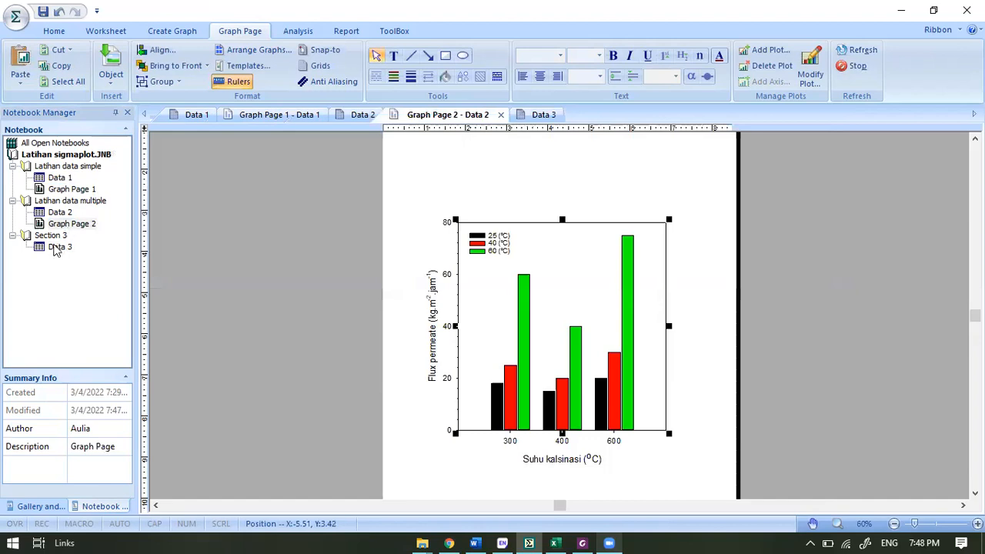
click(57, 248)
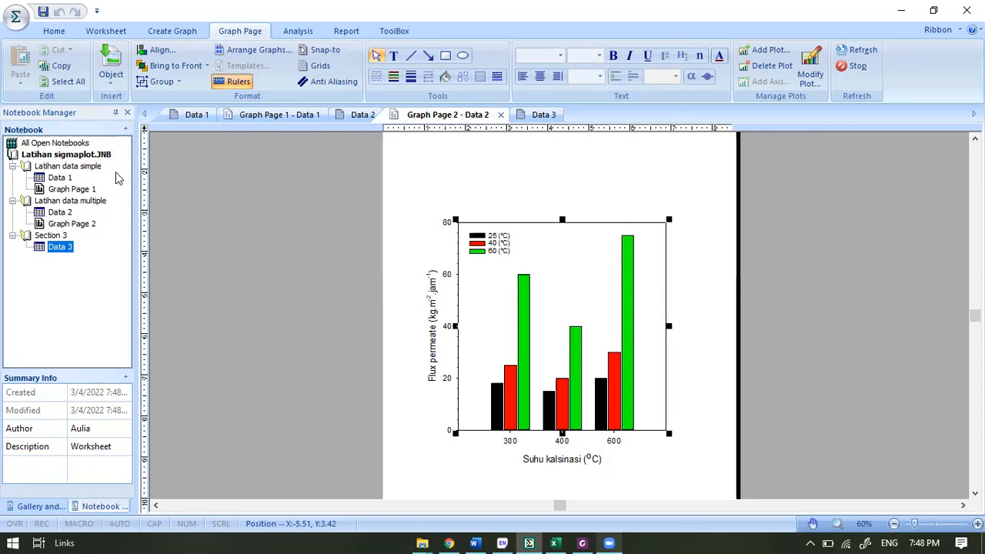
double_click(54, 247)
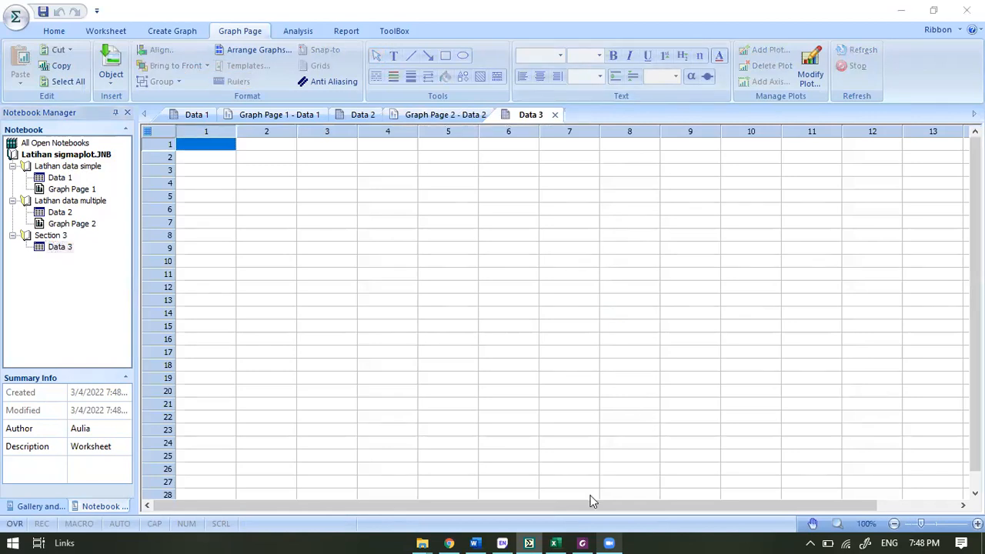
Switch to Latihan sigmaPlot.xlsx in Excel and examine the repetition values, average and standard deviation formulas in the "Contoh DATA with standar deviasi" table.
click(554, 538)
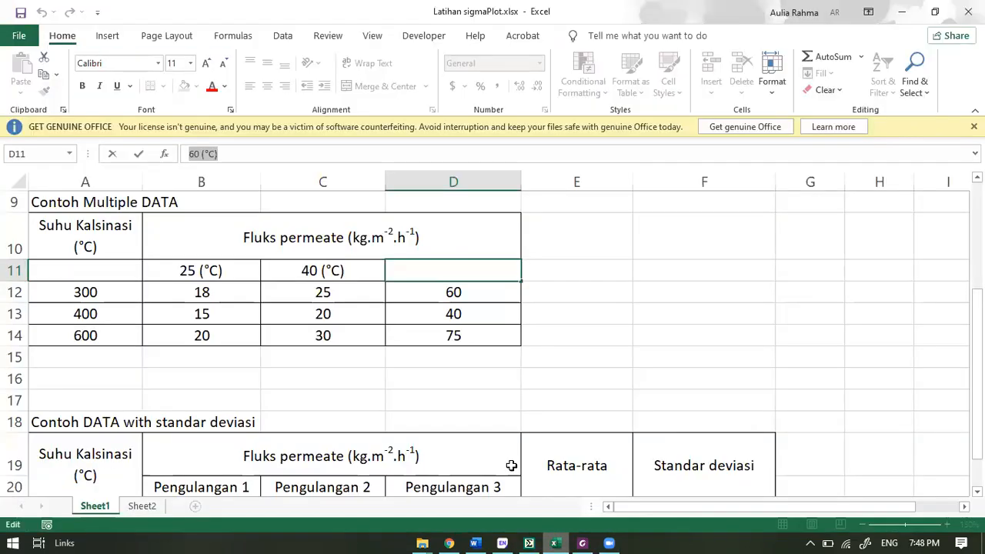
scroll(484, 421, down, 2)
scroll(483, 421, down, 1)
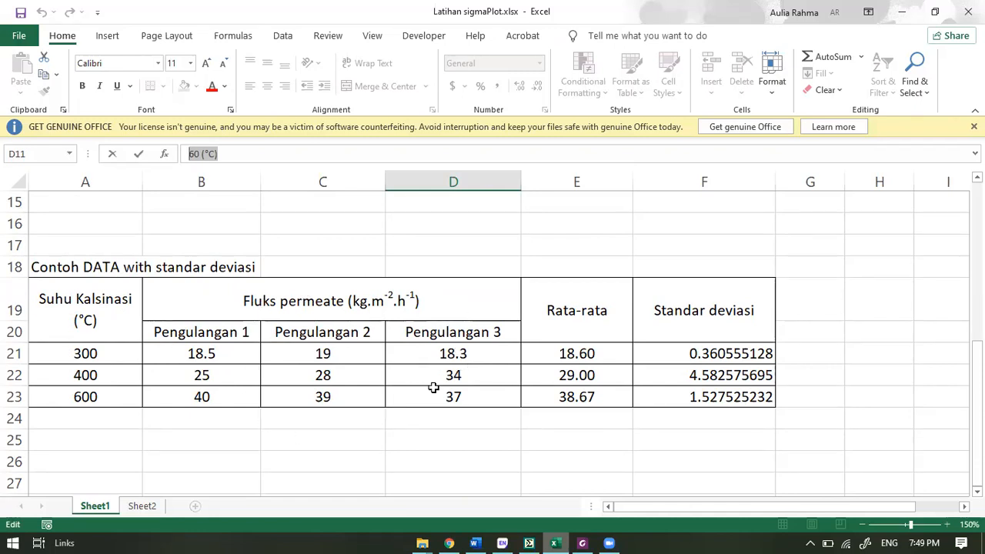
click(235, 353)
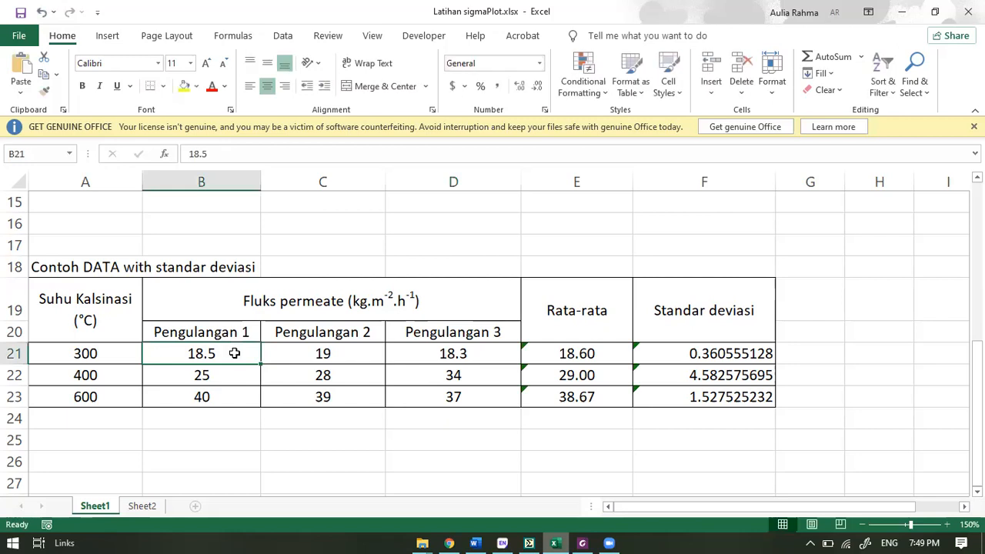
click(285, 357)
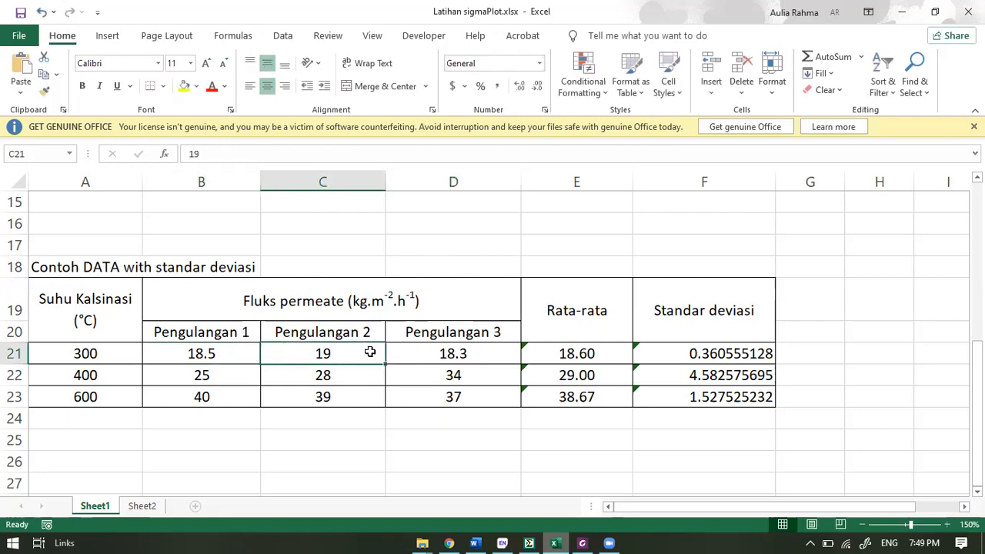
click(590, 354)
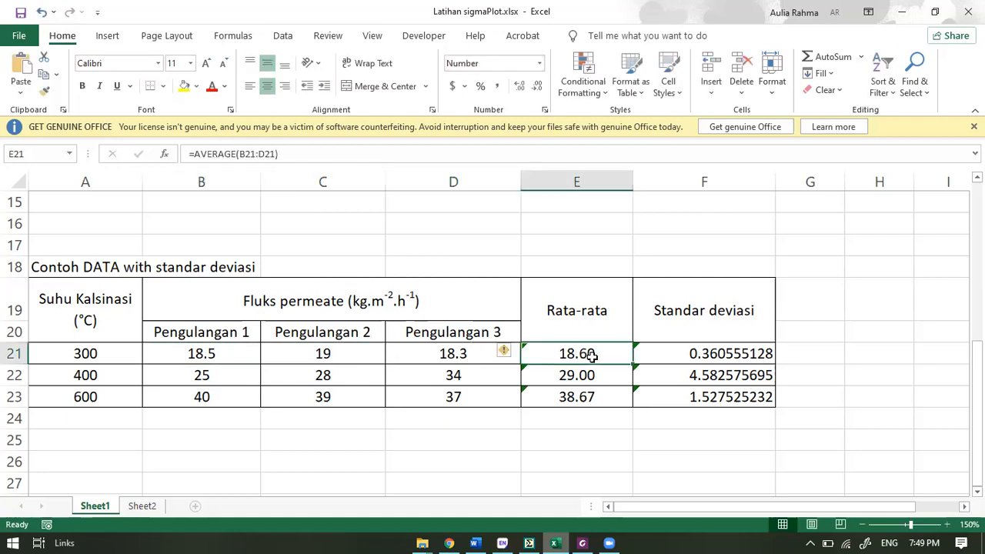
click(597, 317)
click(596, 351)
click(586, 376)
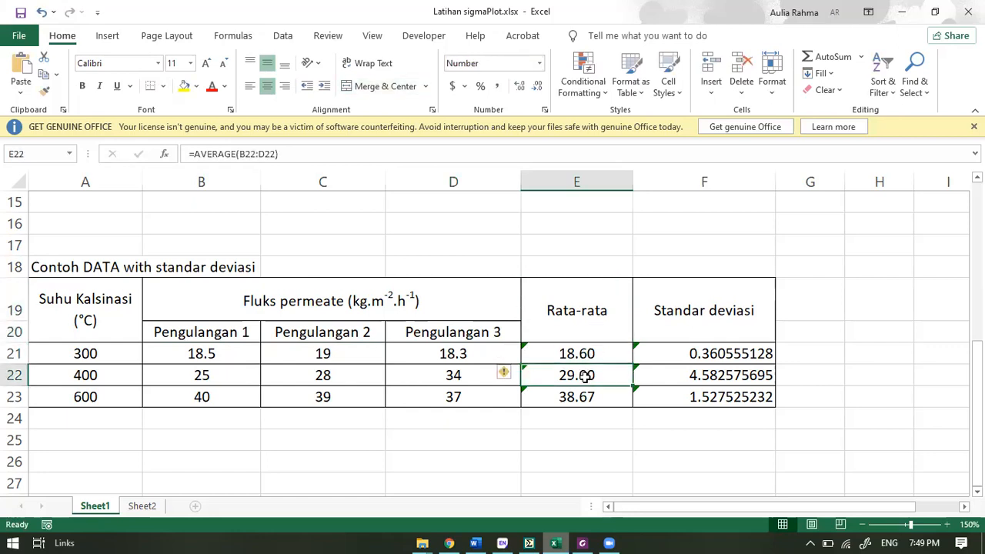
click(695, 354)
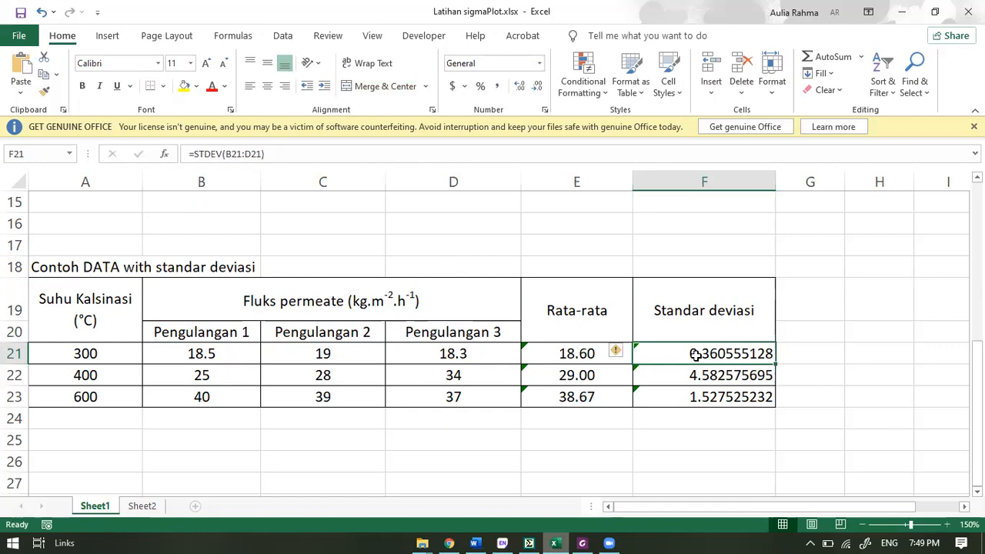
click(598, 352)
Re-enter the standard deviation formula =STDEV(B21:D21) in cell F21 for the 300 °C row.
click(681, 355)
text(=)
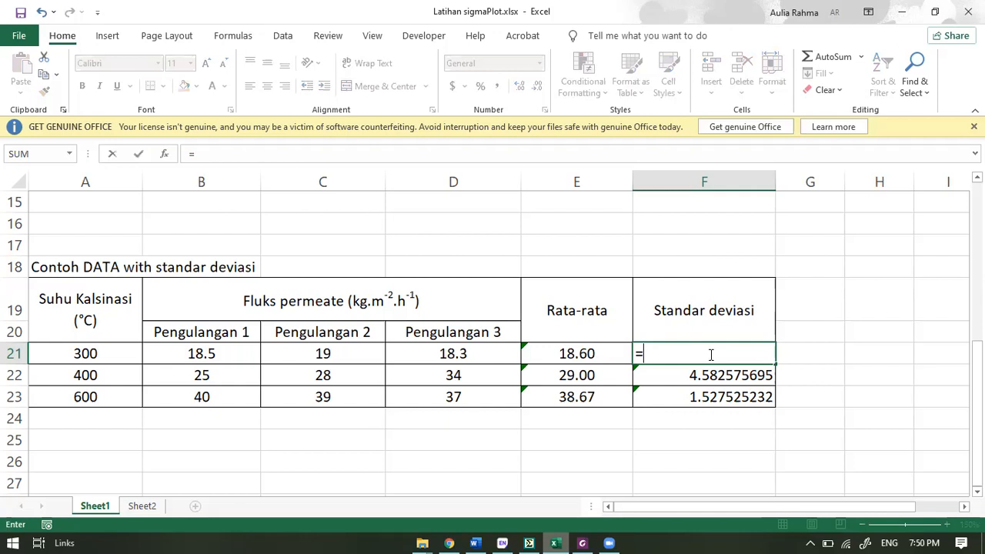
text(st)
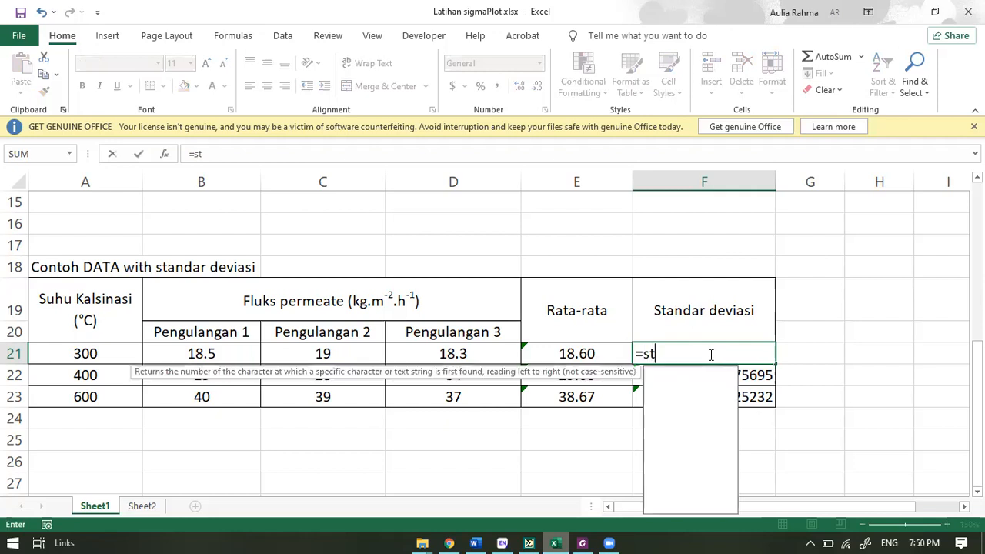
text(dev)
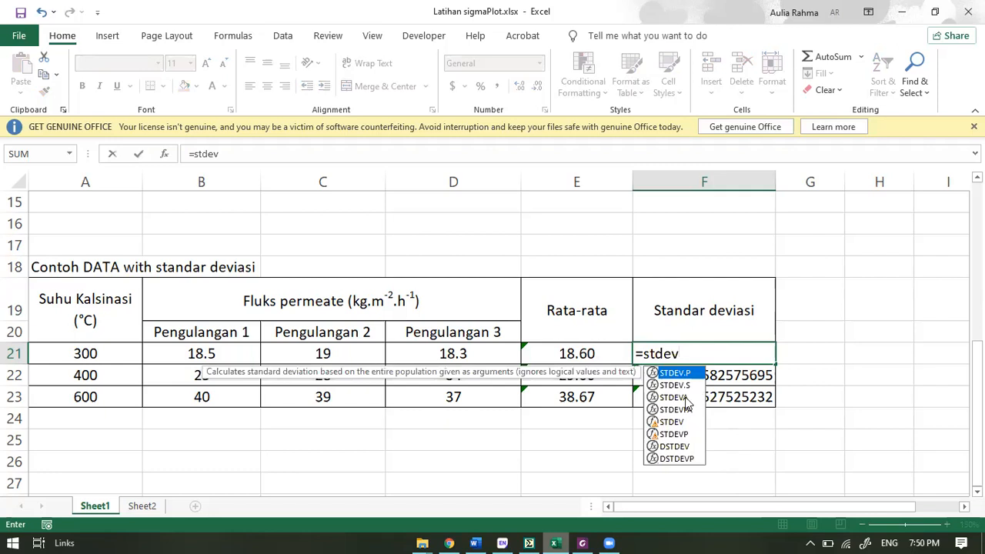
double_click(670, 424)
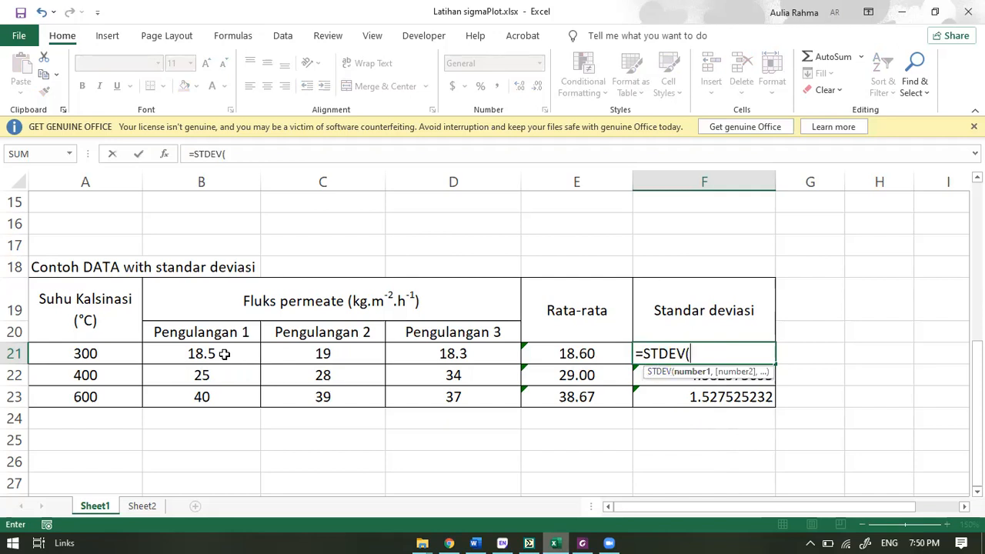
drag(224, 353, 410, 351)
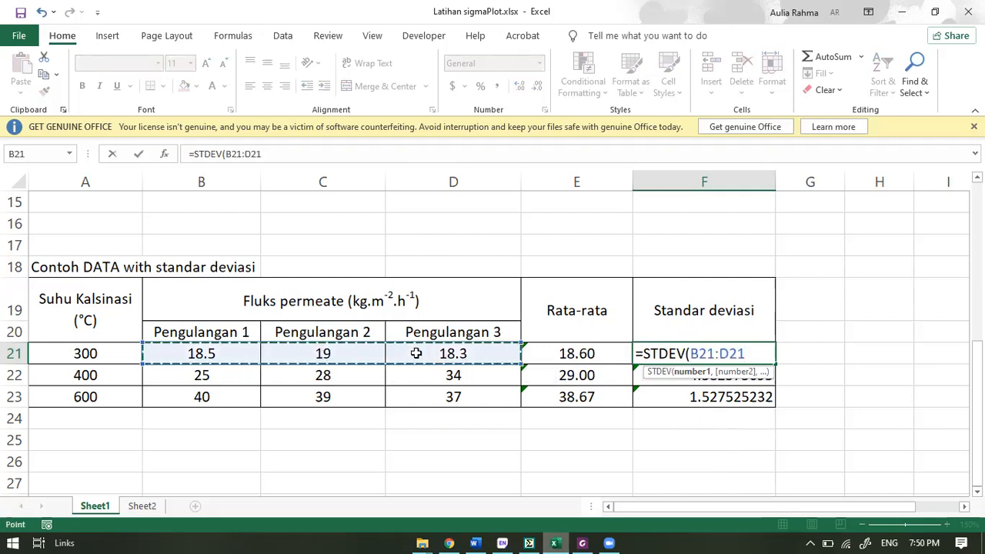
text())
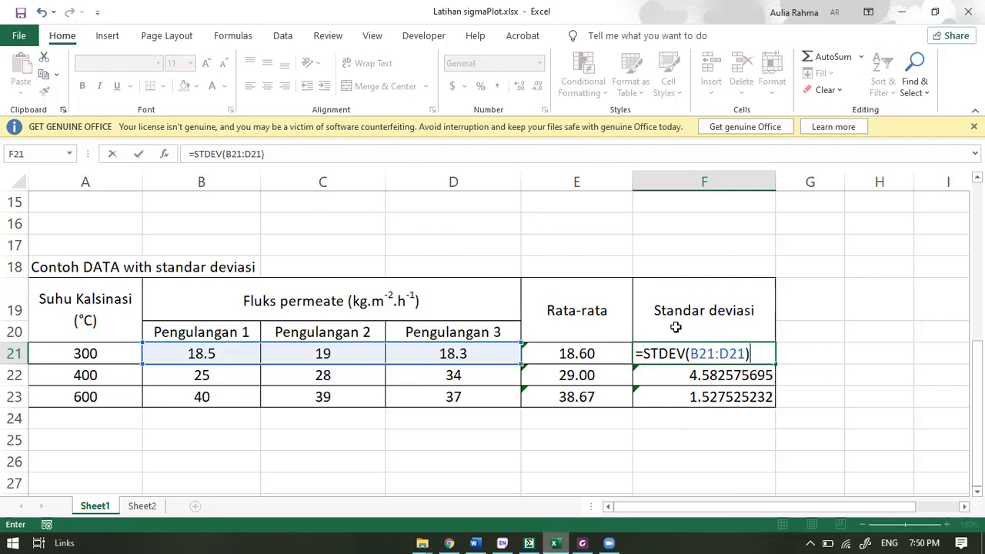
key(Return)
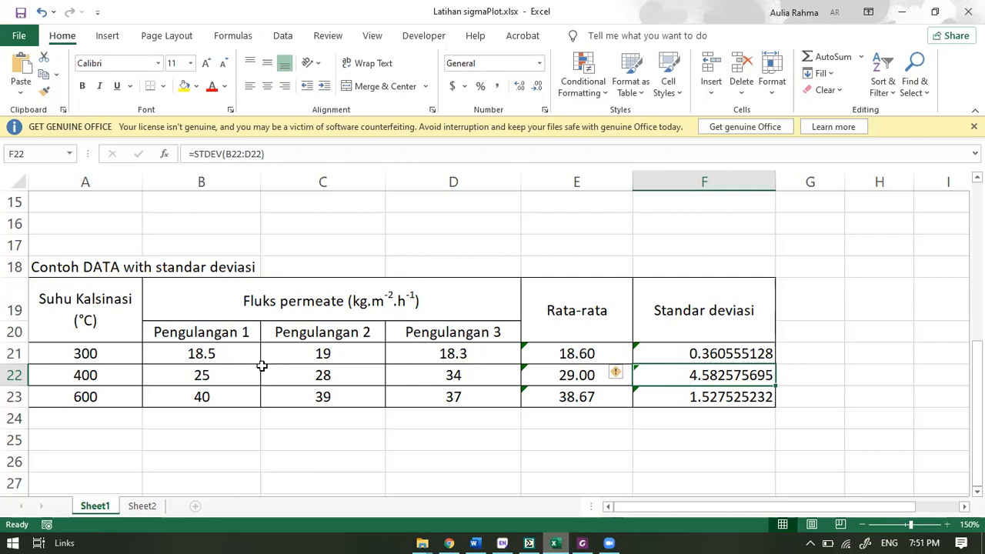
Set all three repetition values of the 300 °C row to 18 and check its standard deviation cell.
click(238, 356)
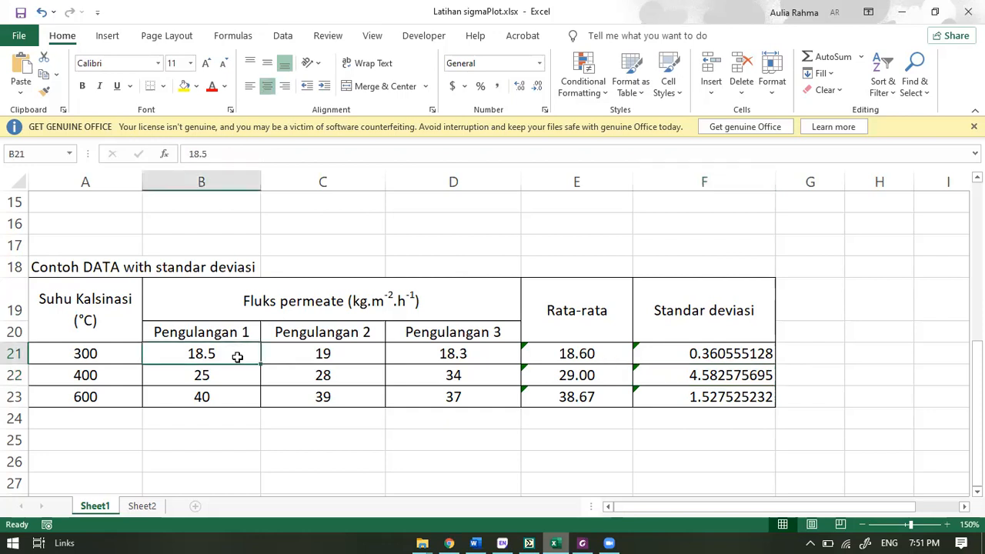
text(18)
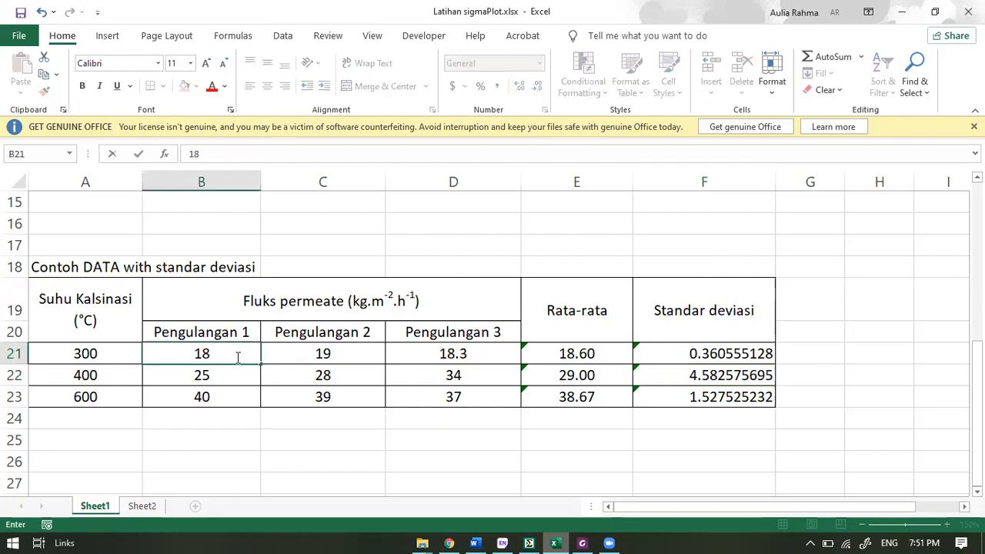
key(Tab)
text(18)
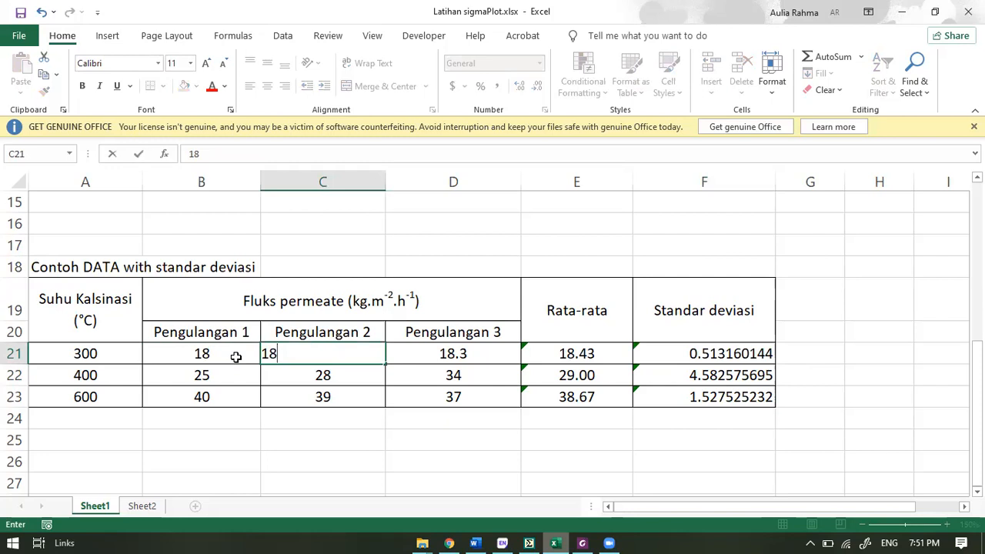
key(Tab)
text(18)
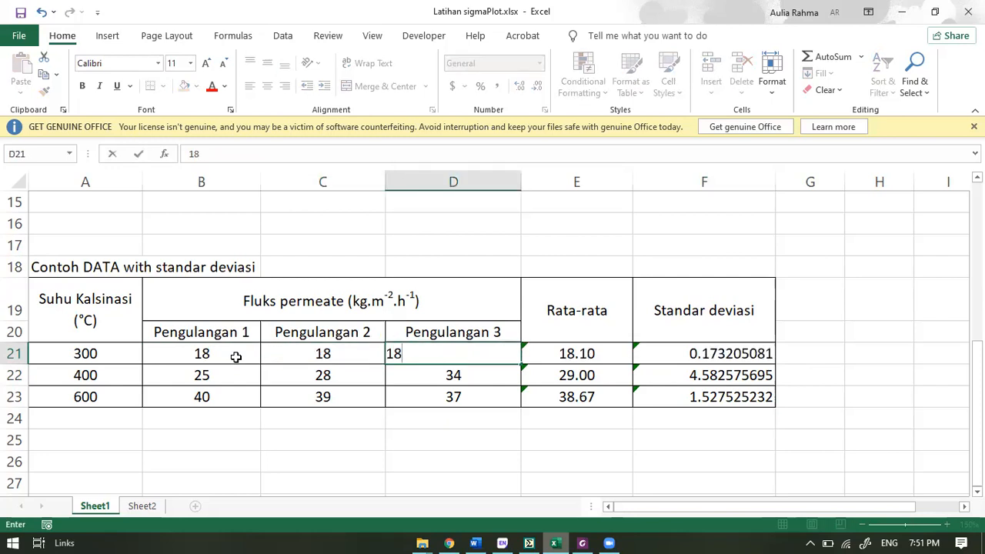
key(Down)
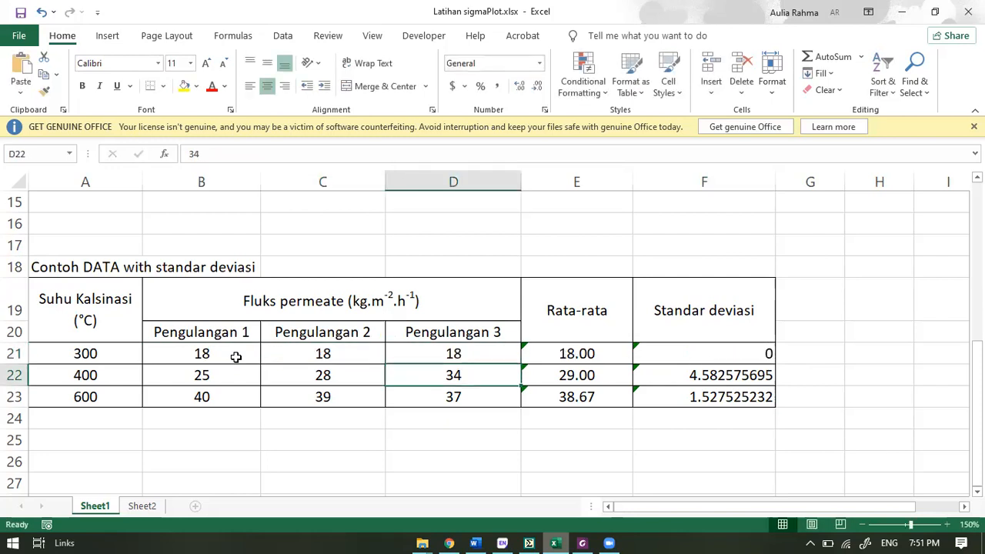
click(716, 363)
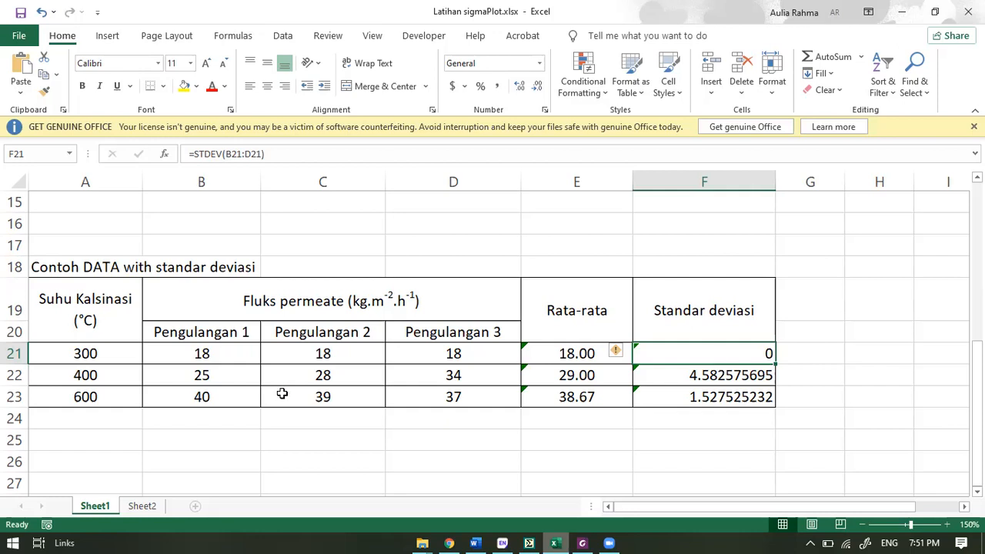
Examine the 400 °C repetition values and undo the last edit to the 300 °C Pengulangan 3 value.
click(242, 380)
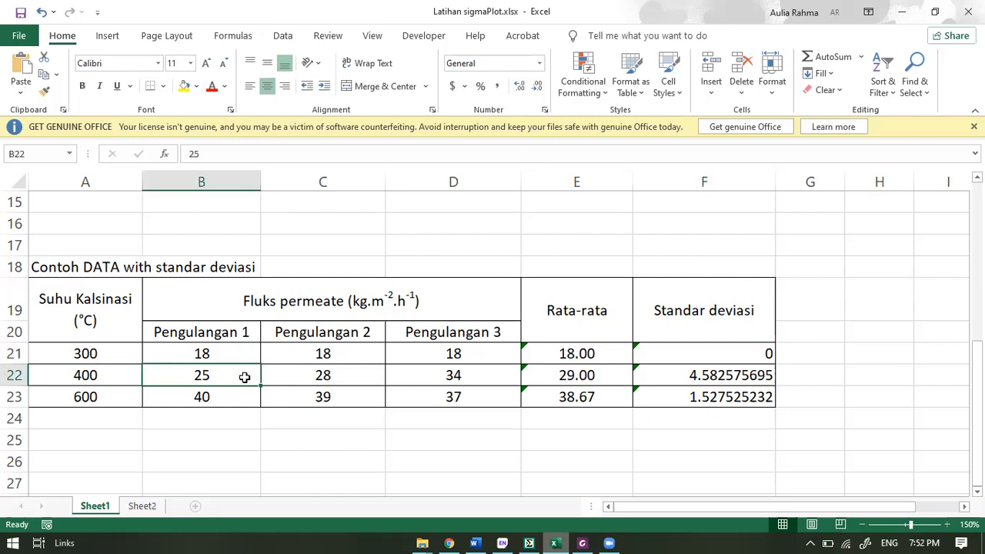
click(323, 377)
click(464, 376)
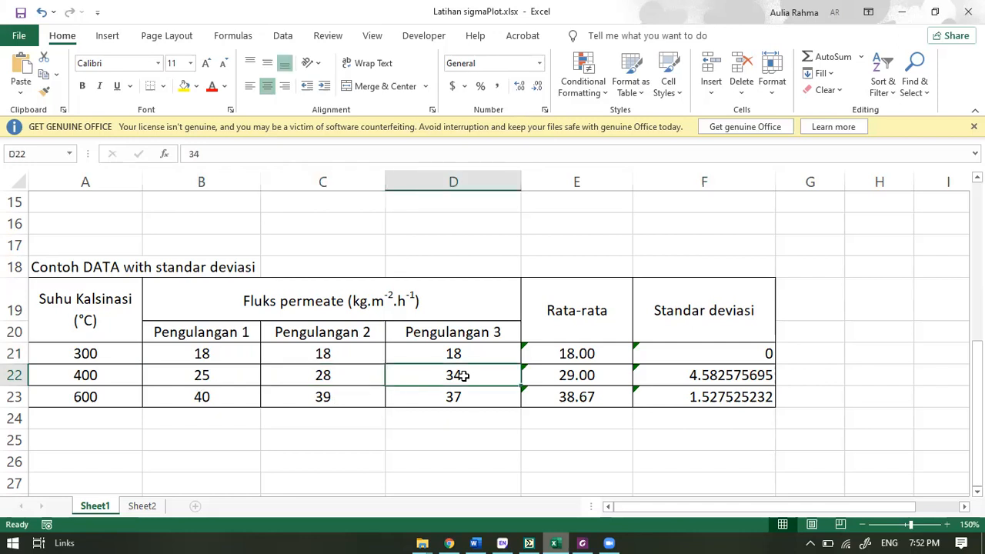
click(202, 375)
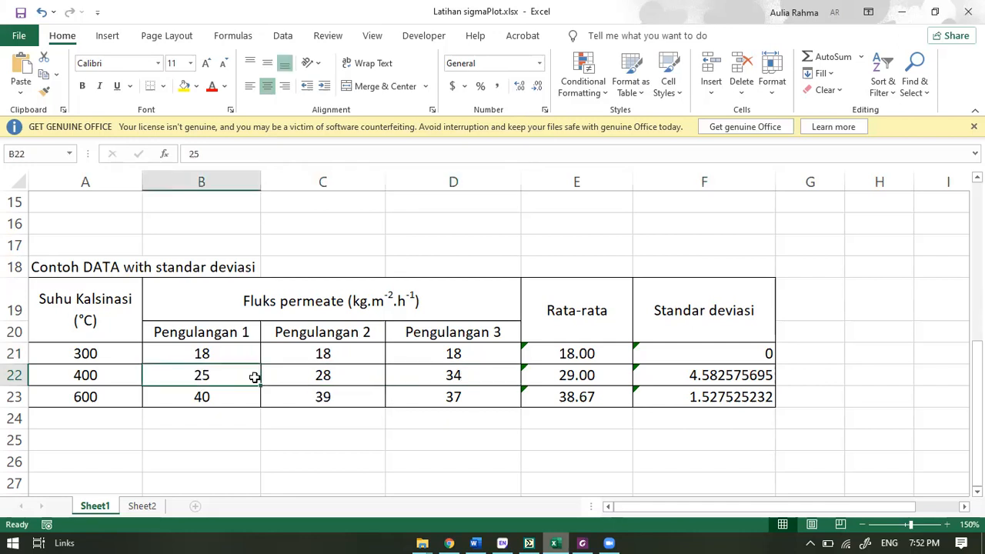
click(308, 375)
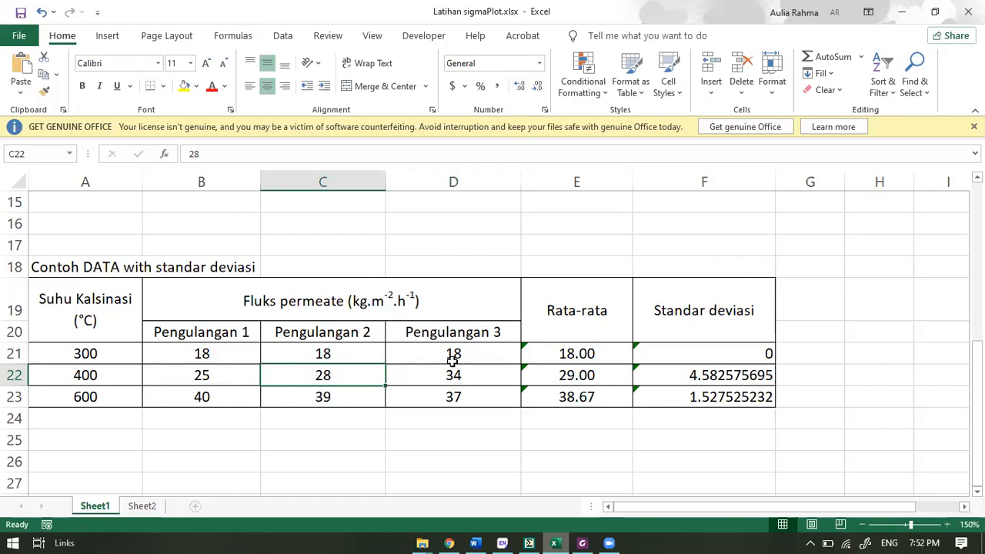
click(201, 375)
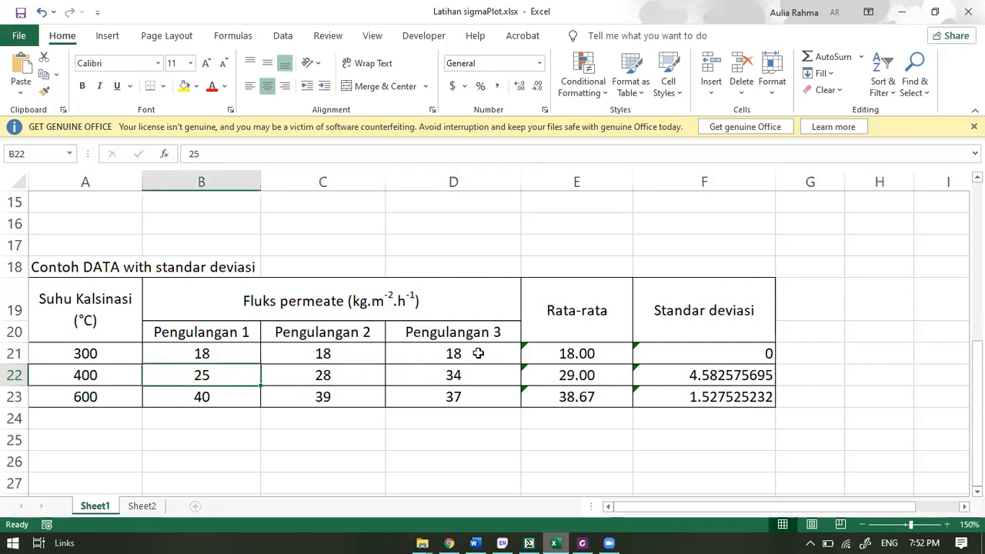
click(471, 375)
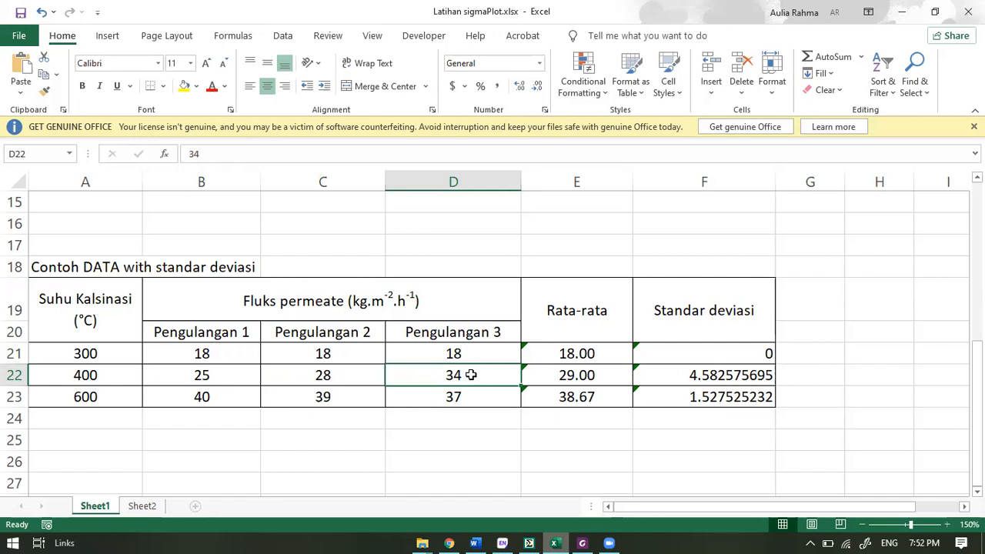
key(ctrl+z)
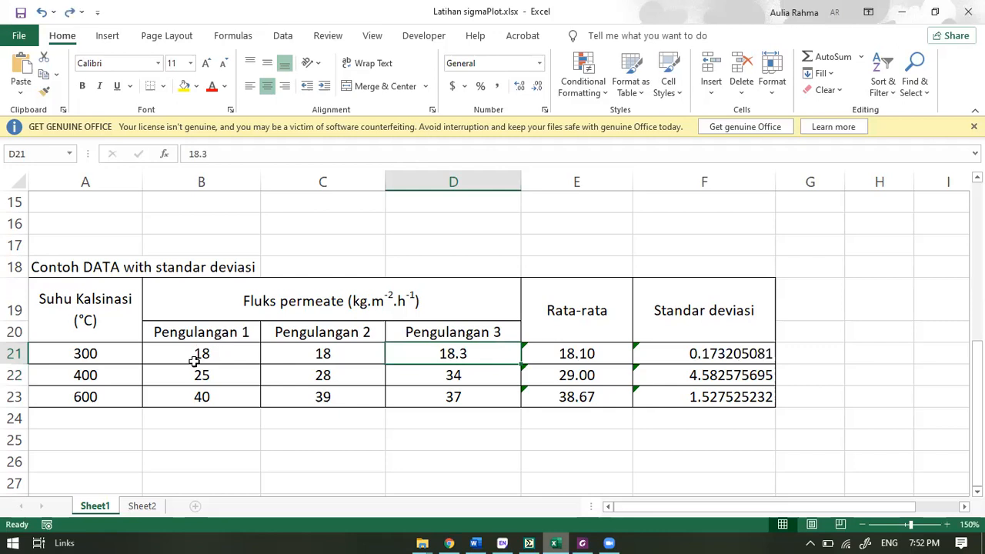
Copy the Suhu Kalsinasi, Rata-rata and Standar deviasi values of rows 21 to 23.
drag(94, 354, 87, 393)
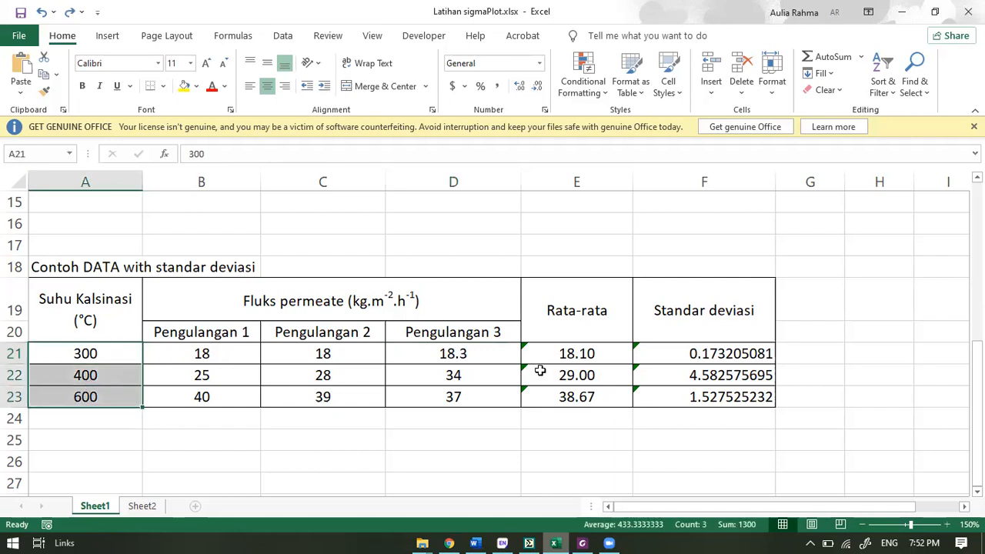
ctrl+drag(571, 351, 712, 396)
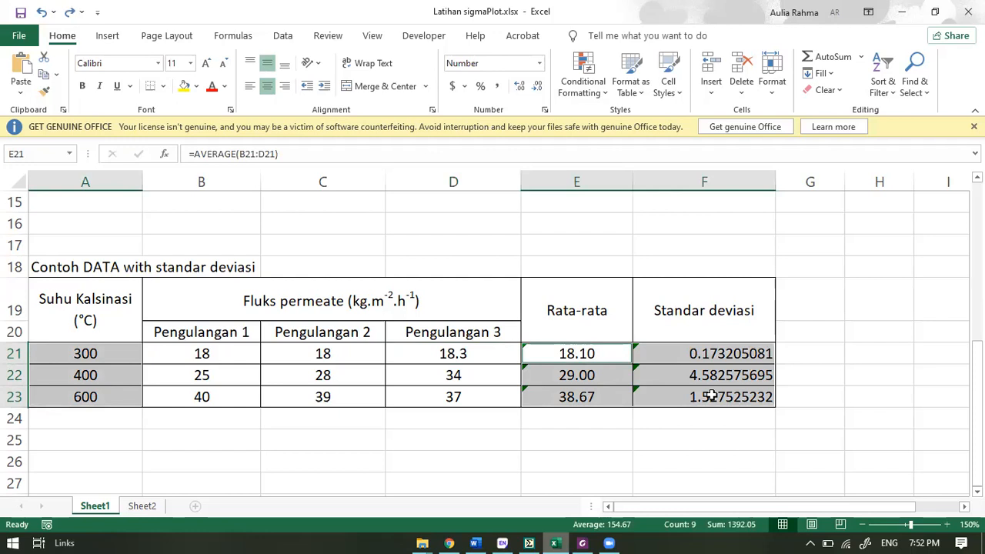
key(ctrl+c)
right_click(708, 405)
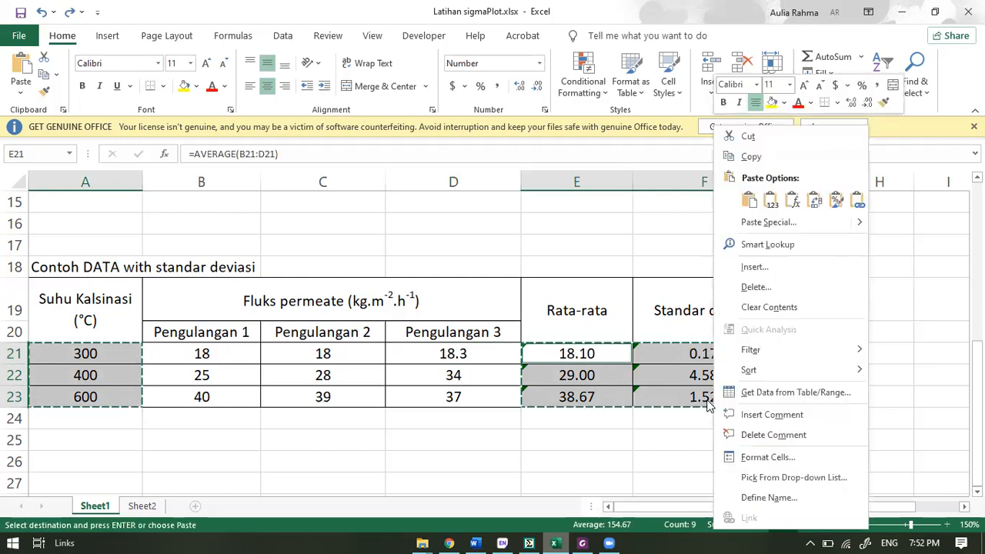
click(707, 250)
Switch to SigmaPlot and paste the copied data into the Data 3 worksheet starting at column 1, row 1.
click(531, 540)
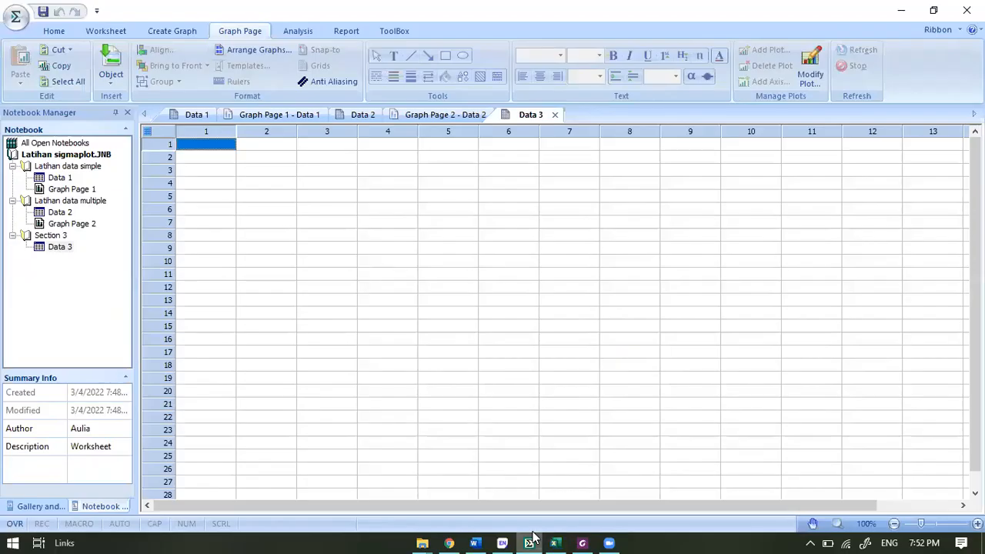
right_click(210, 148)
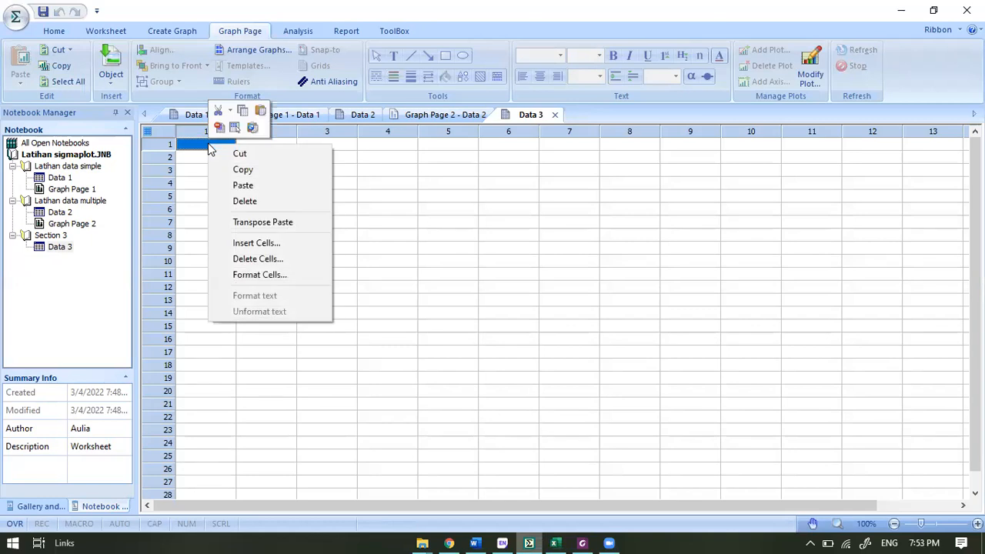
click(230, 185)
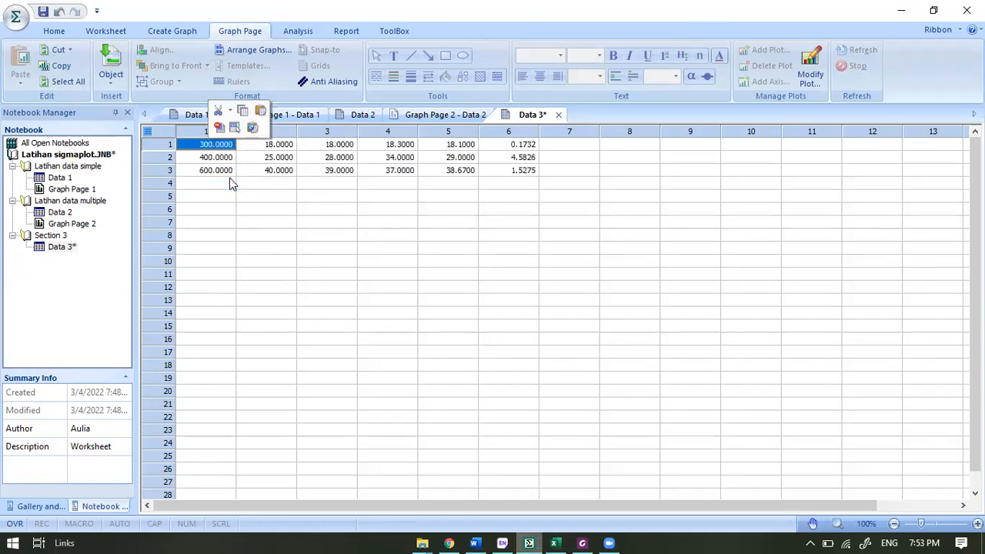
click(384, 189)
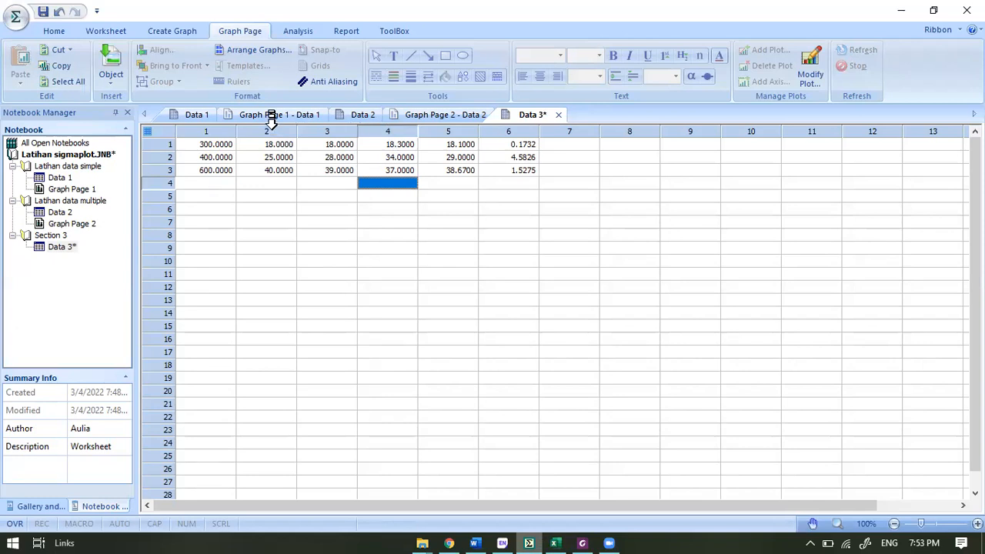
drag(271, 125, 406, 125)
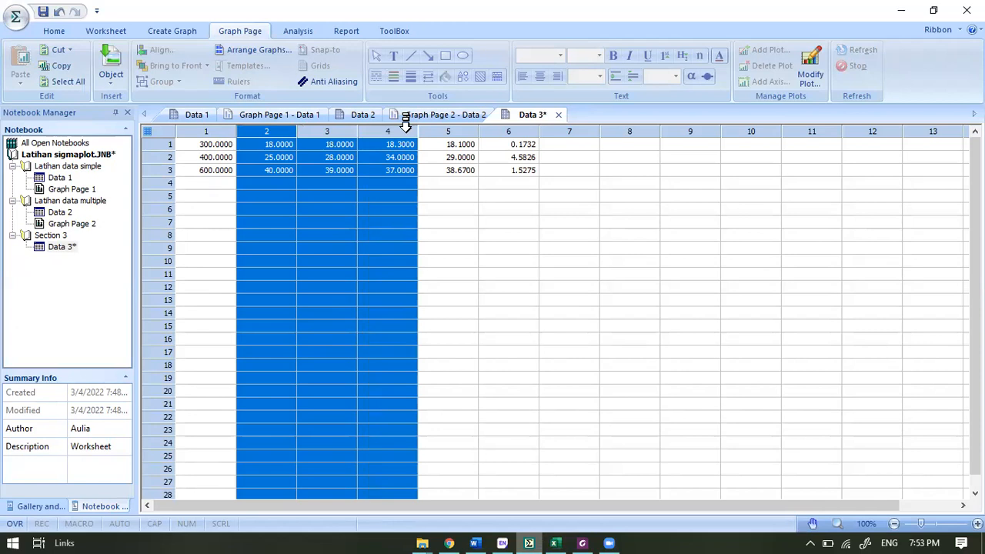
click(406, 125)
right_click(406, 129)
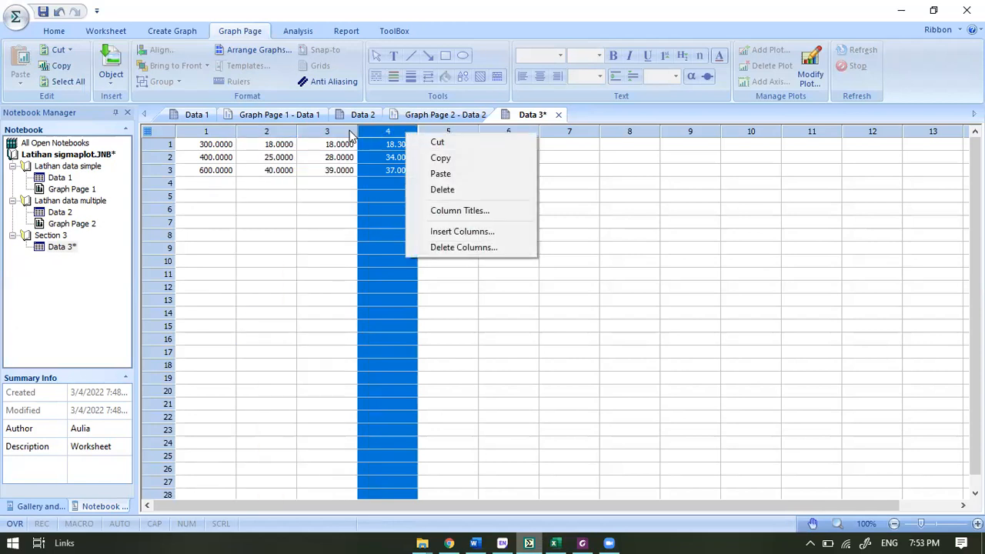
click(272, 125)
Try to remove the repetition data in columns 2 to 4 of Data 3 using Delete Cells with Delete rows, and undo it.
drag(273, 123, 383, 121)
right_click(386, 170)
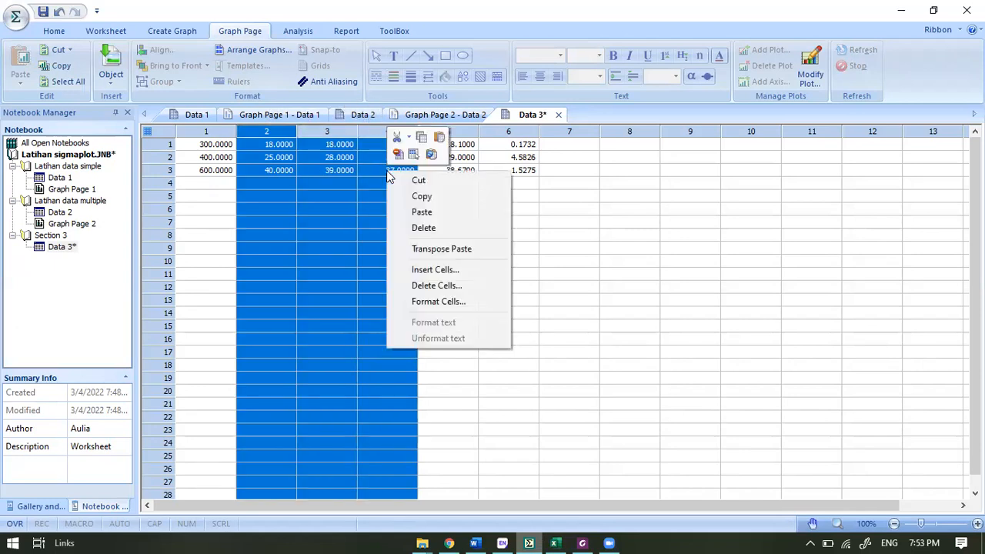
click(437, 285)
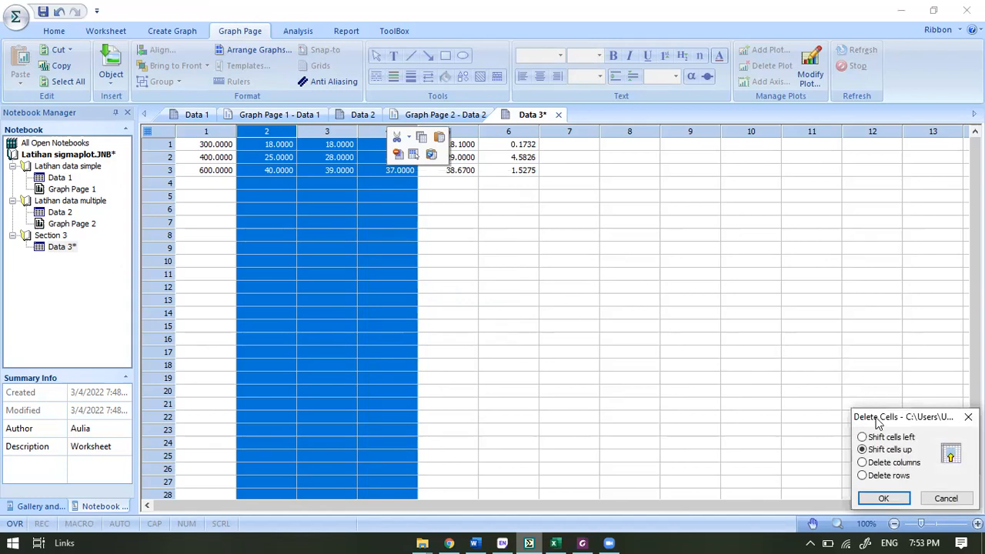
drag(878, 422, 463, 193)
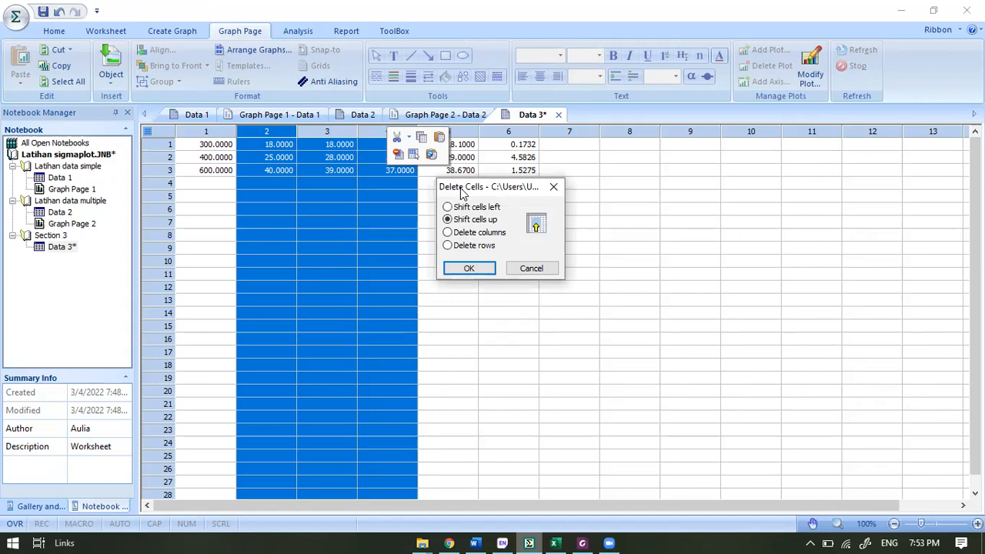
click(457, 235)
click(457, 252)
click(466, 269)
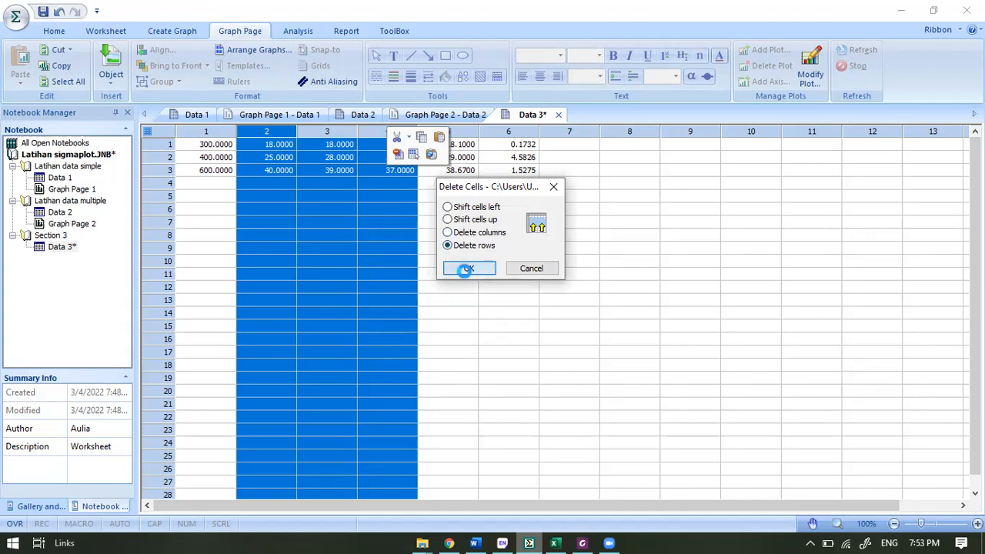
click(466, 277)
key(ctrl+z)
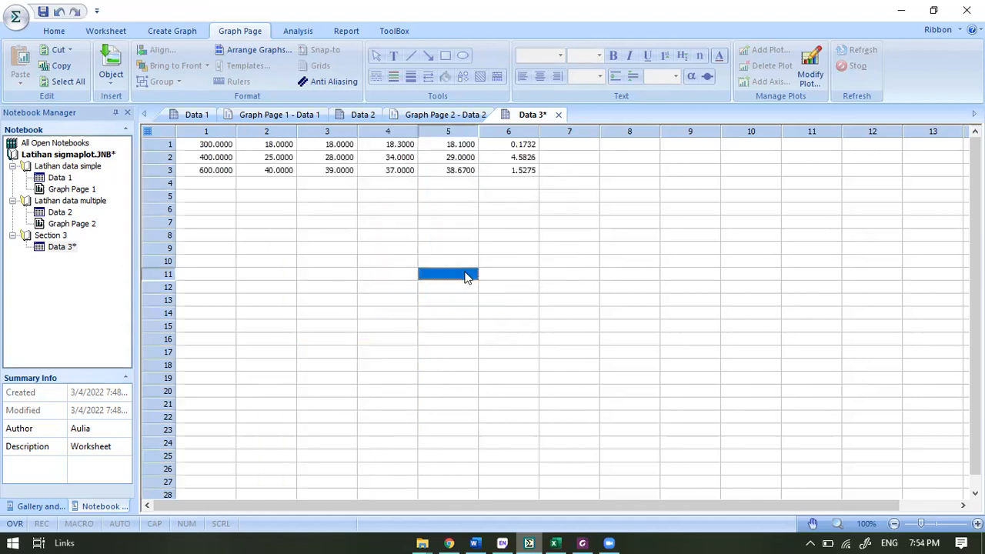
Remove the repetition data in columns 2 to 4 of Data 3 using Delete Cells with Delete columns.
drag(270, 123, 363, 121)
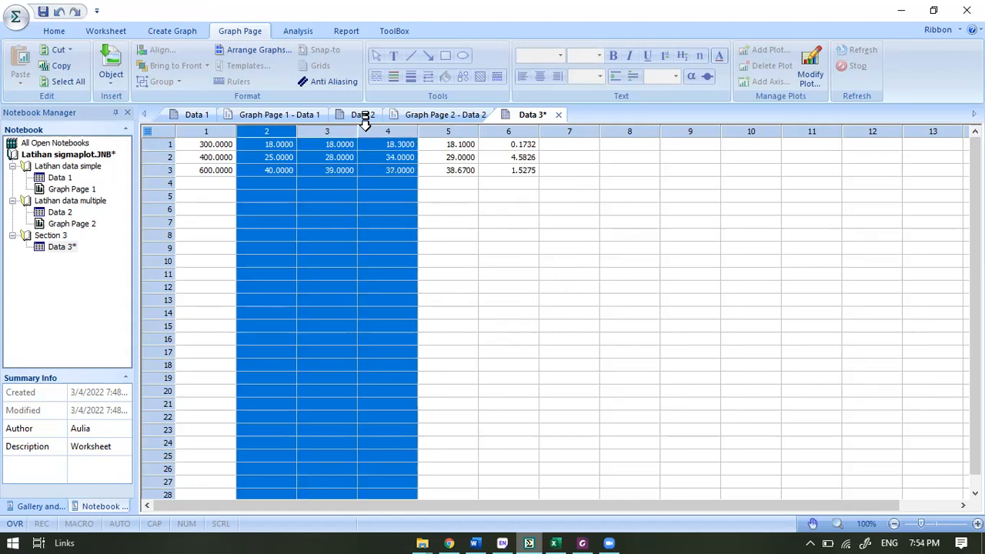
right_click(384, 154)
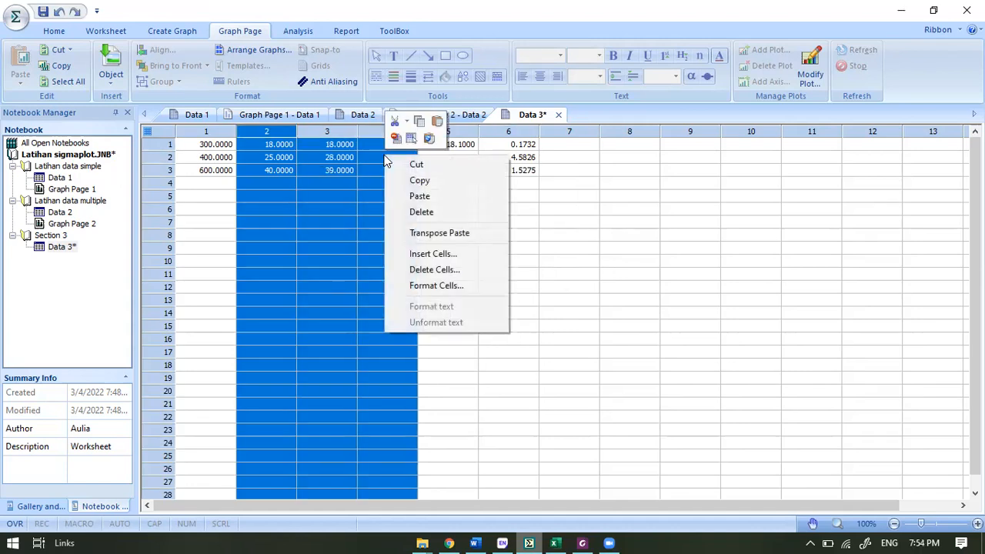
click(449, 271)
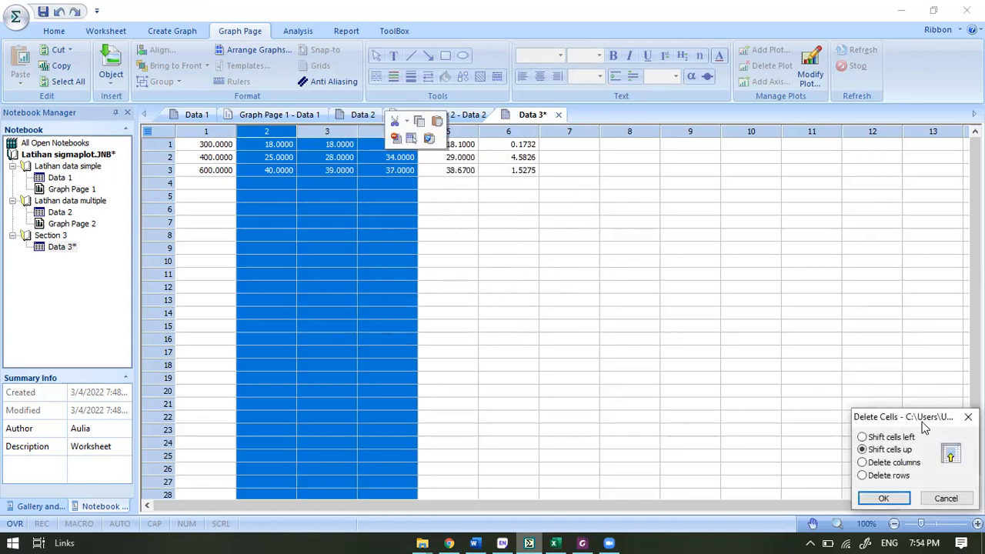
drag(885, 416, 445, 230)
click(390, 256)
click(412, 292)
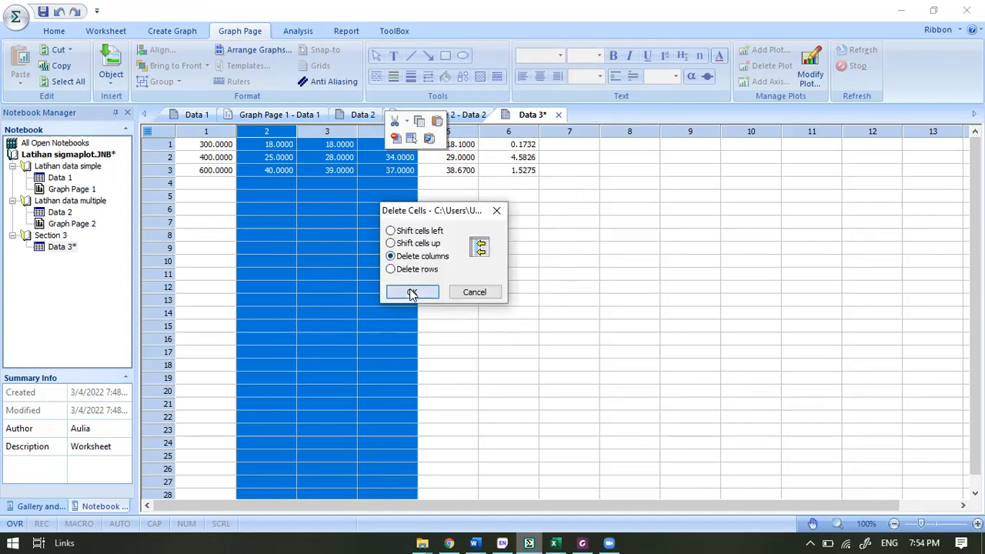
click(345, 225)
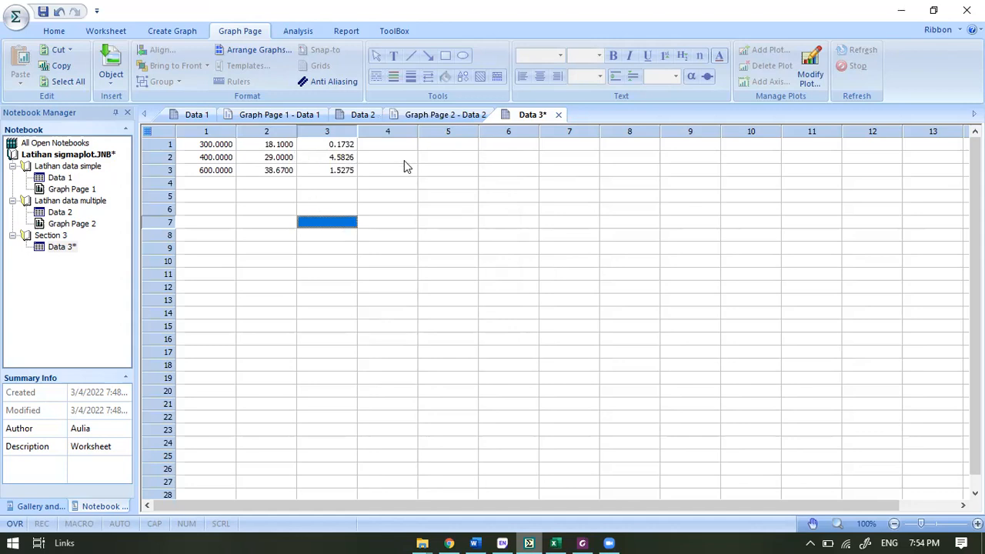
Title columns 1, 2 and 3 of Data 3 as Kalsinasi, Flux and standar deviasi.
click(213, 130)
text(Kalsinasi)
key(Return)
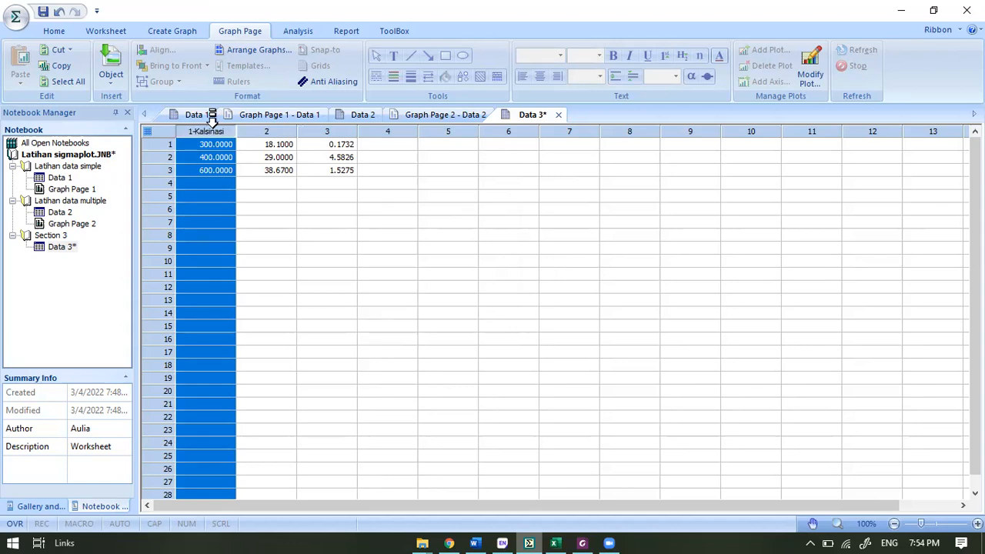
click(277, 131)
text(F)
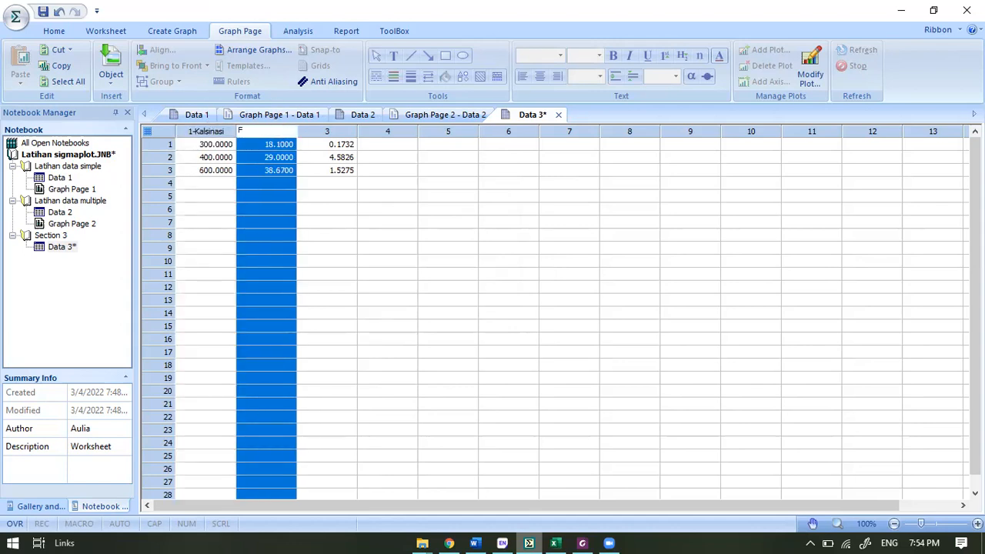
text(lux)
key(Return)
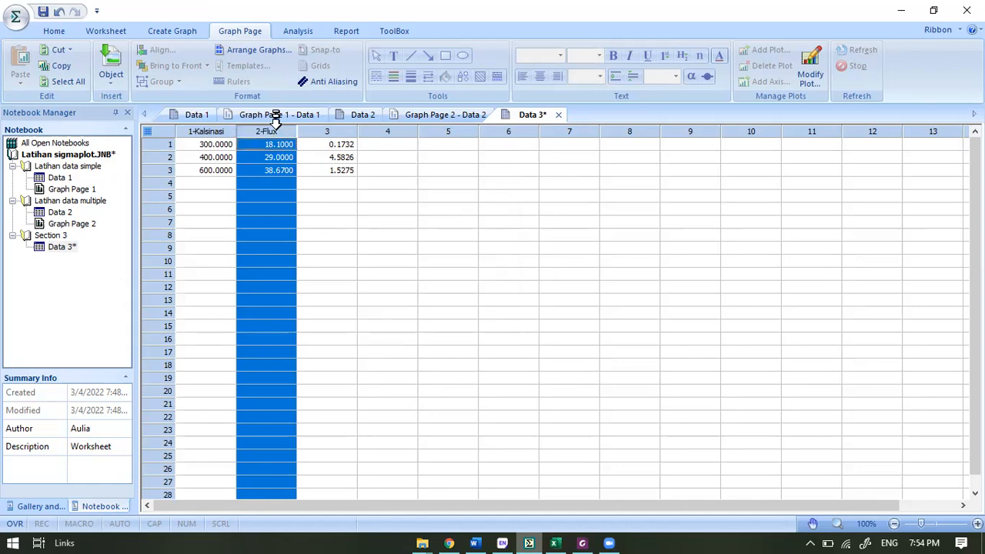
click(323, 123)
text(s)
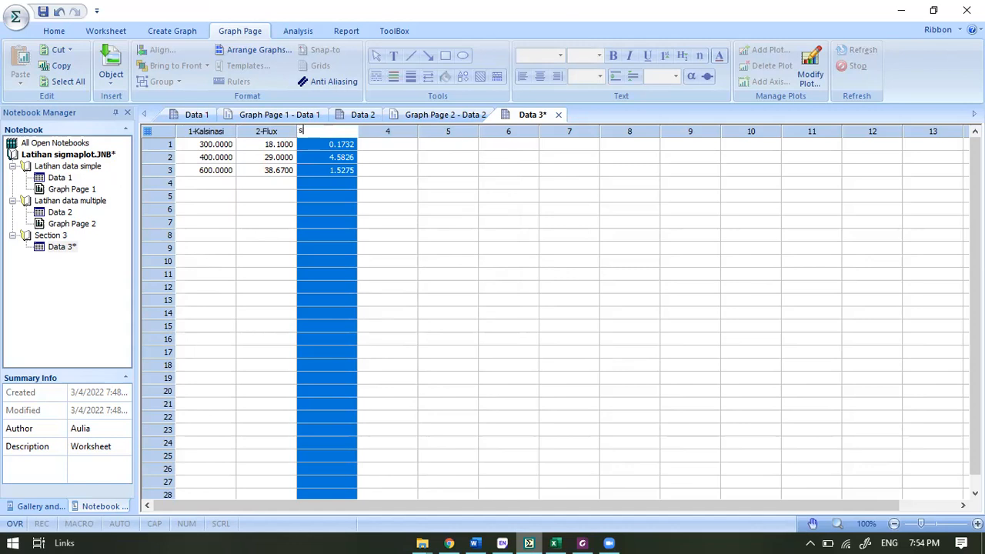
text(tandar deviasi)
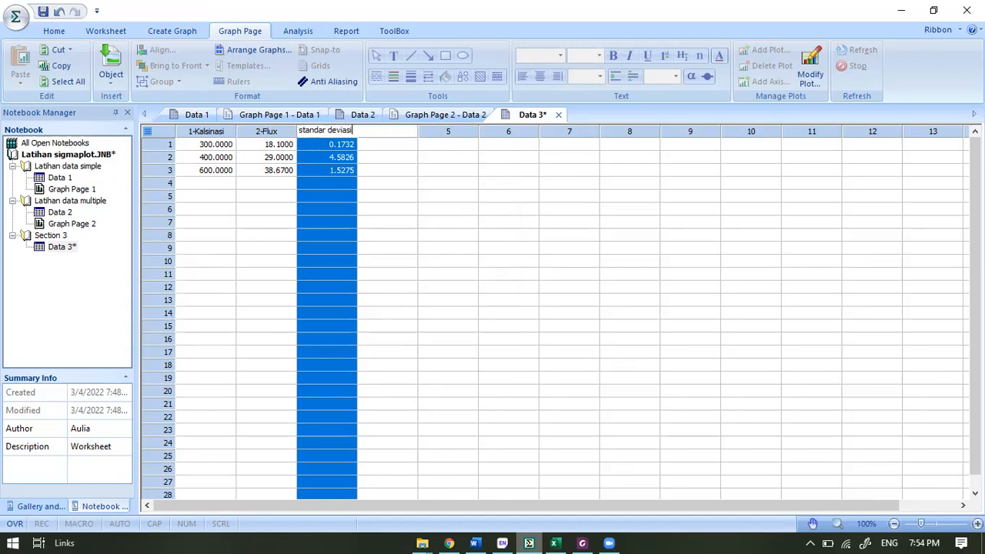
key(Return)
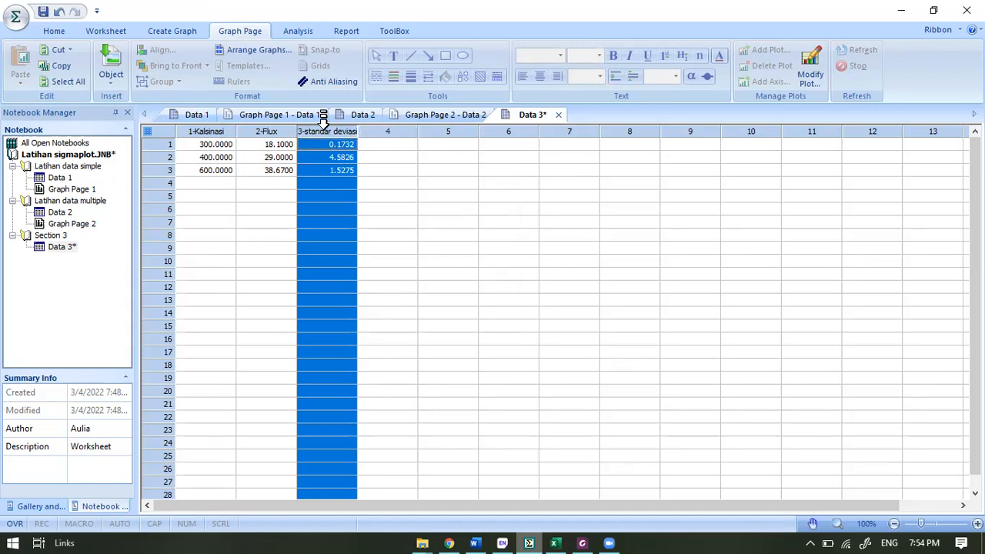
click(311, 185)
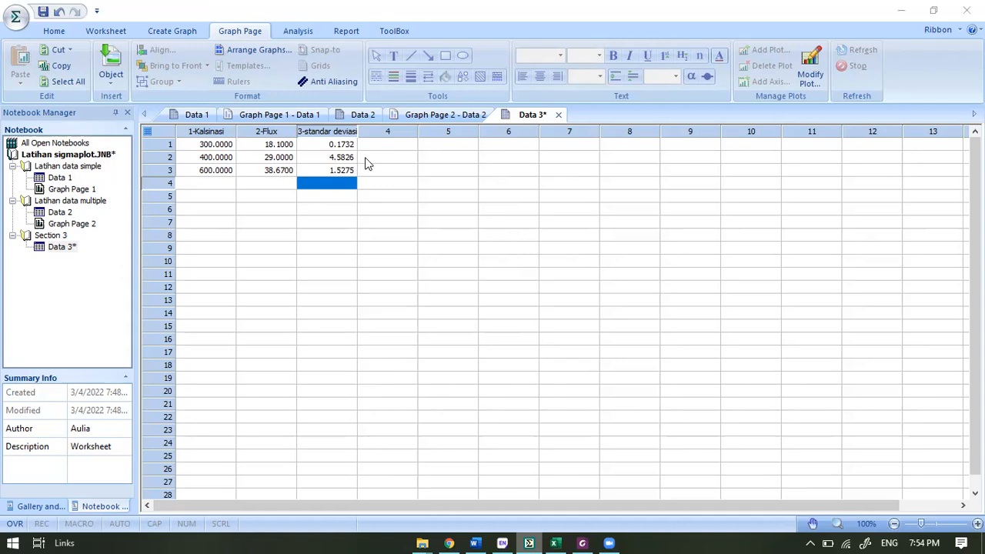
Start a Vertical Bar – Error Bars graph from Data 3 with Worksheet Columns as symbol values and XY Pair as data format.
click(169, 33)
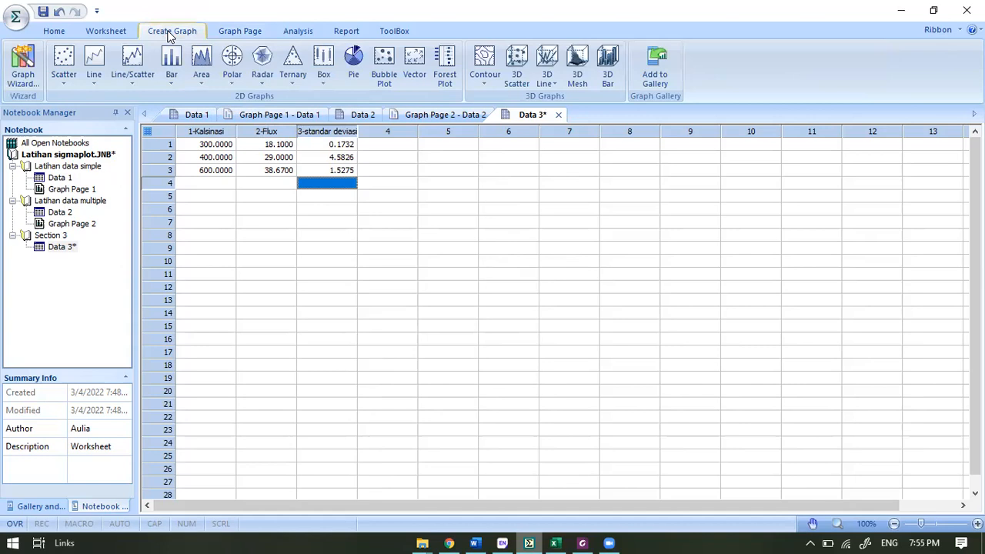
click(170, 87)
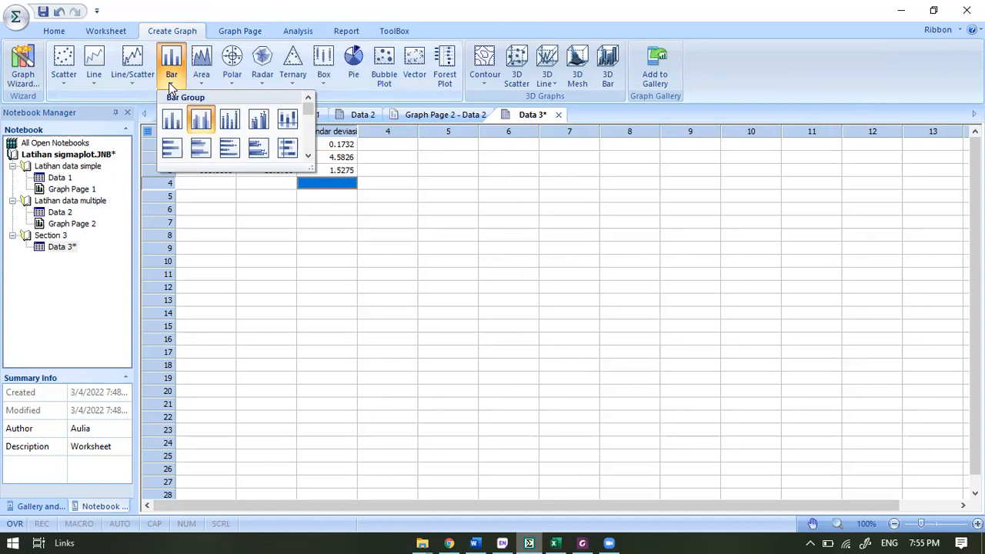
click(266, 203)
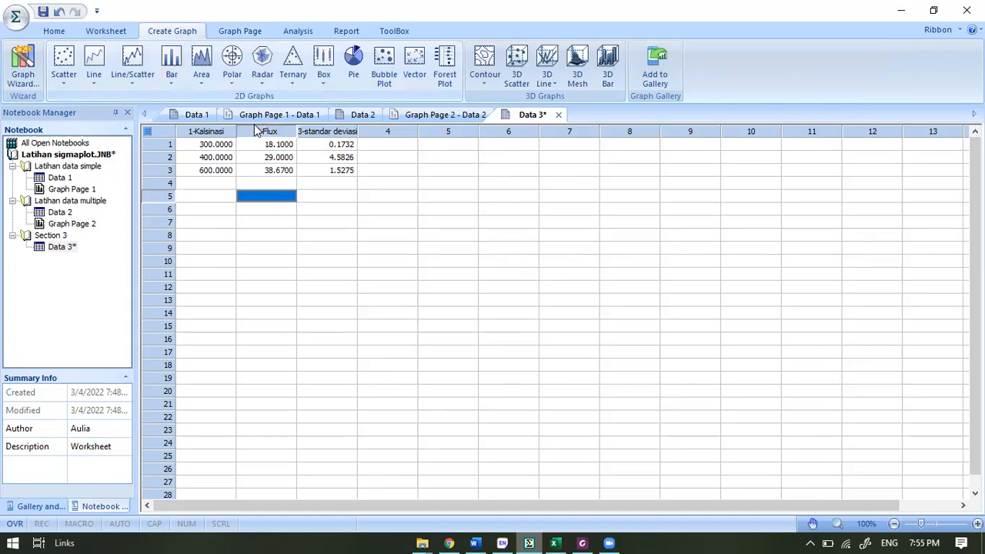
click(204, 128)
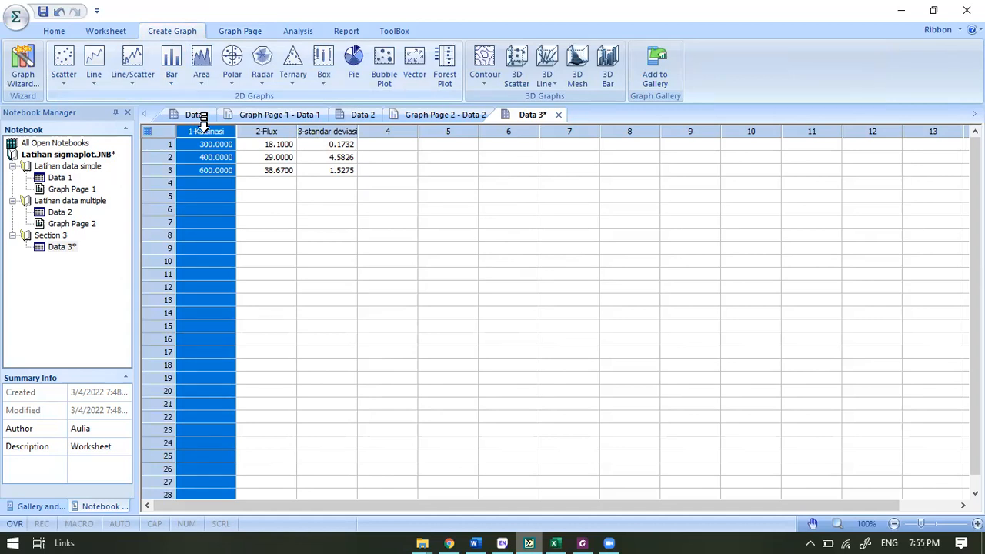
click(176, 75)
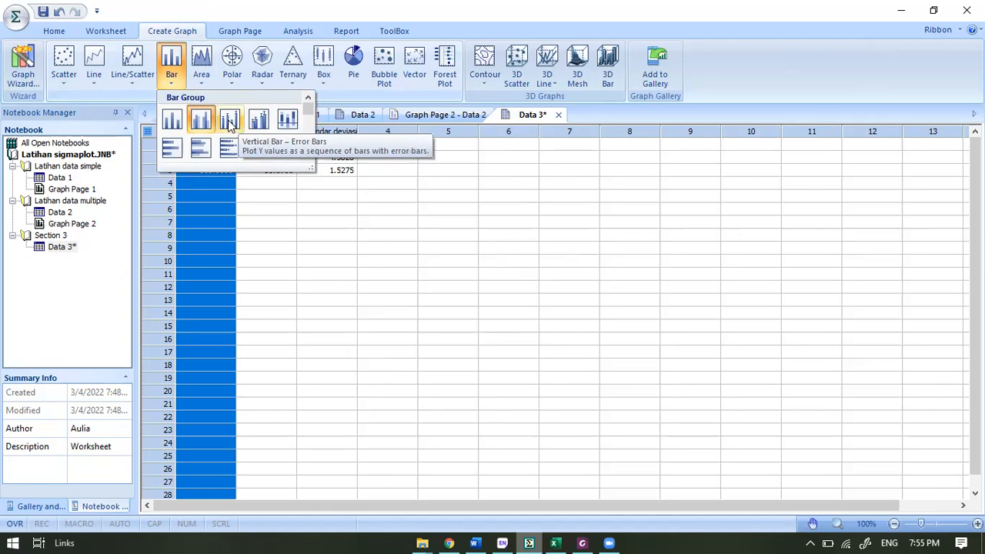
click(230, 122)
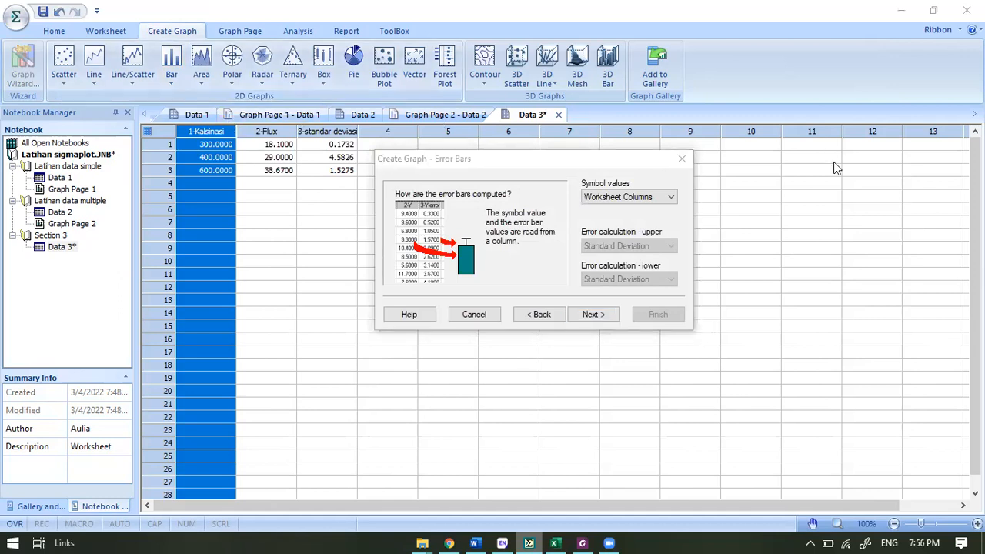
drag(633, 163, 631, 223)
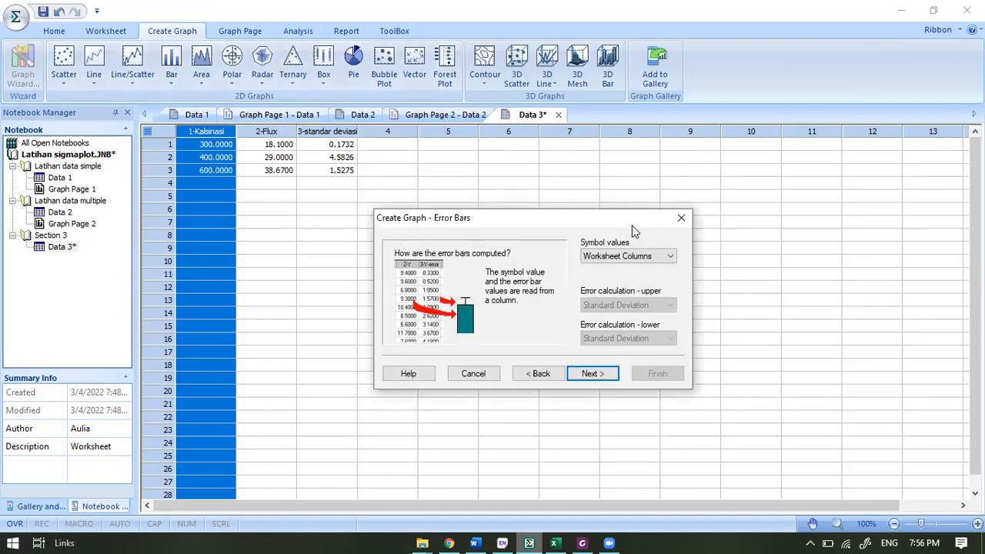
click(601, 375)
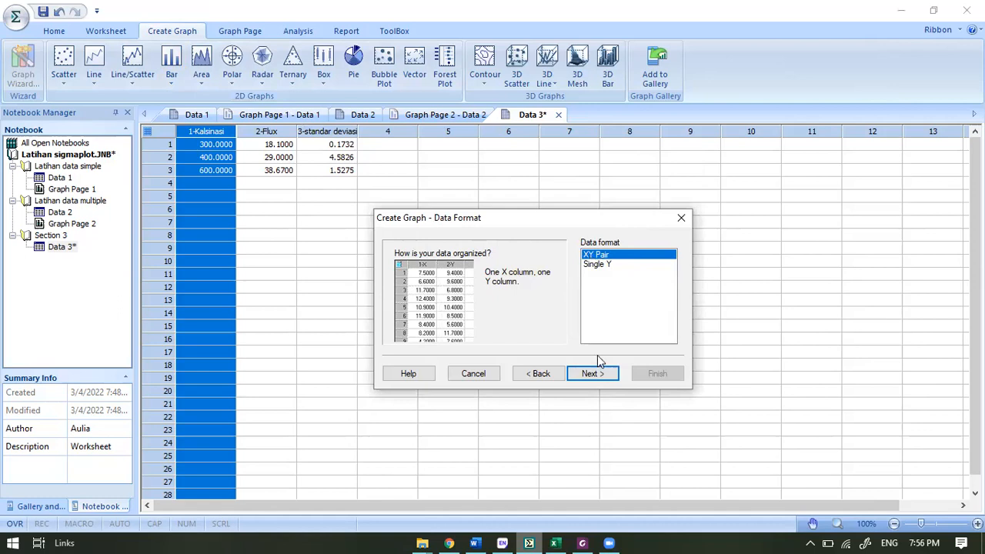
click(591, 374)
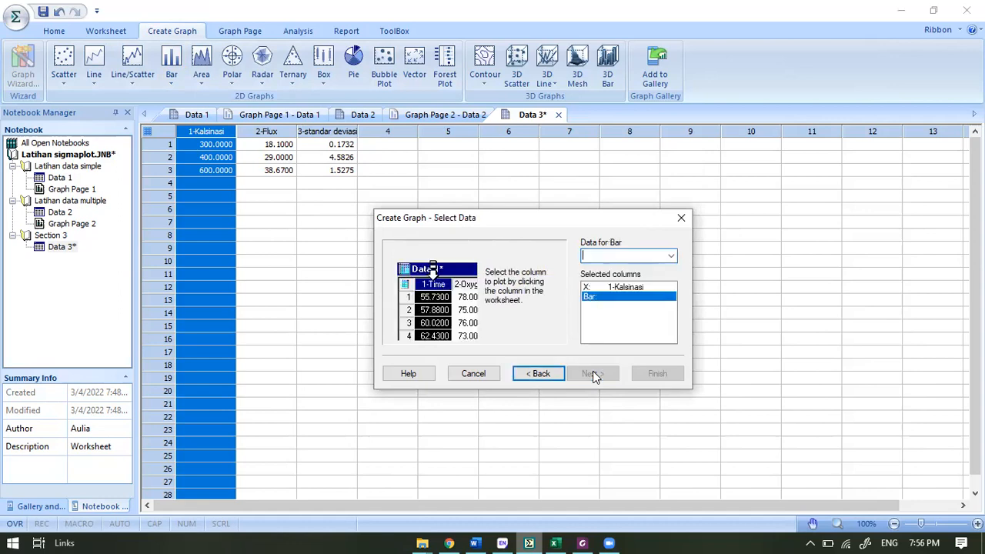
Assign Kalsinasi to X, Flux to Bar and standar deviasi to Error, and create the graph.
click(596, 287)
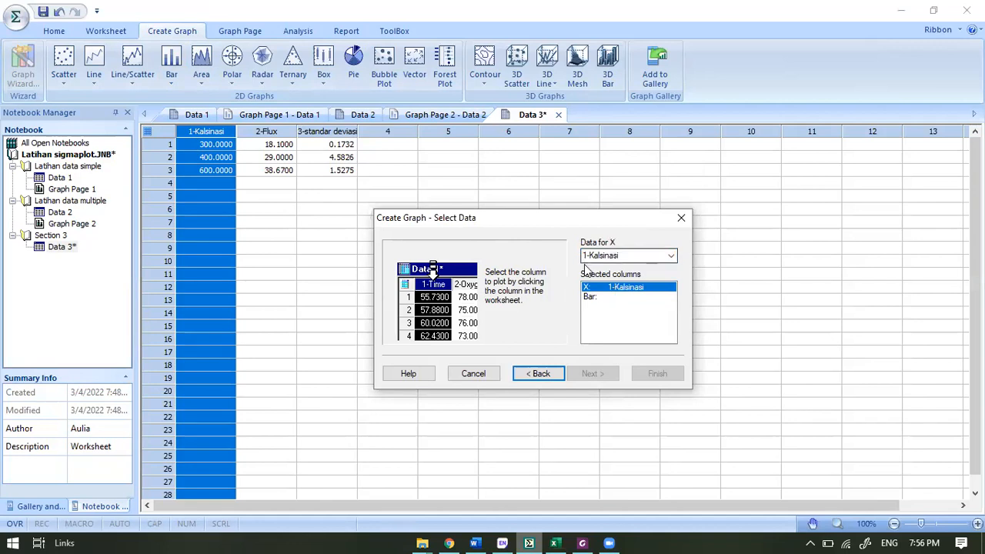
click(206, 127)
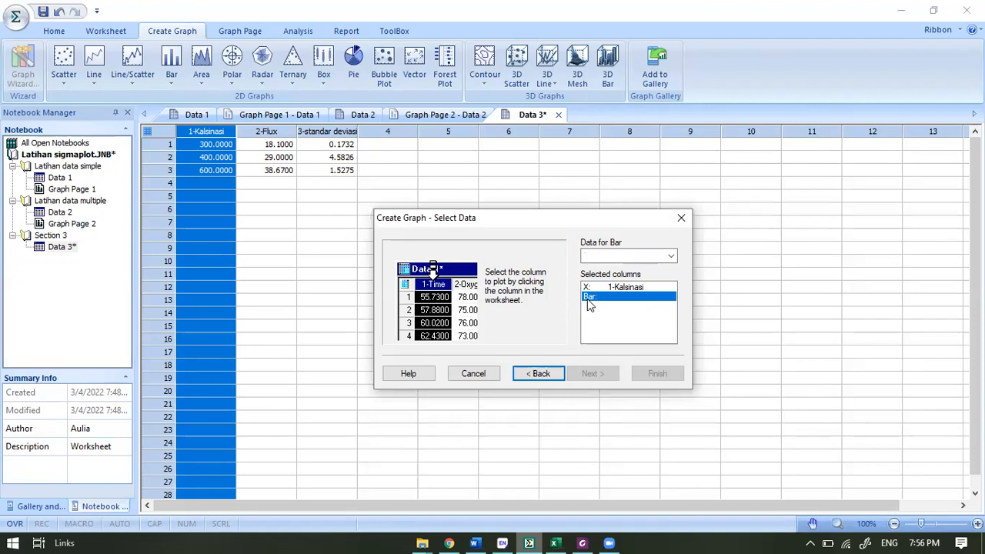
click(273, 125)
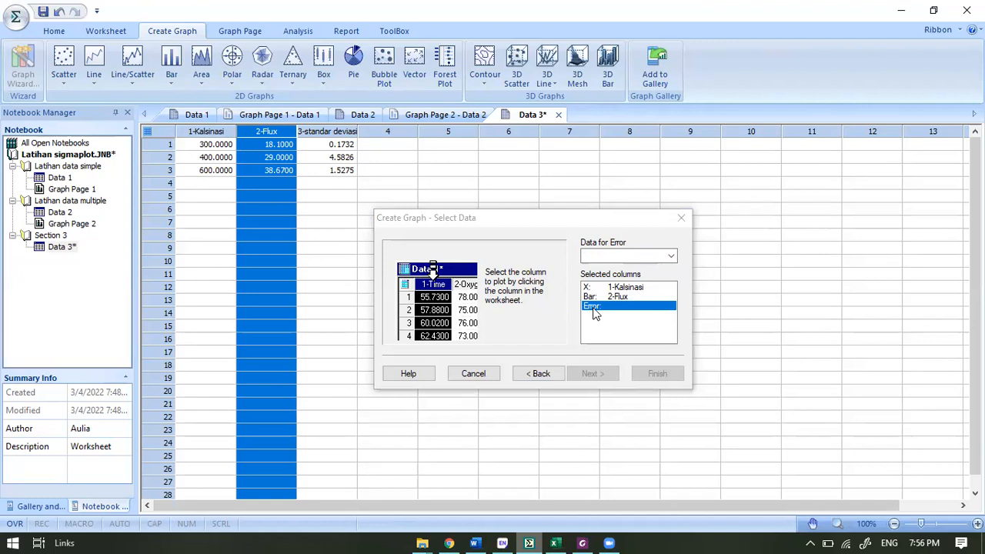
click(330, 127)
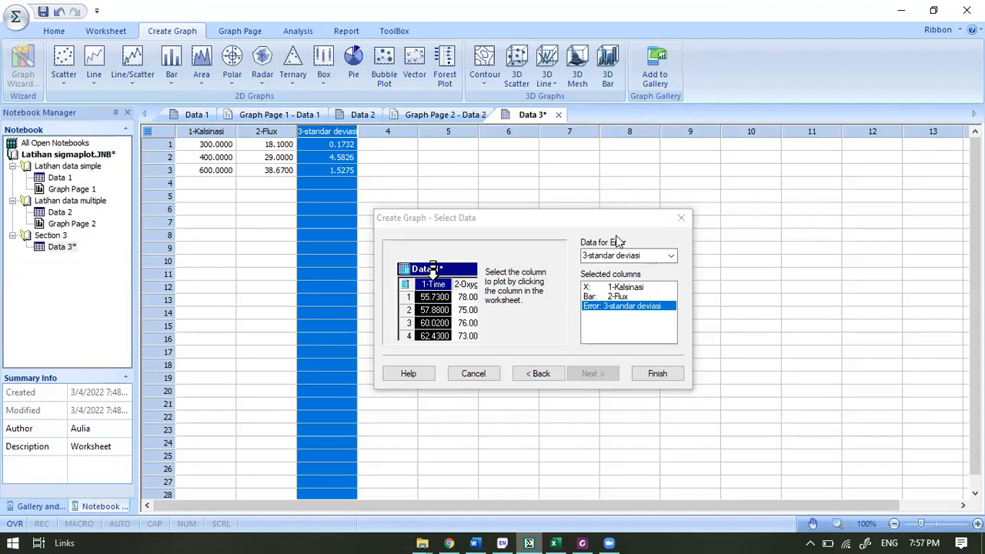
click(656, 374)
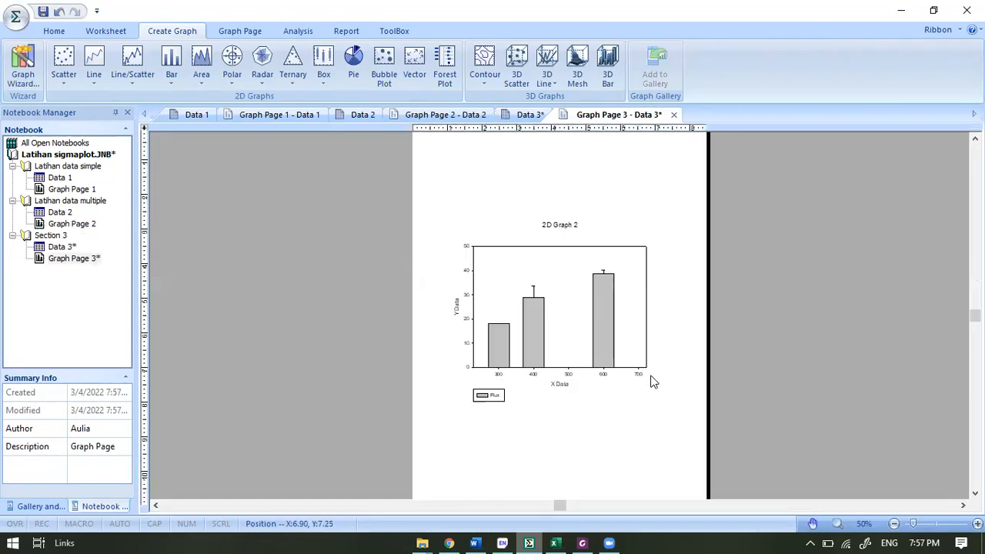
Examine the error bars on the 300, 400 and 600 bars of the new graph.
click(929, 529)
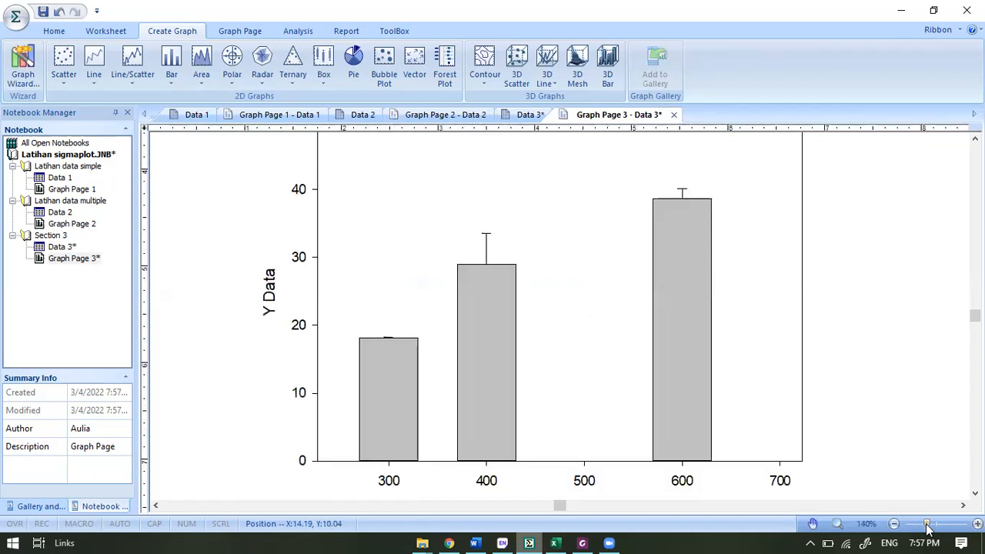
click(893, 524)
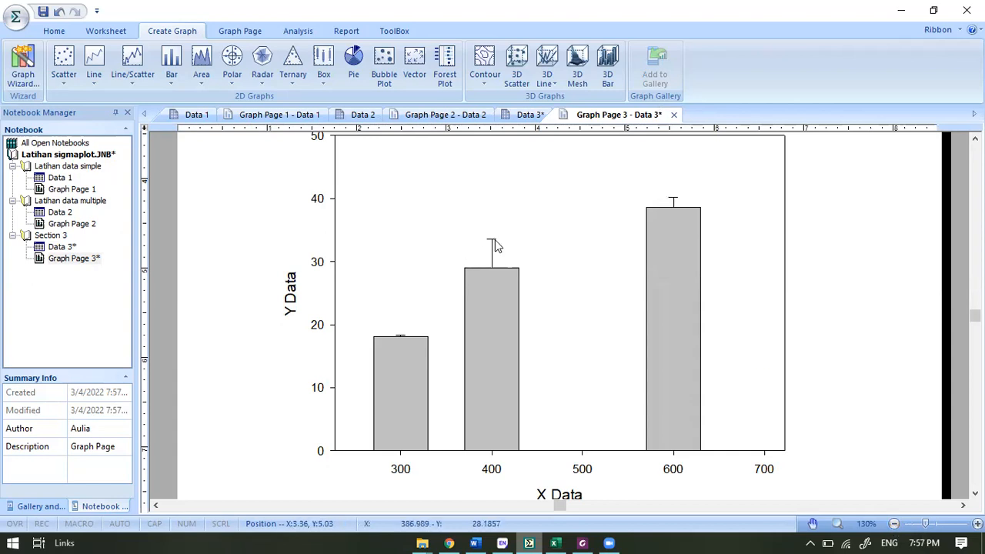
mouse_move(495, 237)
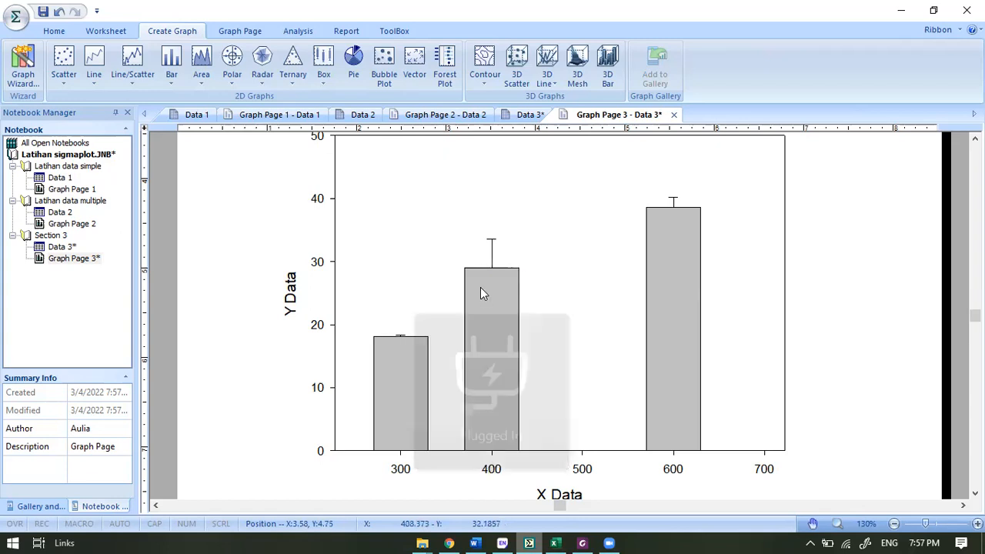
mouse_move(511, 271)
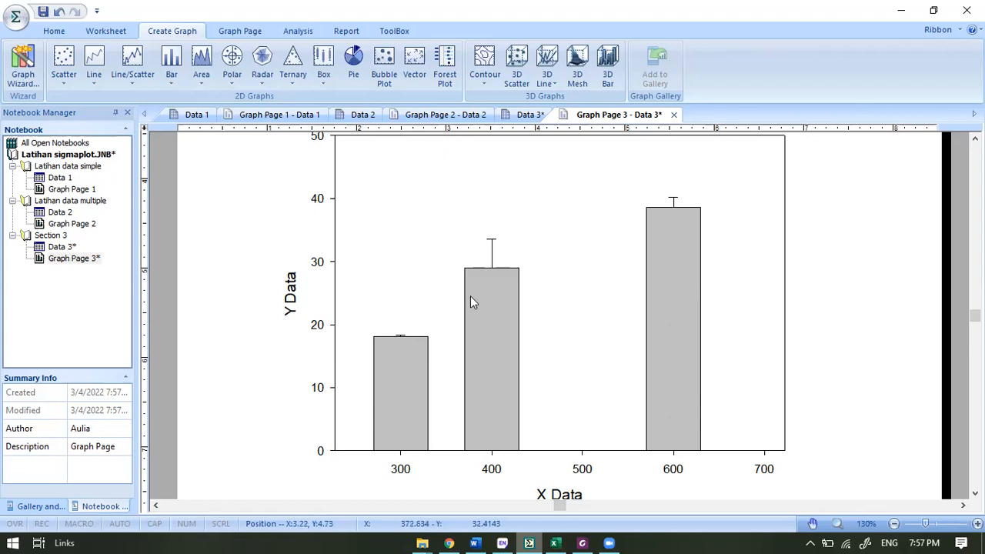
mouse_move(421, 358)
Set the error bar direction of Plot 1 to Y both in the graph's properties.
click(582, 265)
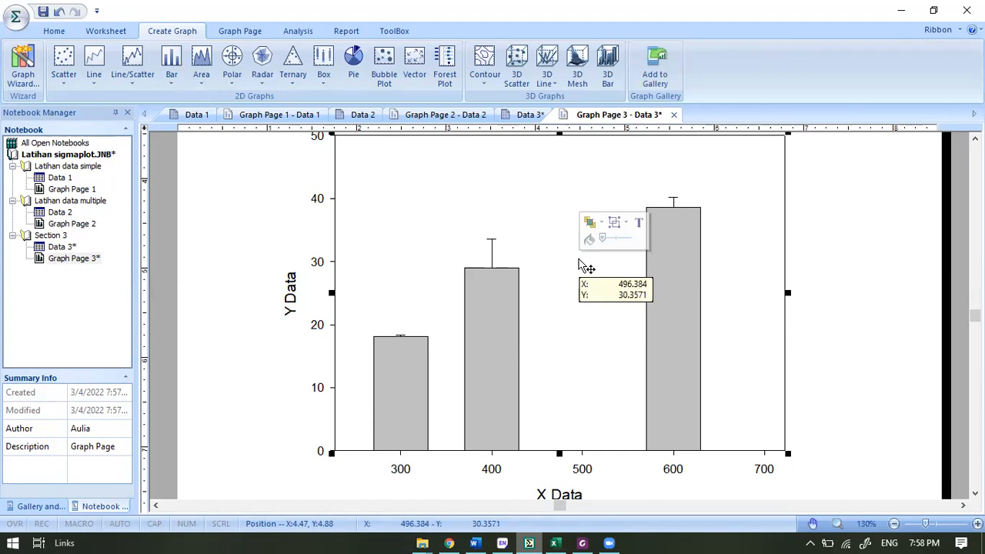
right_click(545, 234)
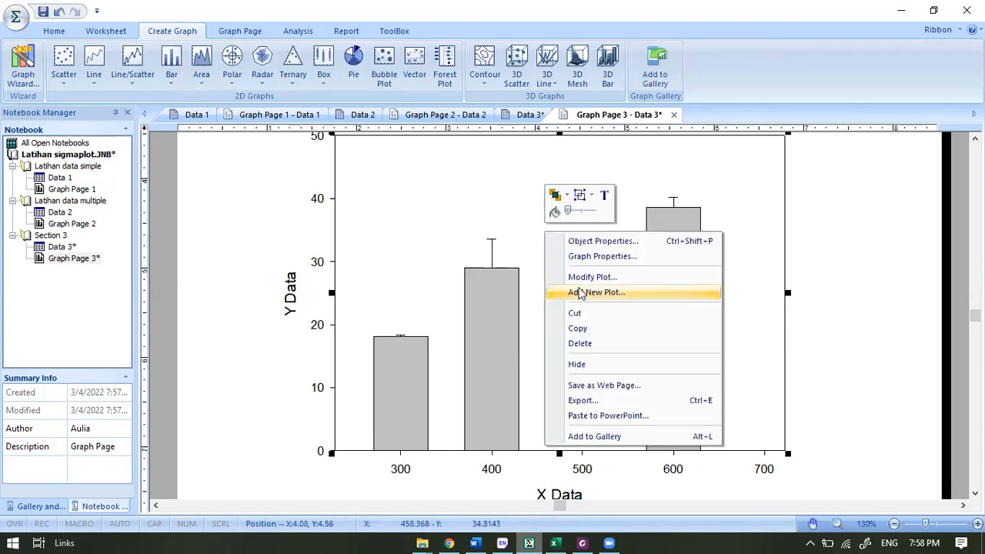
click(578, 257)
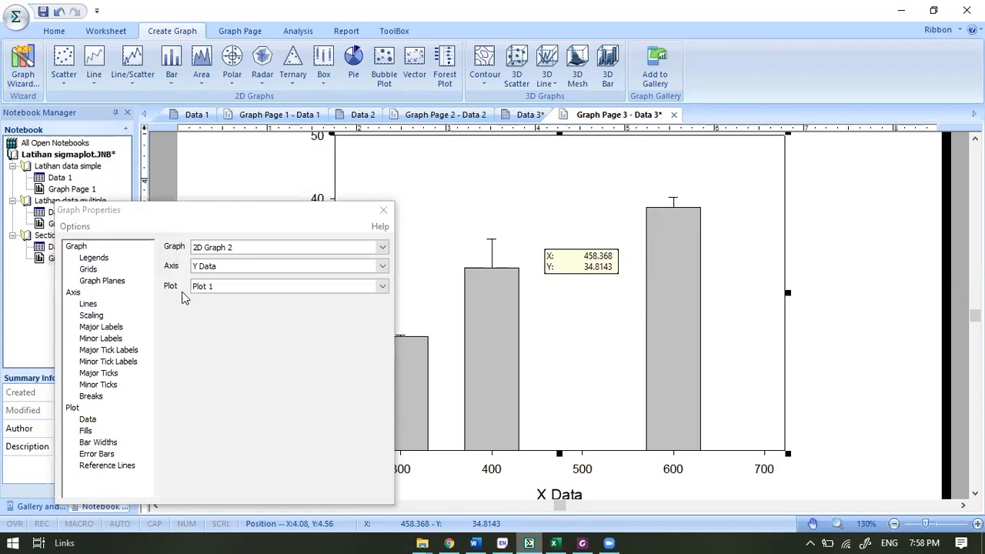
click(87, 455)
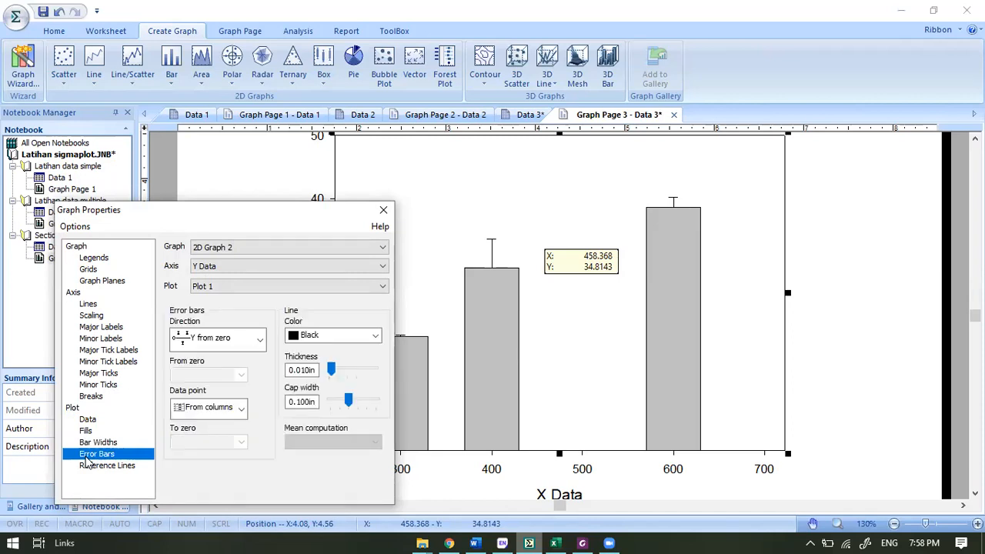
click(241, 336)
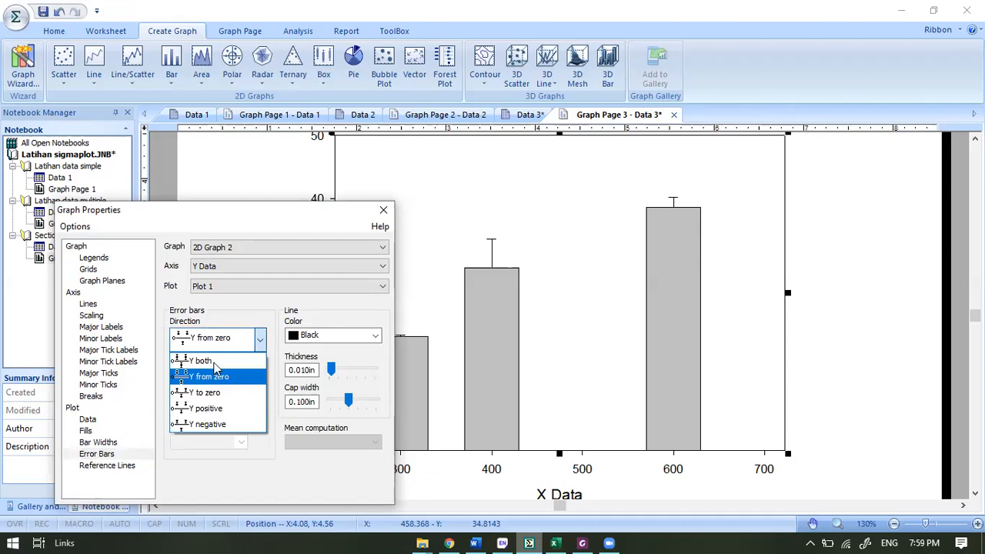
click(219, 377)
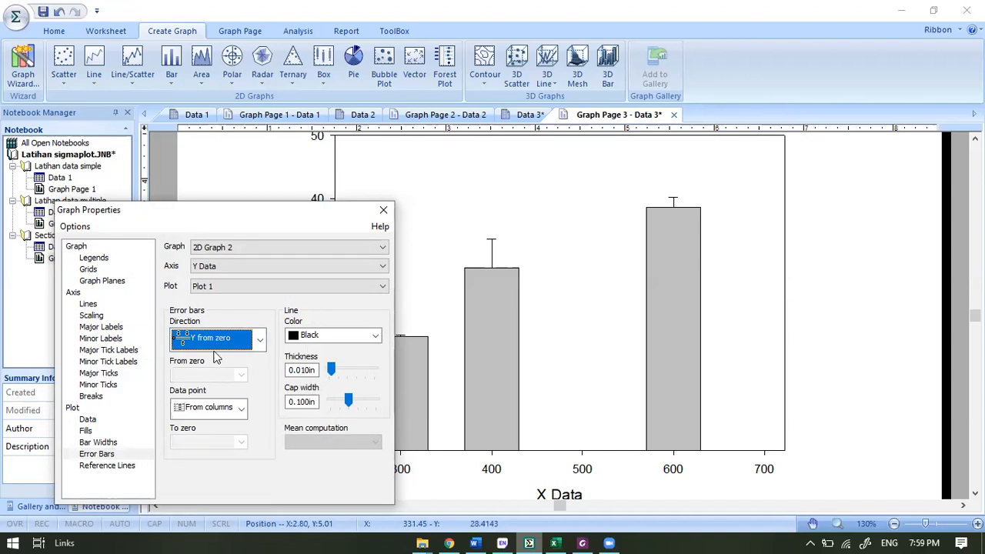
click(212, 338)
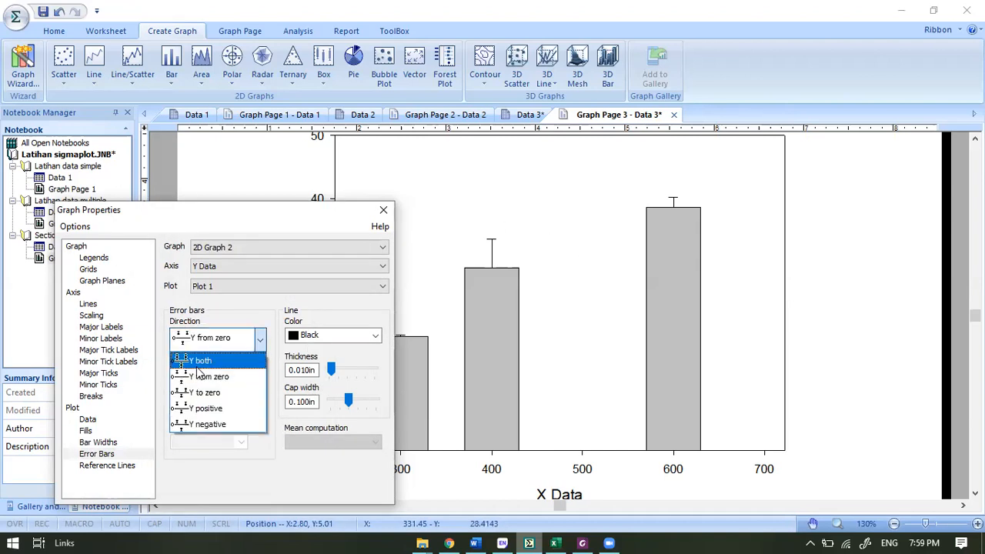
click(198, 361)
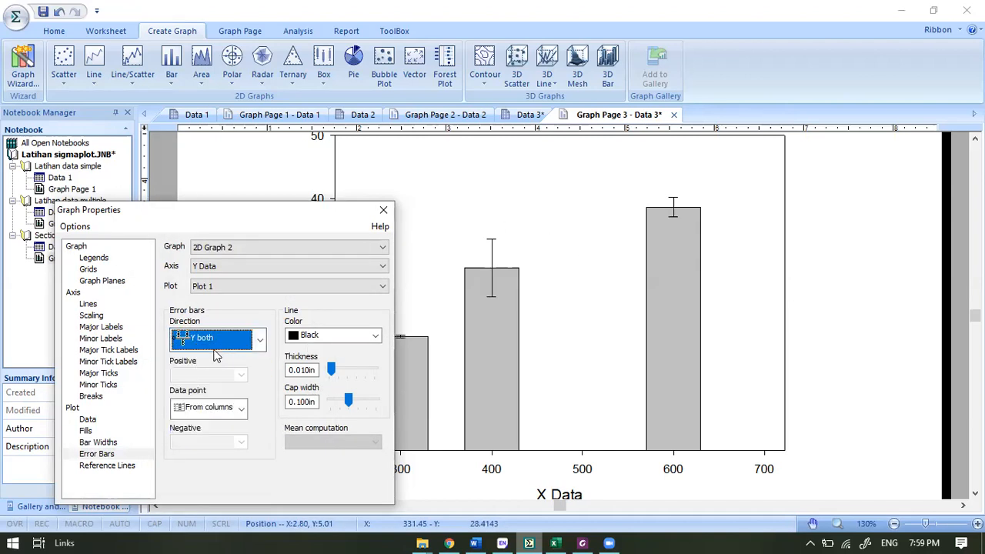
click(262, 341)
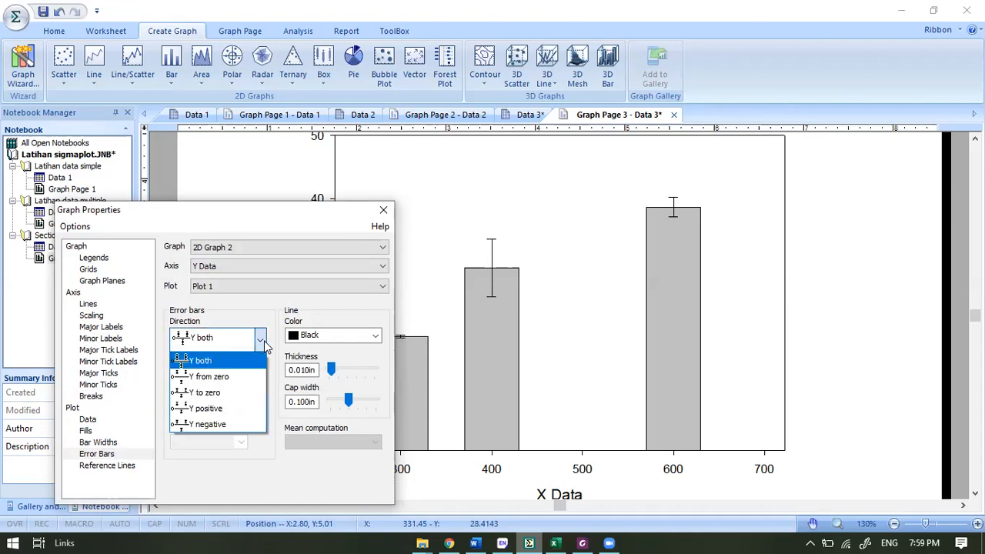
click(206, 365)
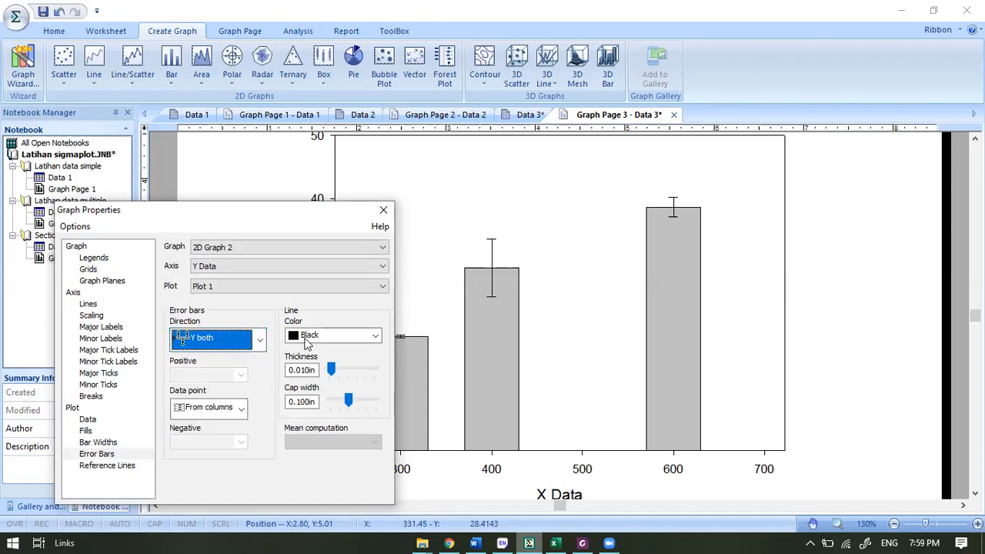
click(384, 212)
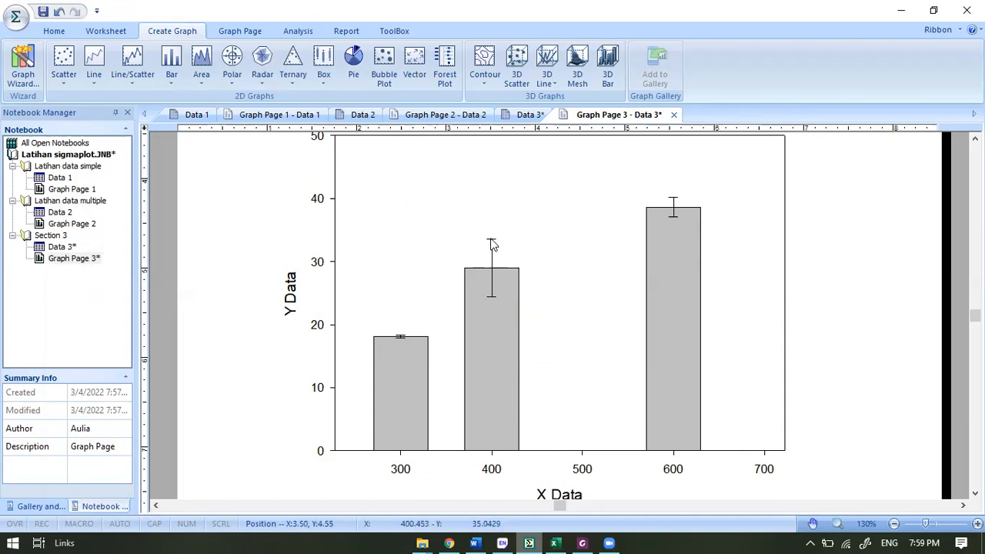
Inspect the two-sided error bars on the 300 and 400 bars and view the available bar graph styles.
mouse_move(493, 245)
mouse_move(491, 305)
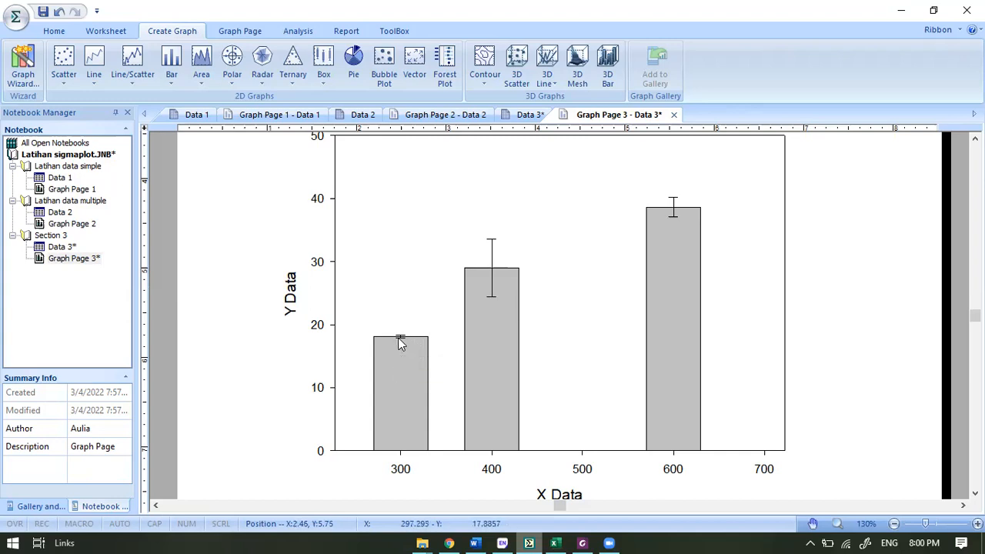
mouse_move(402, 343)
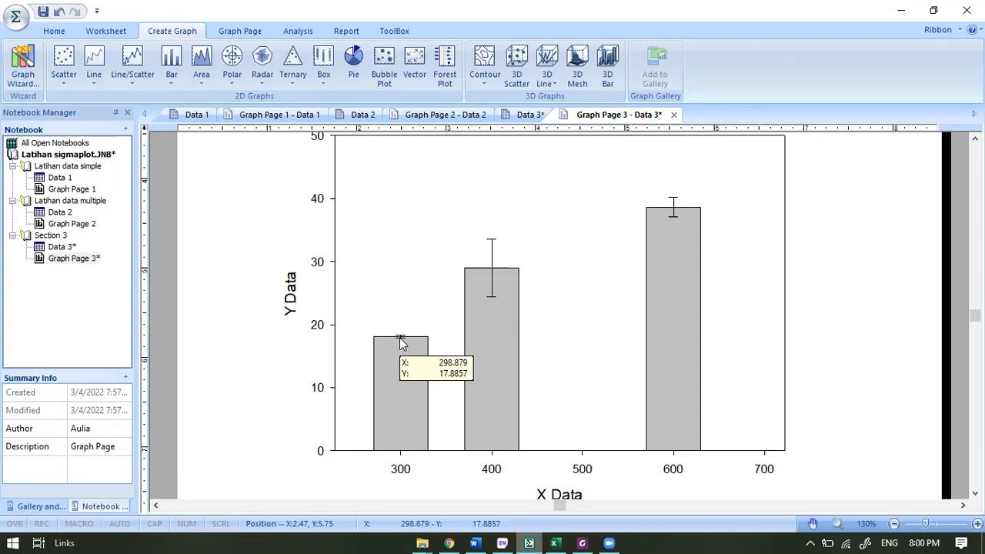
scroll(595, 312, down, 1)
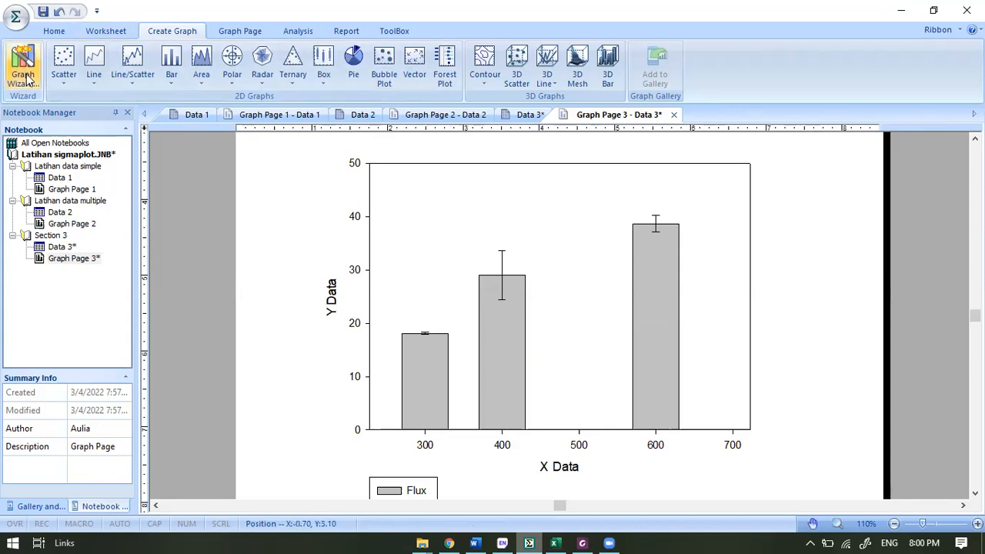
click(172, 77)
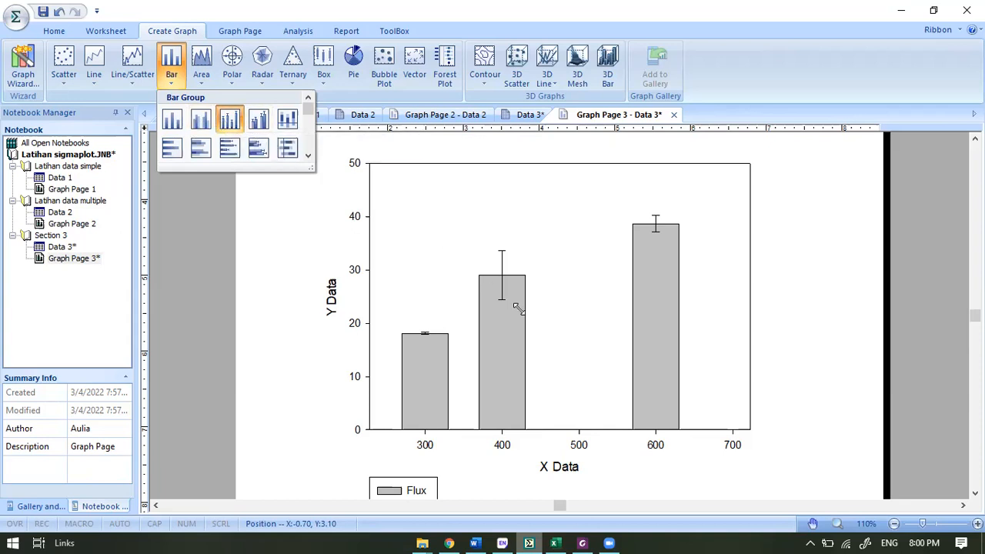
click(600, 340)
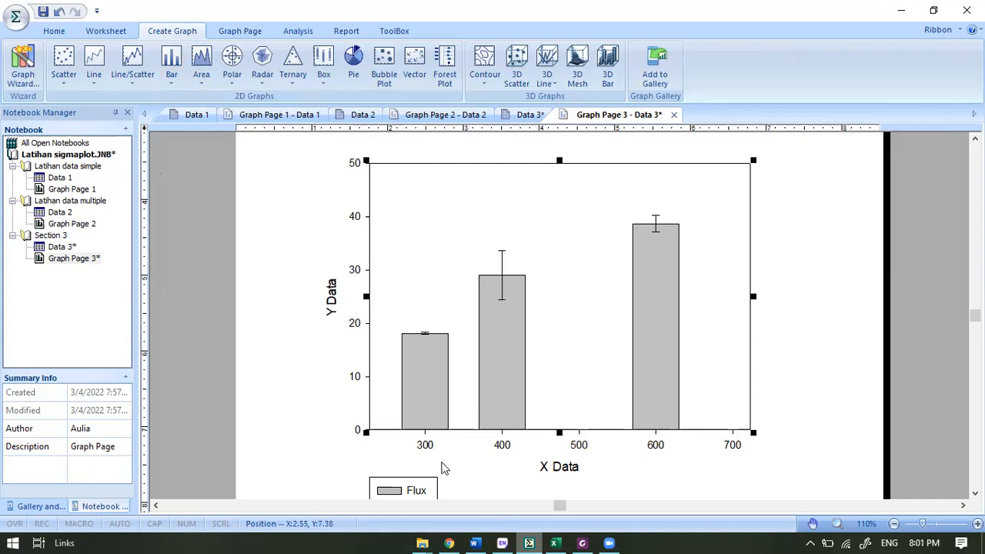
Change the scale type of the graph's X Data axis to Category.
double_click(613, 341)
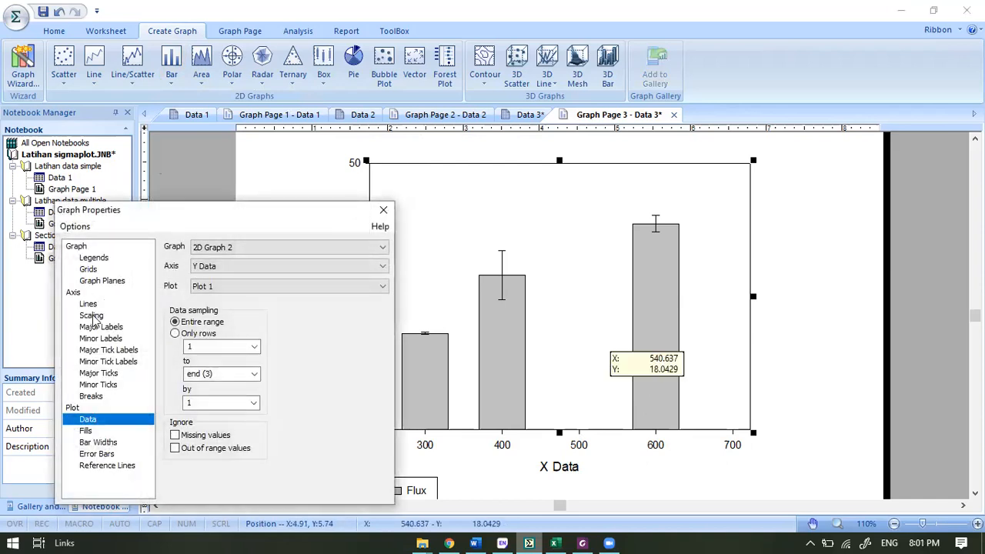
click(91, 315)
click(235, 267)
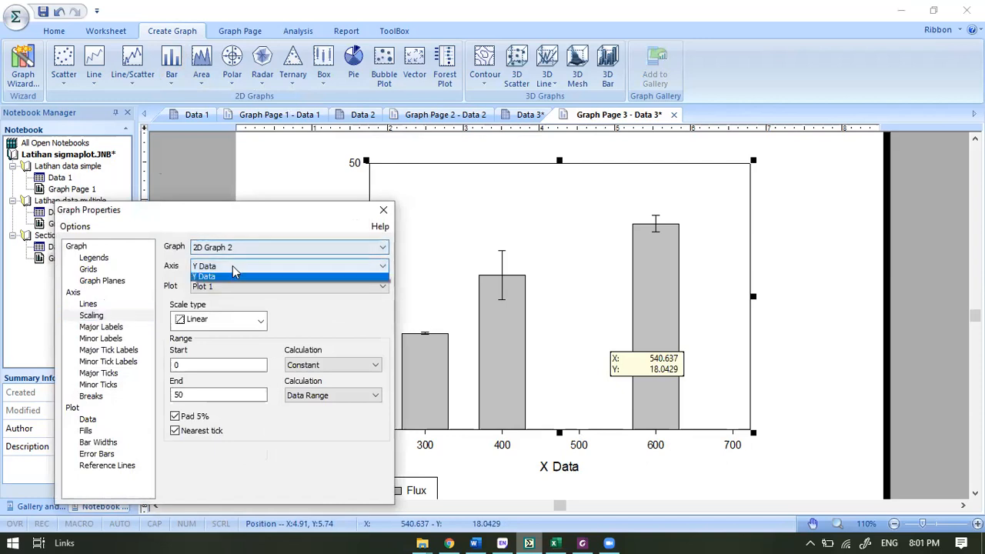
click(219, 280)
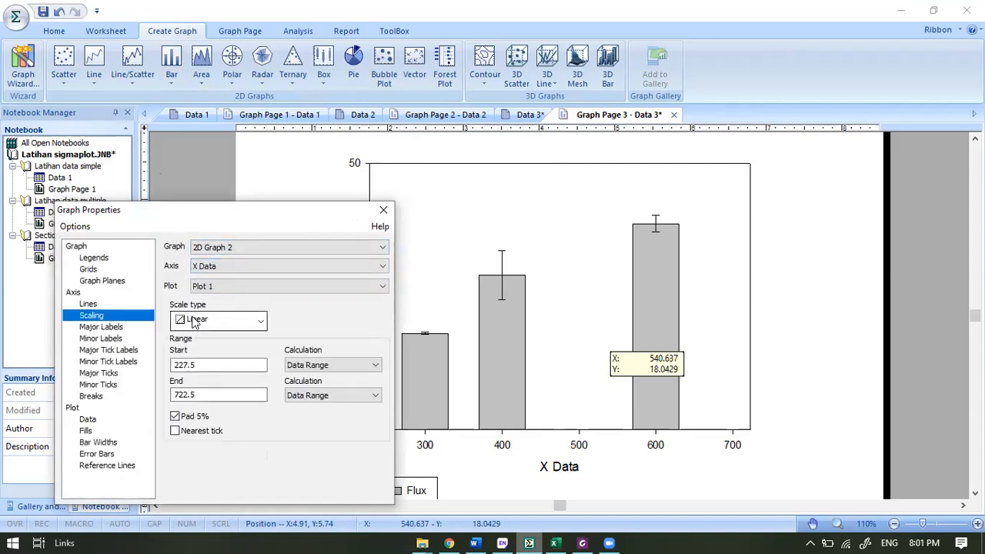
click(194, 320)
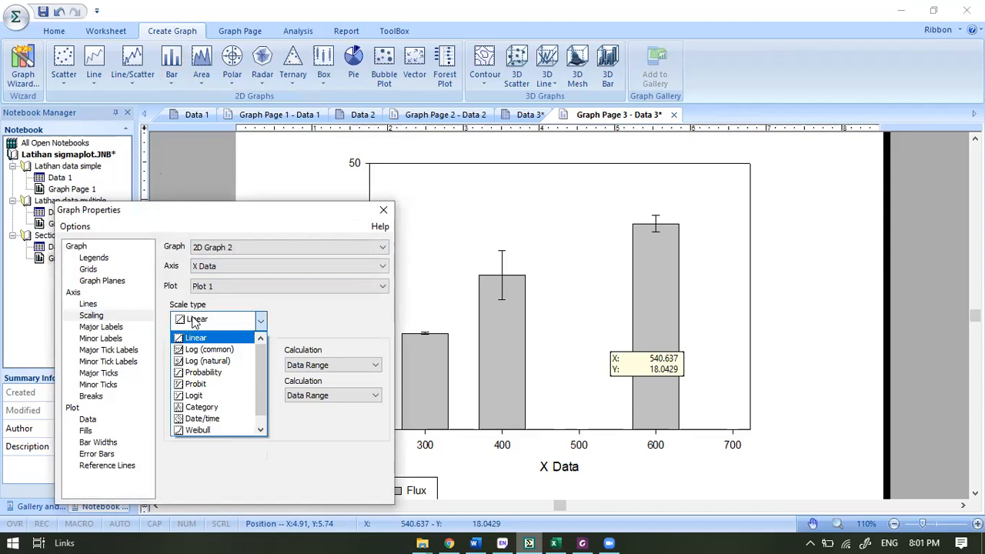
click(197, 407)
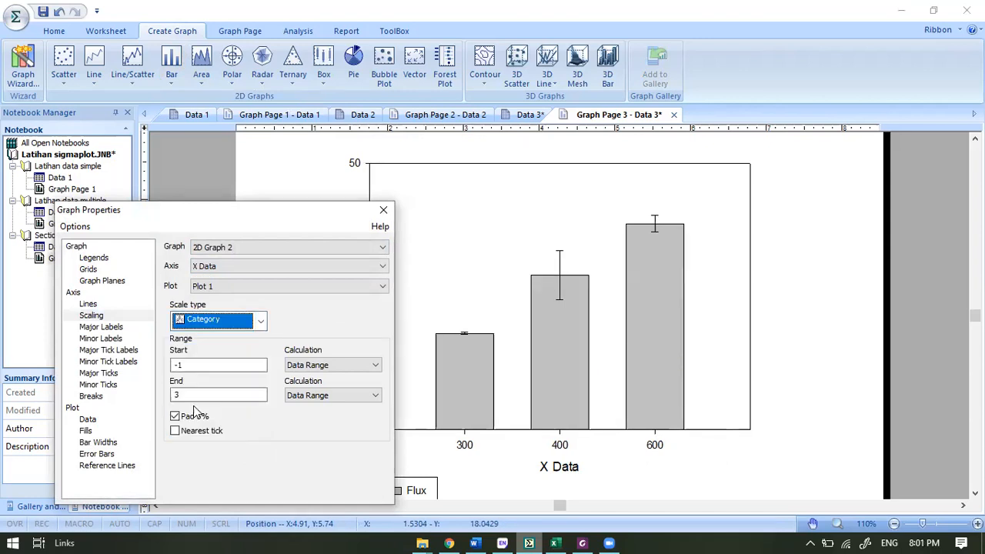
click(383, 210)
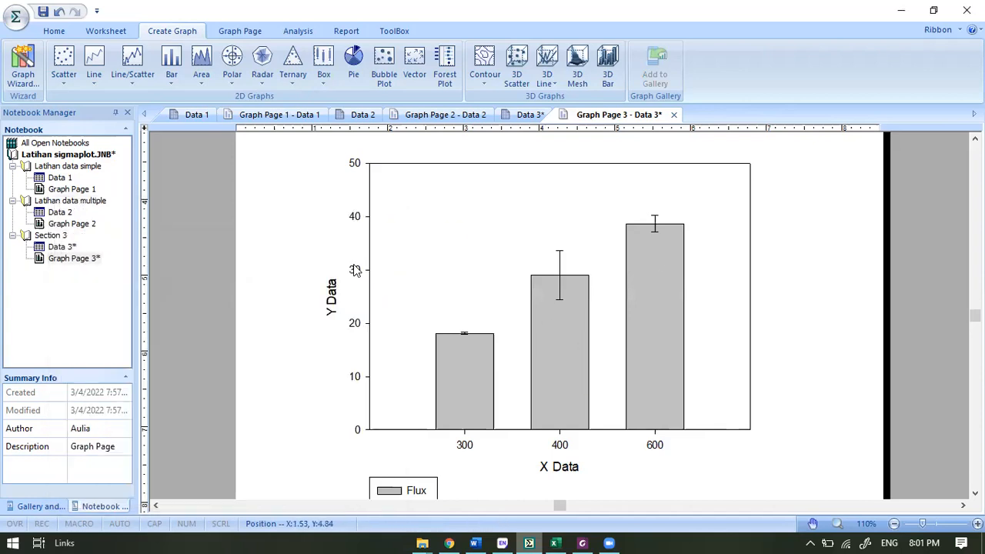
Retitle the graph's Y axis as Flux (kg.m-2.jam-1).
double_click(331, 306)
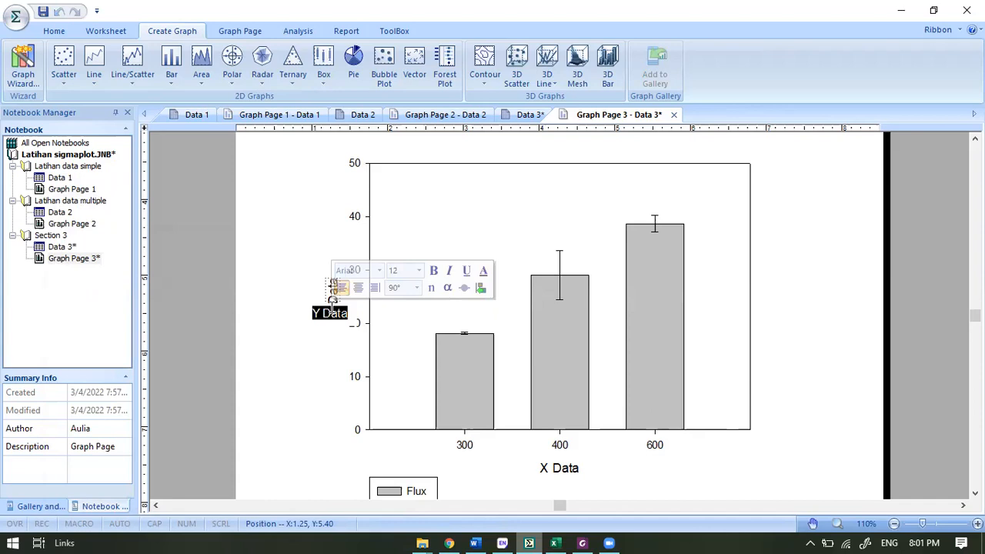
text(Flu)
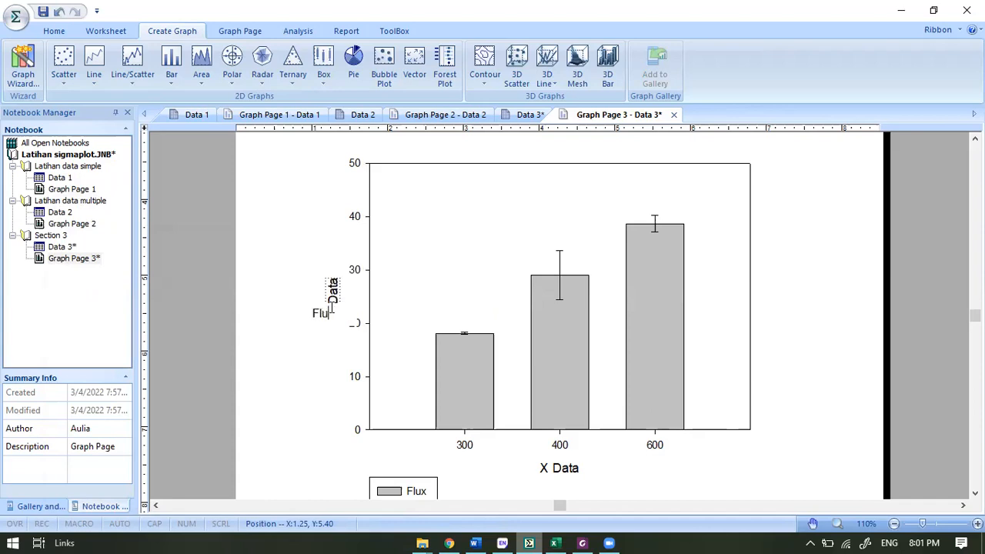
text(x (kg.m-2.jam-)
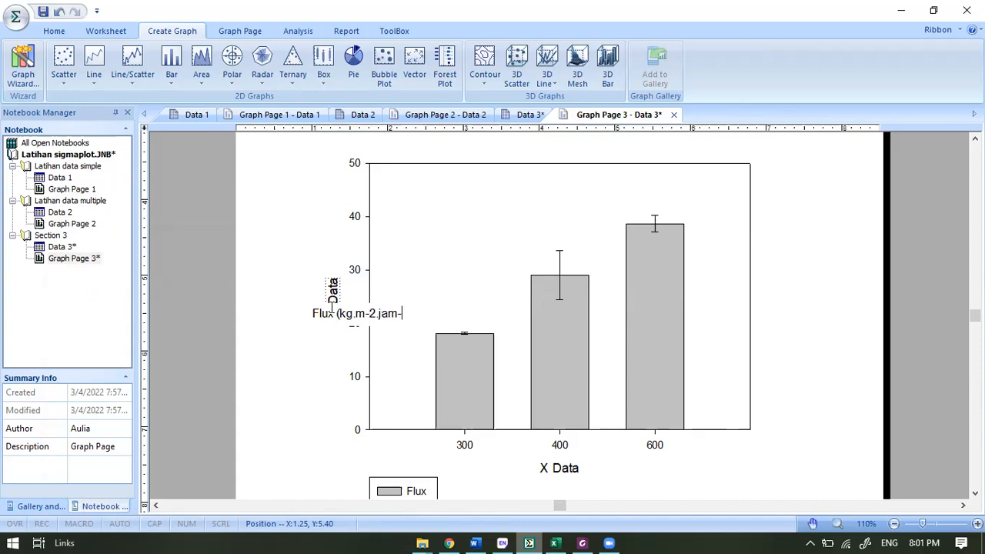
text(1))
key(Left)
key(shift+Left)
key(shift+Left)
click(251, 277)
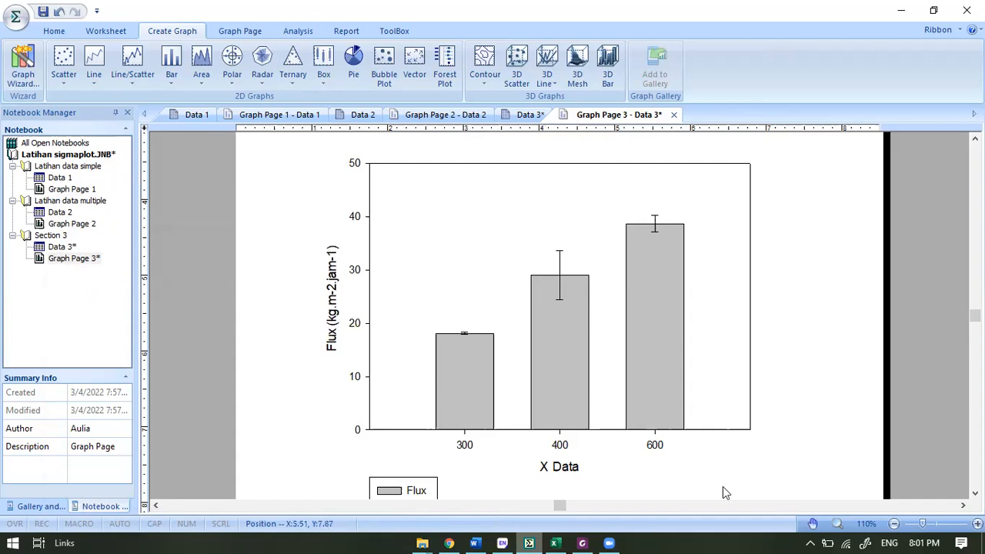
Hide the Flux legend of the bar graph through the legend settings in its graph properties.
click(894, 524)
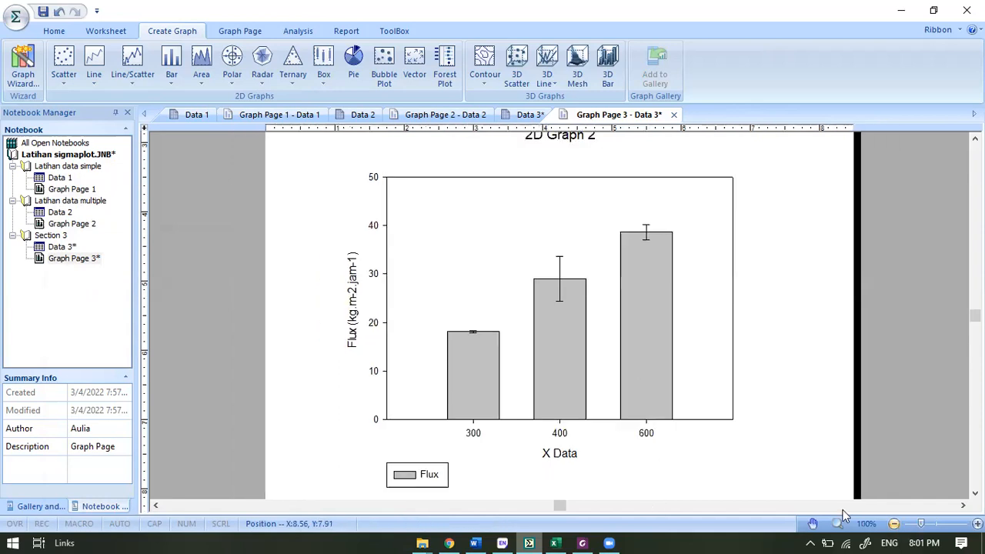
click(438, 478)
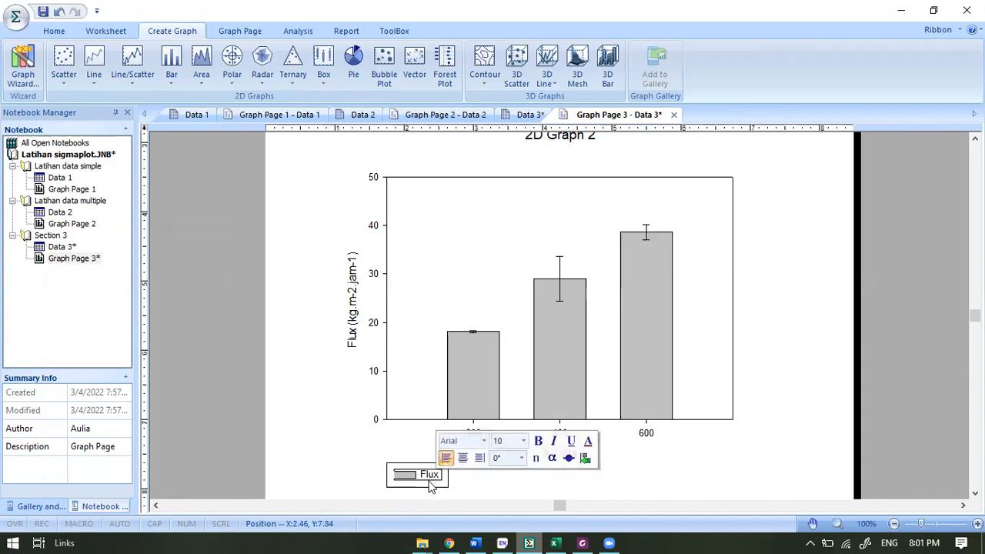
click(436, 490)
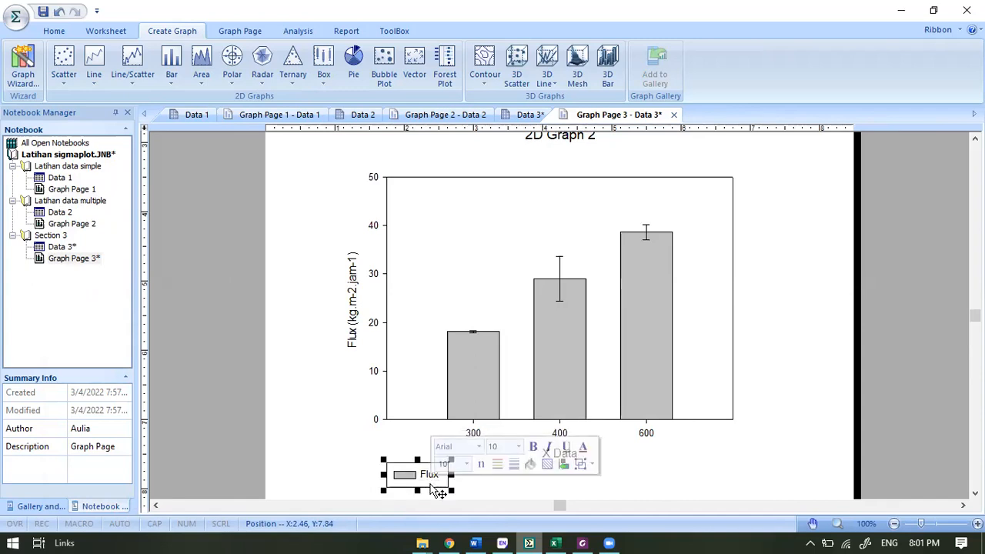
double_click(455, 274)
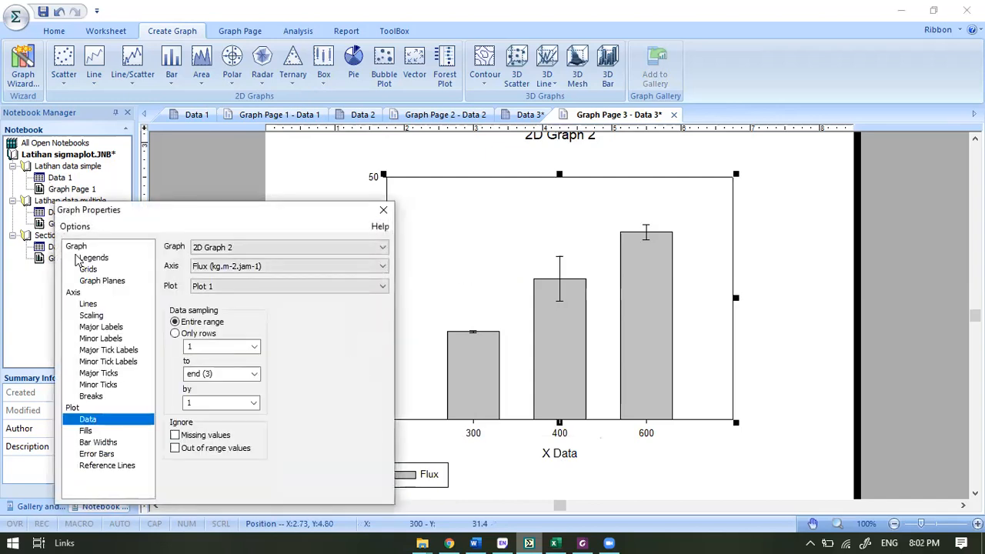
click(92, 258)
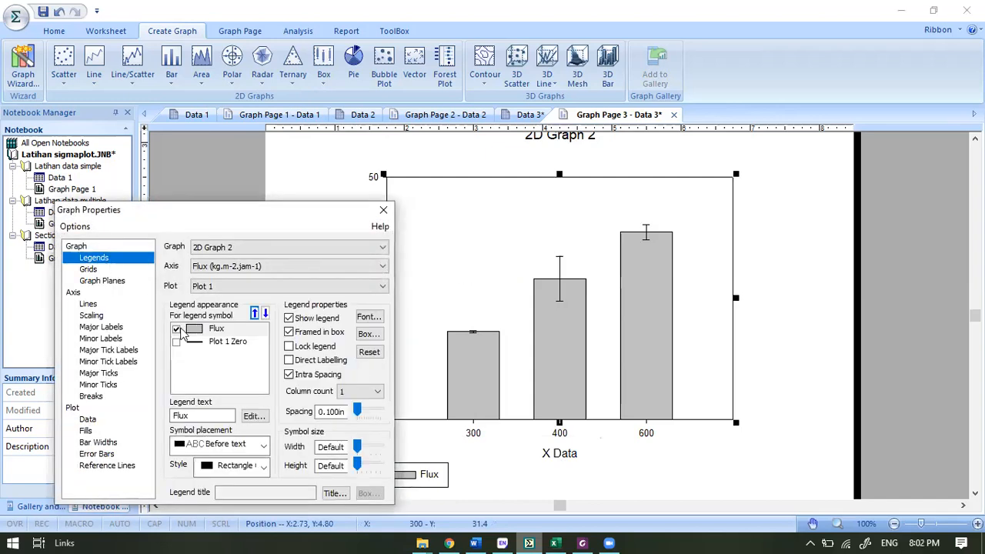
click(290, 319)
click(290, 318)
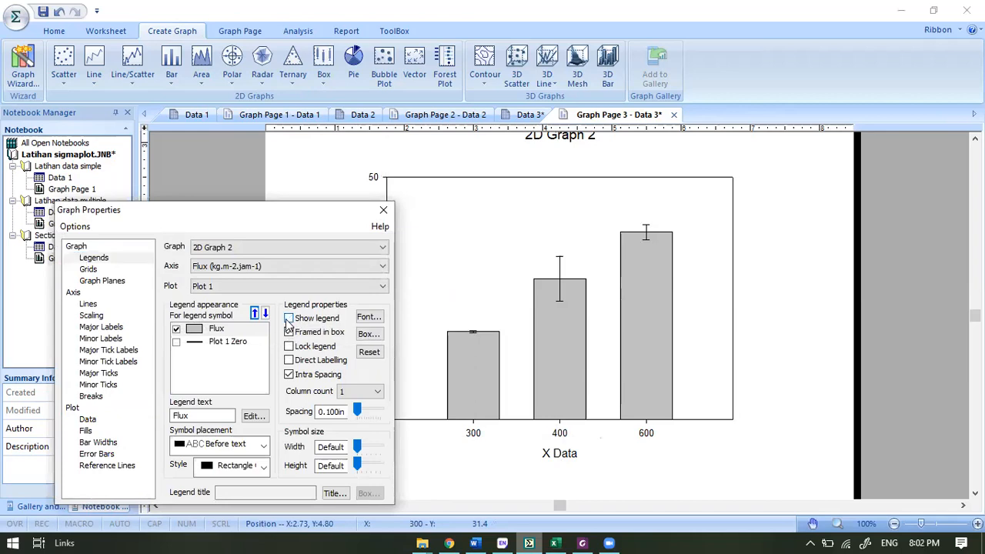
click(383, 210)
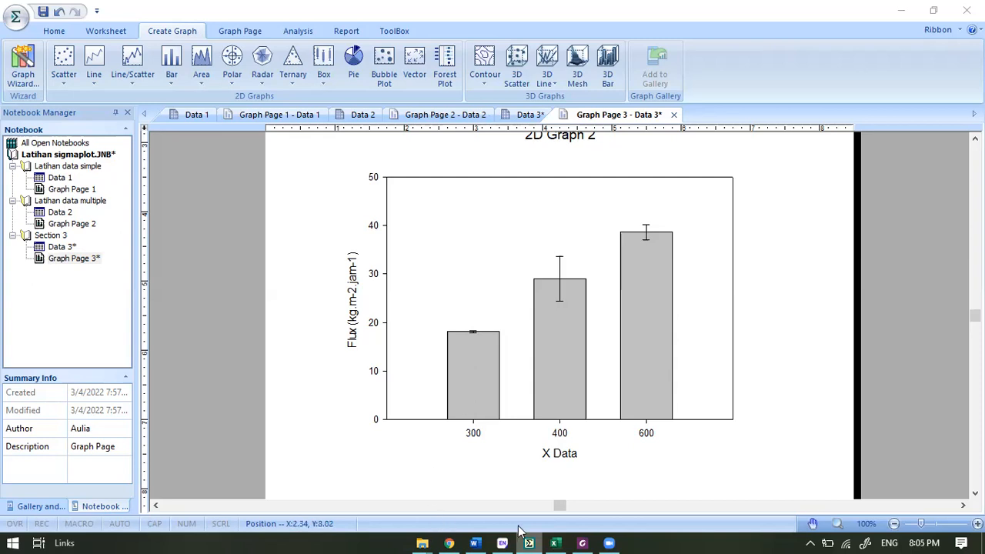
Switch to the Excel workbook and examine the 400 °C row's three replicates and its standard deviation formula.
click(555, 542)
click(131, 350)
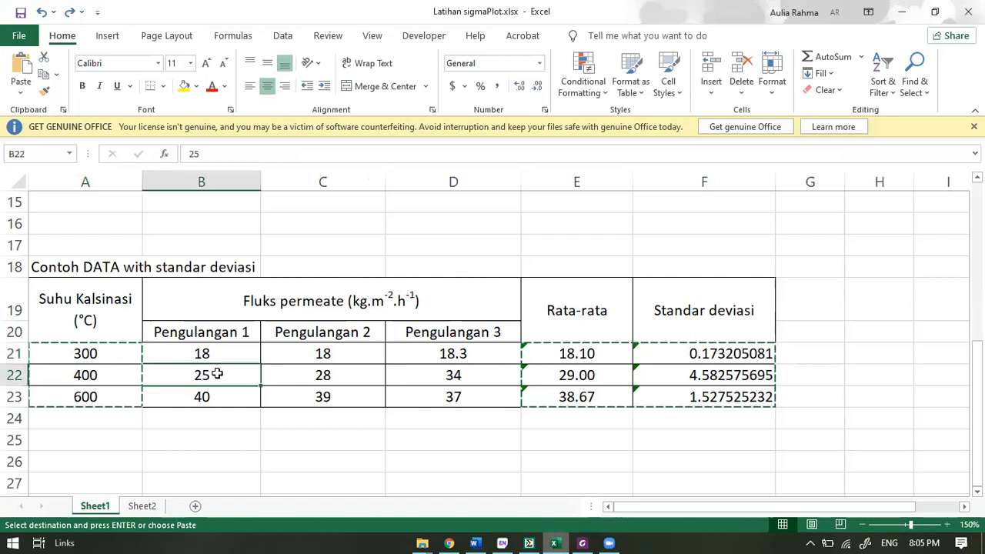
click(323, 372)
click(450, 373)
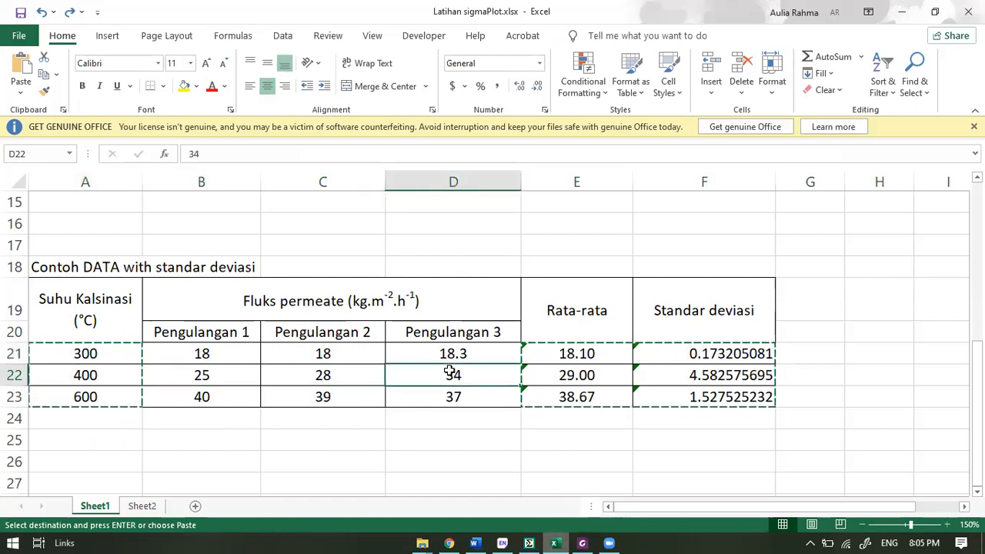
click(704, 380)
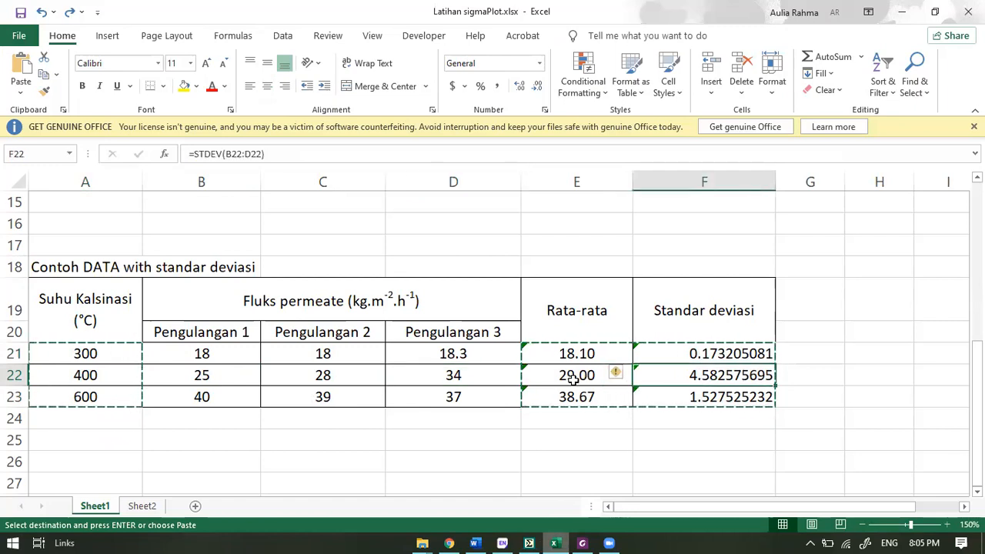
Try clearing the Pengulangan 3 value of the 400 °C row, check the row's standard deviation formula, and undo the deletion.
click(476, 377)
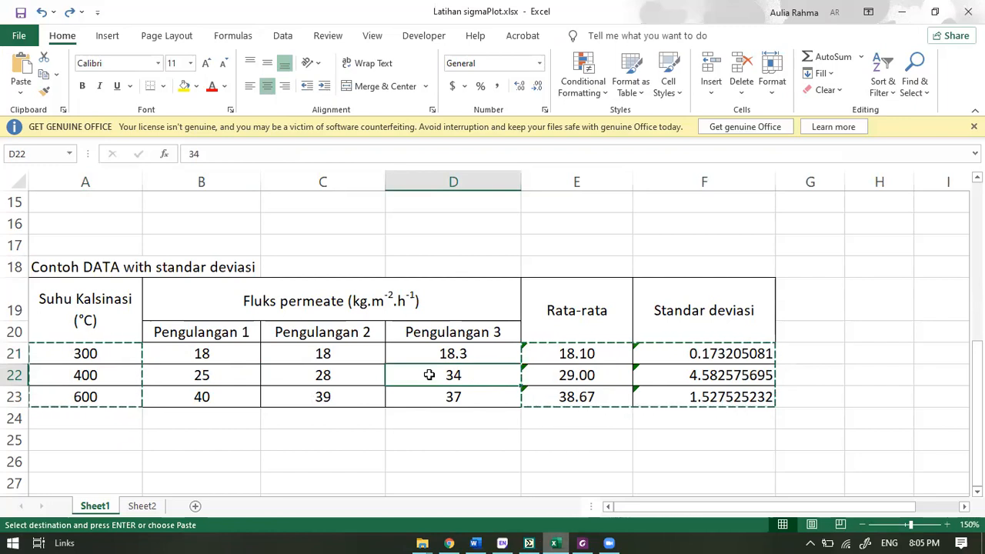
key(Delete)
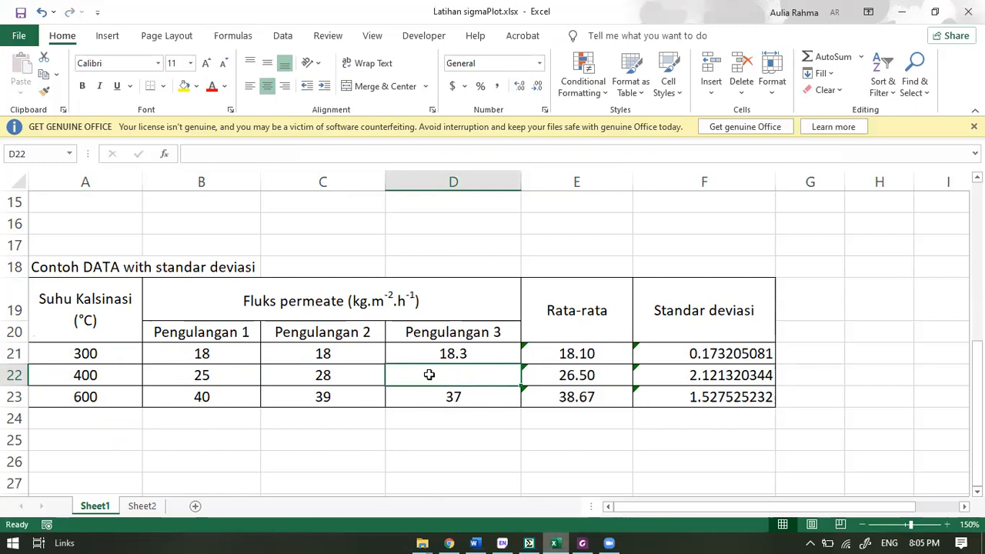
click(695, 374)
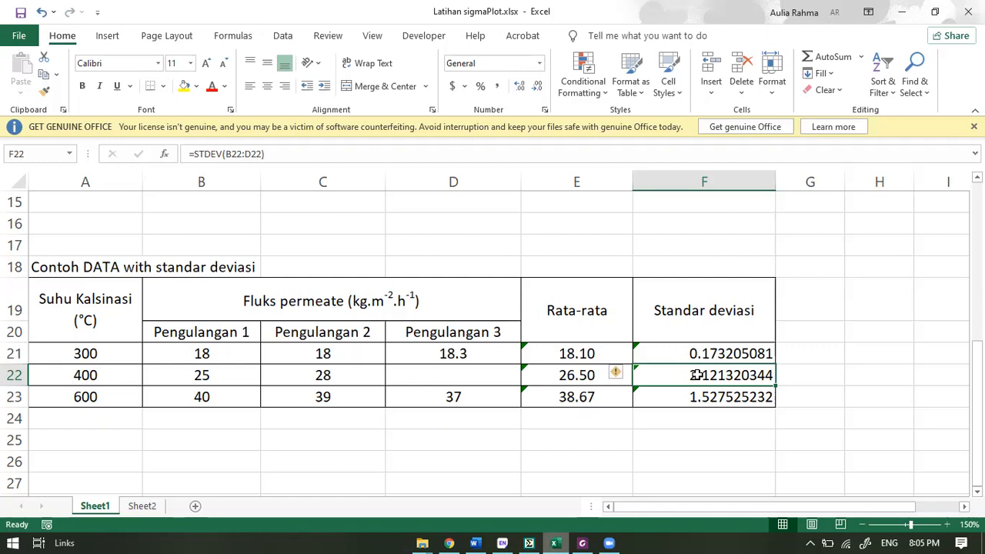
key(ctrl+z)
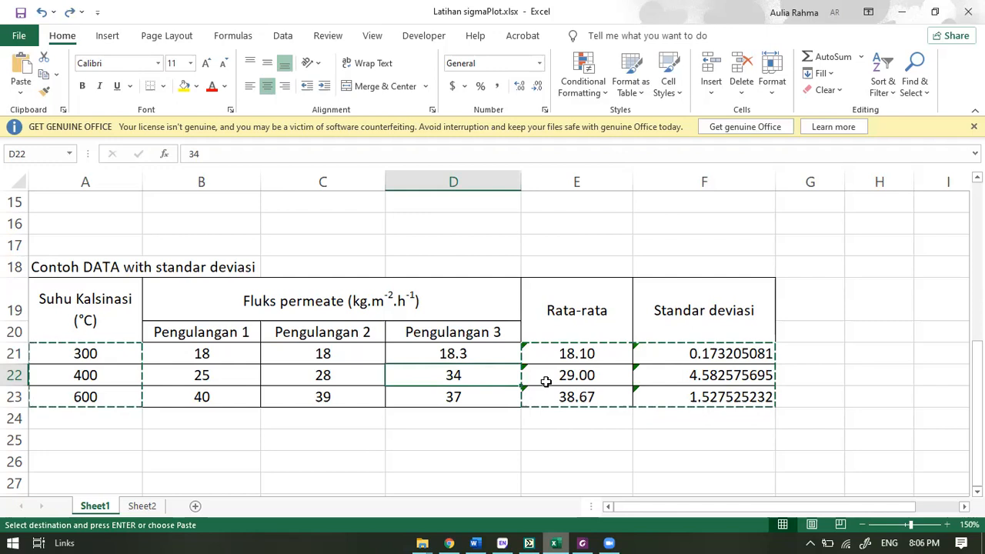
click(325, 377)
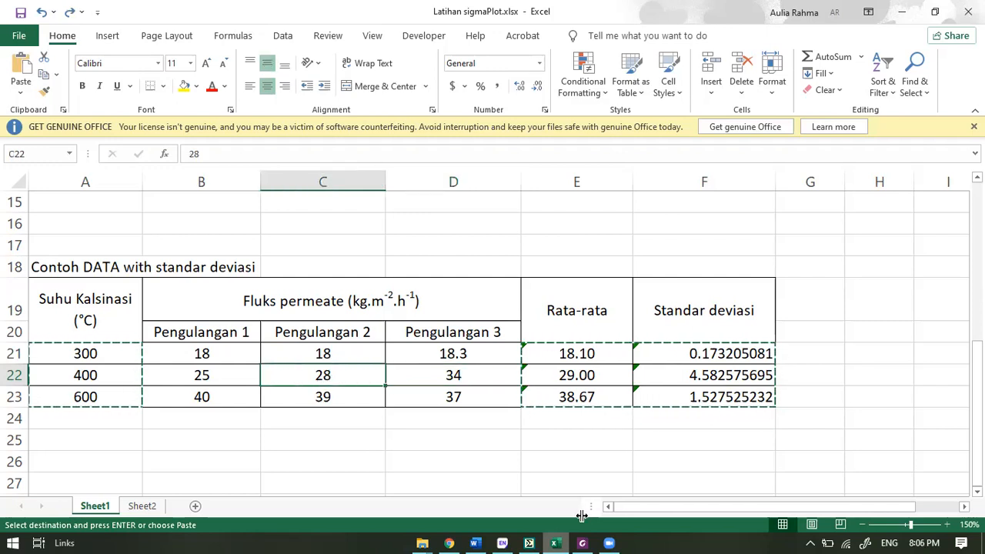
Switch back to SigmaPlot and inspect the error bars on the 400 and 600 bars.
click(529, 543)
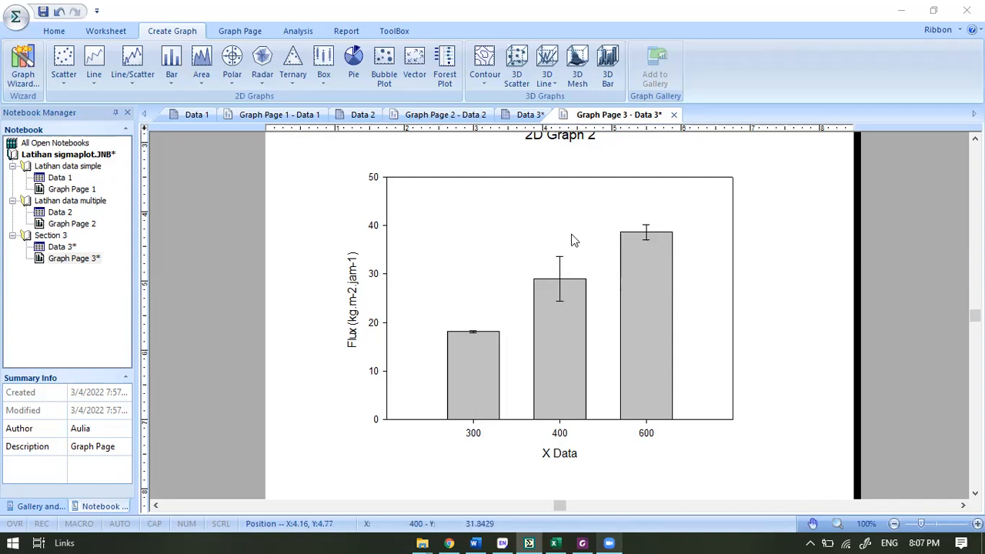
mouse_move(573, 240)
mouse_move(644, 234)
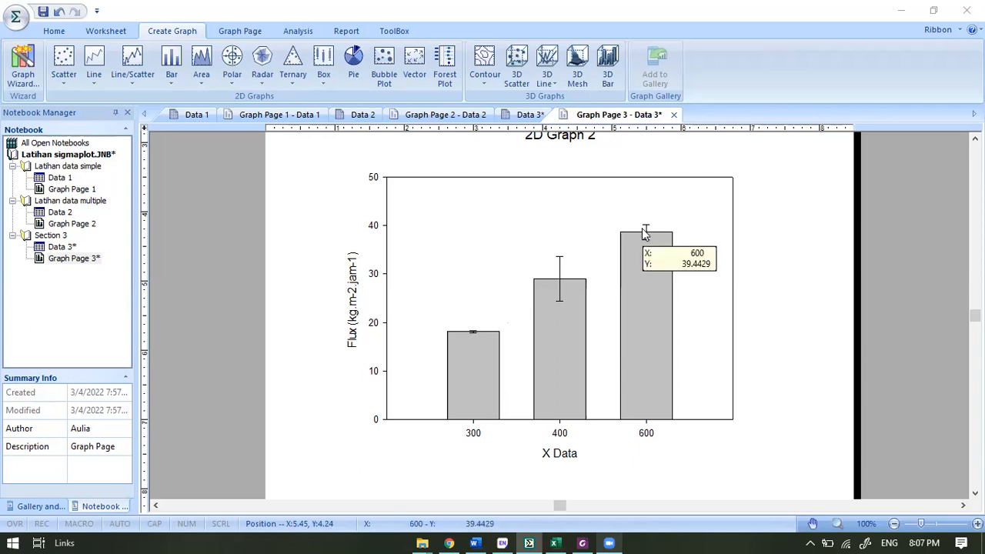
Compare the standard deviations and replicate values of the three temperatures in the Excel workbook, and return to the SigmaPlot graph.
click(554, 543)
click(726, 357)
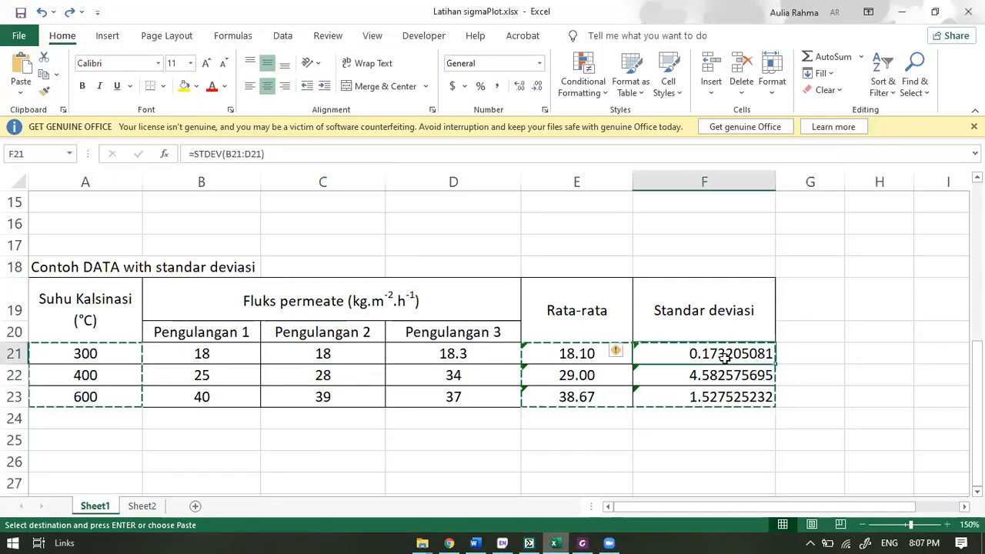
key(Escape)
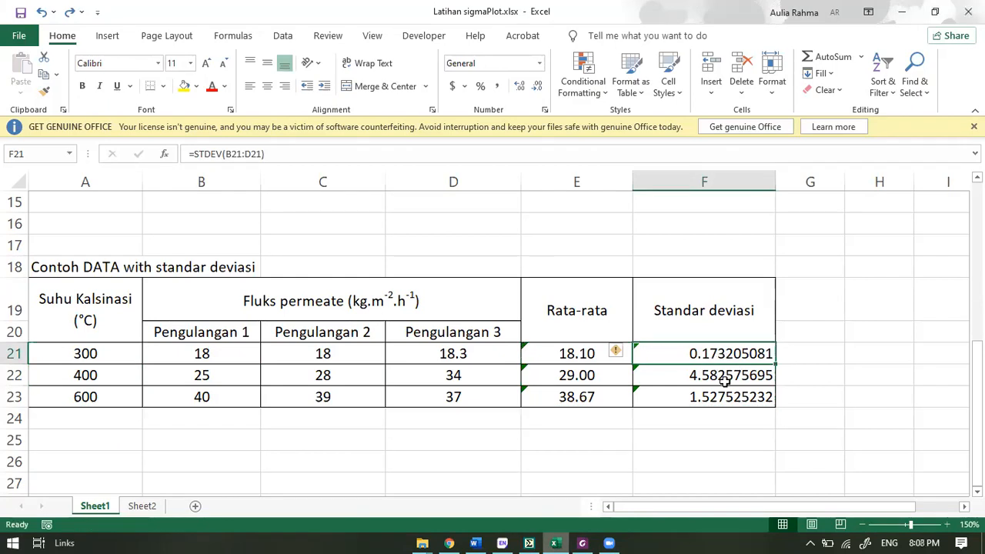
click(689, 385)
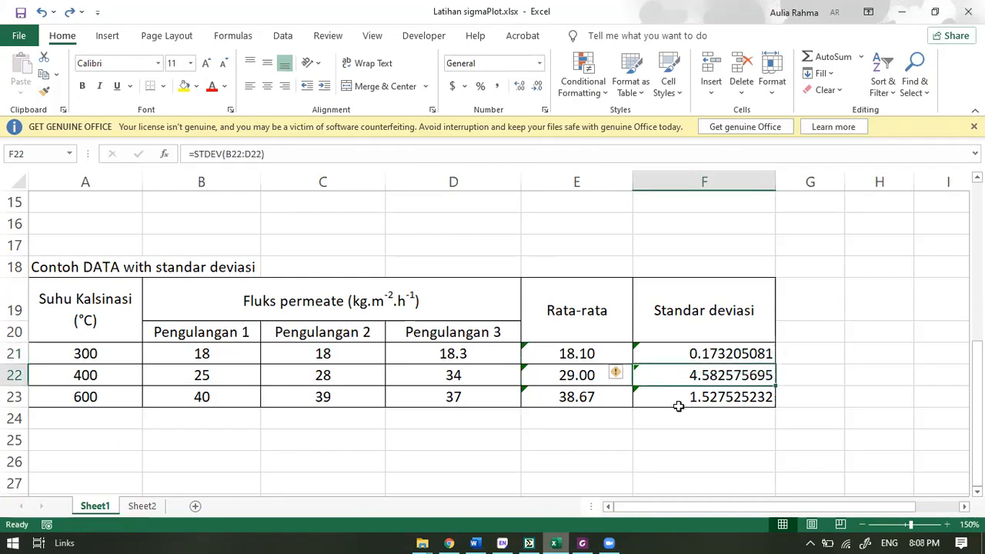
click(679, 406)
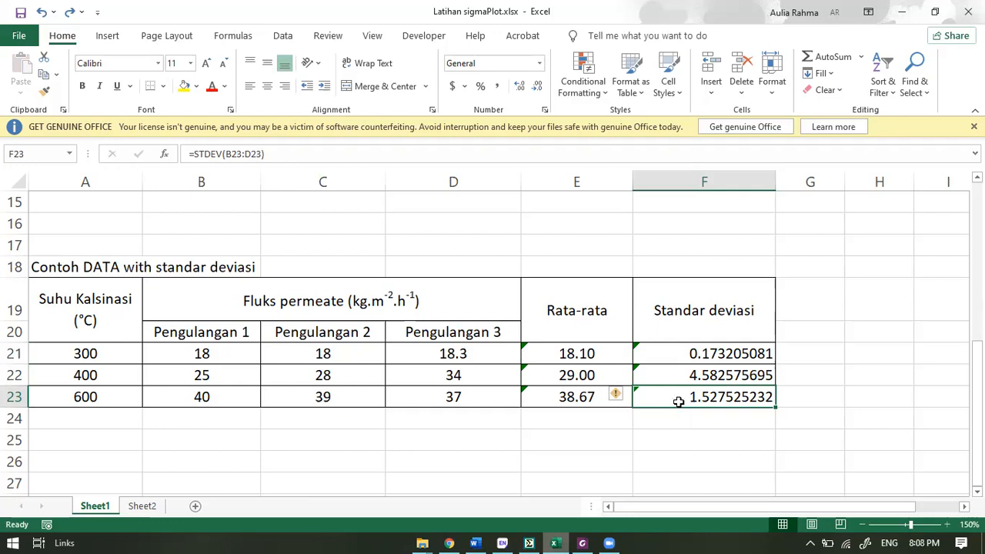
click(692, 373)
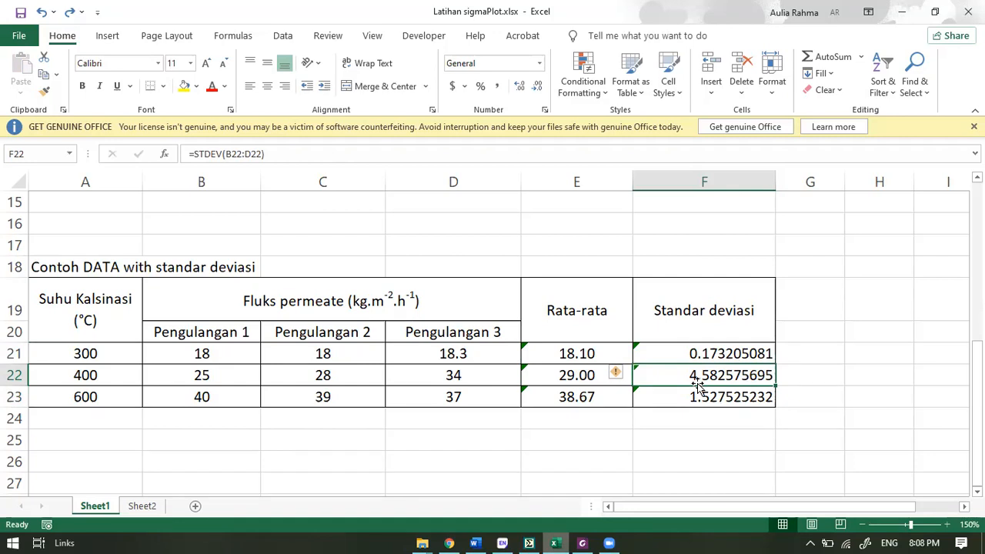
click(200, 387)
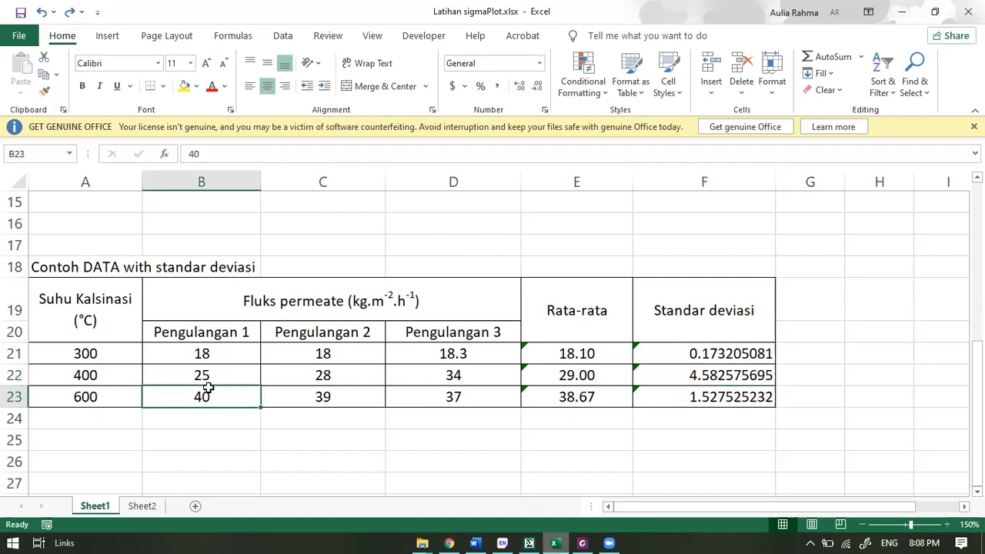
click(471, 380)
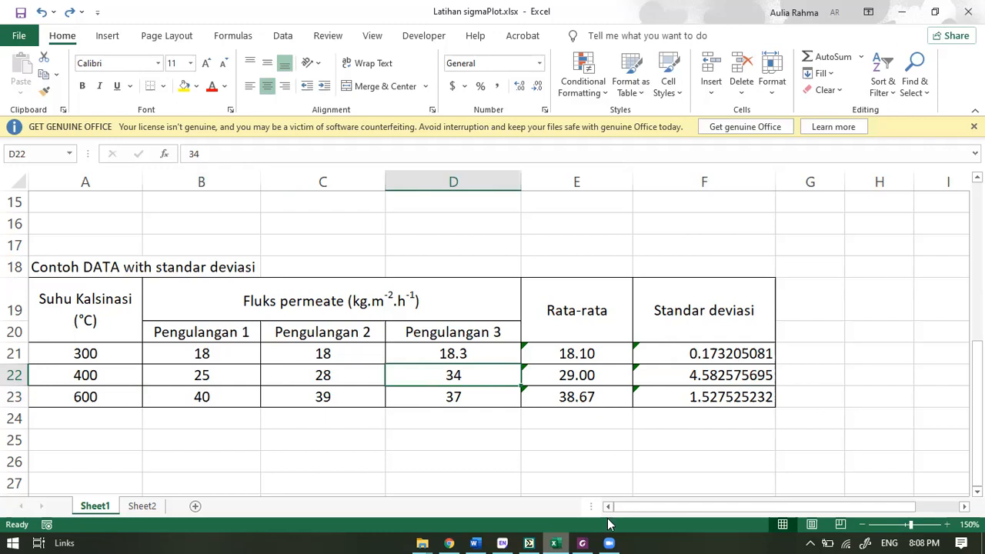
click(529, 542)
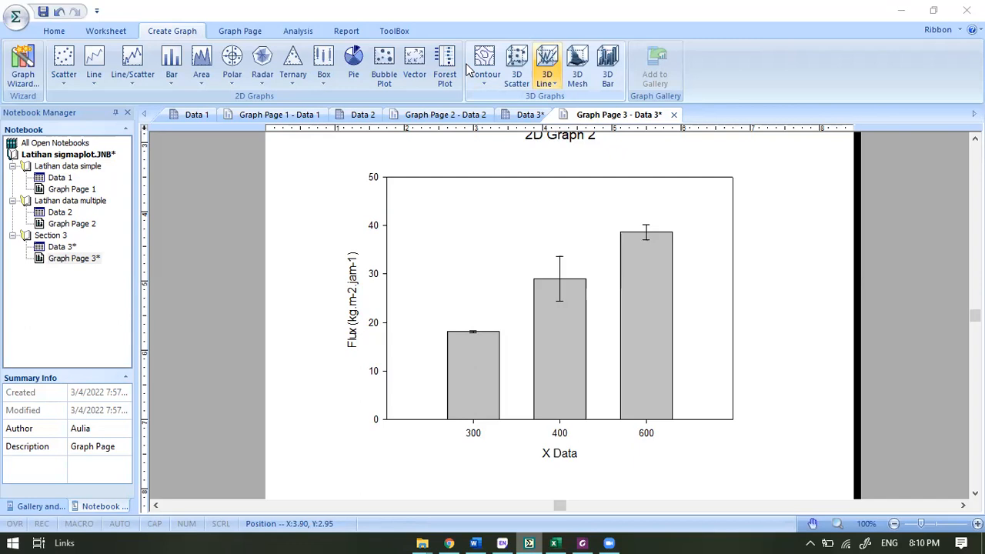
key(XF86AudioLowerVolume)
key(XF86AudioLowerVolume)
key(XF86AudioLowerVolume)
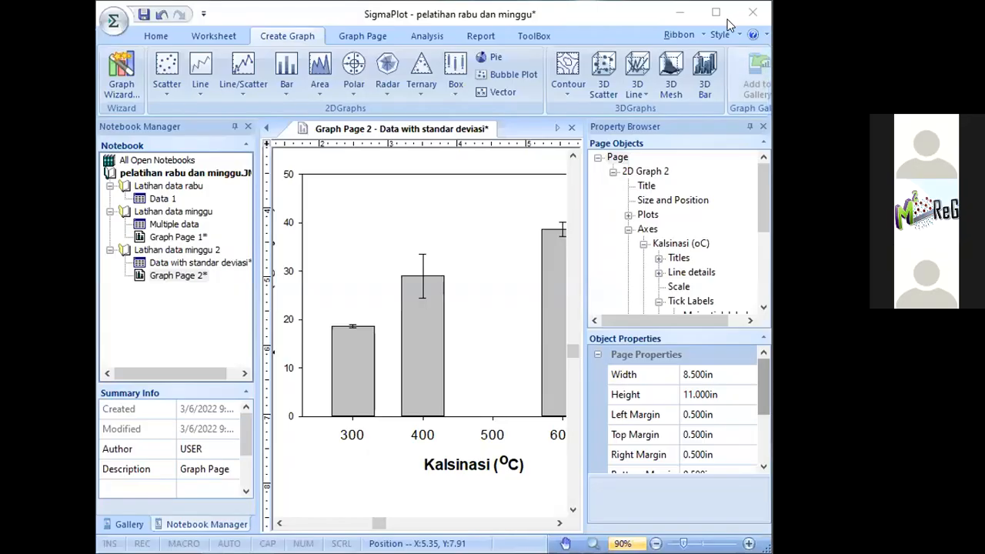
Maximize the SigmaPlot window showing the standard deviation graph on Graph Page 2 and widen its Property Browser.
click(718, 13)
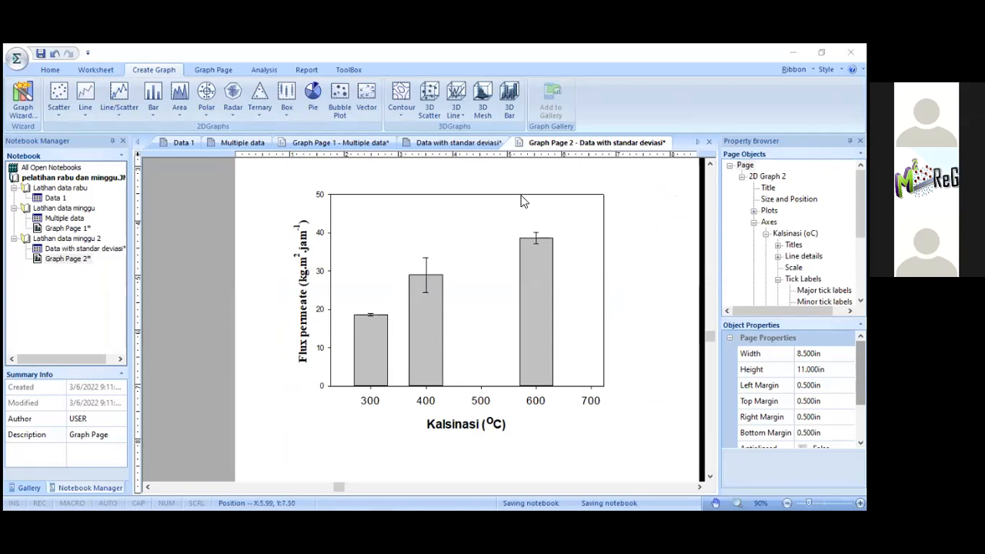
click(63, 260)
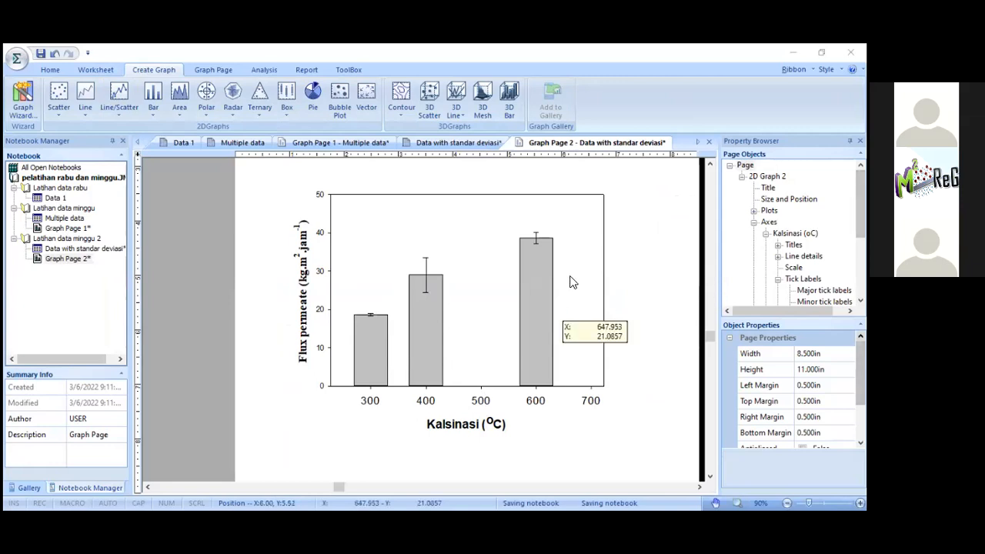
right_click(493, 296)
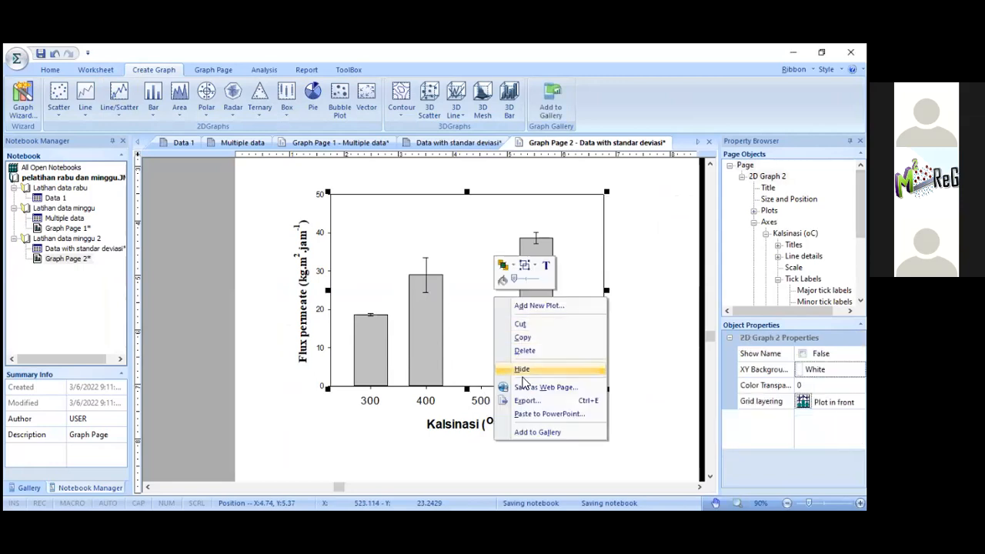
key(Escape)
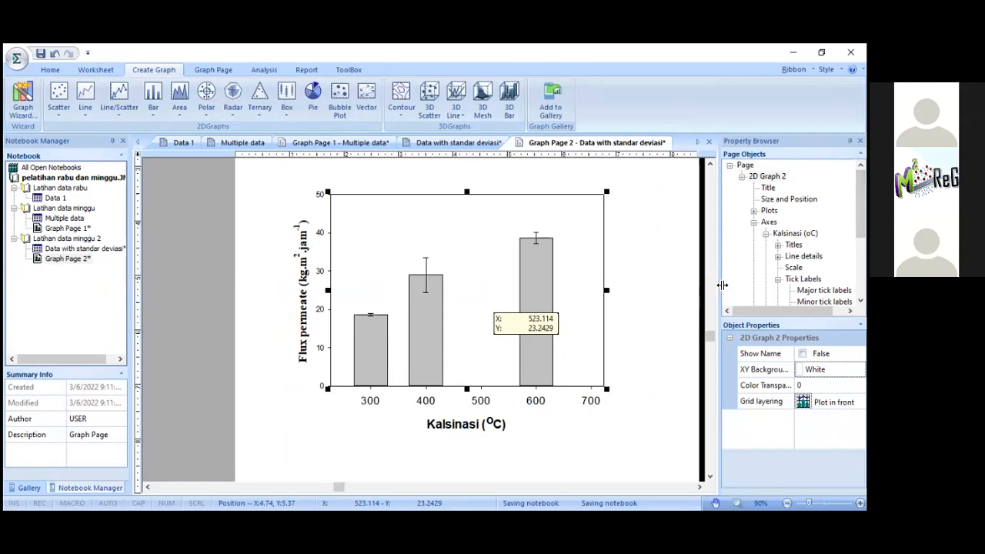
drag(722, 285, 675, 286)
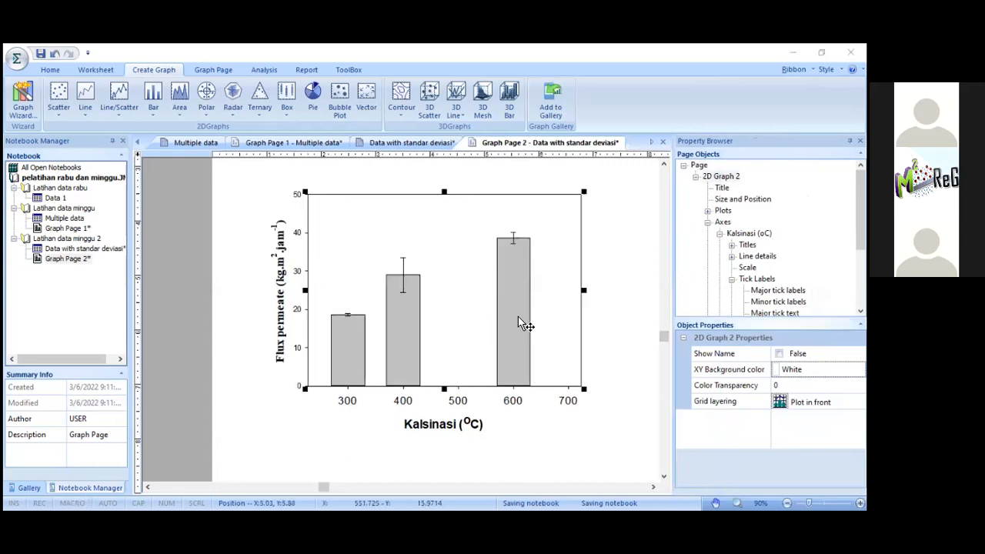
Examine the Kalsinasi axis's scale properties and the available scale types, keeping the type at Linear.
click(421, 321)
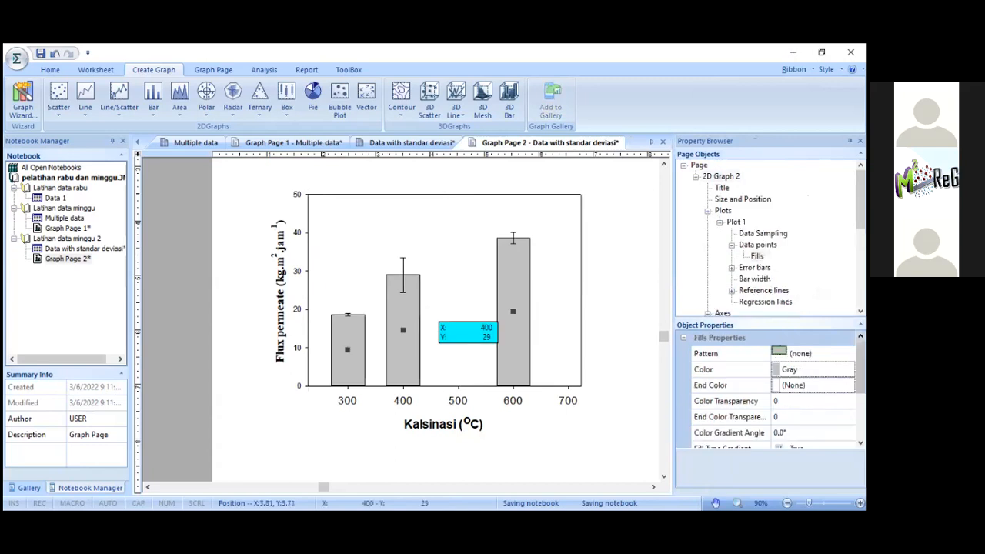
click(486, 370)
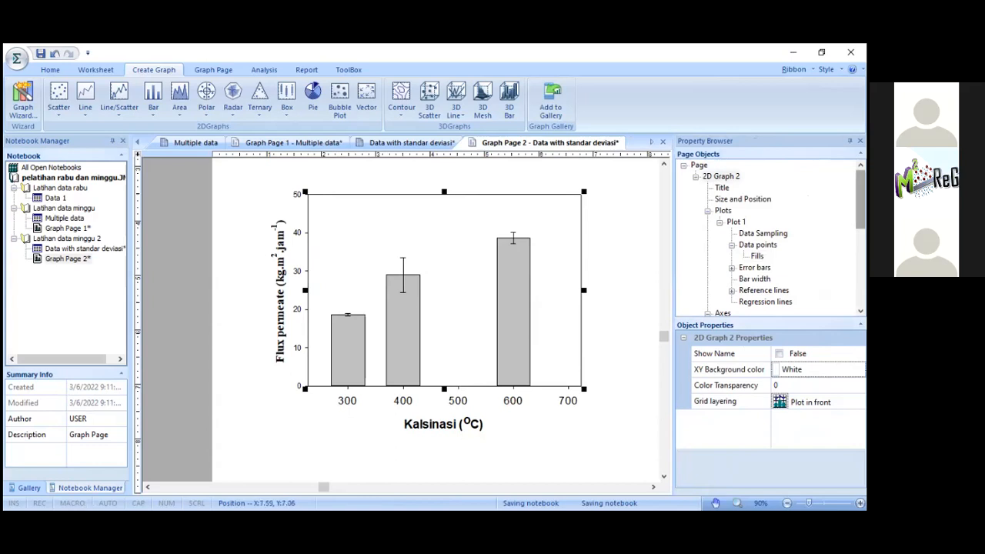
scroll(769, 239, down, 2)
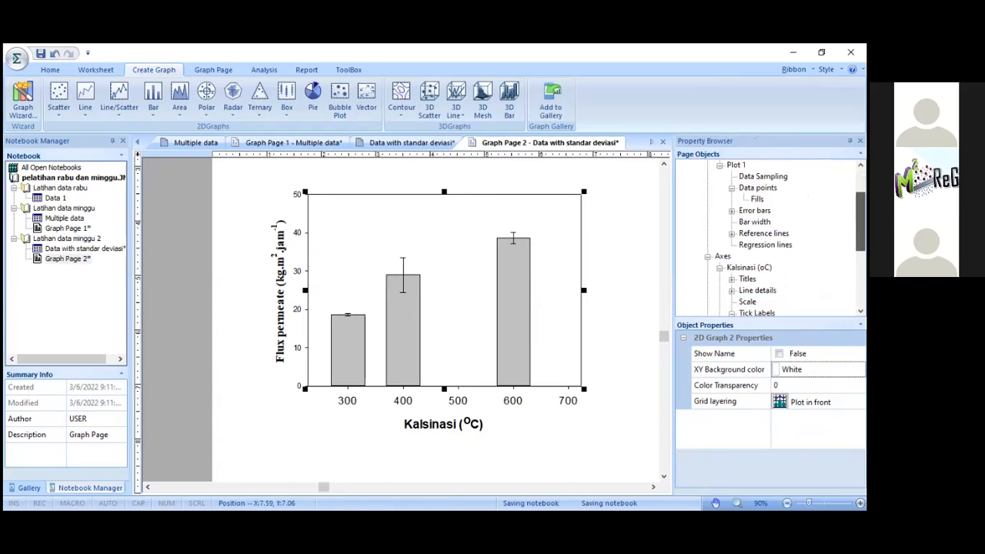
scroll(770, 238, down, 4)
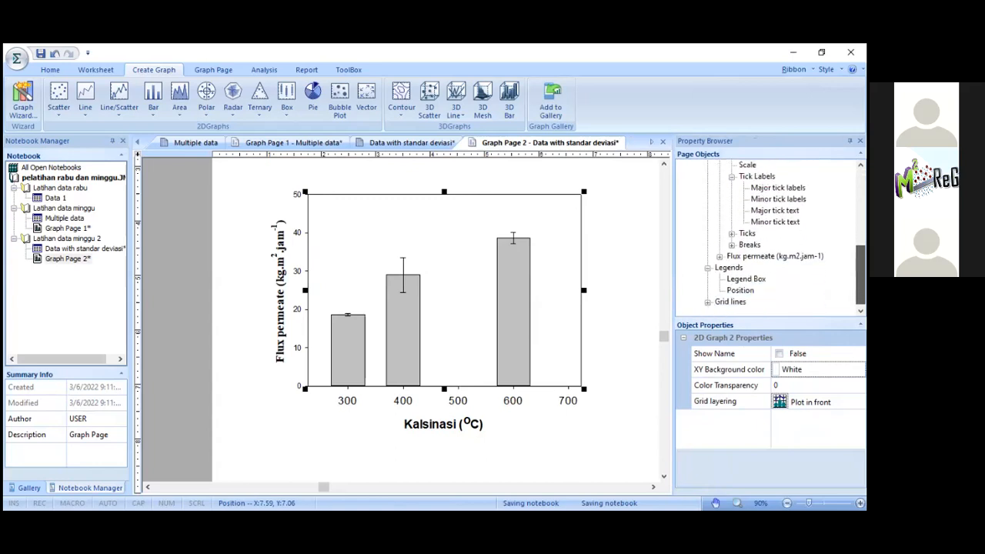
scroll(769, 238, up, 2)
click(747, 210)
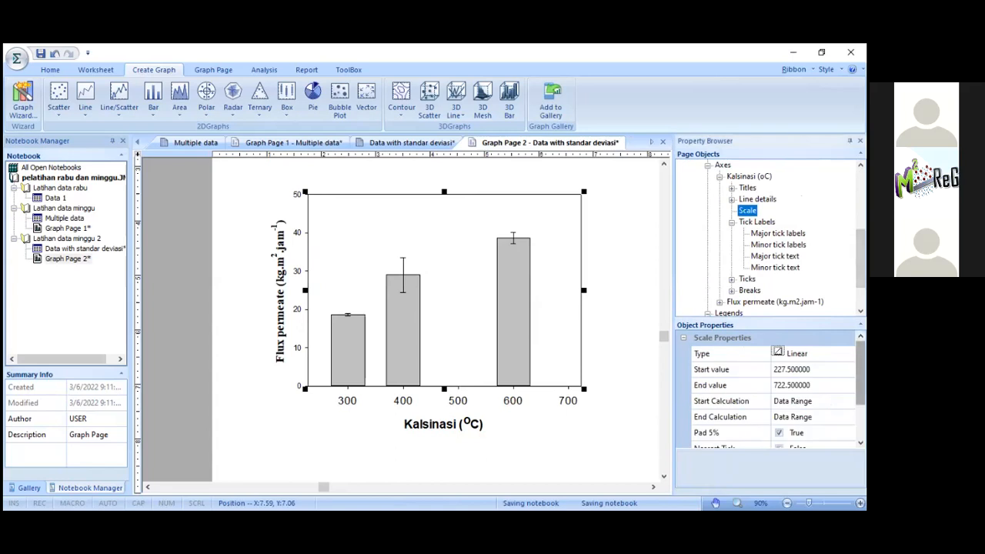
click(808, 354)
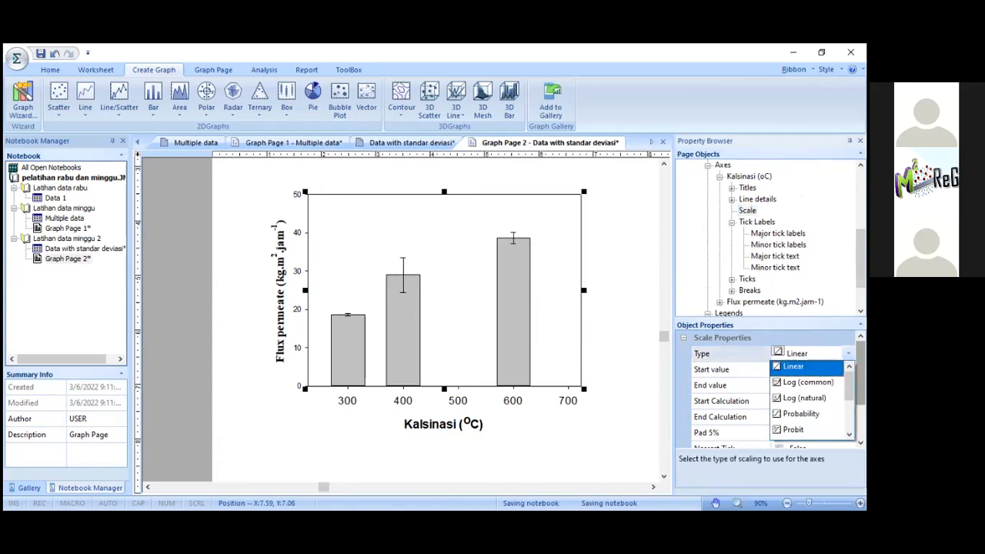
key(Escape)
key(alt+Down)
key(Escape)
click(542, 431)
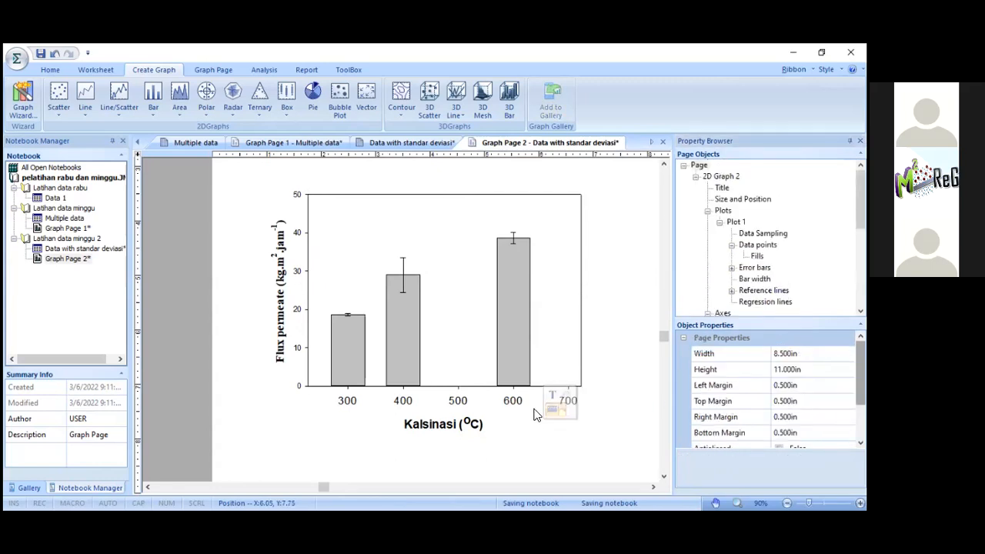
Examine the properties of the Kalsinasi axis's major tick labels and look through the graph's axis objects.
click(514, 403)
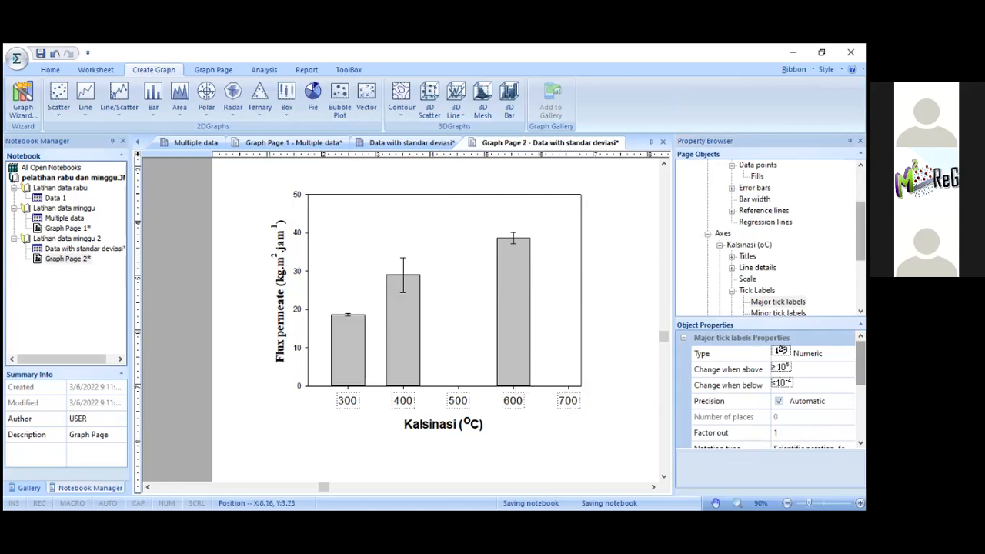
click(724, 233)
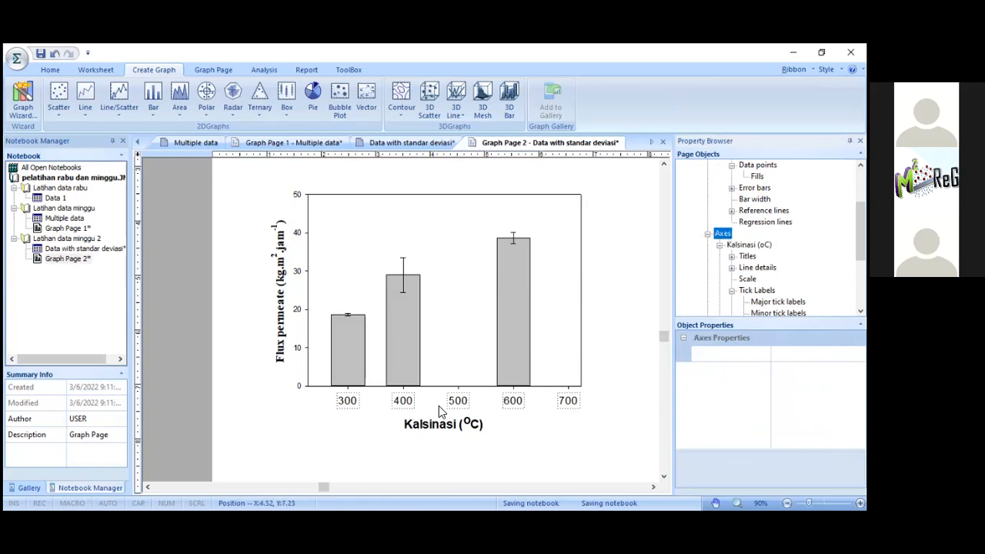
click(458, 401)
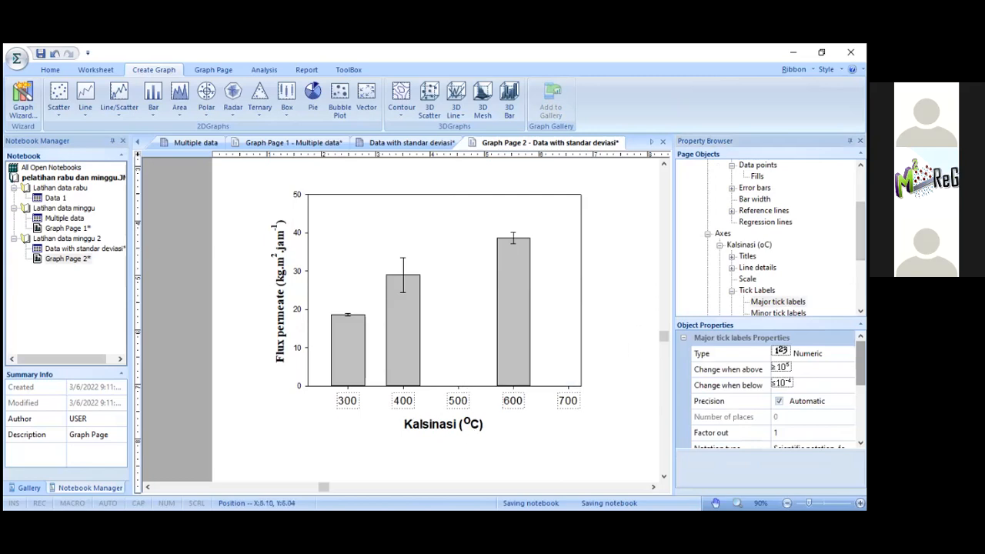
scroll(768, 238, down, 2)
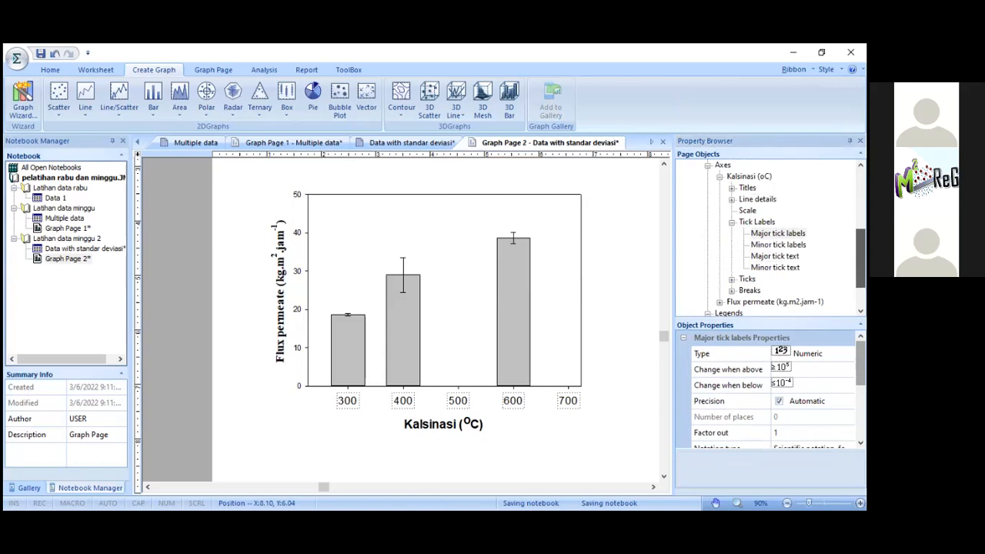
scroll(768, 239, up, 2)
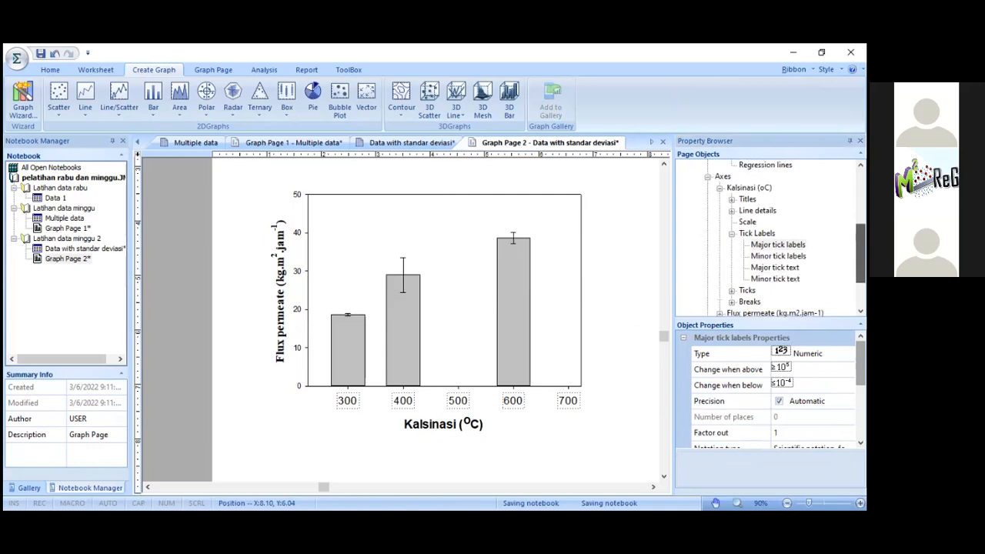
scroll(770, 238, up, 4)
scroll(770, 239, down, 5)
scroll(769, 239, down, 2)
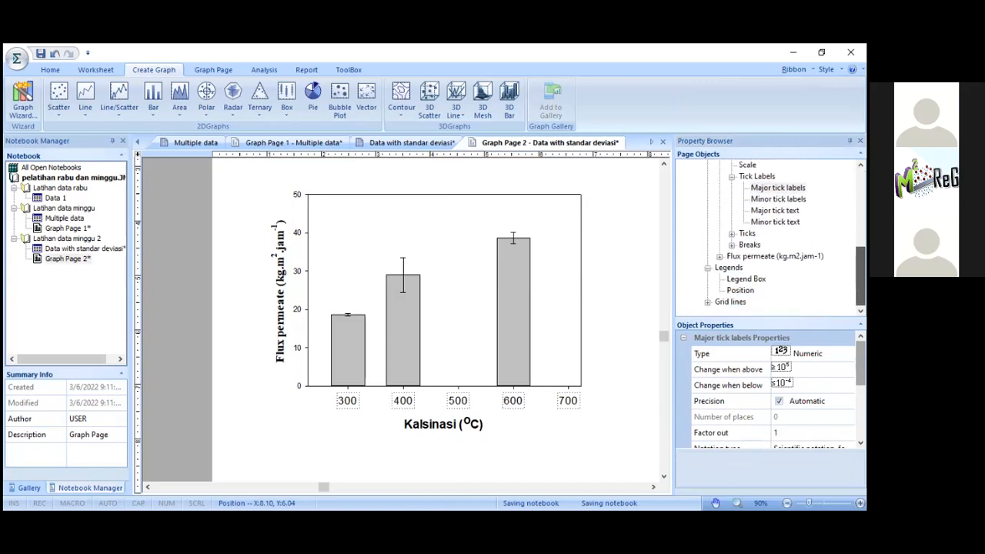
Select the whole graph and look through the Kalsinasi axis's title, line and tick label objects.
click(460, 275)
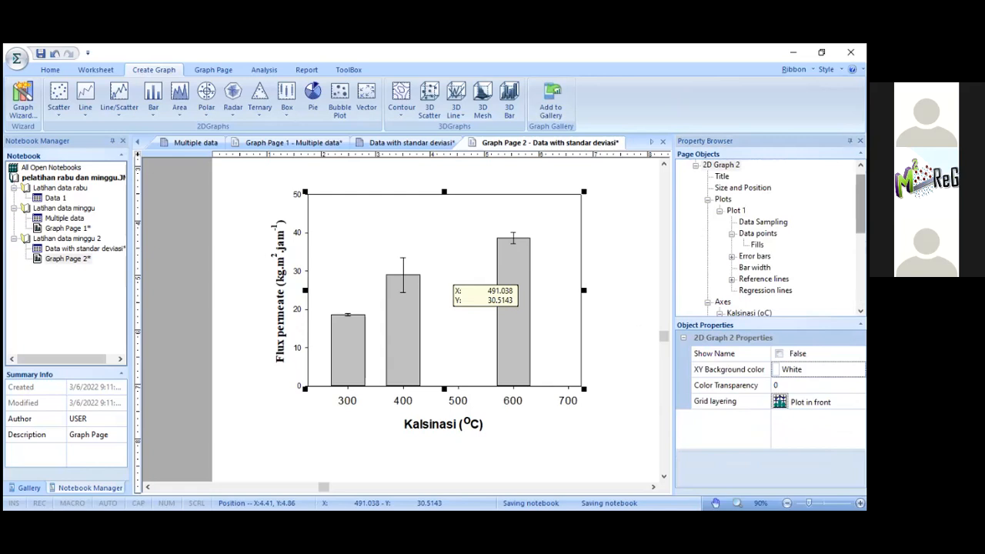
scroll(770, 239, down, 5)
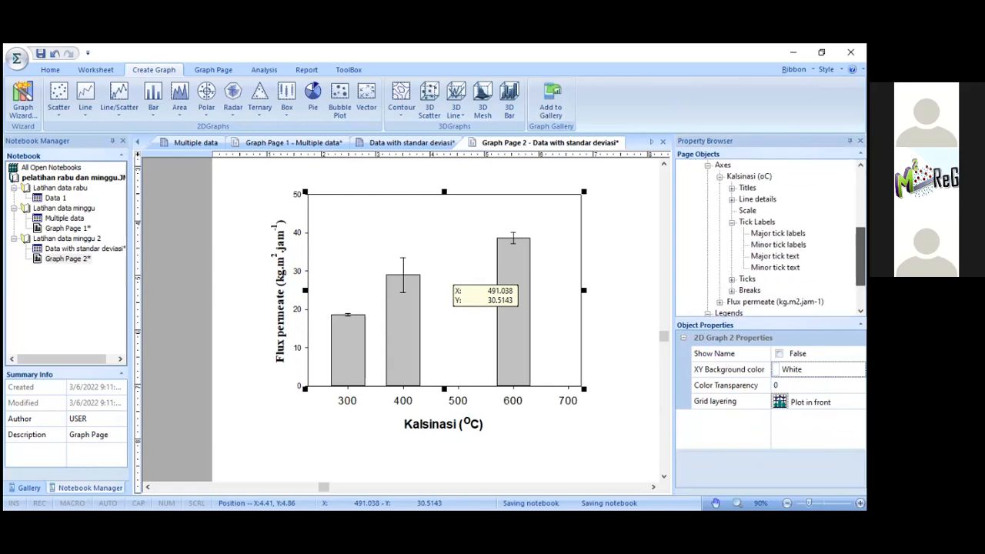
scroll(770, 239, down, 3)
scroll(769, 239, up, 4)
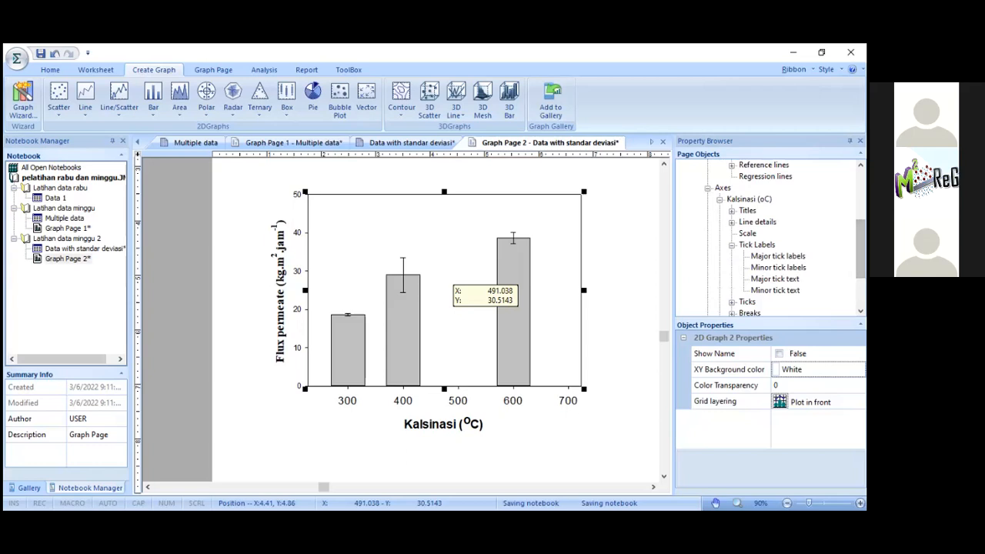
click(732, 221)
click(732, 211)
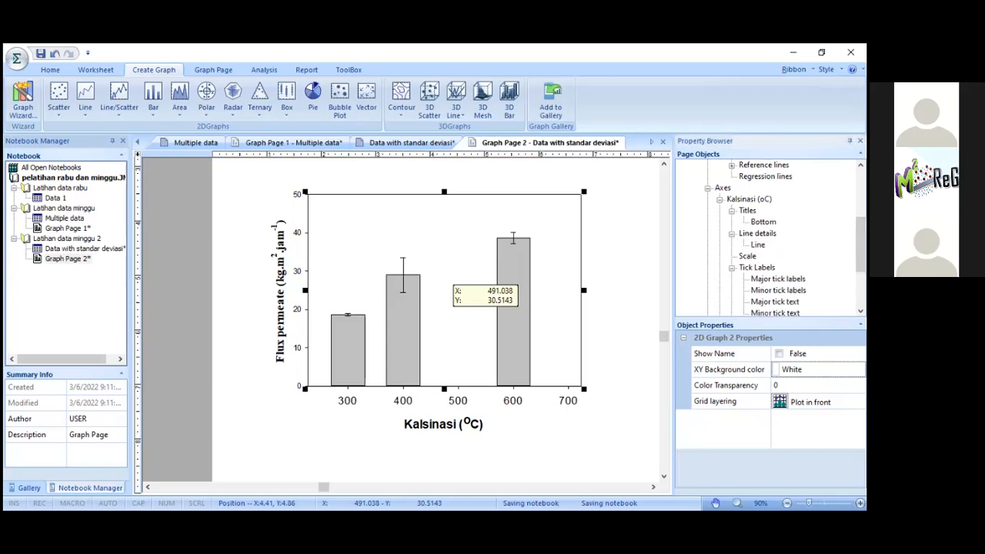
scroll(861, 254, down, 2)
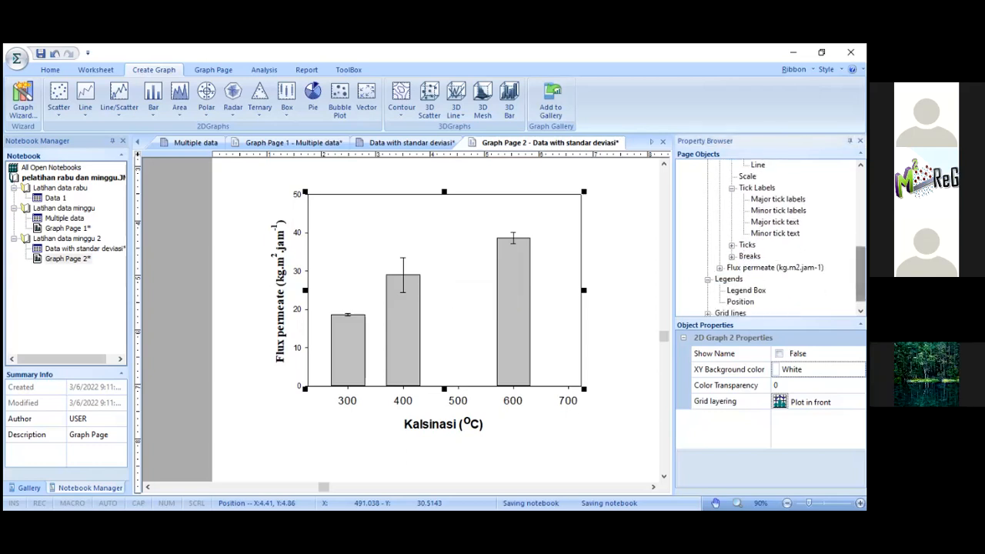
Change the scale type of the bar chart's Kalsinasi axis from linear to Category.
click(562, 401)
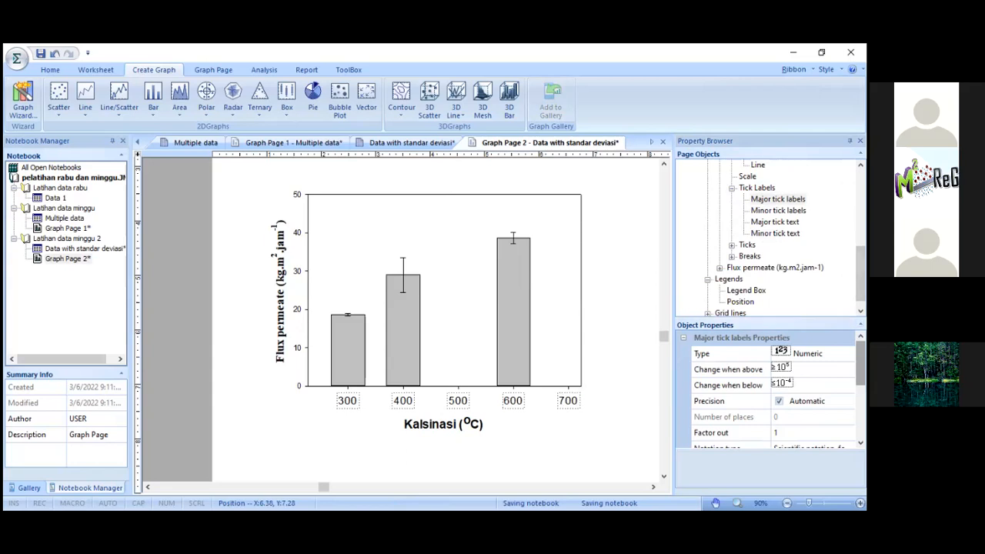
click(747, 176)
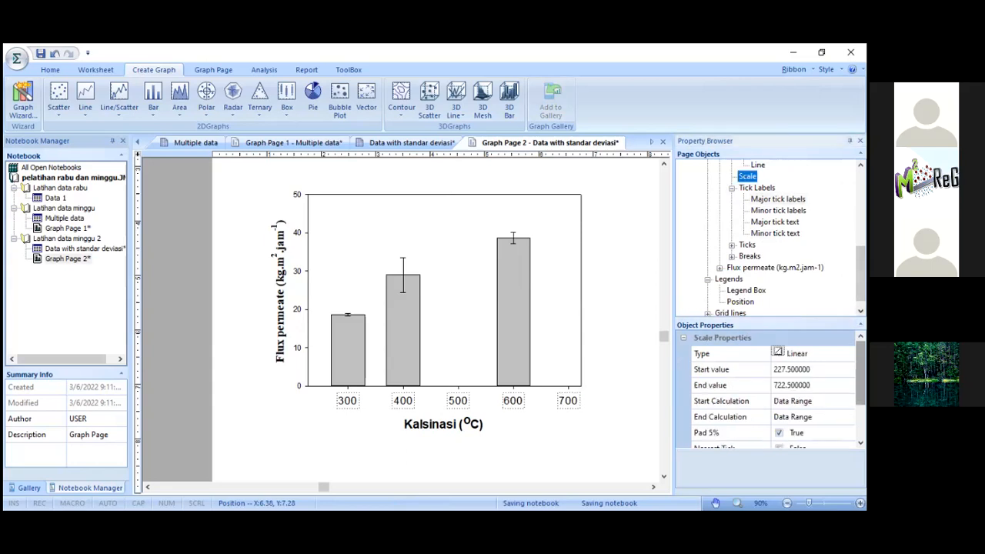
scroll(769, 389, down, 1)
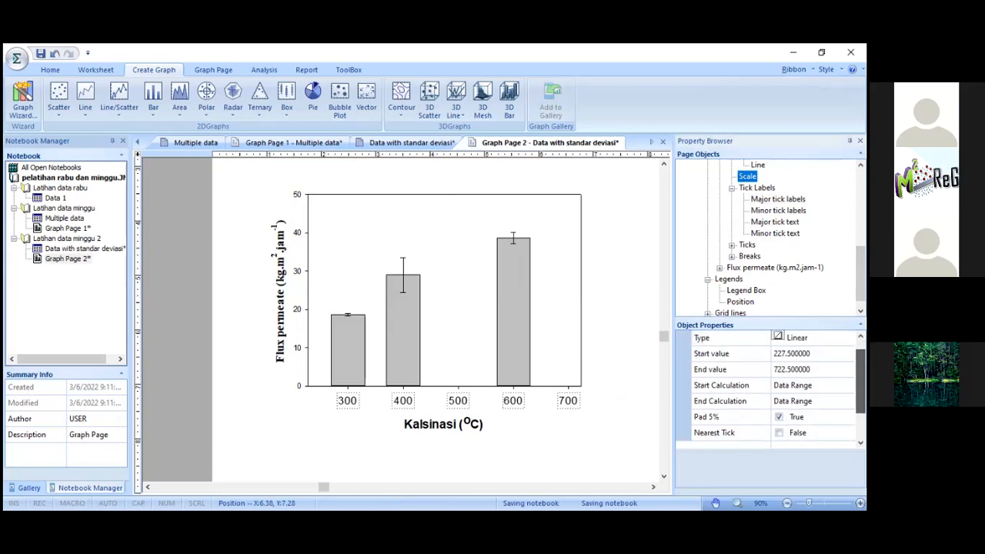
scroll(769, 389, up, 1)
scroll(769, 388, down, 1)
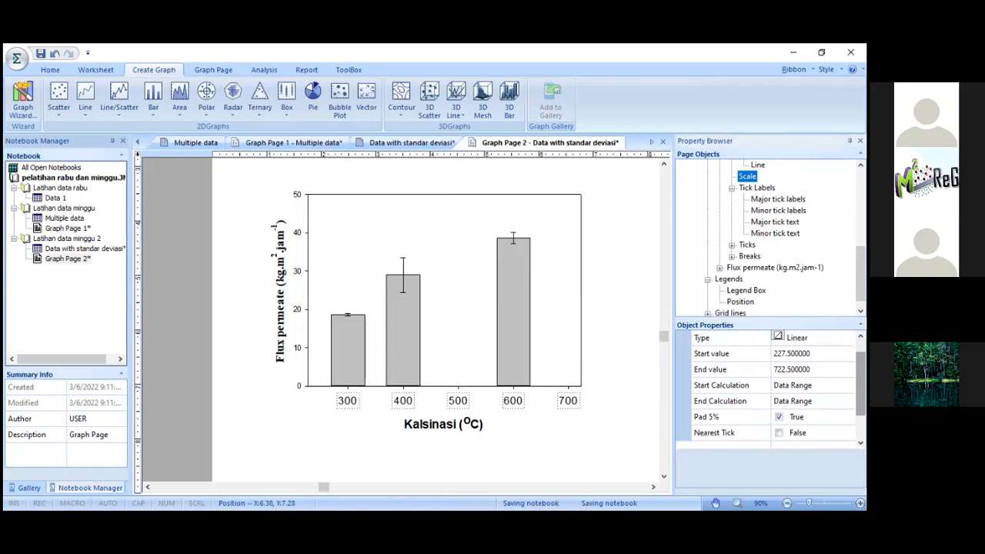
click(808, 385)
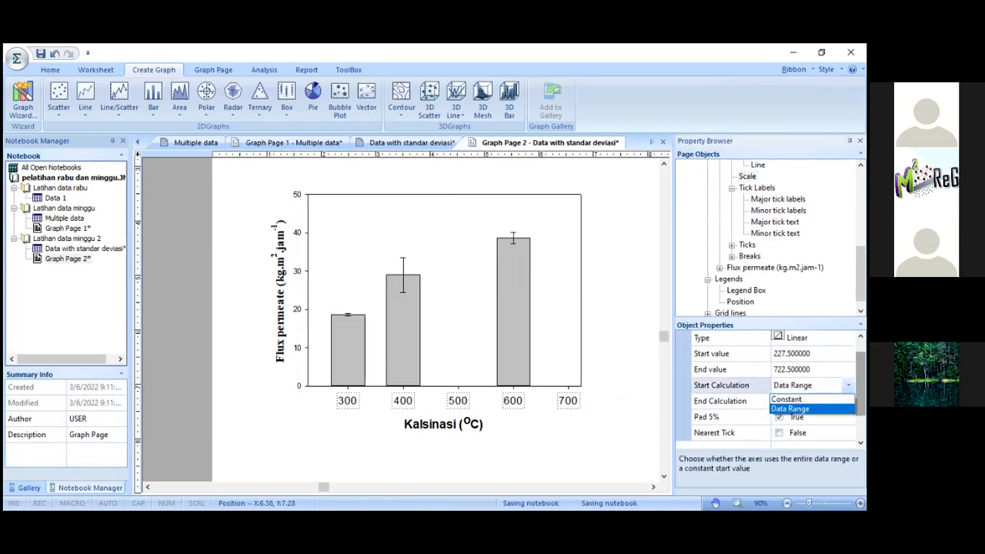
key(Return)
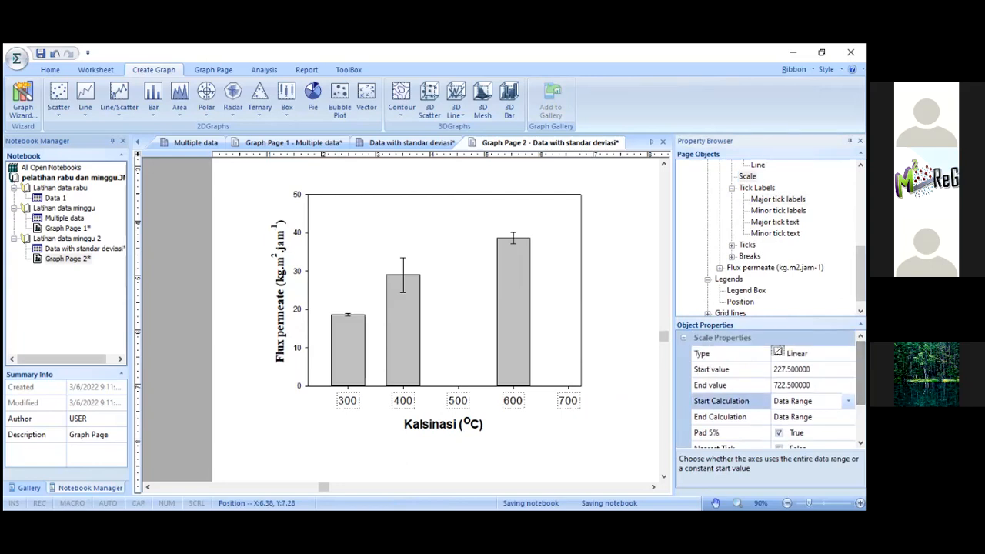
click(808, 354)
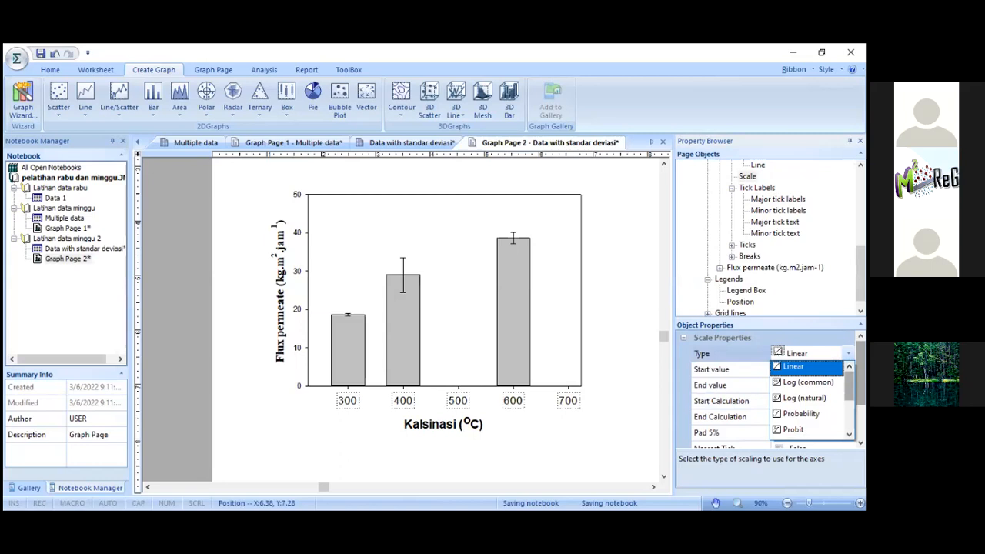
key(Down)
key(Down)
key(Down)
key(Down)
key(Down)
key(Down)
key(Return)
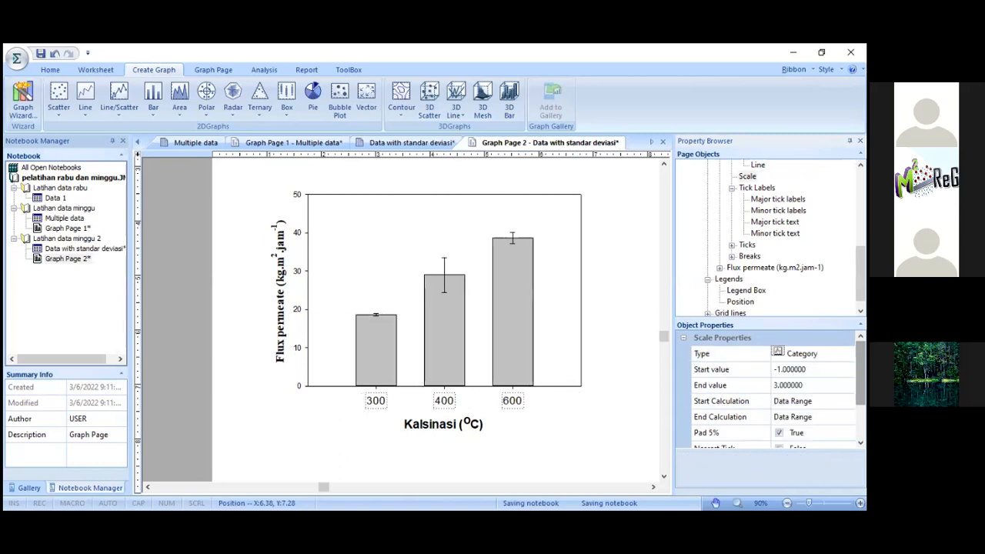
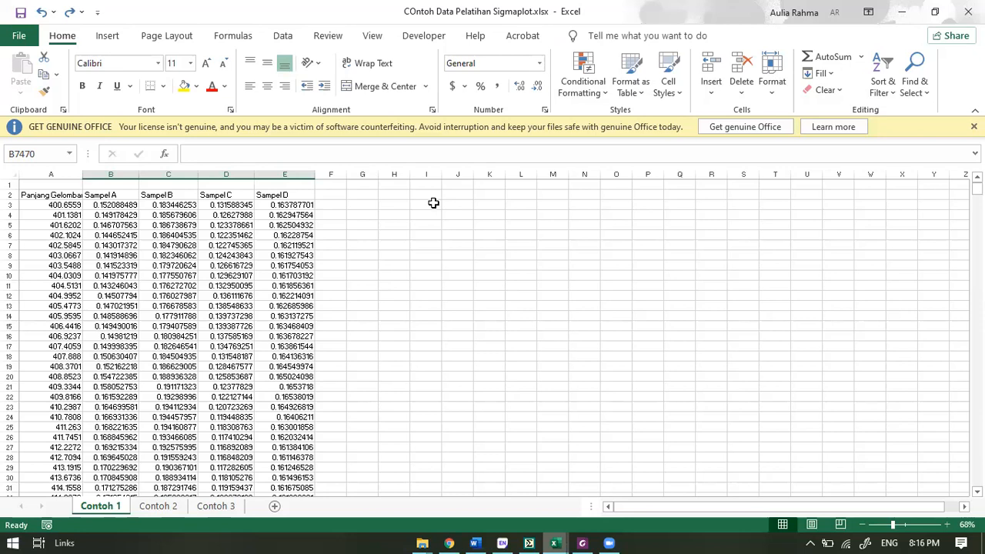
Examine the wavelength and sample readings on the Contoh 1 sheet of the training data workbook.
click(57, 317)
scroll(58, 321, down, 10)
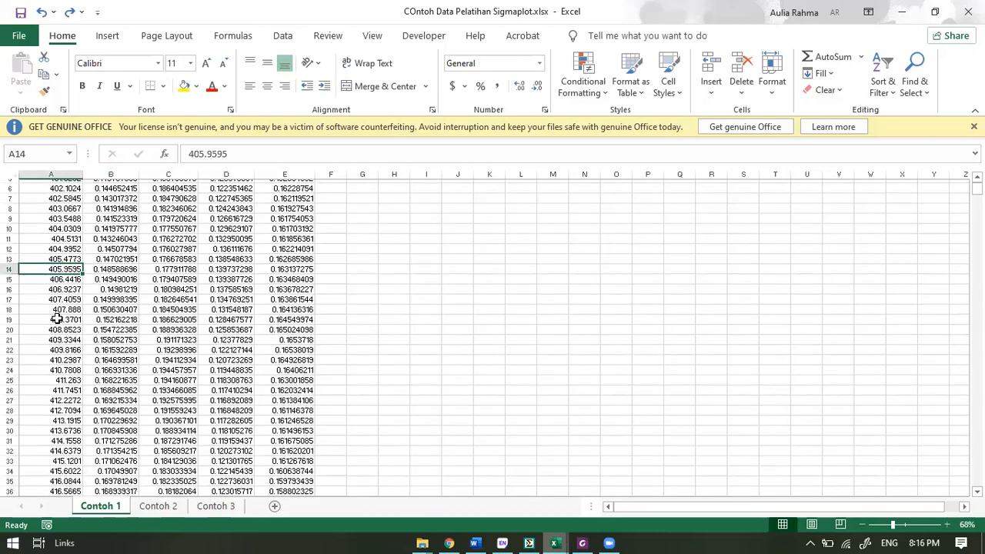
scroll(57, 317, down, 20)
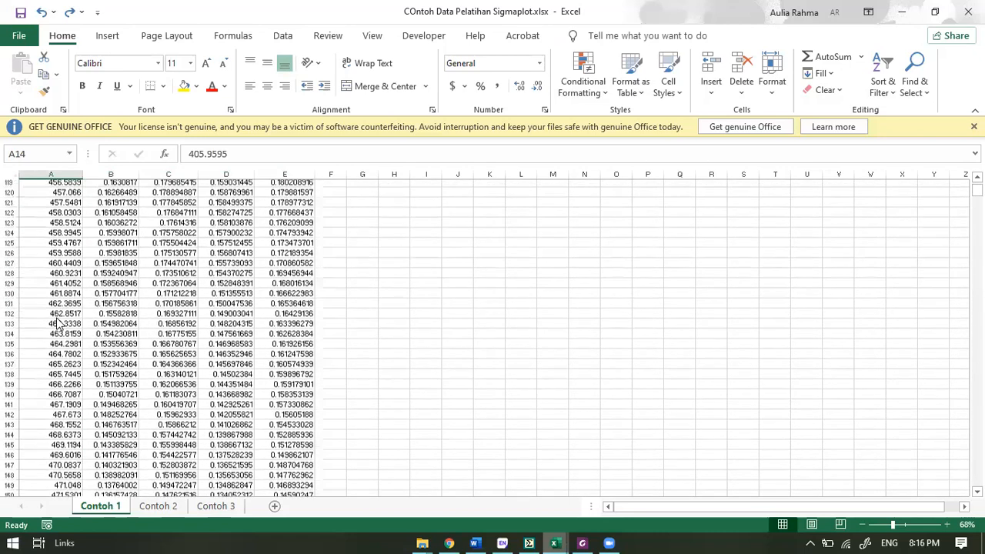
key(super+Tab)
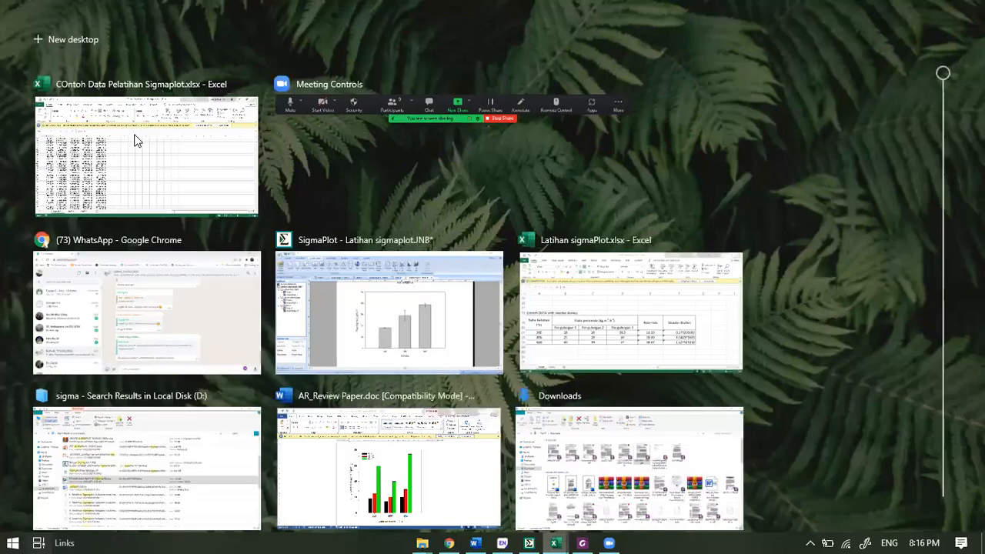
click(136, 139)
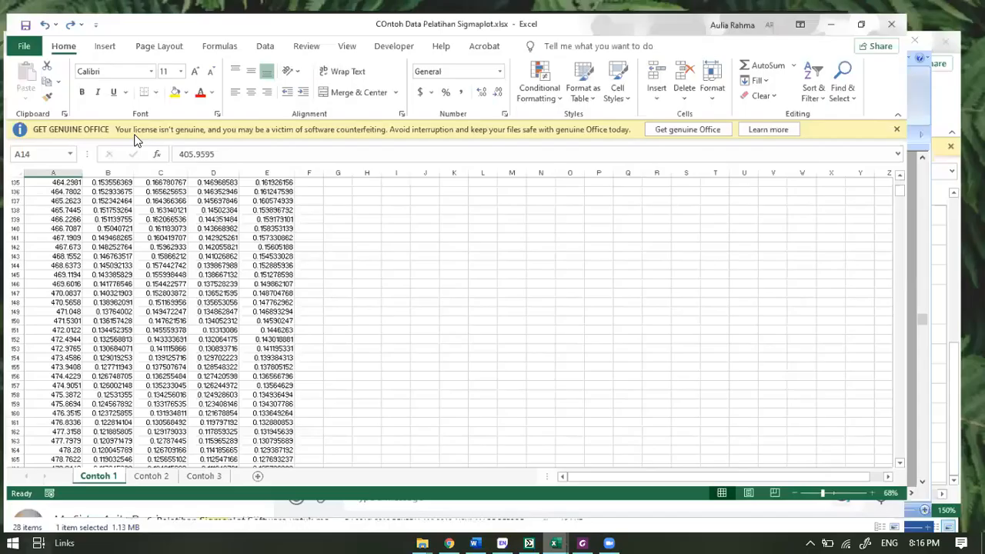
scroll(74, 265, up, 20)
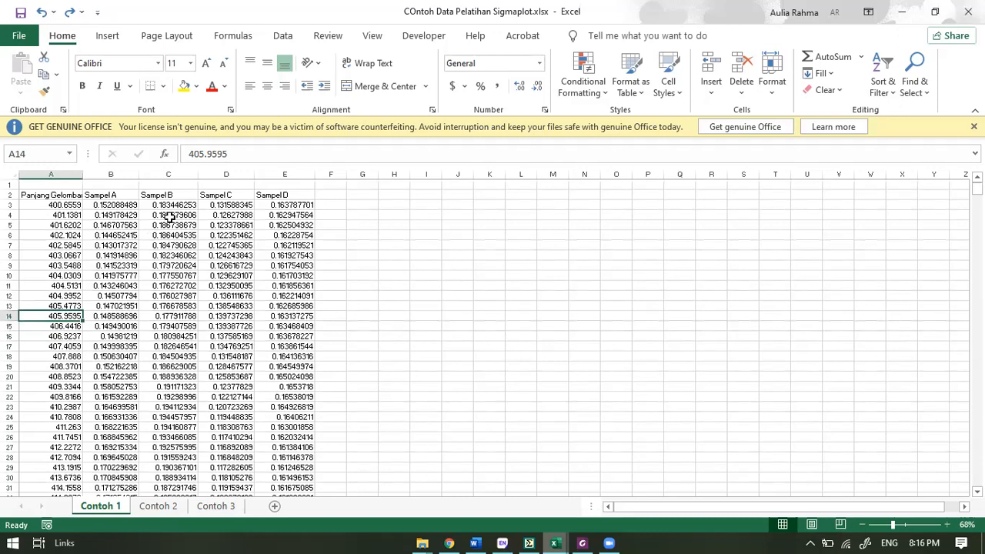
Select the Panjang Gelombang and Sampel A columns (A and B) on the Contoh 1 sheet.
click(103, 194)
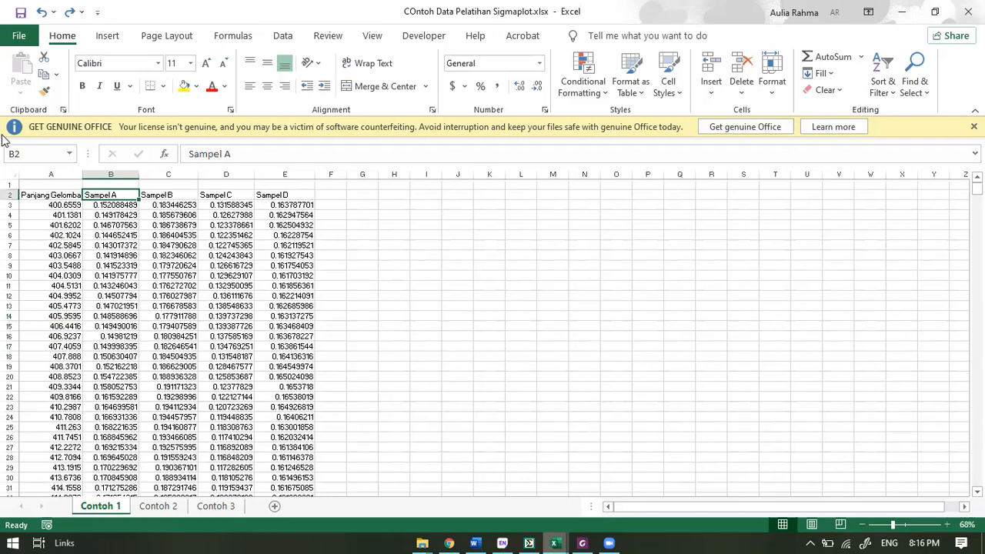
click(51, 170)
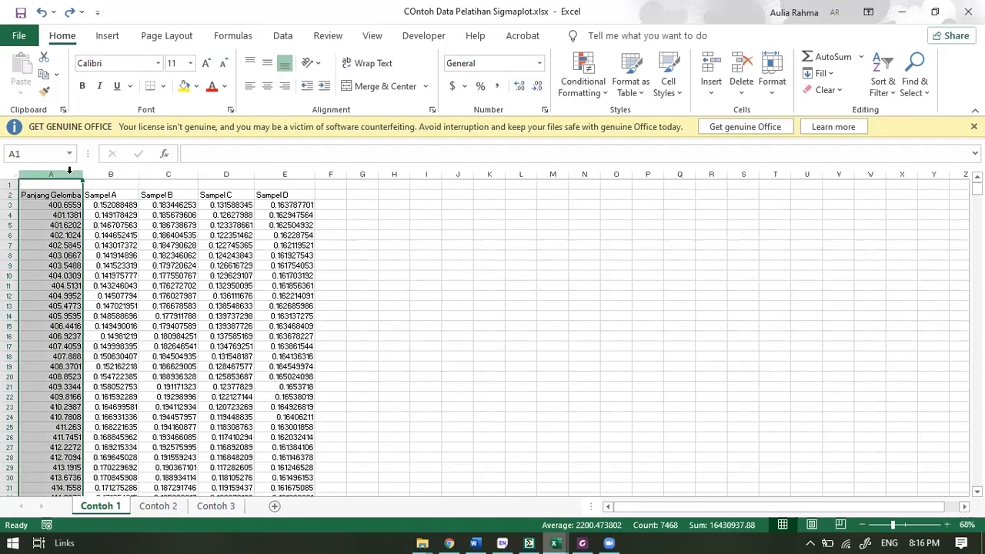
drag(69, 171, 97, 167)
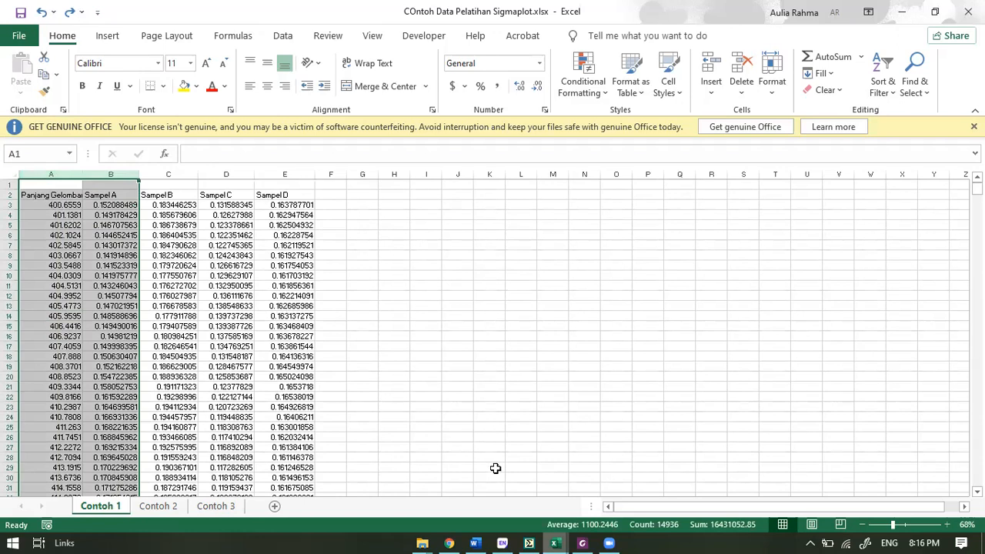
Switch to EndNote and open the 2013 article on performance and long term stability of mesoporous silica membranes.
click(505, 537)
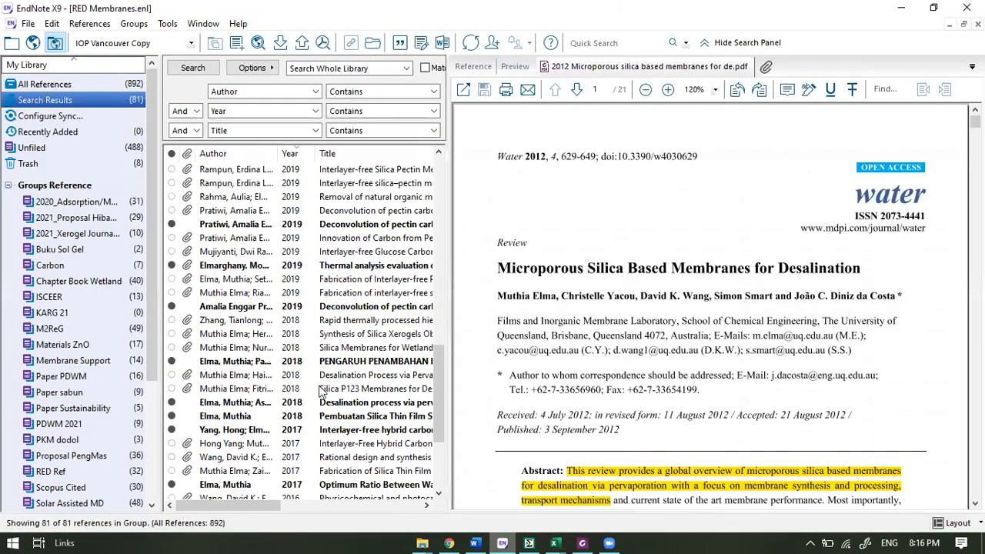
scroll(734, 357, down, 3)
scroll(735, 357, down, 10)
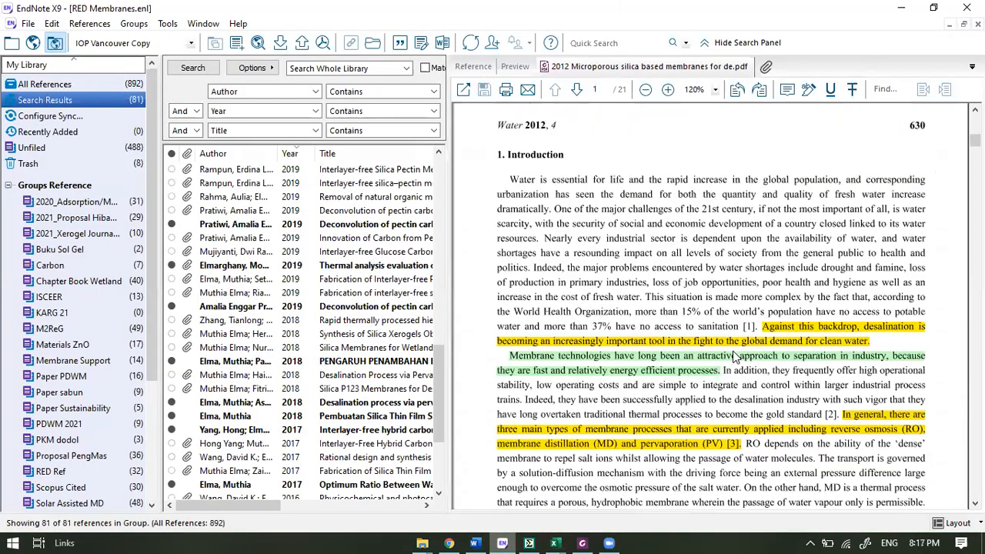
scroll(350, 450, down, 5)
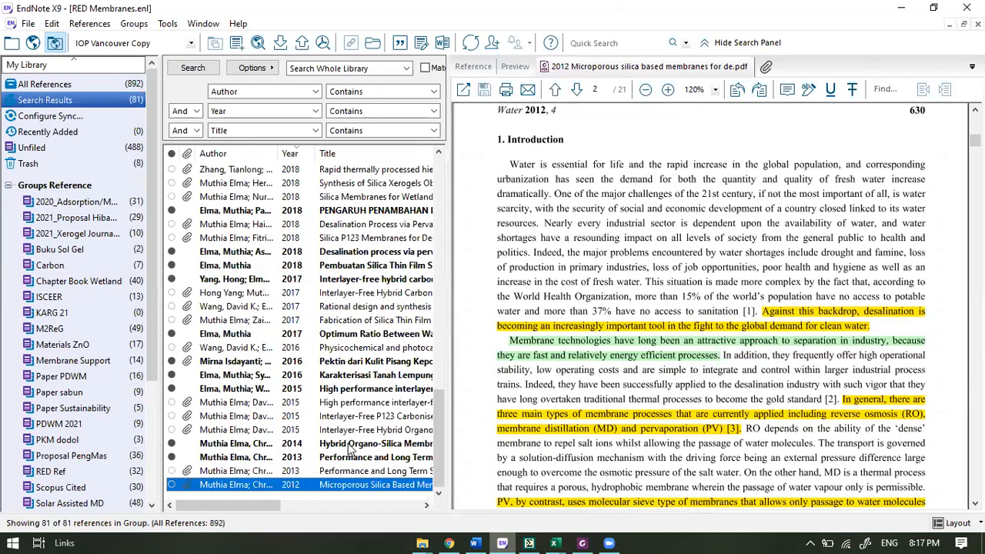
click(318, 471)
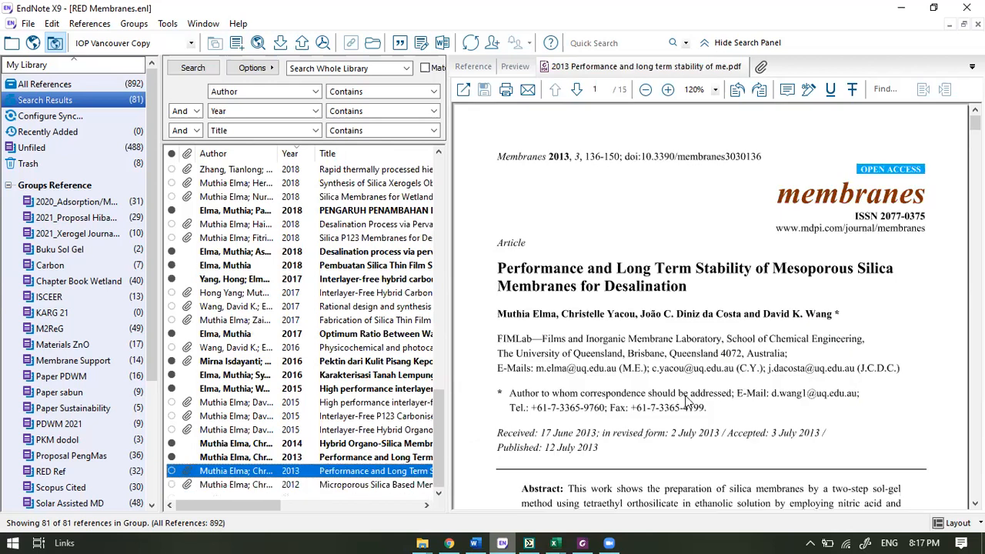
Widen the article's PDF view and examine the FTIR spectra of the calcined silica xerogels in Figure 2.
scroll(687, 400, down, 5)
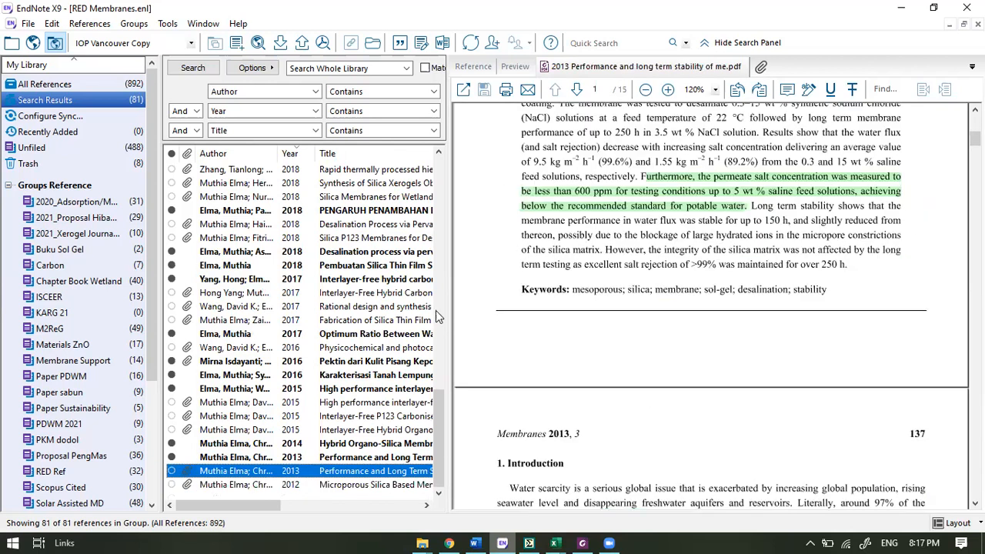
drag(447, 308, 393, 317)
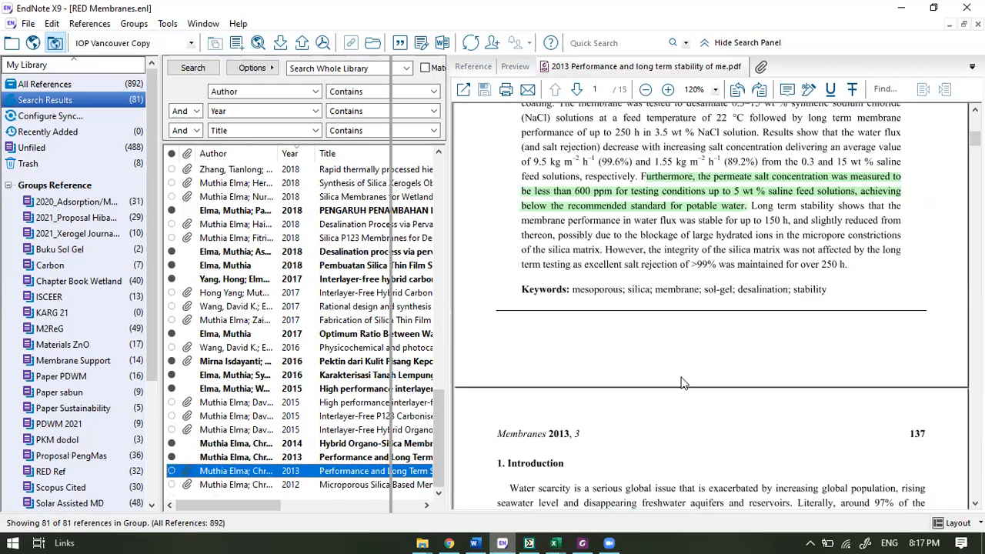
scroll(683, 383, down, 10)
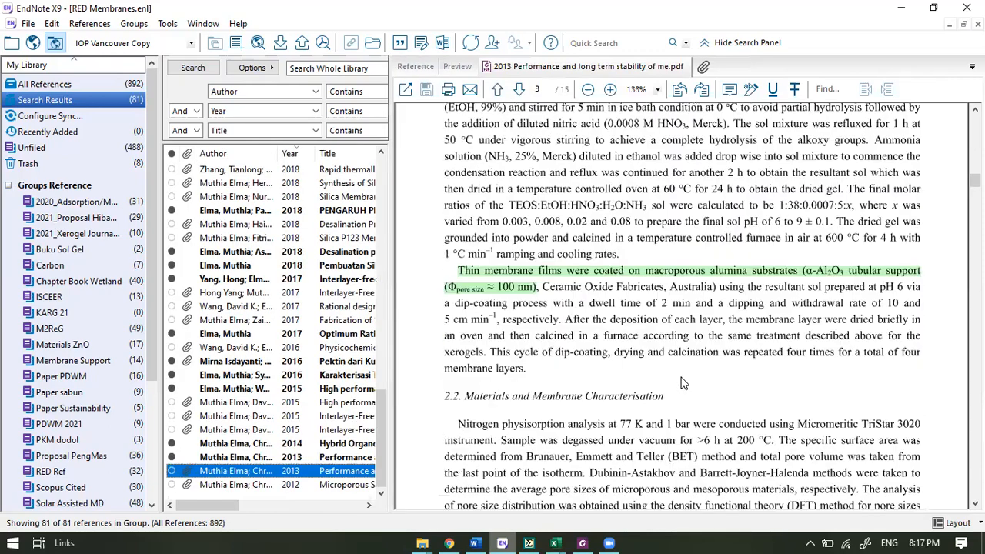
scroll(681, 383, down, 10)
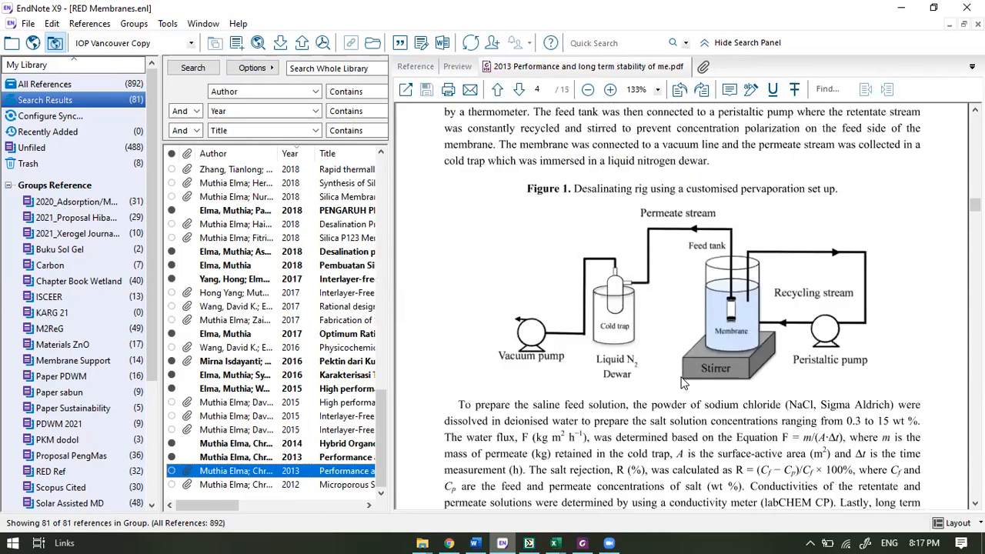
scroll(681, 382, down, 5)
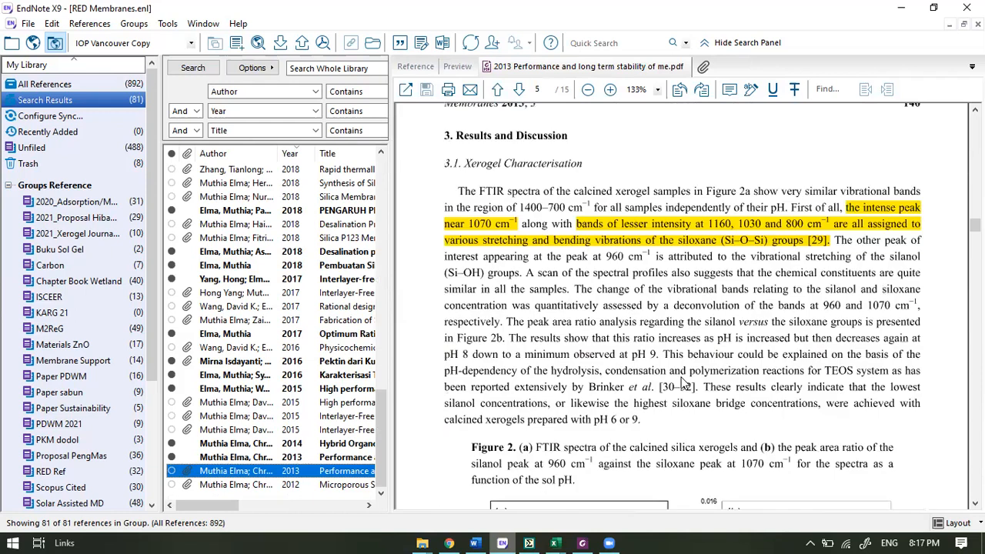
scroll(681, 382, down, 6)
scroll(683, 382, up, 2)
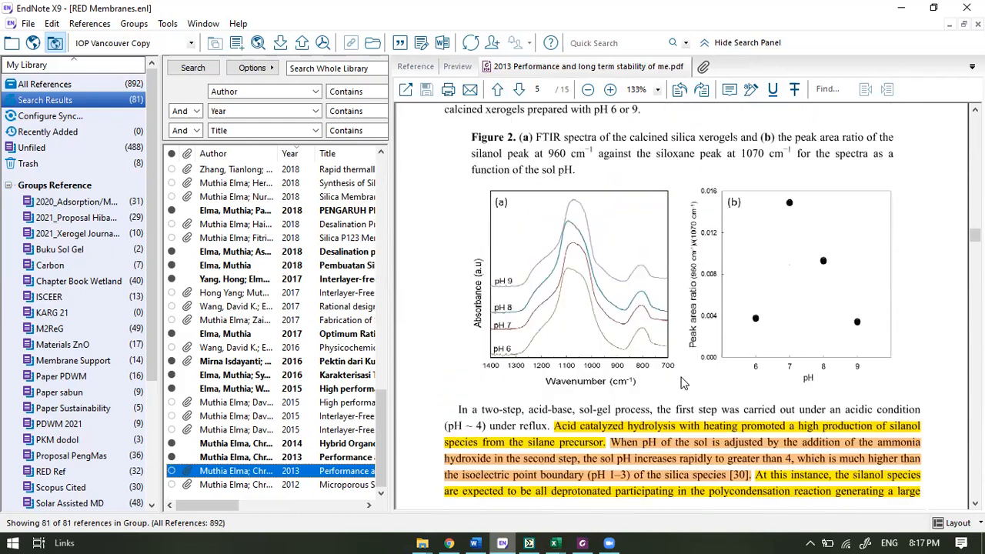
scroll(681, 382, up, 1)
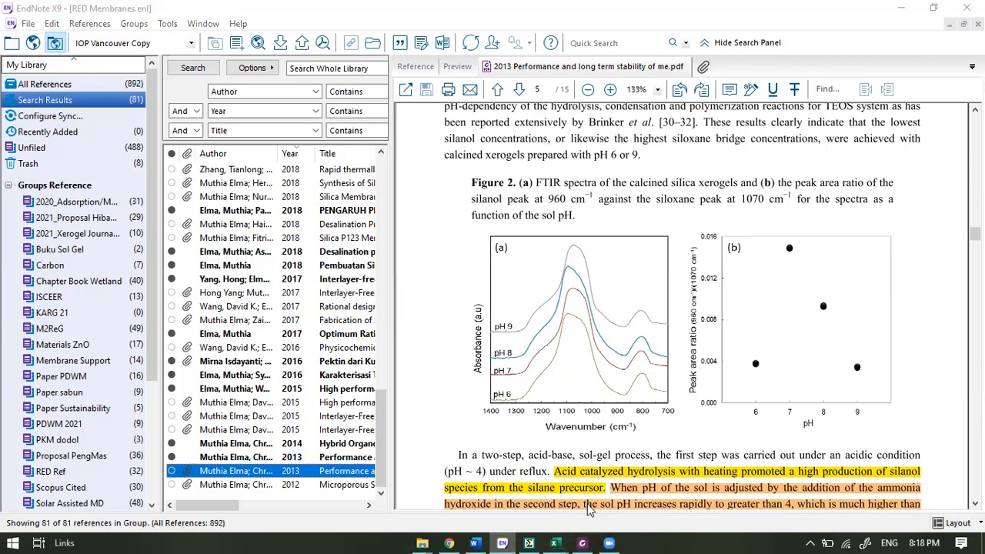
Return to the Excel training workbook and copy the Panjang Gelombang and Sampel A columns.
click(555, 542)
click(633, 485)
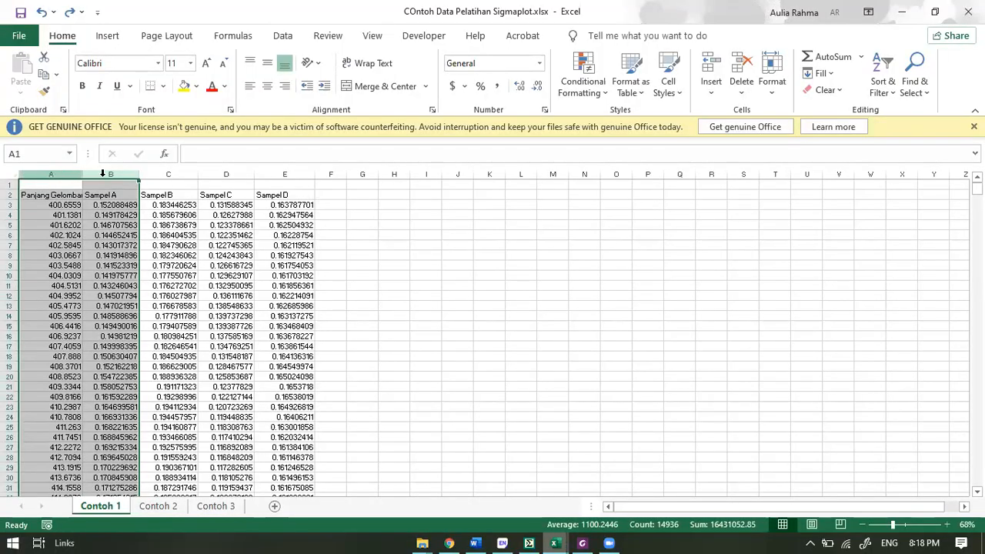
key(ctrl+c)
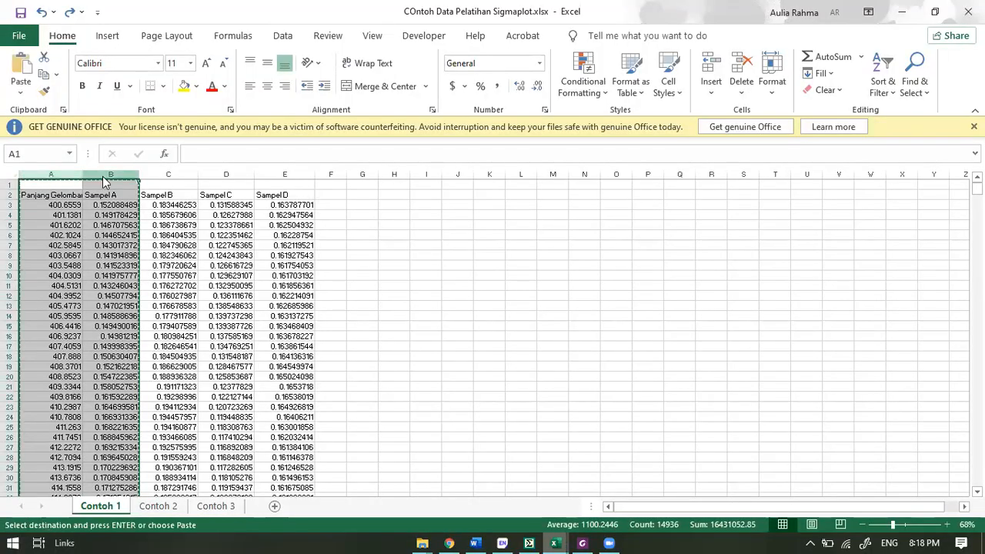
right_click(106, 180)
click(133, 209)
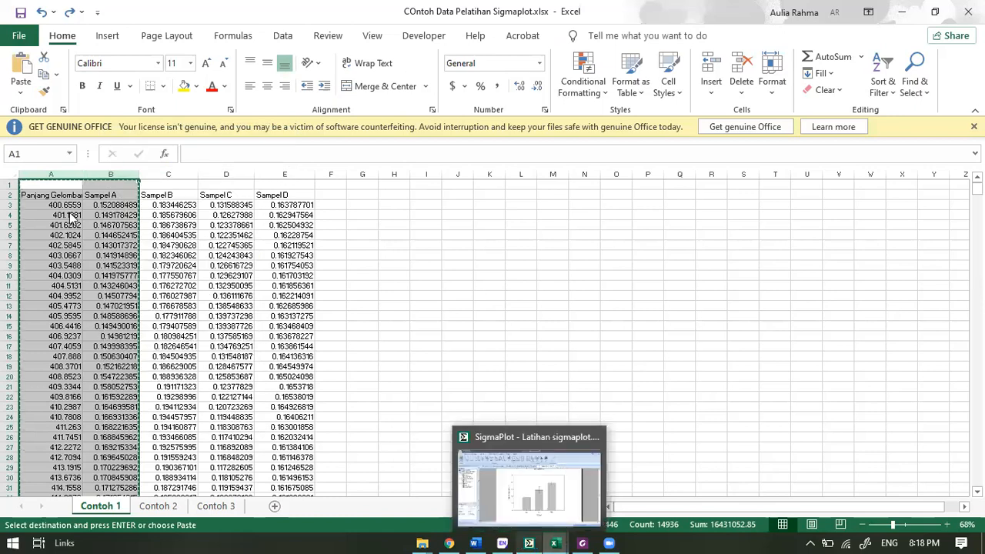
Switch to SigmaPlot and create a new worksheet in the Latihan sigmaplot notebook, starting from Section 3.
click(529, 543)
click(54, 236)
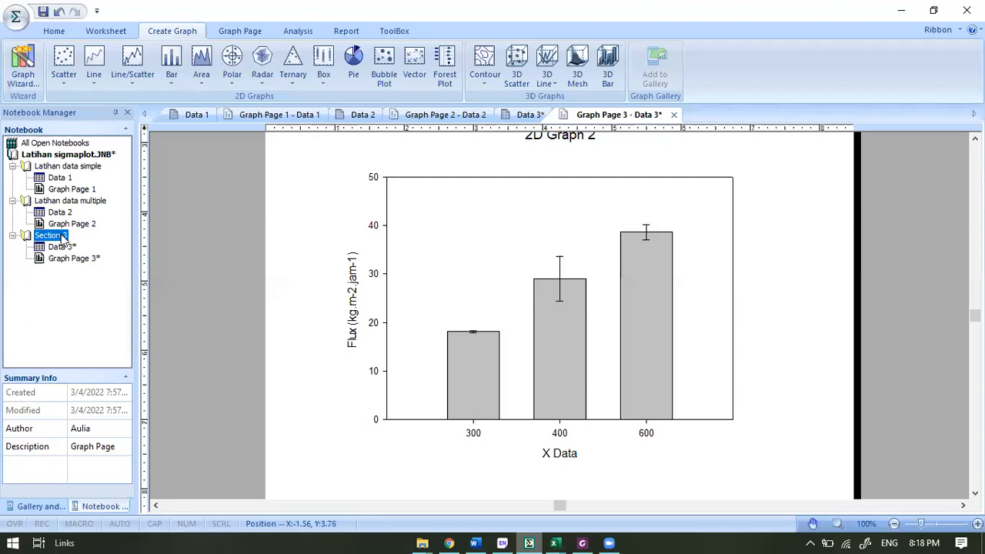
right_click(61, 236)
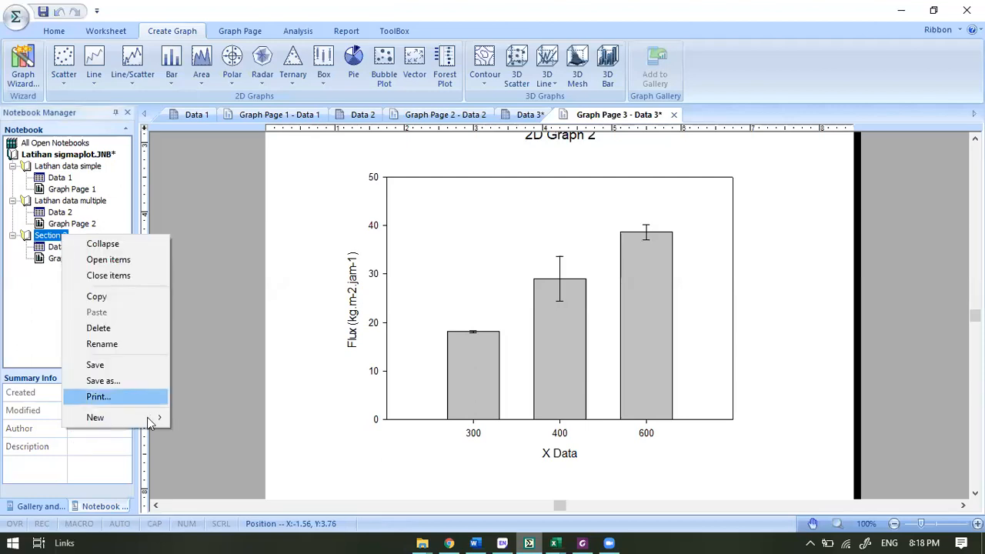
mouse_move(150, 420)
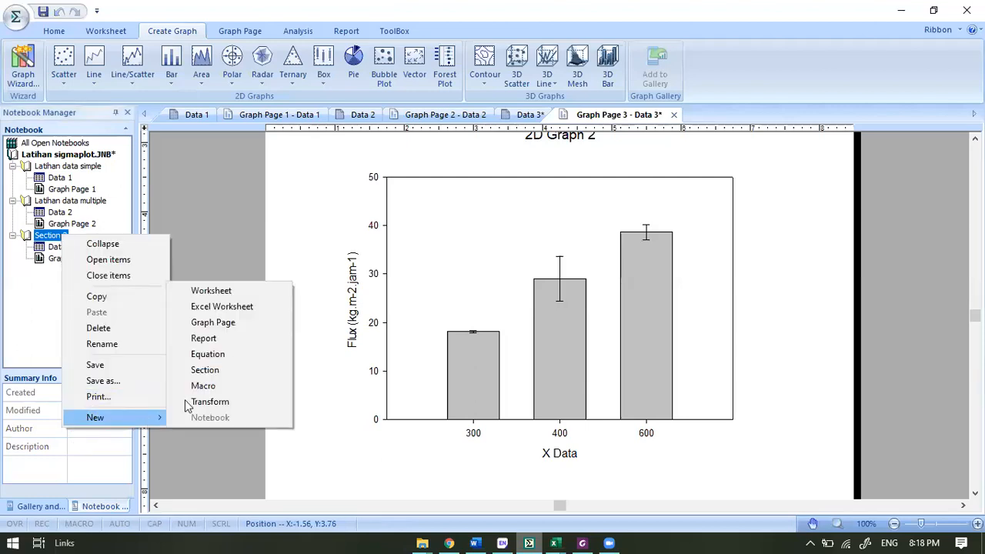
click(210, 291)
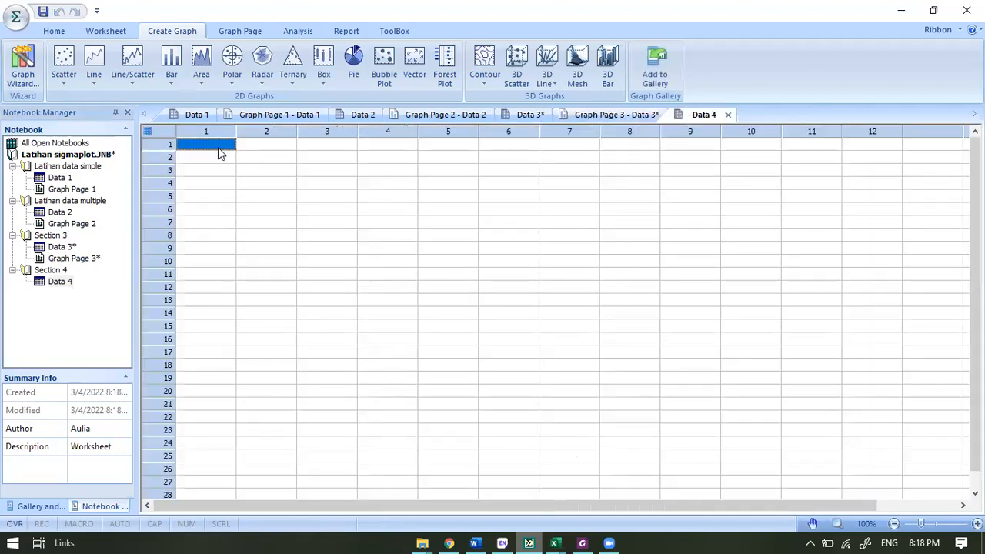
Paste the copied Panjang Gelombang and Sampel A data into the new worksheet from the first cell of column 1.
right_click(218, 152)
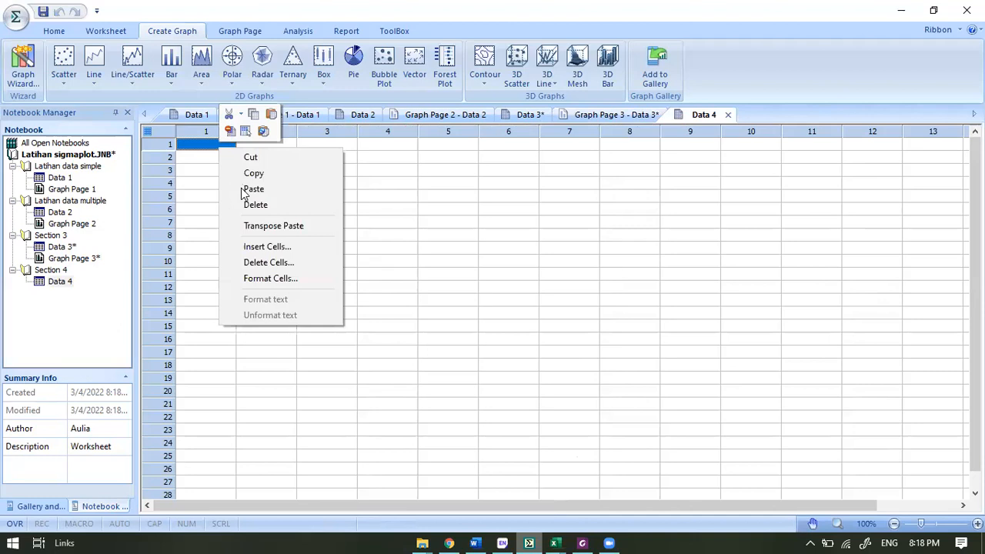
click(253, 189)
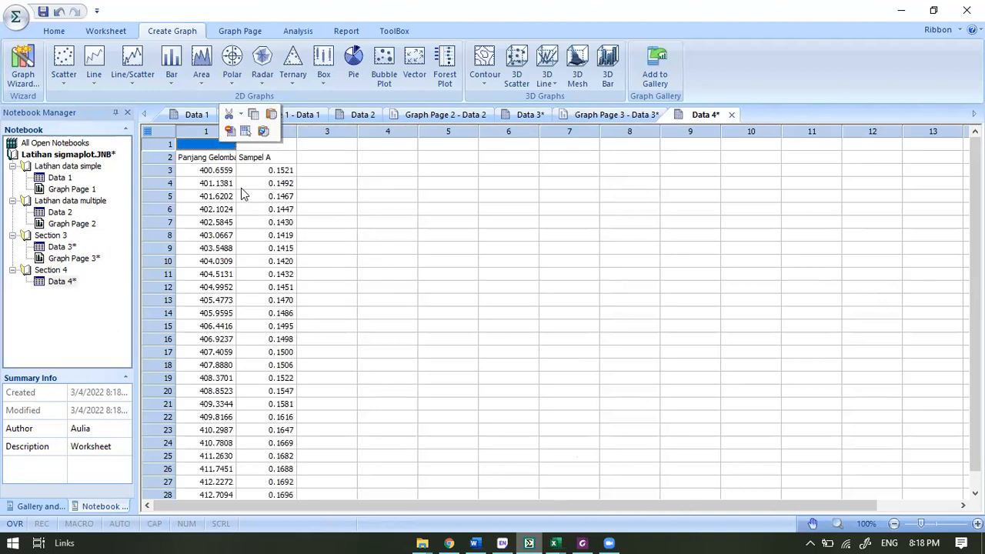
click(311, 188)
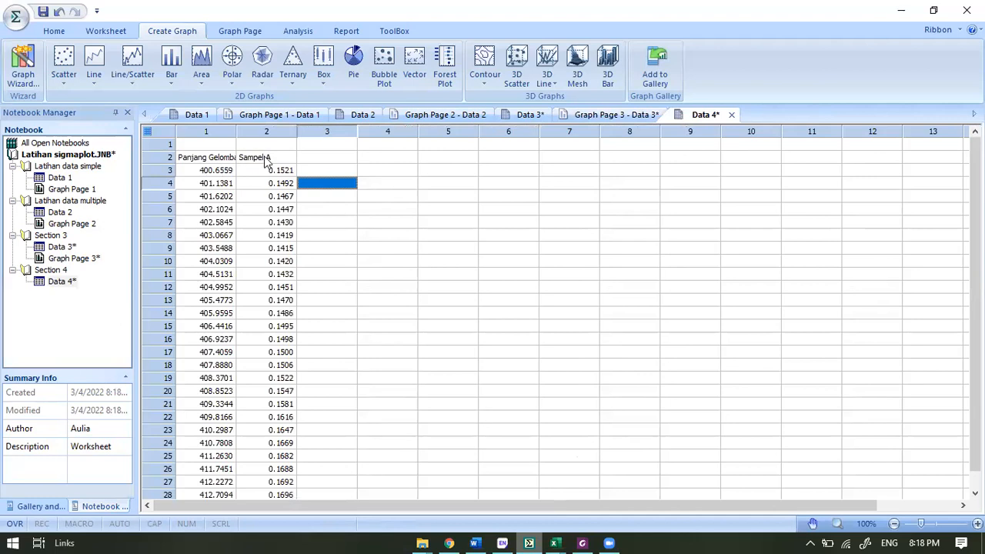
Title column 1 "Panjang Gelombang (cm-1)" and column 2 "Sampel A" in the Data 4 worksheet.
click(210, 159)
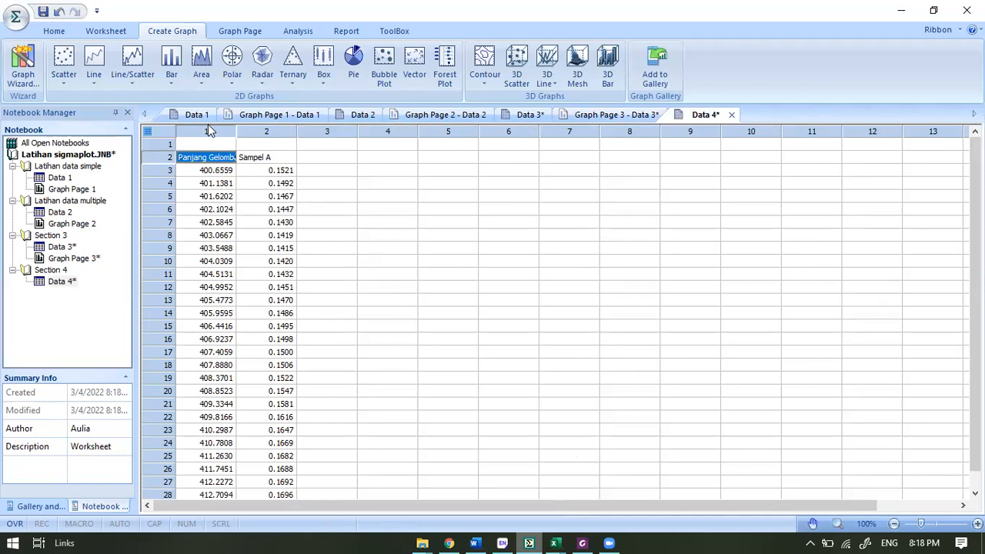
click(208, 132)
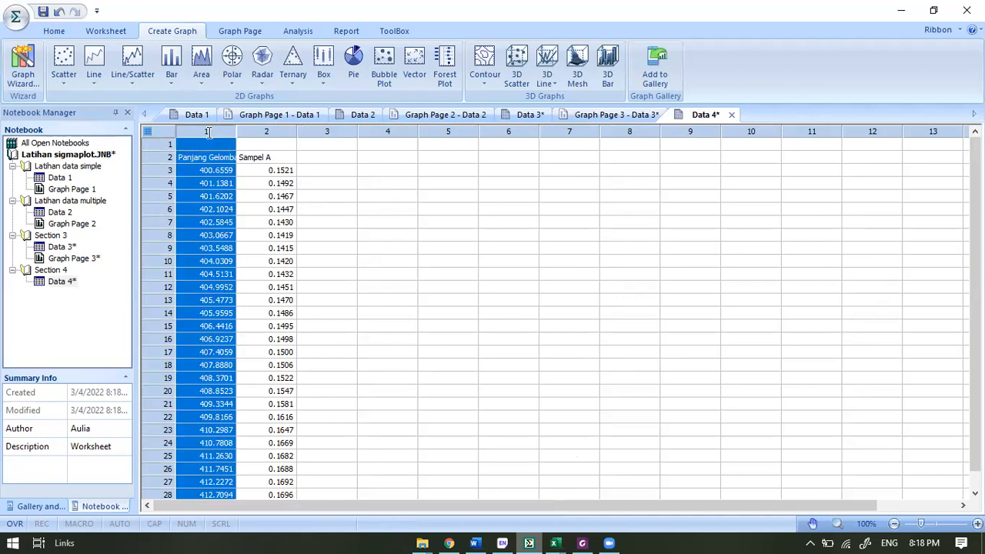
double_click(207, 133)
key(ctrl+v)
click(274, 158)
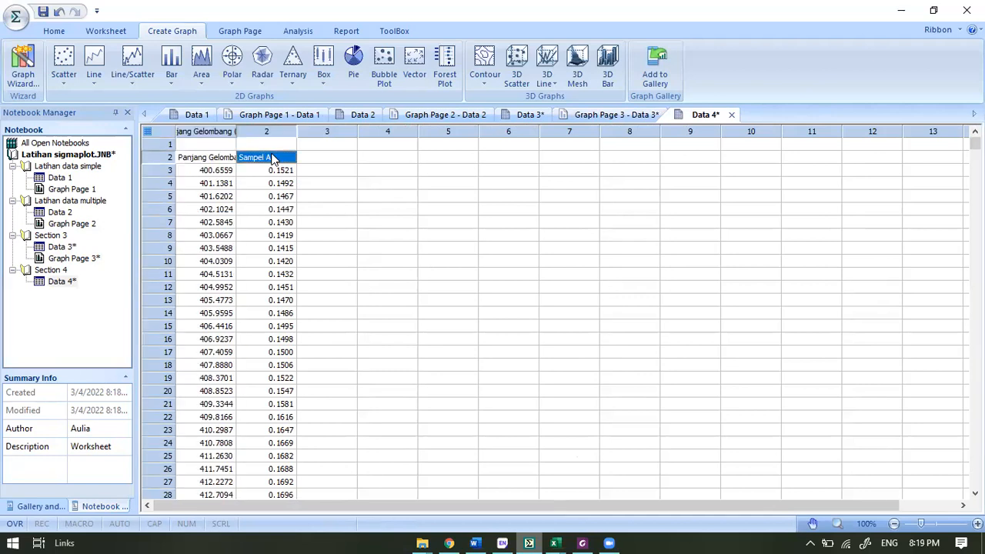
click(267, 132)
double_click(267, 131)
text(Sampel A)
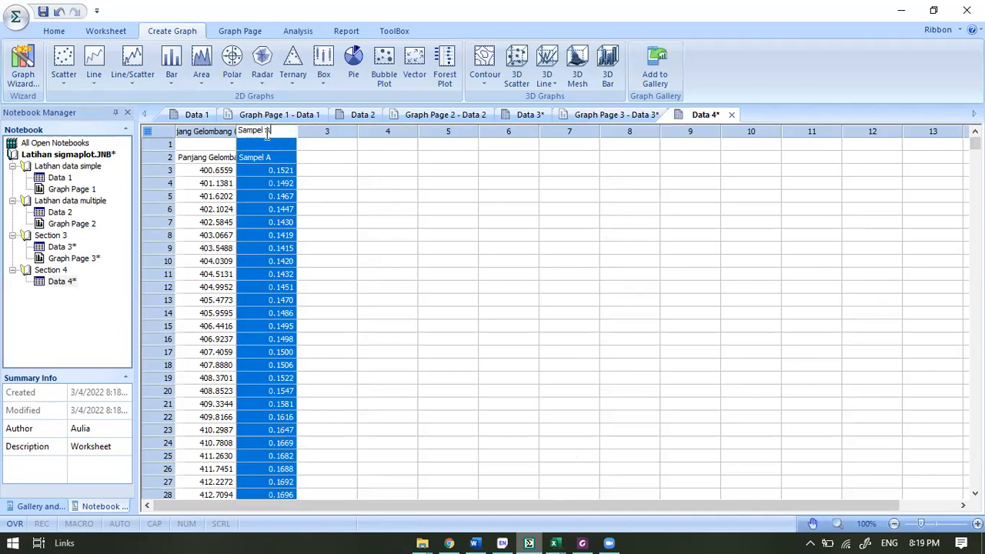
Delete the cells of the empty row 1 and the label row 2, shifting the remaining cells up.
click(150, 144)
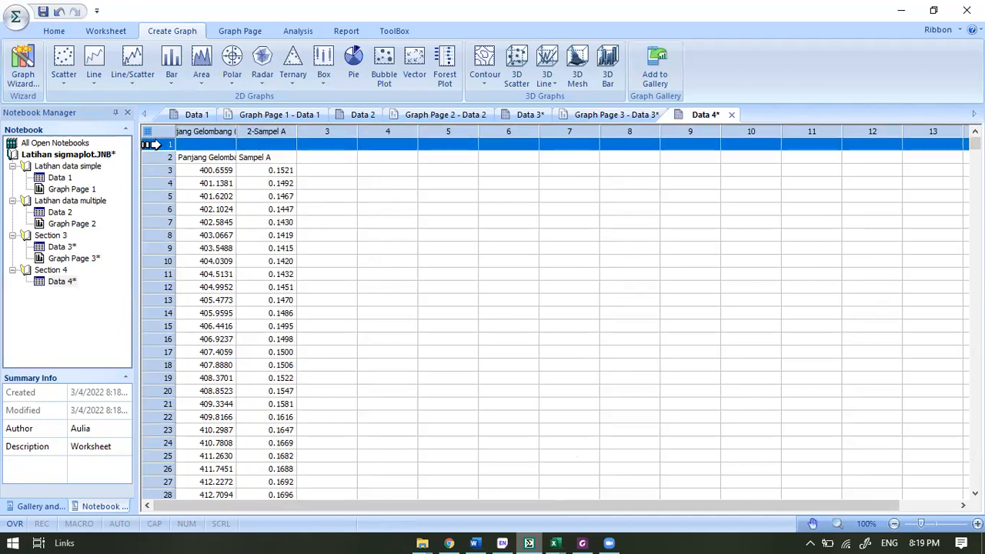
drag(150, 144, 152, 157)
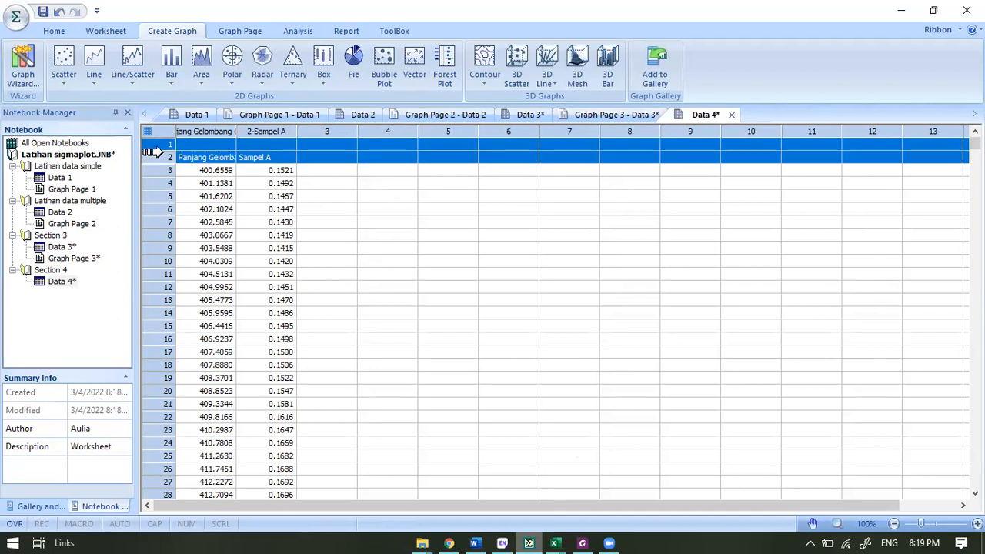
right_click(248, 154)
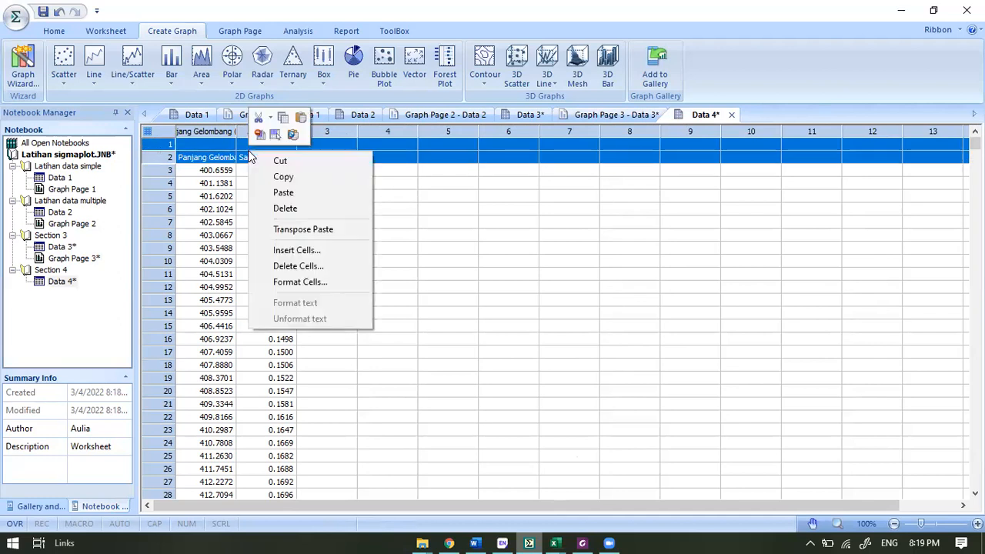
click(298, 266)
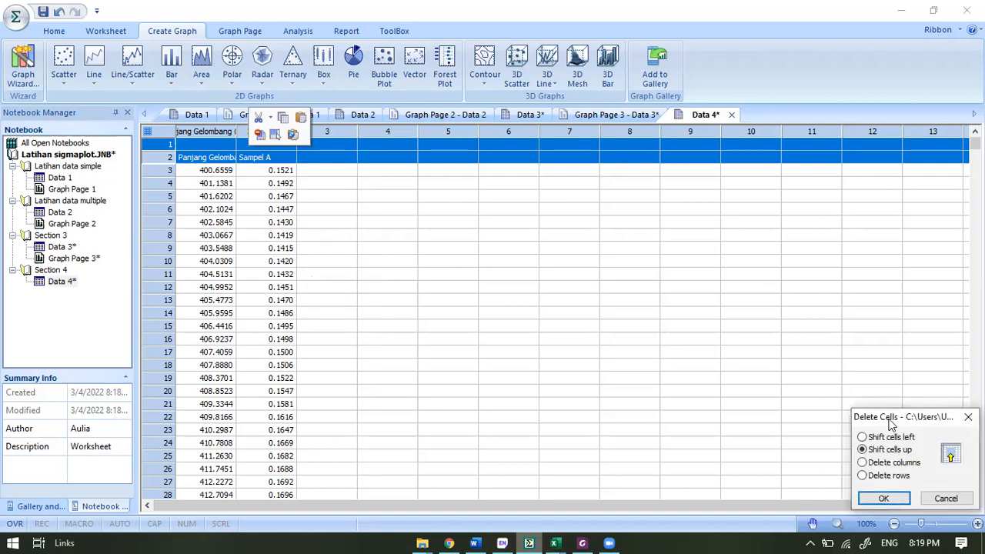
drag(891, 422, 475, 171)
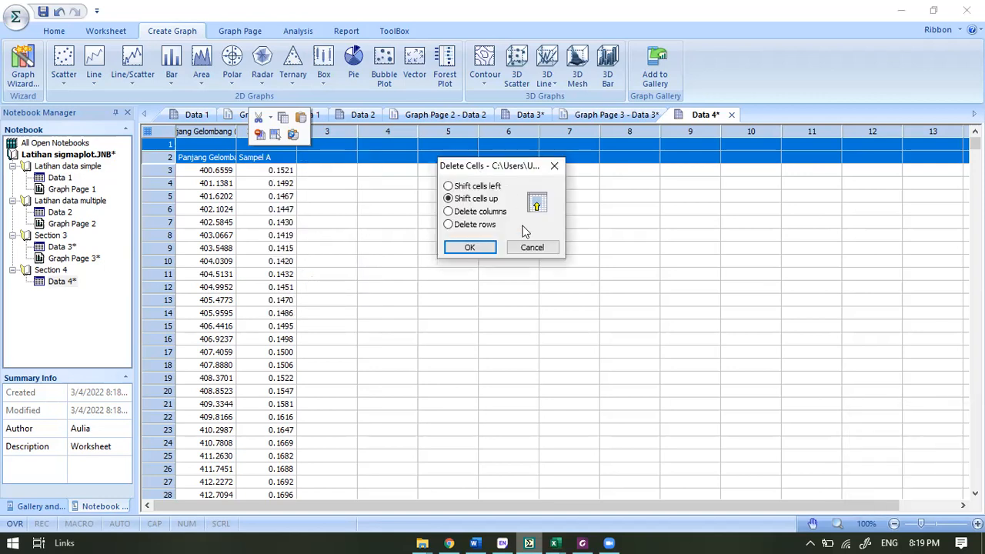
click(465, 248)
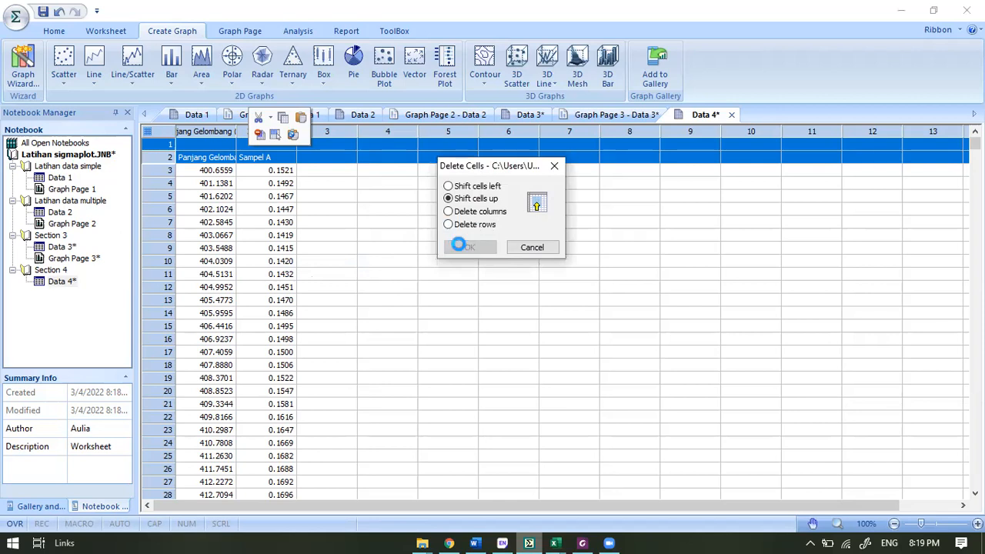
click(394, 213)
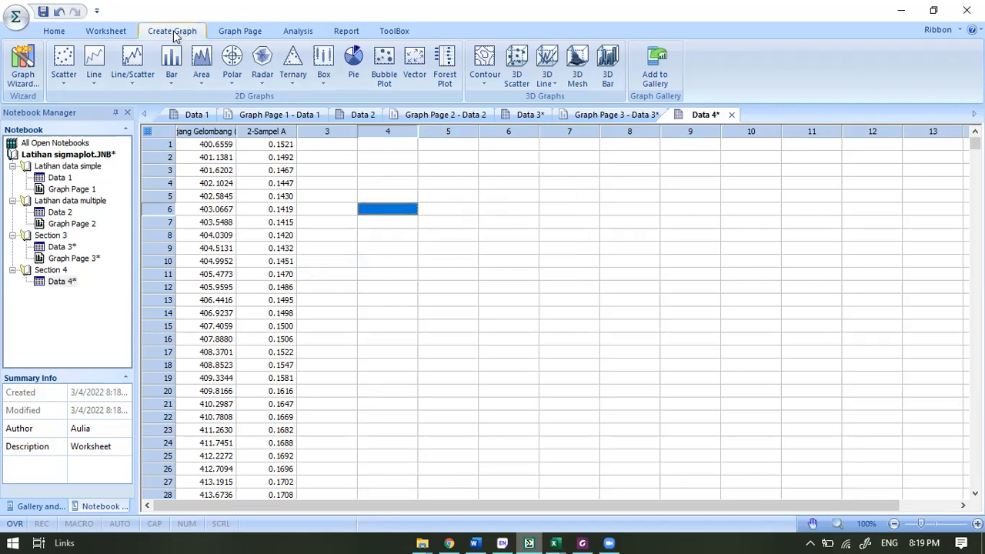
Create a simple spline curve line graph in XY Pair format with Panjang Gelombang as X and Sampel A as Y.
click(98, 86)
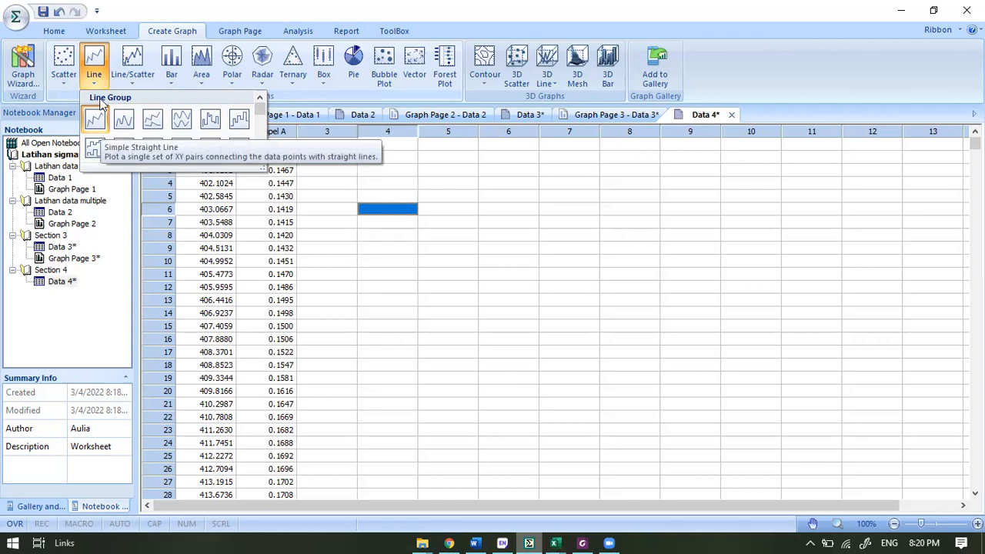
click(136, 77)
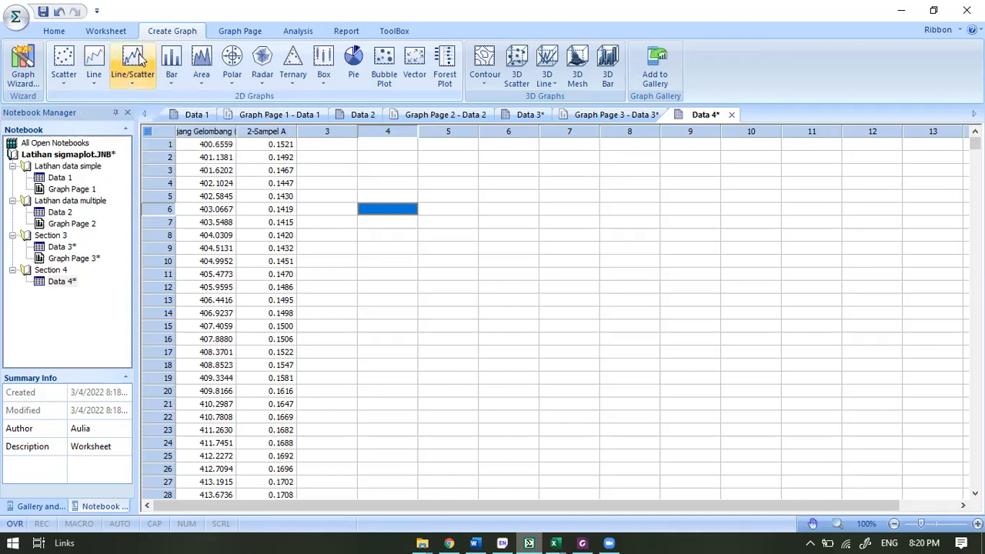
click(93, 76)
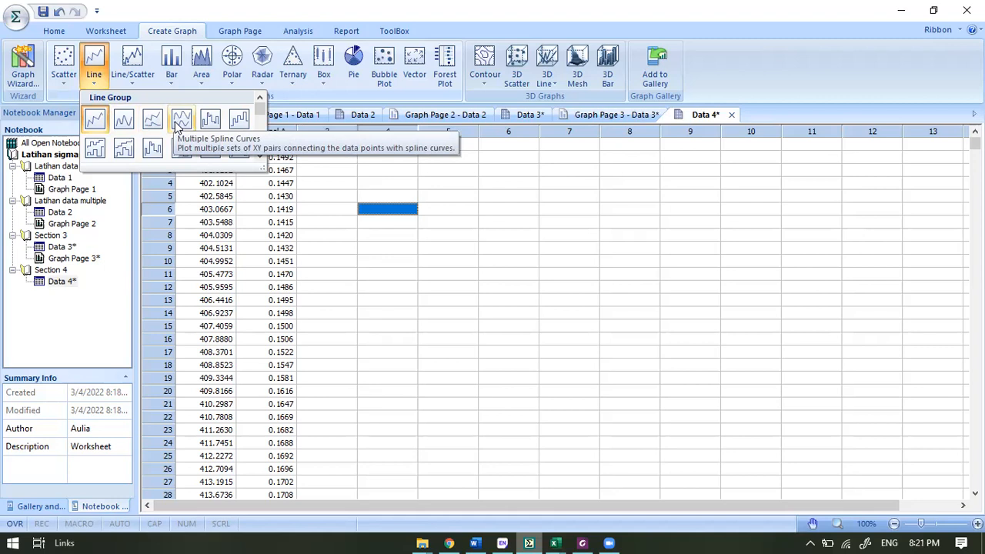
click(124, 120)
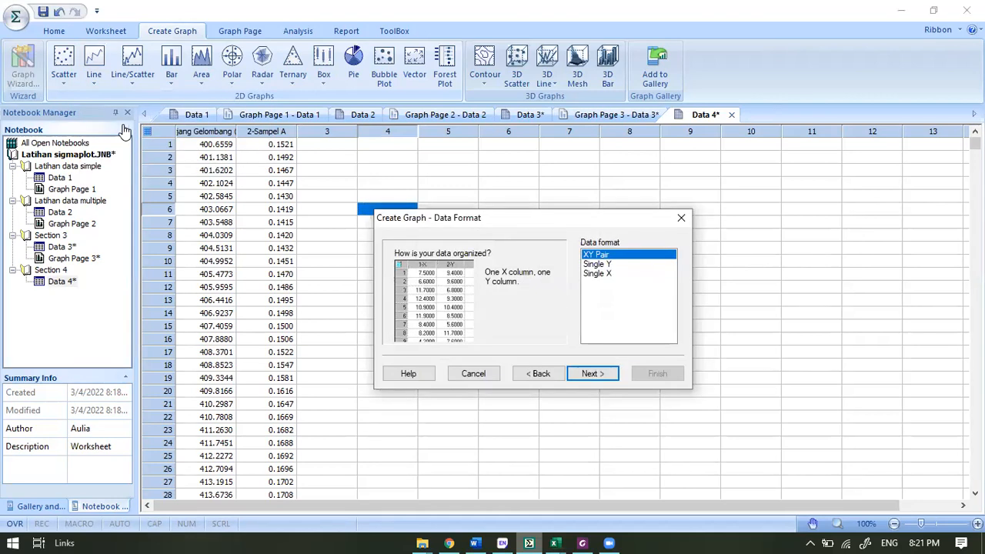
click(606, 373)
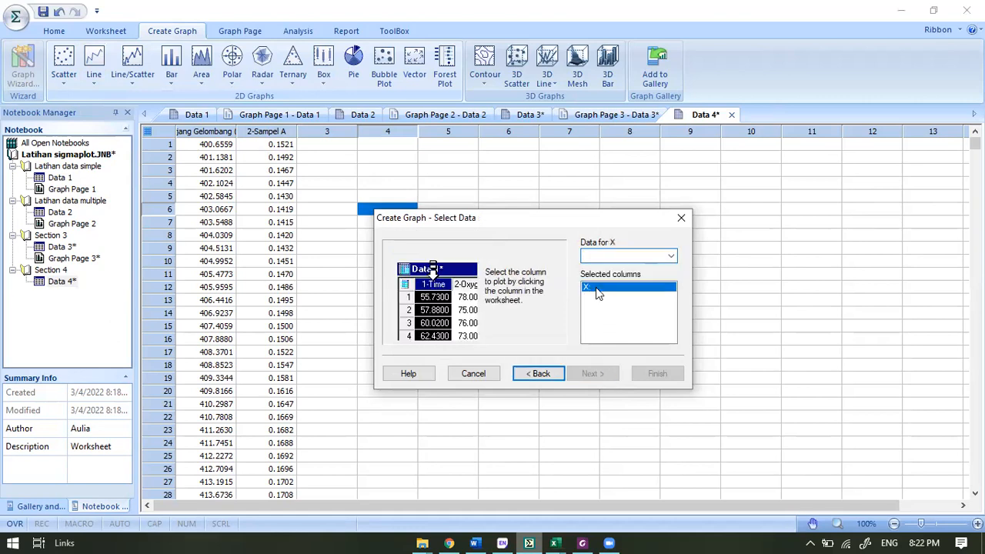
click(208, 117)
click(207, 125)
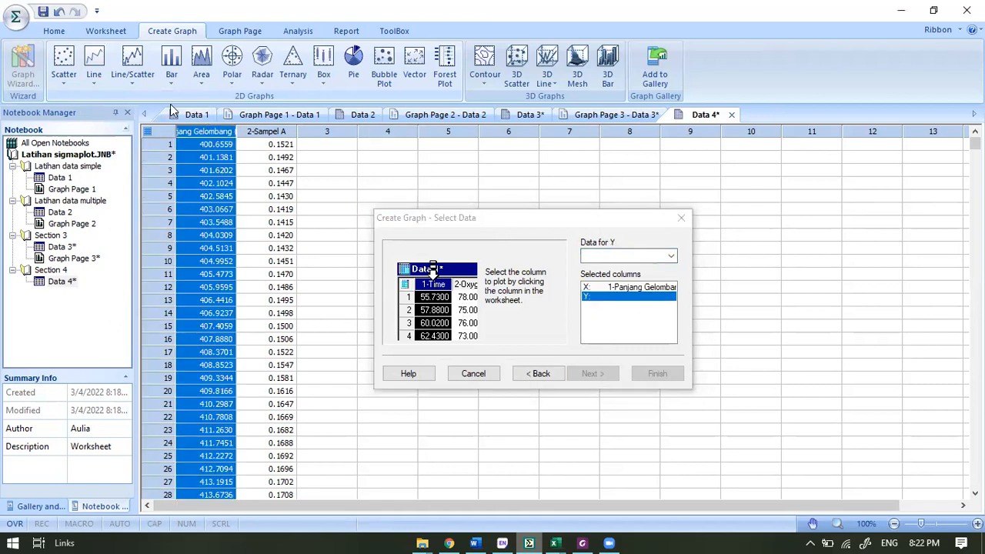
click(267, 124)
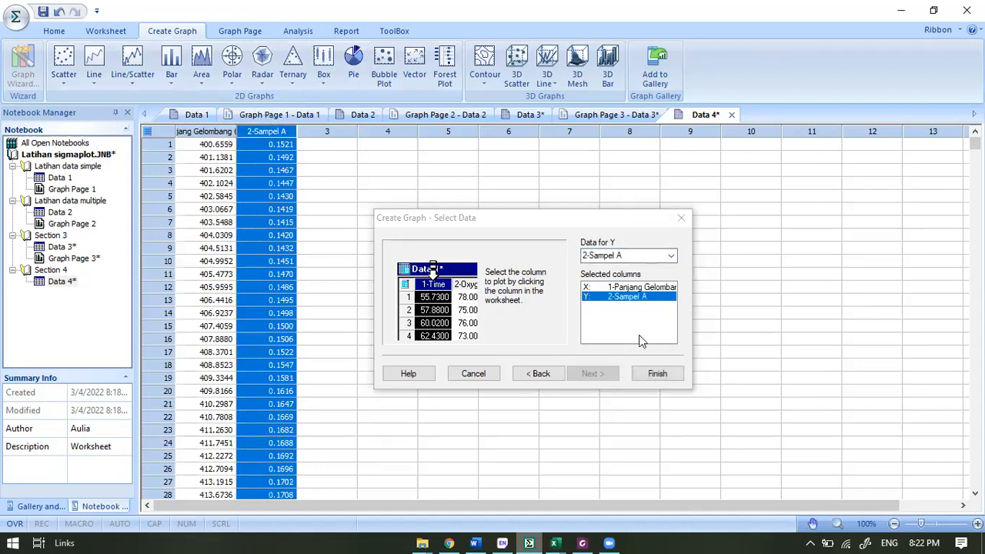
click(670, 377)
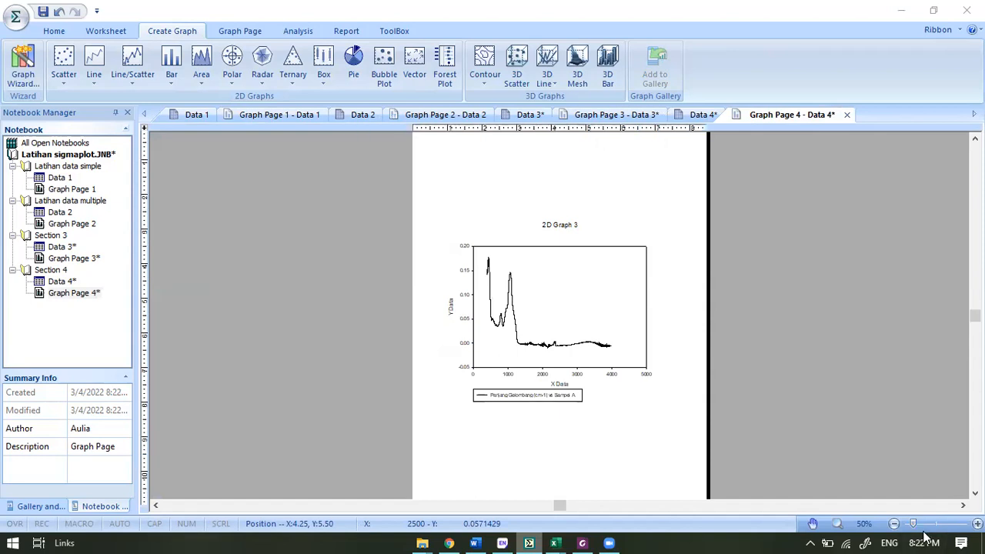
Enlarge the new graph and compare it with the wavenumber axis of Figure 2 in EndNote, returning to SigmaPlot.
click(927, 524)
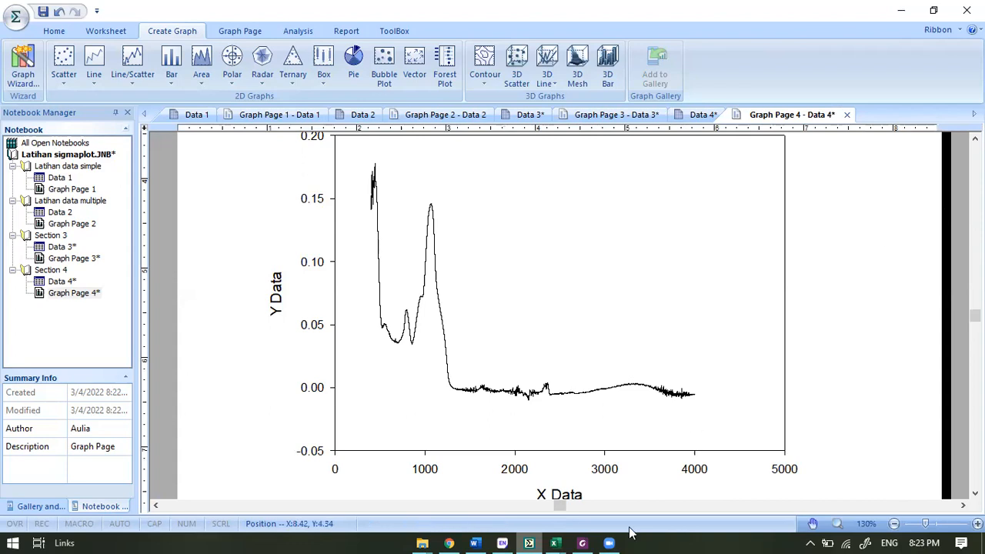
mouse_move(502, 543)
click(516, 465)
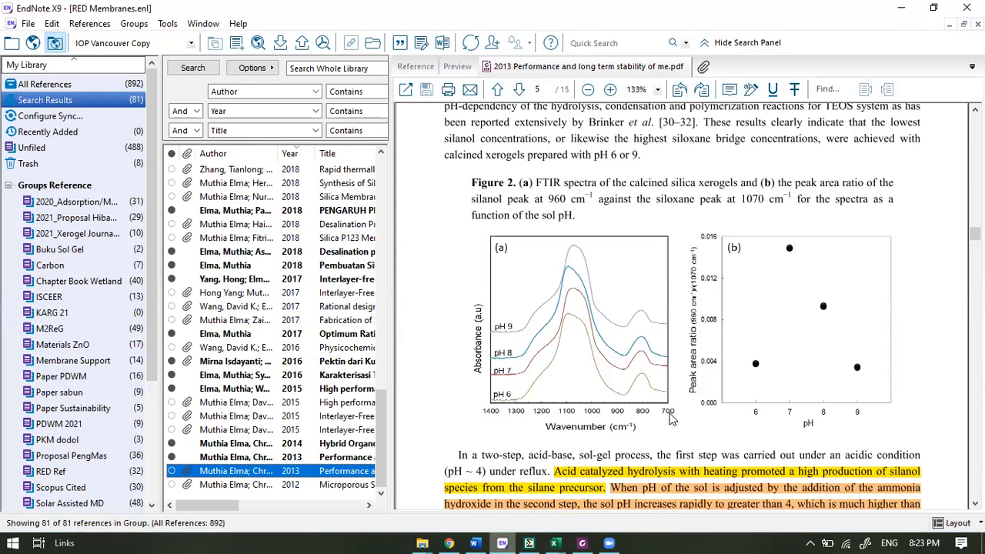
click(529, 543)
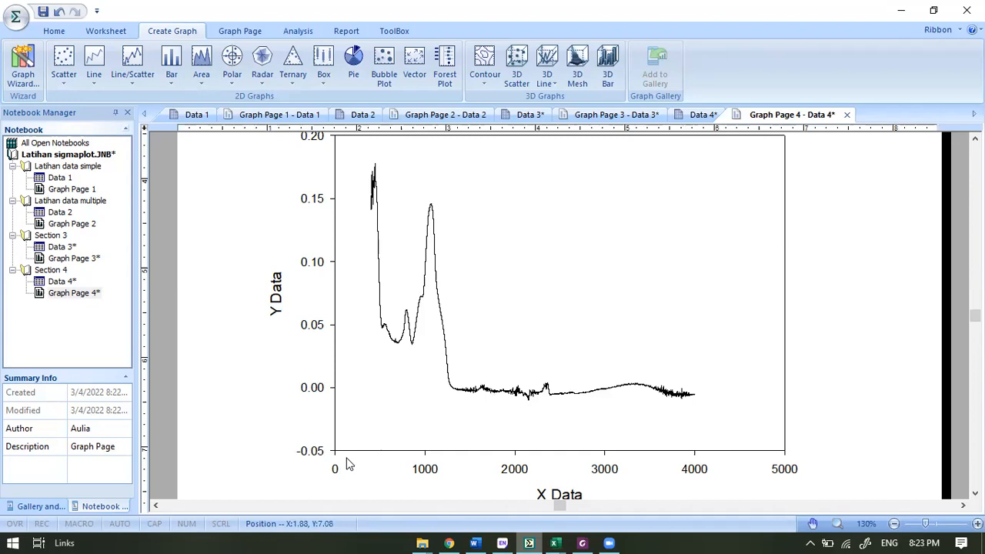
Set the start of the FTIR graph's X axis scaling range to 1400.
click(896, 524)
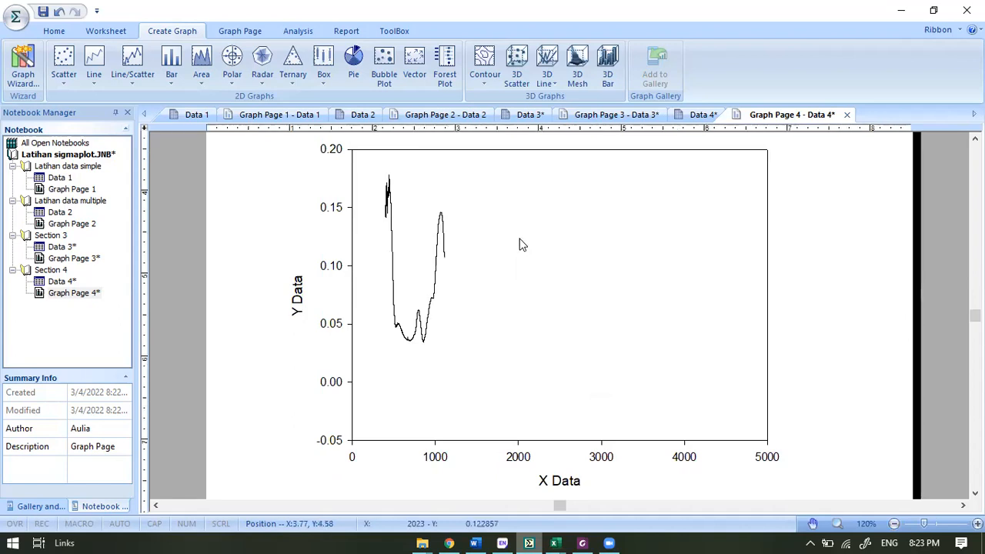
right_click(521, 243)
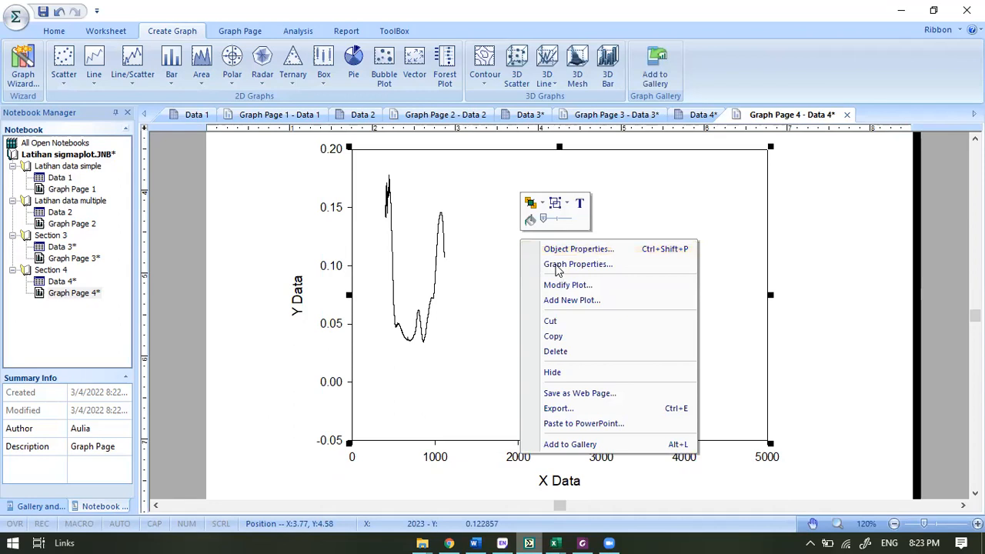
click(558, 265)
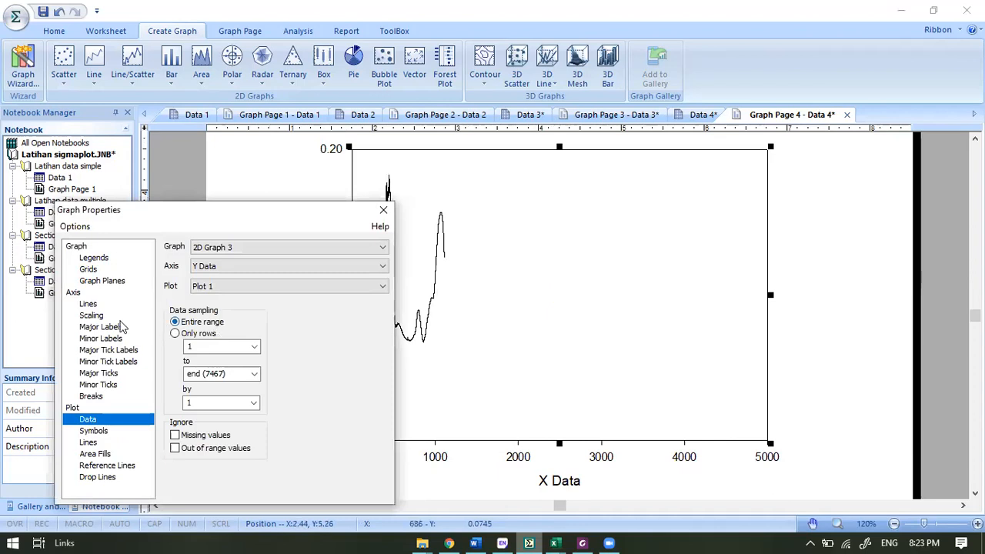
click(90, 316)
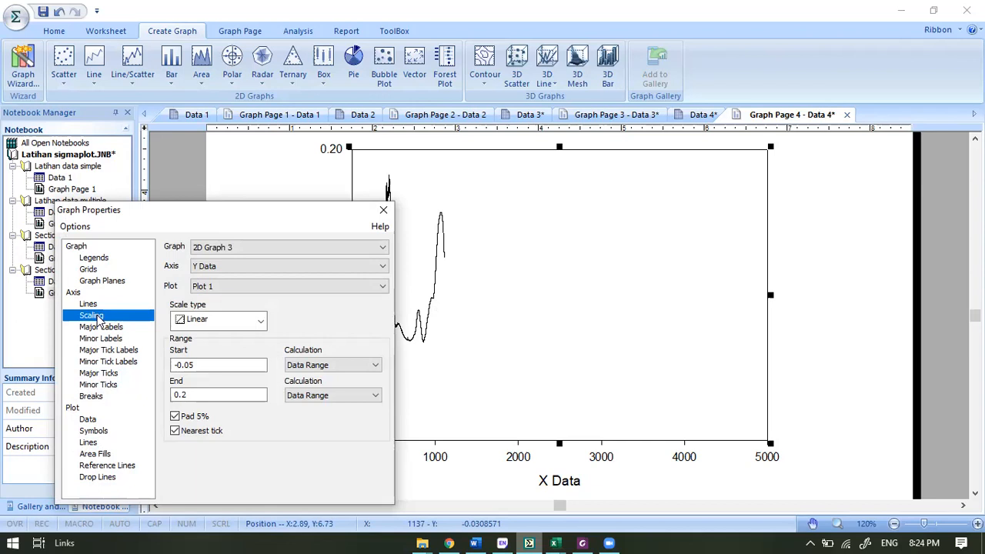
click(221, 266)
click(198, 286)
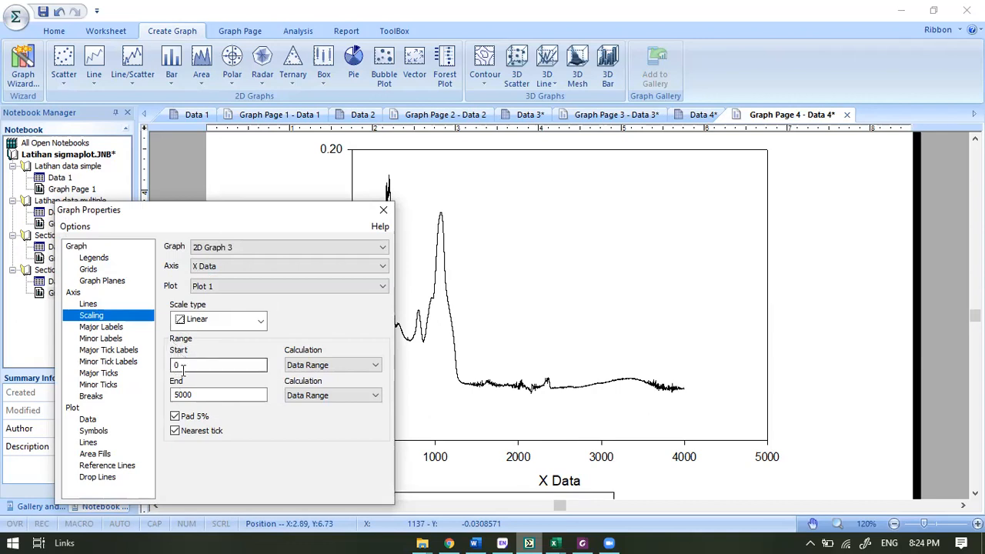
click(190, 363)
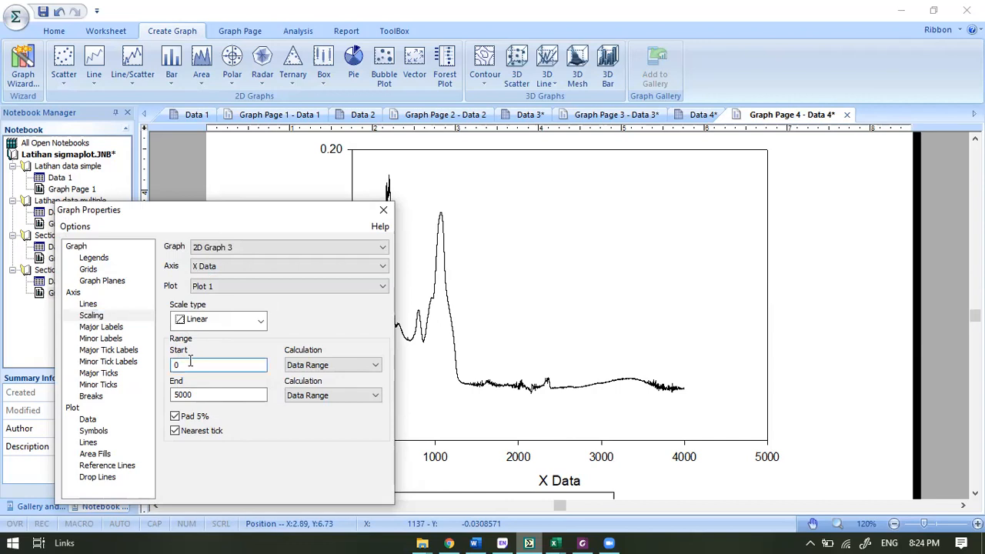
click(197, 396)
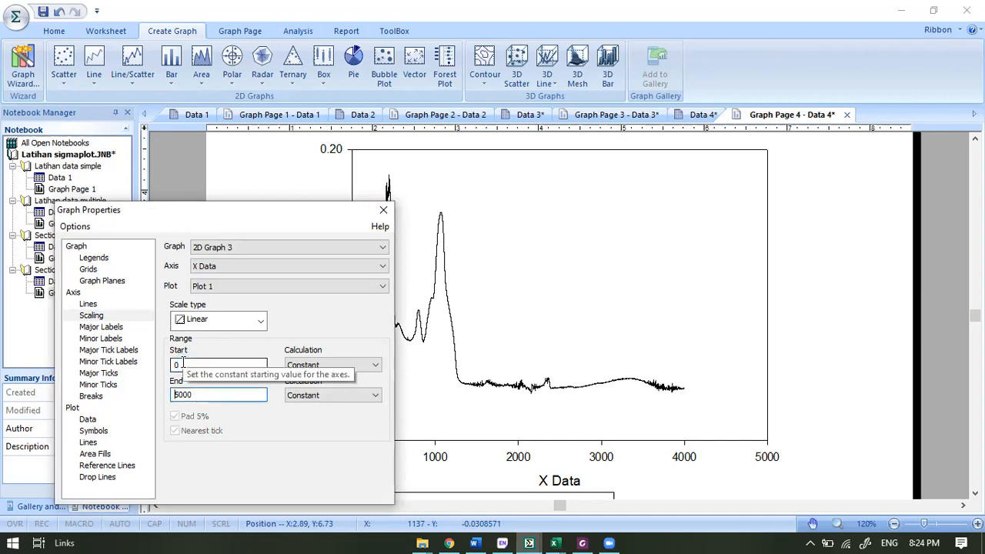
click(182, 365)
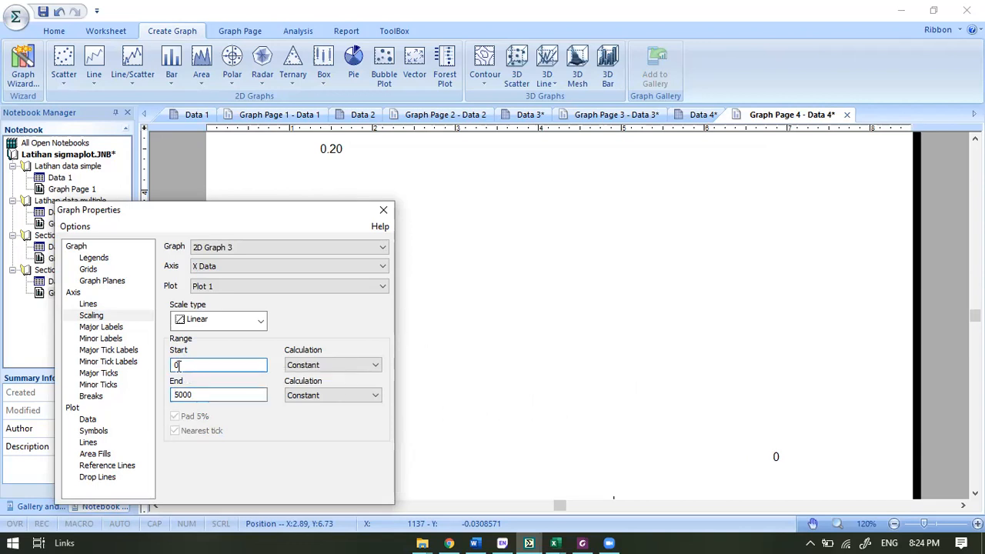
double_click(163, 369)
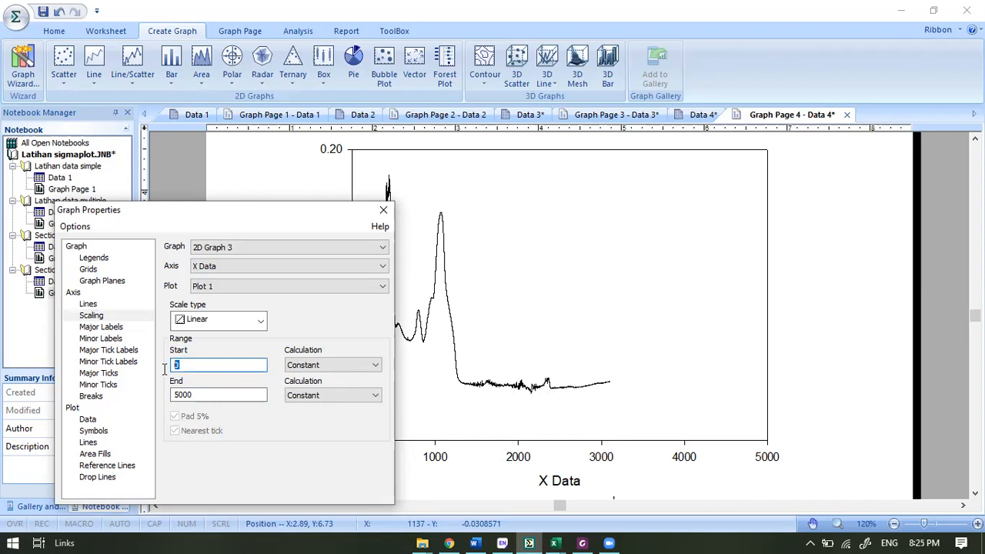
text(1400)
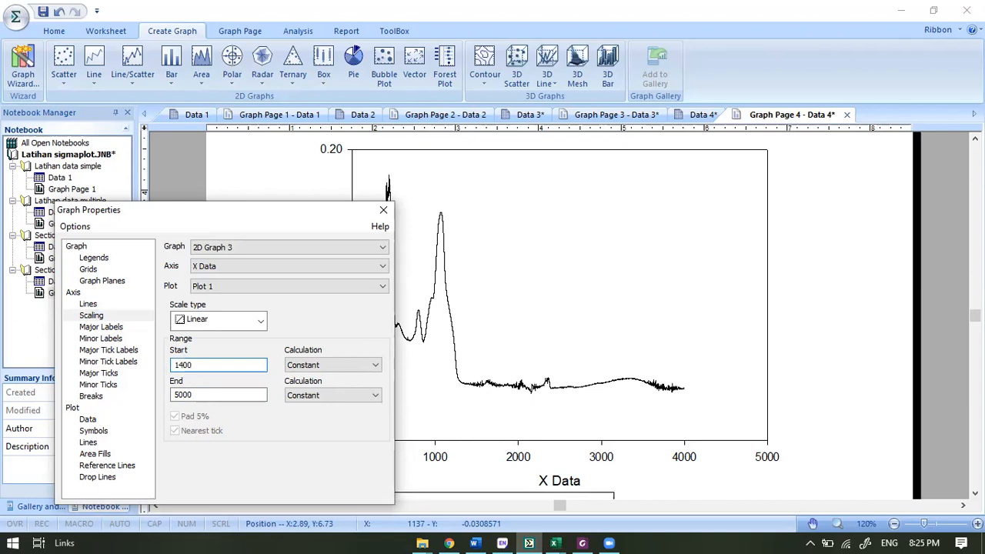
Set the end of the X axis range to 600, then close the graph properties and deselect the graph.
double_click(184, 392)
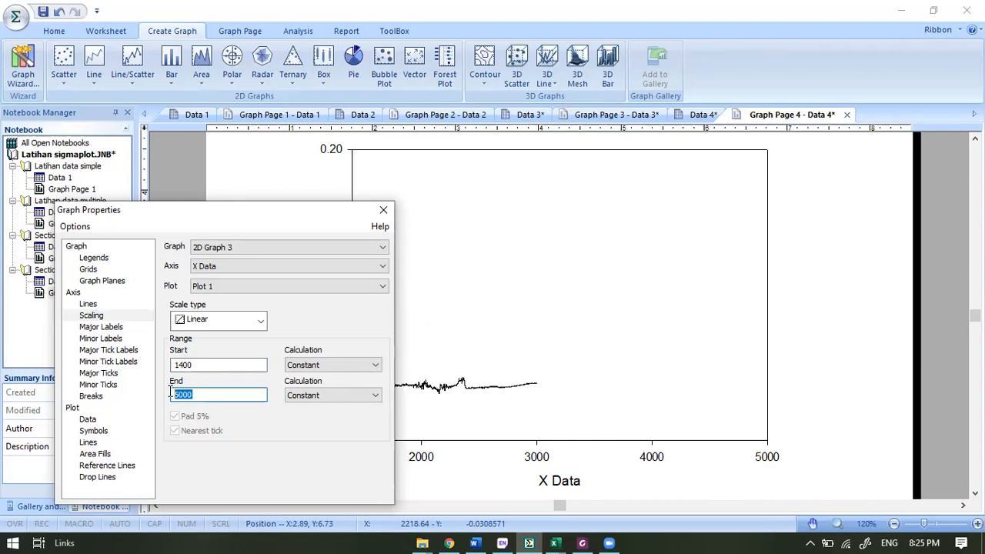
text(600)
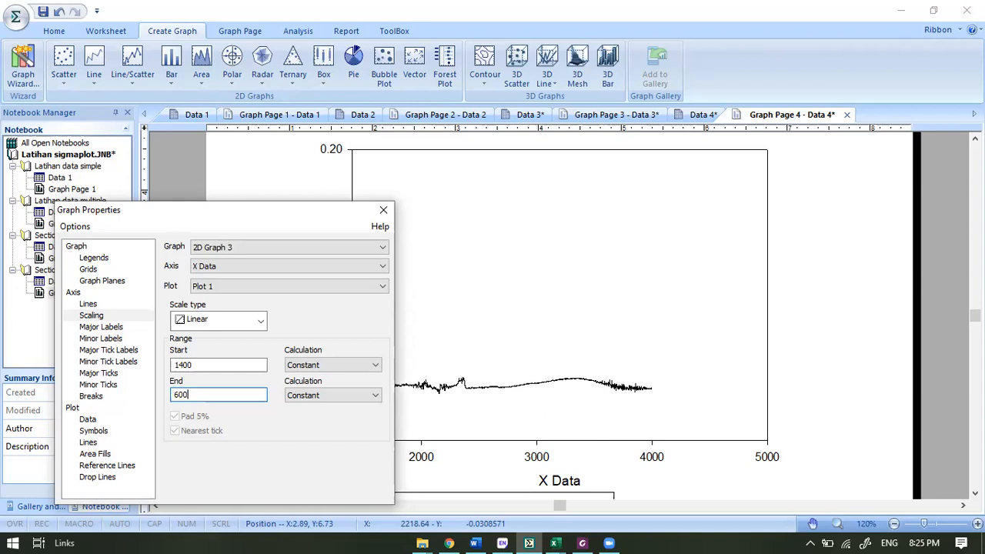
click(199, 364)
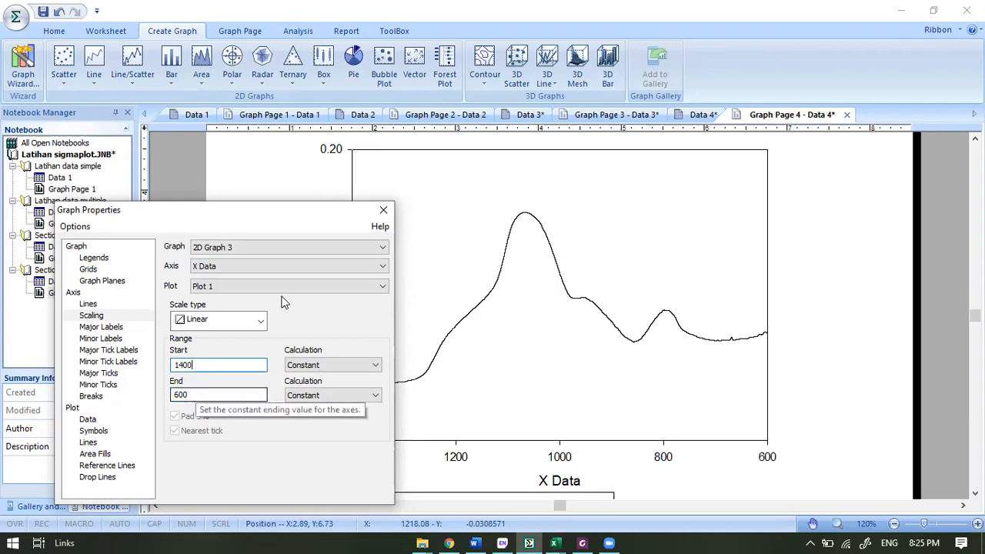
click(384, 211)
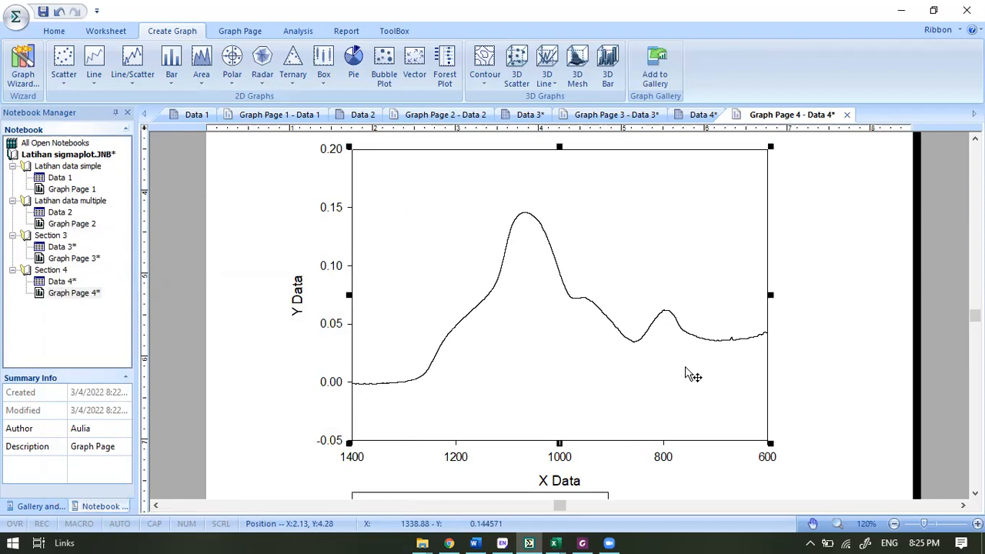
click(835, 412)
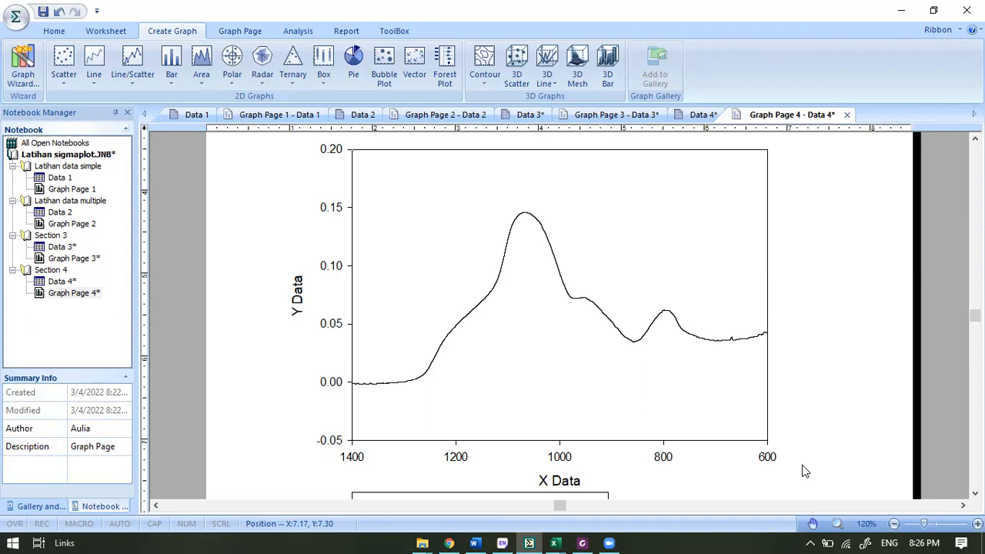
Switch to EndNote and open the 2019 article on deconvolution of pectin carbonised template silica thin-film from the search results.
mouse_move(367, 373)
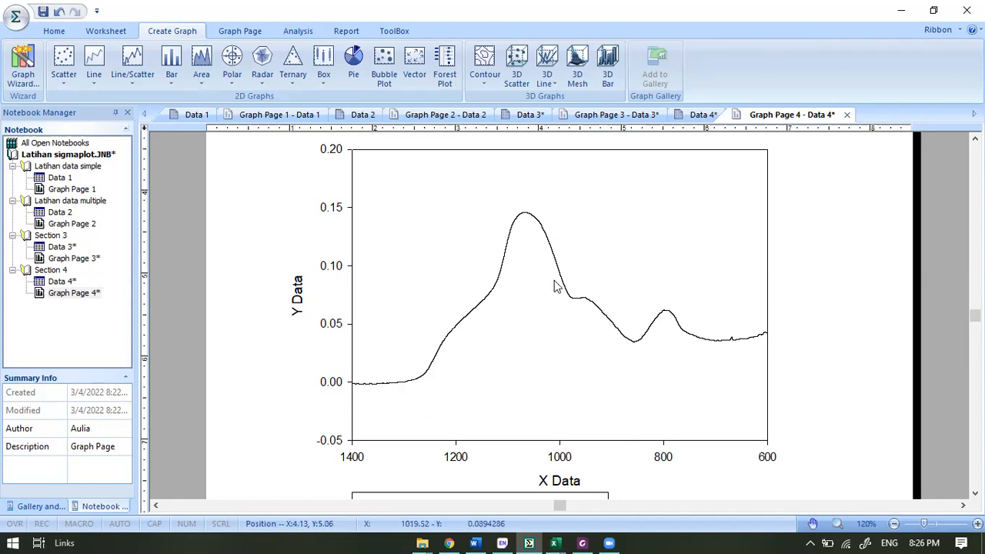
mouse_move(735, 321)
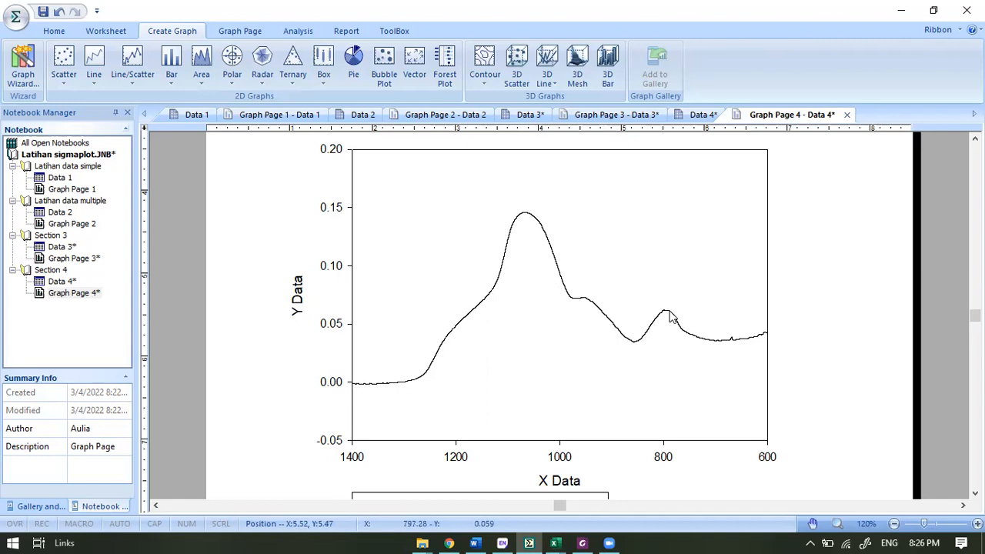
mouse_move(734, 368)
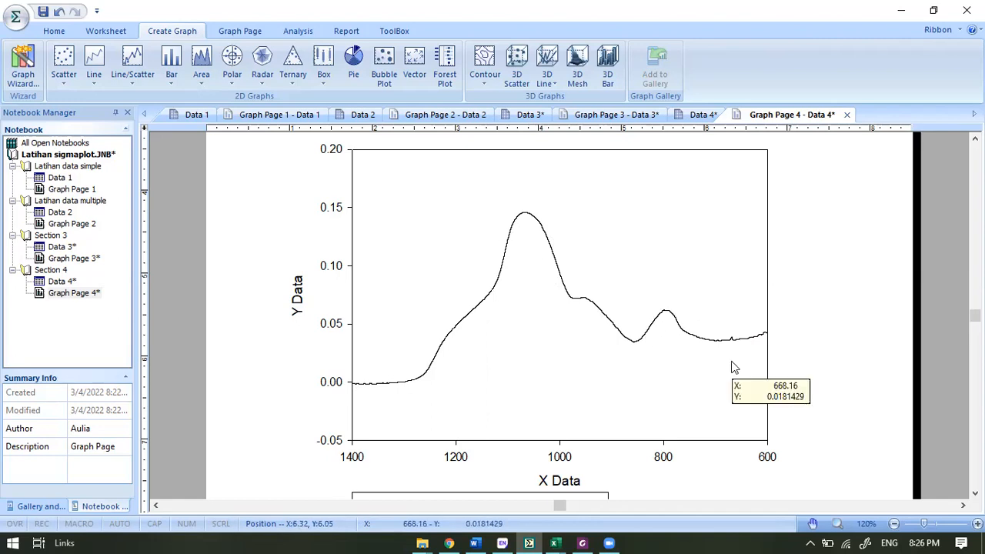
click(506, 538)
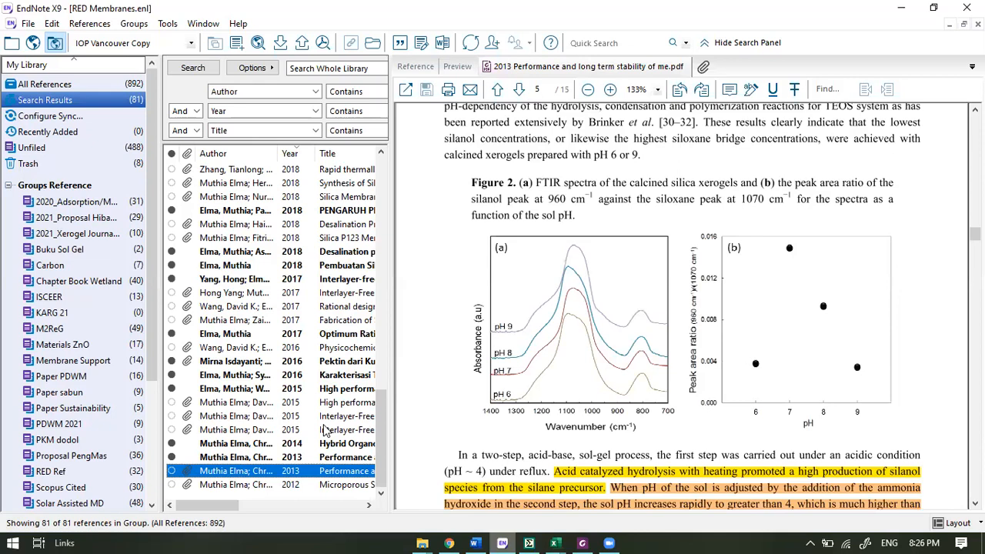
scroll(325, 429, up, 1)
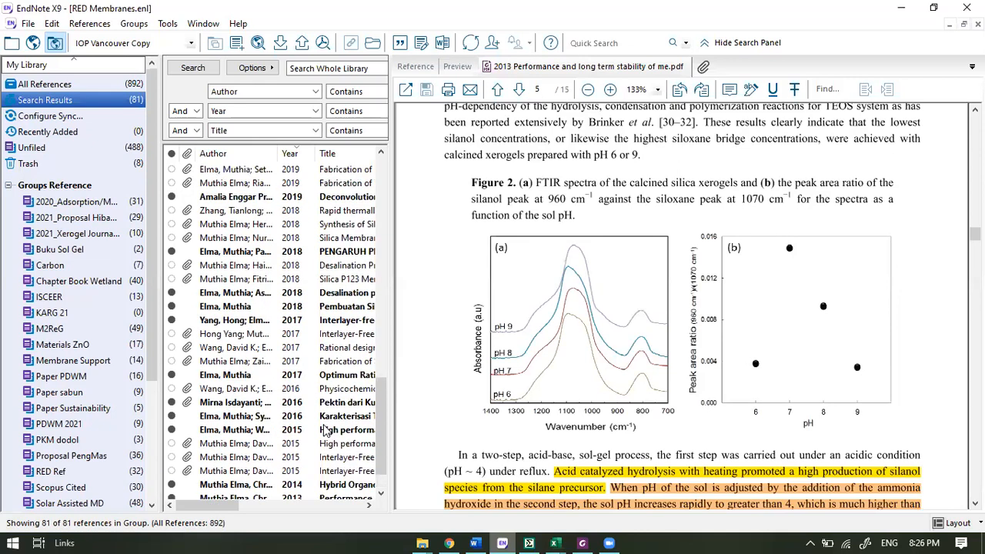
scroll(326, 429, up, 1)
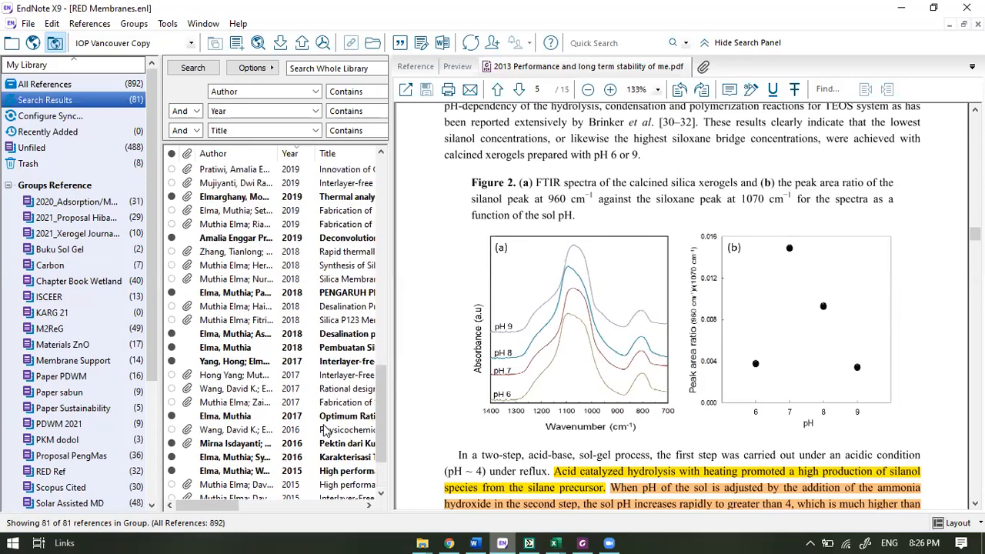
scroll(326, 429, up, 1)
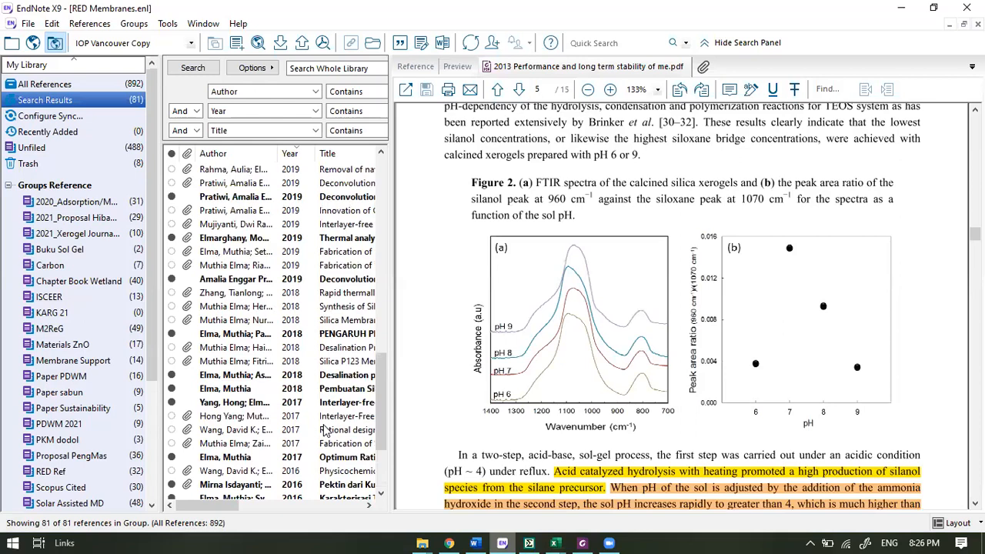
scroll(326, 430, up, 2)
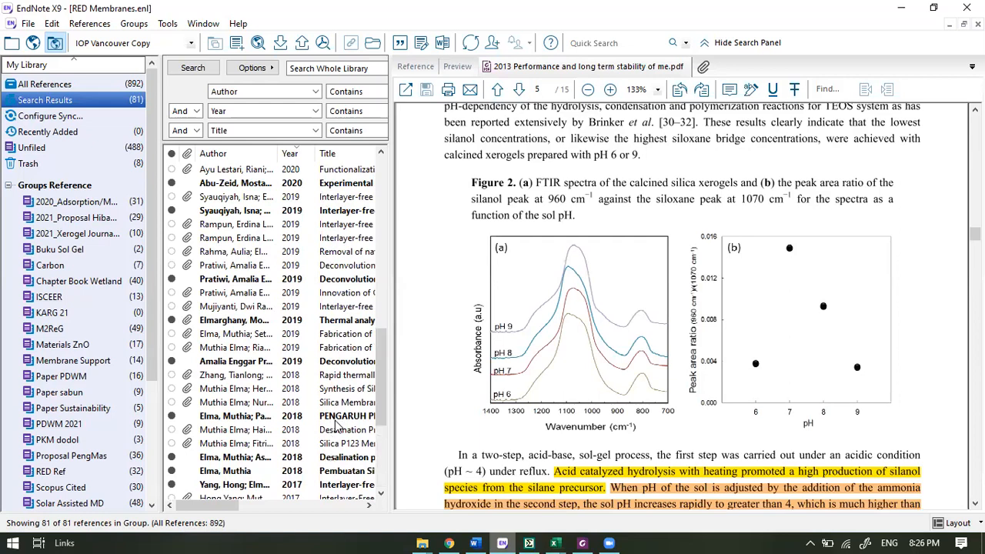
scroll(336, 427, up, 1)
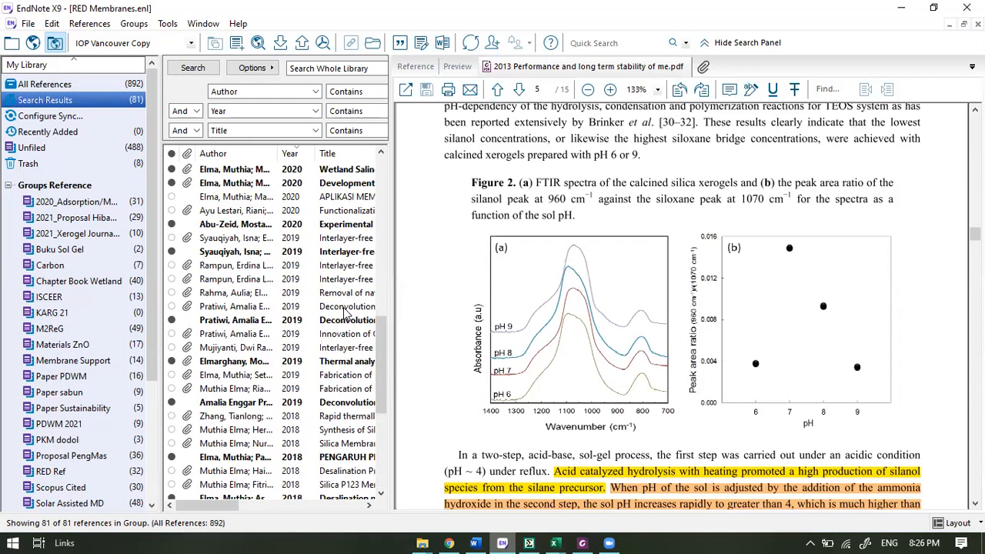
click(346, 308)
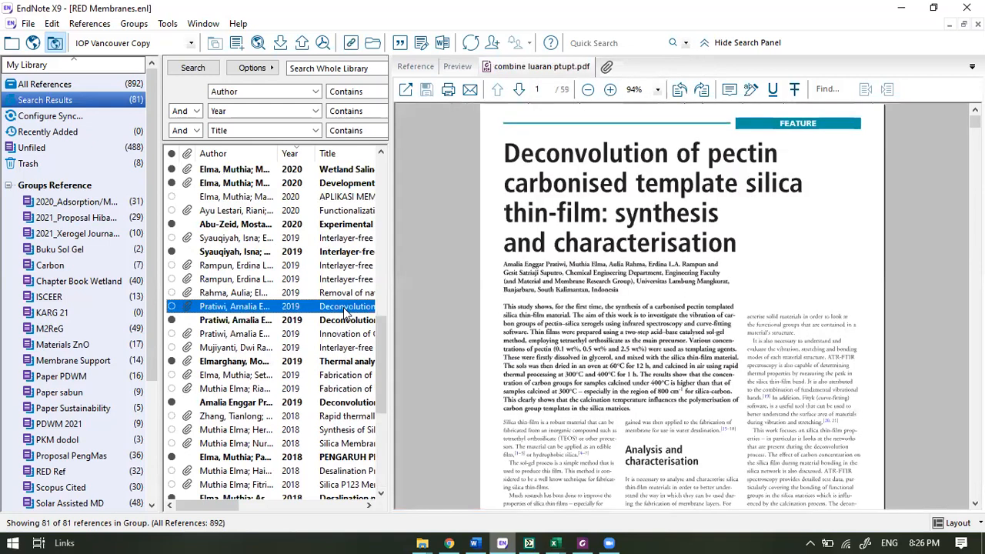
Examine the spectra and wavelength axis of Figure 2b on page 2 of the article at 400% magnification.
scroll(844, 370, down, 2)
scroll(844, 369, up, 2)
scroll(845, 369, down, 2)
scroll(844, 370, down, 5)
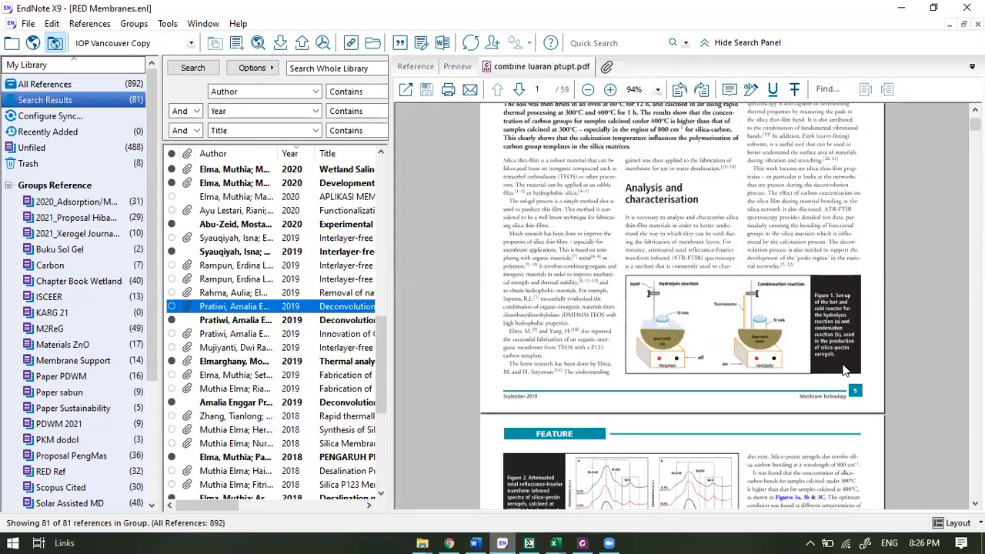
scroll(844, 370, down, 7)
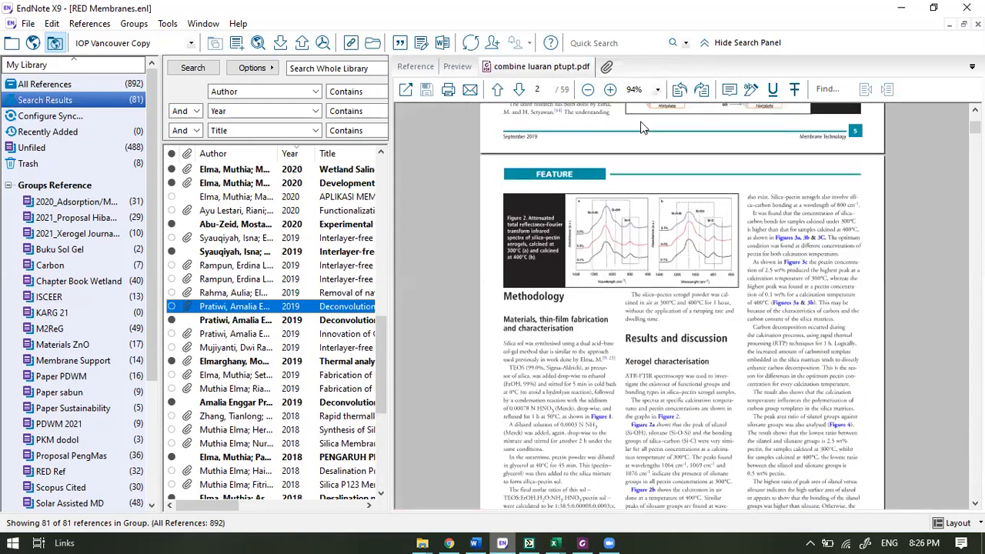
click(611, 90)
click(611, 90)
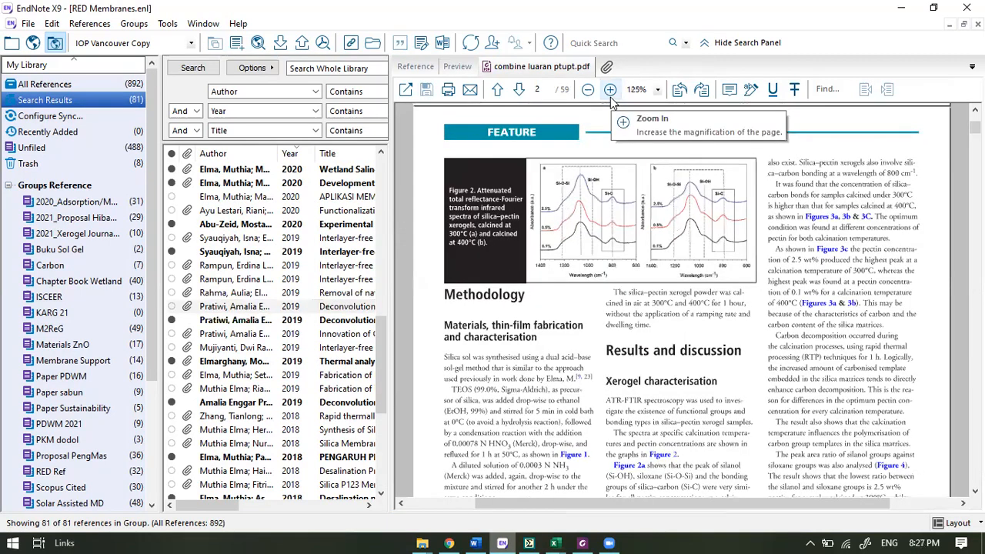
click(610, 90)
click(610, 90)
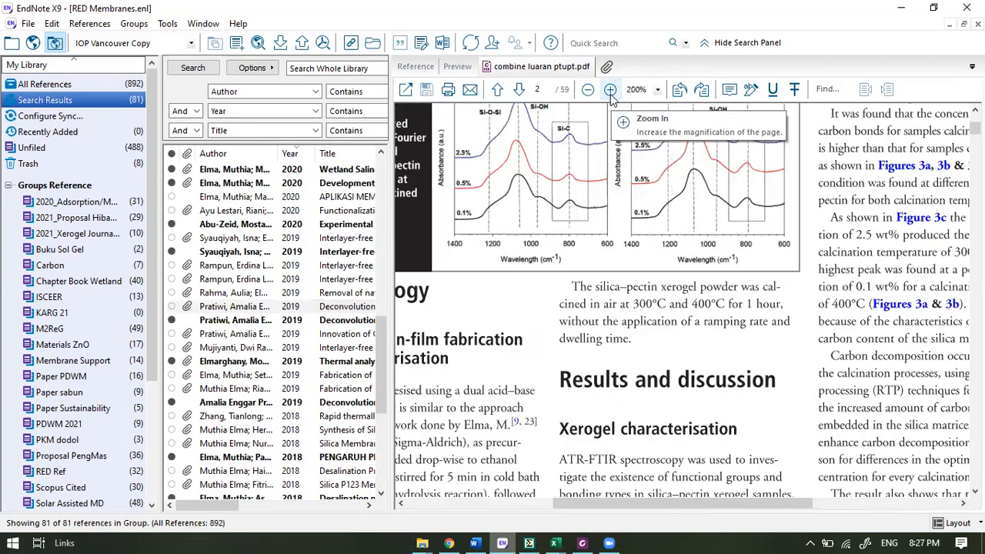
click(610, 90)
click(610, 90)
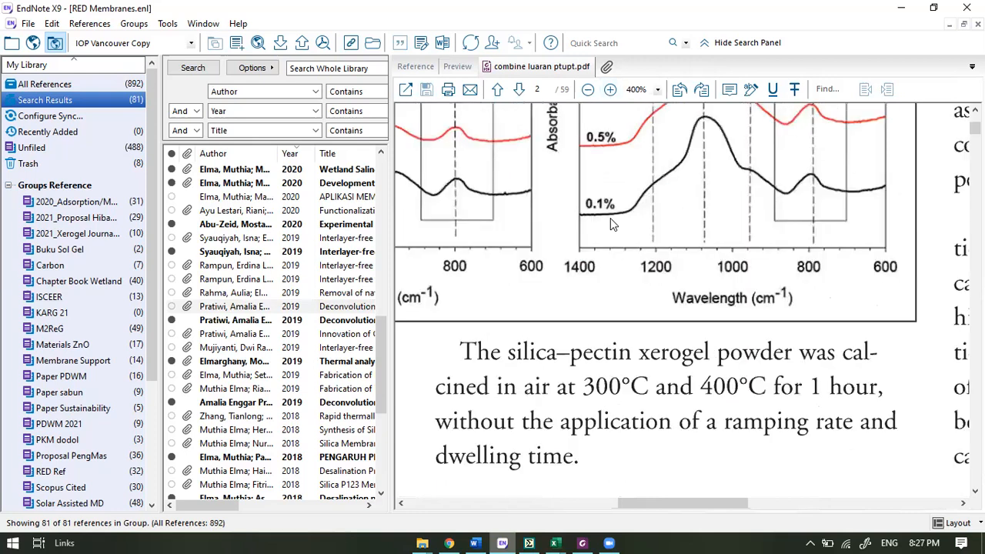
scroll(611, 223, up, 3)
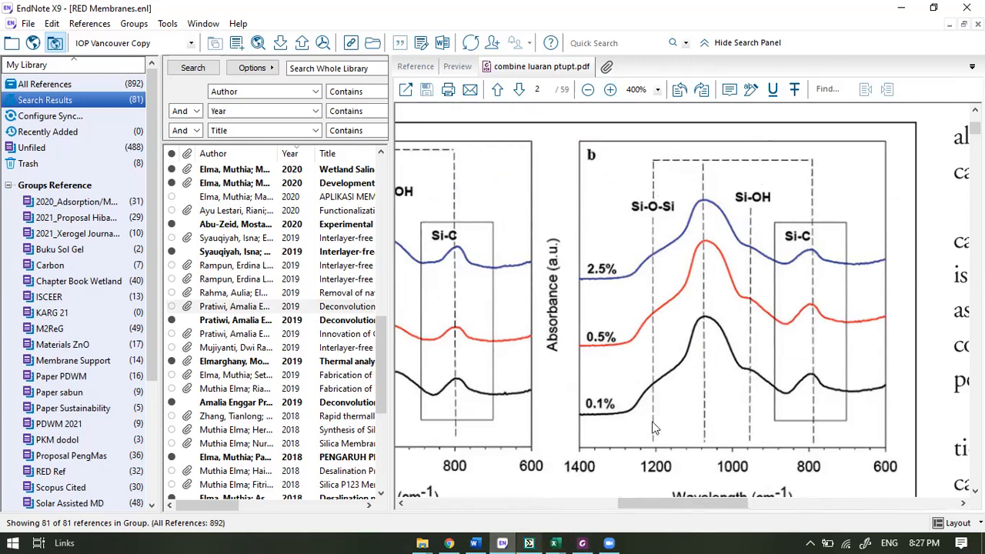
Switch to SigmaPlot and set the bottom minor ticks of the spectrum graph's X axis to Outward.
click(530, 542)
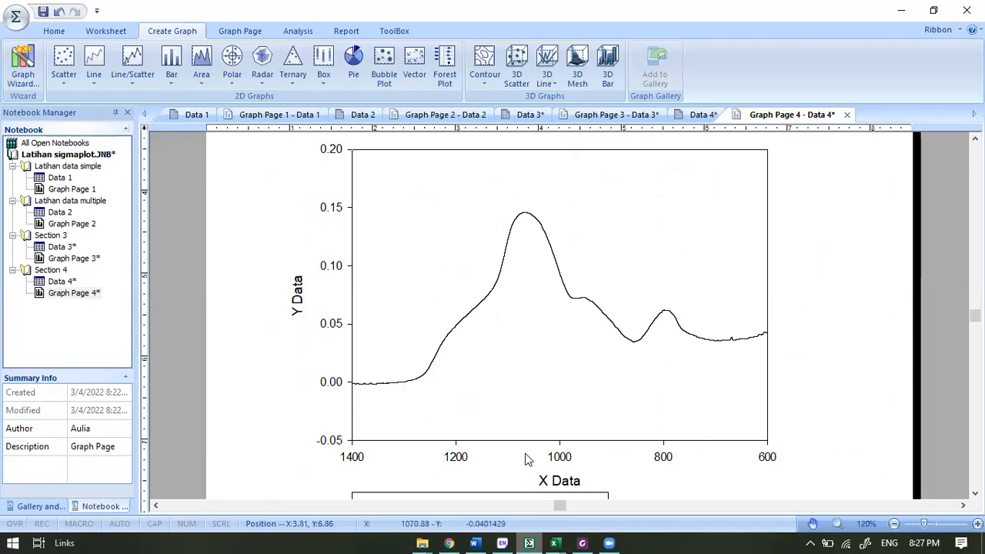
double_click(481, 420)
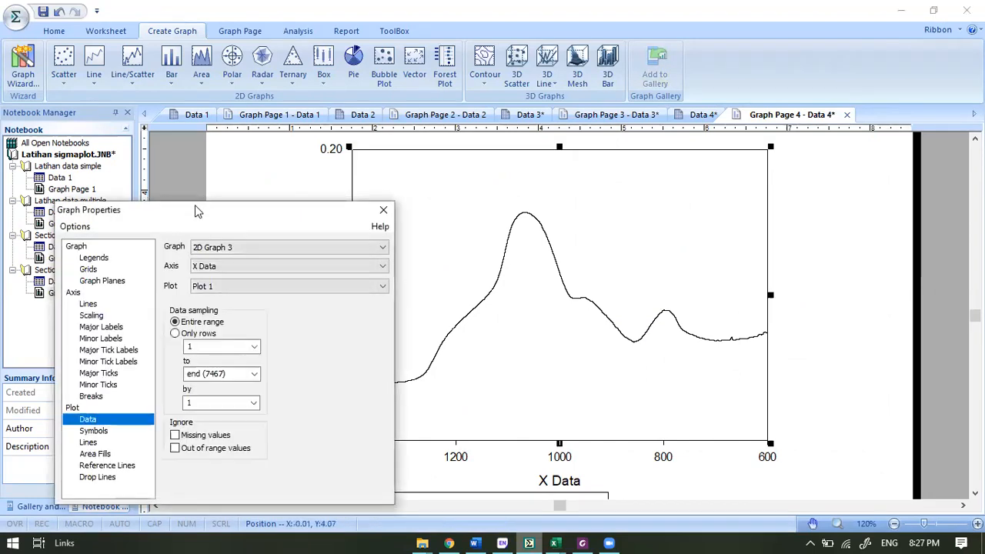
drag(197, 211, 280, 133)
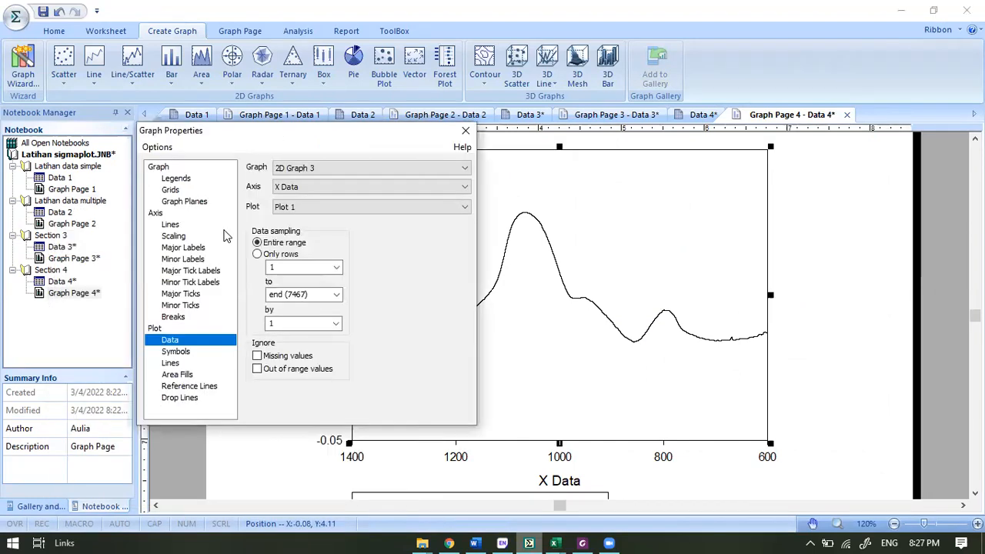
click(196, 306)
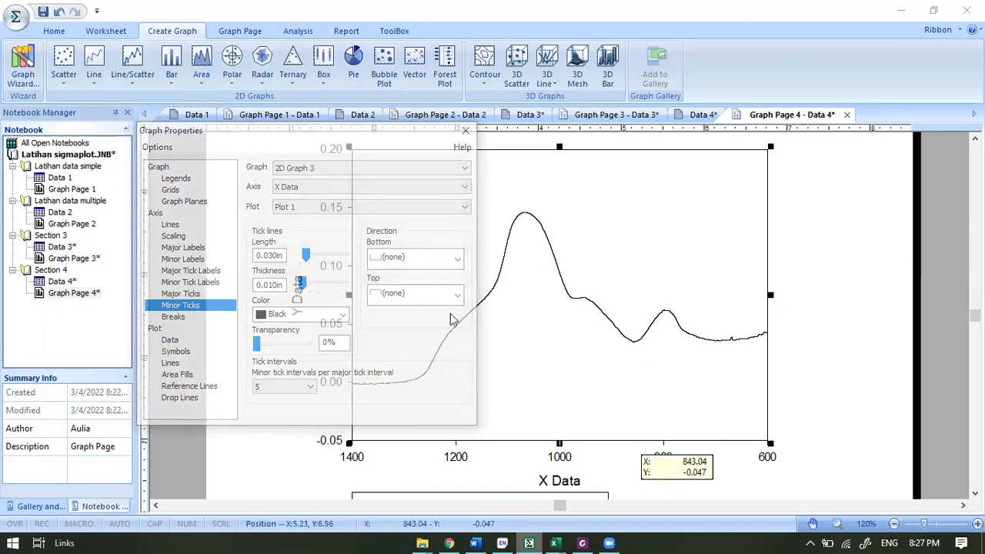
click(410, 259)
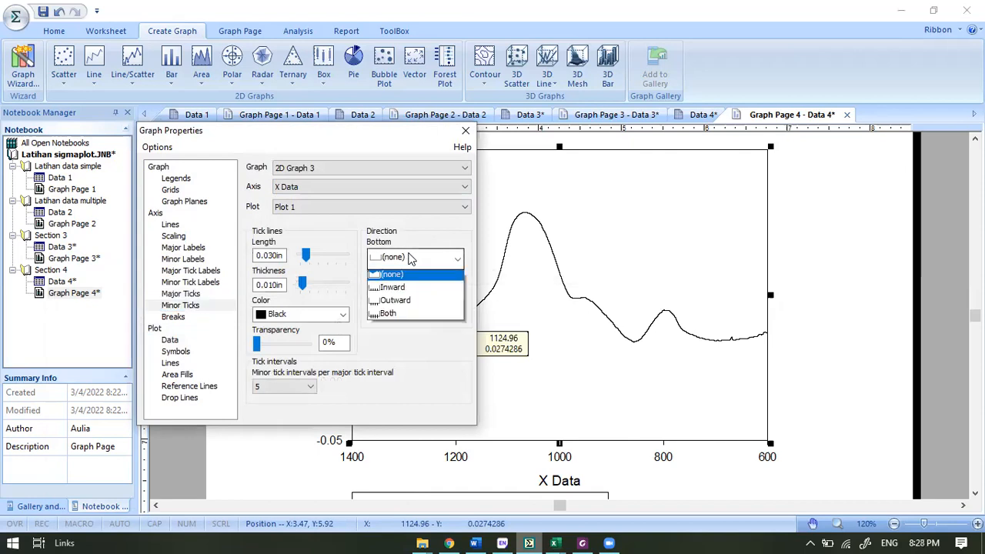
click(397, 306)
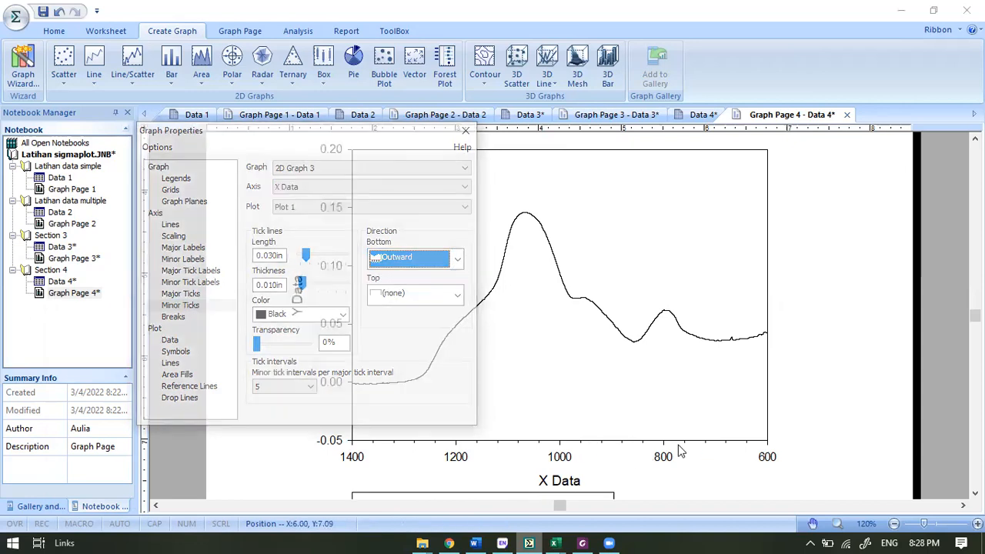
Set the left minor ticks of the graph's Y axis to Outward and close the graph properties.
click(296, 188)
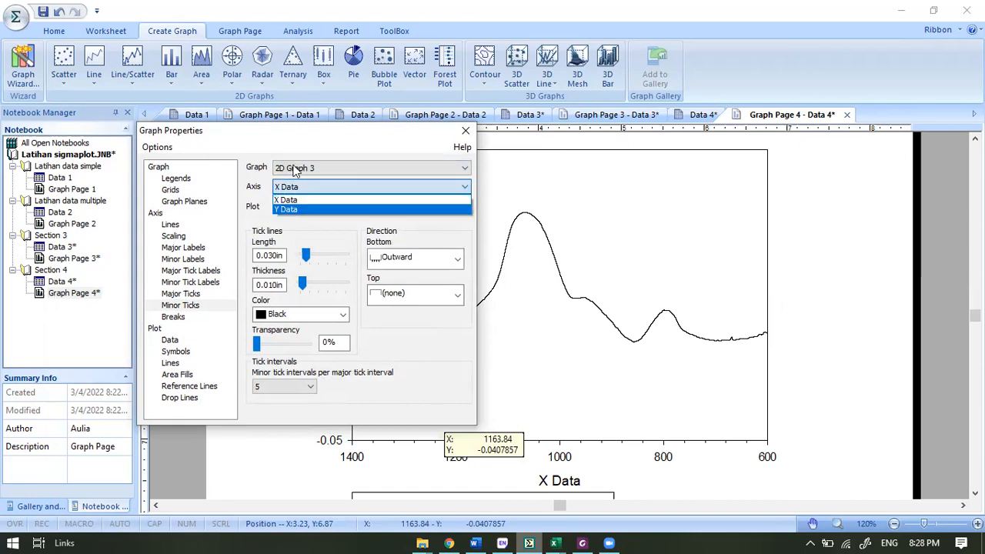
click(286, 210)
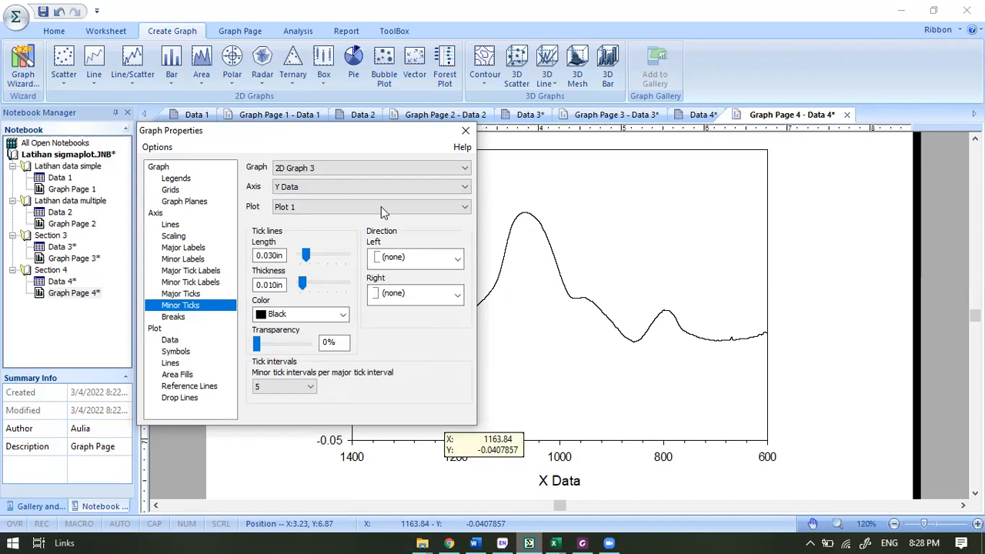
drag(331, 130, 154, 140)
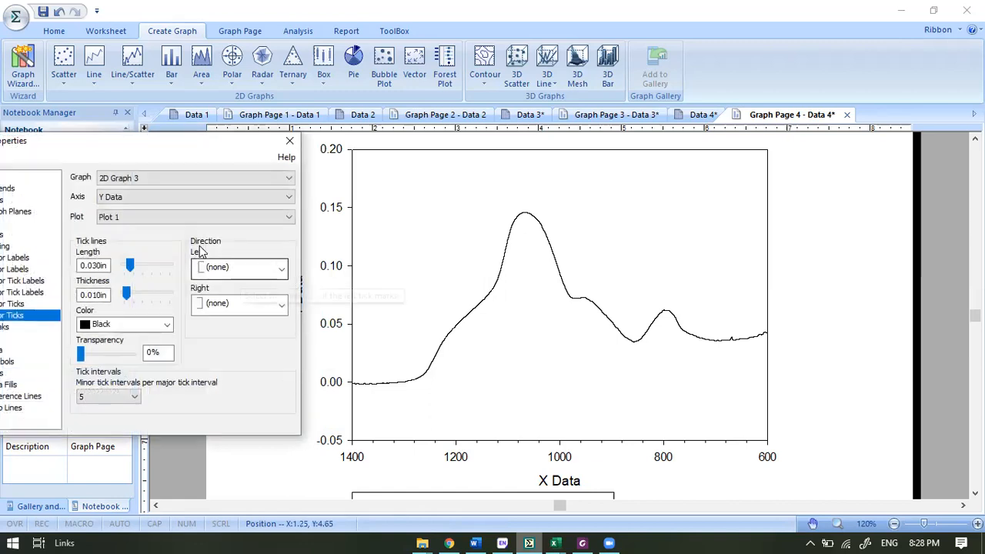
click(218, 268)
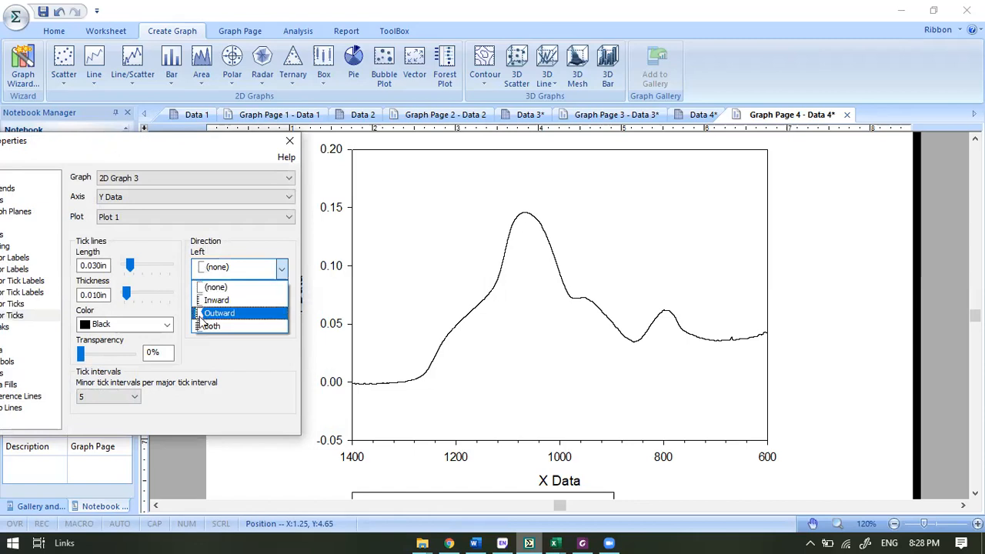
click(202, 315)
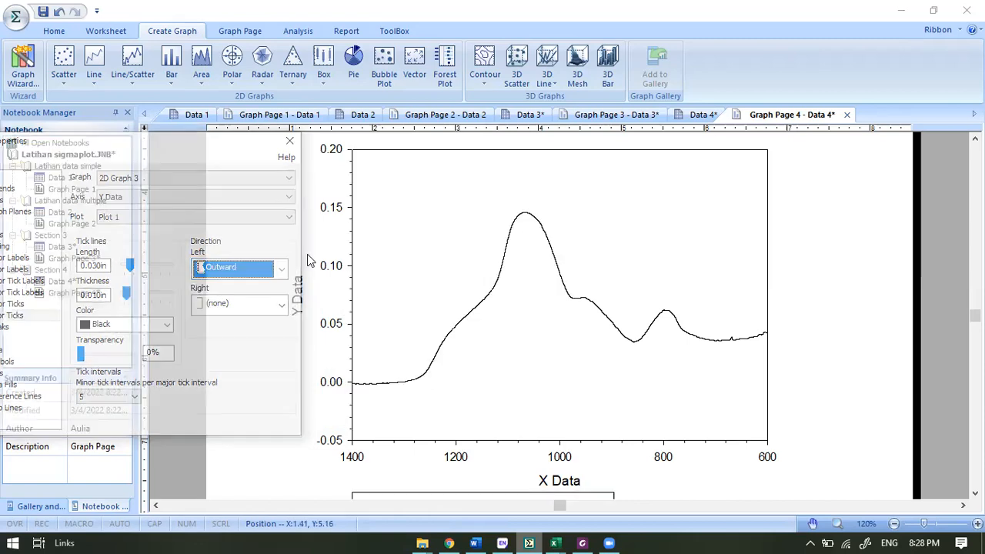
drag(197, 144, 375, 136)
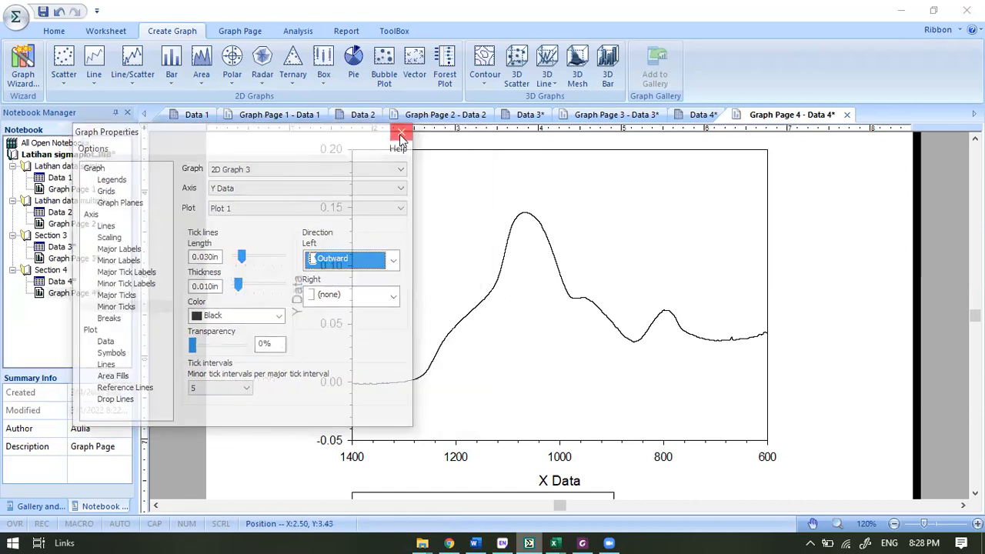
click(401, 138)
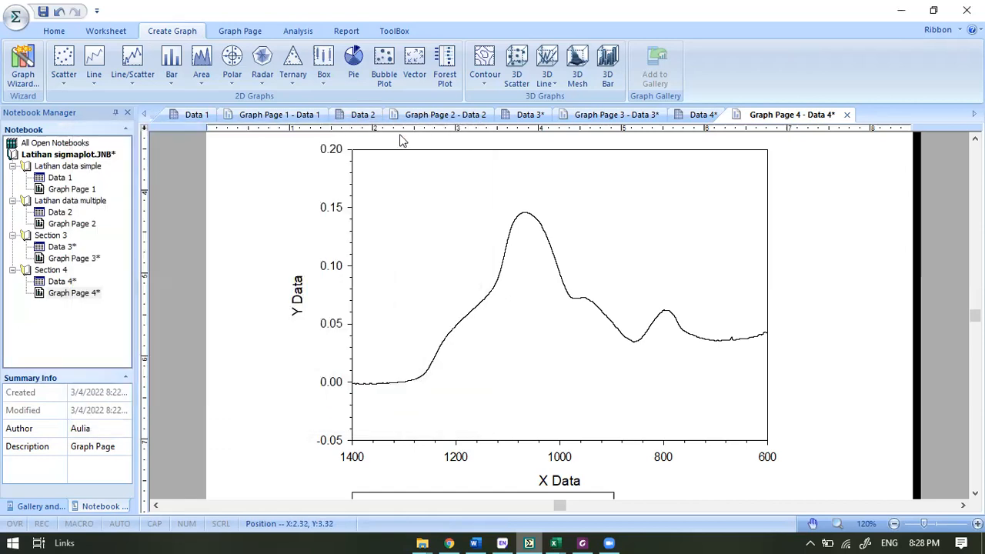
Change the graph's Y axis title to "Absorbansi (a.u)".
click(297, 293)
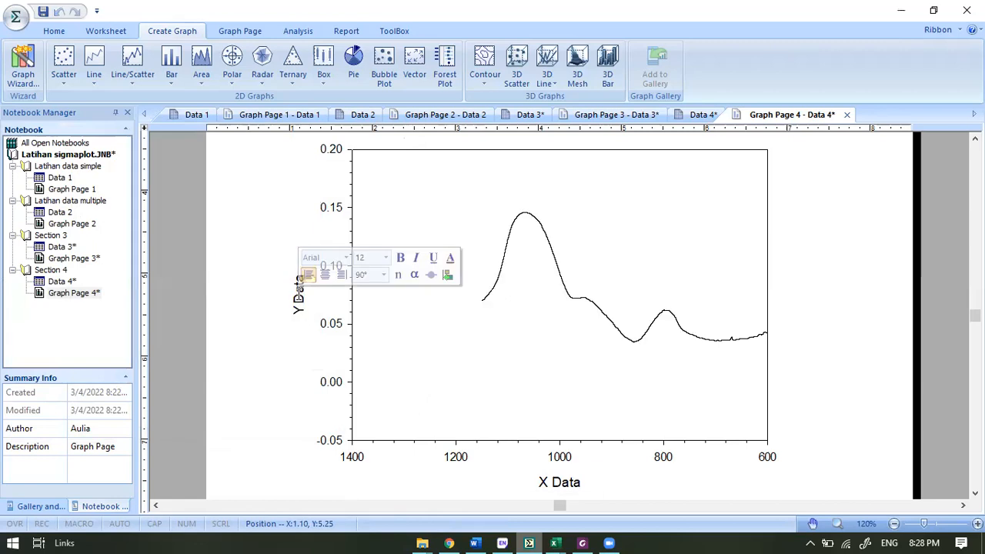
double_click(300, 291)
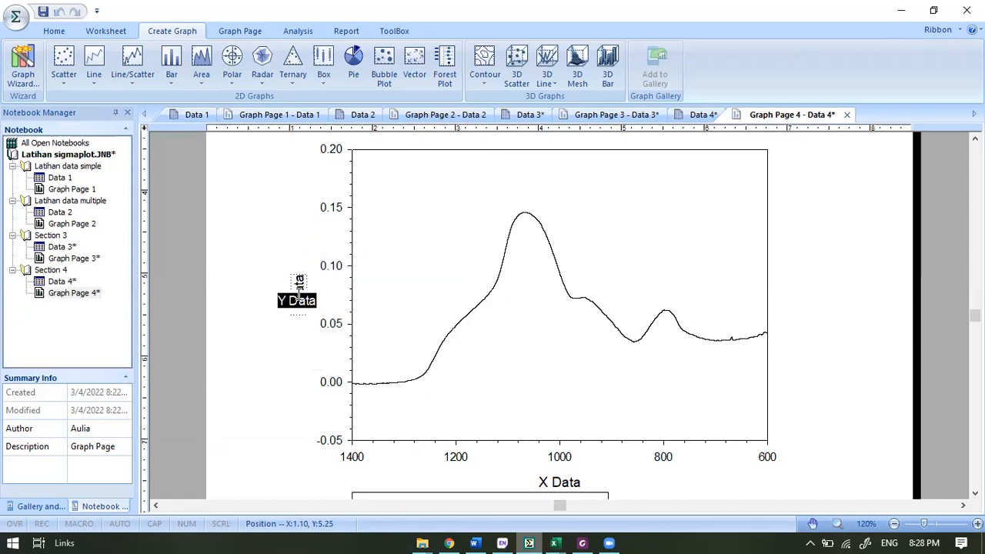
text(Absorbansi)
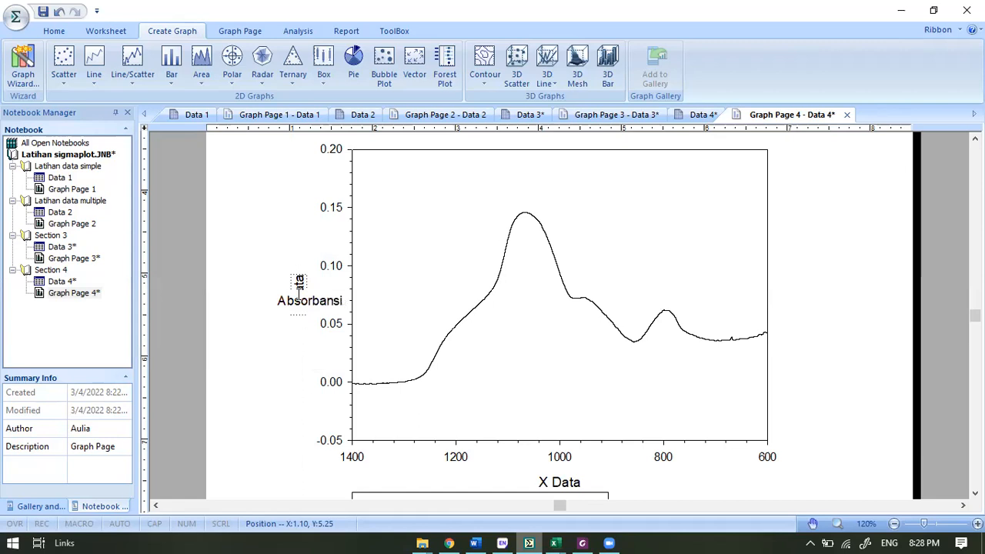
text( (a.u))
key(Return)
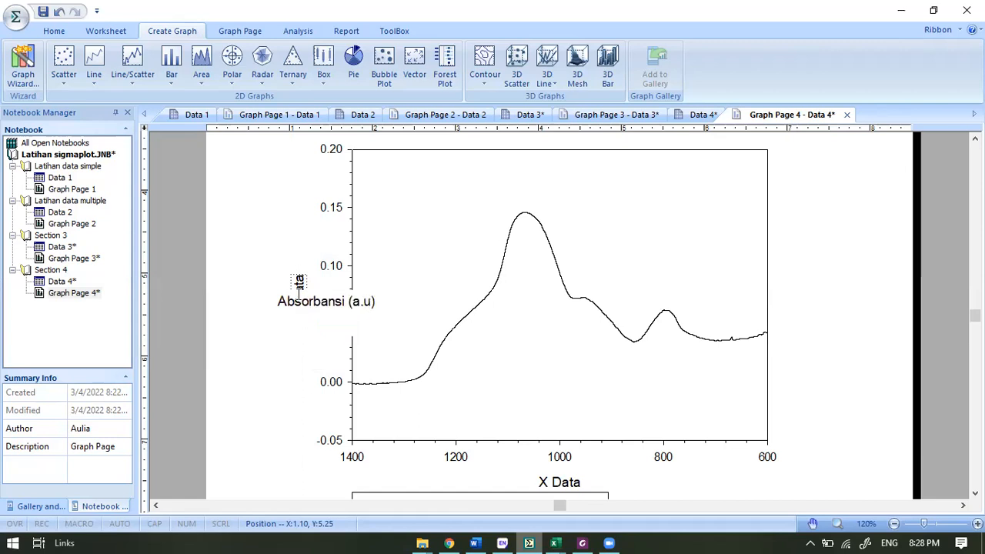
click(274, 356)
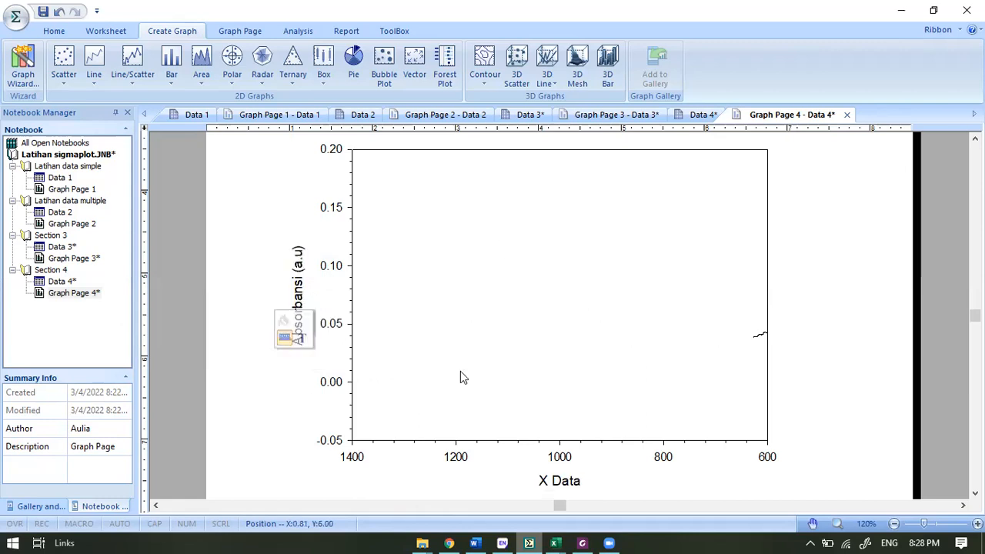
Change the graph's X axis title to "Panjang gelombang (cm-1)" and deselect the graph.
double_click(564, 482)
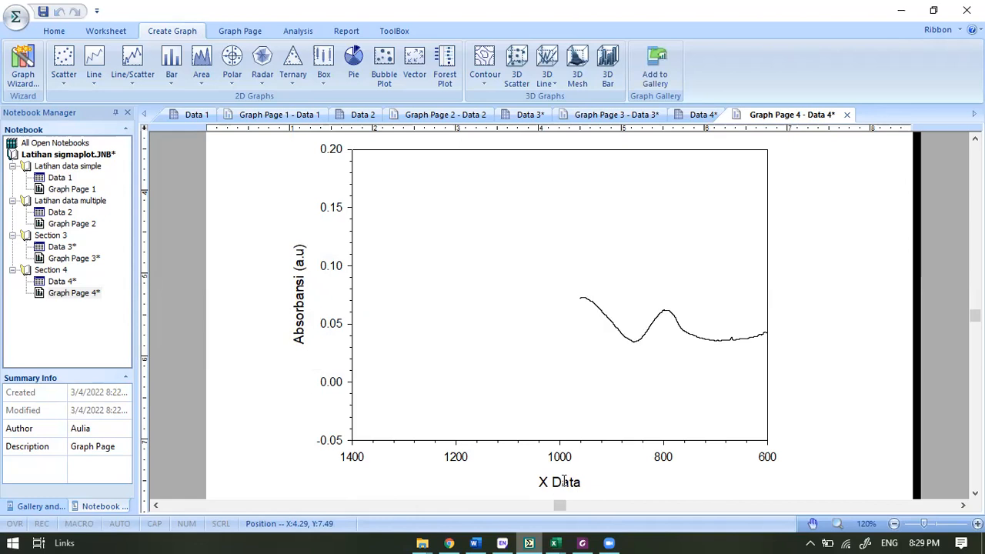
double_click(564, 480)
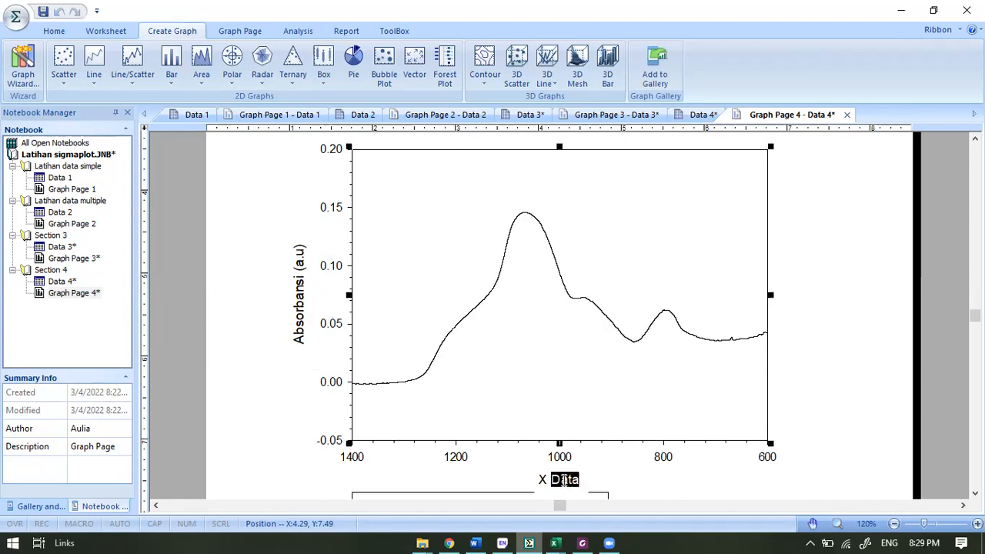
text(Pain)
text(ang )
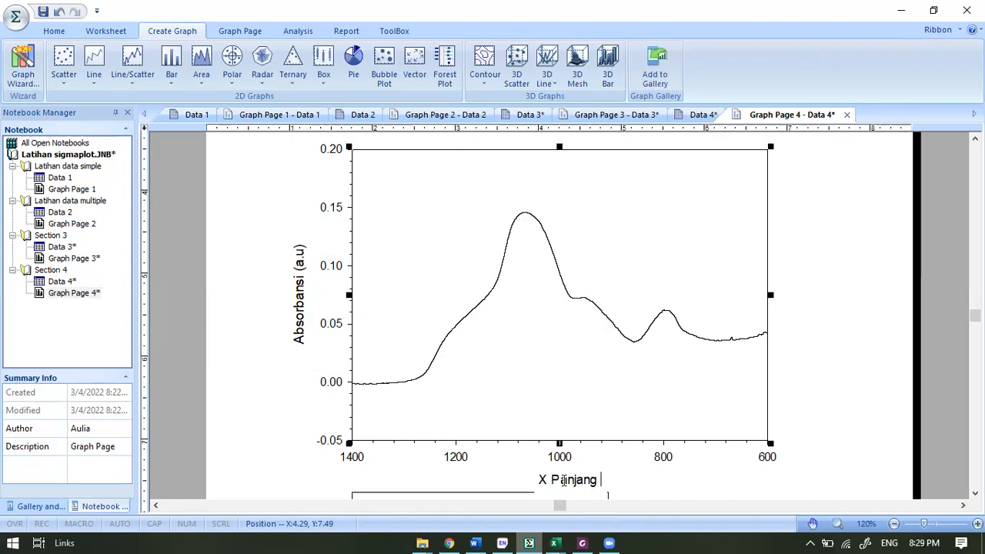
text(gel)
key(BackSpace)
key(BackSpace)
key(BackSpace)
key(BackSpace)
key(BackSpace)
key(BackSpace)
key(BackSpace)
key(BackSpace)
key(BackSpace)
key(BackSpace)
key(BackSpace)
key(BackSpace)
key(BackSpace)
text(ombang ()
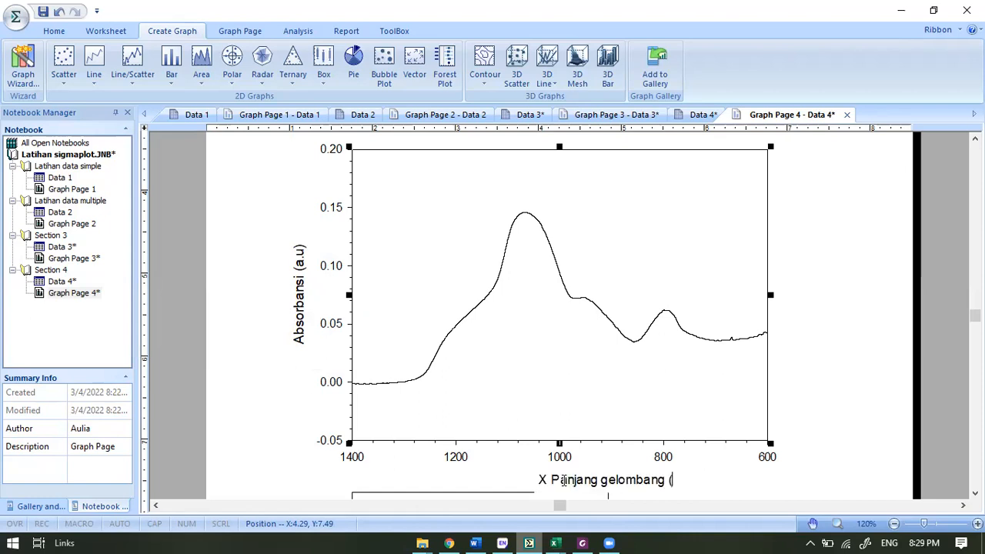
text(cm-1))
click(551, 479)
key(BackSpace)
key(BackSpace)
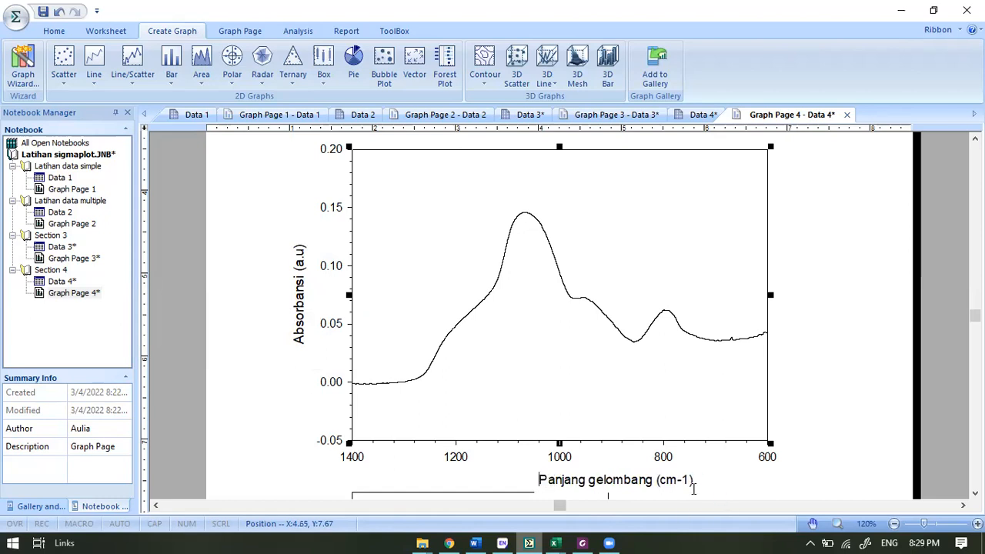
click(880, 471)
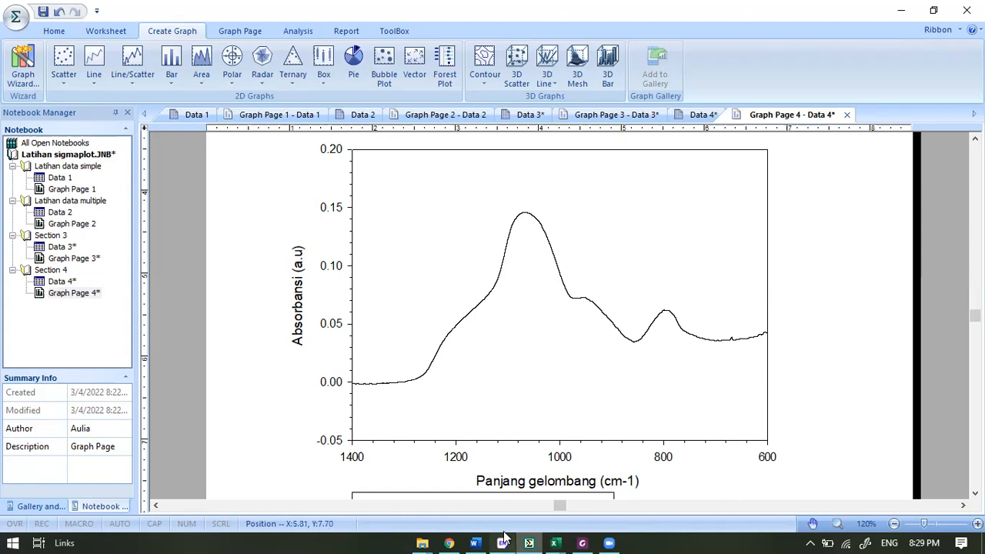
Switch to EndNote to check the axis titles and curves of Figure 2b, and return to SigmaPlot.
click(501, 543)
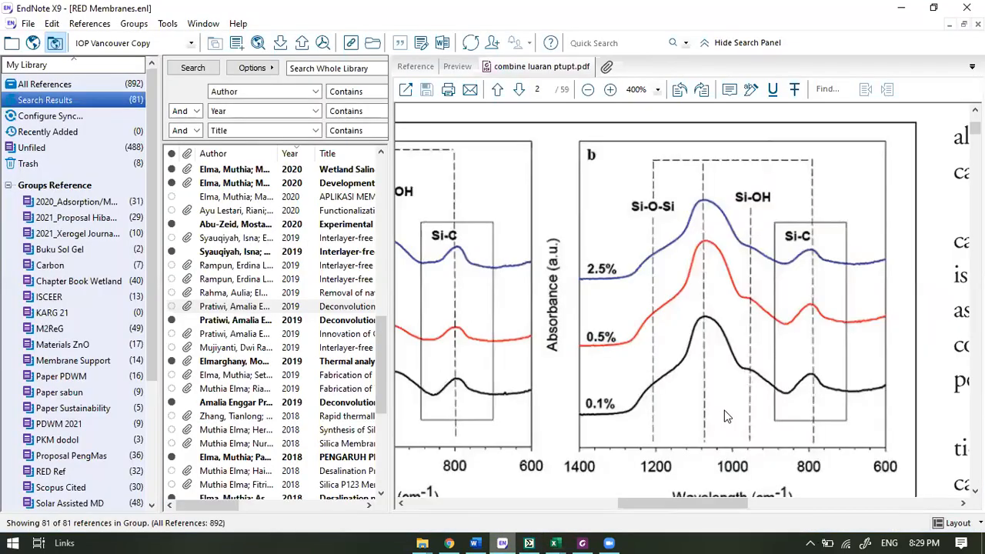
scroll(727, 417, down, 1)
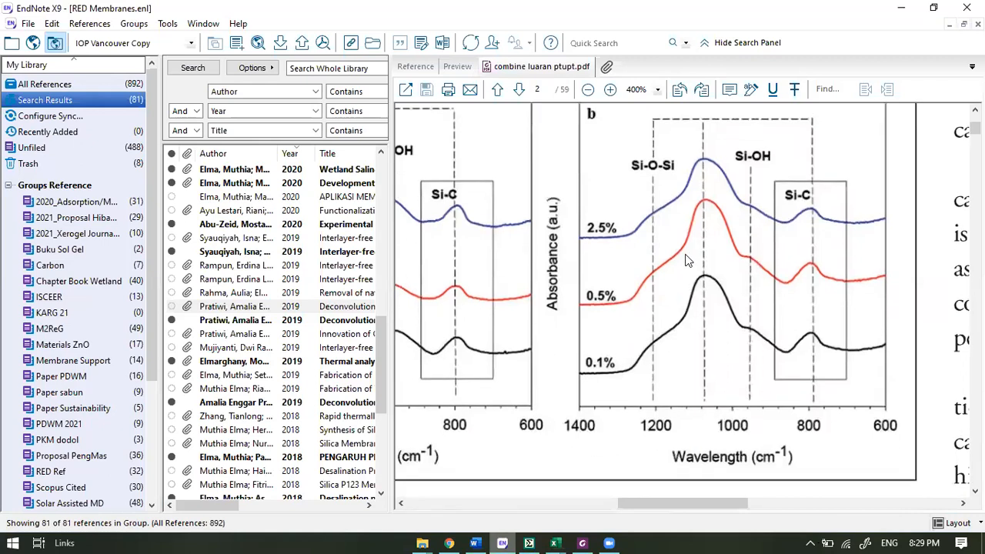
scroll(688, 260, up, 1)
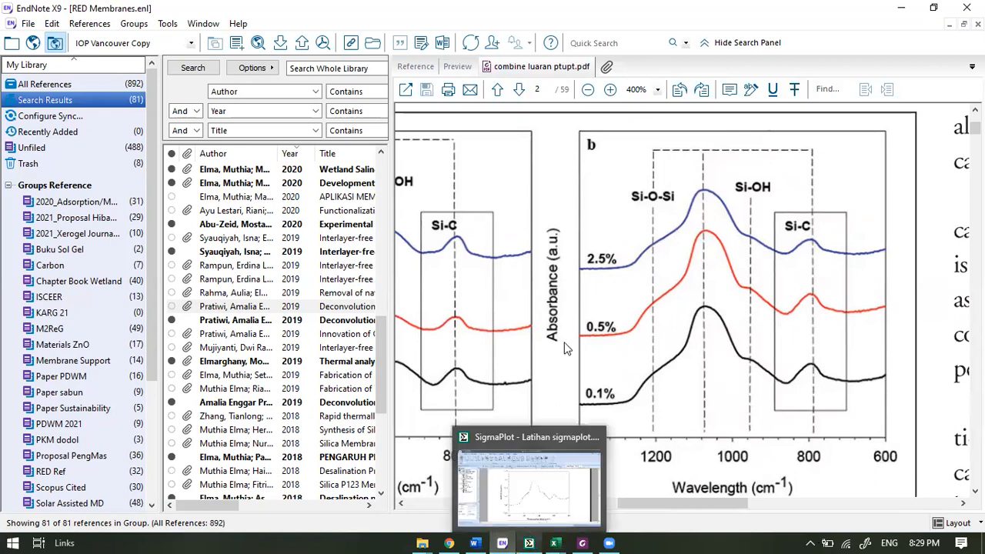
click(529, 543)
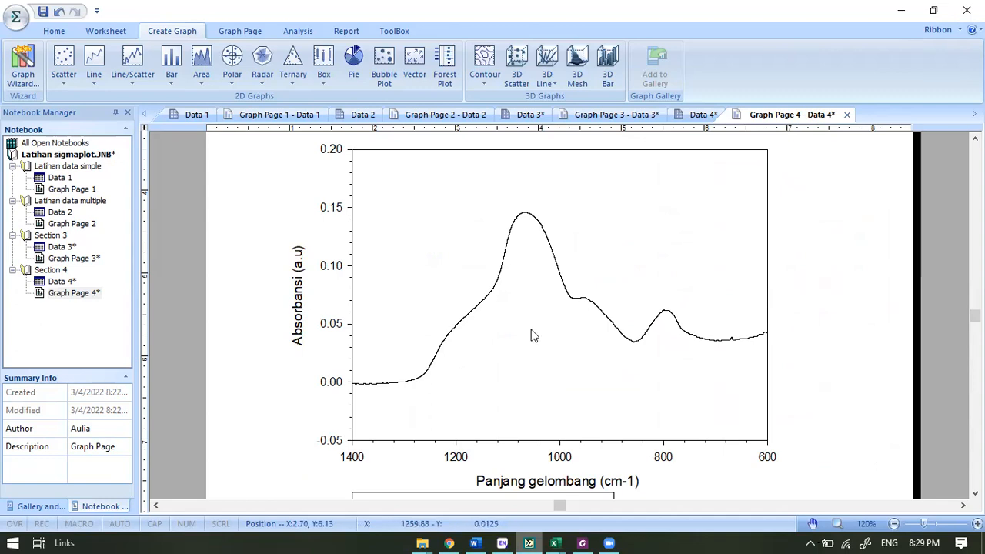
Change the line color of the Sampel A curve to Red in the graph properties, leaving its line type Solid.
click(499, 285)
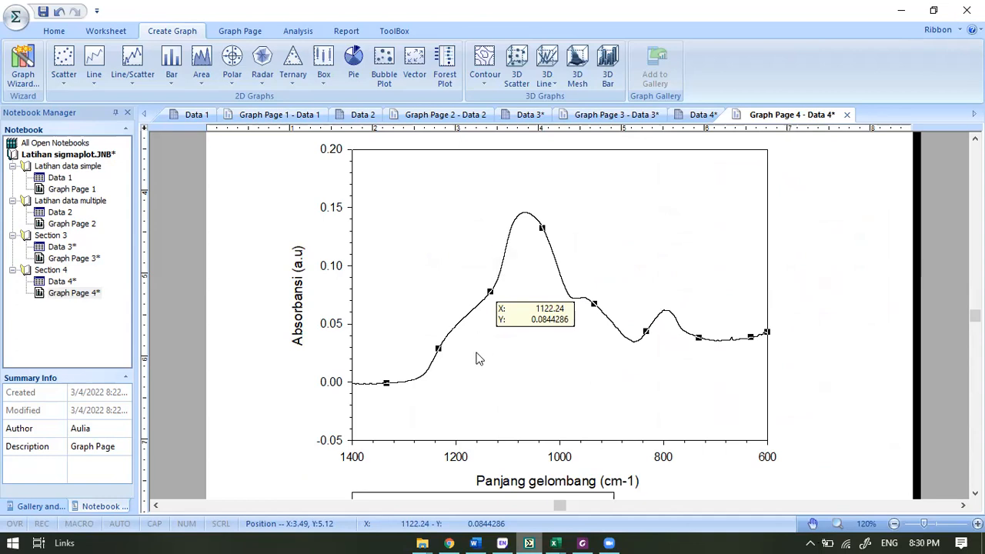
right_click(562, 393)
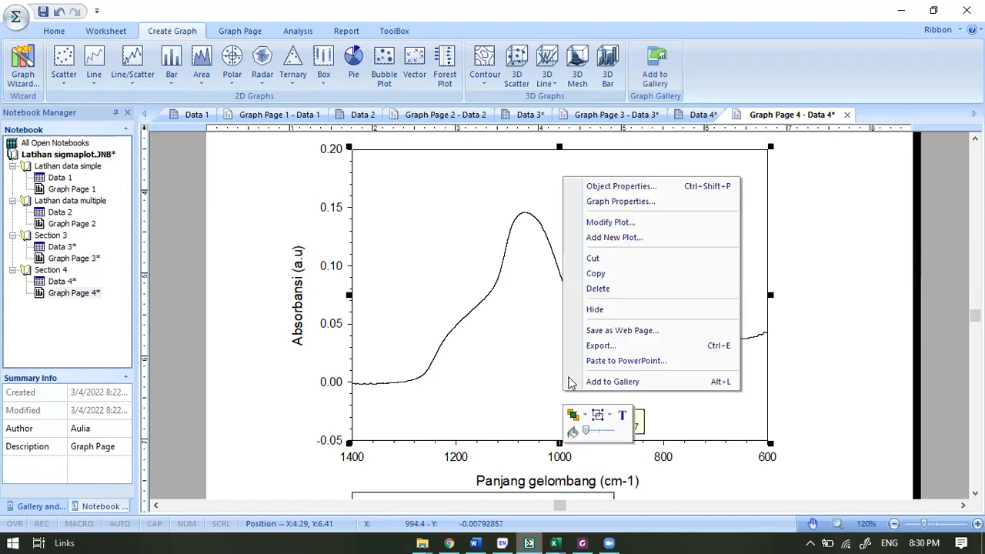
click(593, 203)
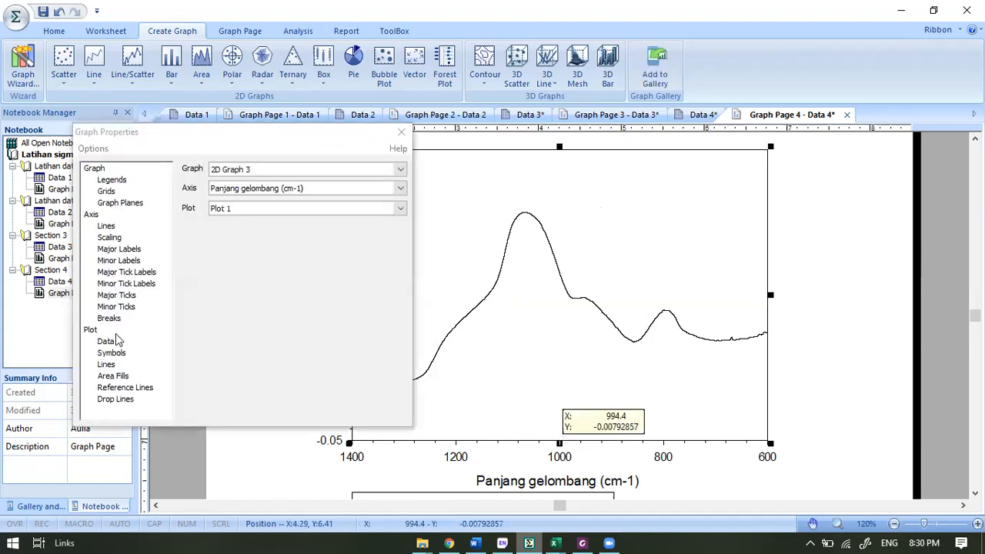
click(106, 341)
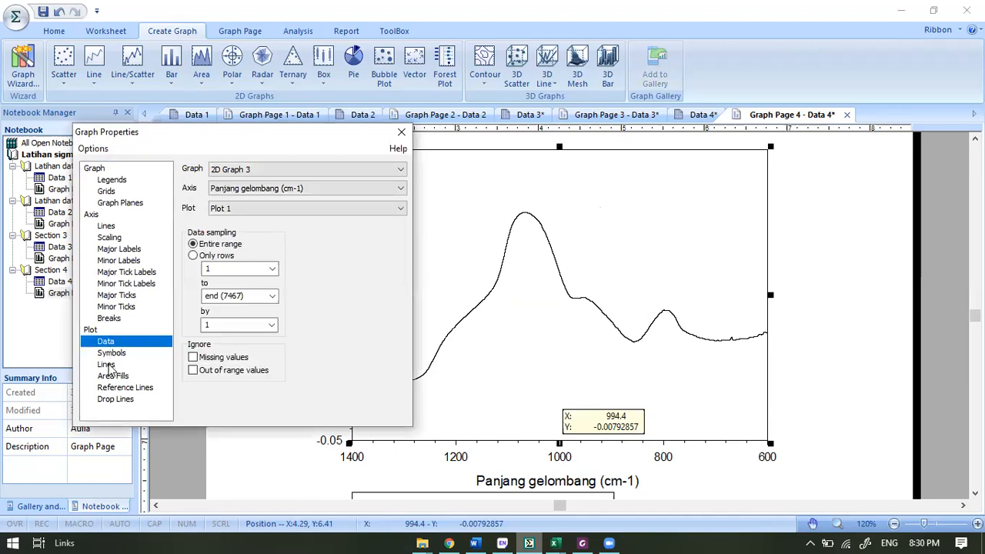
click(107, 366)
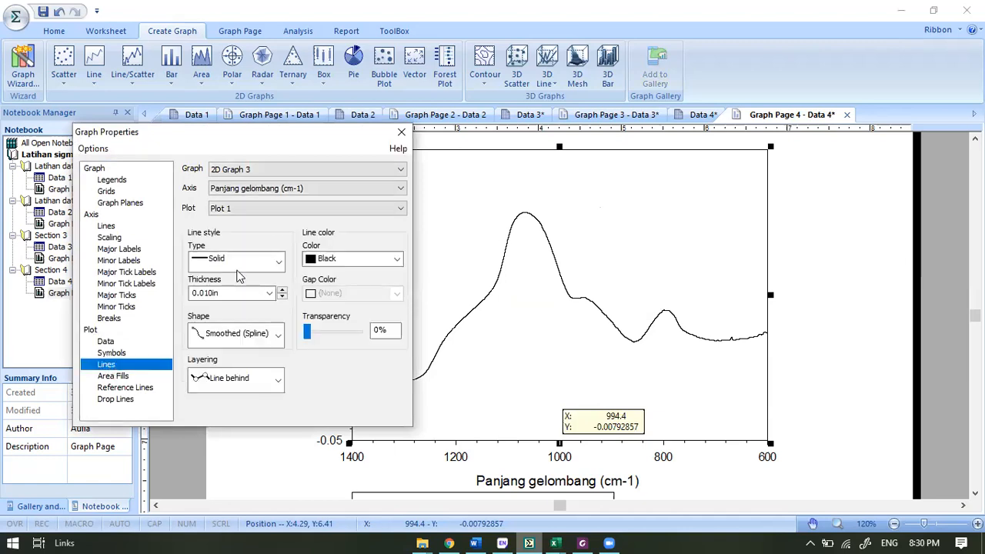
click(225, 264)
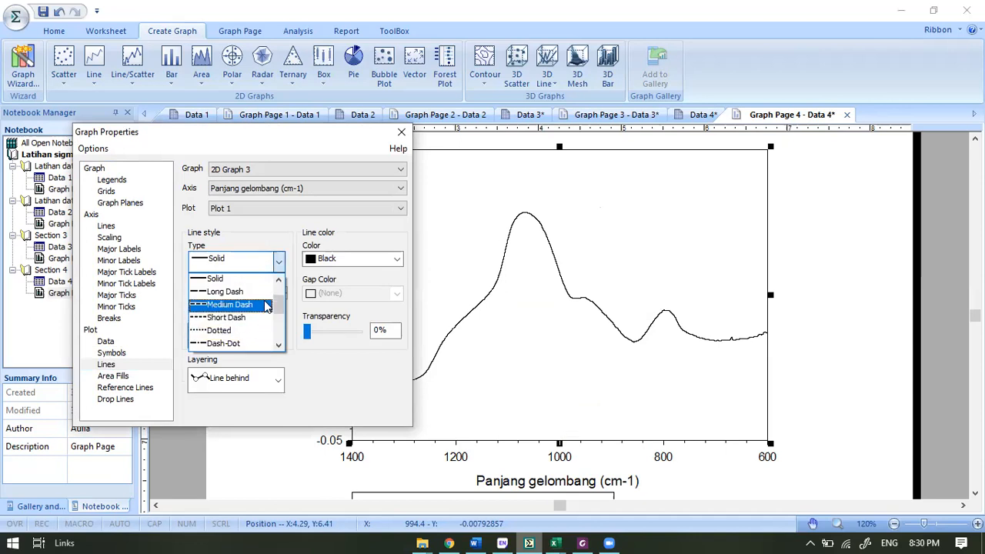
drag(279, 309, 260, 330)
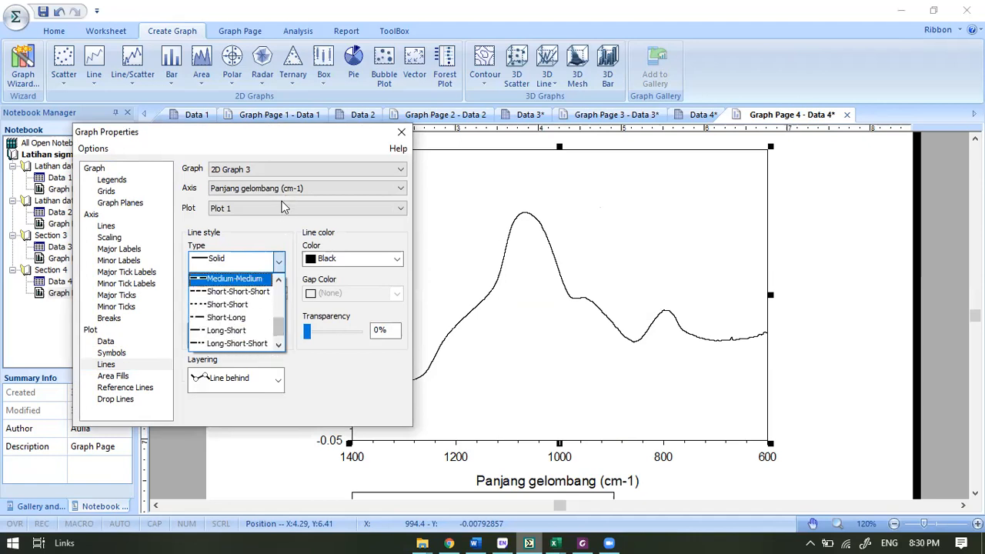
click(275, 230)
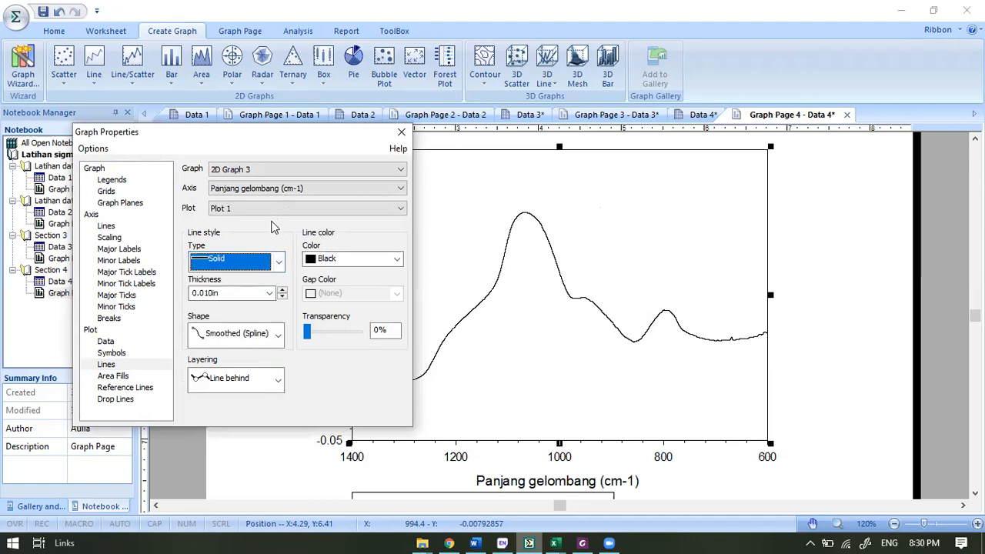
click(400, 262)
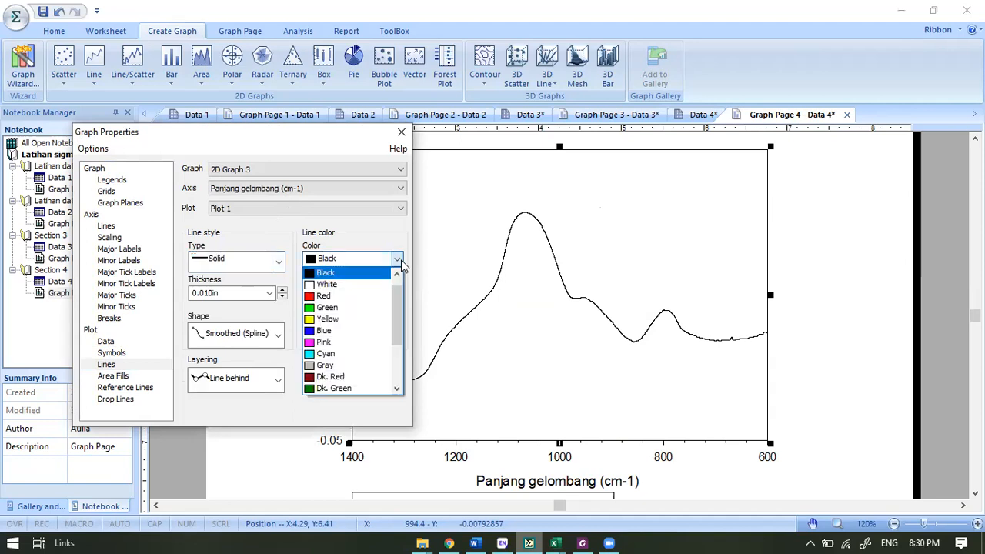
click(376, 297)
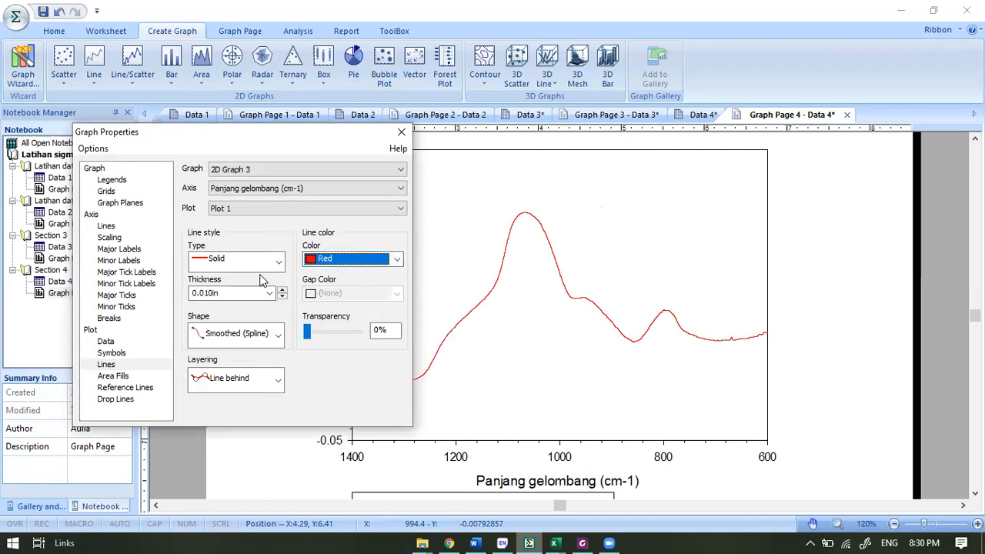
Set the curve's line thickness to 0.025in, keep the Smoothed (Spline) shape, and close the graph properties.
click(202, 293)
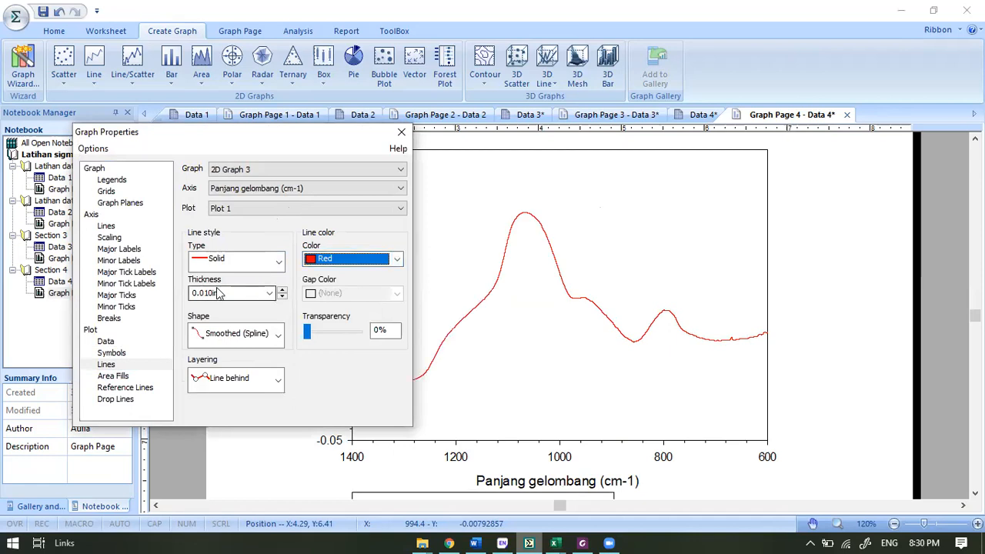
click(282, 293)
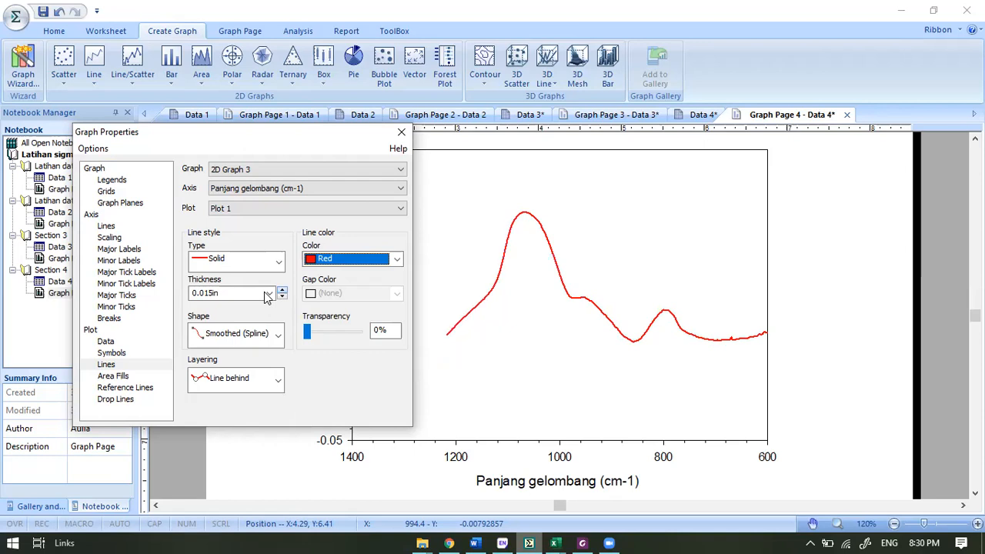
click(266, 294)
click(265, 331)
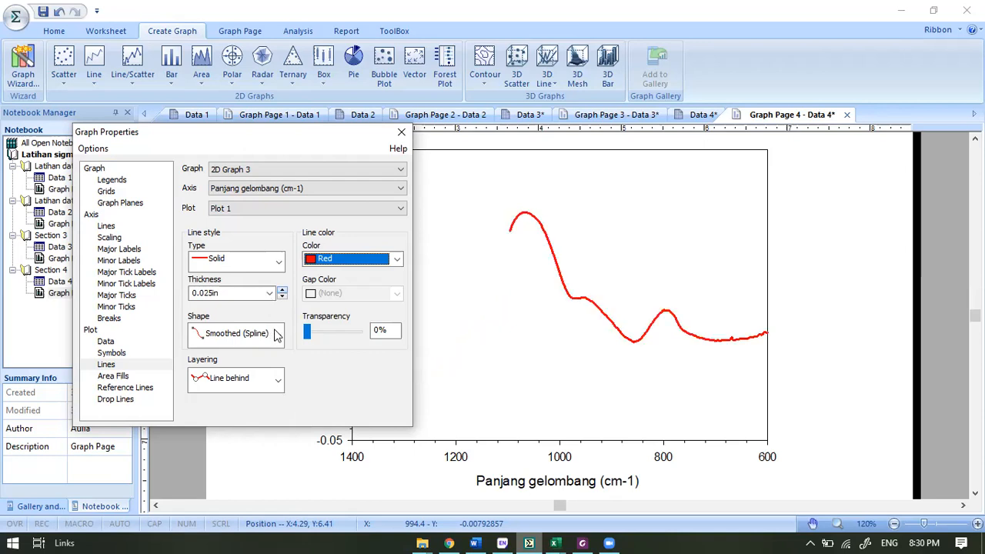
click(277, 334)
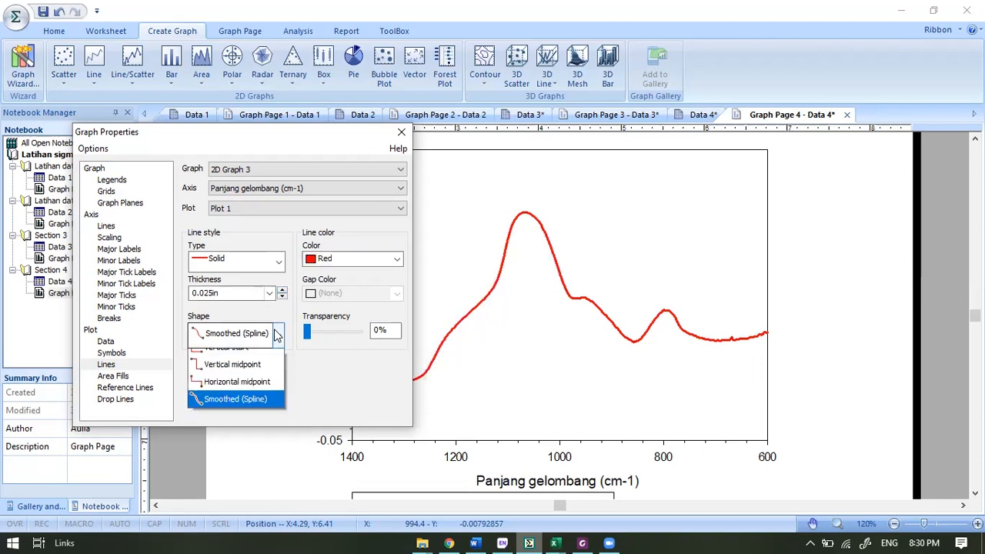
click(277, 334)
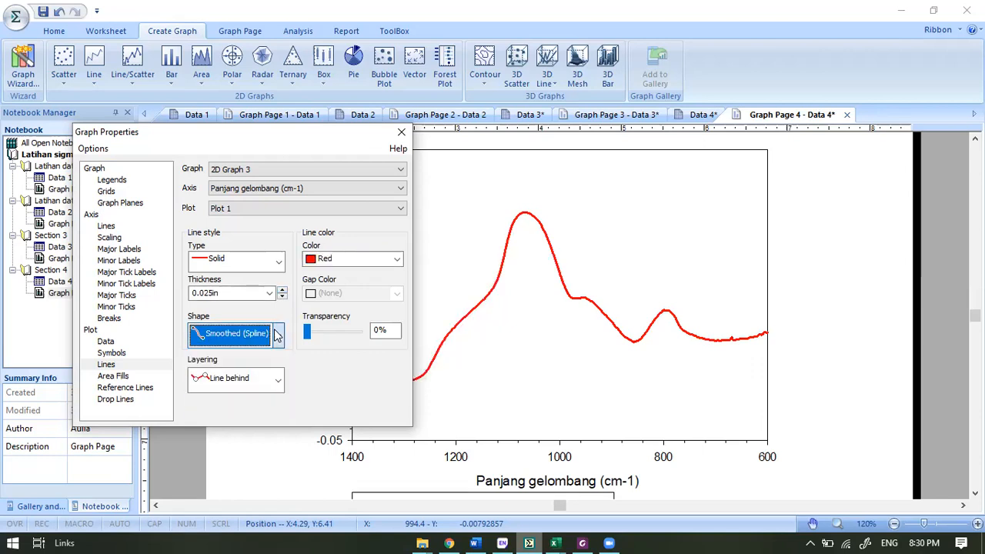
click(401, 134)
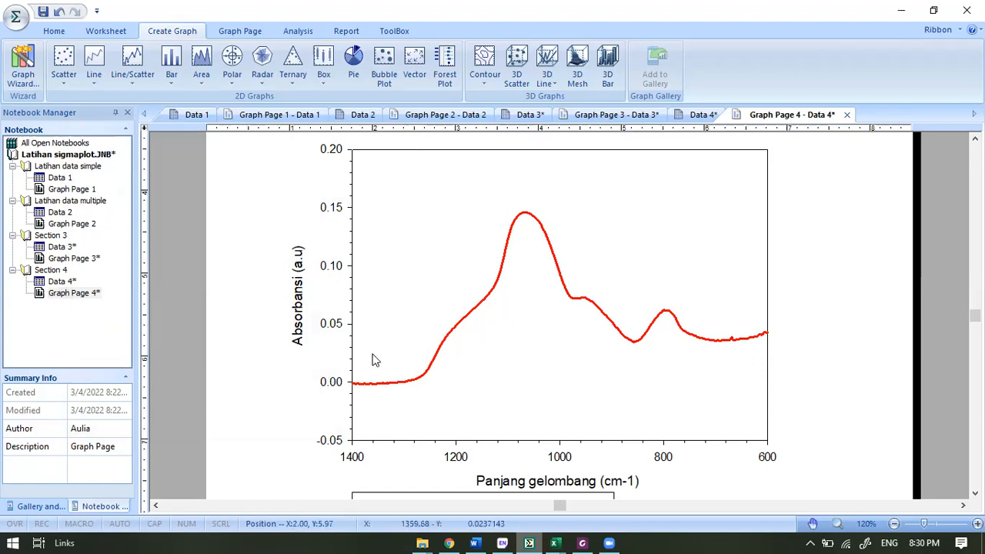
Add the text label "Sampel A" just above the flat start of the curve near 1400 cm-1.
click(237, 30)
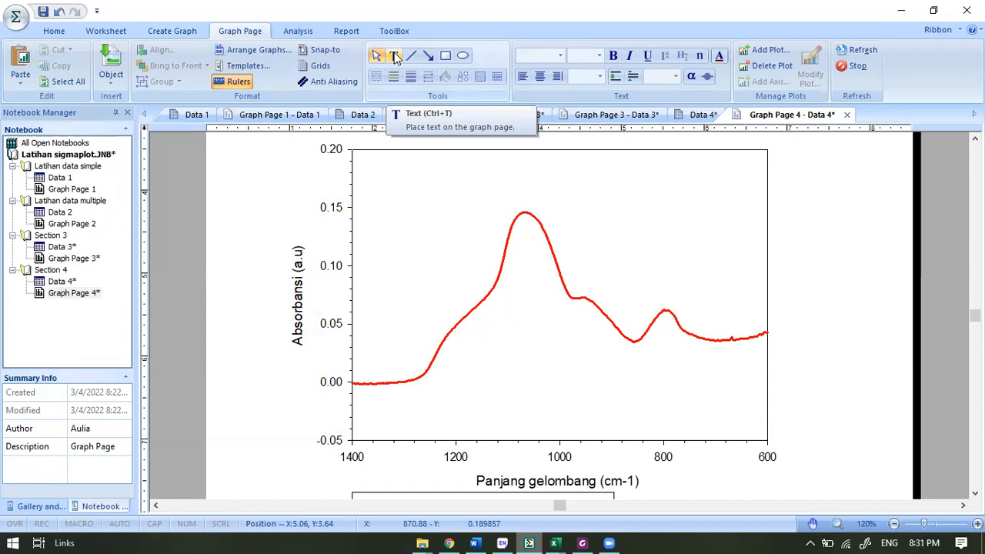
click(394, 57)
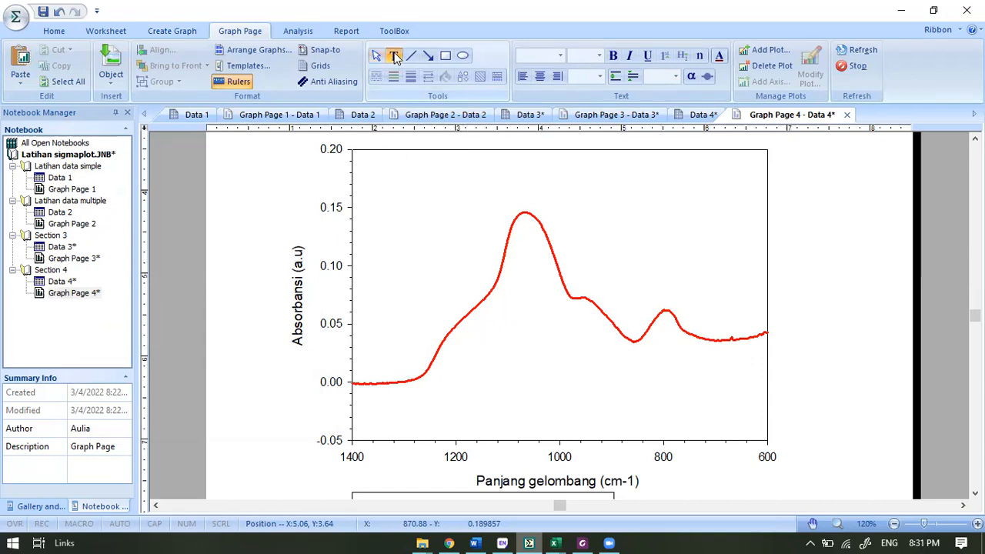
click(361, 364)
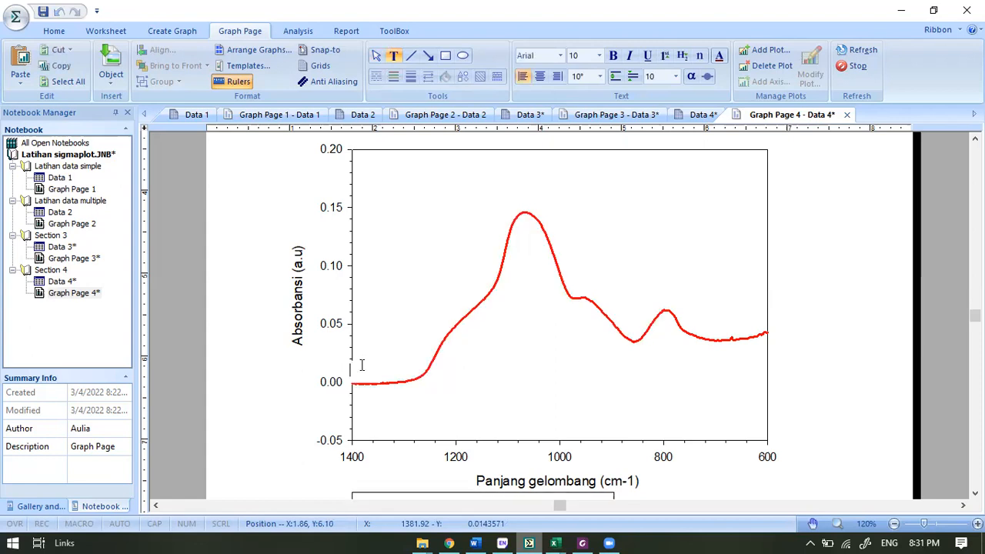
text(Sampel A)
click(375, 59)
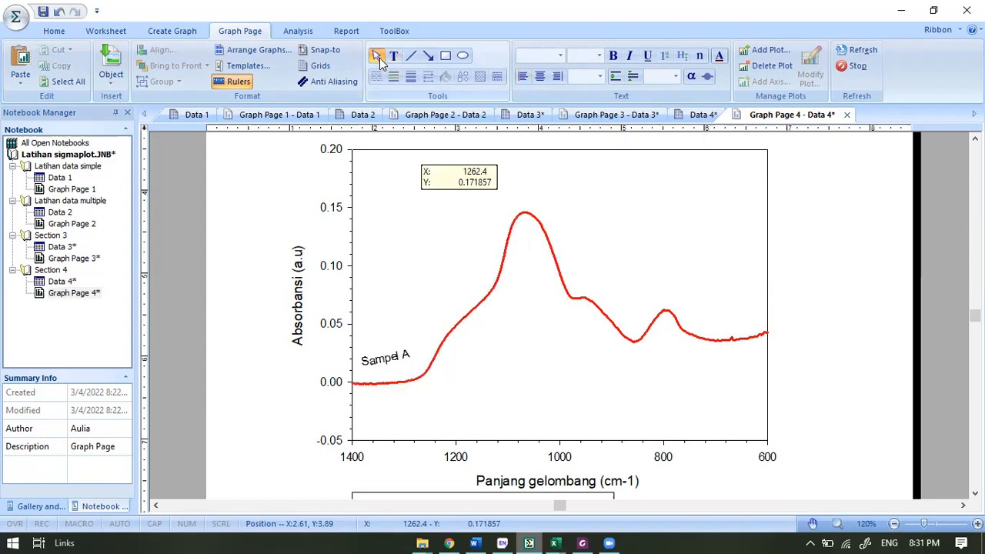
Set the "Sampel A" label's rotation to 0° and move it slightly down, closer to the curve.
click(377, 354)
key(Delete)
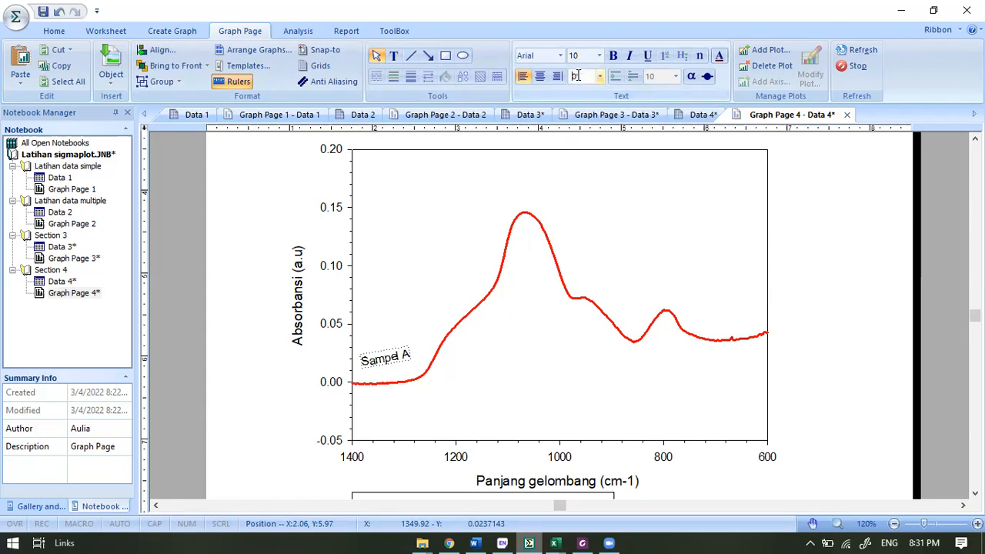
key(Return)
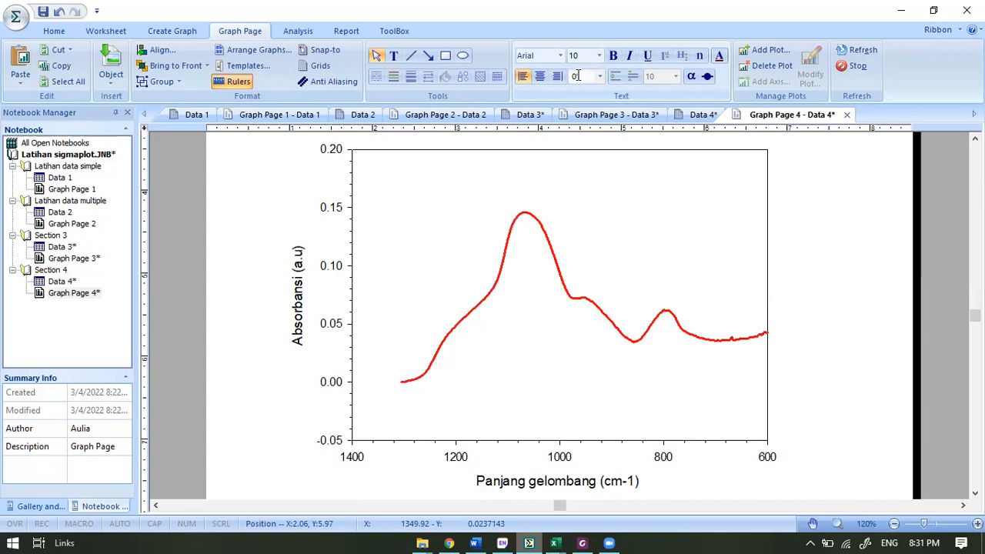
click(403, 367)
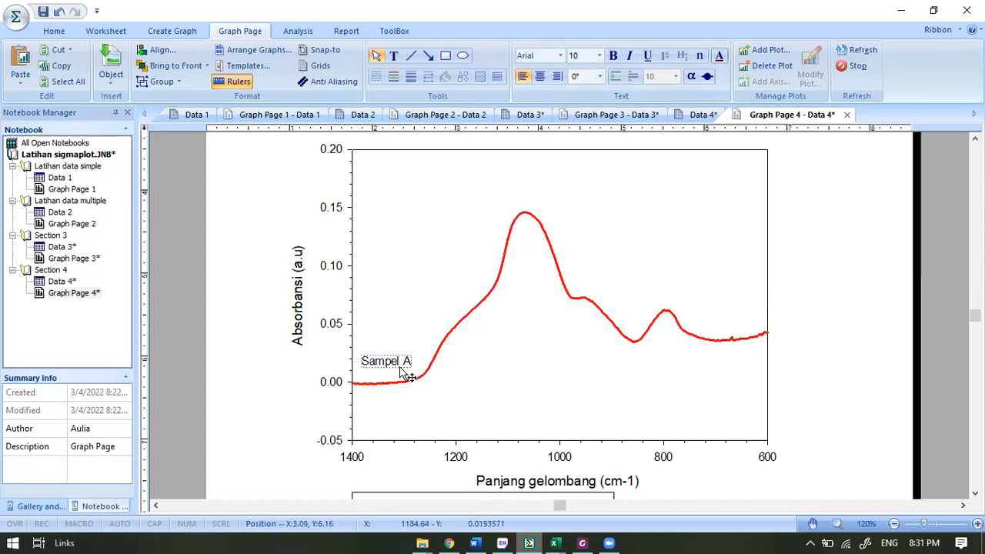
mouse_move(400, 368)
mouse_down()
mouse_move(396, 358)
mouse_move(396, 368)
mouse_up()
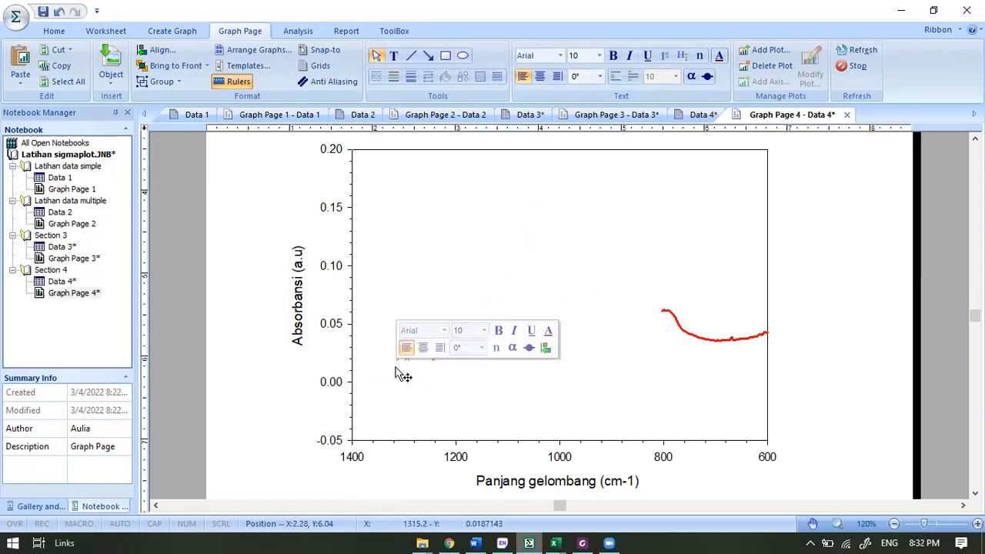
Compare the curve's peaks with the dashed peak marker lines of Figure 2b in EndNote, and return to SigmaPlot.
click(504, 541)
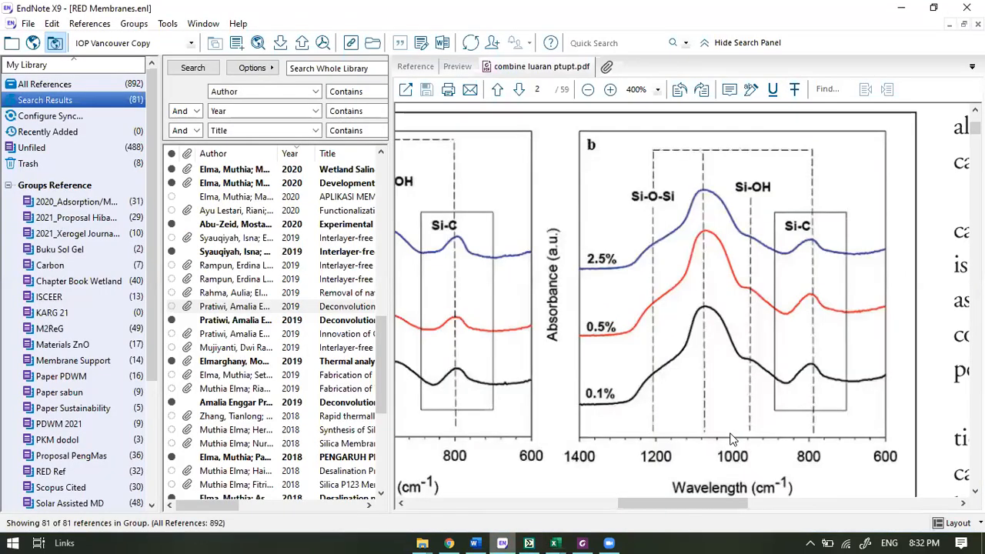
click(907, 8)
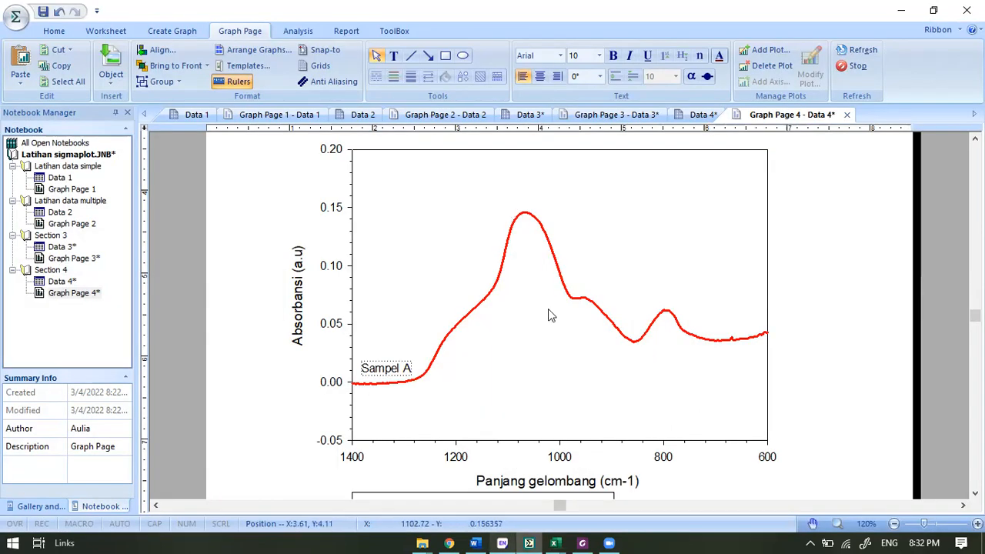
mouse_move(549, 312)
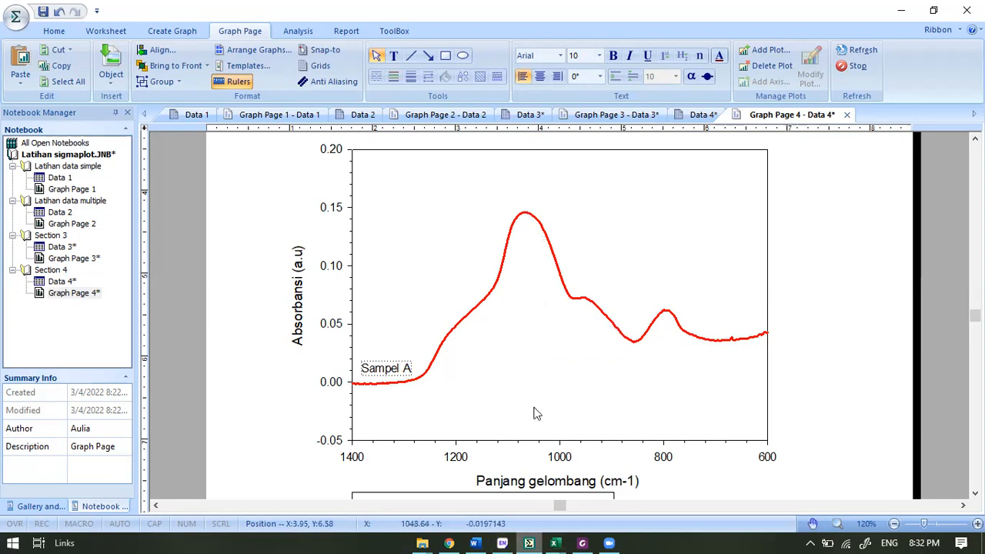
click(531, 225)
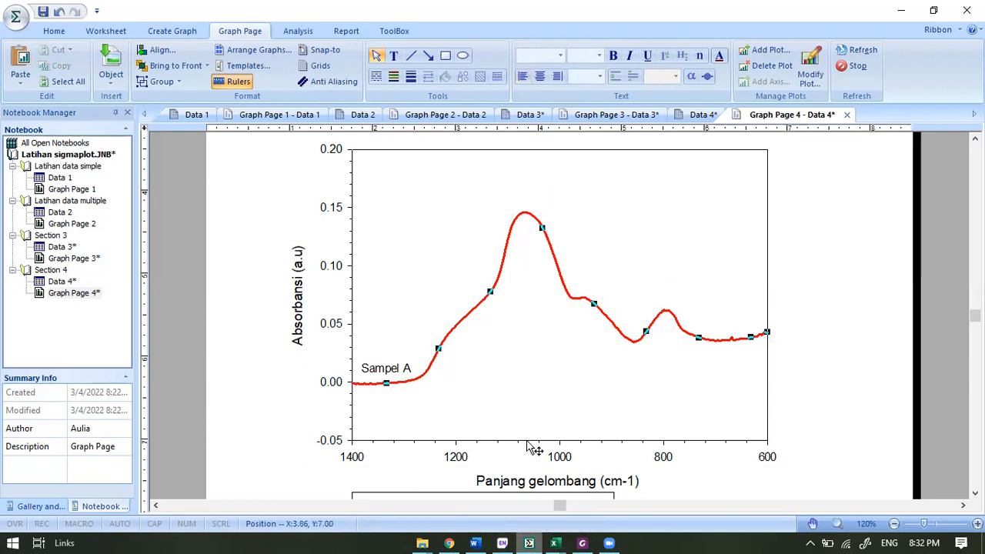
mouse_move(527, 442)
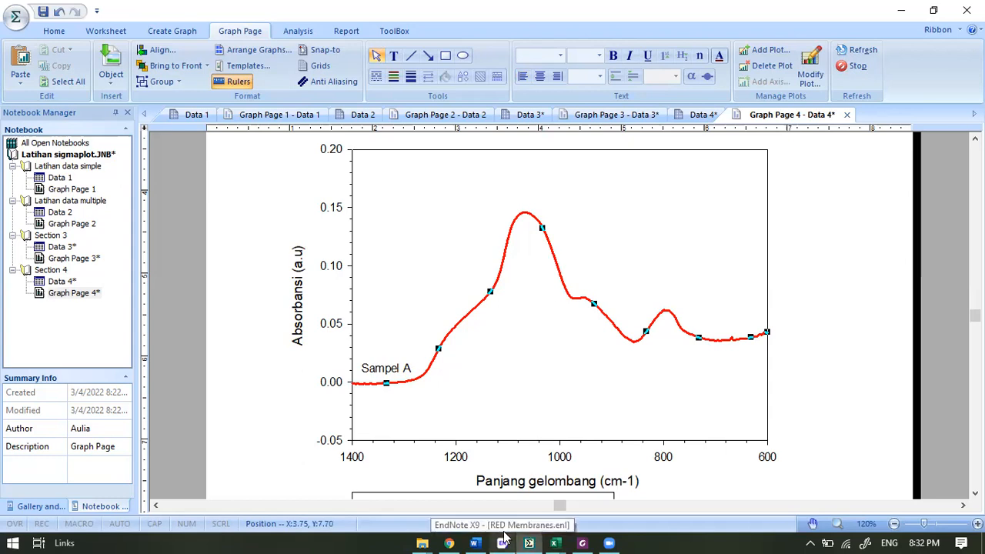
mouse_move(525, 218)
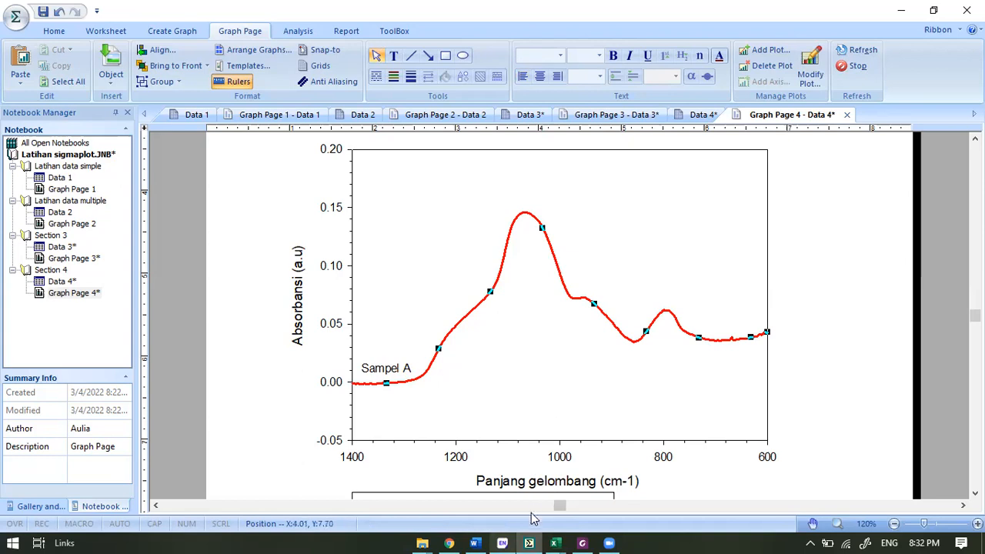
click(502, 543)
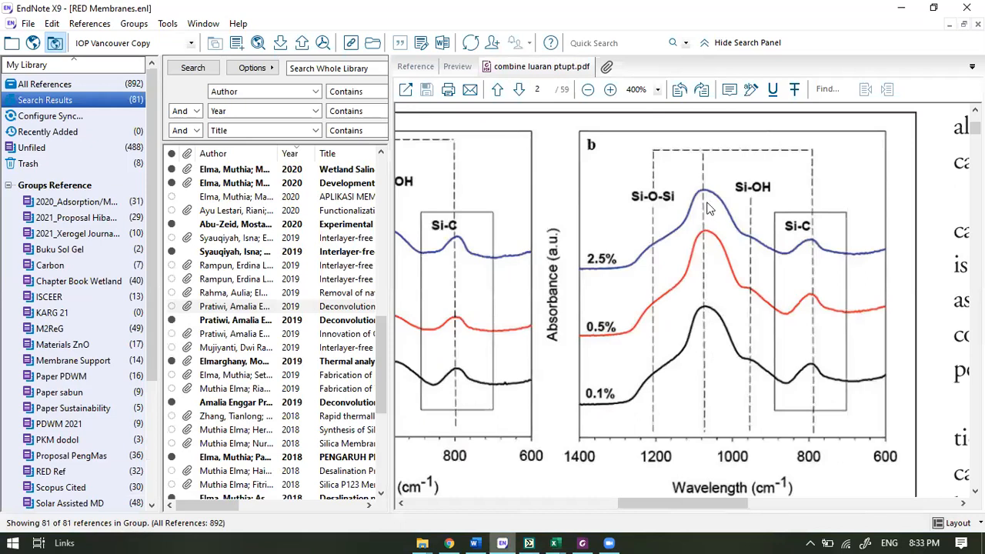
scroll(707, 216, up, 1)
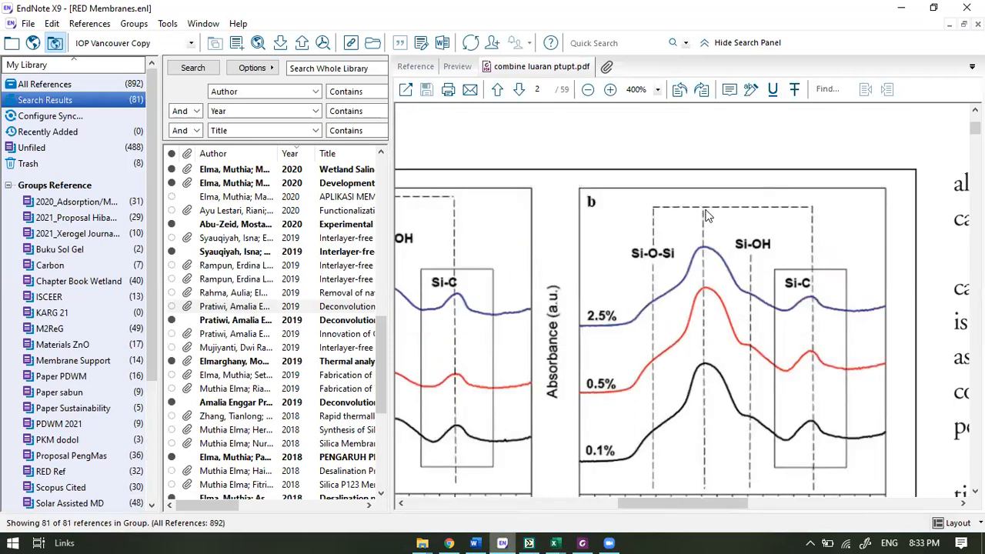
scroll(707, 216, down, 1)
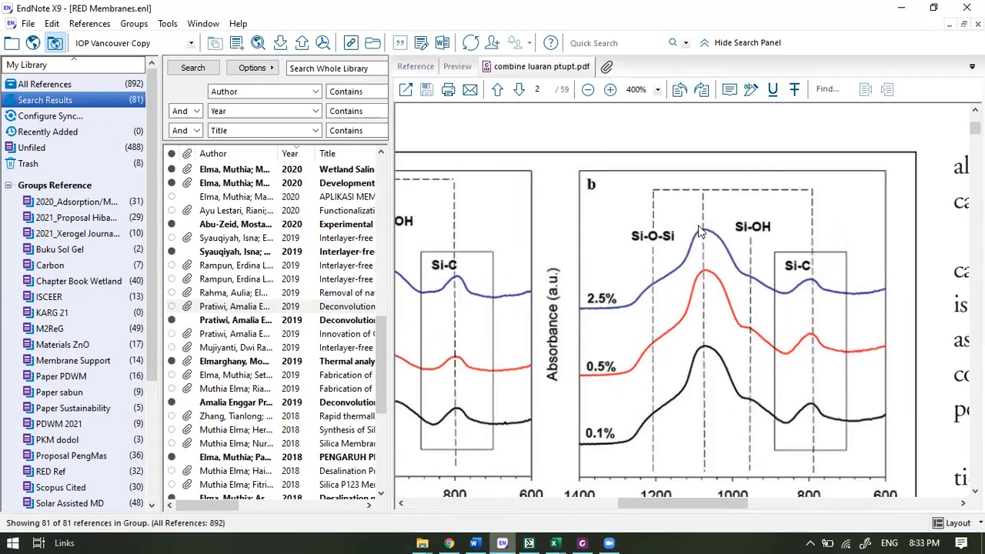
click(904, 6)
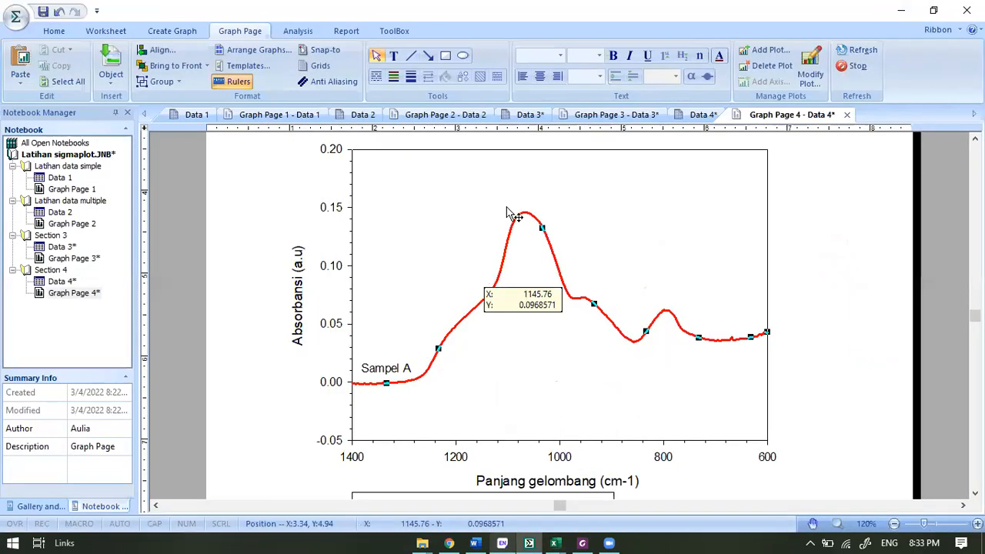
Draw a vertical marker line through the curve's highest peak, from the x-axis to just above the peak at about 0.16.
click(413, 59)
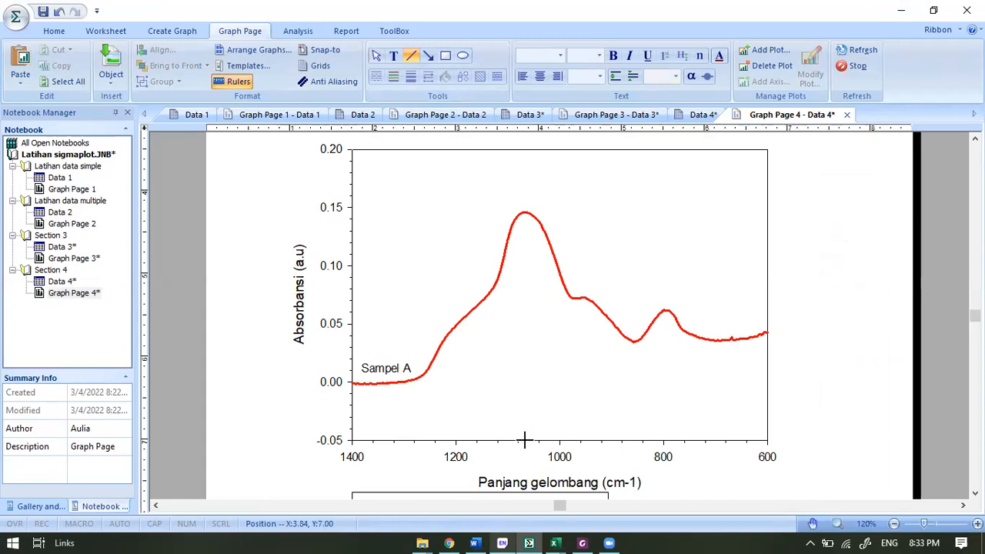
drag(524, 439, 526, 353)
drag(523, 226, 525, 191)
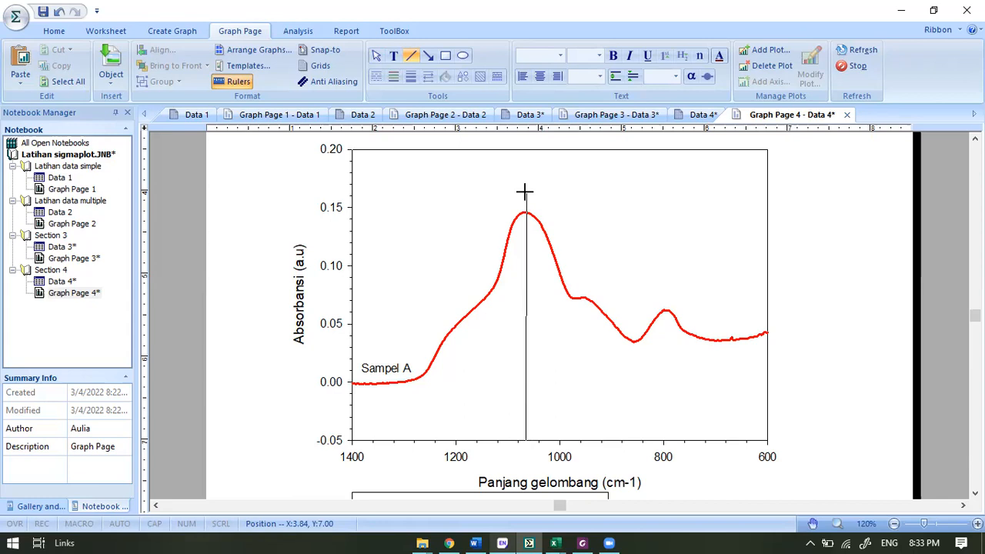
drag(525, 190, 524, 191)
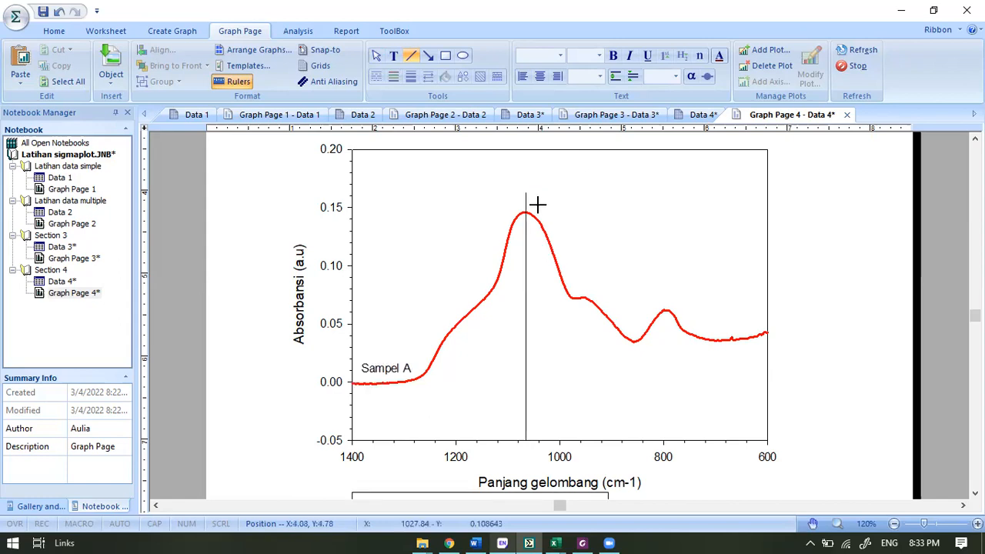
click(377, 59)
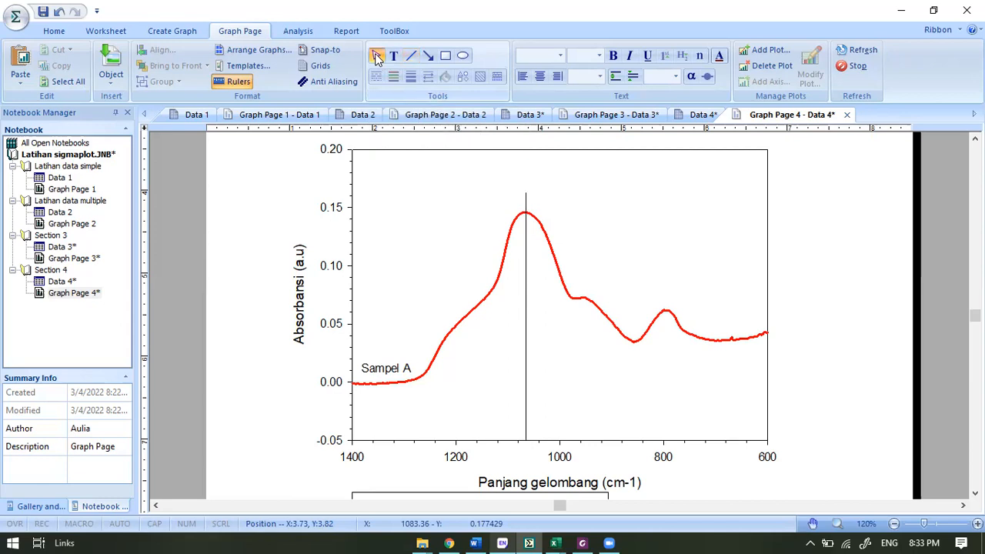
Change the vertical peak marker line to a dashed style and color it gray.
click(525, 200)
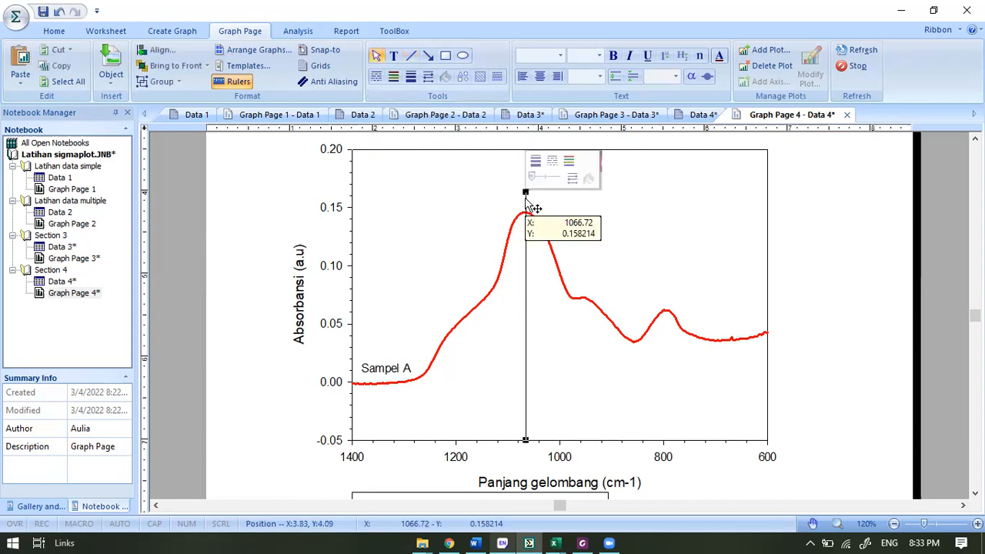
click(379, 75)
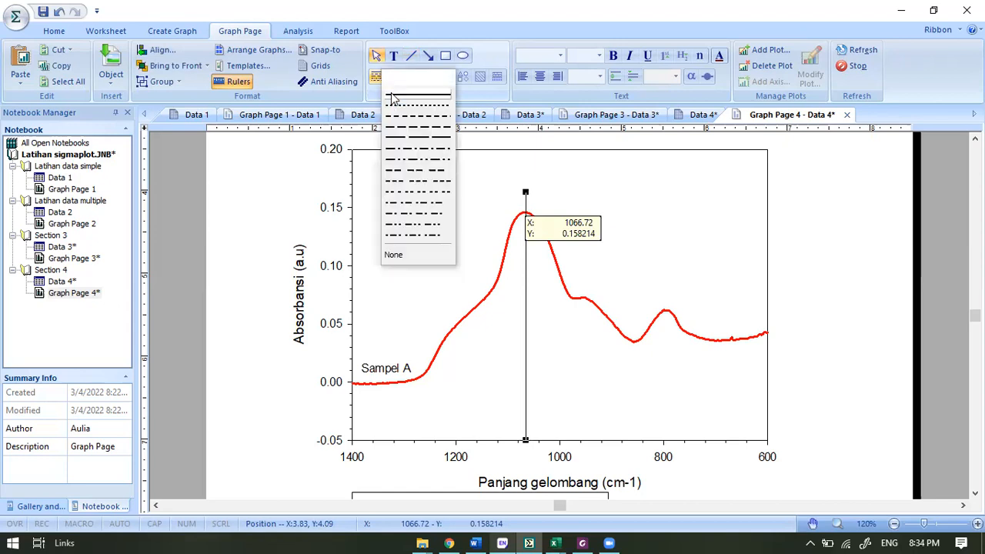
click(391, 94)
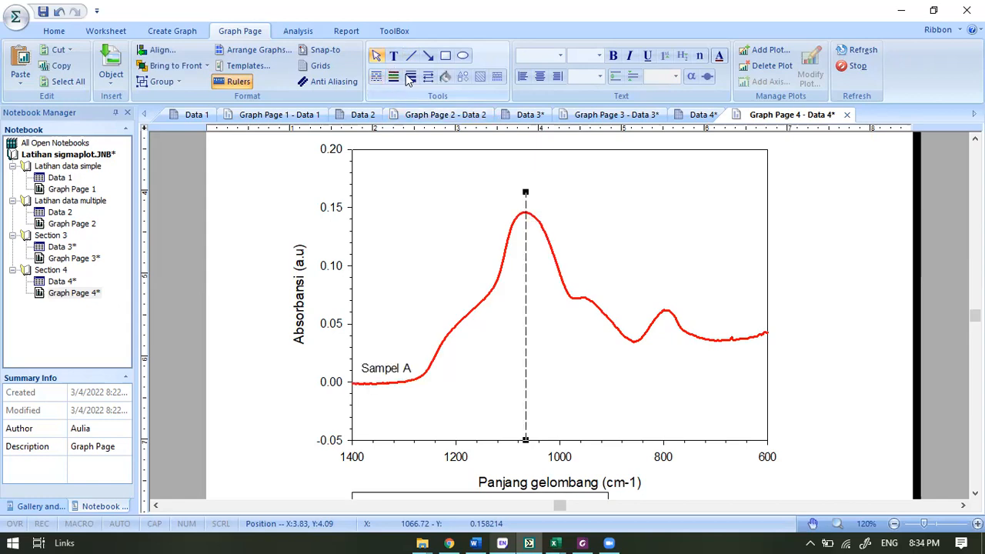
click(397, 78)
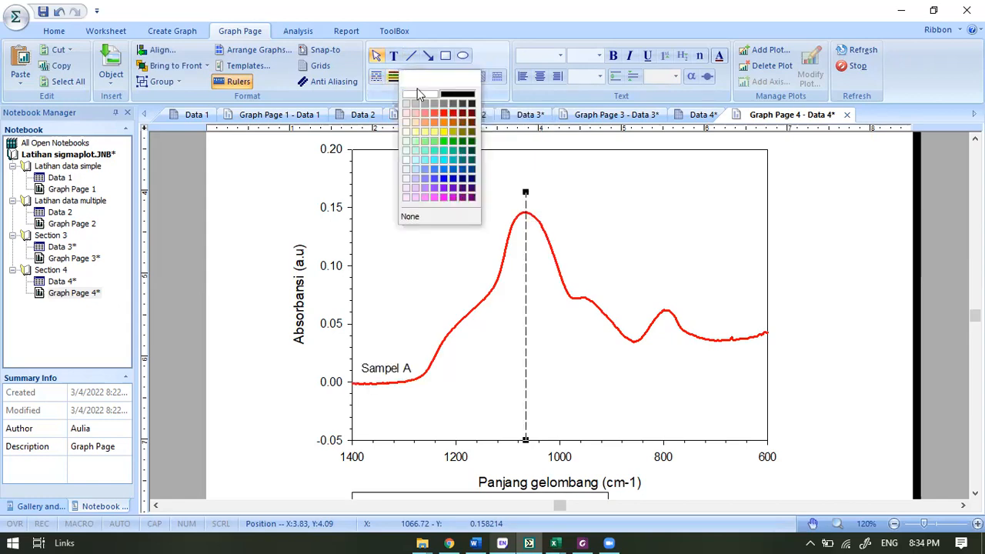
click(453, 105)
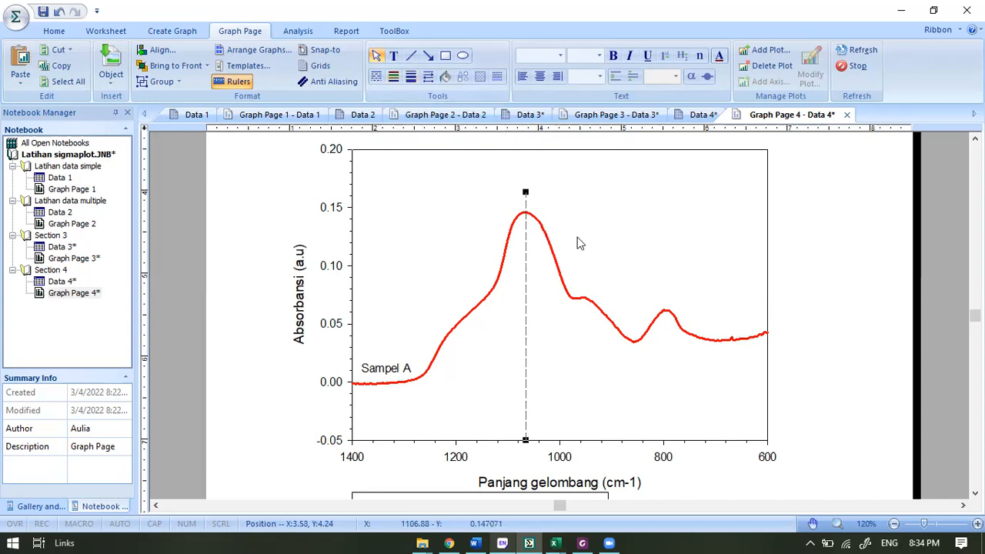
click(528, 303)
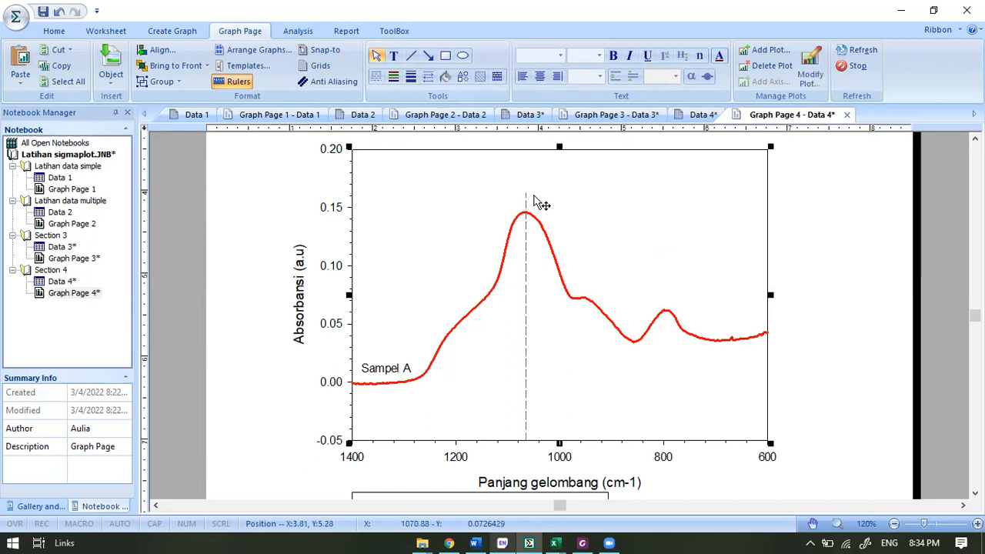
Add the text label "Si-O-Si" just above the upper end of the dashed peak marker line.
click(393, 55)
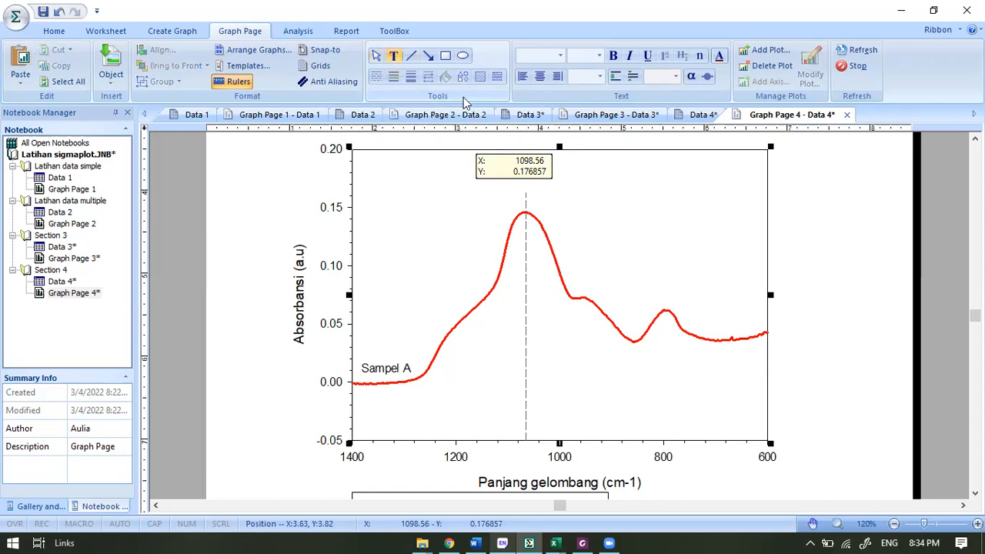
click(517, 181)
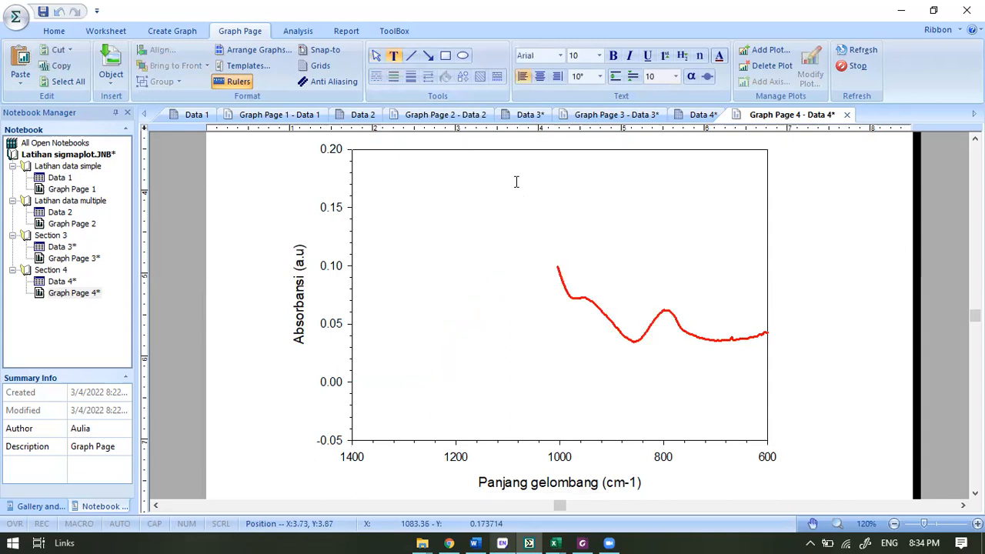
text(Si)
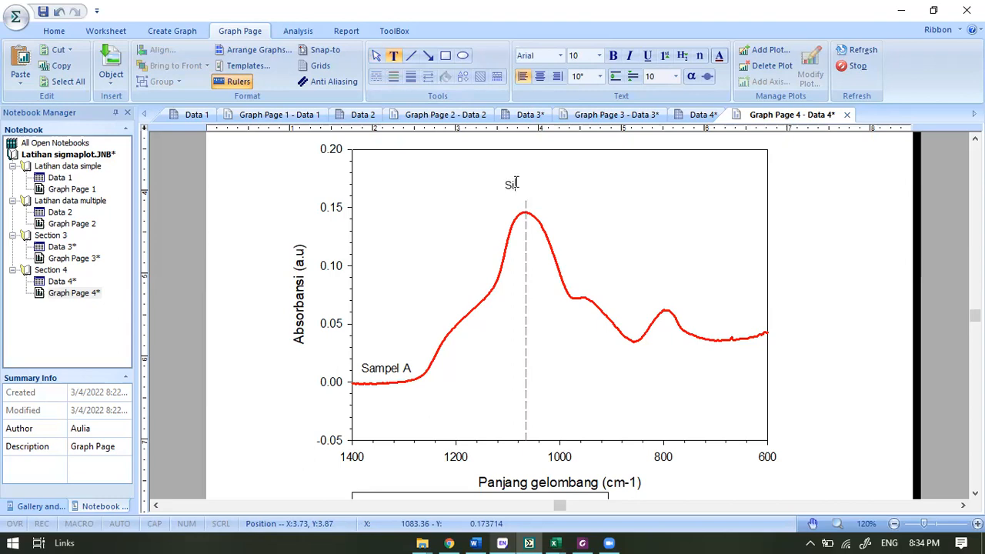
text(-O-Si)
click(377, 58)
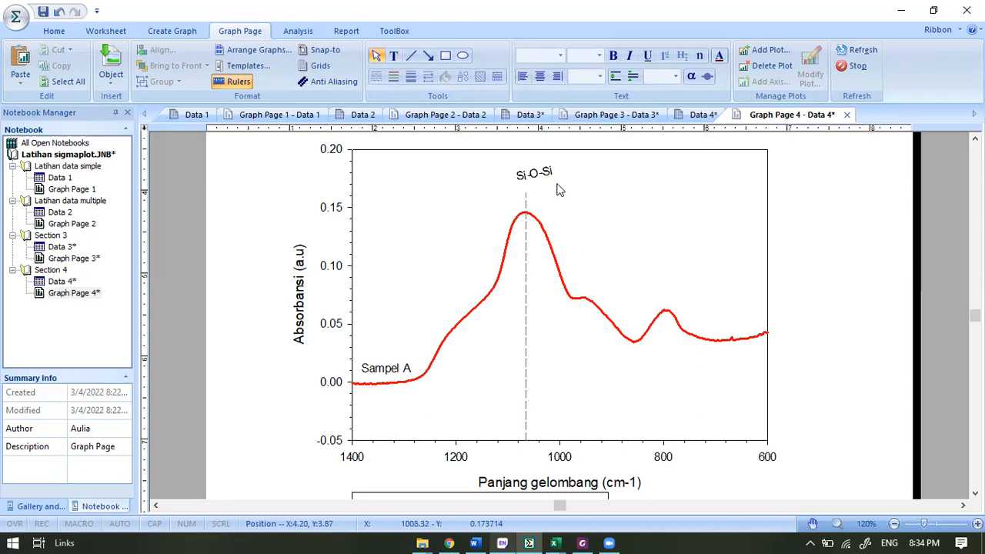
Set the "Si-O-Si" label's rotation to 0° and center it over the dashed peak marker line.
click(540, 182)
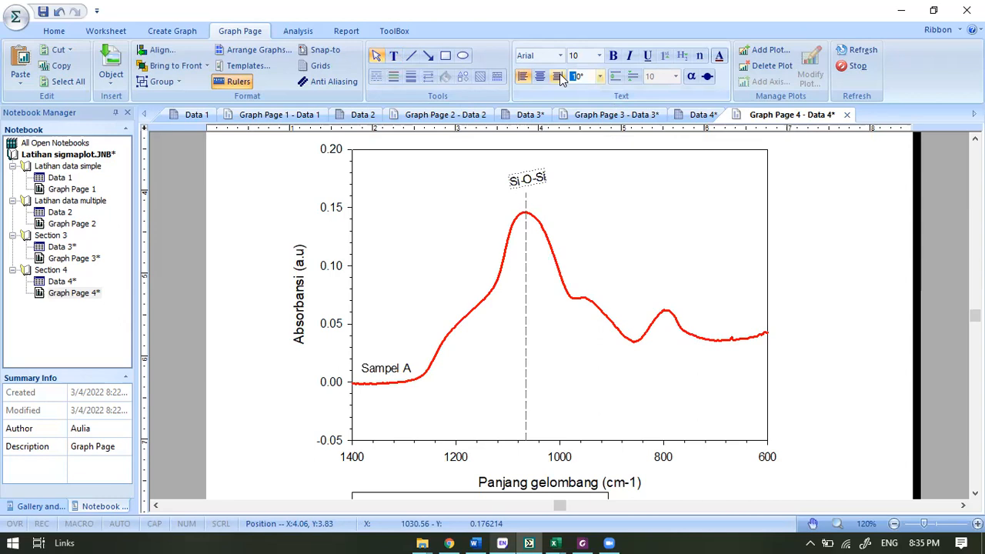
key(BackSpace)
key(Return)
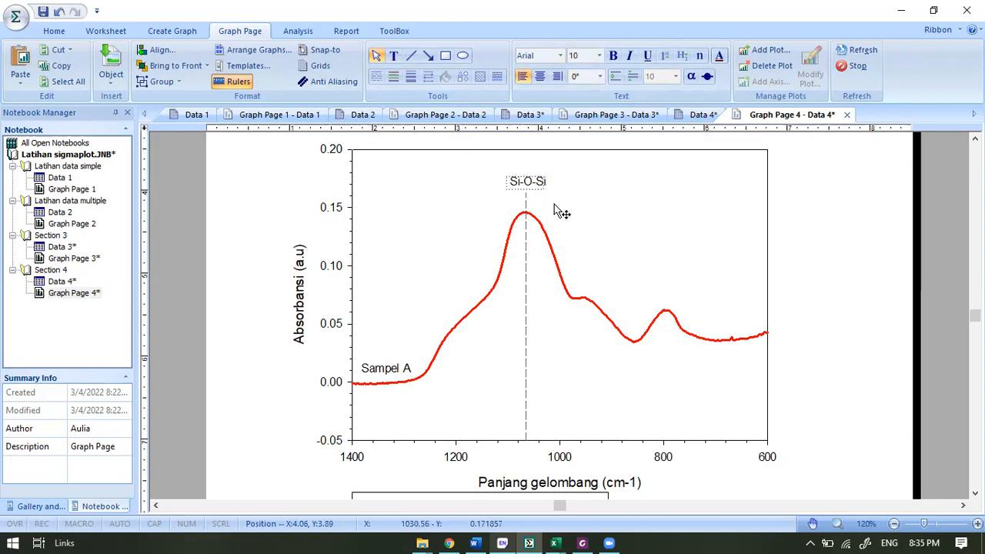
drag(555, 204, 587, 246)
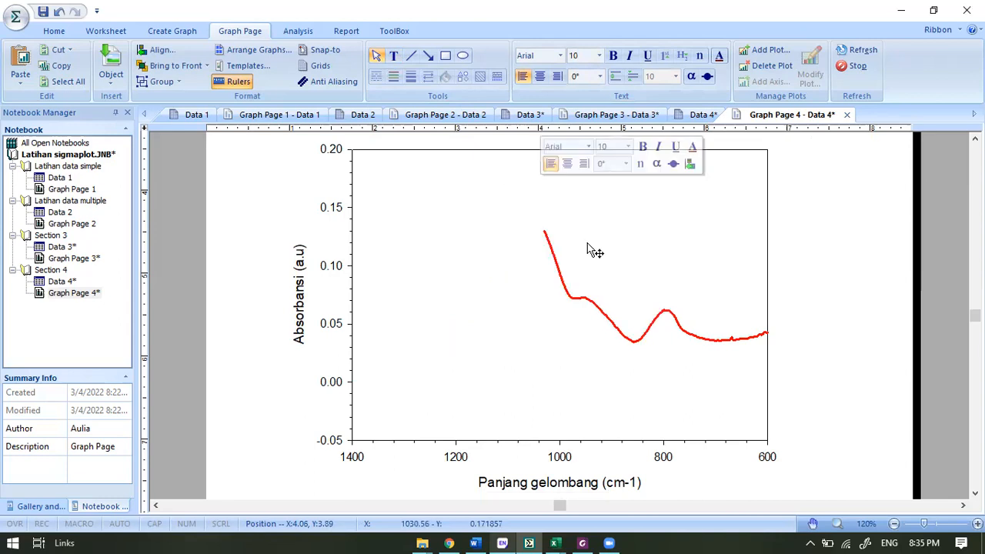
click(591, 301)
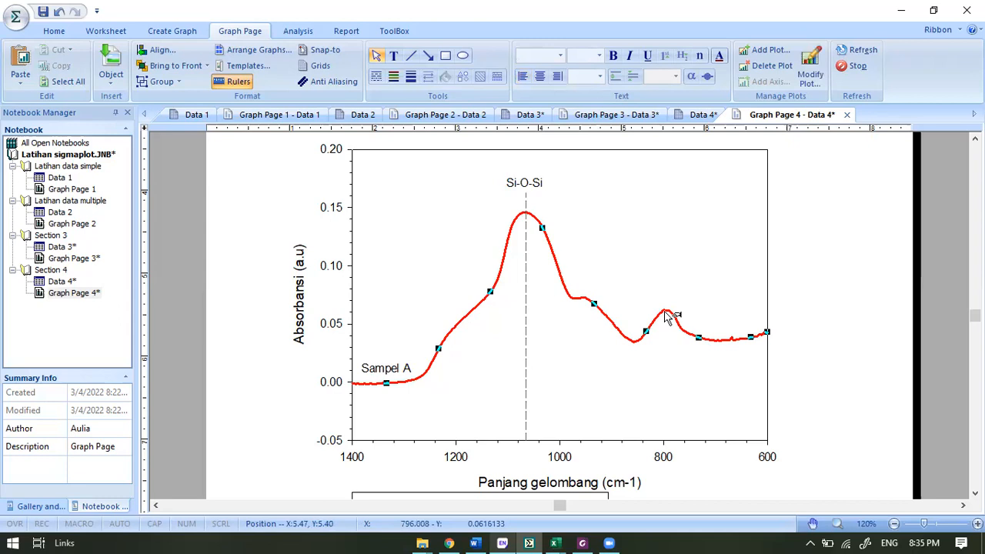
key(Escape)
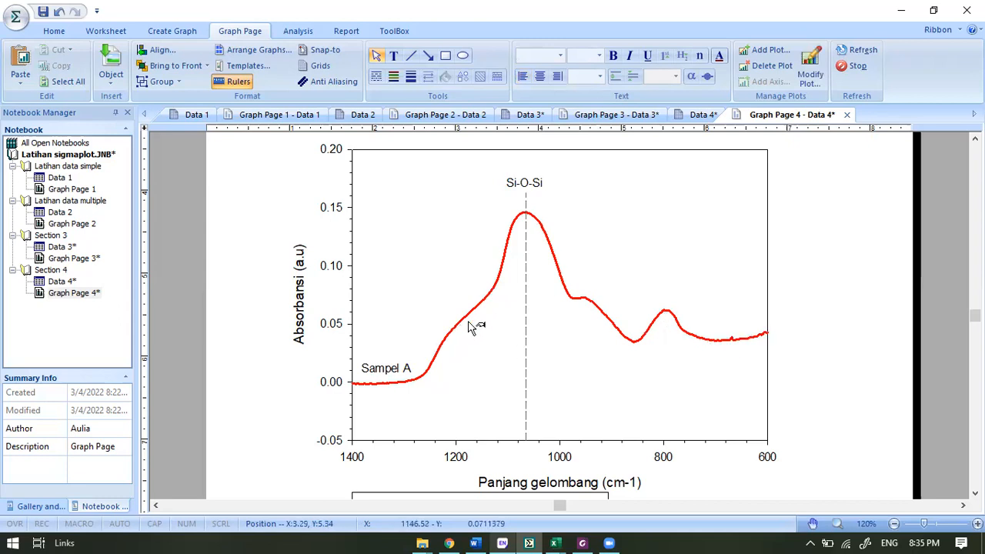
Compare the curve's shoulder and smaller peaks with the labeled peaks of Figure 2b in EndNote, and return to SigmaPlot.
mouse_move(469, 325)
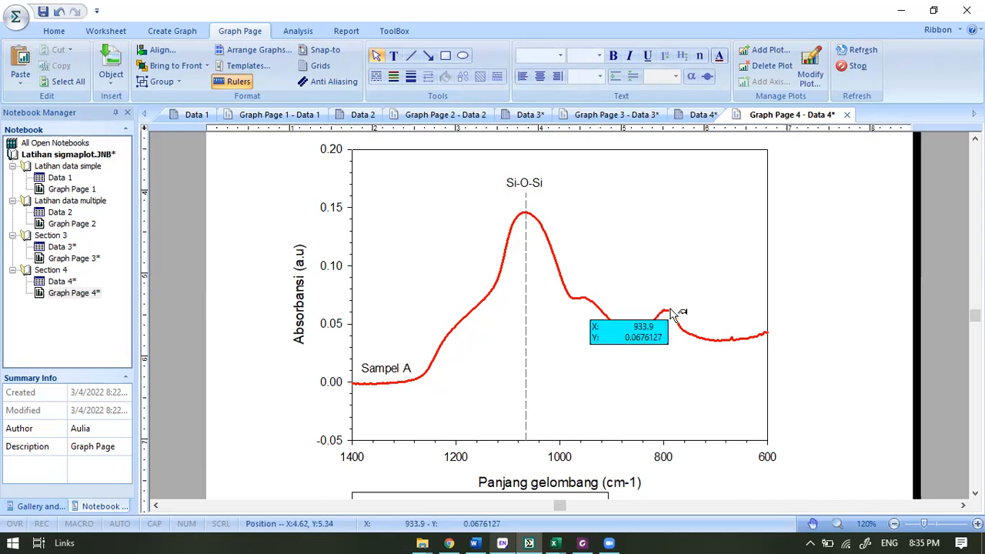
mouse_move(671, 314)
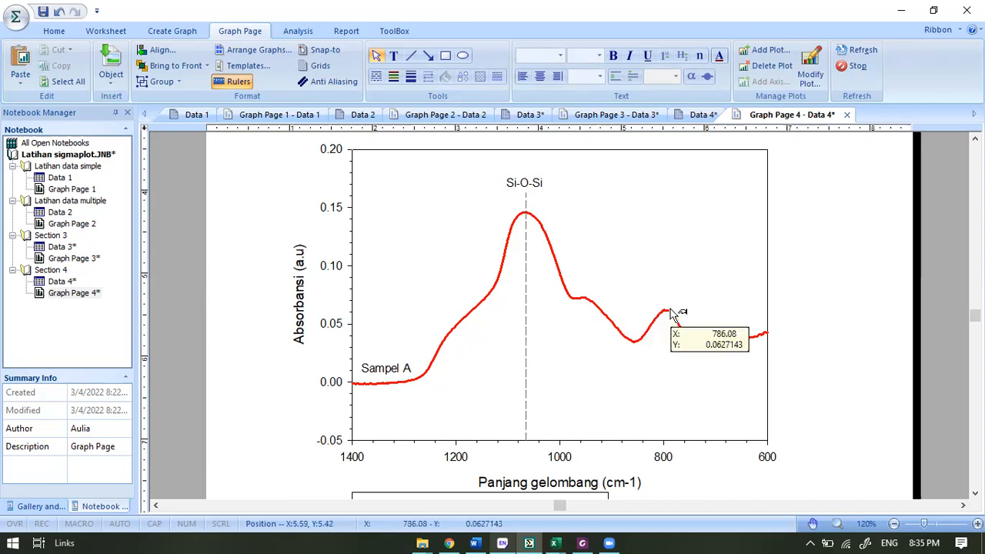
click(499, 541)
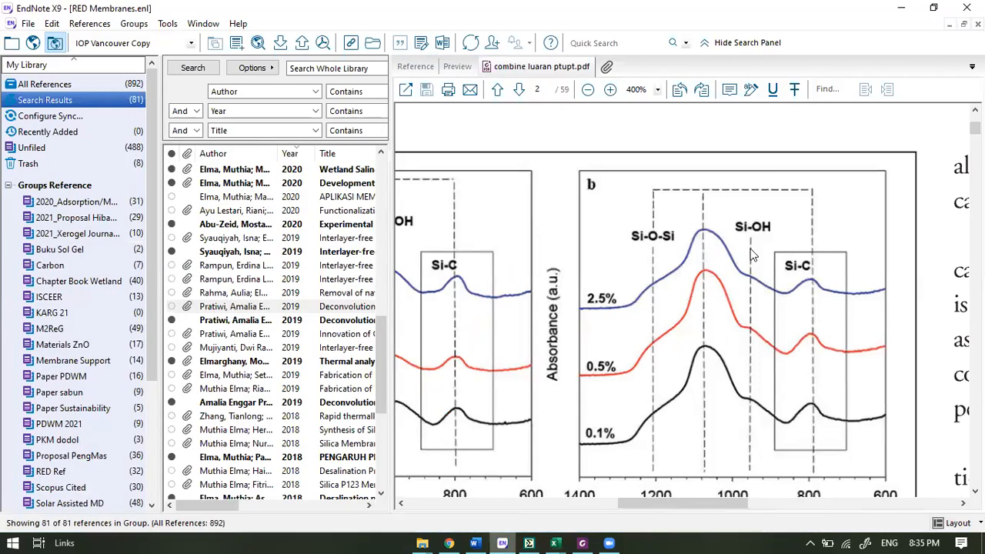
click(905, 7)
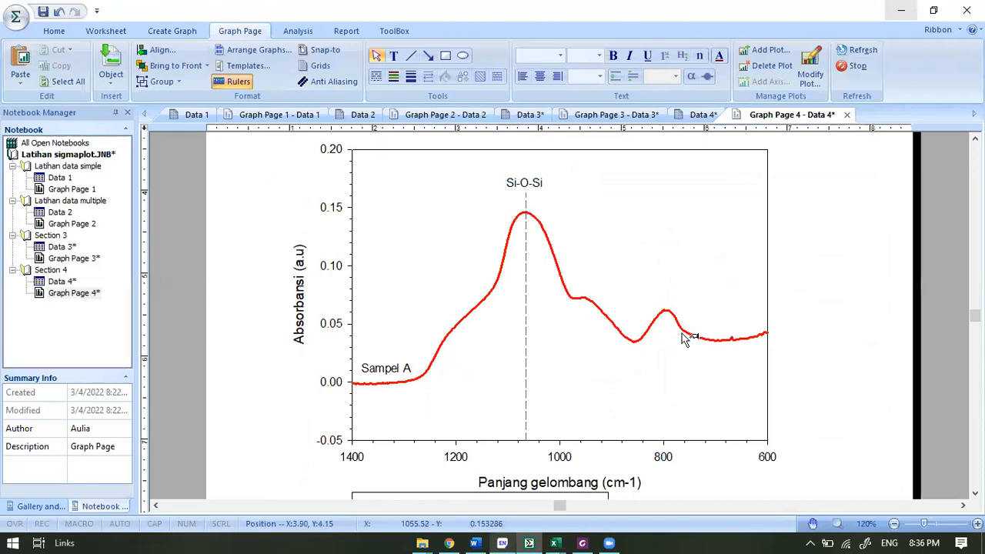
Recheck Figure 2b in EndNote, and delete the legend and the "2D Graph 3" title from the SigmaPlot graph page.
click(894, 524)
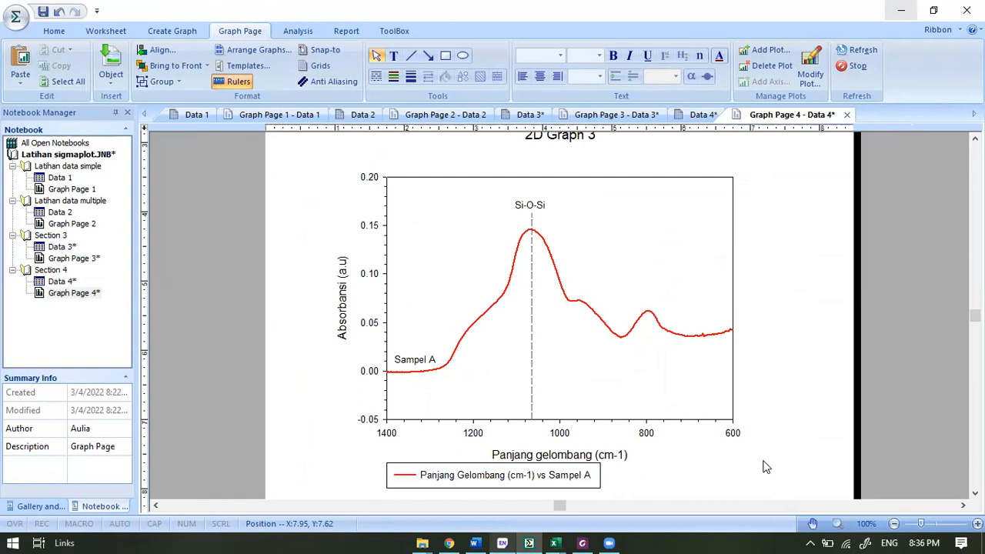
click(594, 471)
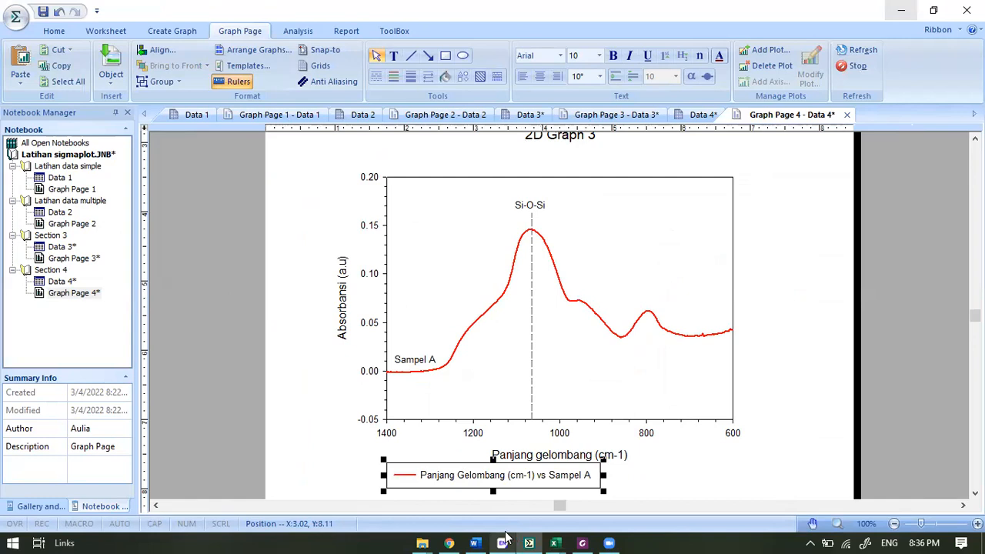
key(alt+Tab)
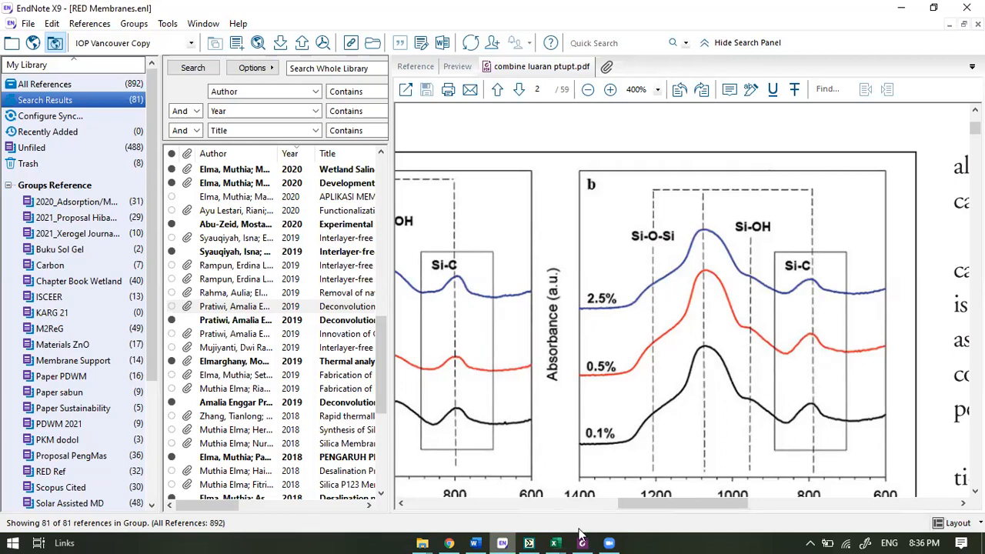
click(530, 542)
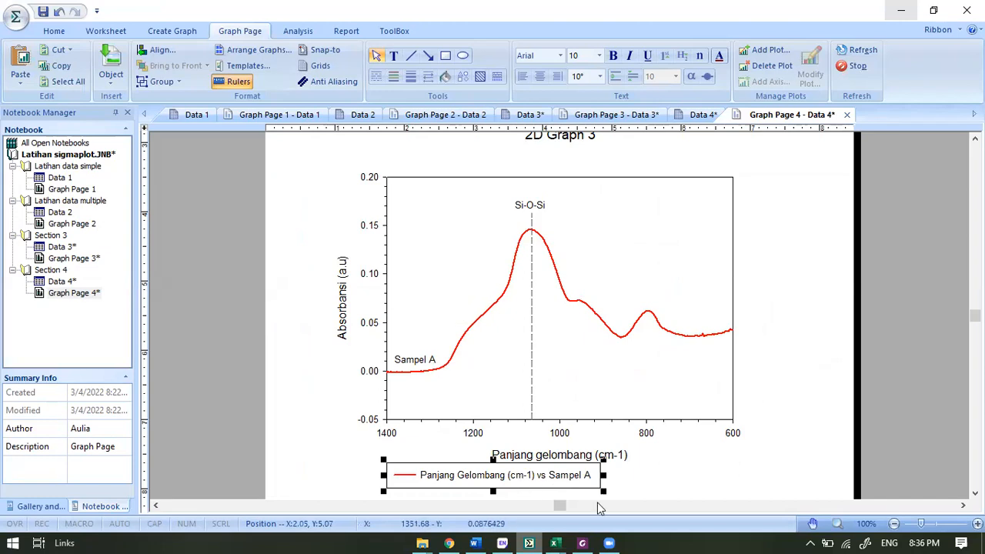
click(576, 486)
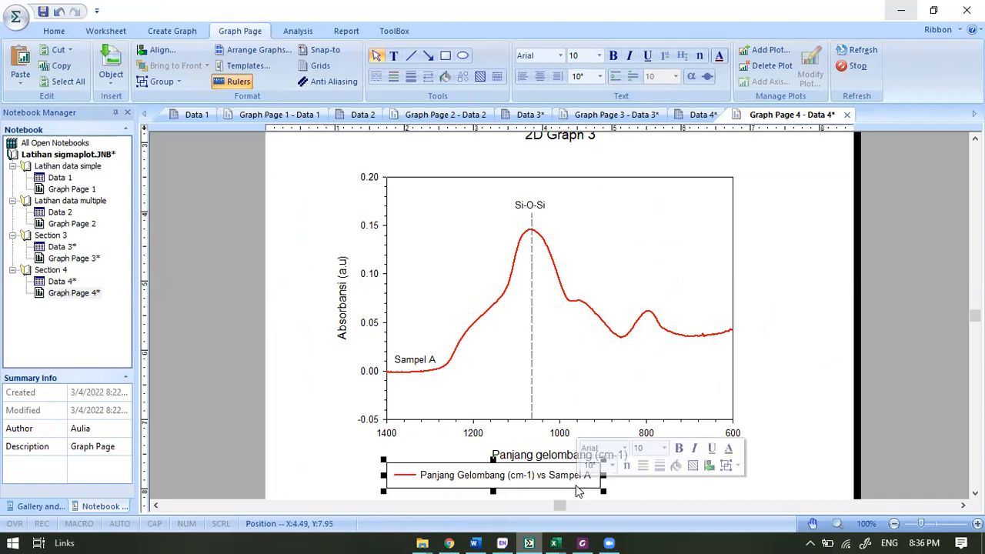
key(Delete)
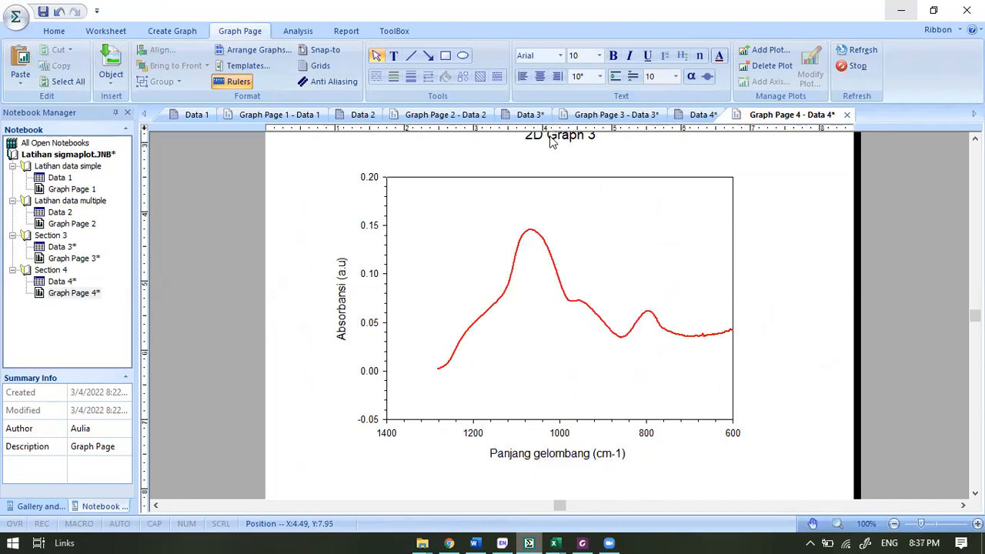
click(551, 143)
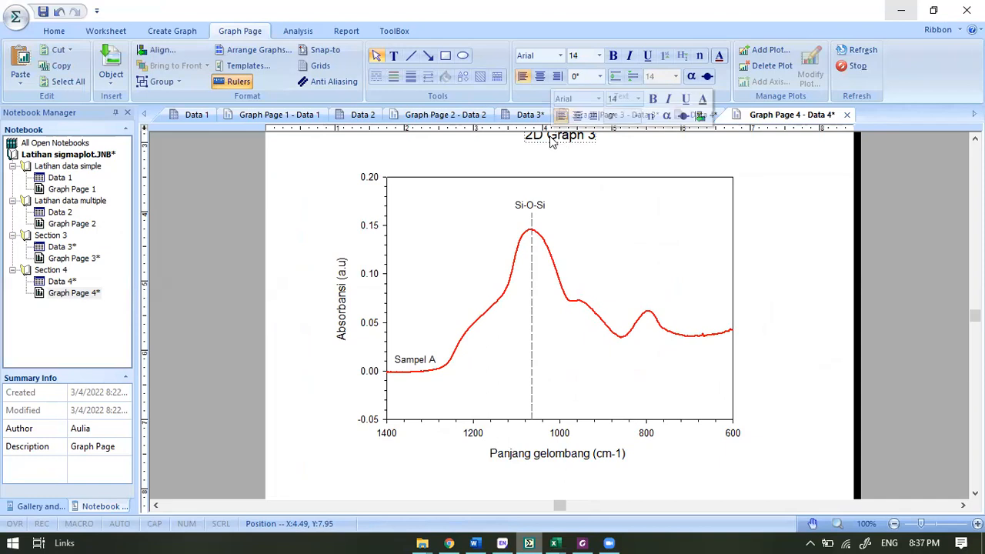
key(Delete)
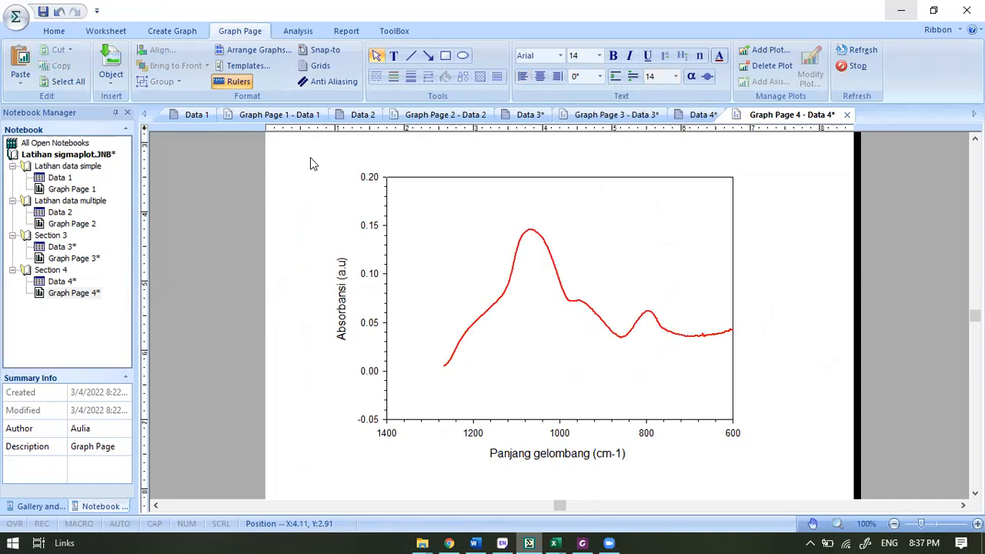
Group the graph with its "Sampel A" and "Si-O-Si" labels and the dashed peak line into one object.
drag(294, 150, 659, 226)
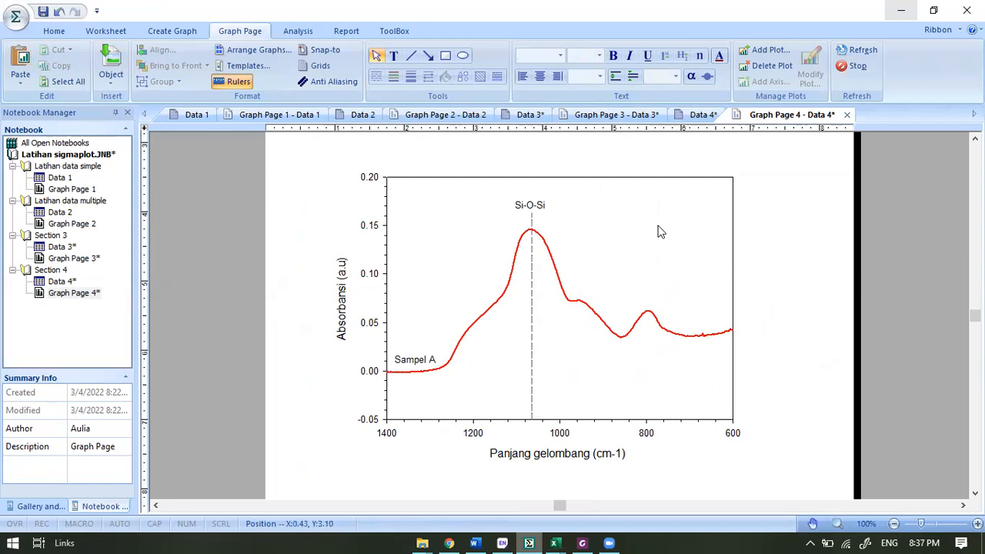
drag(775, 386, 762, 486)
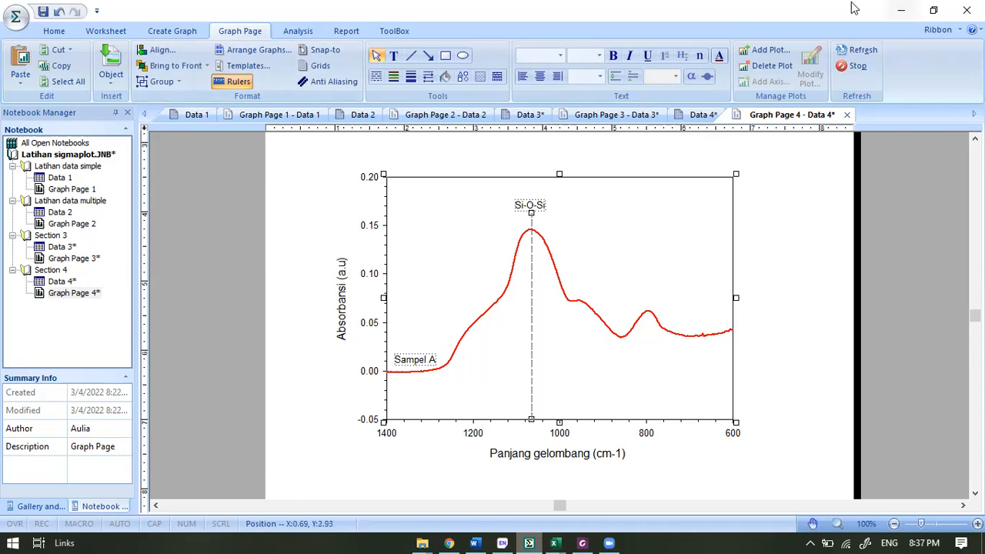
click(158, 84)
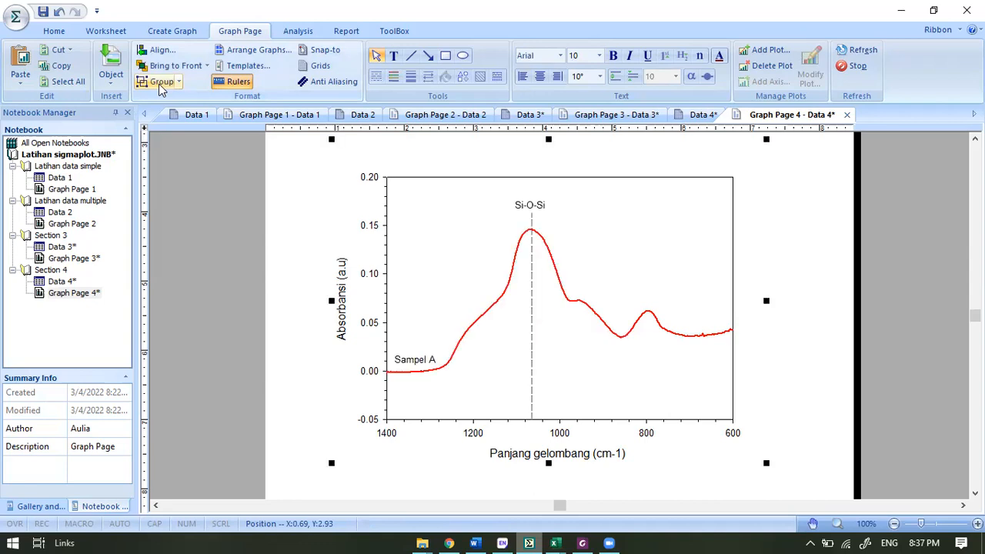
key(Escape)
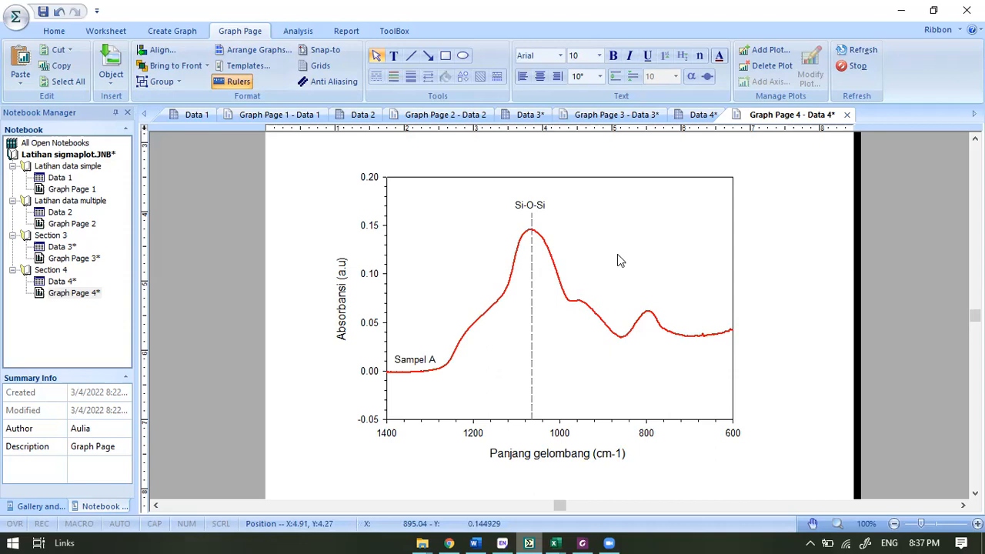
Copy the grouped graph, switch to AR_Review Paper.doc in Word, and start a new line below the bar chart.
right_click(641, 287)
key(Escape)
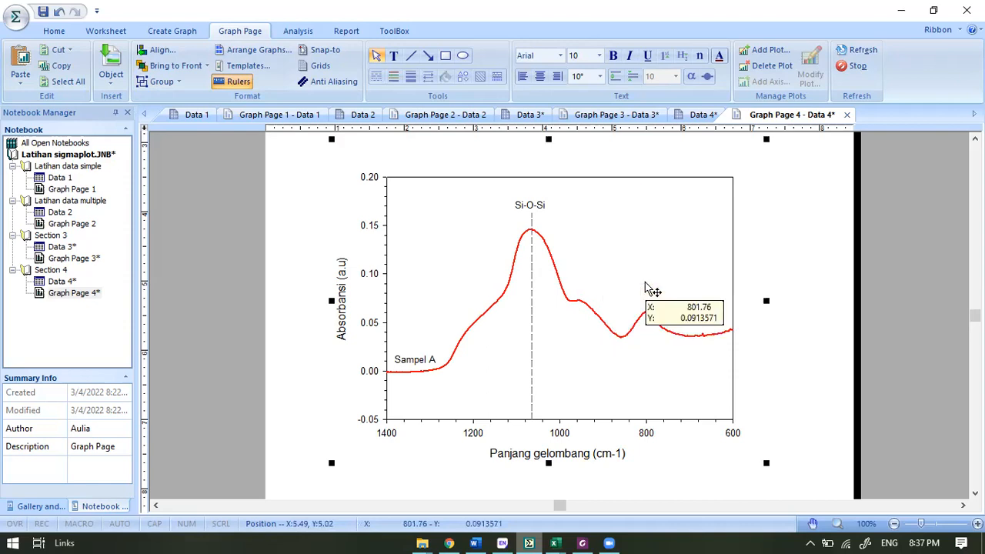
click(476, 542)
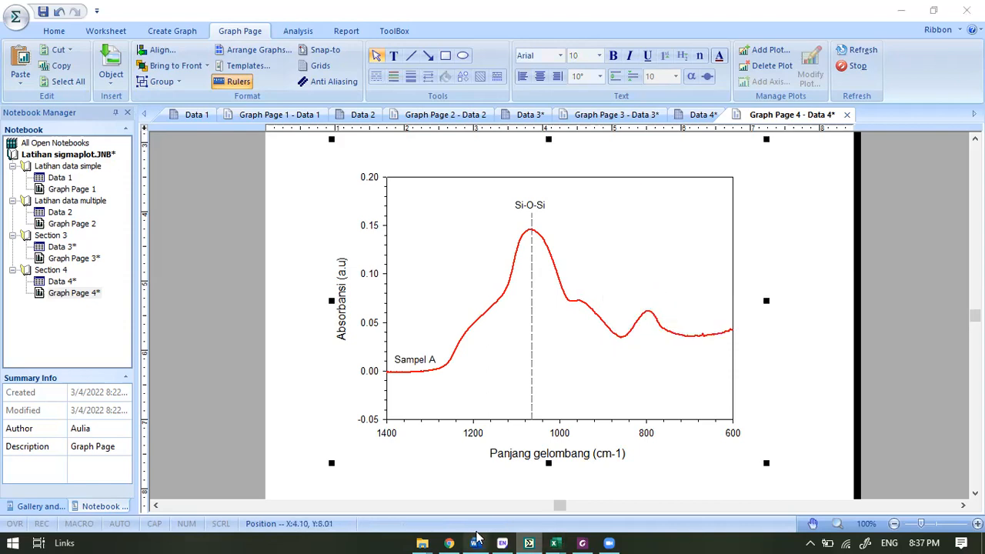
scroll(576, 281, down, 4)
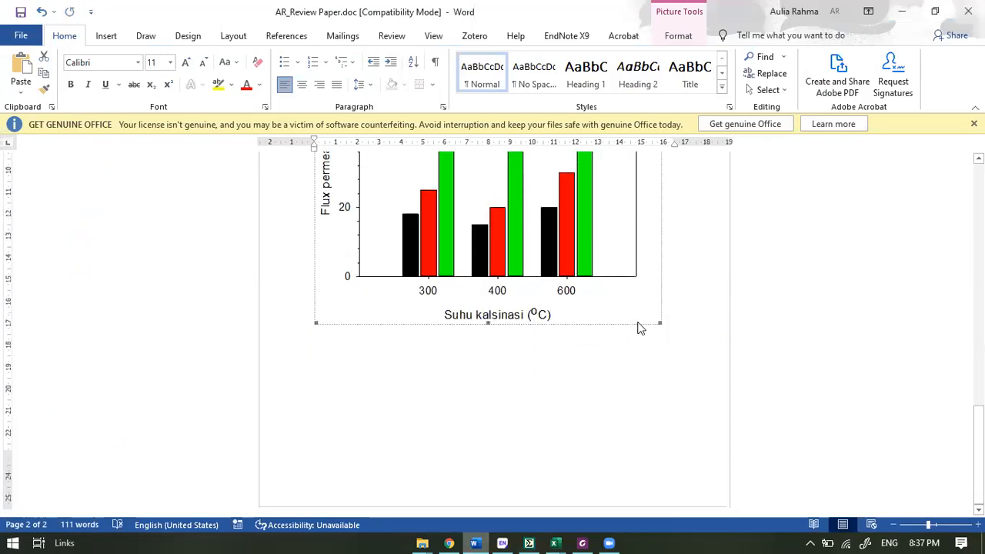
click(695, 319)
key(Return)
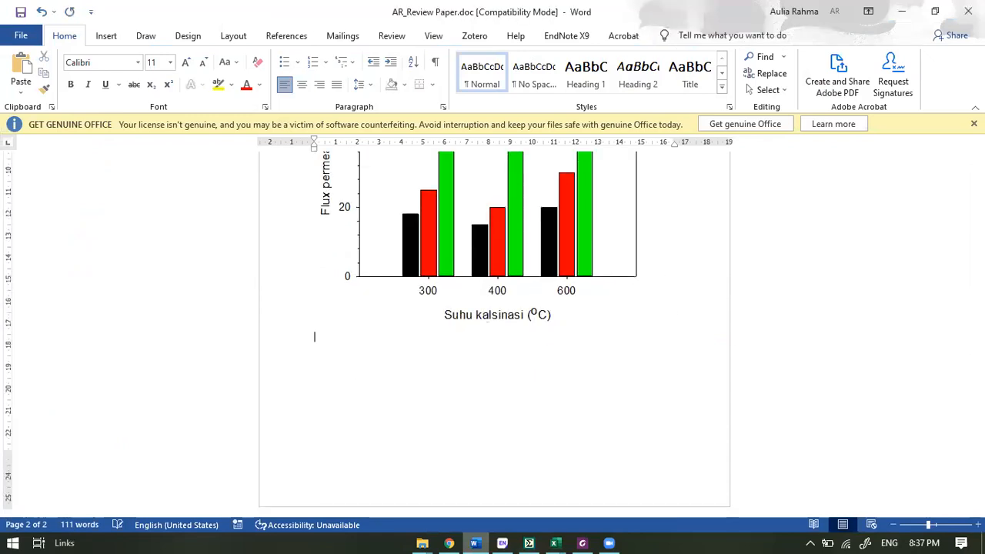
Paste the copied graph into the document as Picture (Enhanced Metafile), check it, and return to SigmaPlot.
click(20, 93)
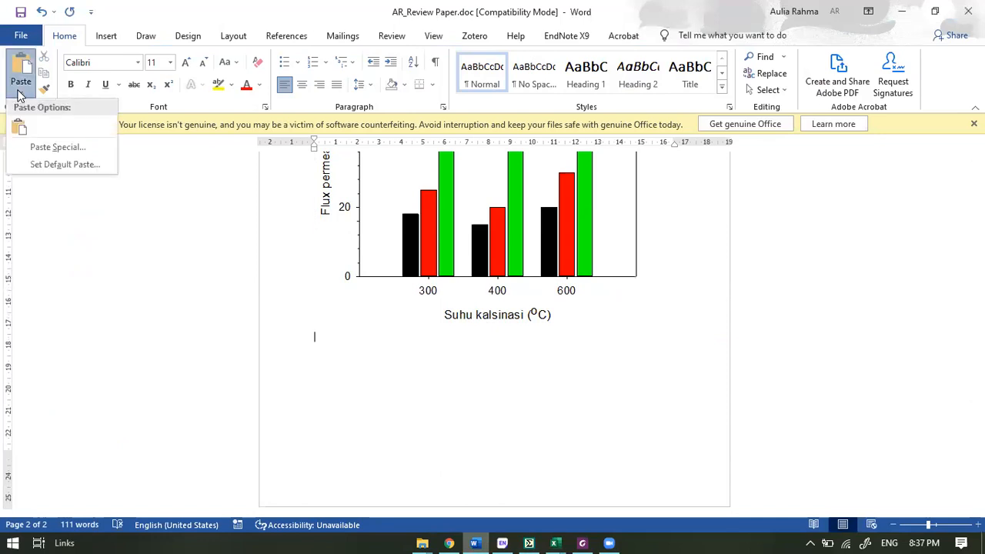
click(48, 147)
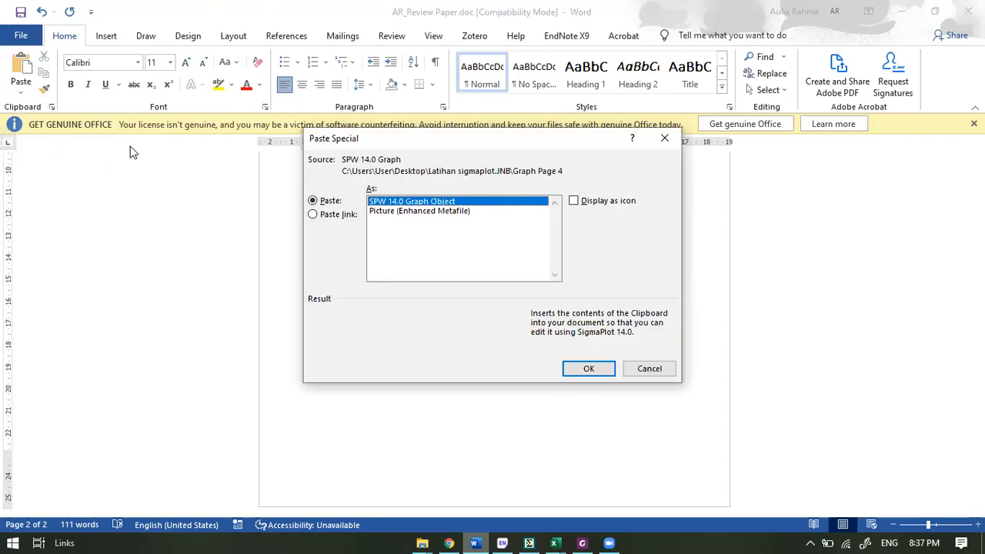
click(407, 214)
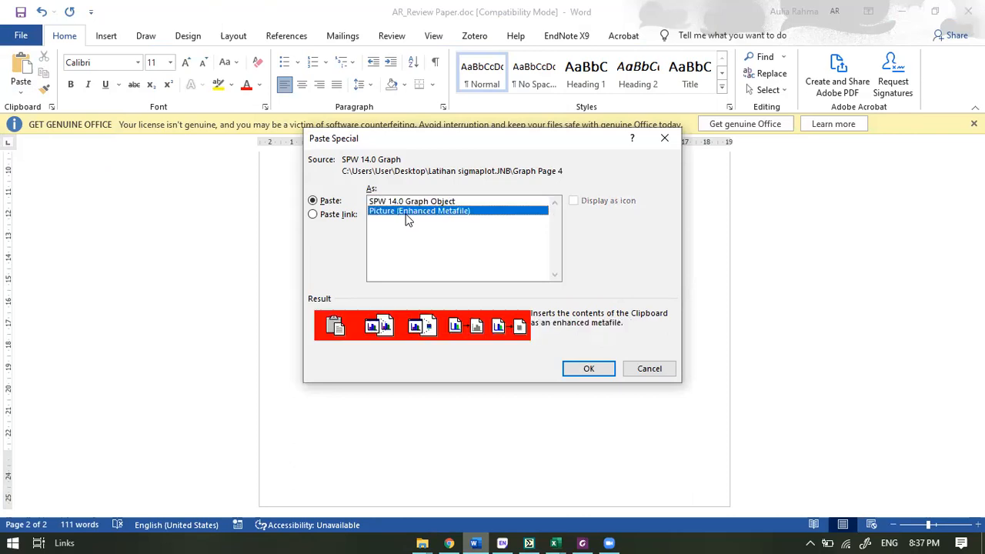
click(589, 369)
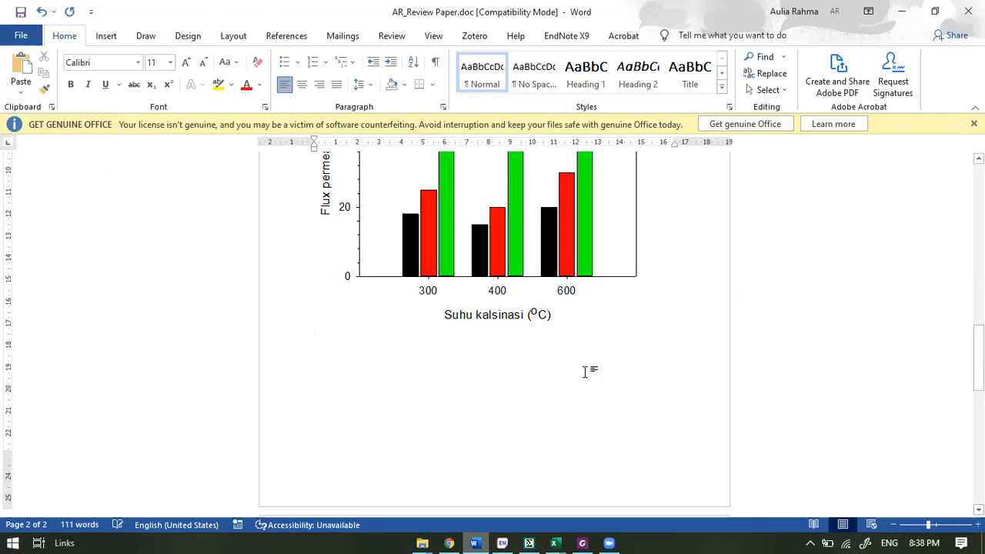
click(978, 421)
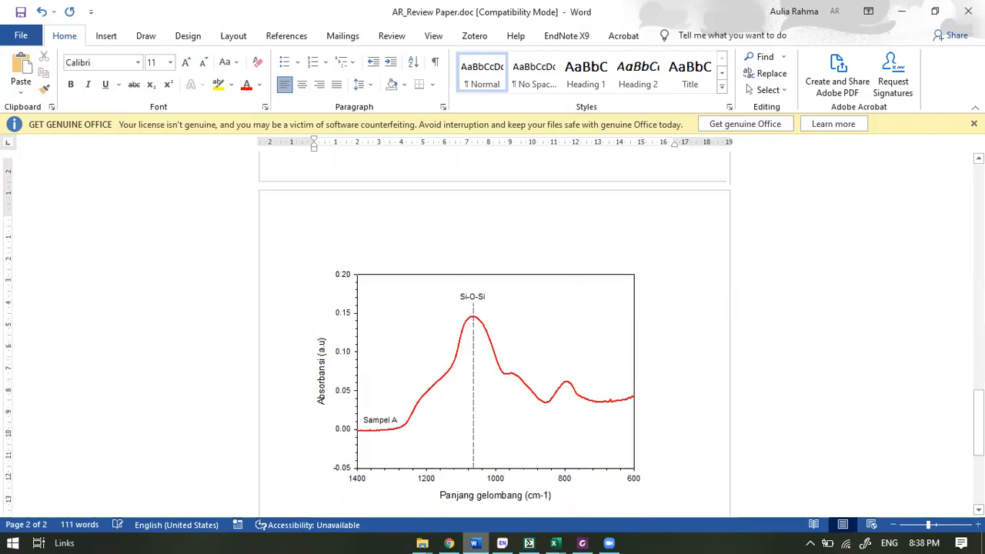
scroll(466, 378, down, 1)
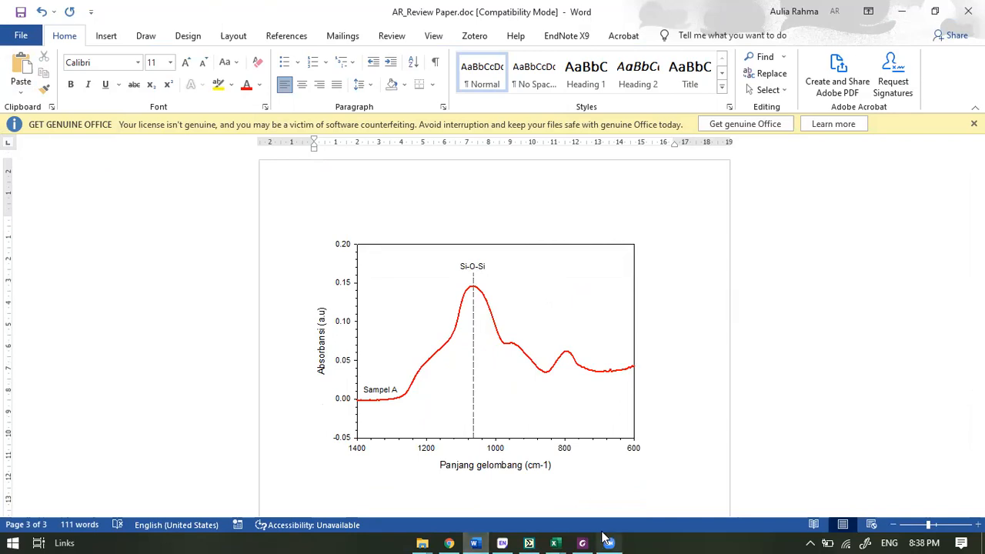
click(502, 542)
click(529, 543)
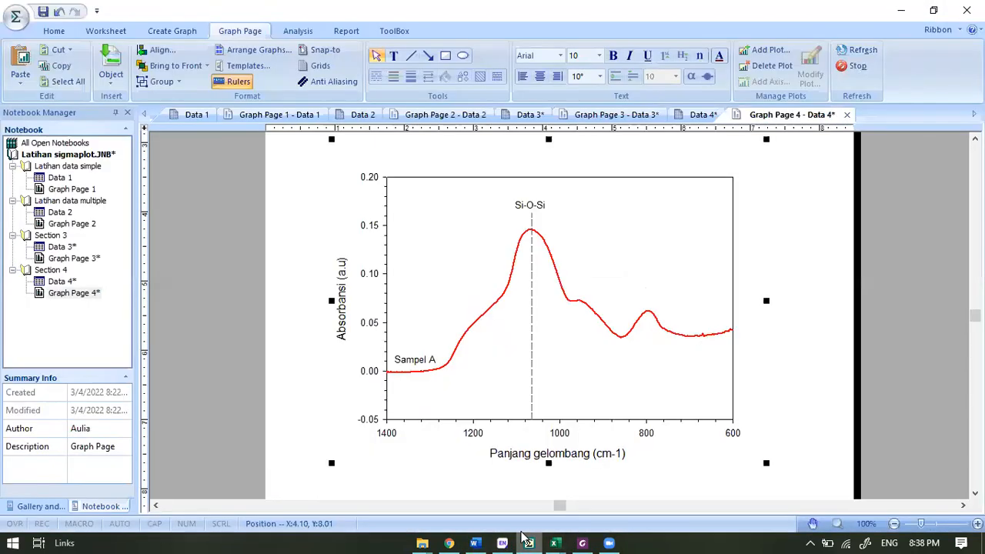
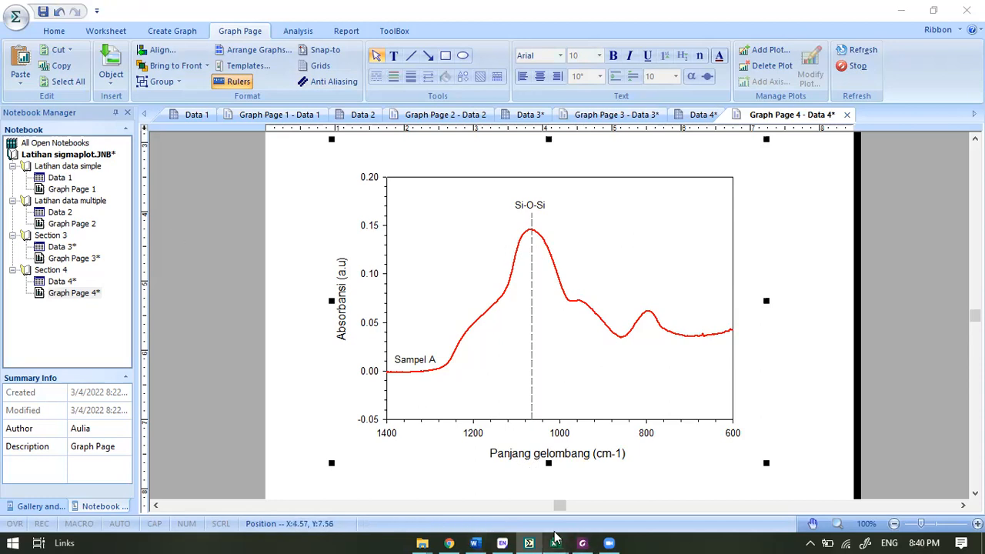
Switch to the COntoh Data Pelatihan Sigmaplot workbook in Excel and copy the whole Sampel B column from the Contoh 1 sheet.
mouse_move(556, 538)
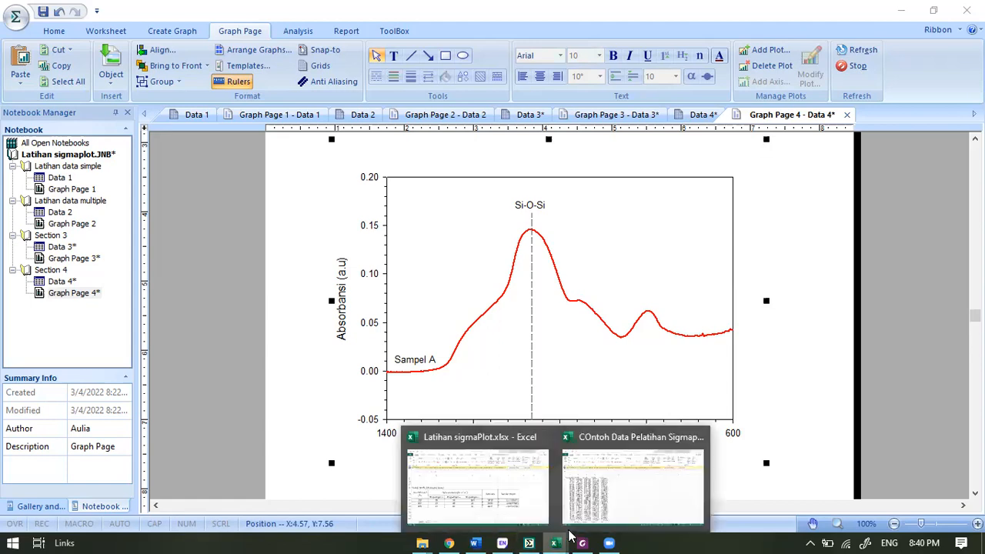
click(571, 514)
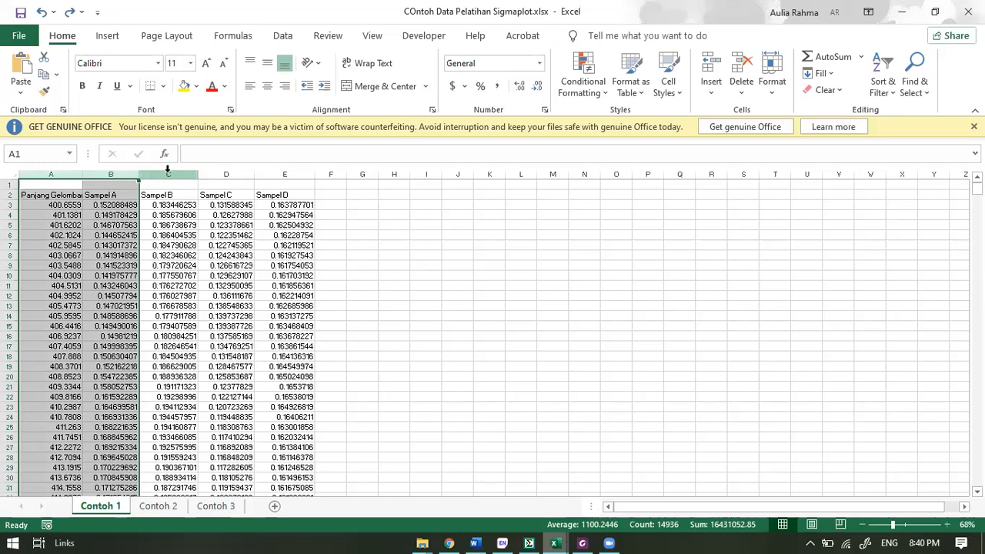
click(167, 171)
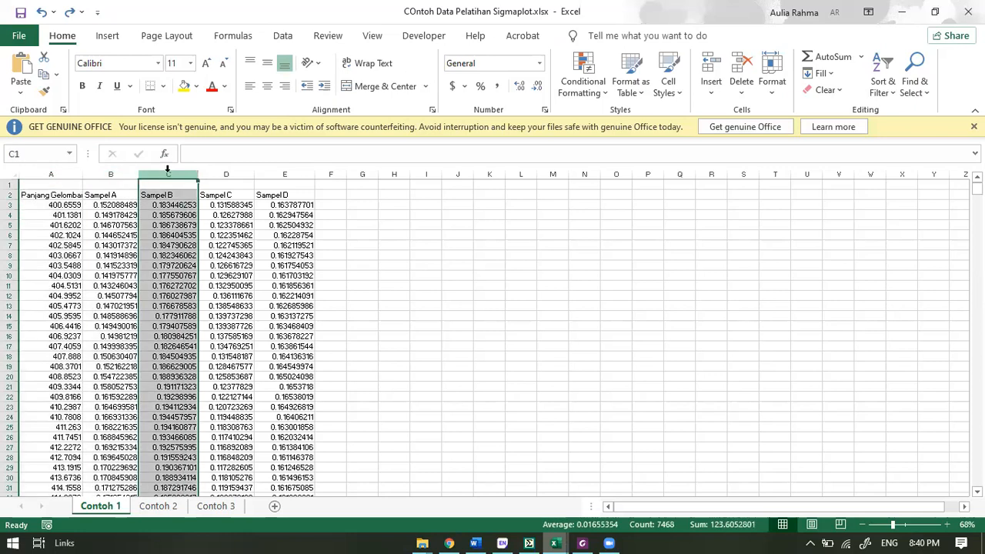
key(ctrl+c)
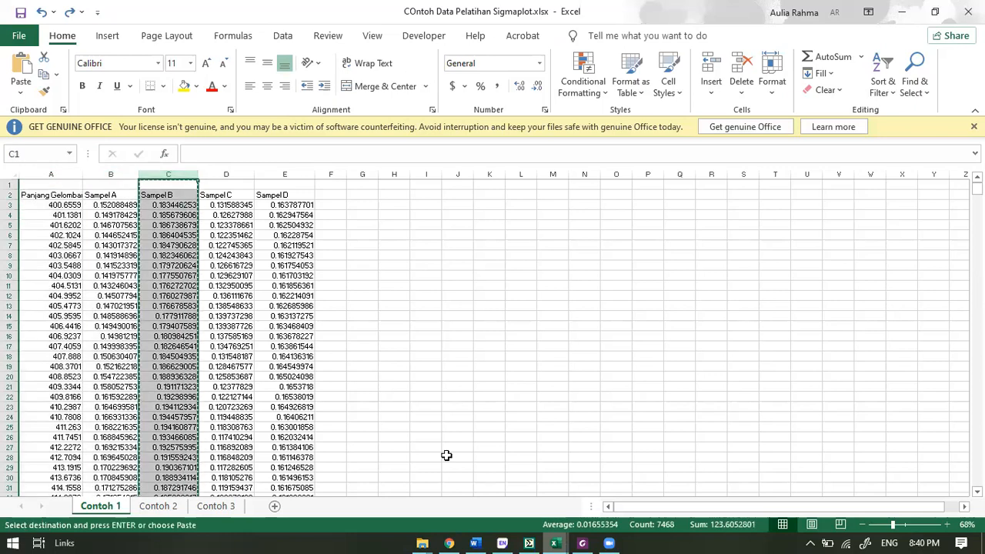
Return to SigmaPlot and paste the copied column into column 3 of the Data 4 worksheet, starting at row 1.
key(alt+Tab)
click(69, 271)
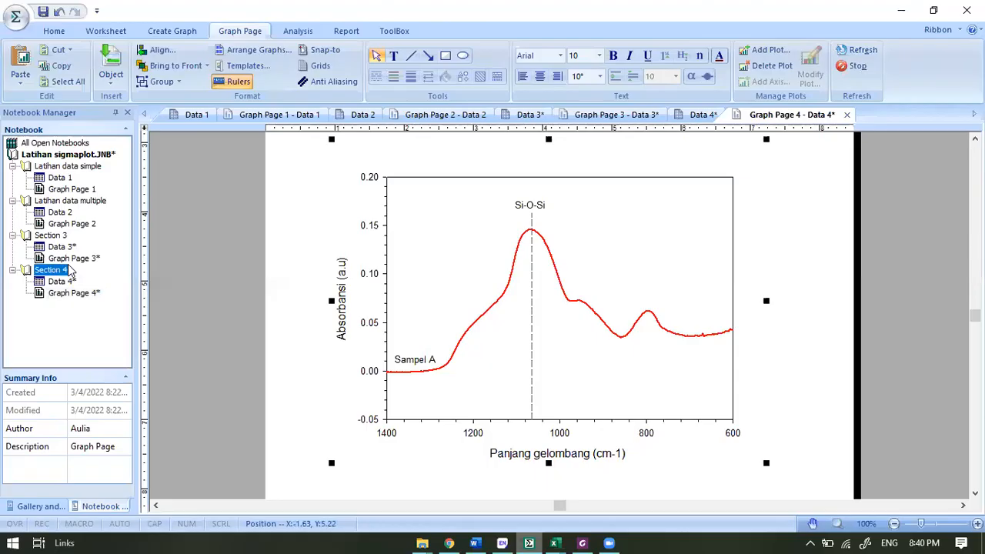
double_click(61, 282)
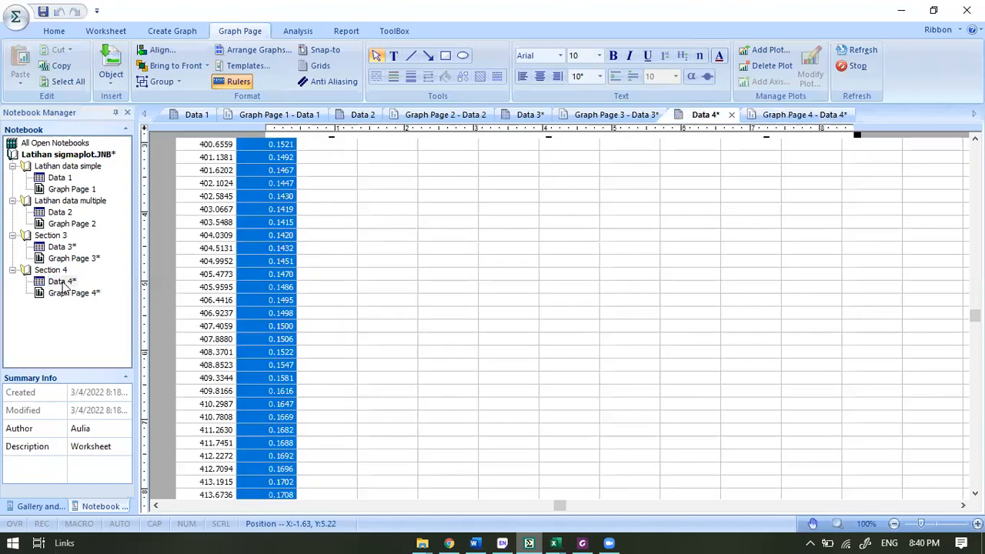
click(334, 148)
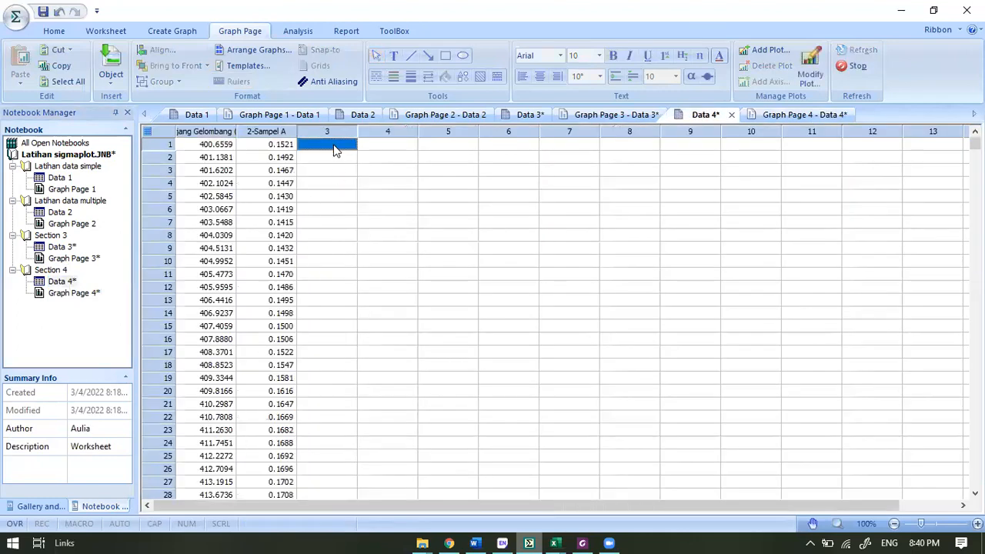
key(ctrl+v)
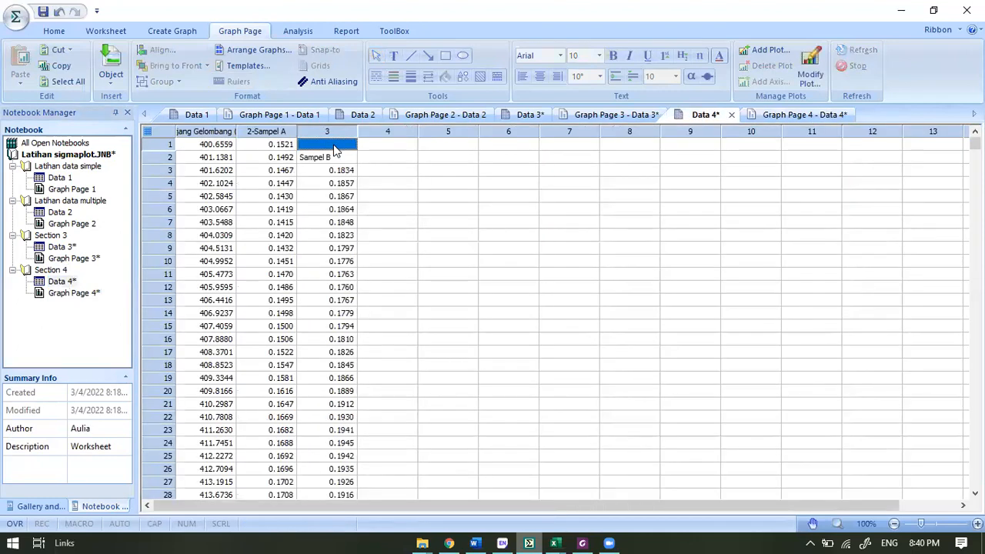
Delete the blank cell and the "Sampel B" text cell heading column 3, shifting the remaining cells up.
drag(334, 148, 336, 158)
right_click(336, 158)
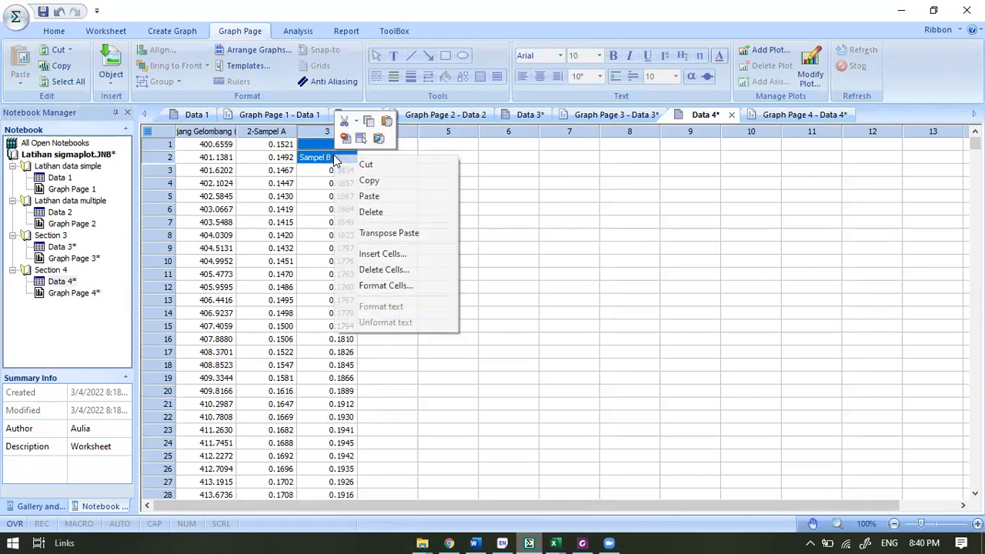
click(379, 266)
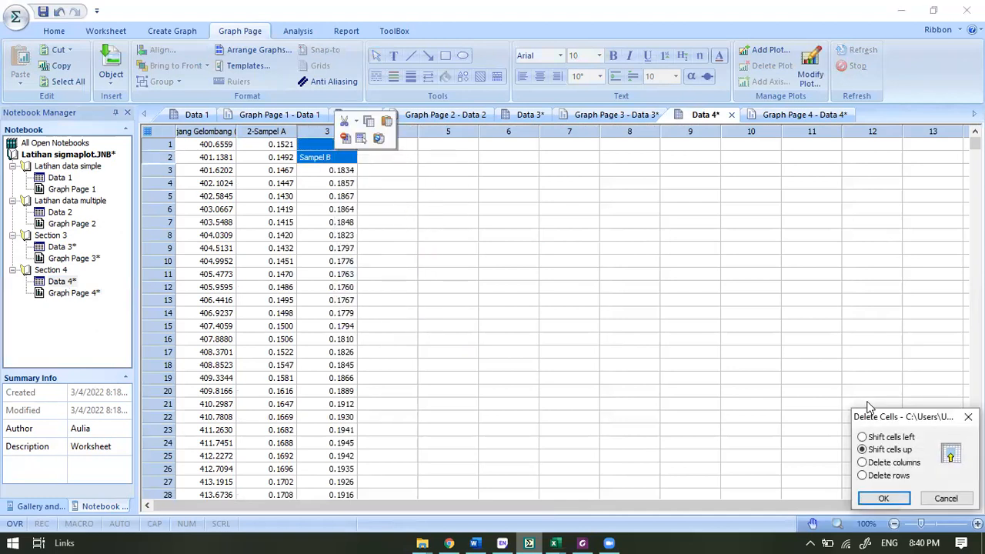
click(895, 497)
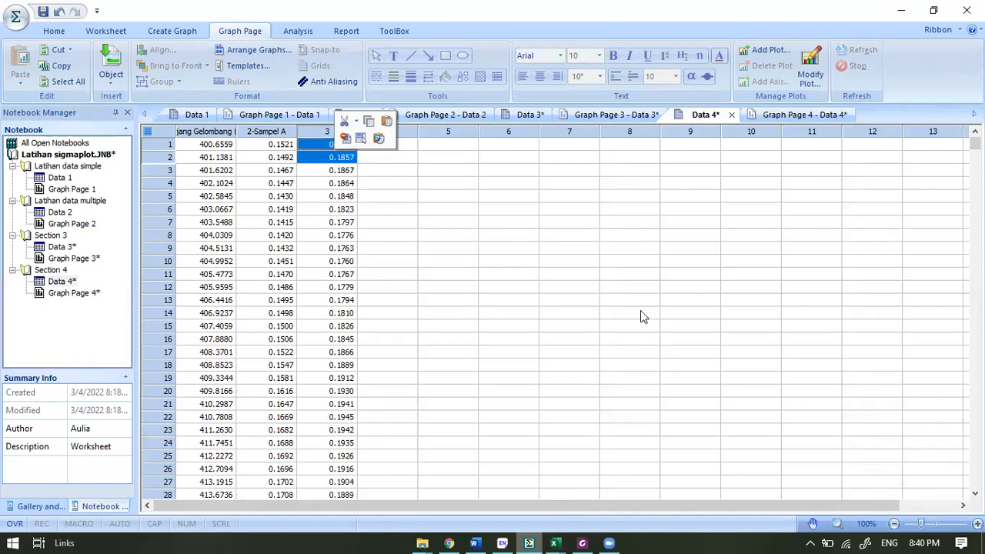
click(640, 310)
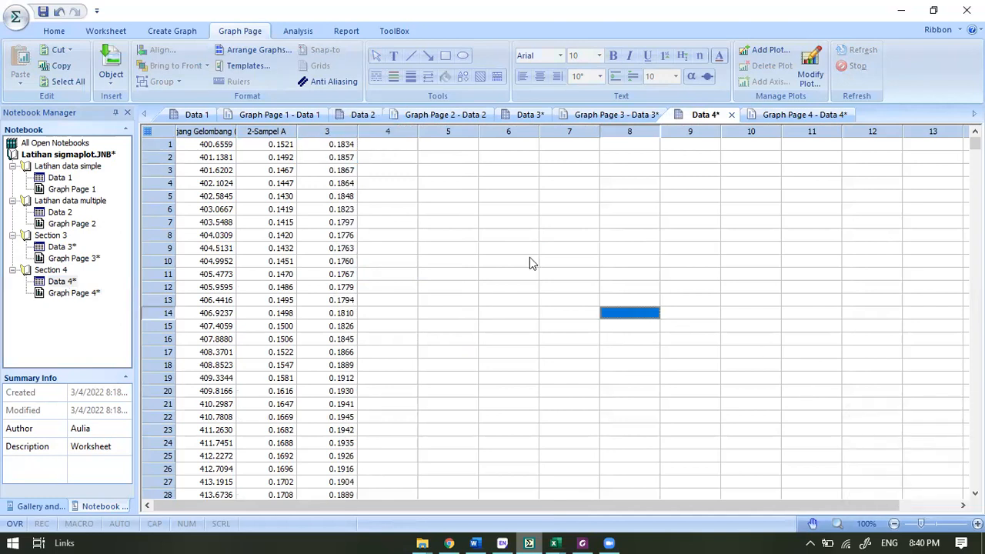
Title column 3 of the worksheet "Sampel B".
click(326, 128)
click(326, 128)
text(Sampel B)
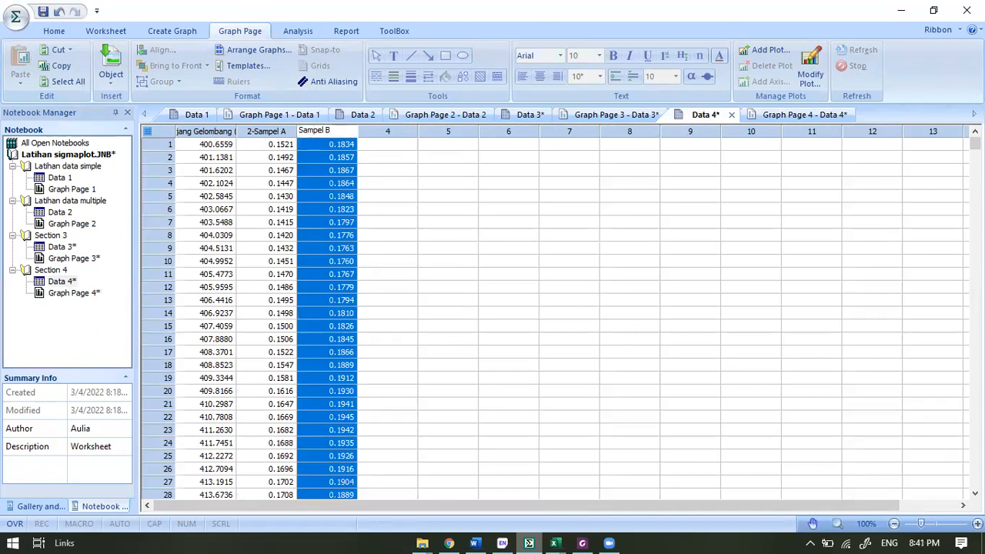
key(Return)
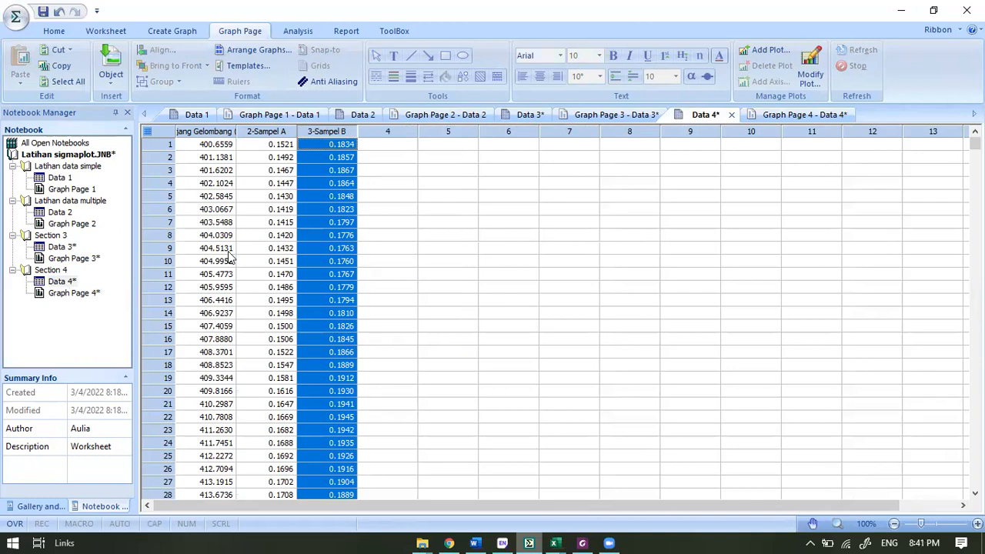
Open Graph Page 4 and ungroup the graph from its labels and dashed peak line.
click(84, 298)
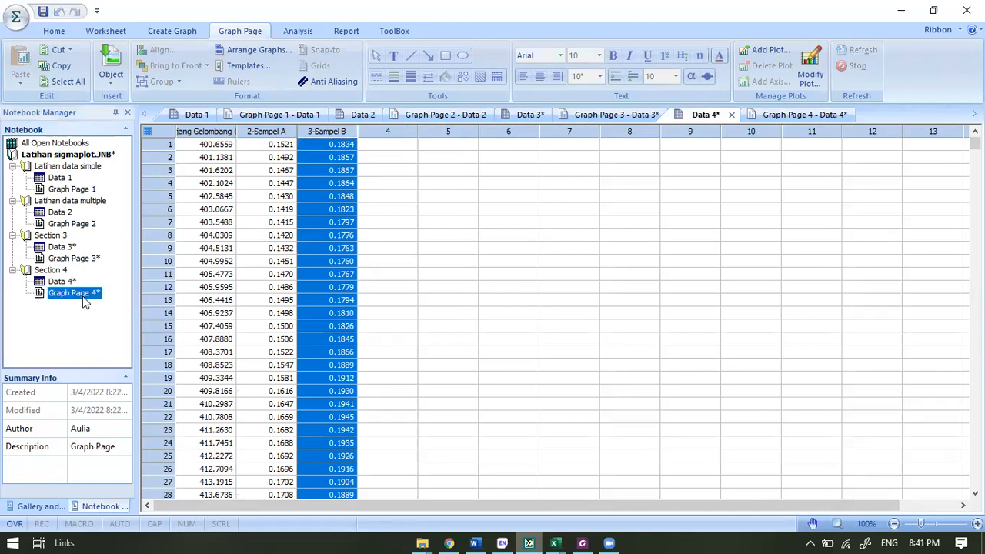
double_click(84, 297)
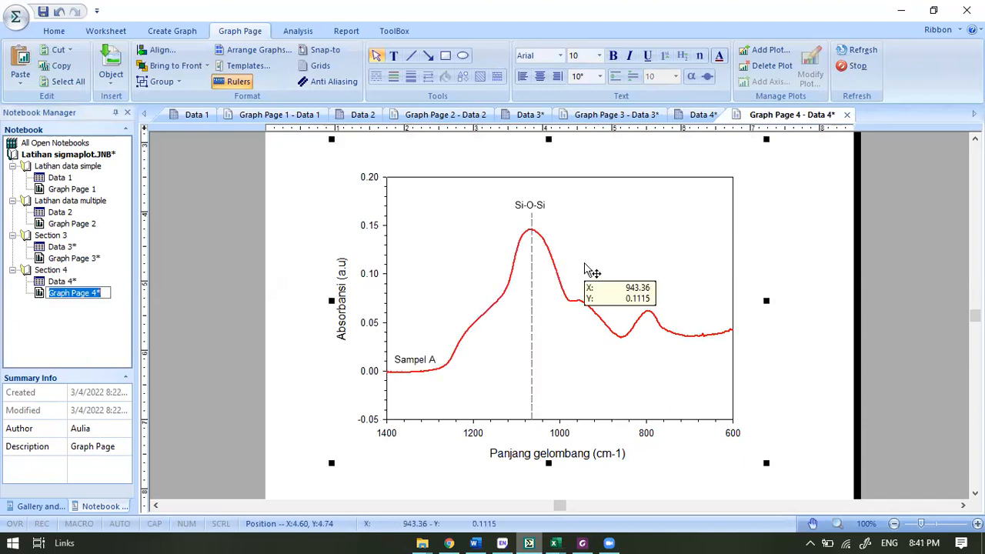
click(179, 83)
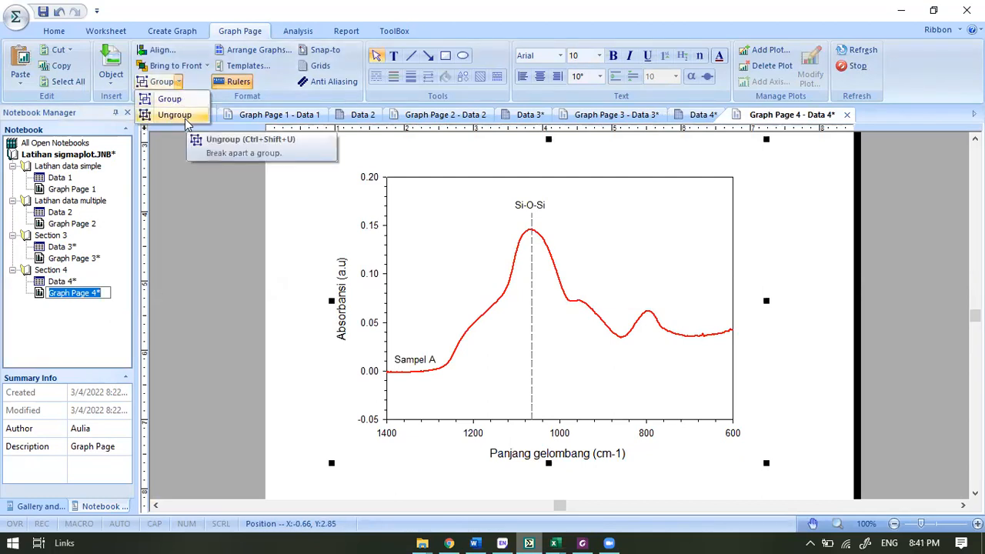
click(184, 121)
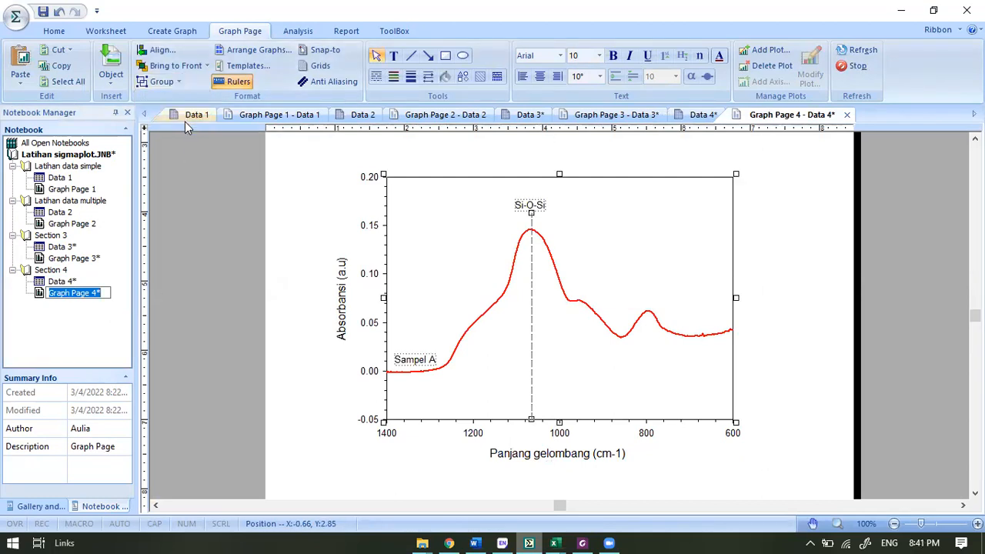
click(687, 237)
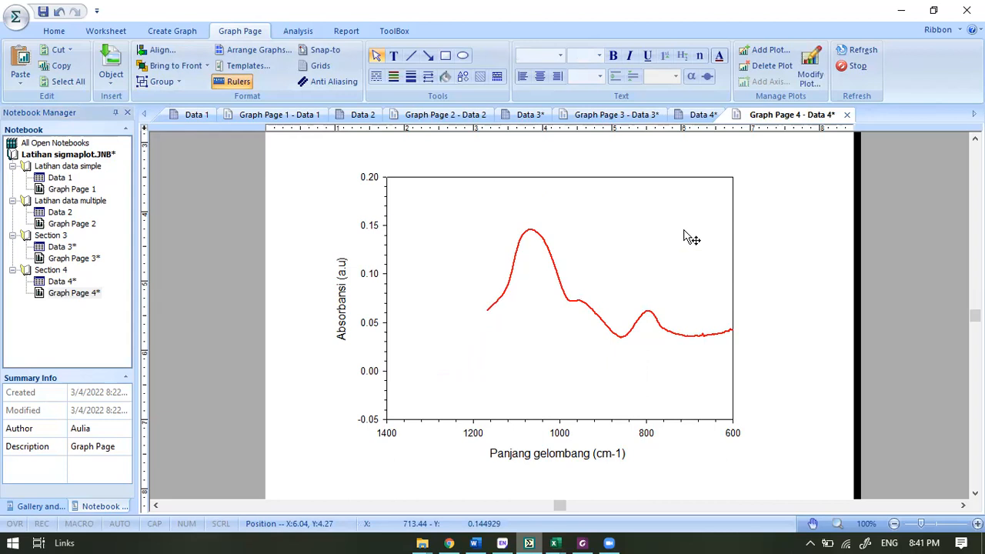
right_click(686, 236)
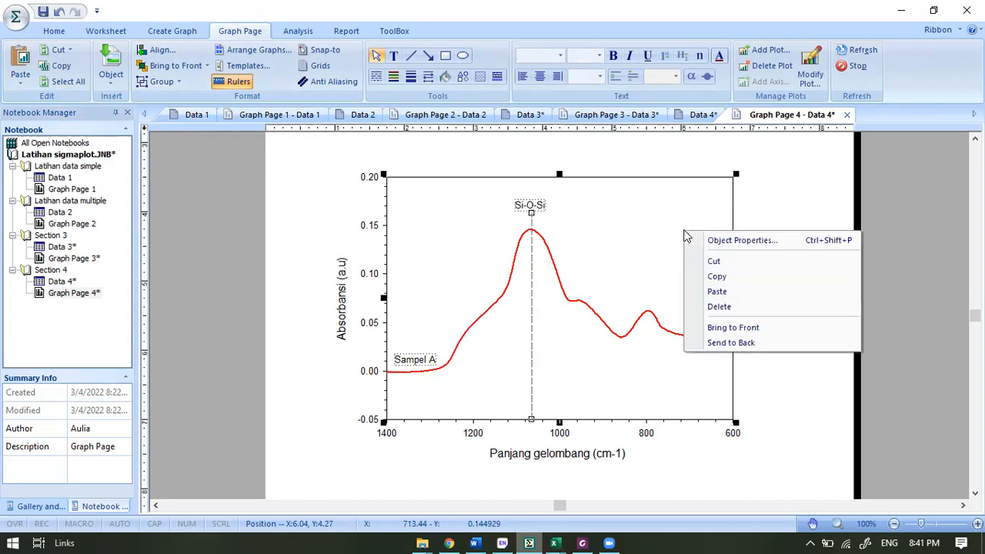
right_click(658, 240)
right_click(658, 240)
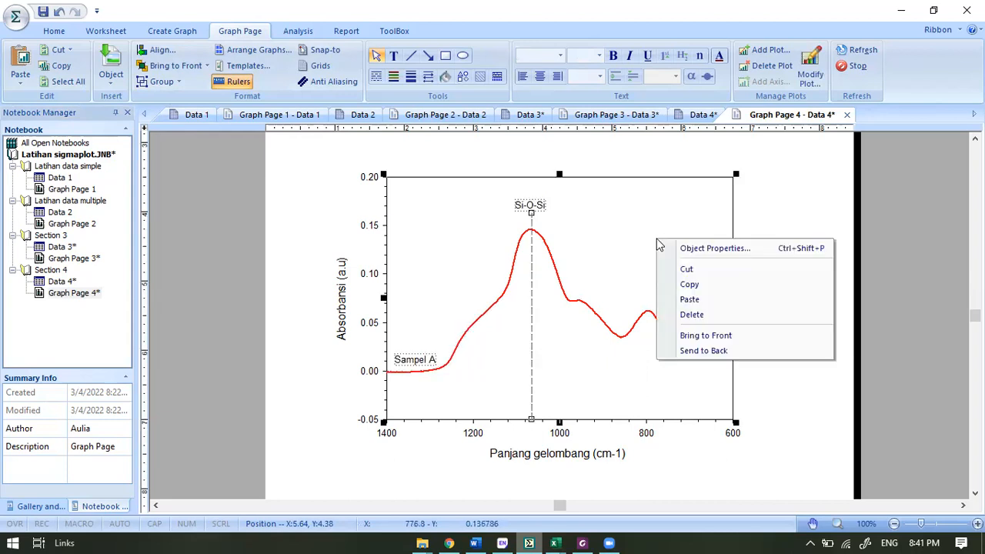
right_click(608, 265)
right_click(606, 260)
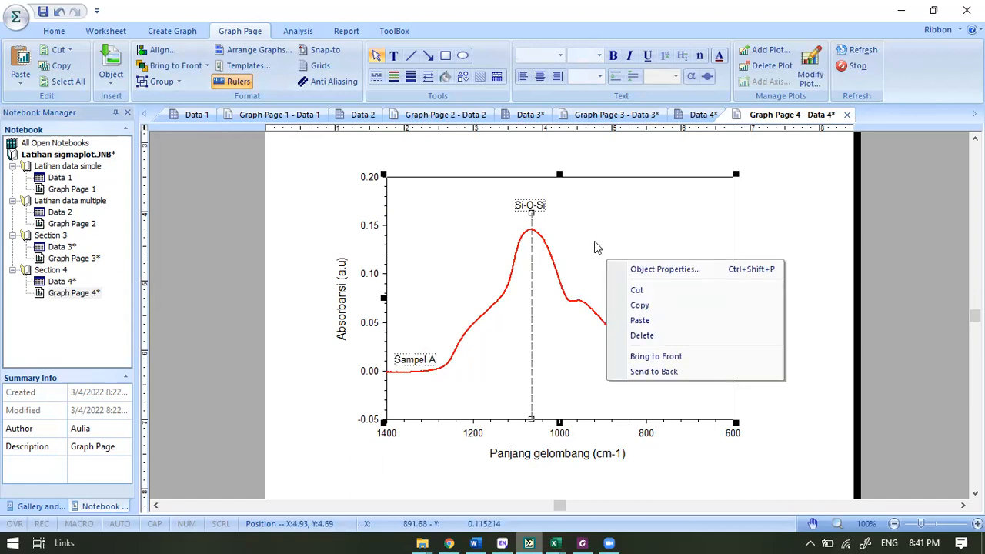
click(846, 251)
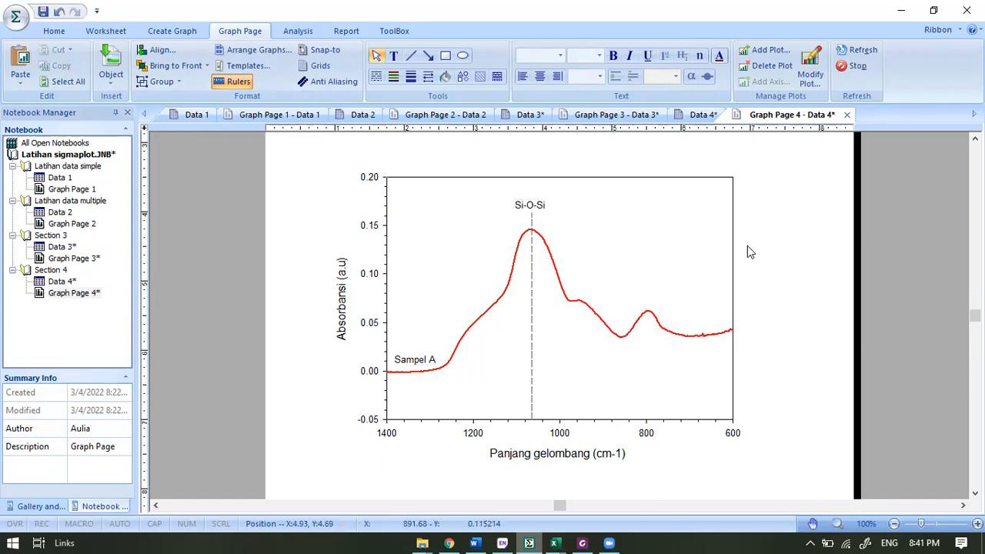
Change the Graph Page 4 plot to the Multiple Spline Curves style with the X Many Y data format.
right_click(666, 246)
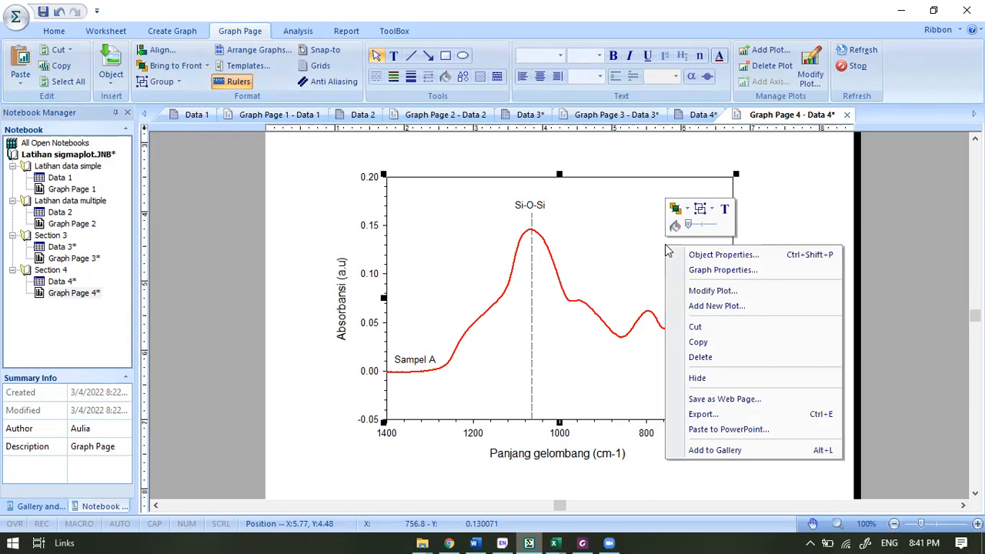
click(693, 296)
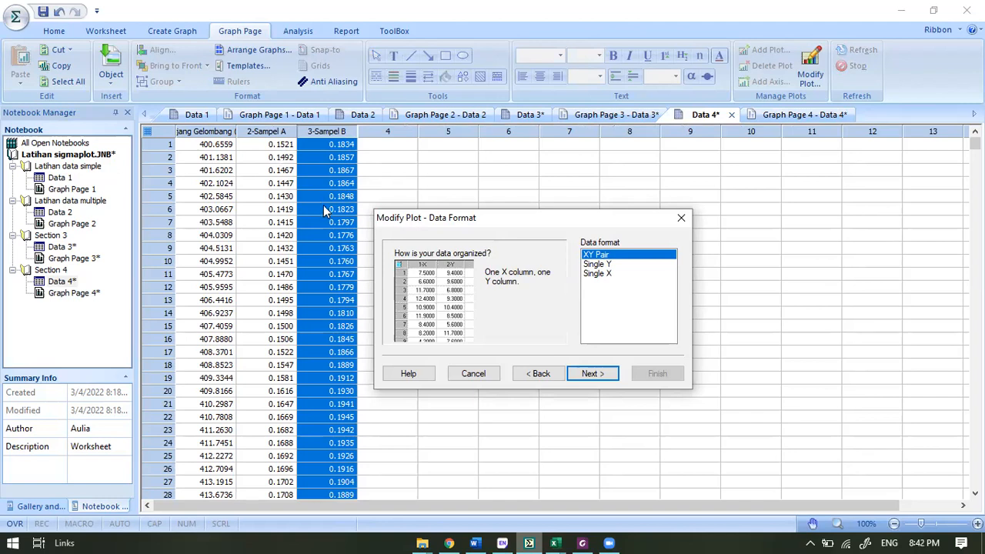
click(541, 374)
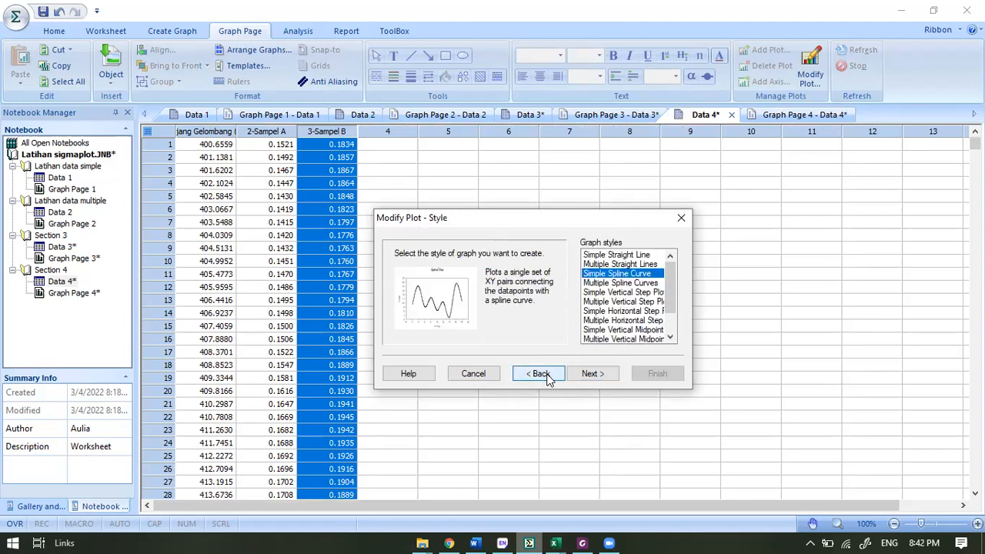
click(614, 283)
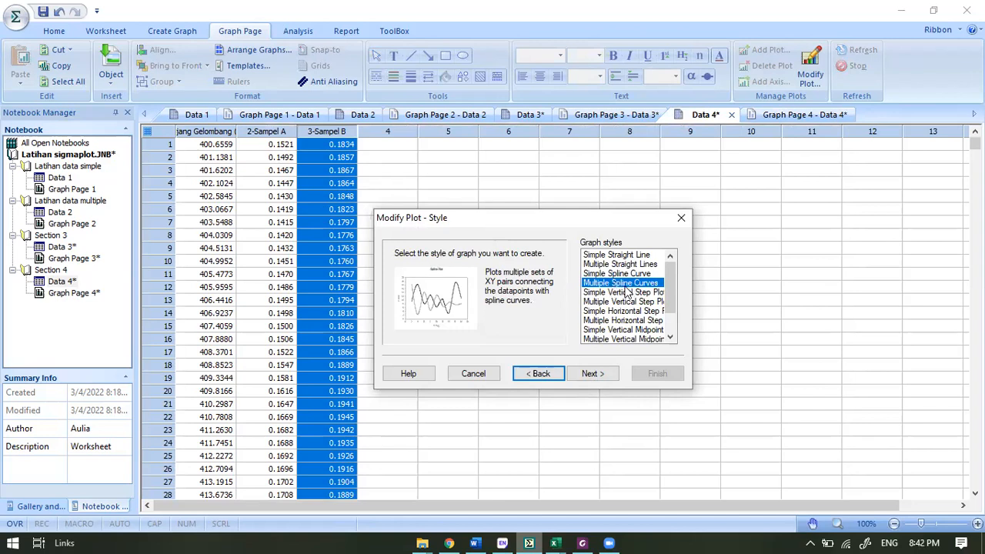
click(611, 374)
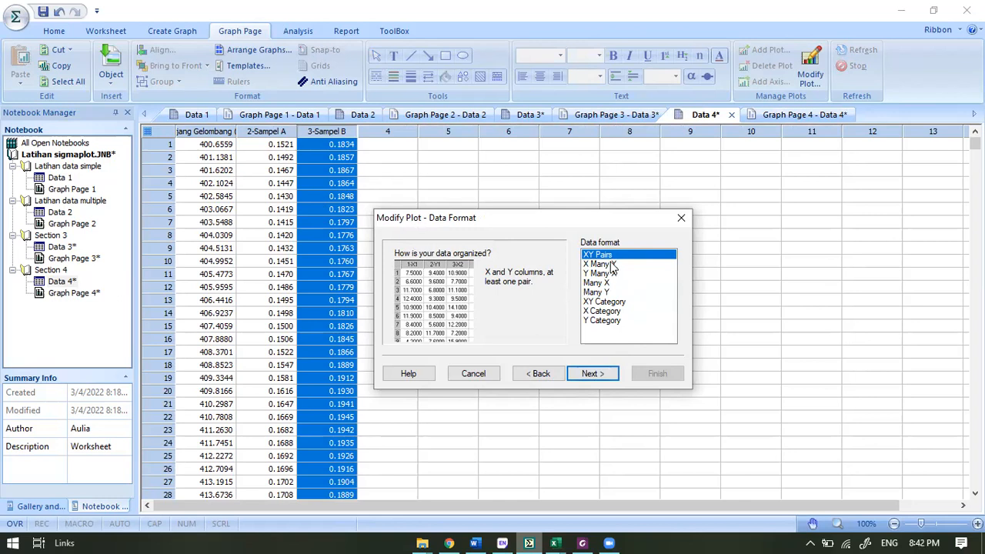
click(610, 264)
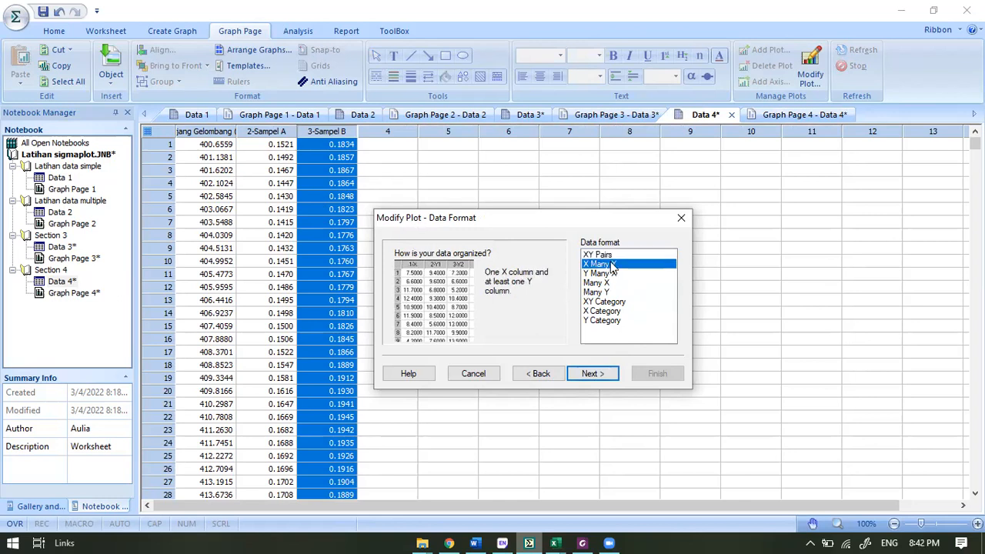
click(592, 375)
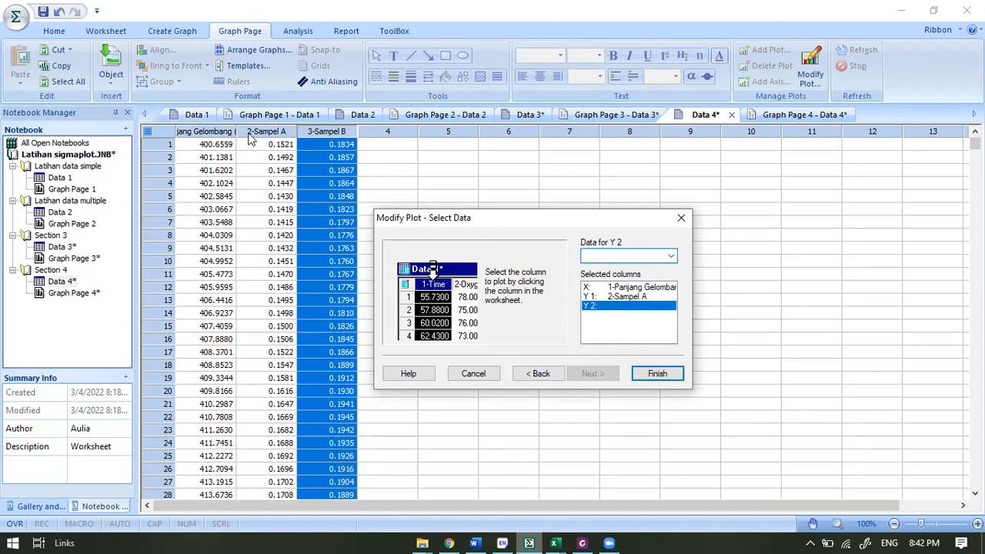
Assign the 3-Sampel B column as the second Y data set and finish modifying the plot.
click(639, 298)
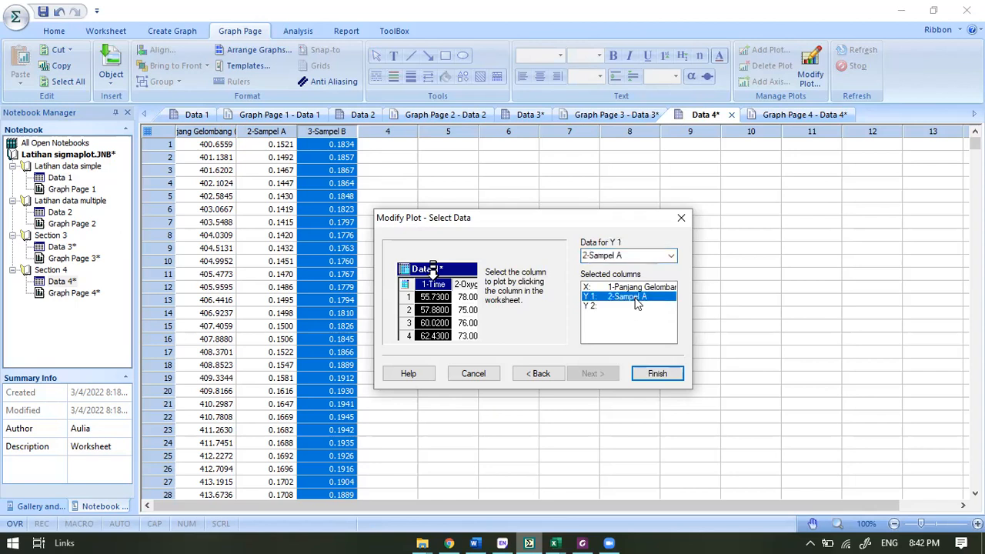
click(594, 307)
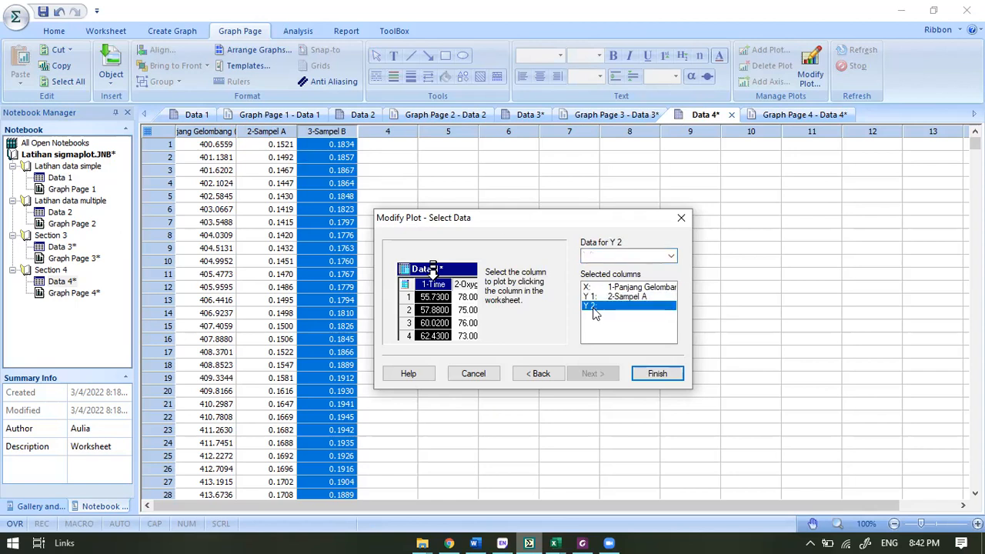
click(327, 125)
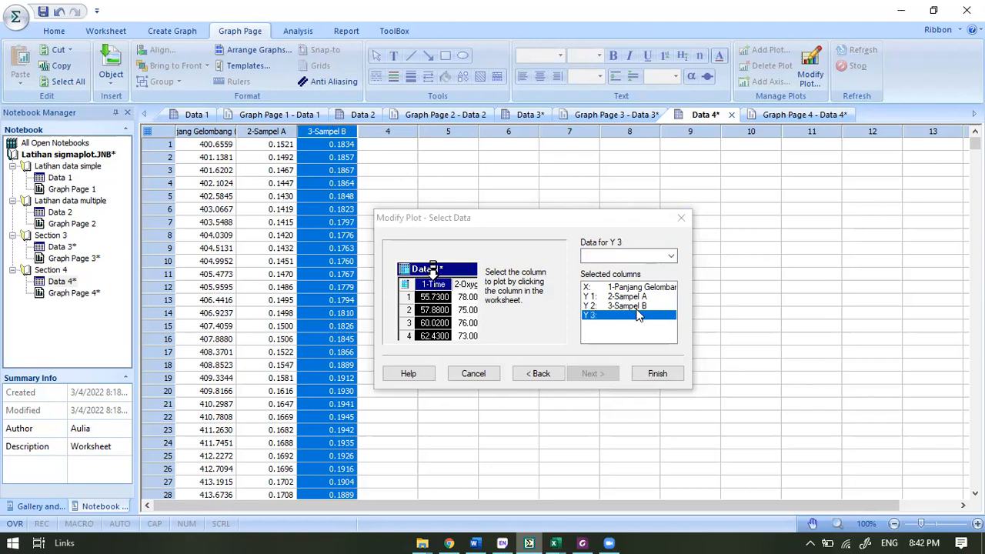
click(655, 375)
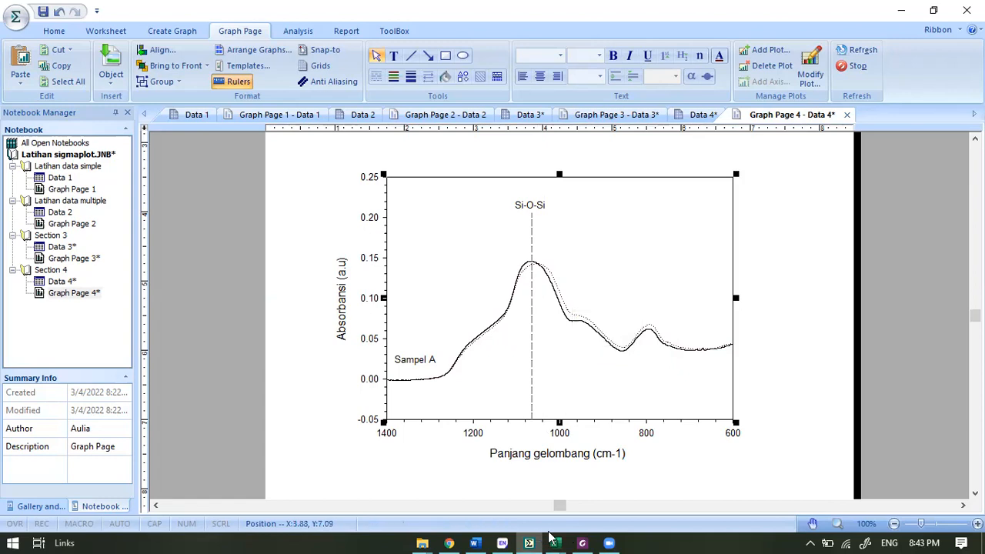
Compare the overlapping curves with the stacked reference spectra in EndNote and the Sampel A and Sampel B columns in Excel.
mouse_move(551, 536)
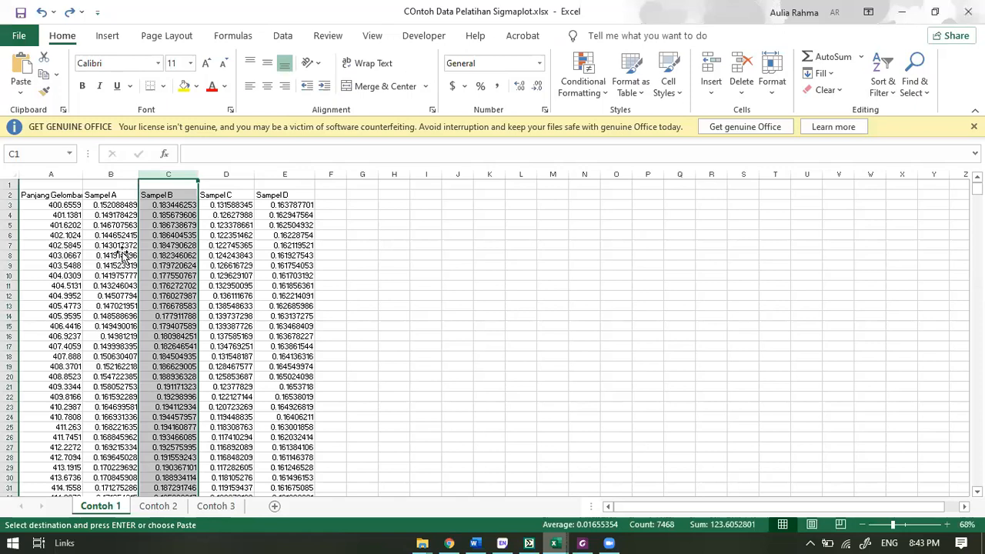
click(124, 256)
click(153, 265)
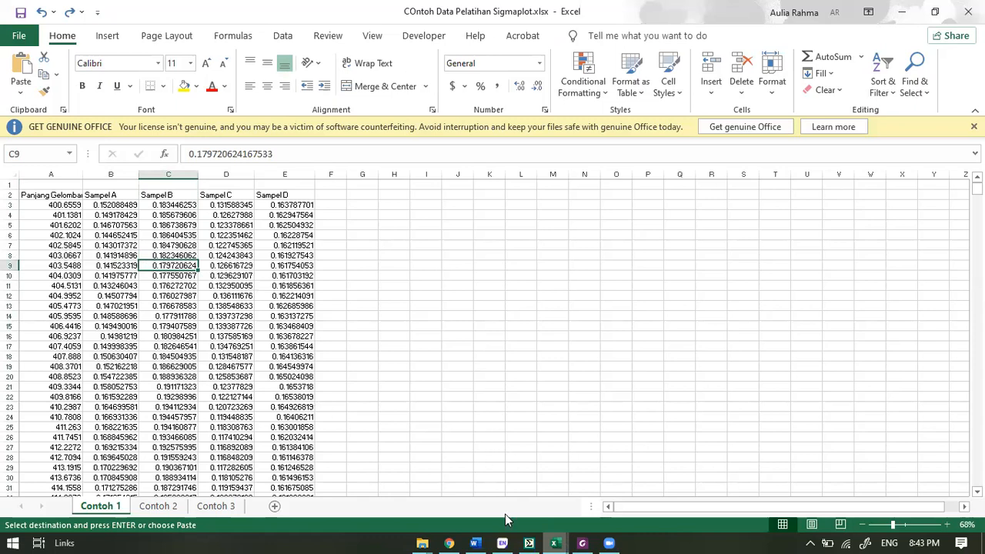
click(501, 538)
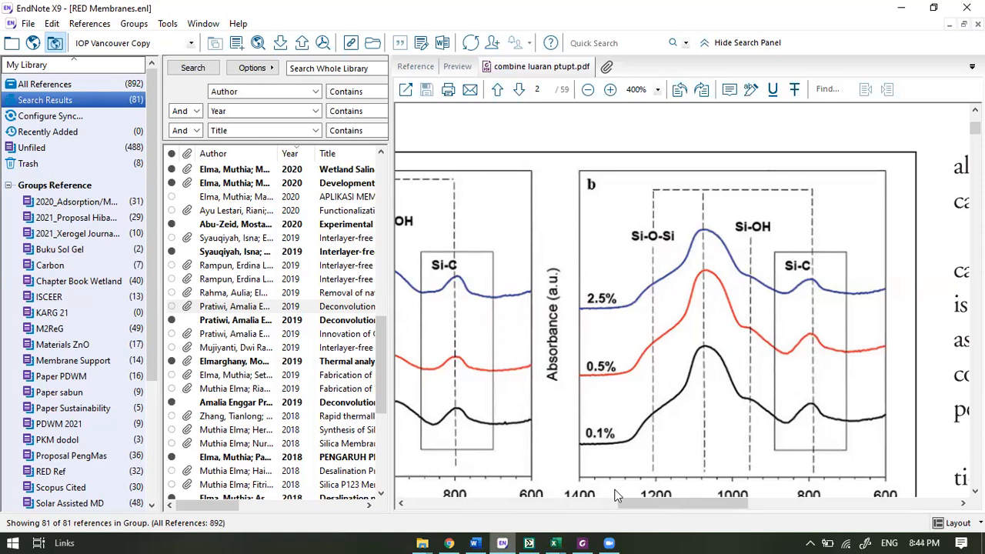
click(529, 542)
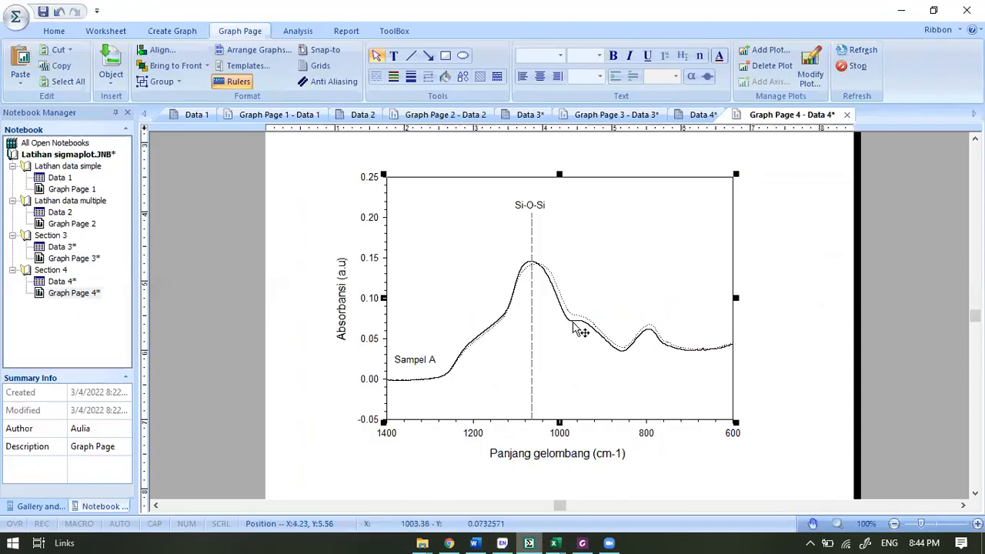
click(560, 539)
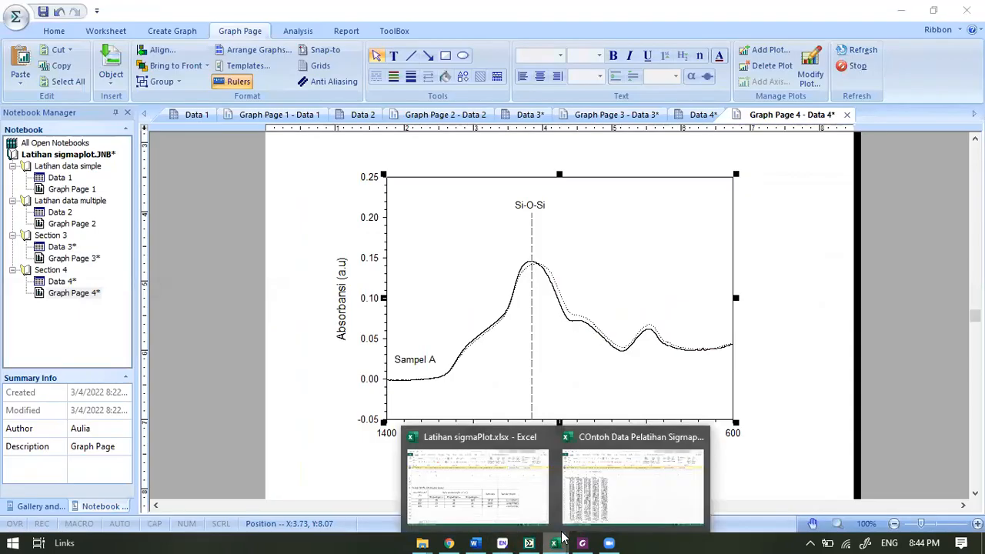
click(608, 483)
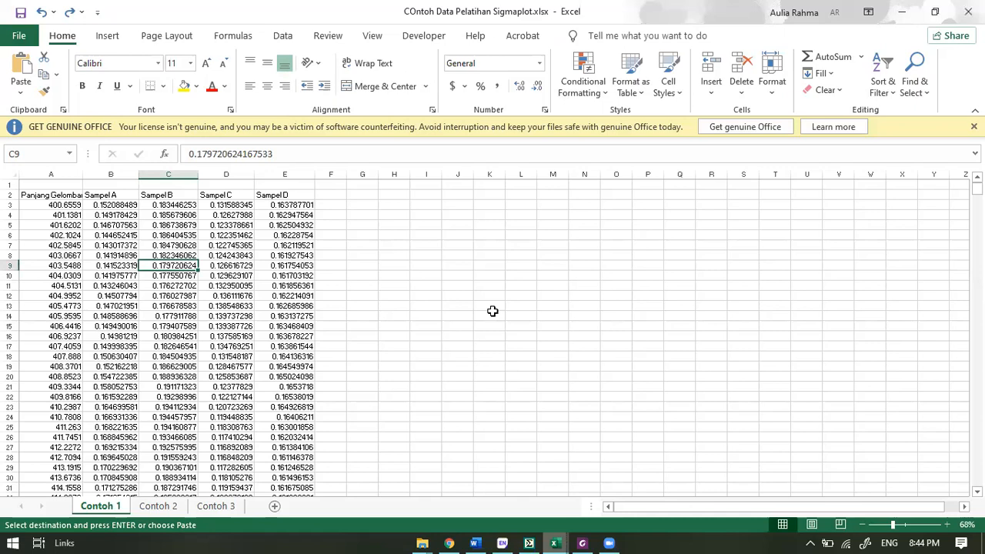
click(428, 199)
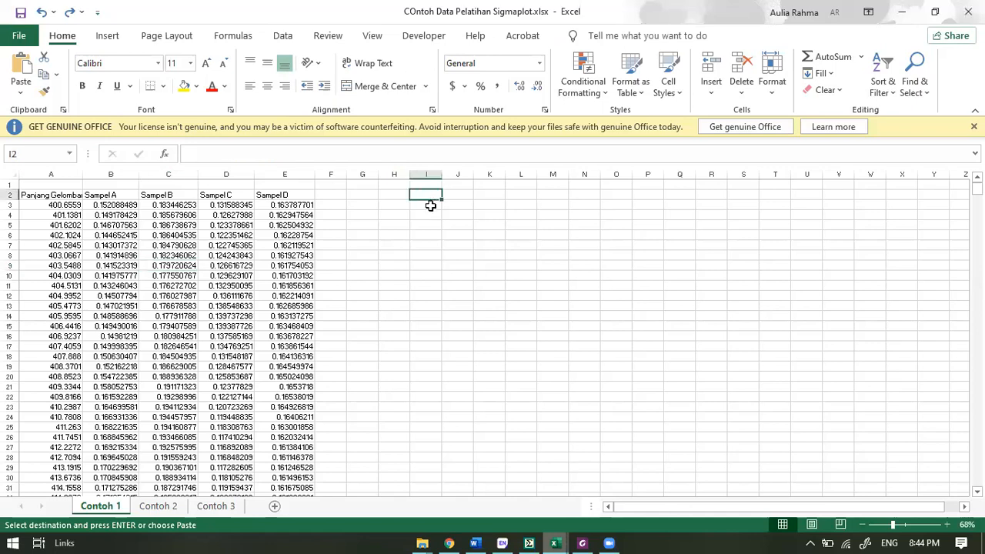
click(430, 206)
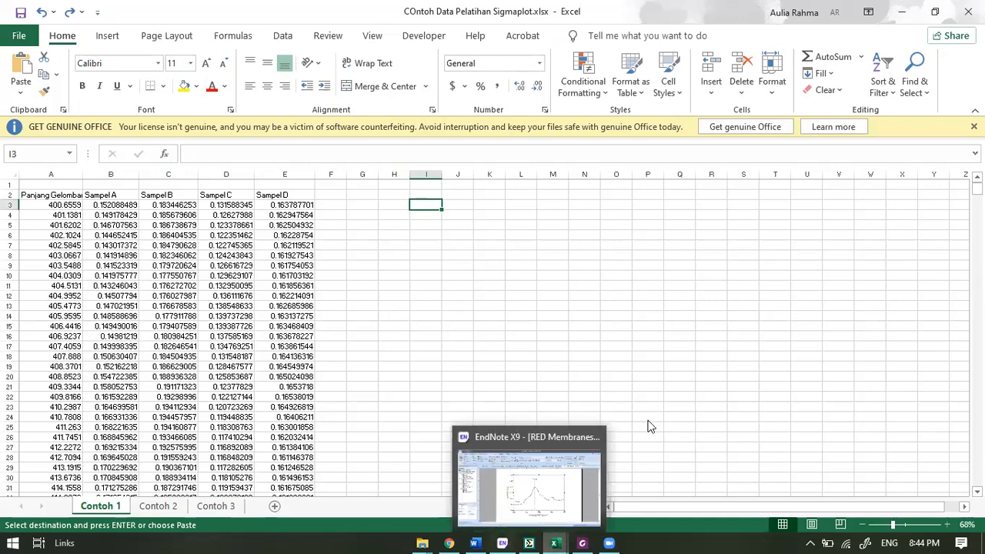
click(589, 448)
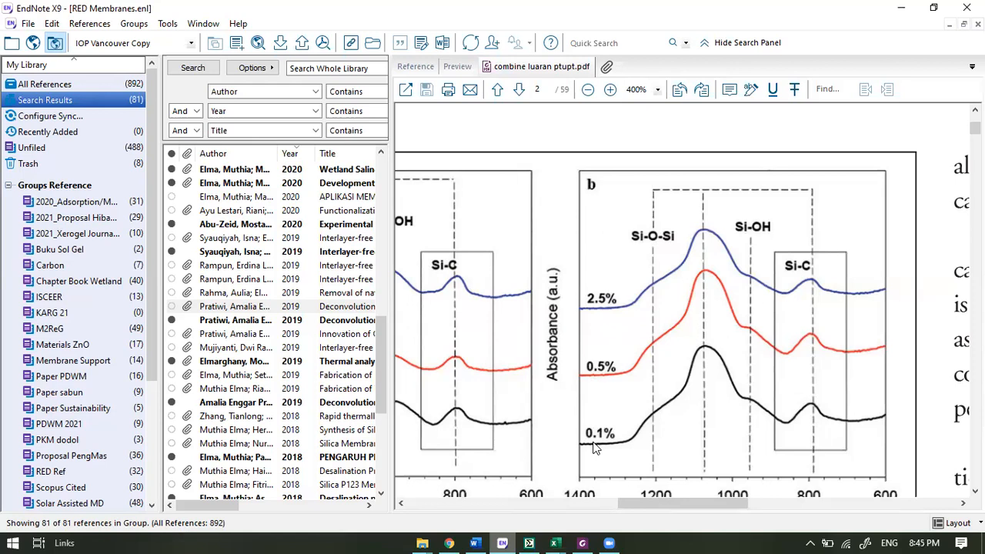
click(905, 10)
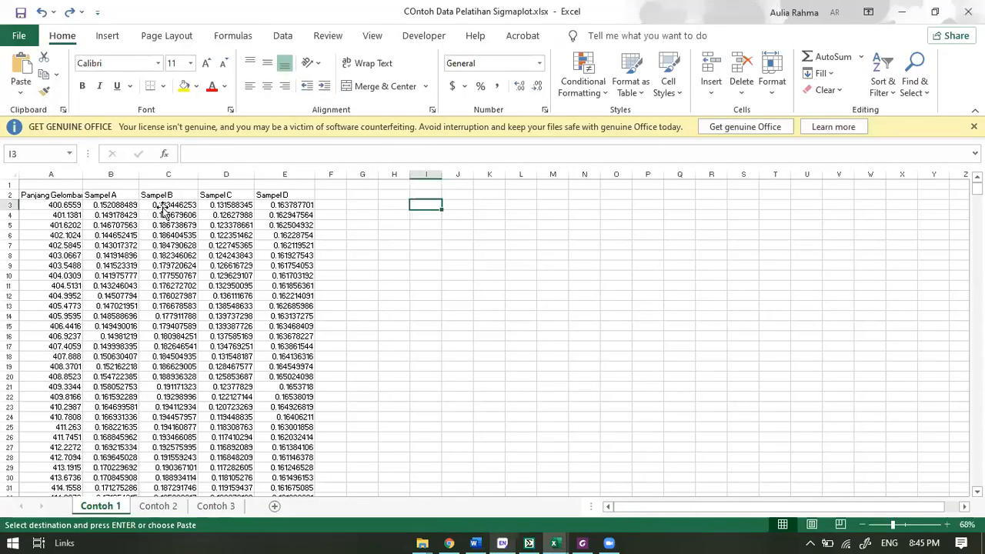
click(175, 206)
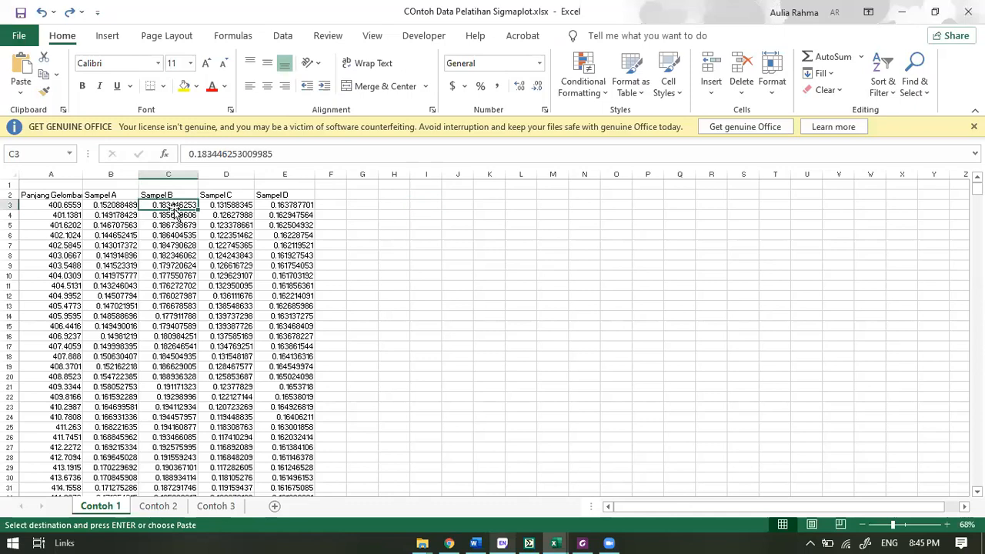
click(126, 205)
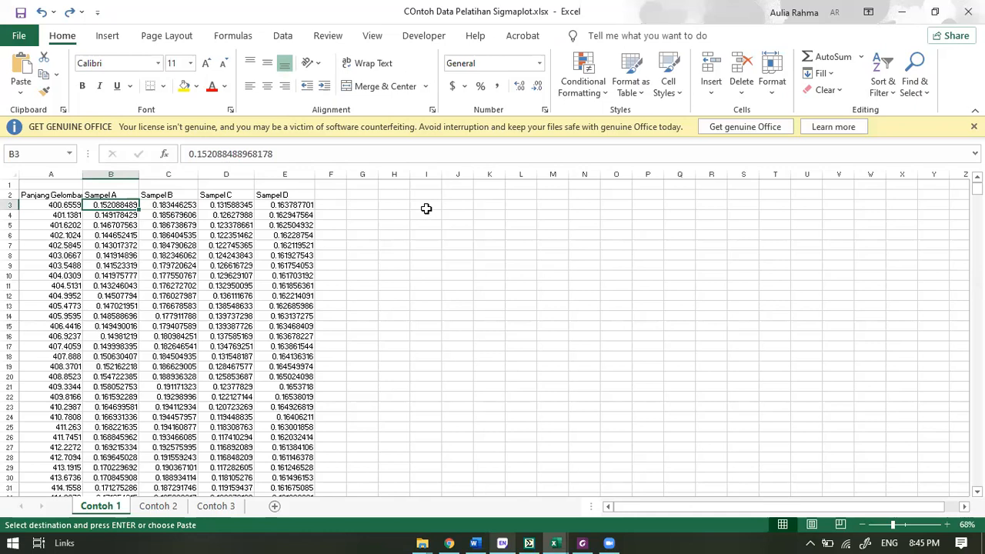
click(429, 210)
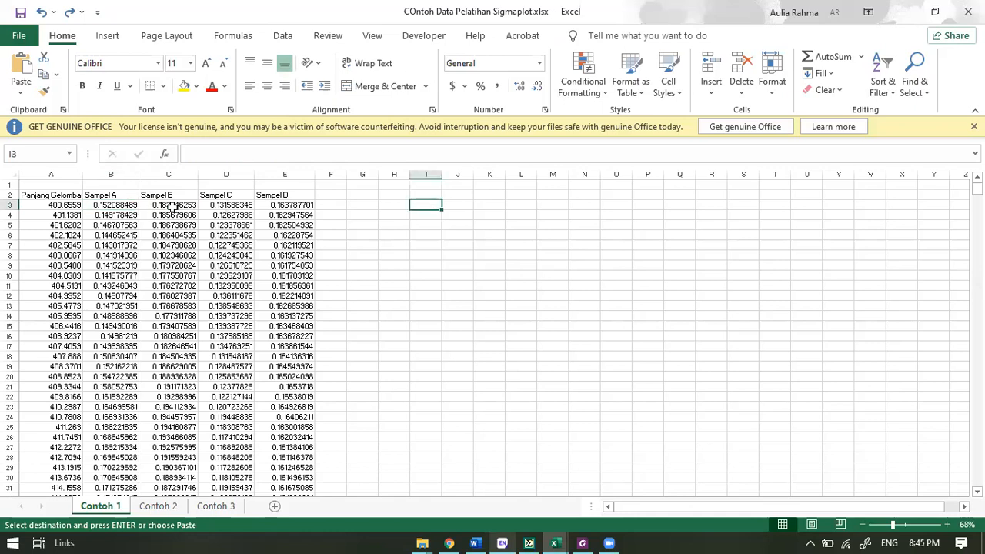
click(173, 206)
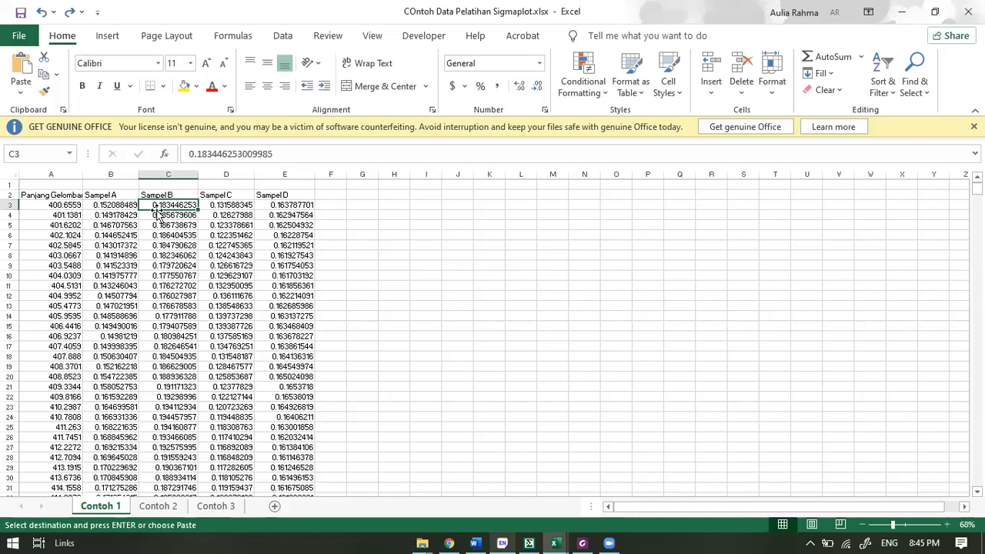
Enter the offset value 0.5 in cell H3 of the Contoh 1 sheet.
click(384, 202)
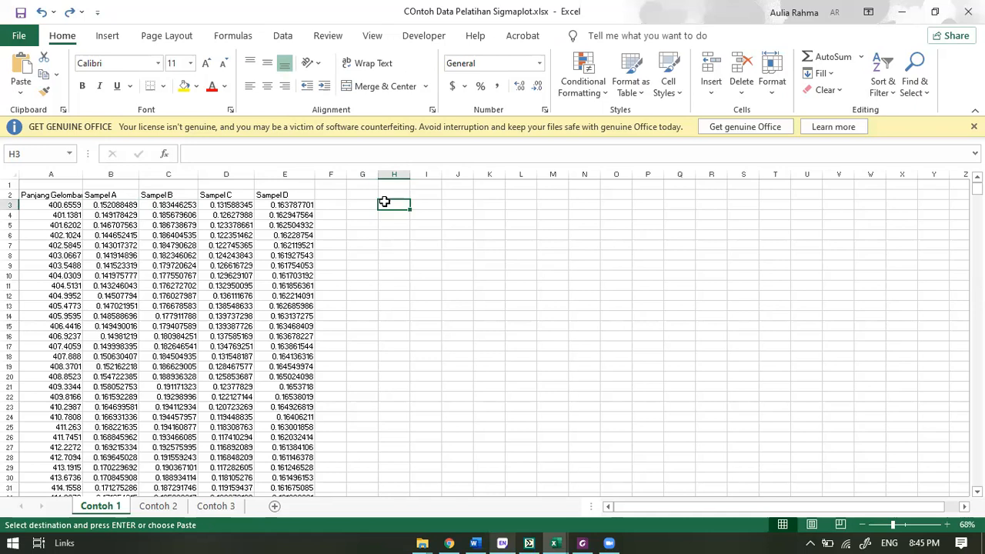
text(0)
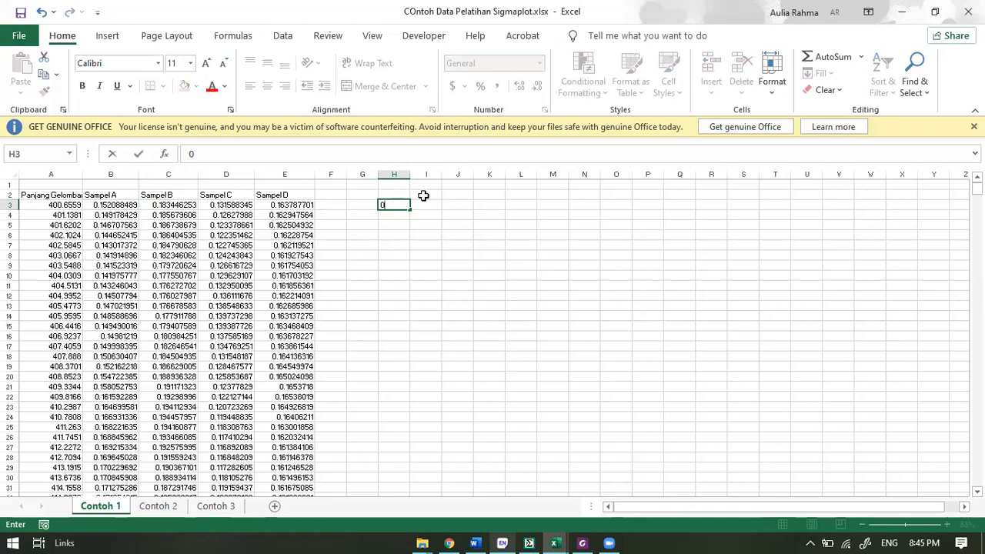
text(.5)
key(Return)
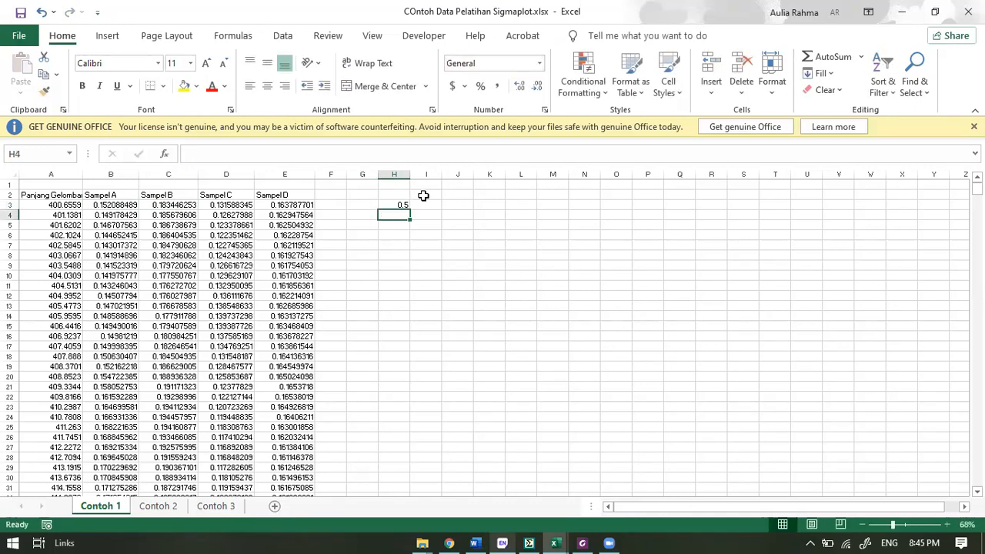
Enter the formula =C3+$H$3 in cell I3 to add the fixed offset to the first Sampel B value.
click(396, 205)
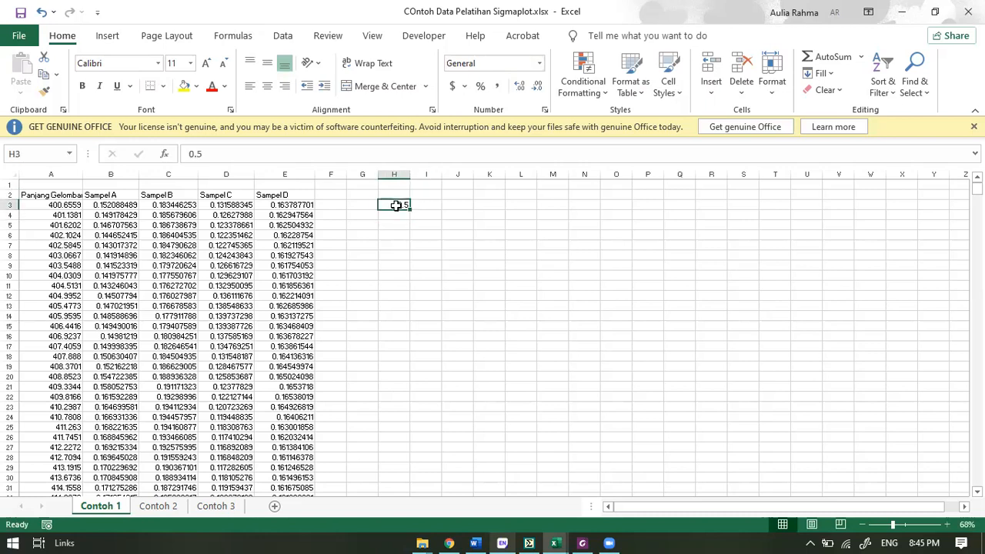
click(429, 204)
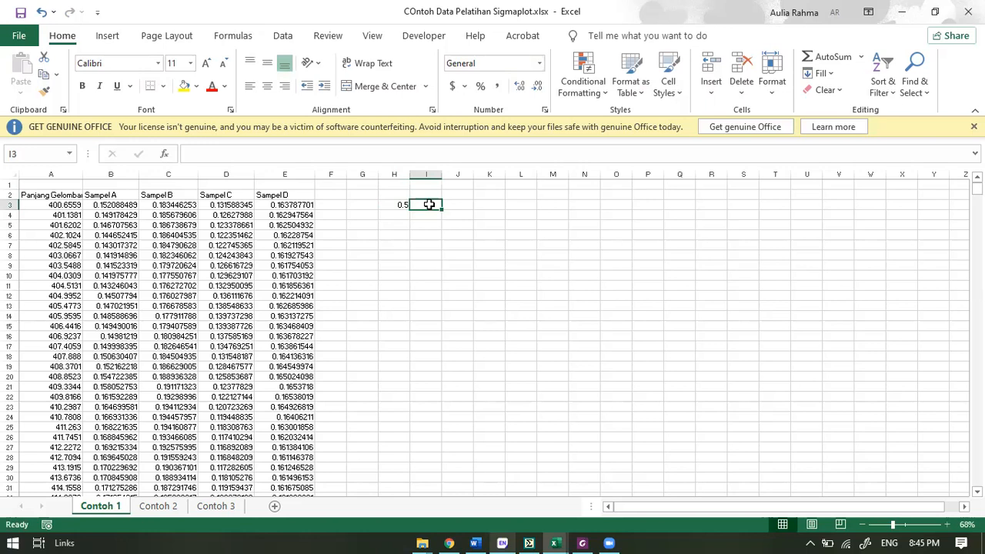
text(=)
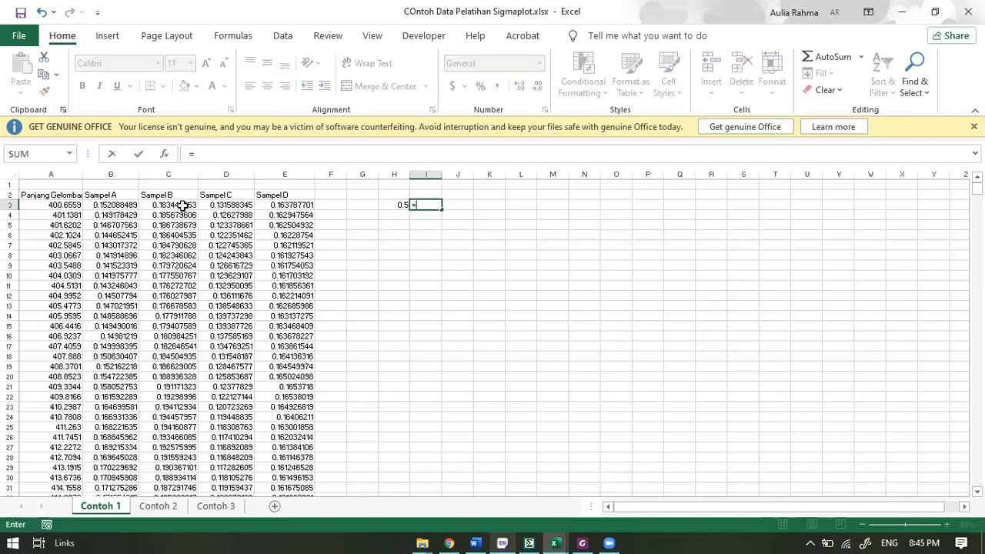
click(177, 206)
text(+)
click(390, 203)
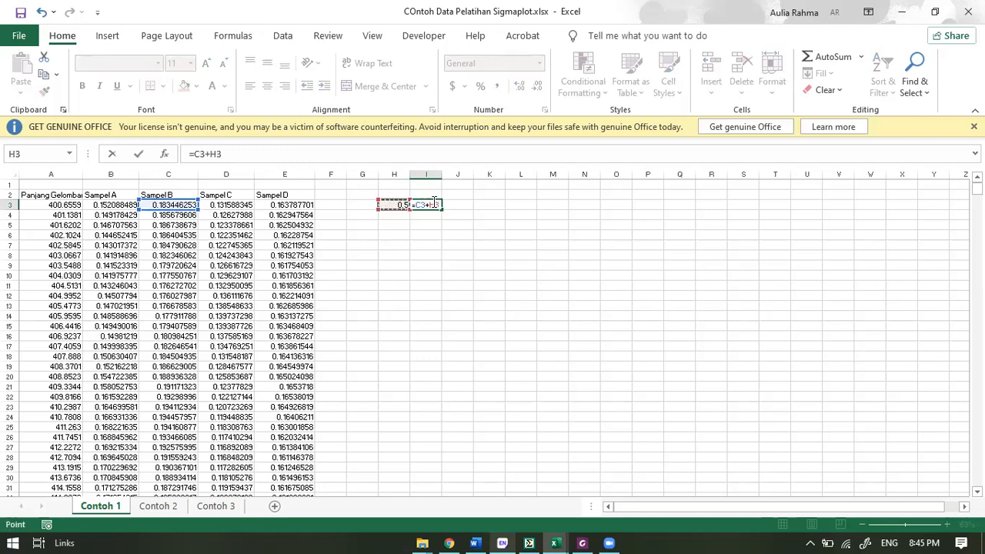
click(432, 202)
text($)
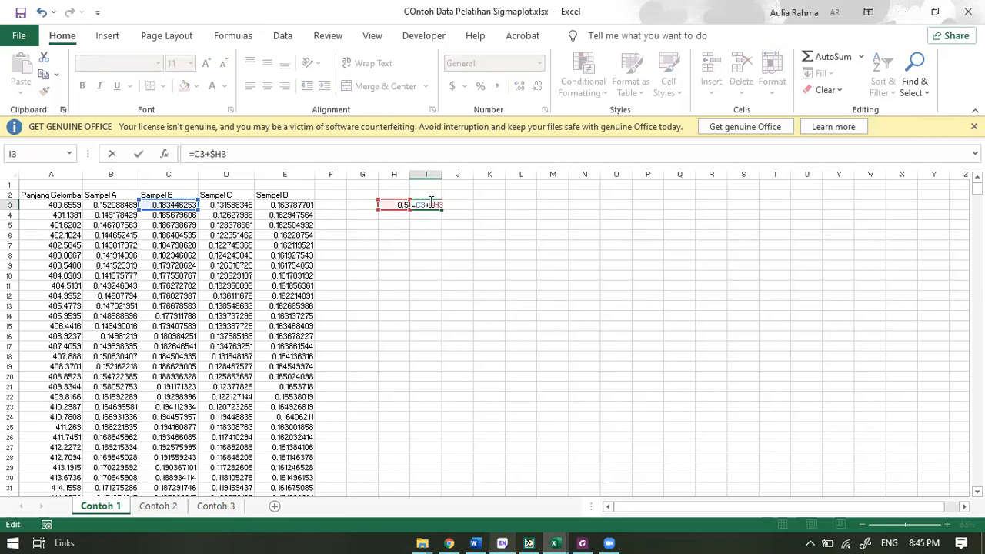
key(Right)
text($)
key(Return)
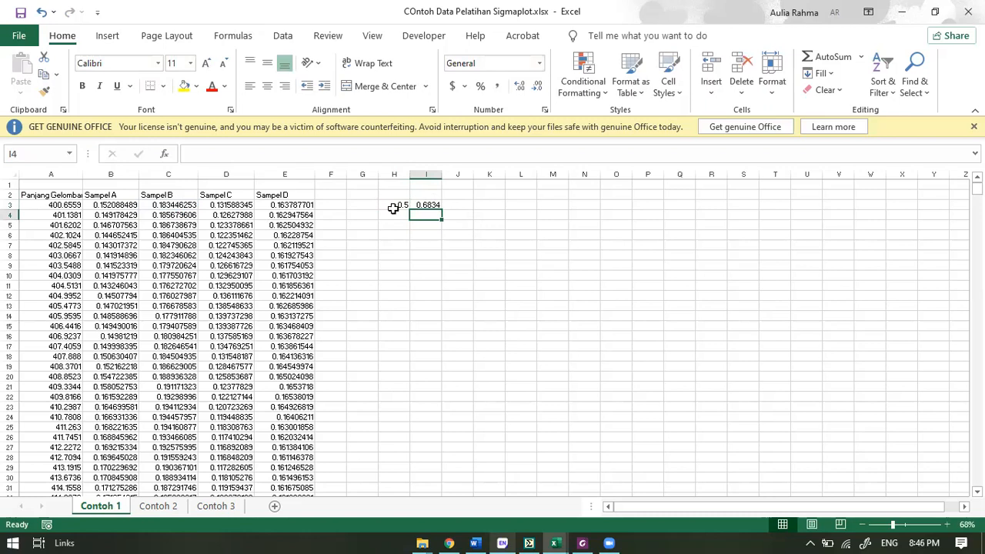
click(103, 206)
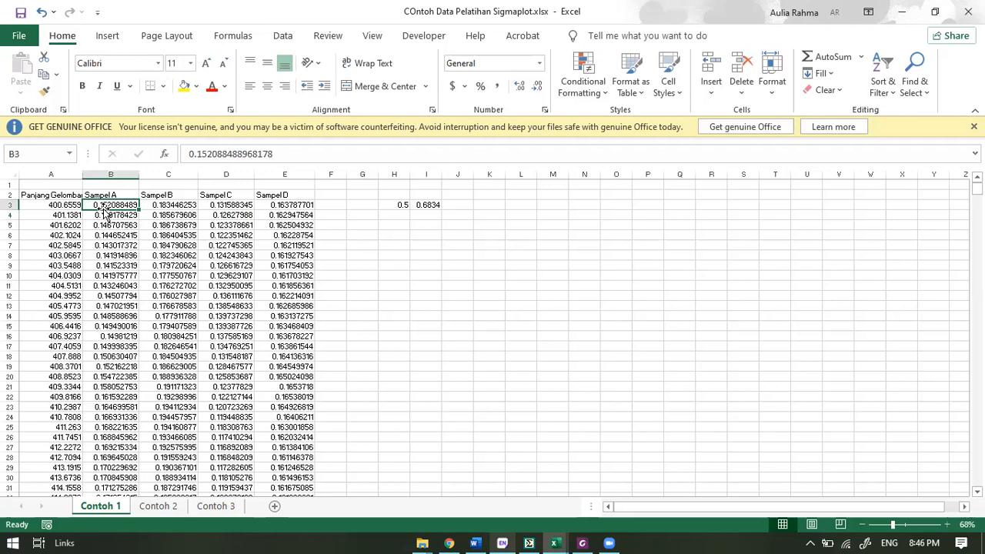
Fill the offset formula from cell I3 down column I to the last data row, 7469, and return to the top.
click(154, 208)
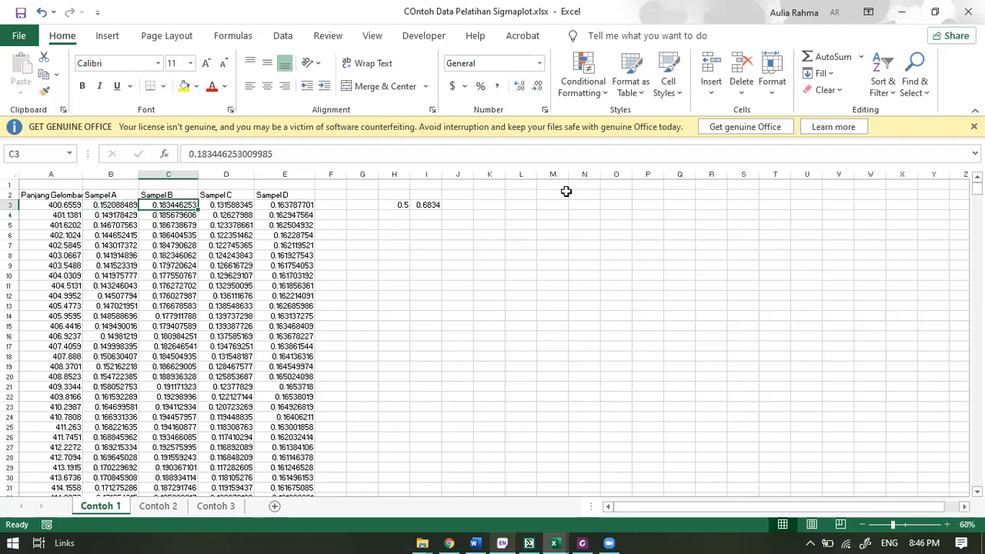
click(433, 210)
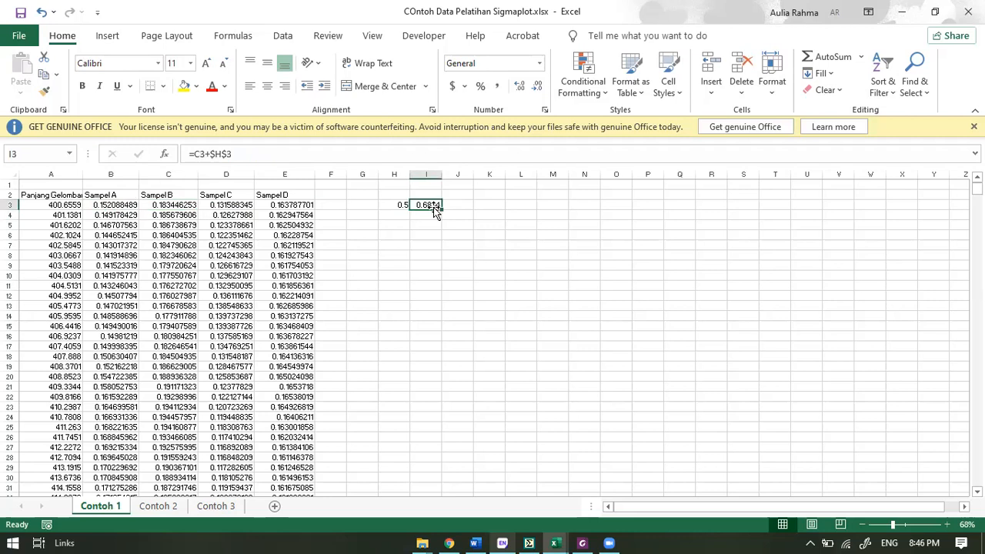
double_click(443, 209)
drag(443, 208, 444, 263)
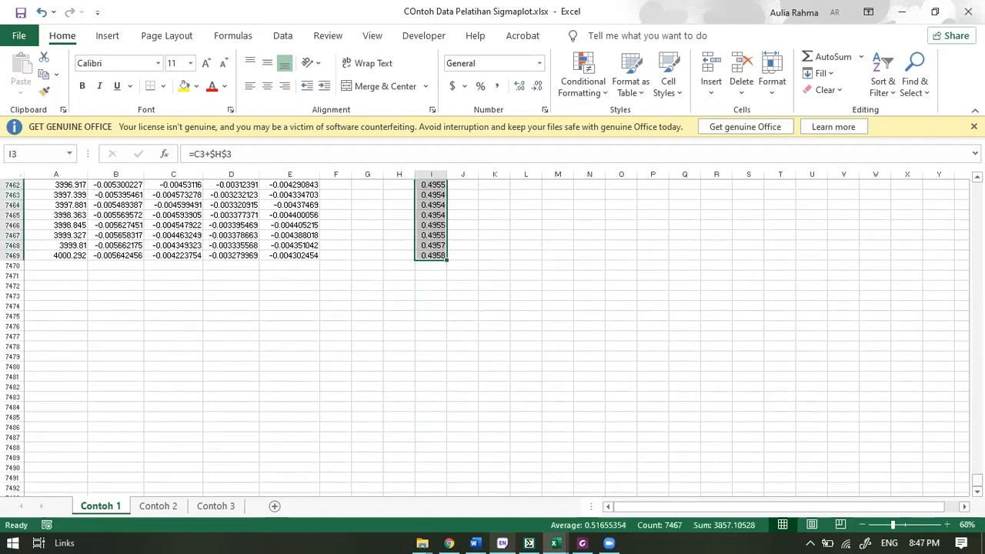
key(ctrl+BackSpace)
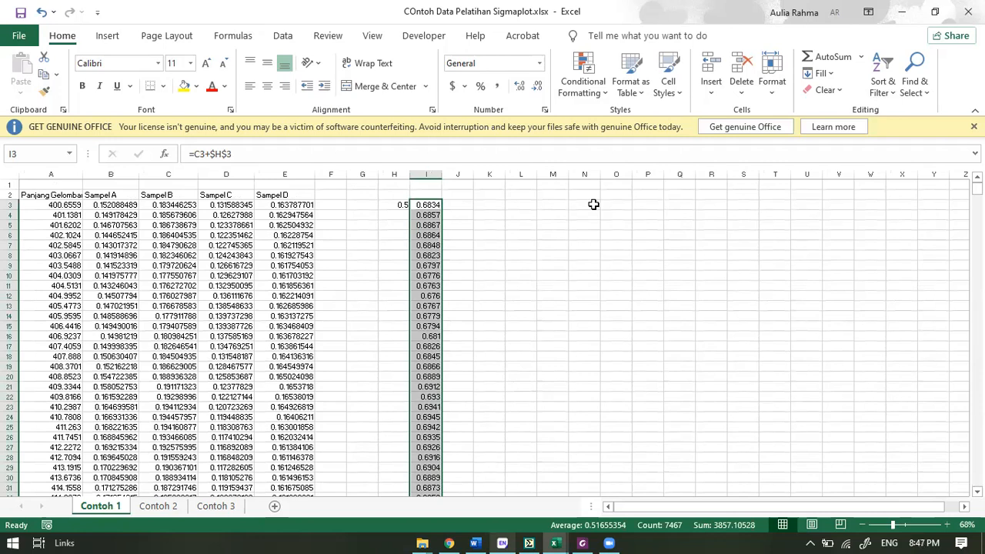
click(454, 204)
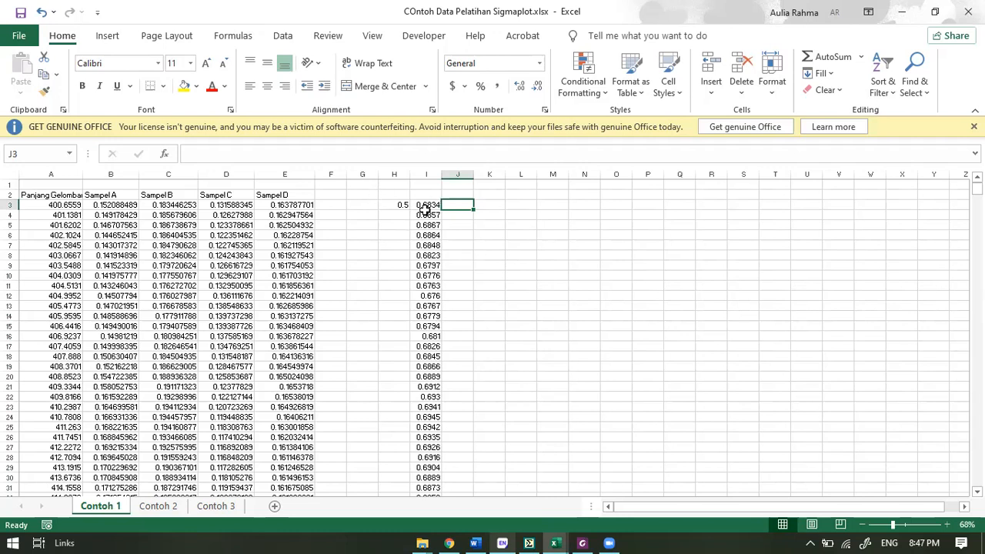
click(428, 206)
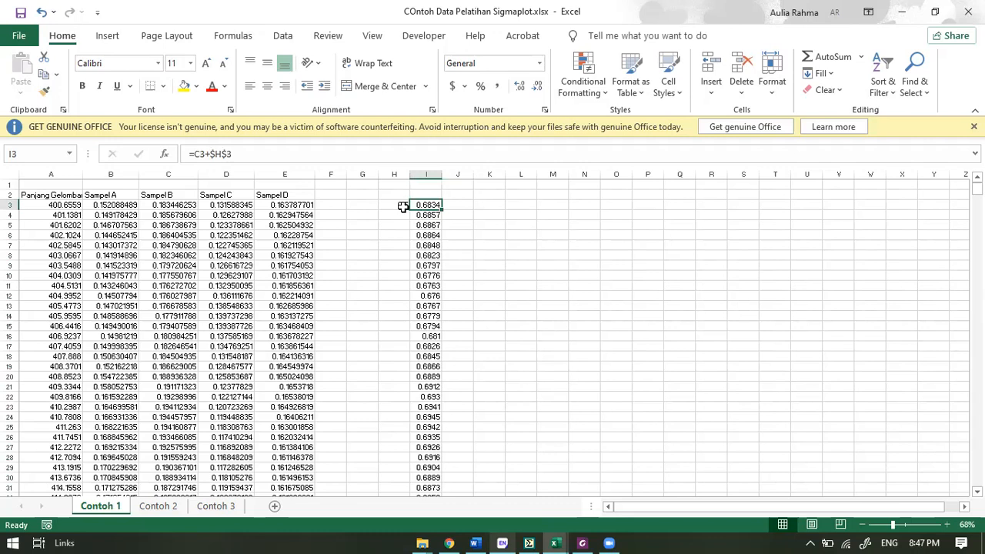
click(403, 206)
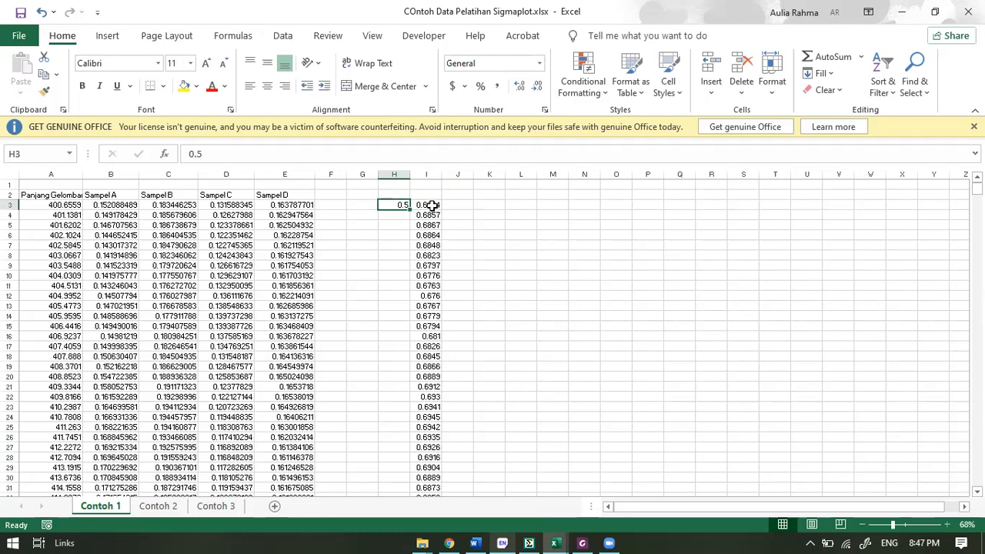
click(426, 174)
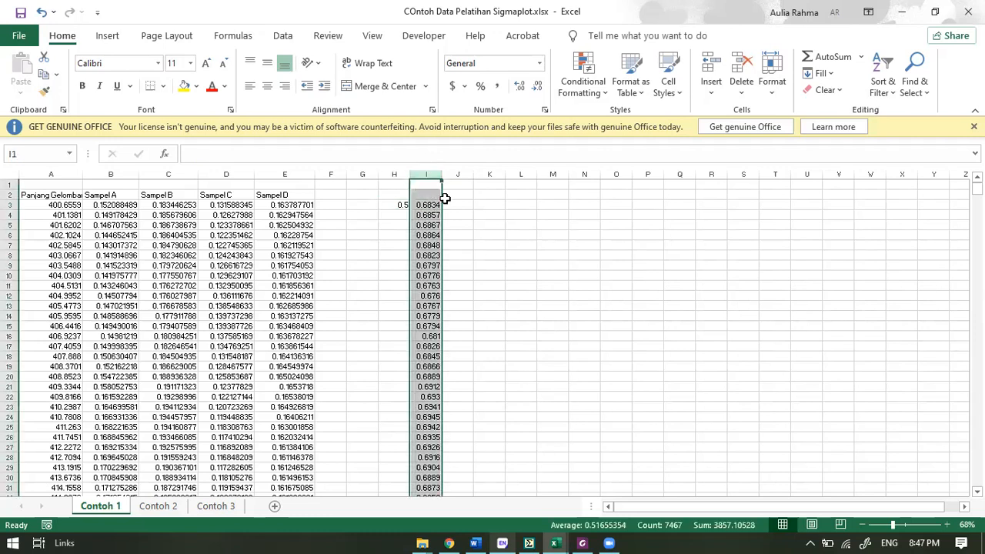
click(456, 202)
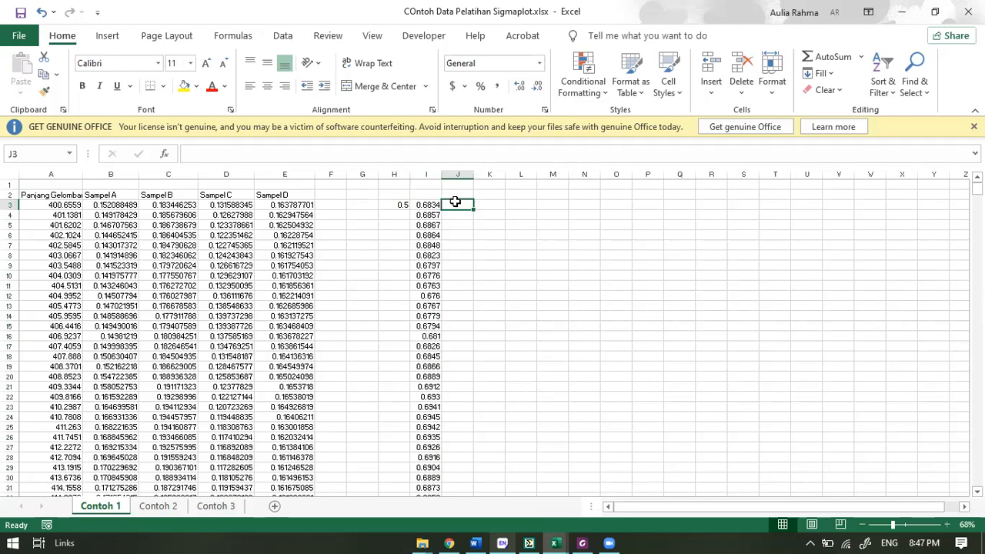
click(221, 206)
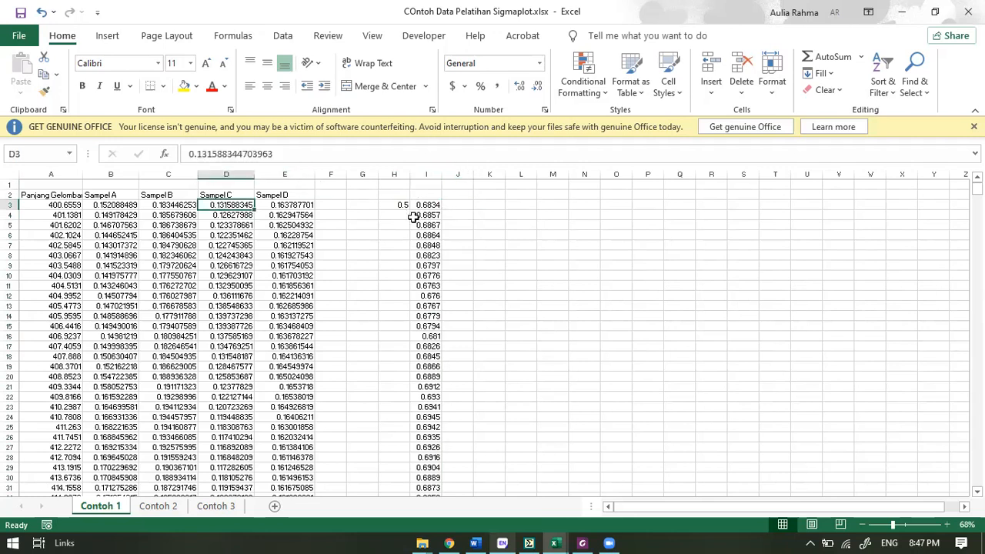
click(385, 215)
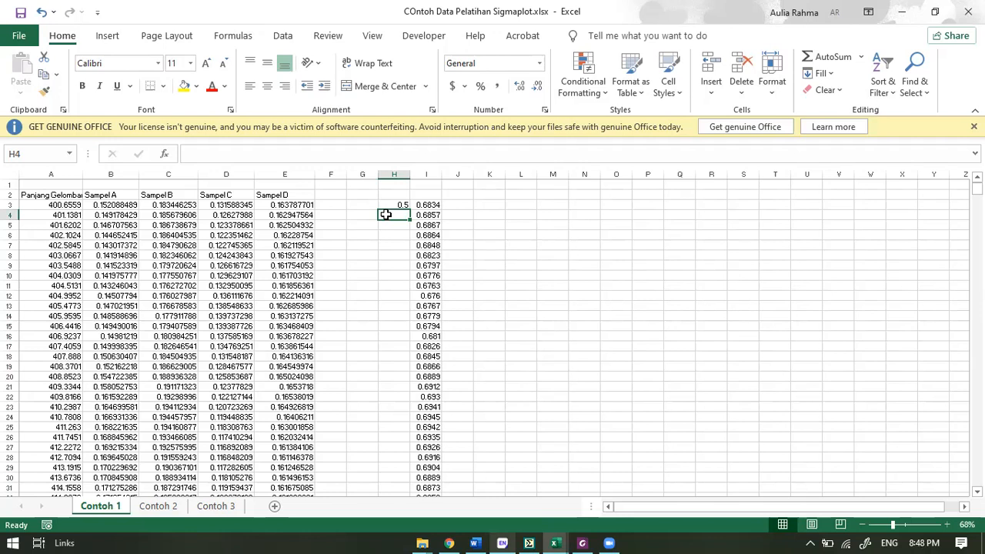
text(0.8)
key(Return)
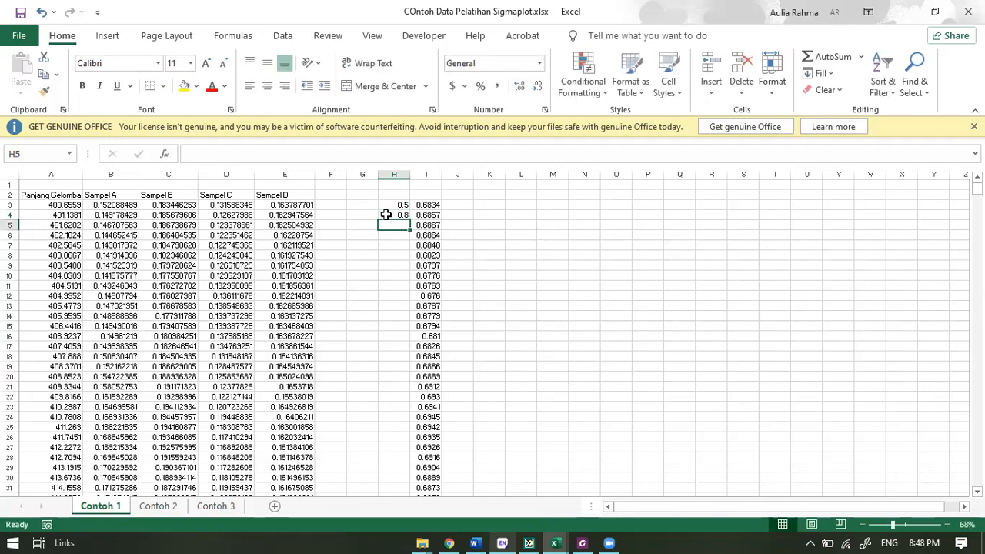
click(206, 206)
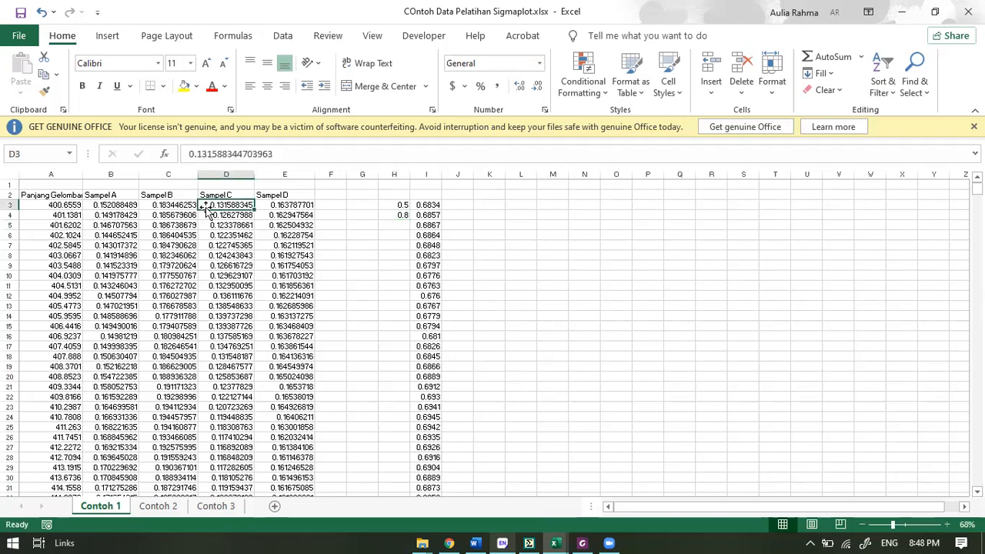
click(269, 206)
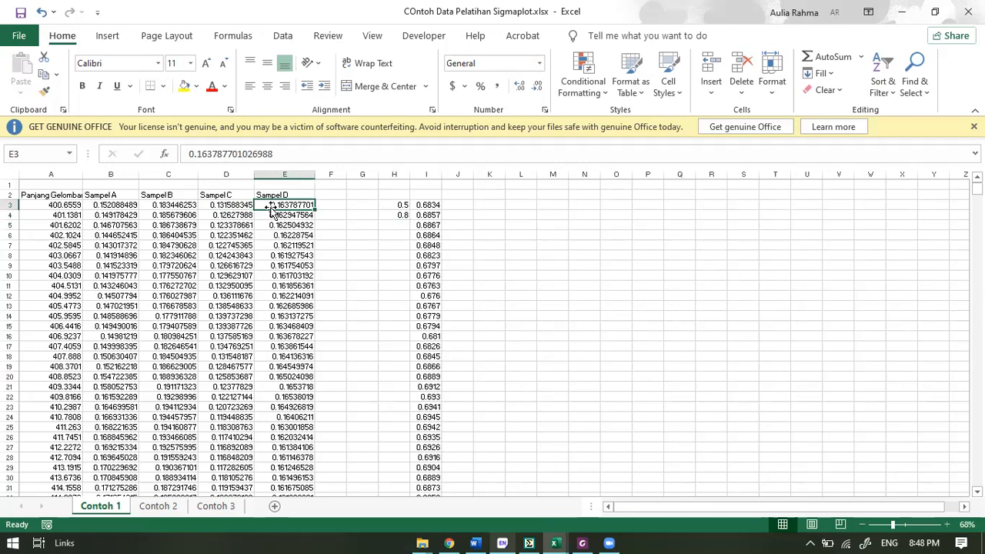
click(403, 214)
key(Delete)
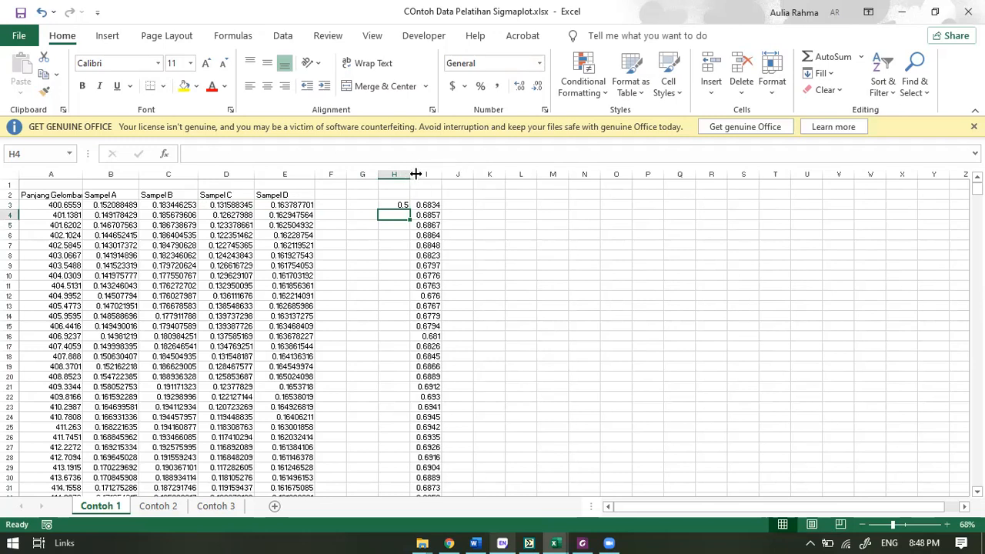
Copy column I with the offset values and paste it over the 3-Sampel B column in SigmaPlot's Data 4 worksheet, starting at row 1.
click(434, 174)
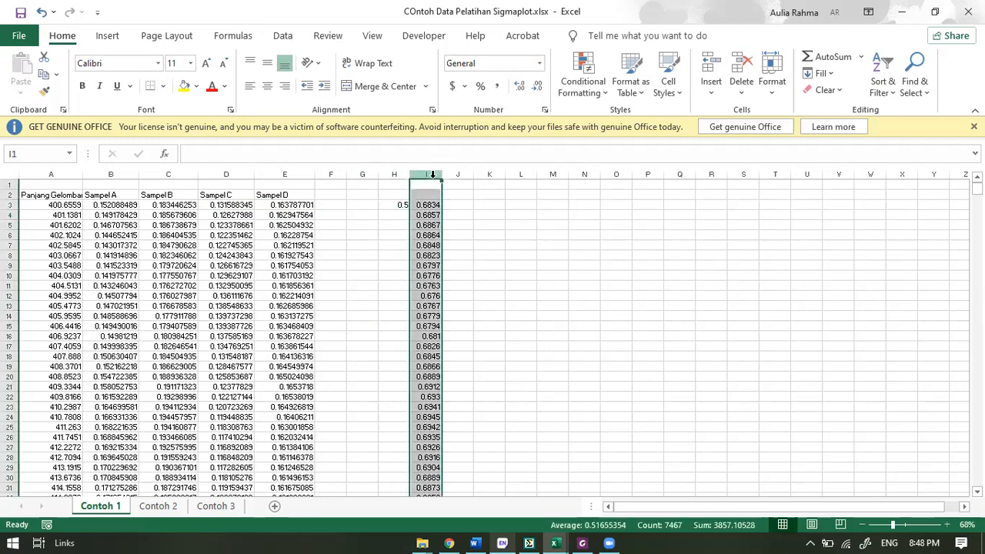
key(ctrl+c)
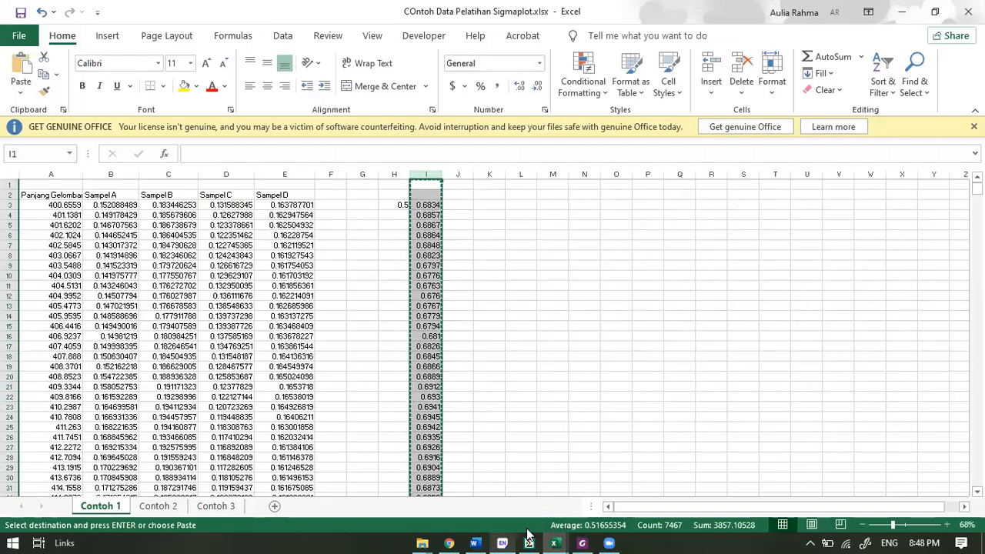
click(528, 544)
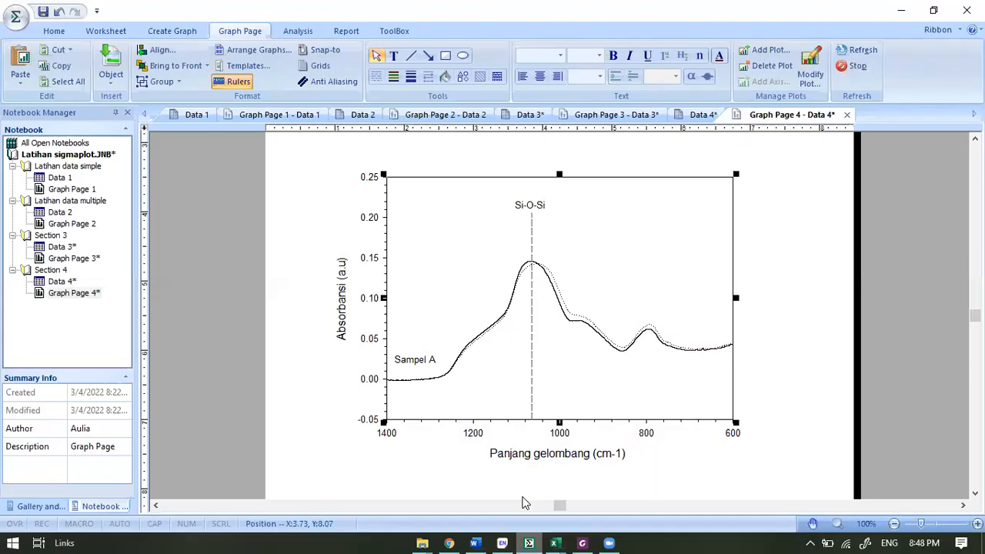
double_click(75, 282)
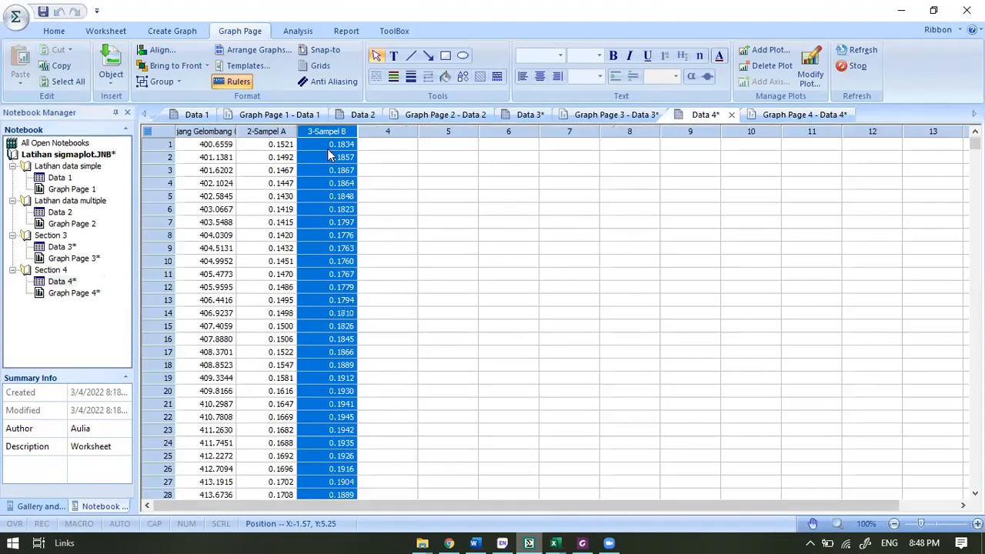
click(331, 146)
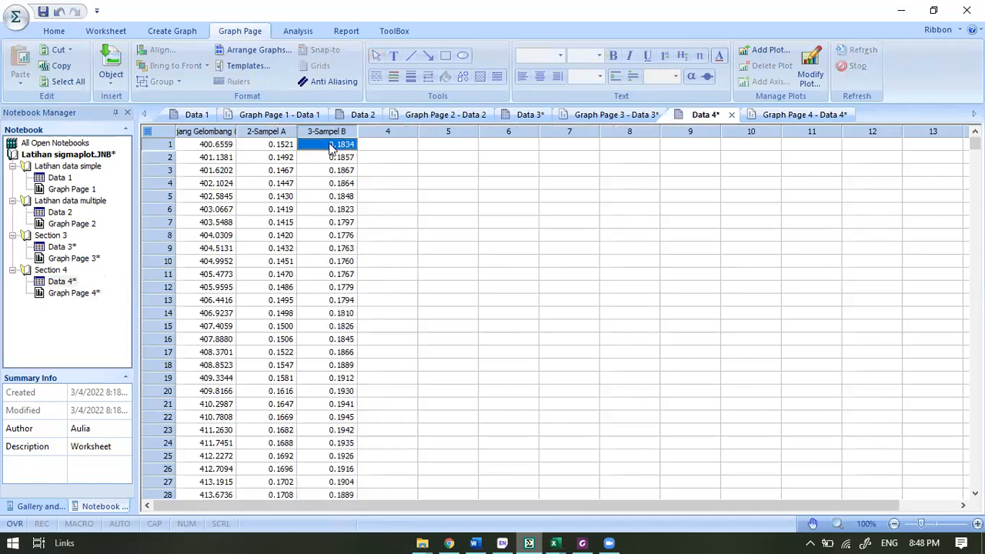
key(ctrl+v)
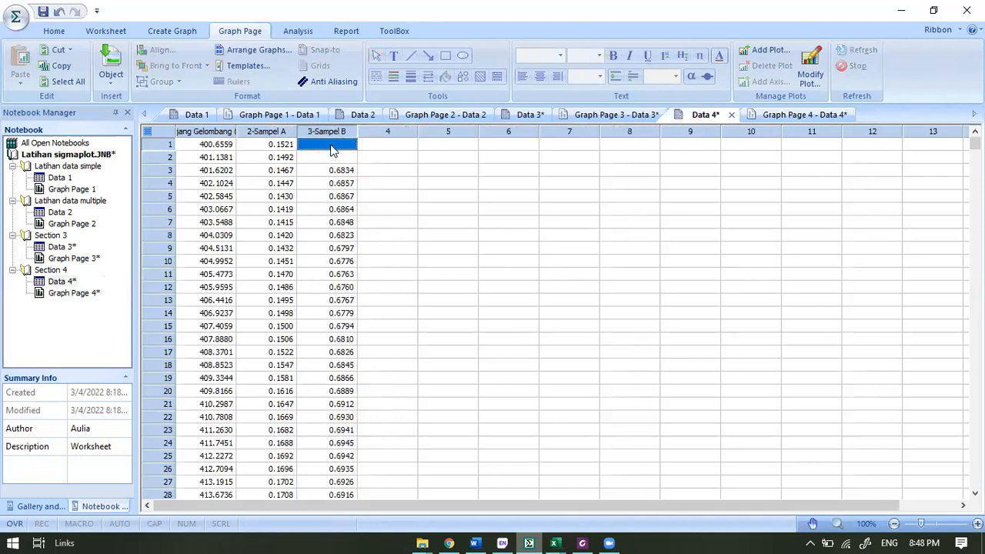
Delete the two blank cells at the head of the 3-Sampel B column, shifting cells up, and show Graph Page 4.
drag(331, 148, 334, 156)
right_click(352, 159)
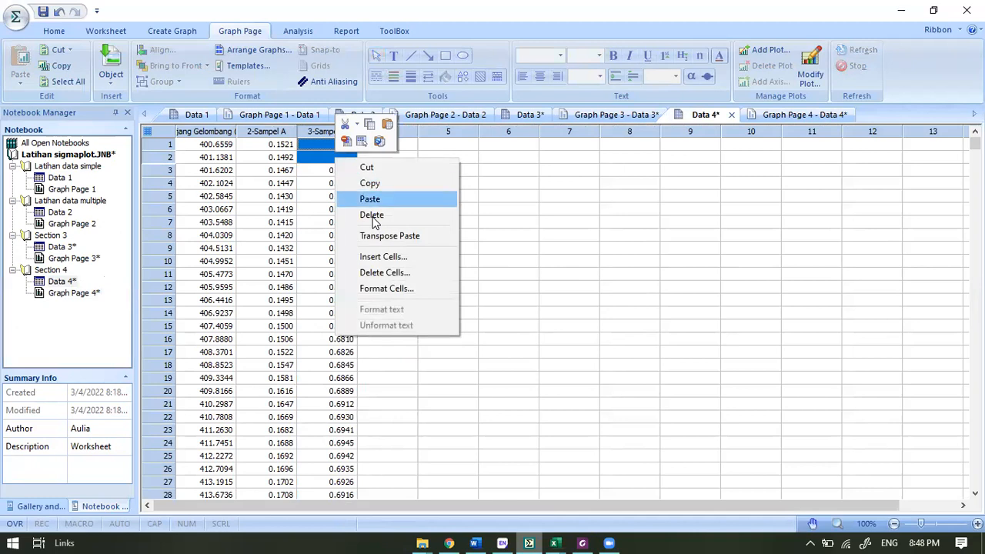
click(381, 273)
click(904, 499)
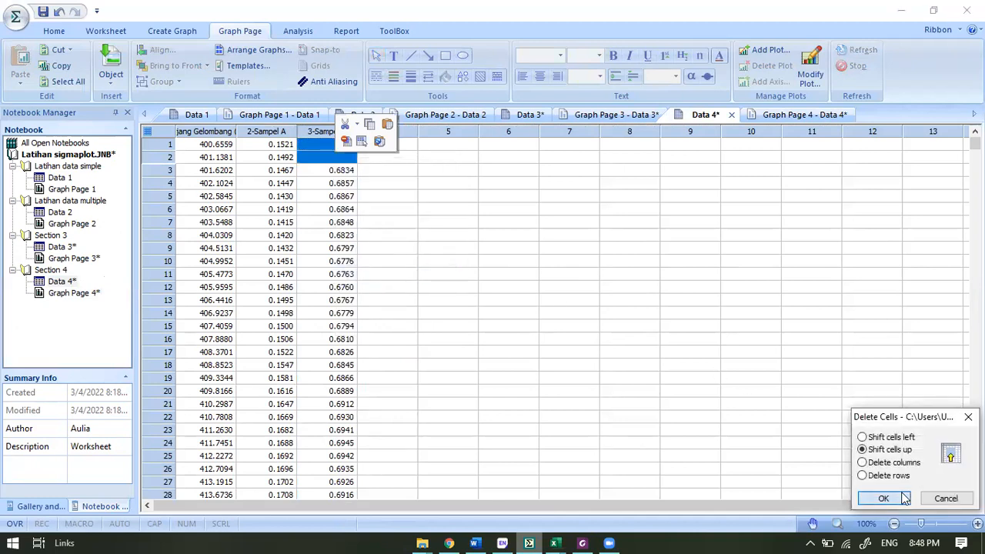
double_click(82, 293)
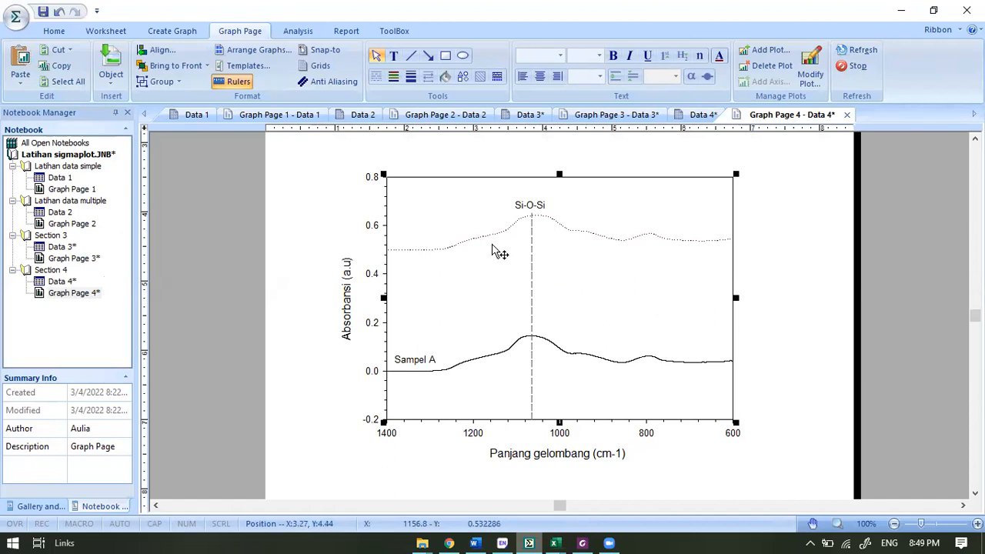
Switch to Excel and change the offset value in cell H3 to 0.2.
click(556, 541)
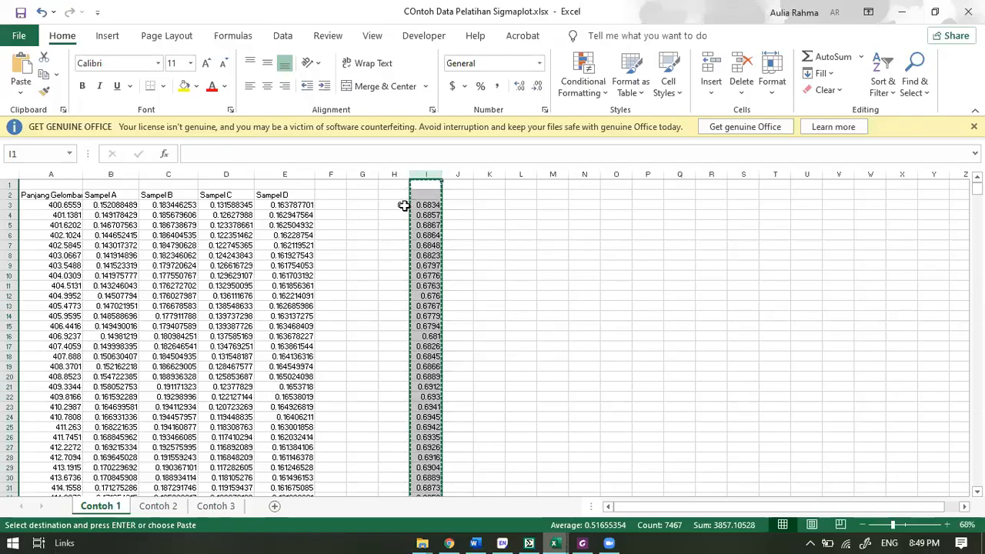
click(397, 205)
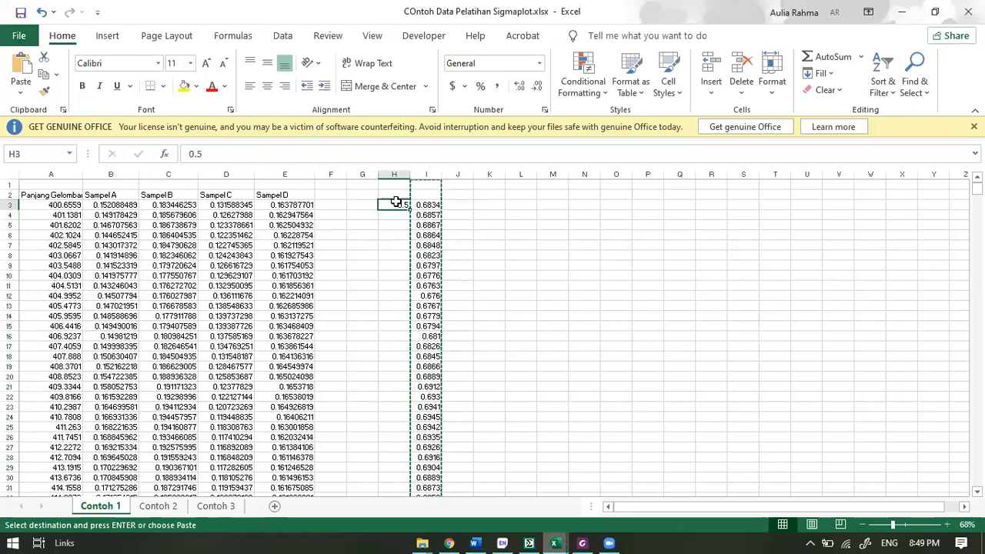
click(289, 158)
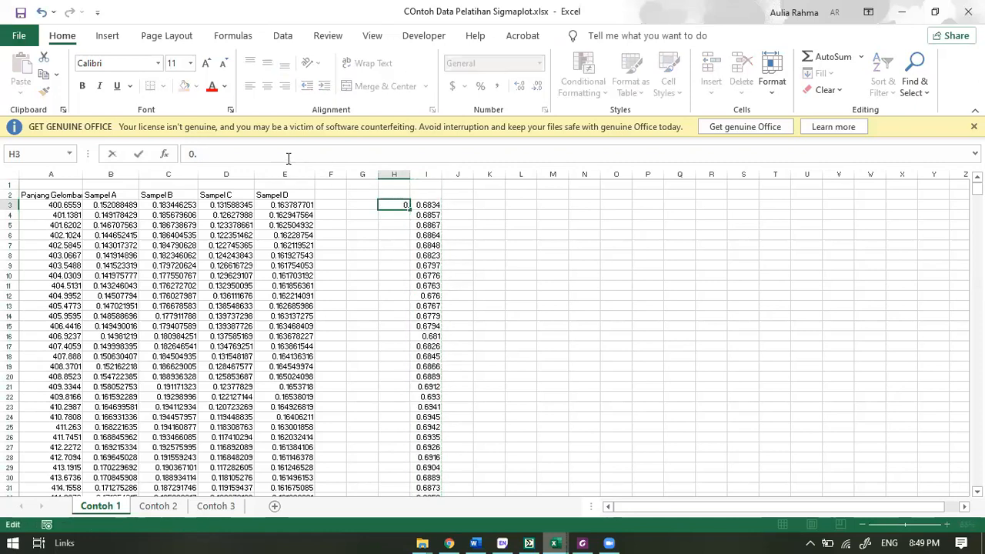
text(2)
click(551, 273)
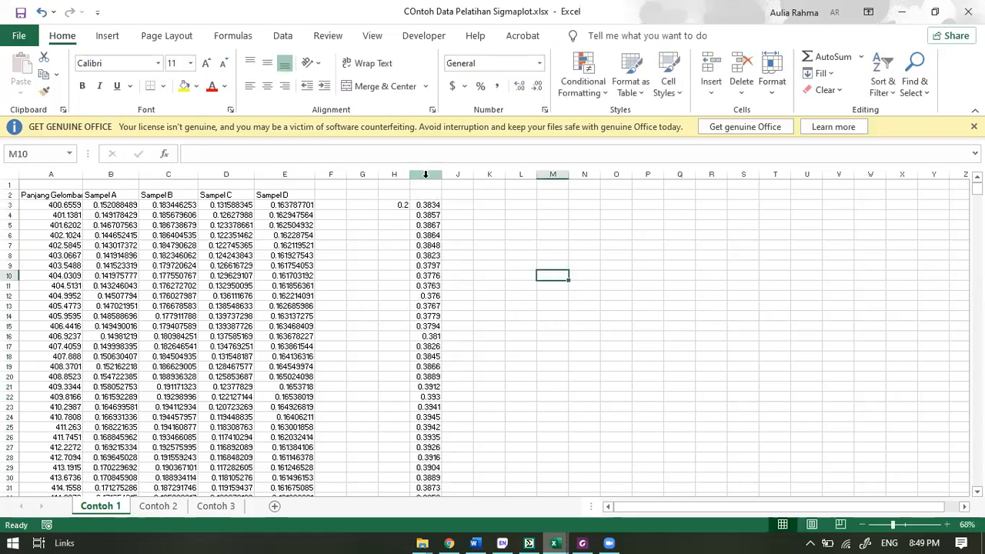
Copy the recalculated column I and paste it over the 3-Sampel B values in SigmaPlot's Data 4 worksheet from row 1.
click(425, 175)
key(ctrl+c)
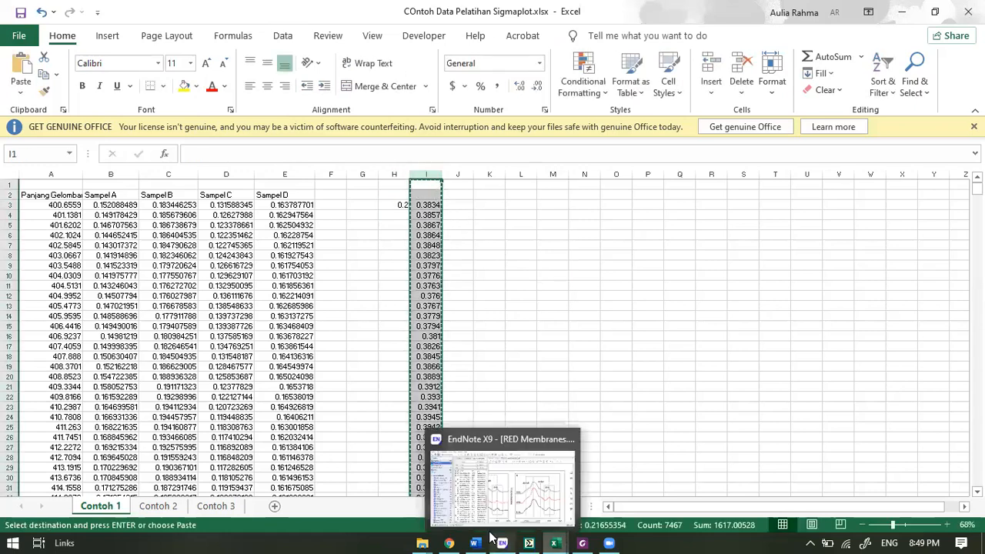
click(528, 543)
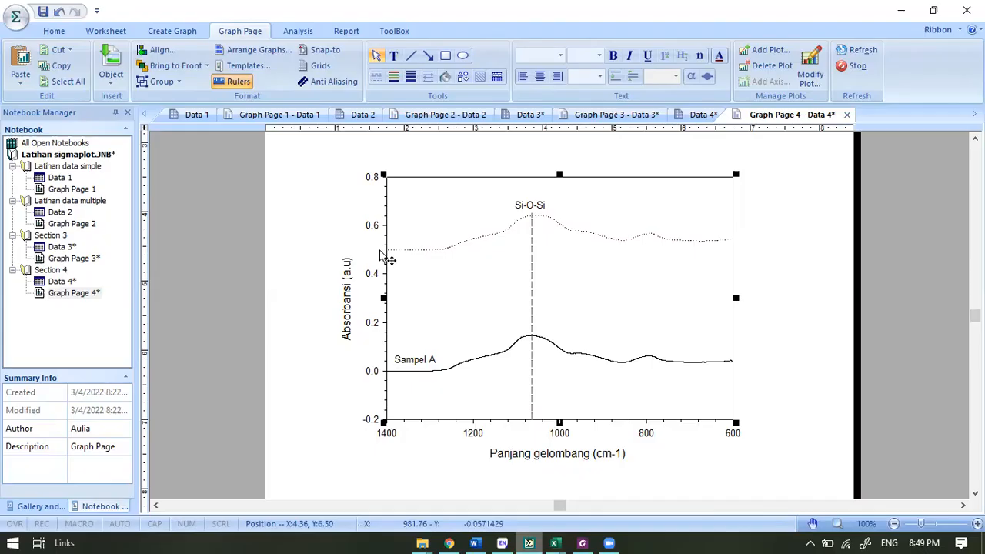
double_click(62, 282)
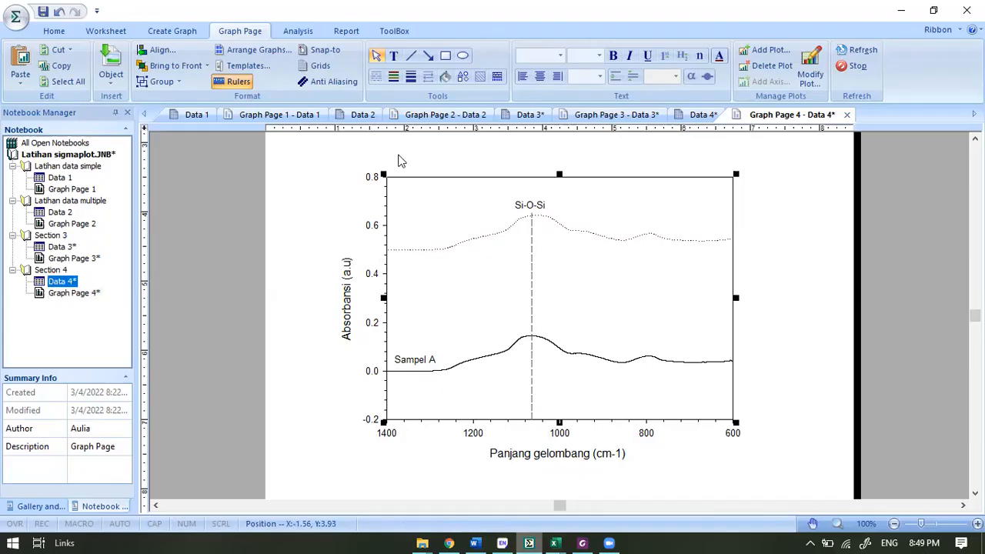
click(339, 145)
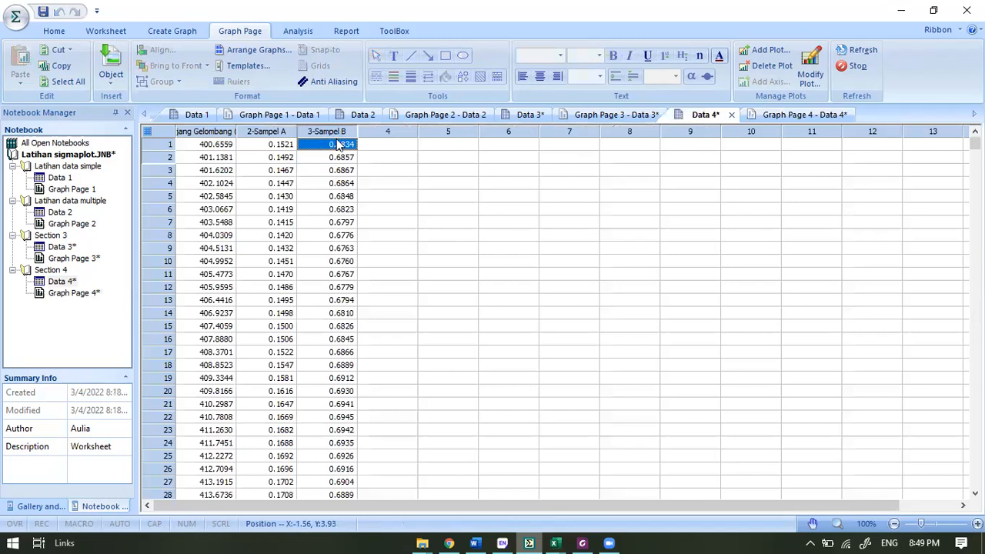
key(ctrl+v)
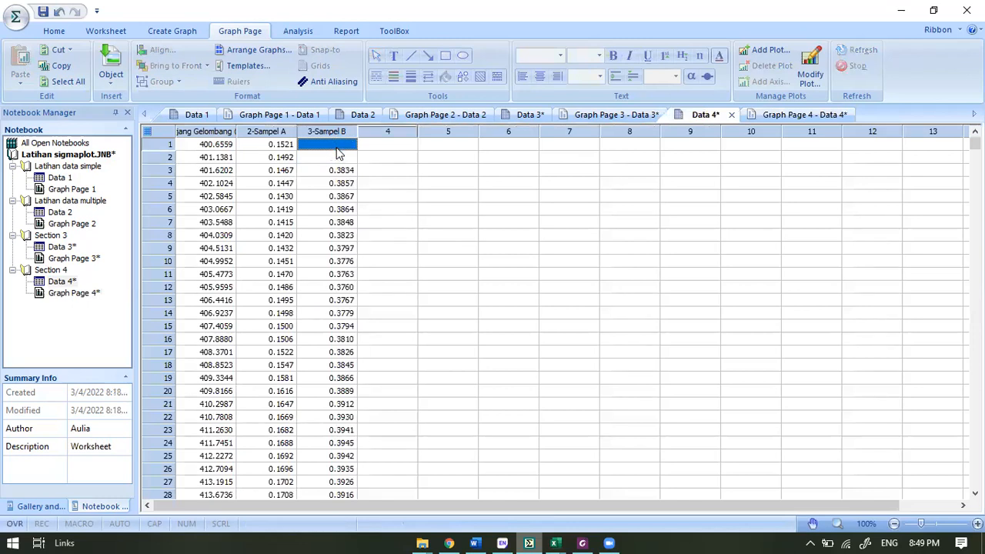
Delete the two empty cells in rows 1 and 2 of the 3-Sampel B column, shifting cells up, and open Graph Page 4.
drag(339, 149, 344, 158)
right_click(343, 158)
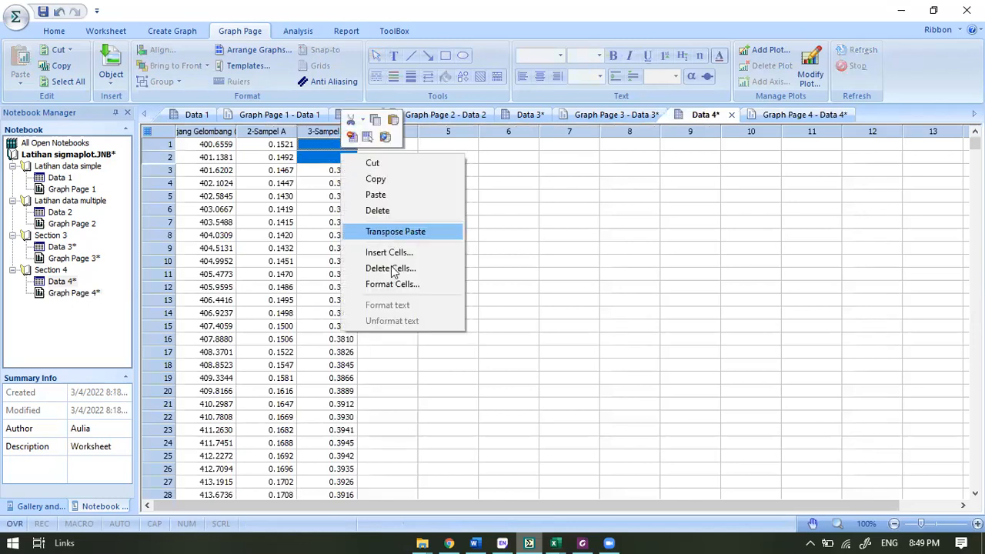
click(391, 266)
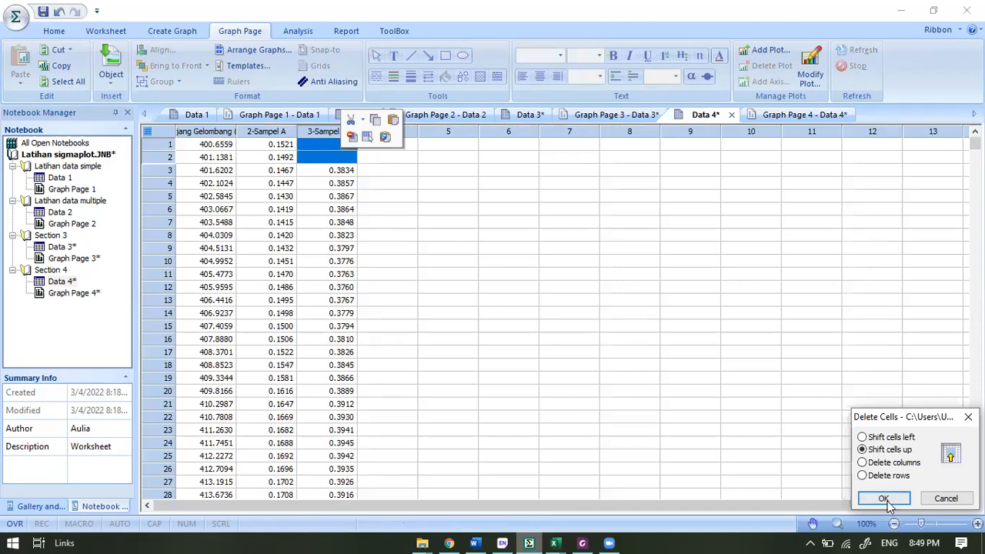
key(Return)
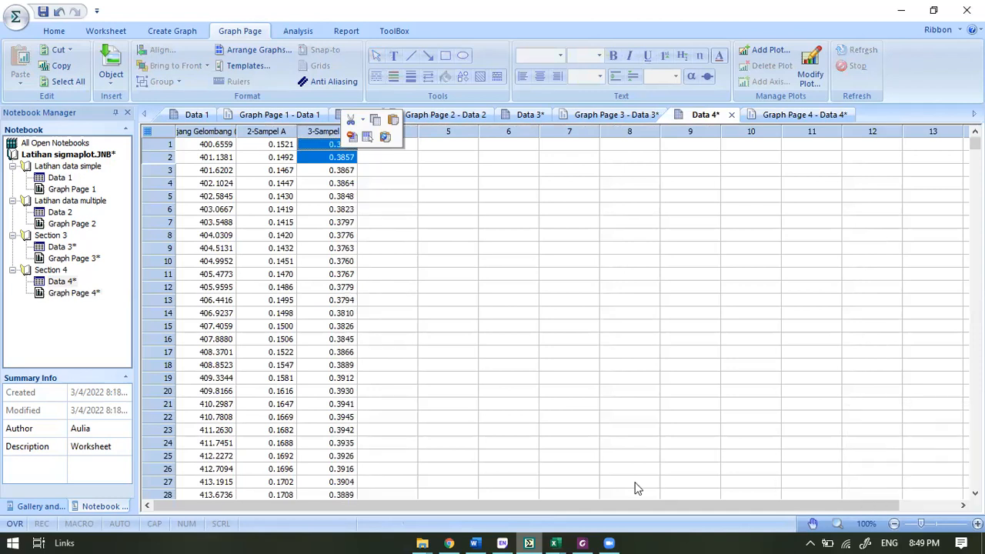
click(623, 443)
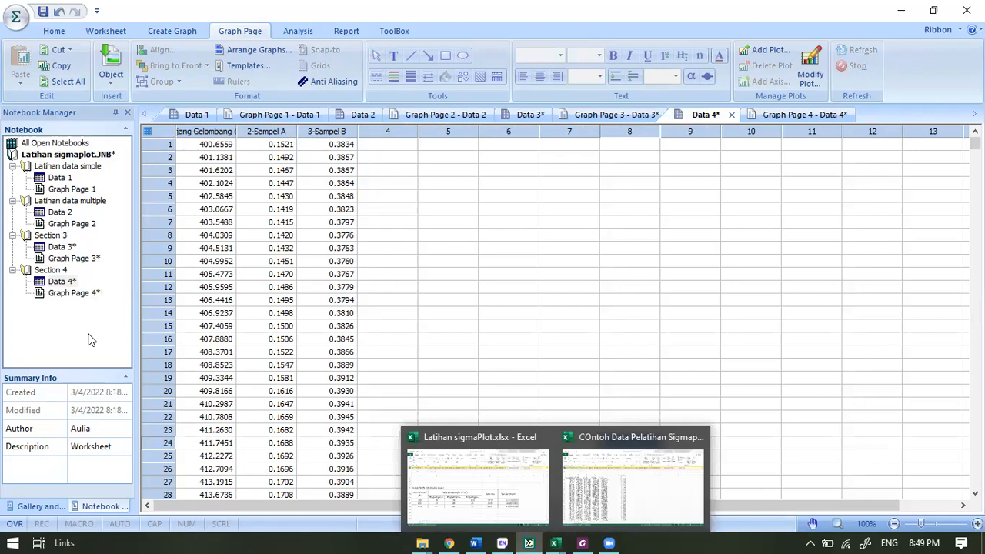
double_click(64, 296)
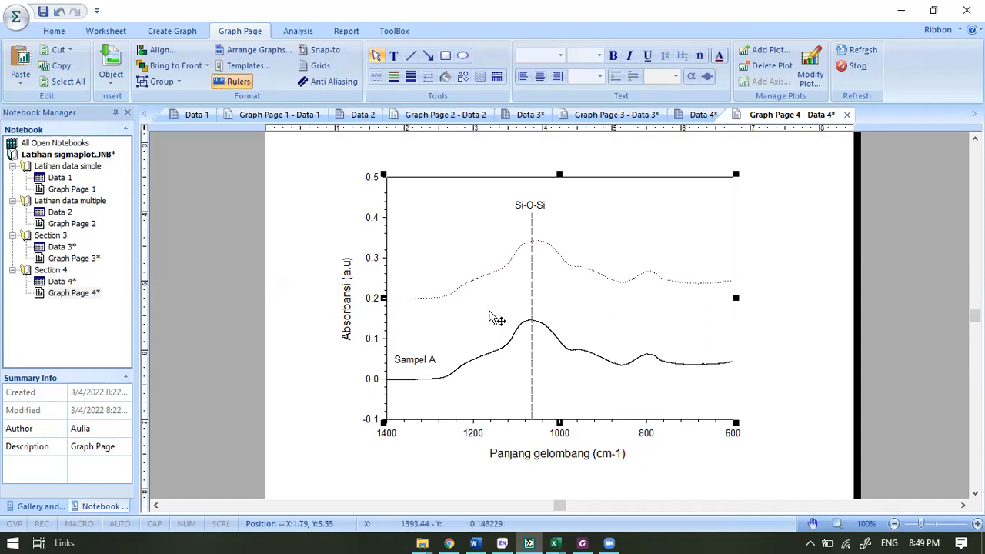
Duplicate the Sampel A label on the graph and change the copy's text to Sampel B.
mouse_move(454, 326)
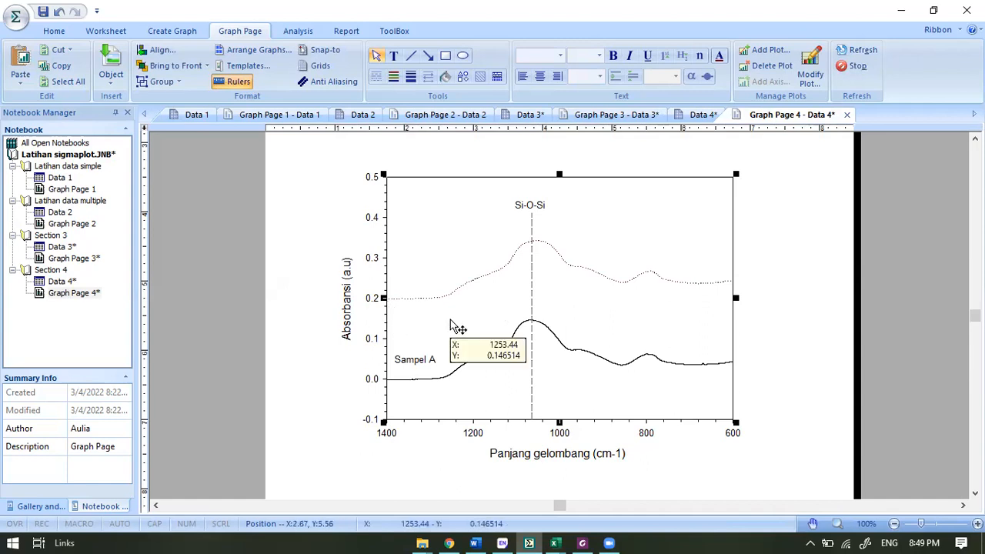
click(428, 364)
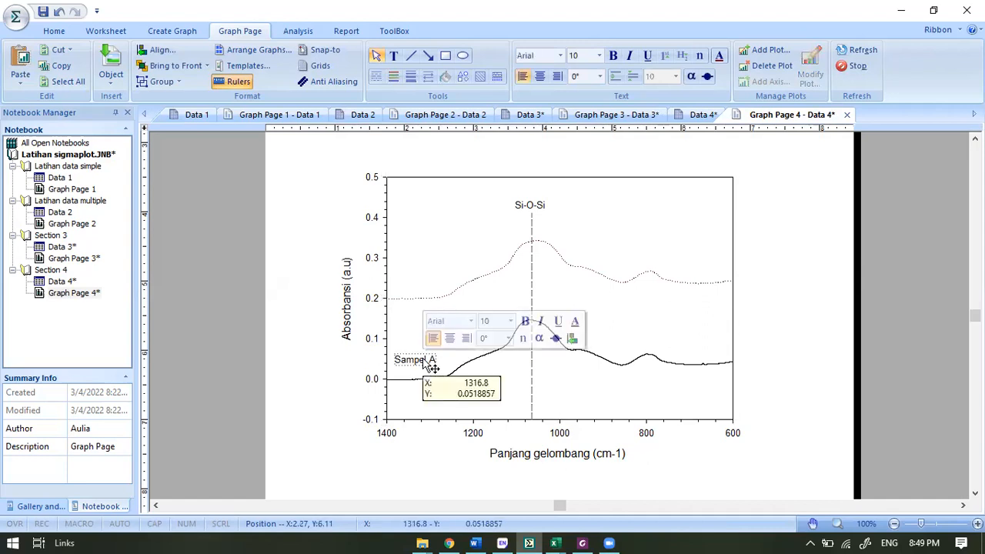
double_click(423, 360)
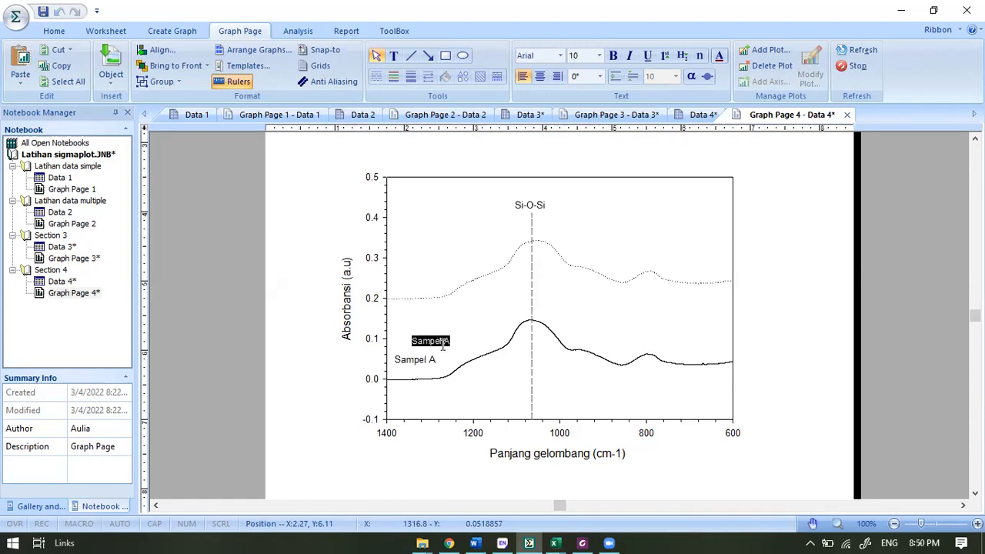
double_click(444, 344)
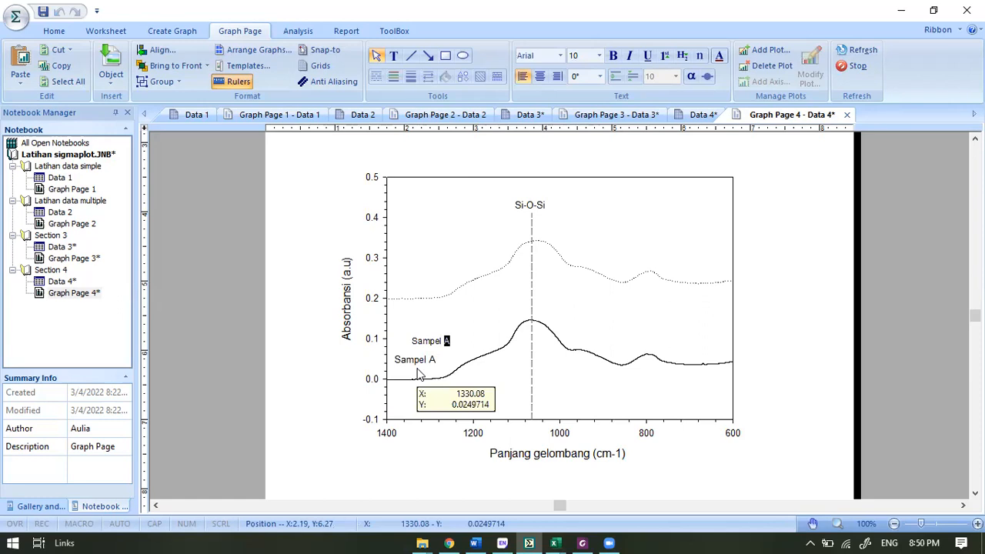
key(BackSpace)
text(B)
click(433, 344)
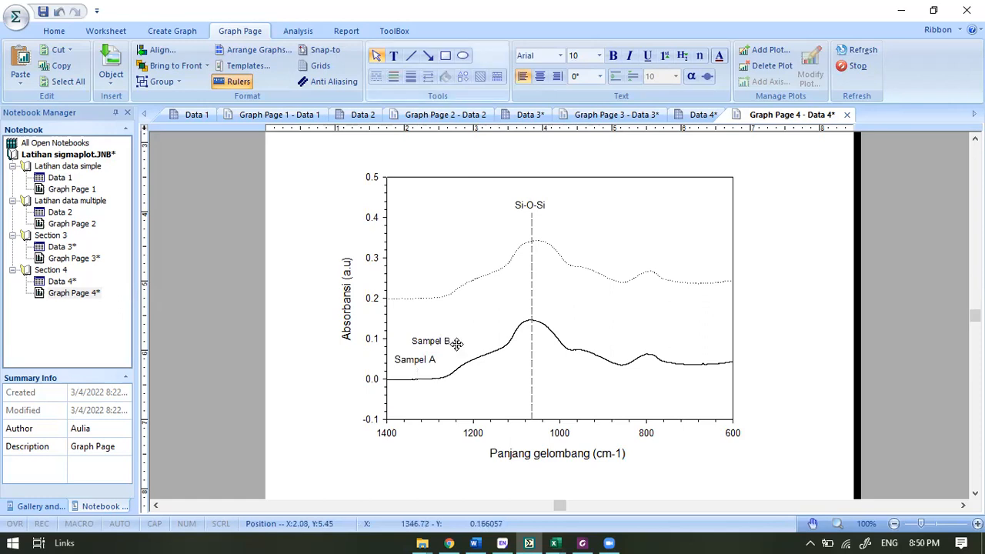
Move the Sampel B label to just above the start of the upper dotted curve, aligned with the Sampel A label.
click(446, 343)
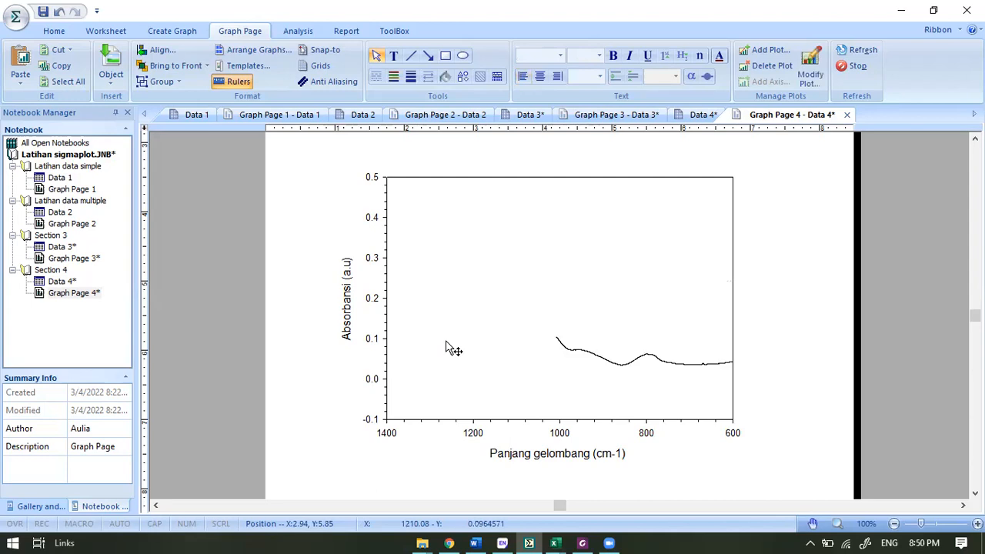
drag(445, 341, 439, 319)
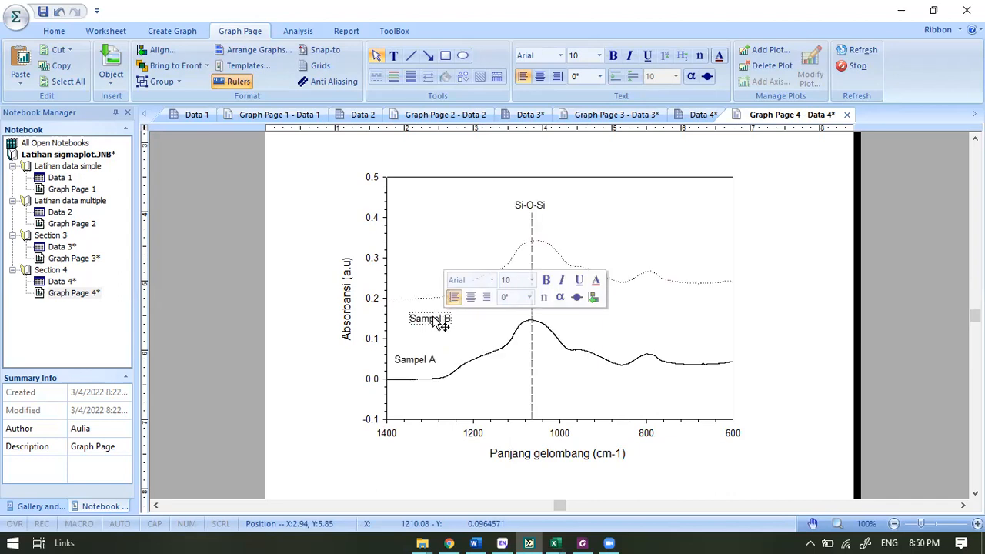
drag(422, 288, 419, 291)
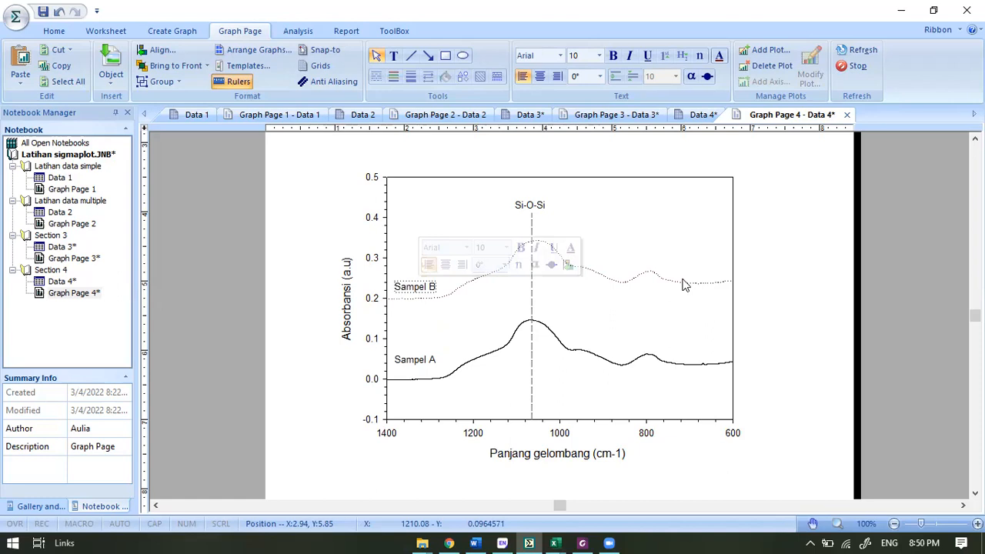
Set the line type of the Sampel A and B plot to Incrementing in its graph properties.
mouse_move(685, 290)
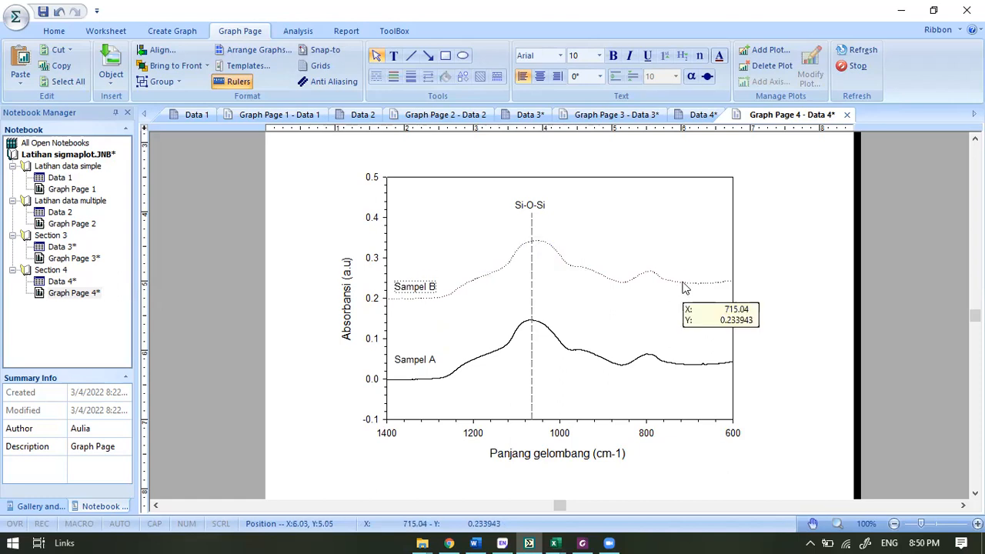
double_click(685, 287)
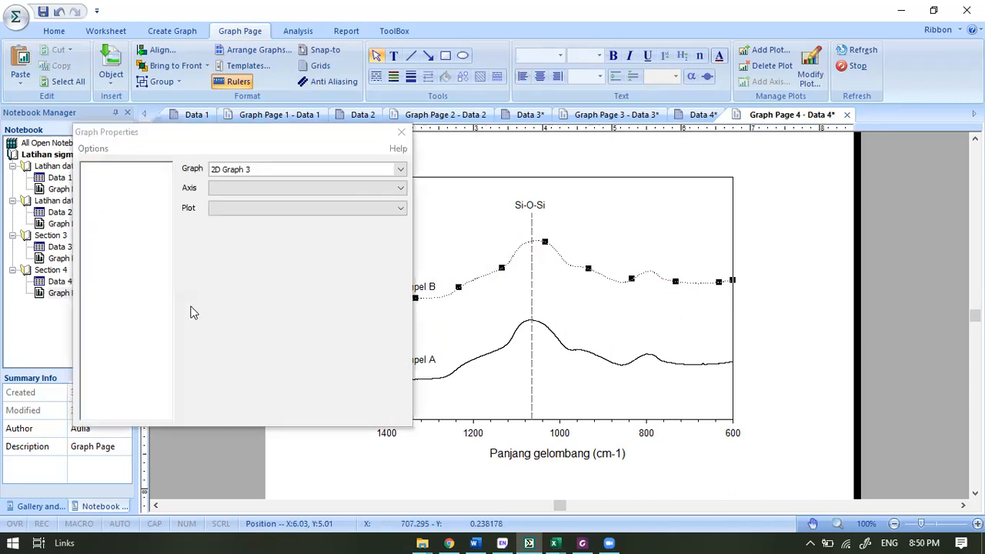
click(233, 261)
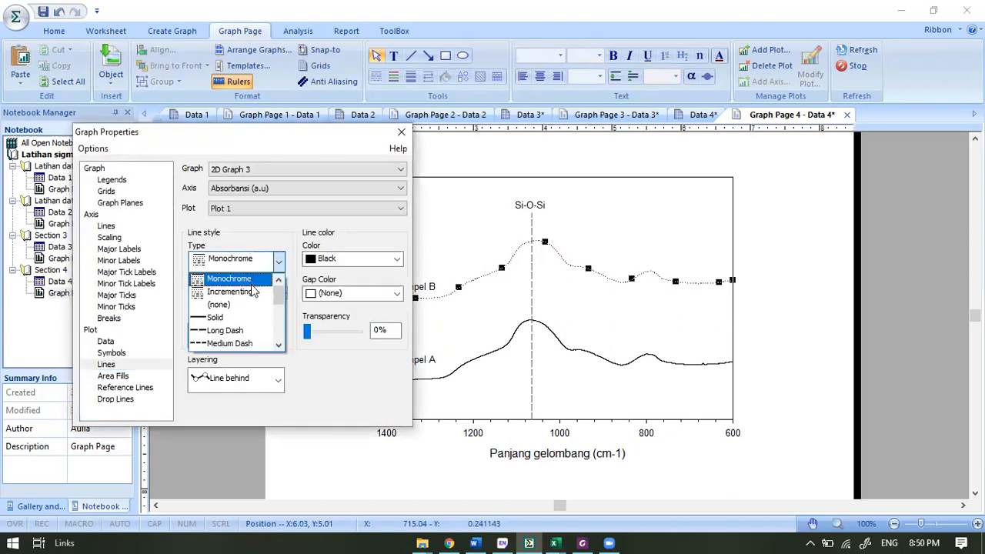
click(229, 292)
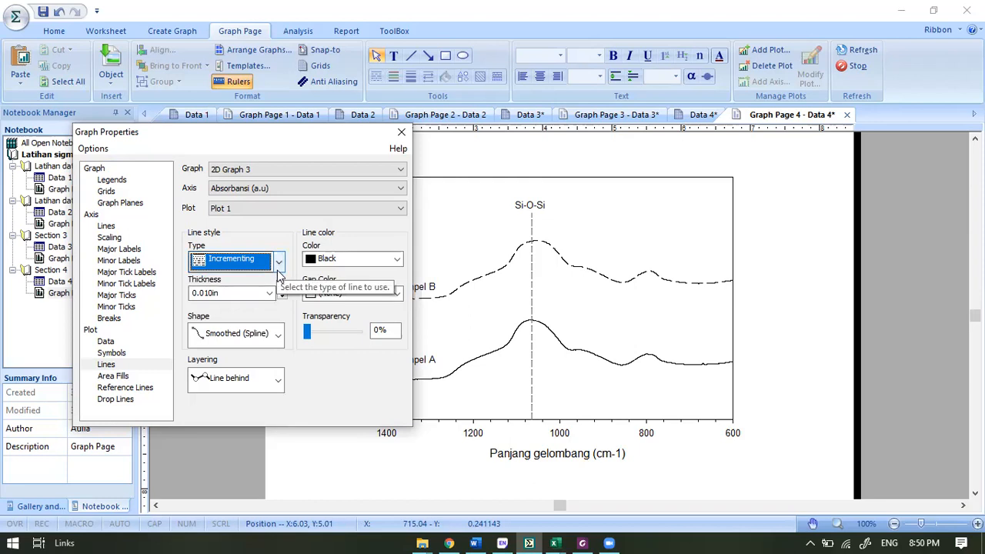
Apply the Incrementing color scheme to the plot lines and close the graph properties.
click(305, 262)
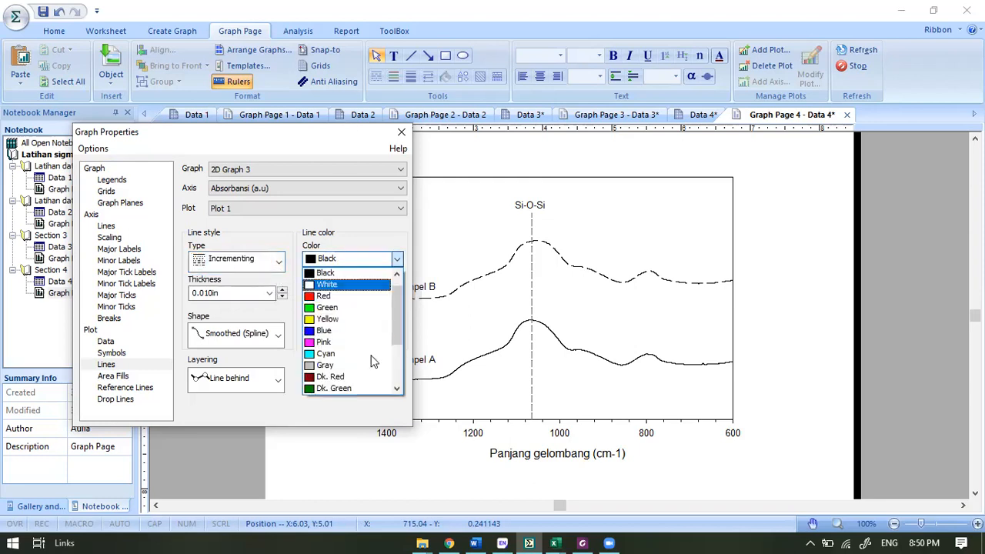
scroll(375, 352, down, 2)
scroll(375, 351, down, 1)
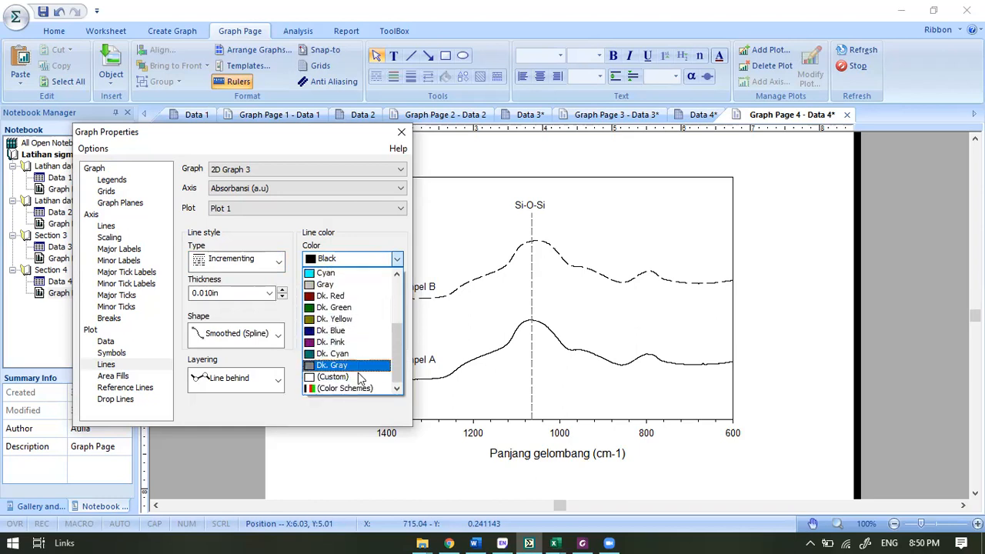
click(363, 390)
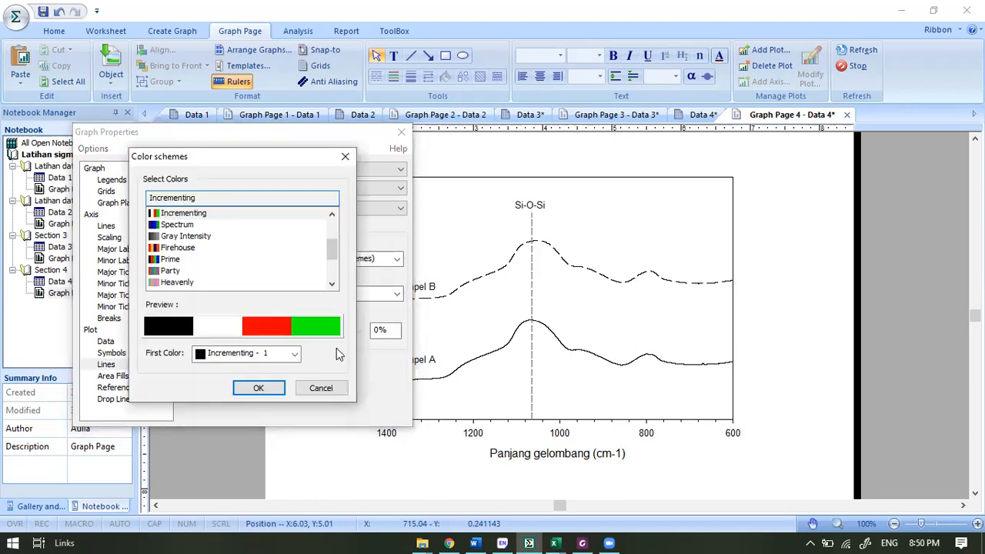
click(249, 392)
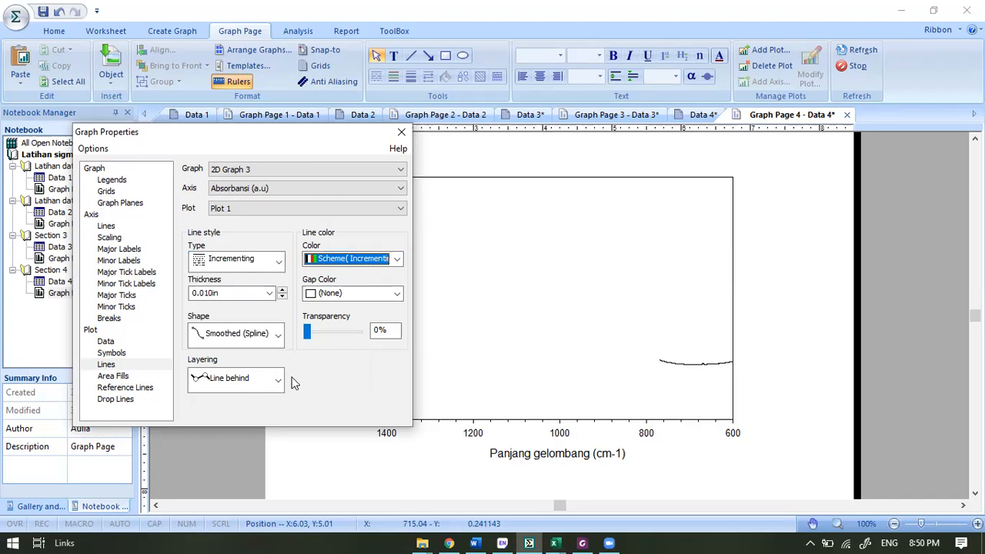
click(402, 133)
click(835, 255)
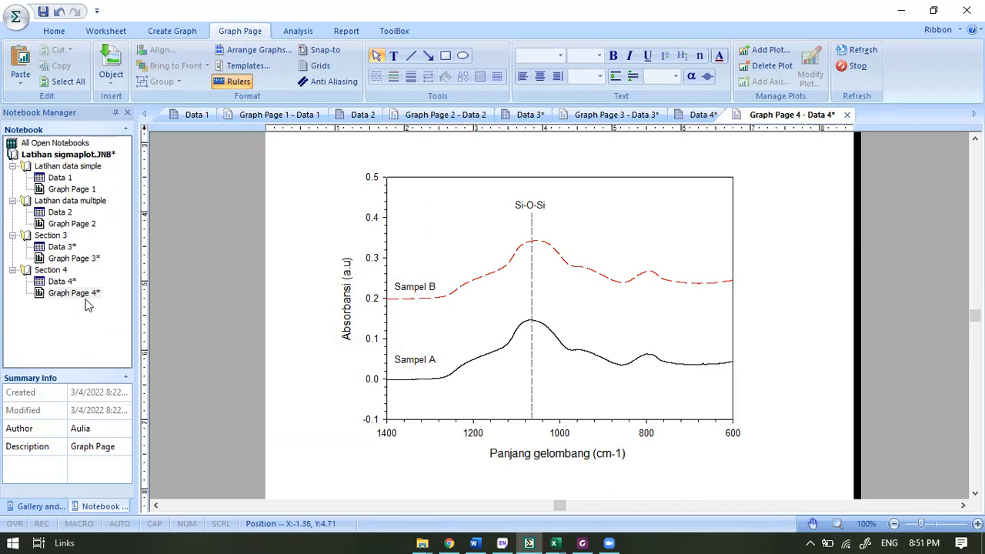
click(57, 273)
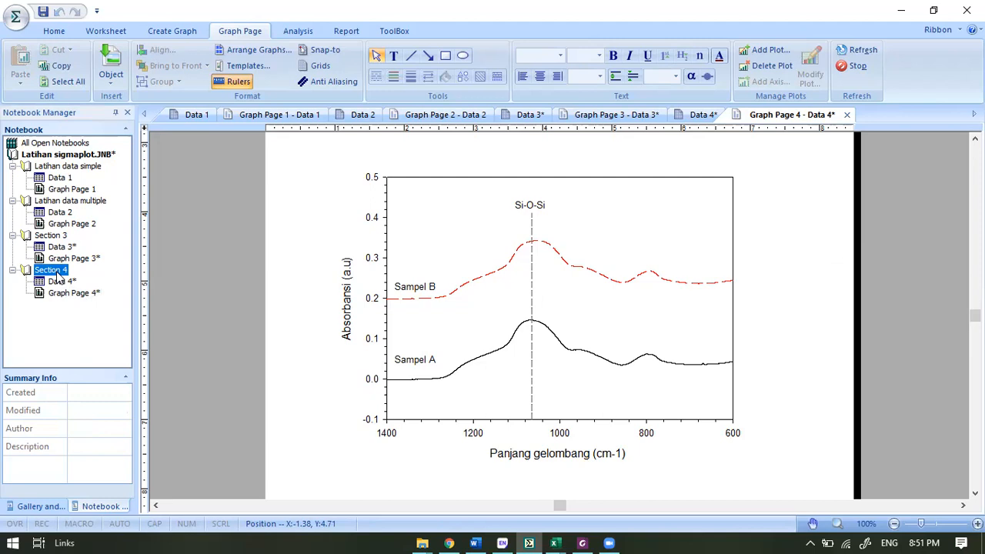
right_click(57, 275)
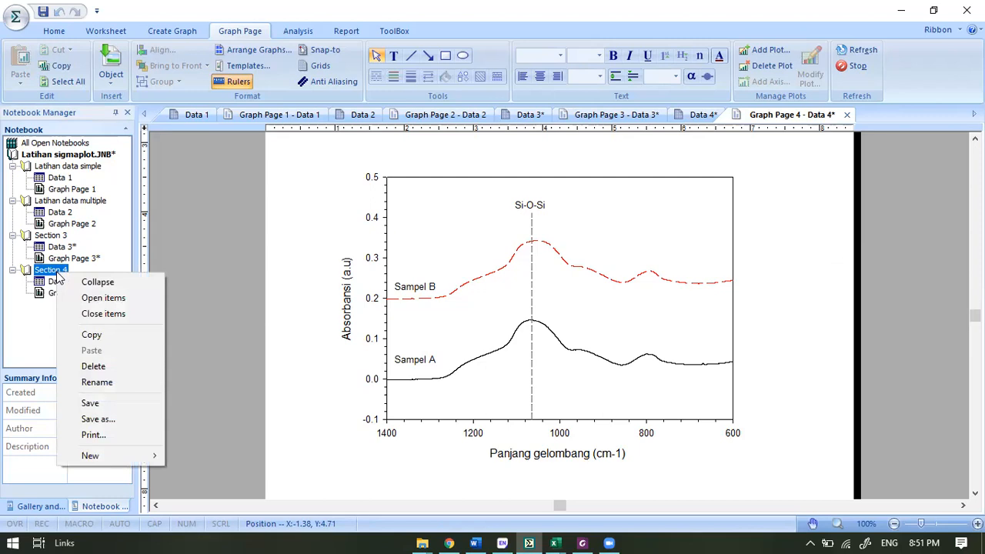
click(254, 271)
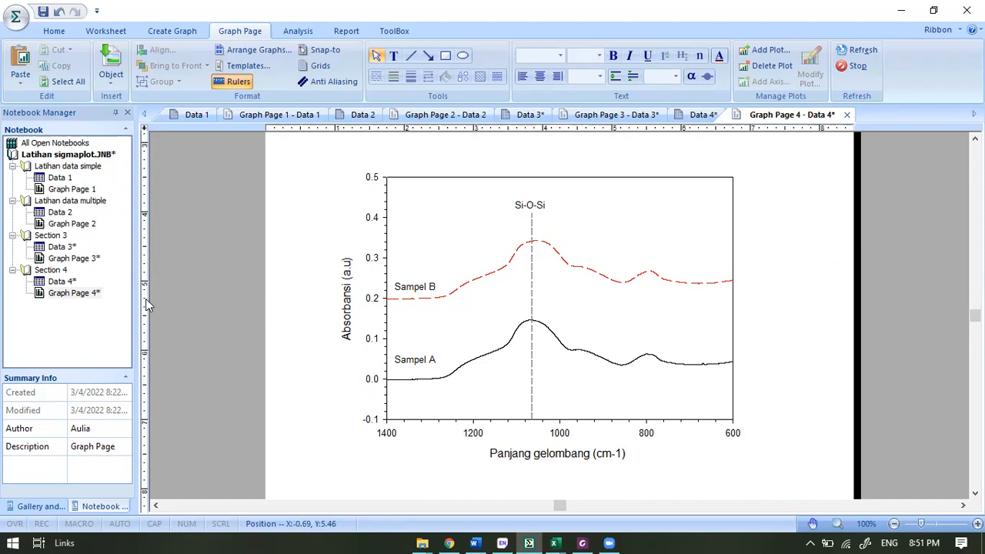
Copy Section 4 in the notebook and paste it as a duplicate section.
click(49, 271)
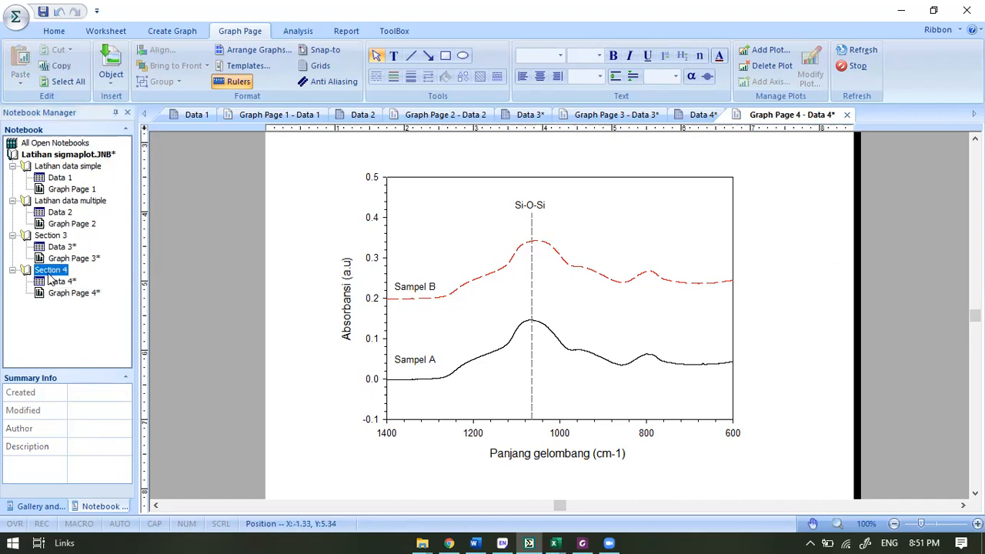
right_click(50, 277)
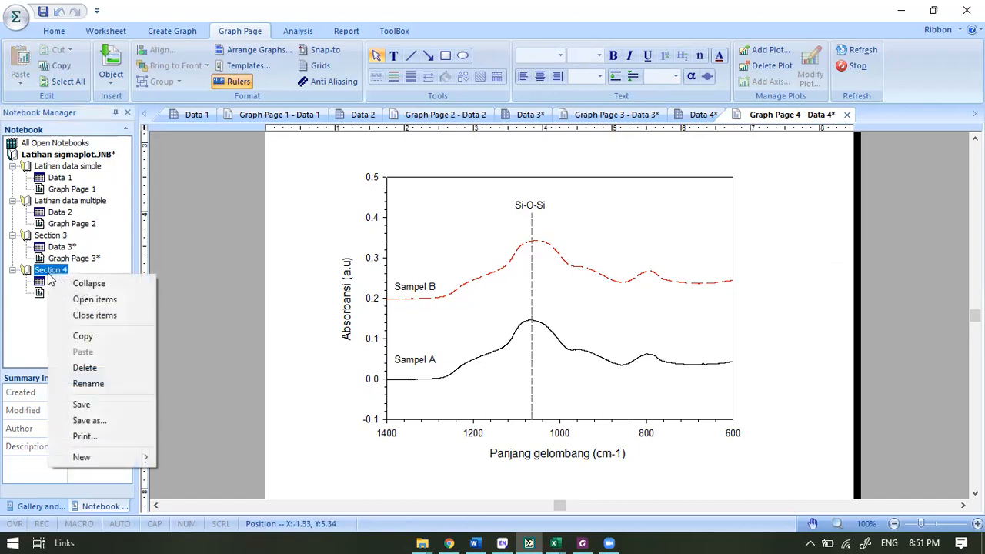
click(91, 336)
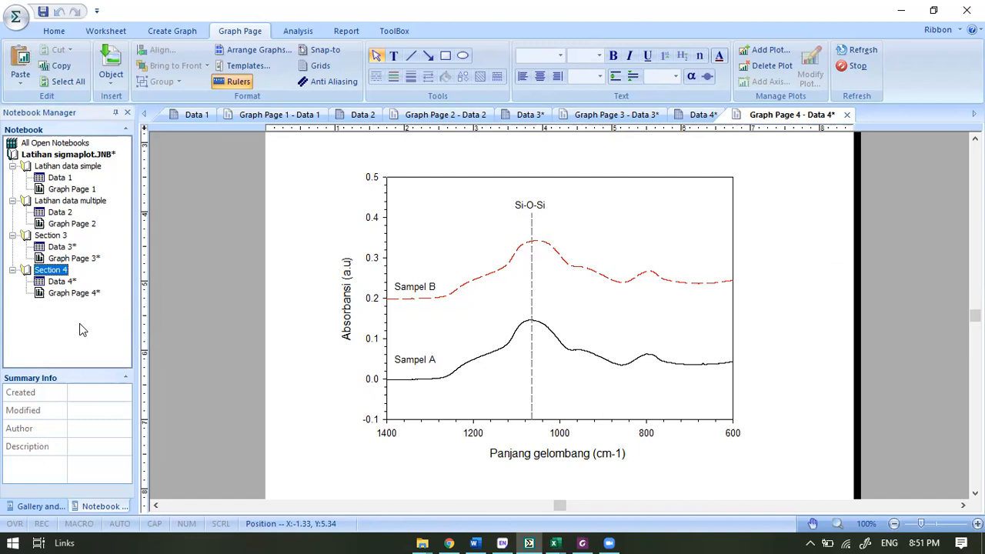
key(ctrl+v)
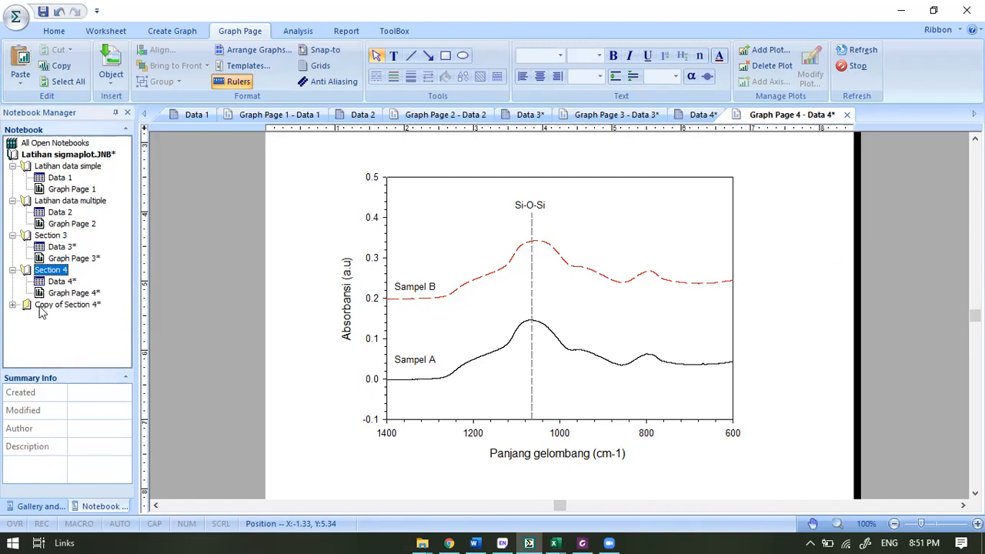
Expand Copy of Section 4 and open its copied worksheet and its copied graph page.
click(12, 305)
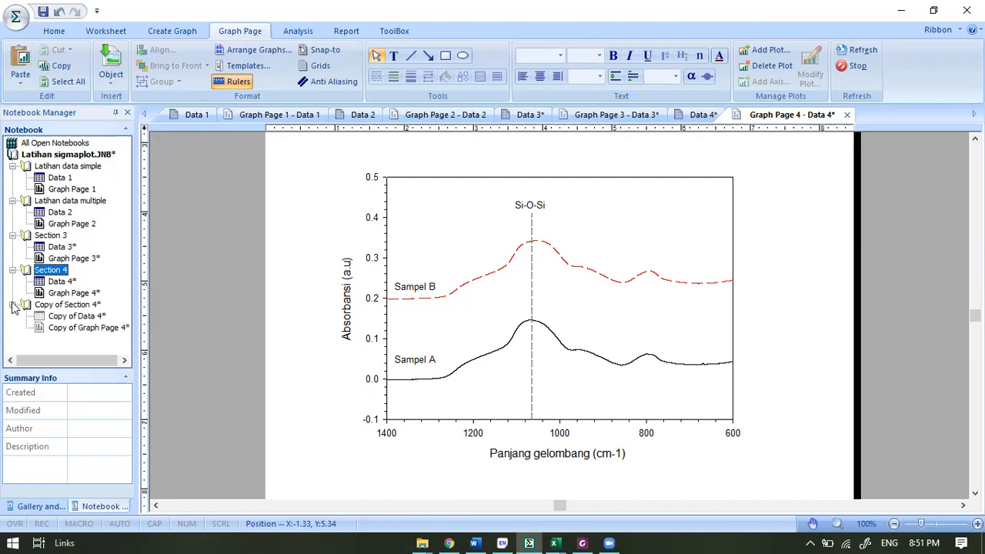
click(89, 317)
double_click(84, 317)
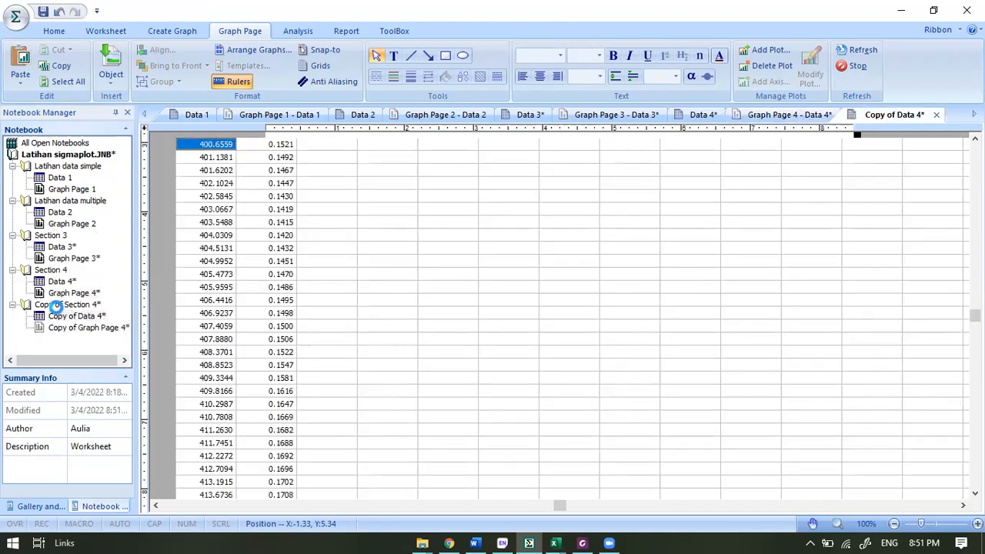
double_click(77, 330)
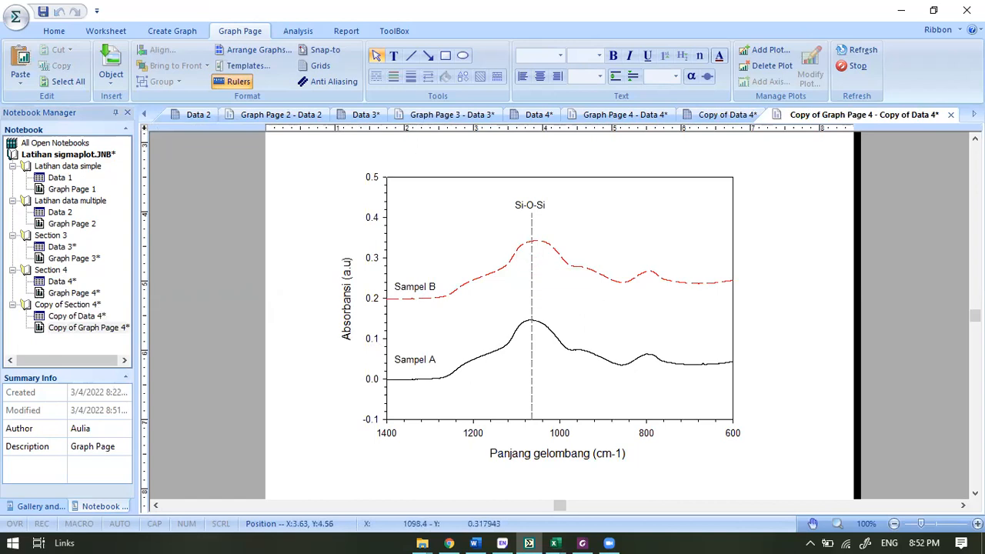
Delete the red dashed Sampel B curve and the Sampel B label from Copy of Graph Page 4.
click(518, 256)
key(Delete)
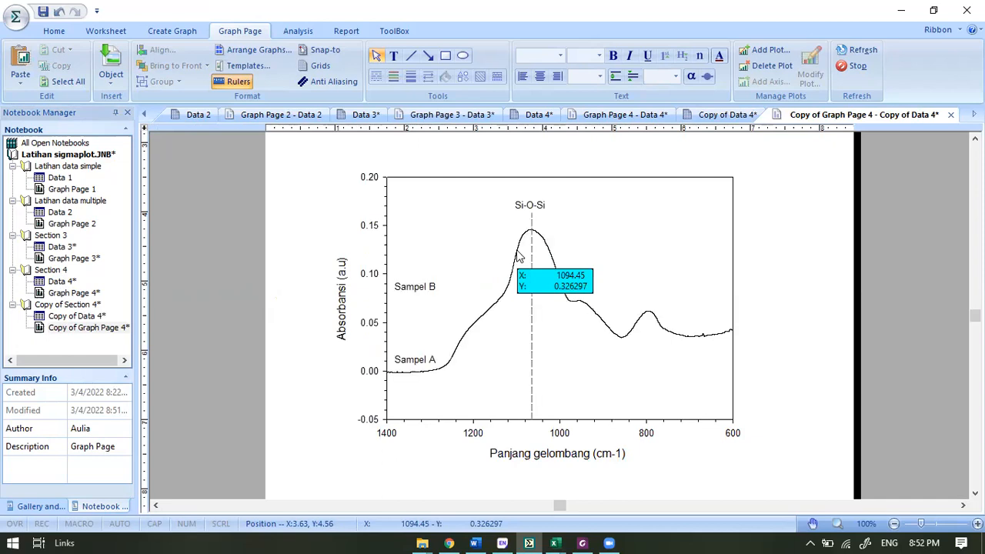
click(425, 288)
click(425, 288)
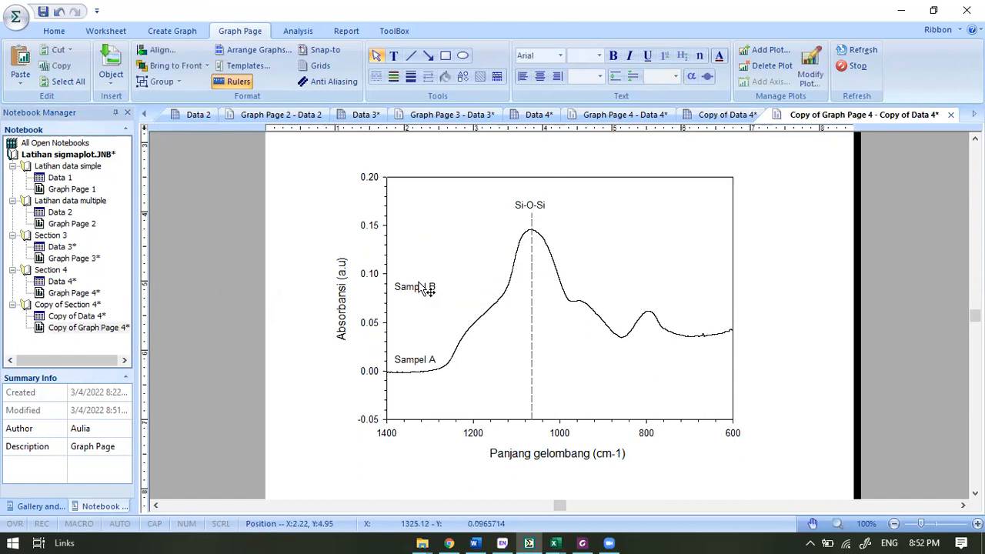
key(Delete)
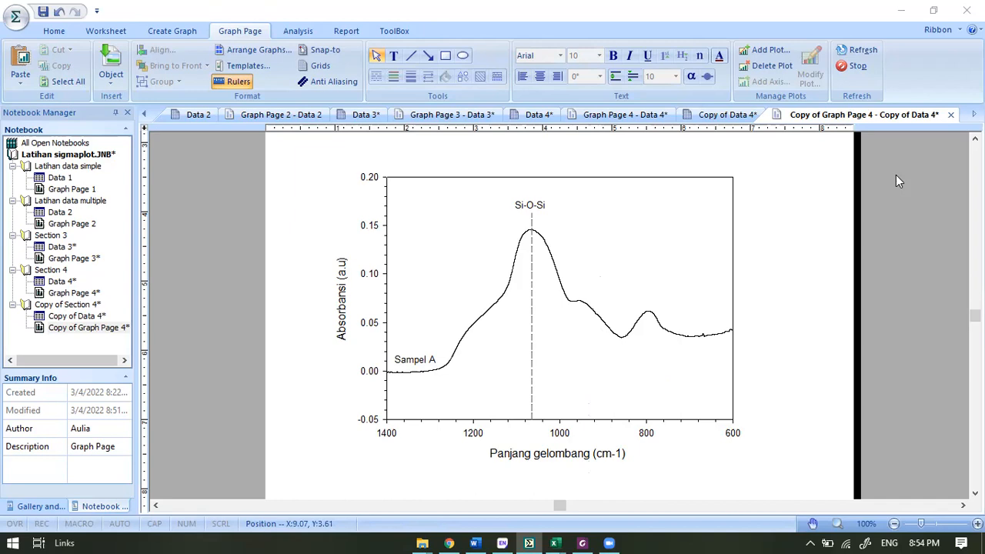
Open the copied graph's properties and switch the left Absorbansi (a.u) axis title off and on again in the major label settings.
click(585, 236)
right_click(585, 236)
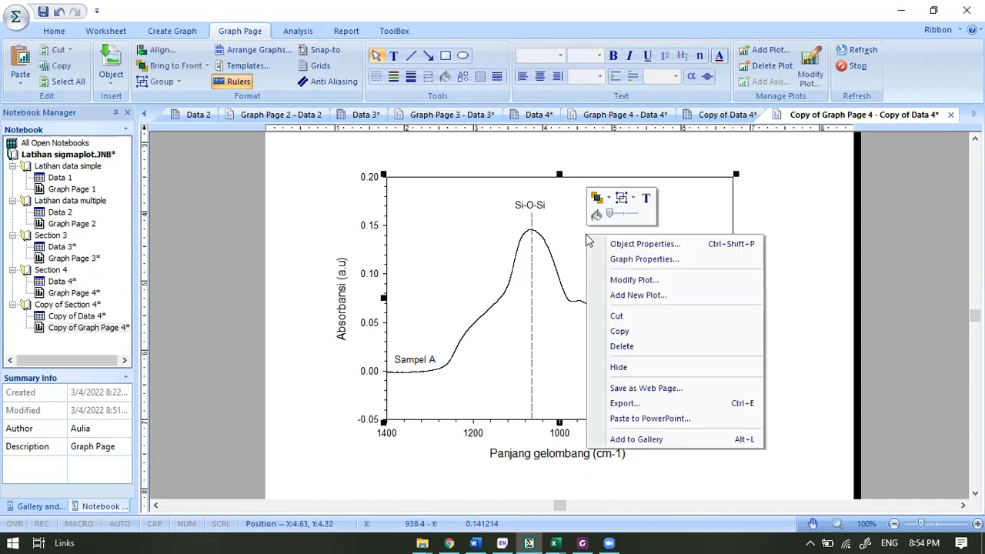
click(618, 260)
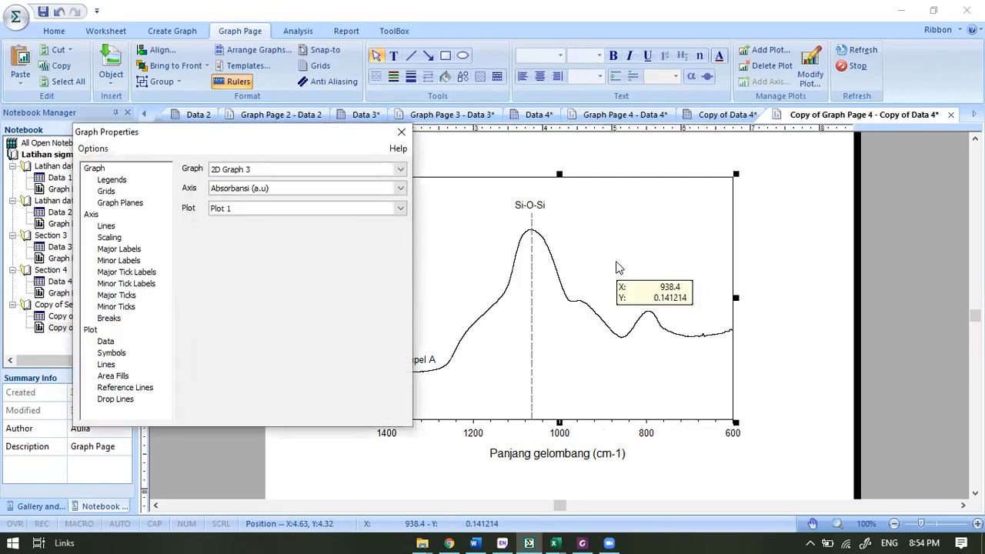
click(105, 341)
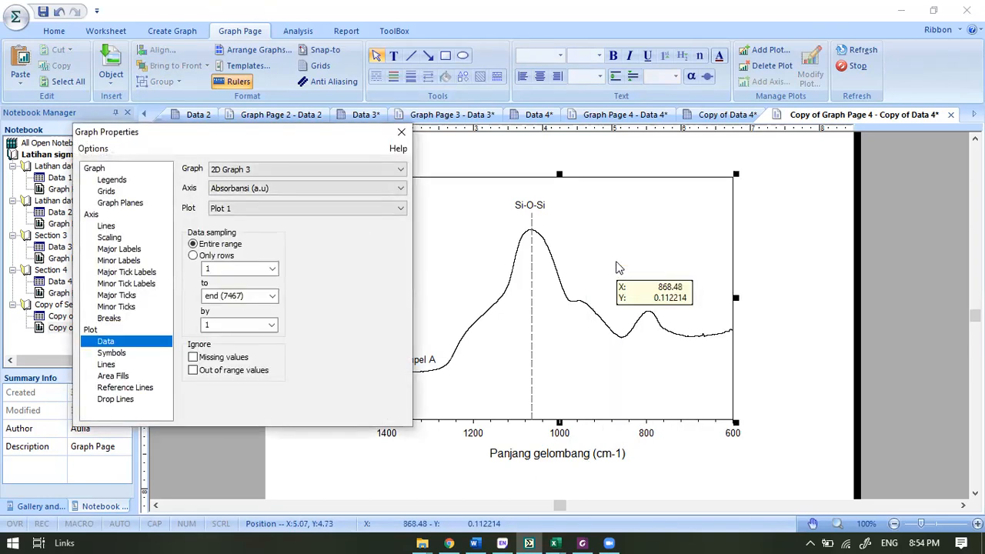
click(115, 261)
click(117, 249)
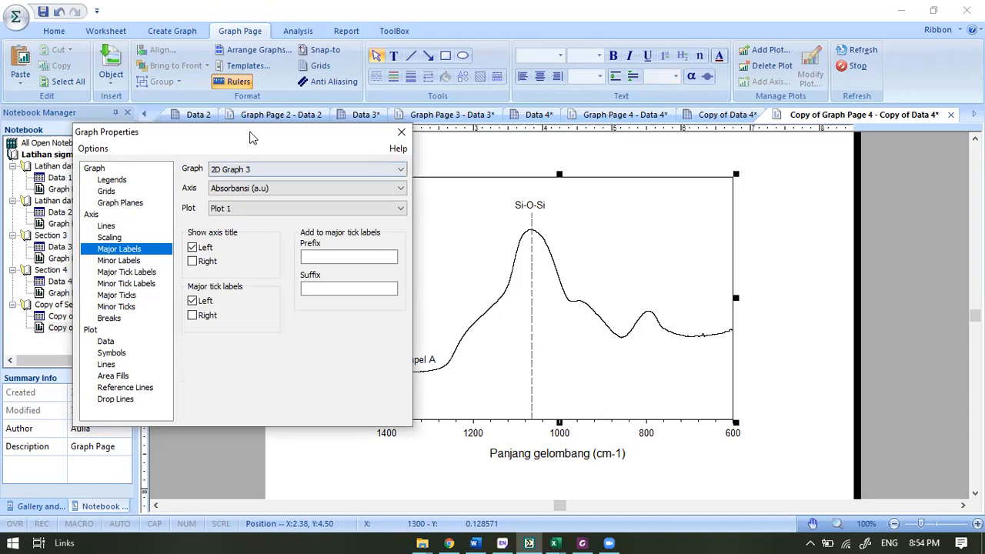
drag(255, 133, 204, 116)
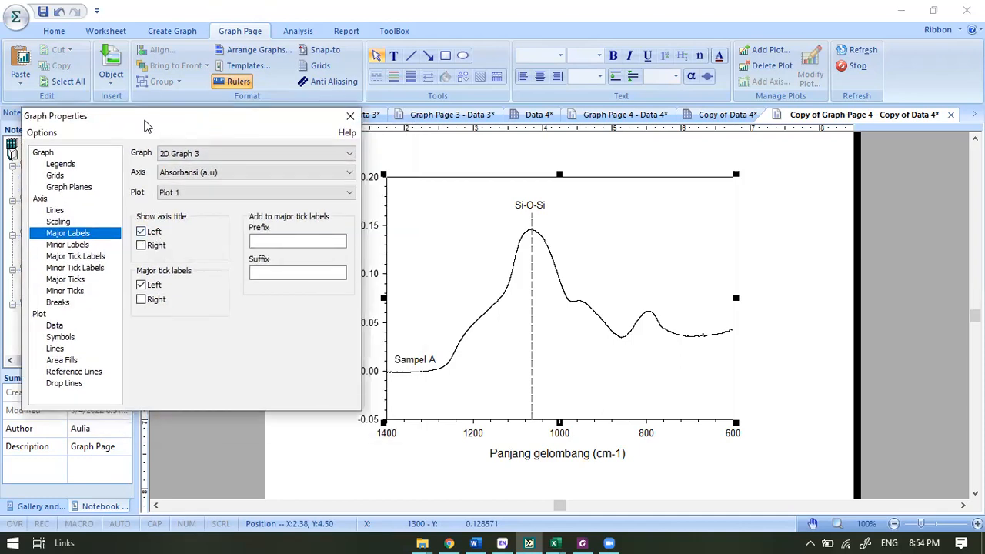
drag(146, 125, 692, 153)
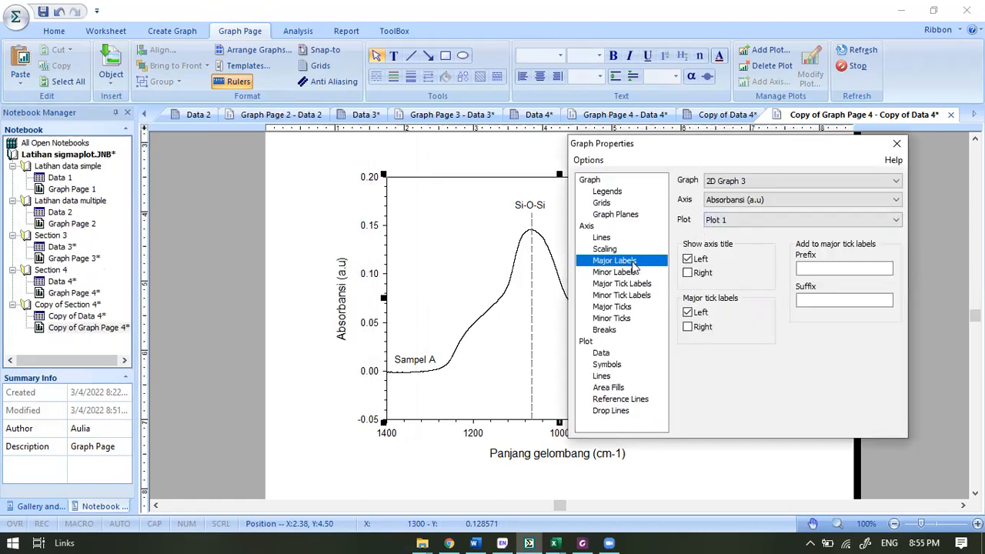
click(687, 260)
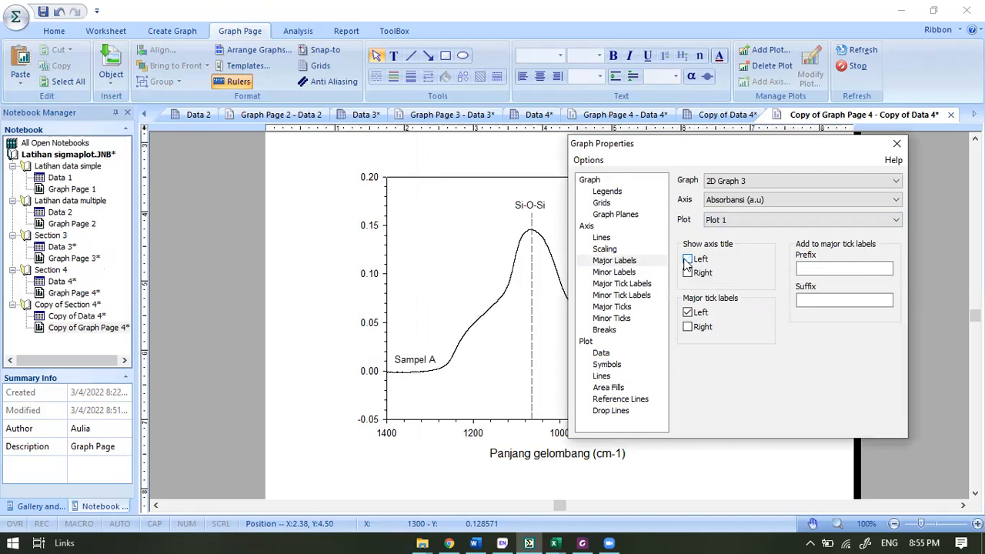
click(688, 260)
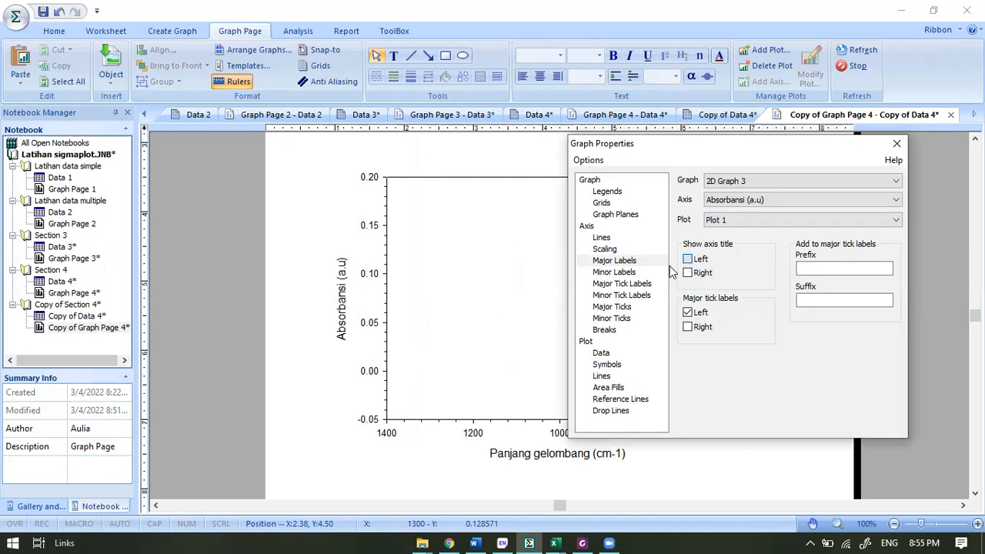
Toggle the left Absorbansi (a.u) axis title in the minor label settings, leaving it enabled.
click(618, 273)
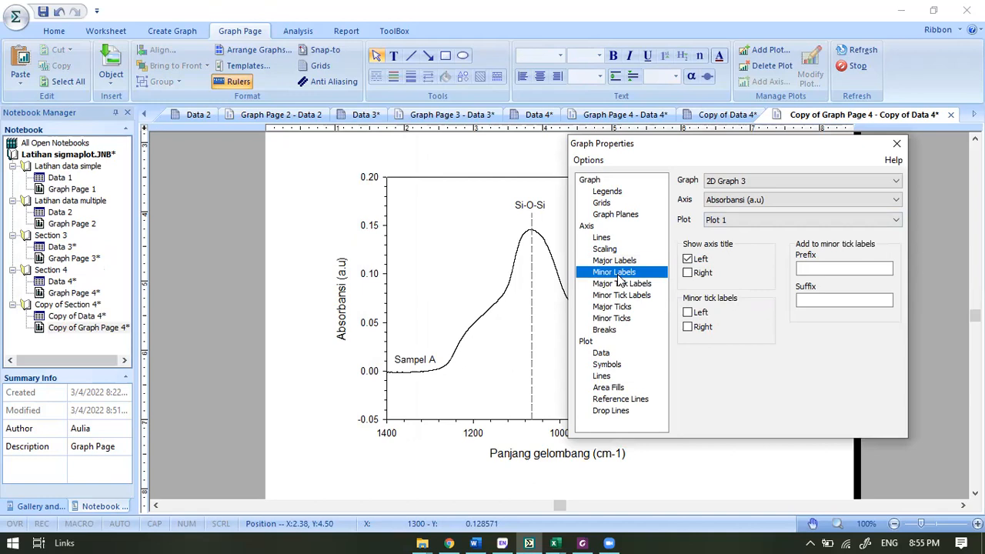
click(689, 260)
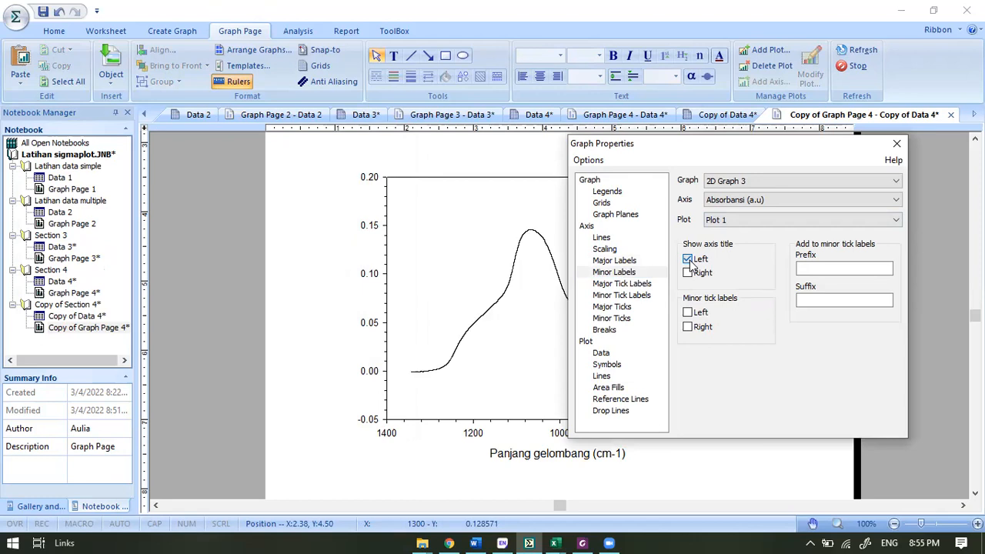
click(689, 260)
click(689, 260)
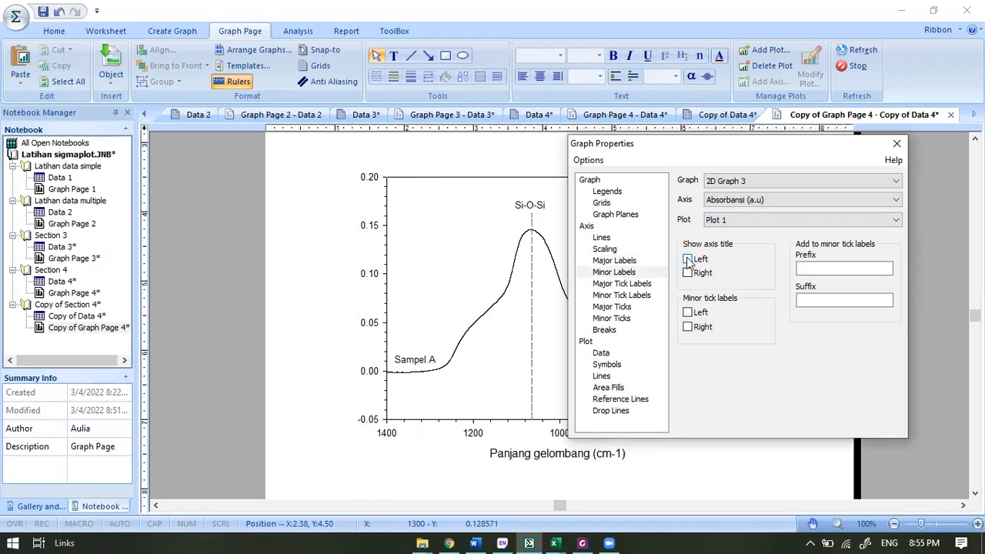
click(631, 274)
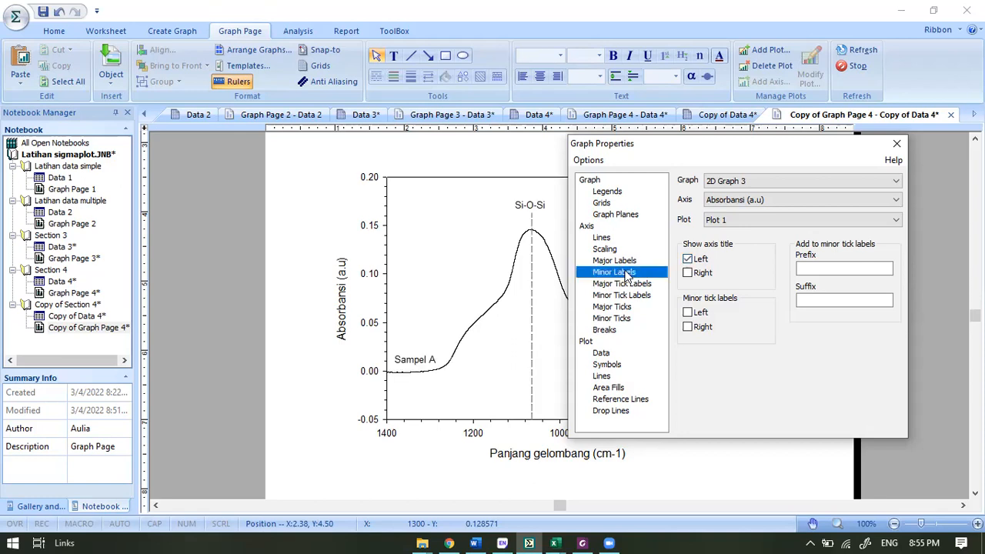
click(688, 265)
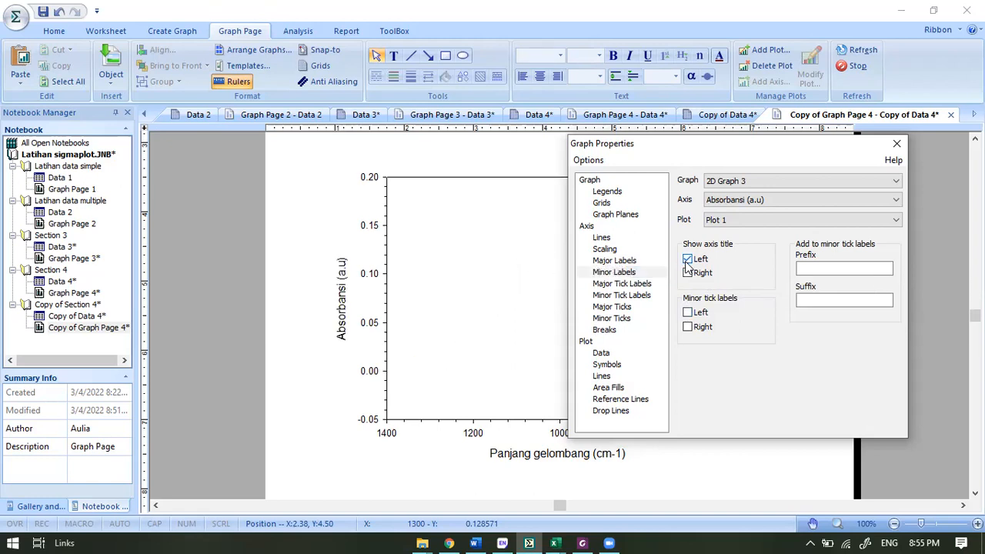
Try the (none) direction for the left major ticks of the Absorbansi (a.u) axis and restore it to Outward.
click(621, 285)
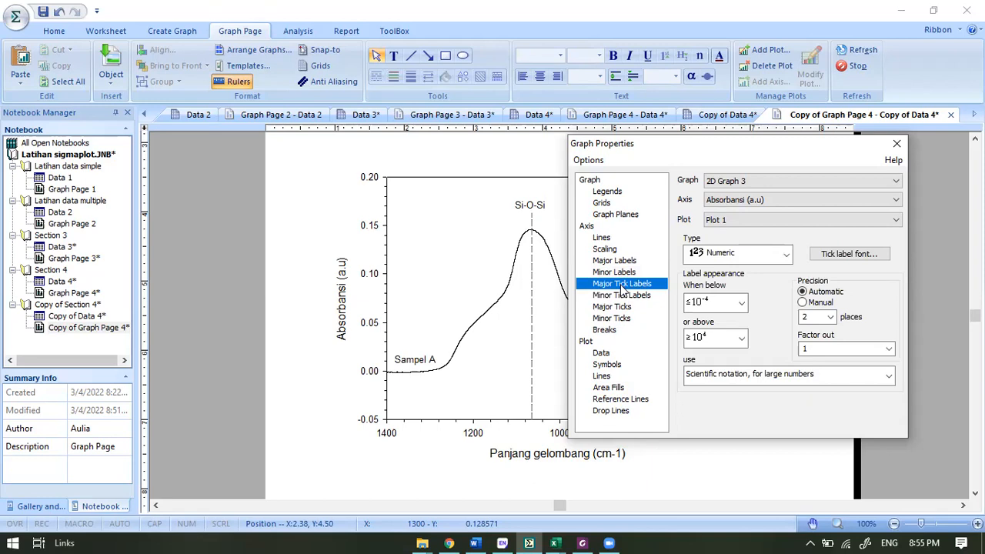
click(614, 299)
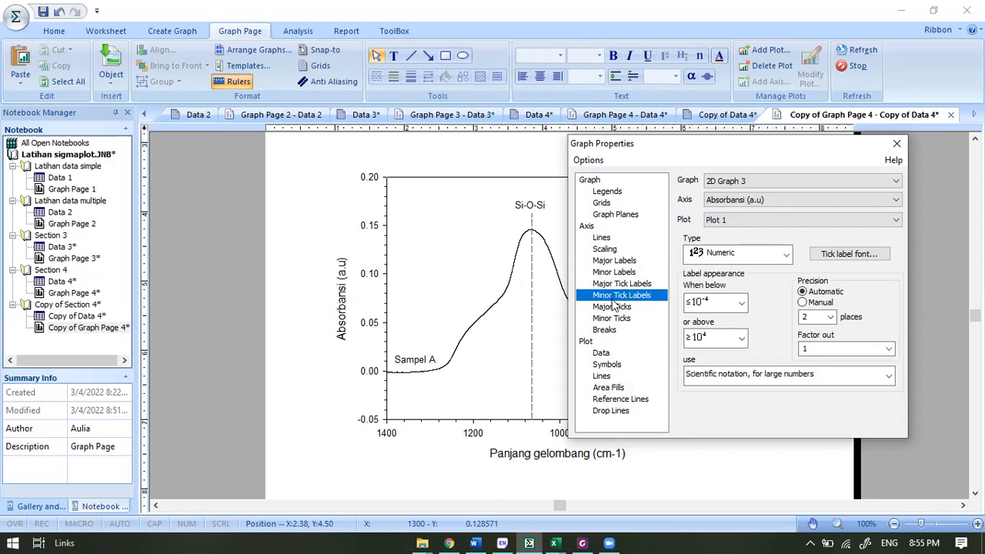
click(604, 308)
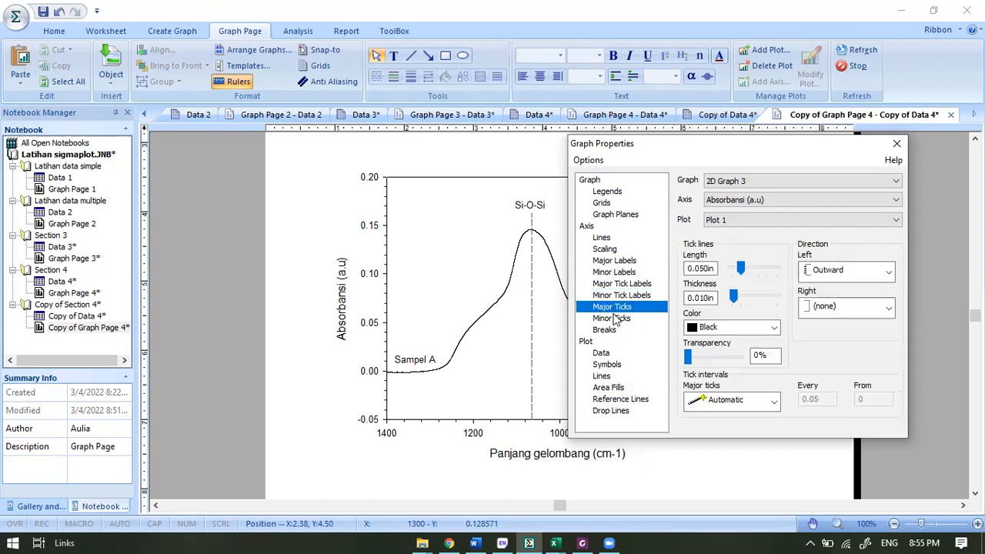
click(616, 319)
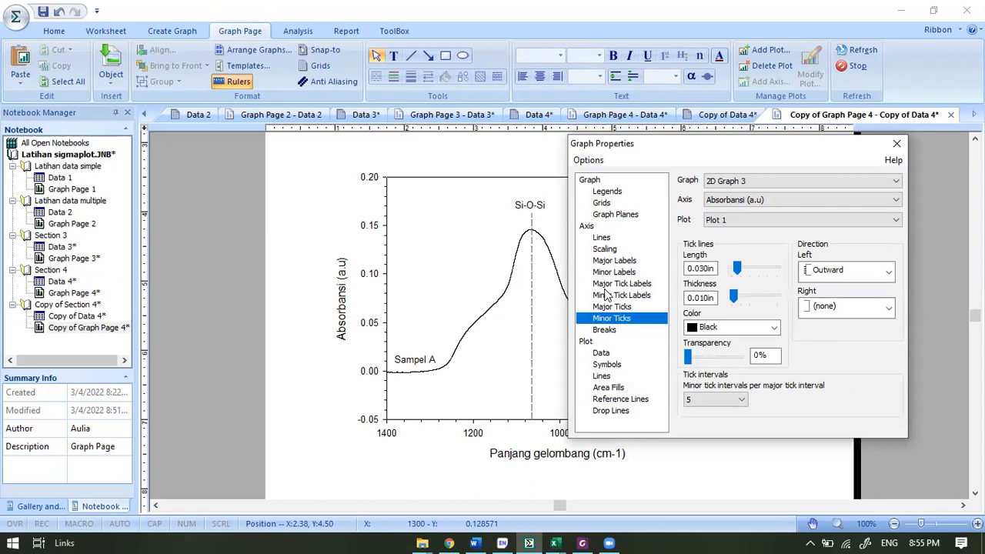
click(608, 297)
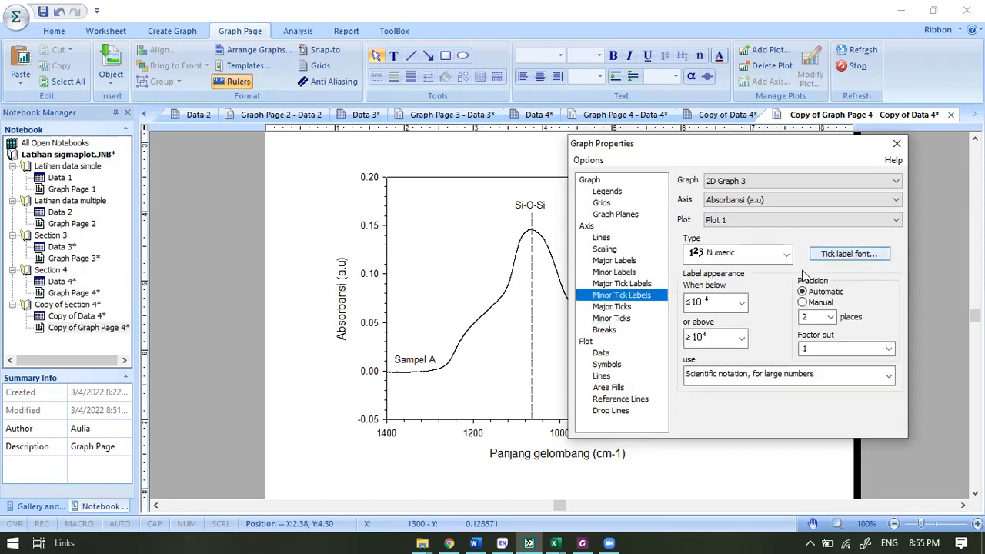
click(622, 307)
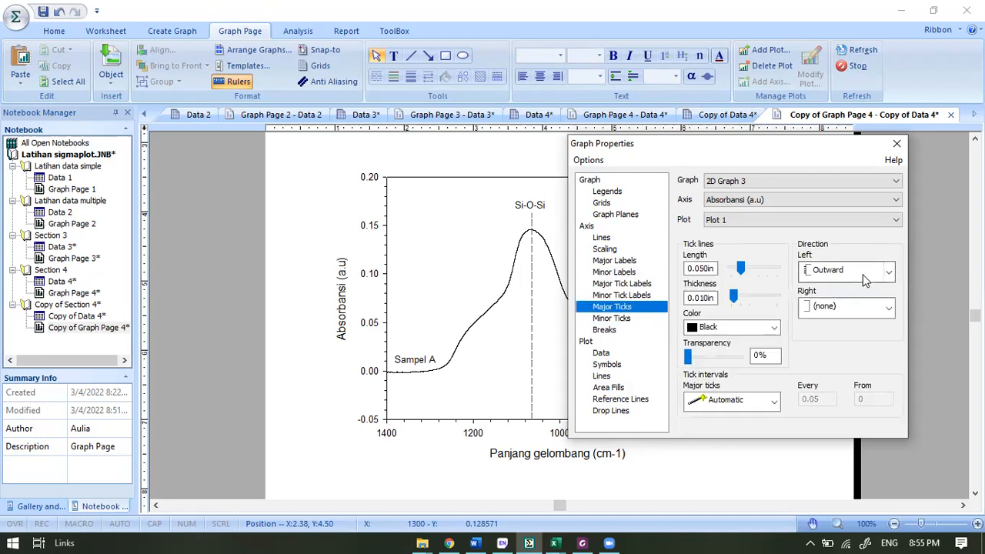
click(863, 274)
click(837, 292)
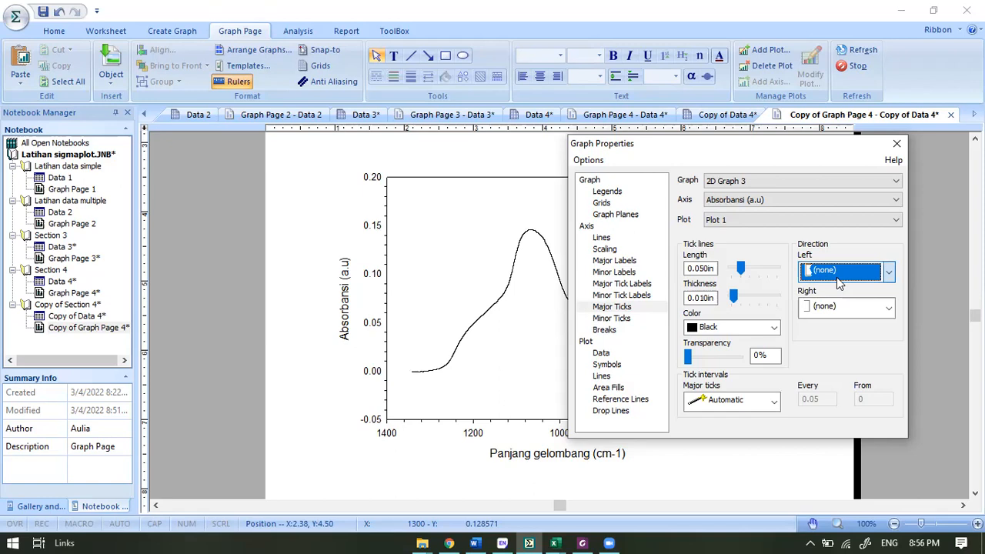
click(839, 283)
click(839, 283)
click(839, 283)
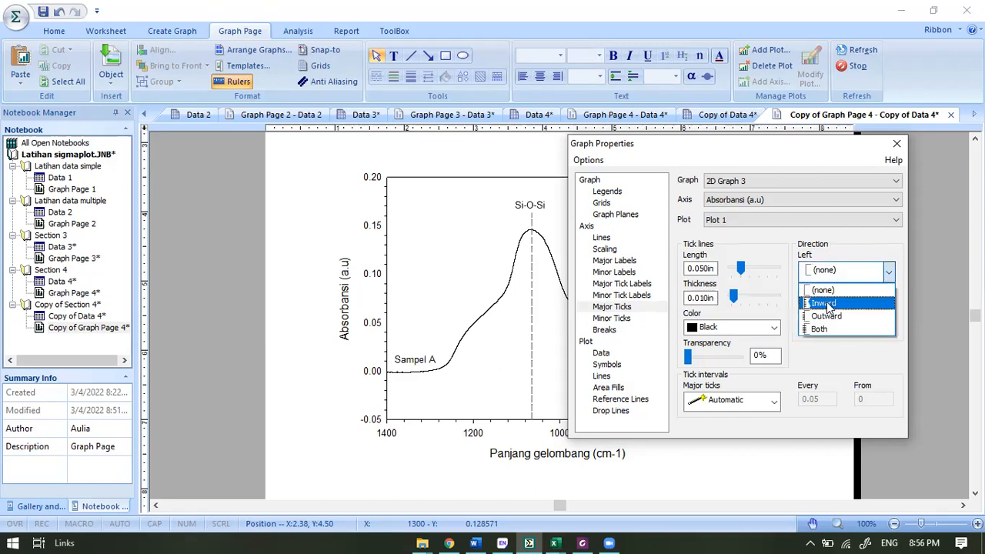
click(830, 316)
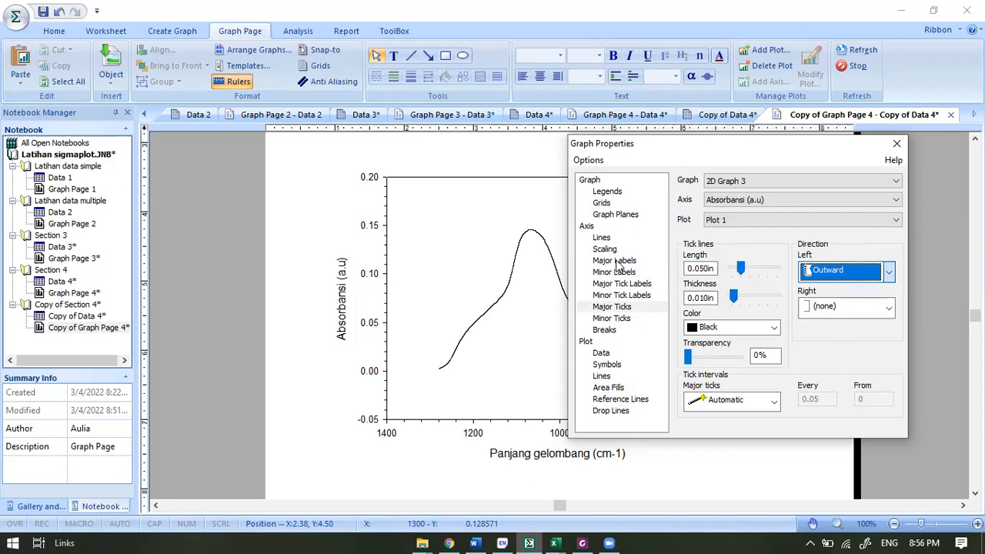
Hide the left major tick labels of the Absorbansi (a.u) axis, restore them and close the graph properties.
click(615, 261)
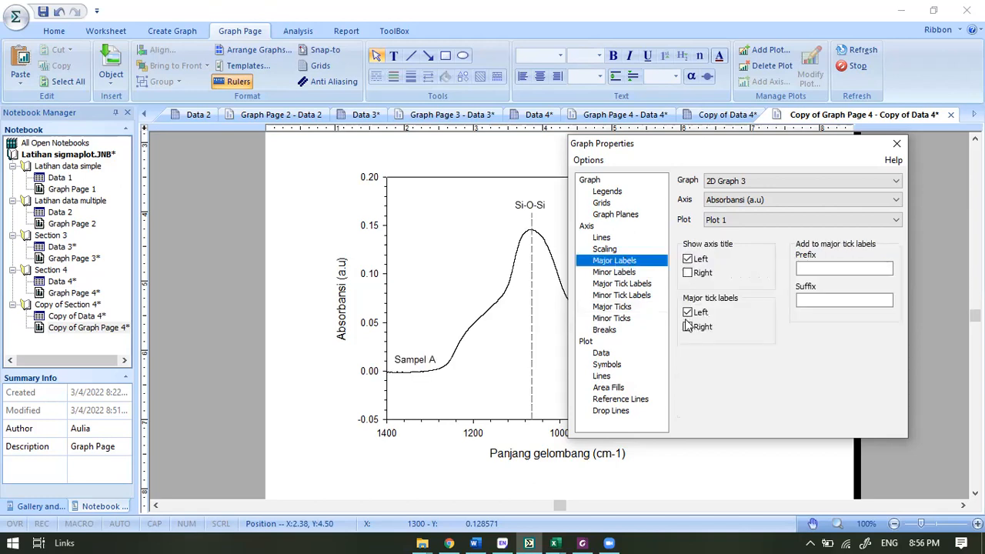
click(688, 312)
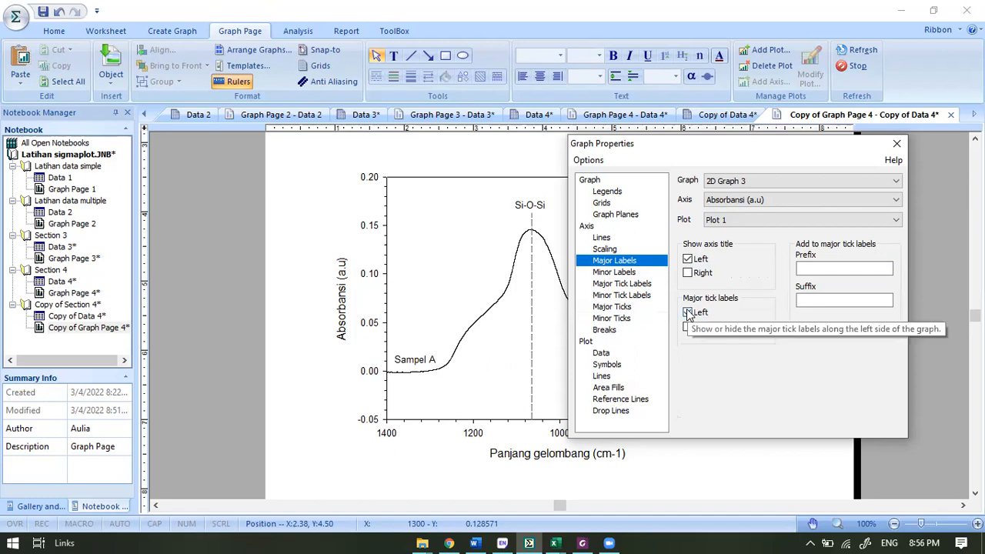
click(688, 313)
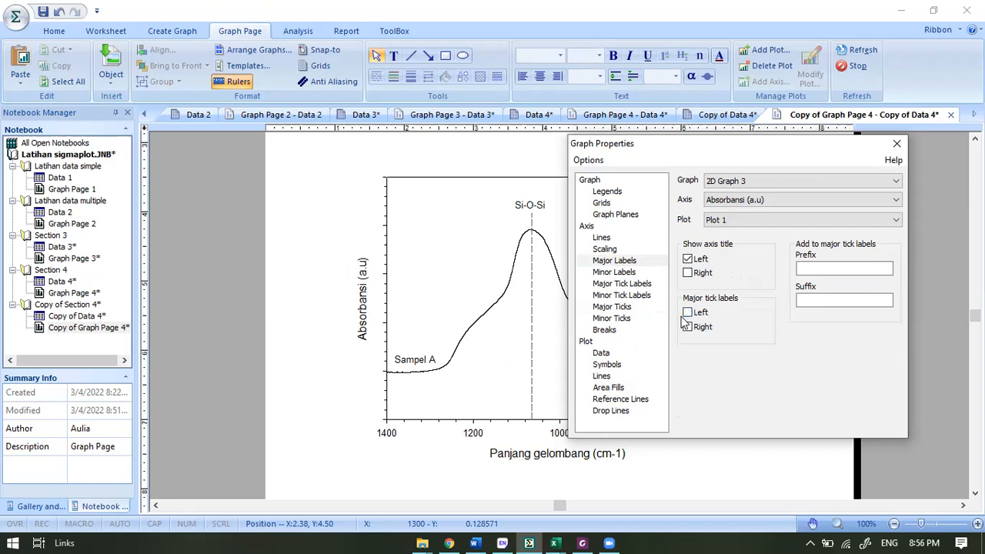
click(687, 314)
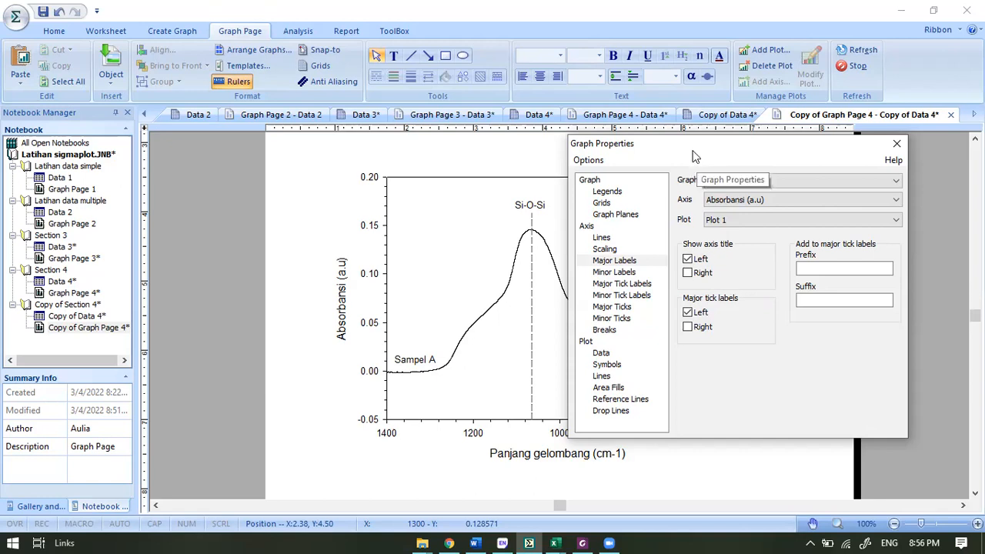
click(863, 142)
click(864, 141)
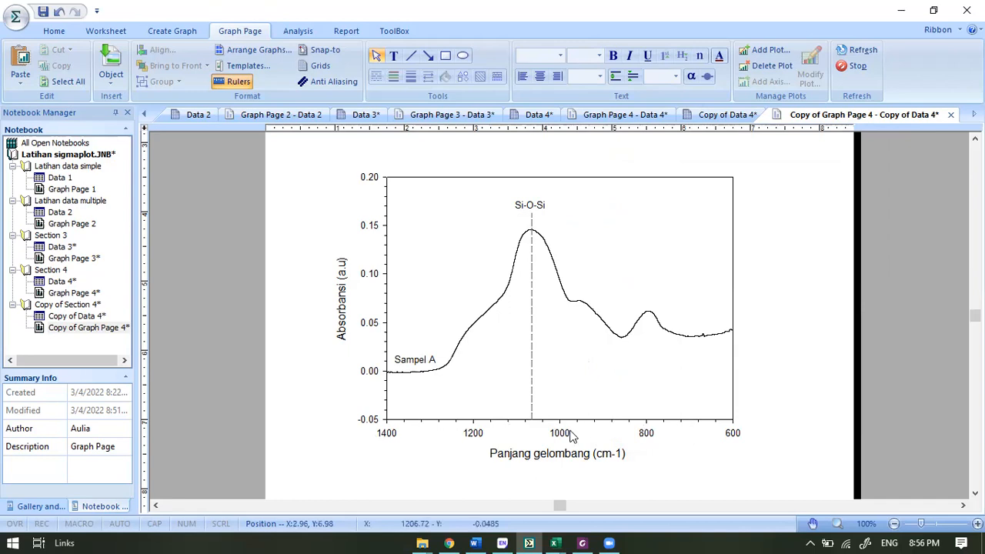
In the graph properties, hide and restore the bottom major tick labels of the Panjang gelombang (cm-1) axis.
double_click(609, 362)
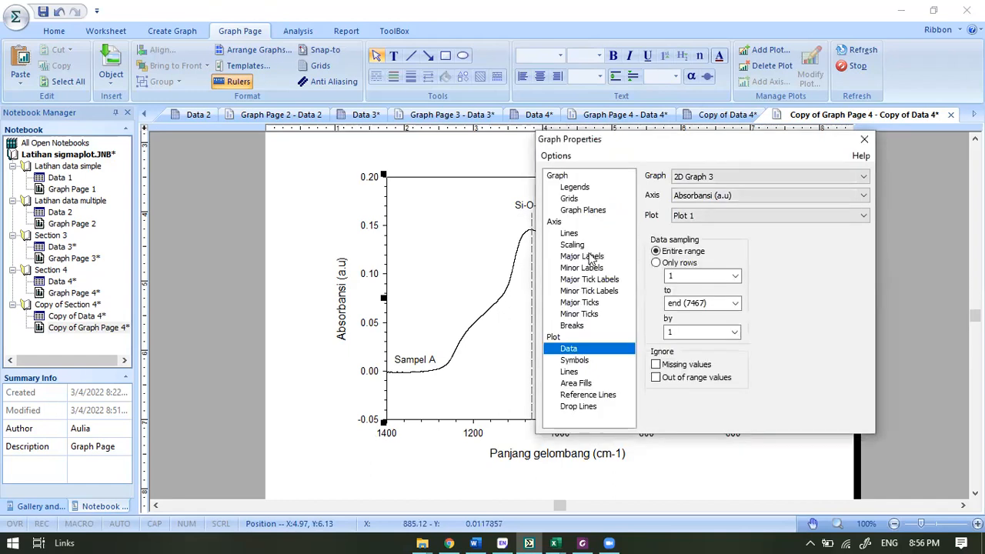
click(591, 258)
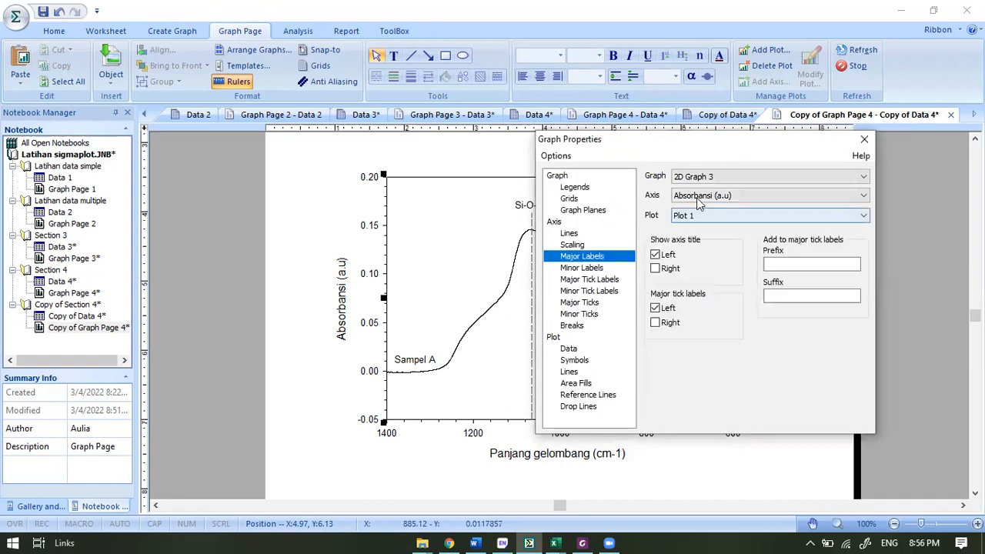
click(698, 201)
click(697, 202)
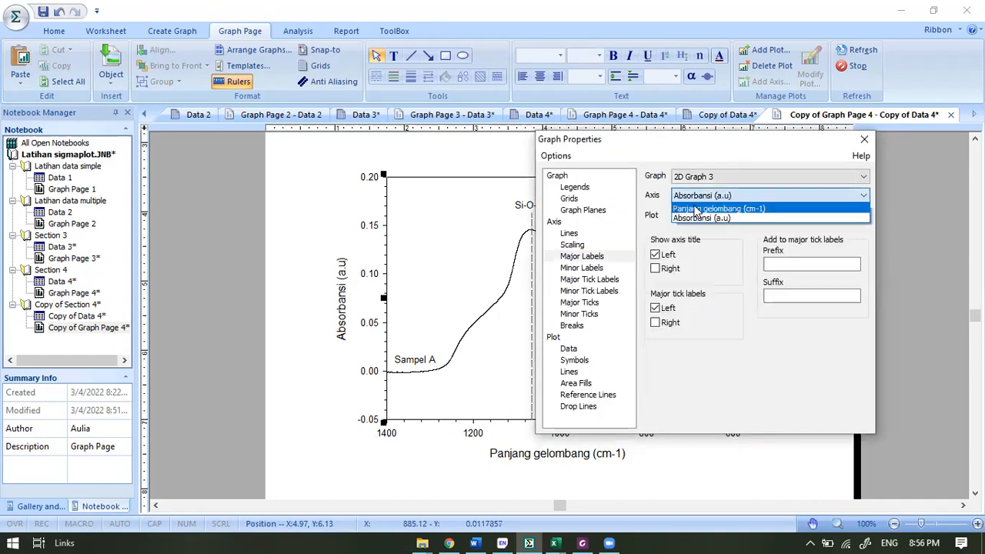
click(694, 208)
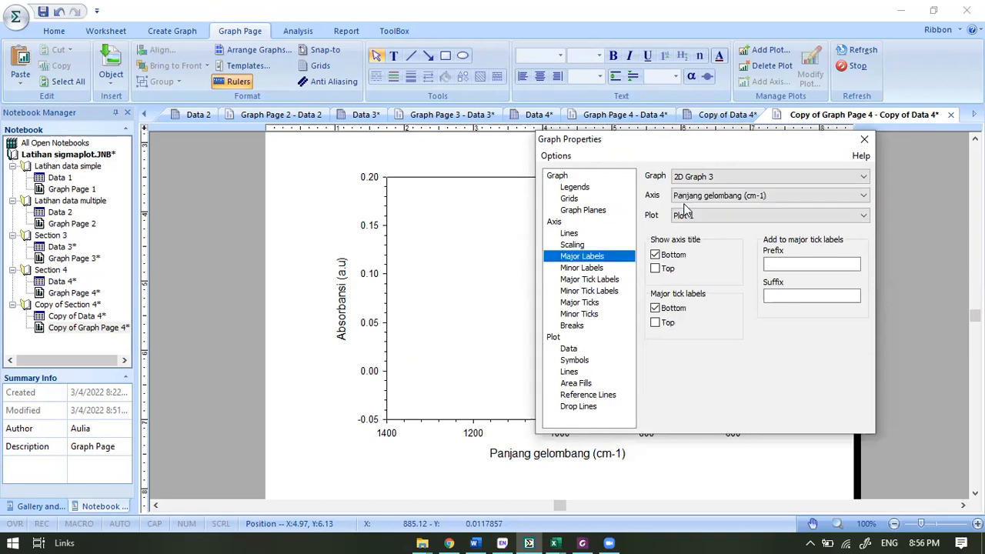
click(597, 269)
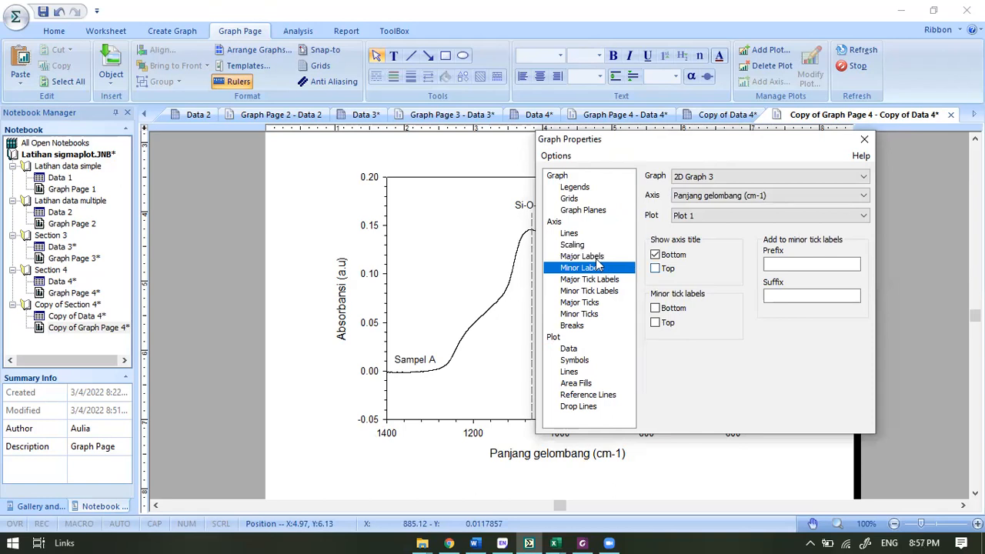
key(Up)
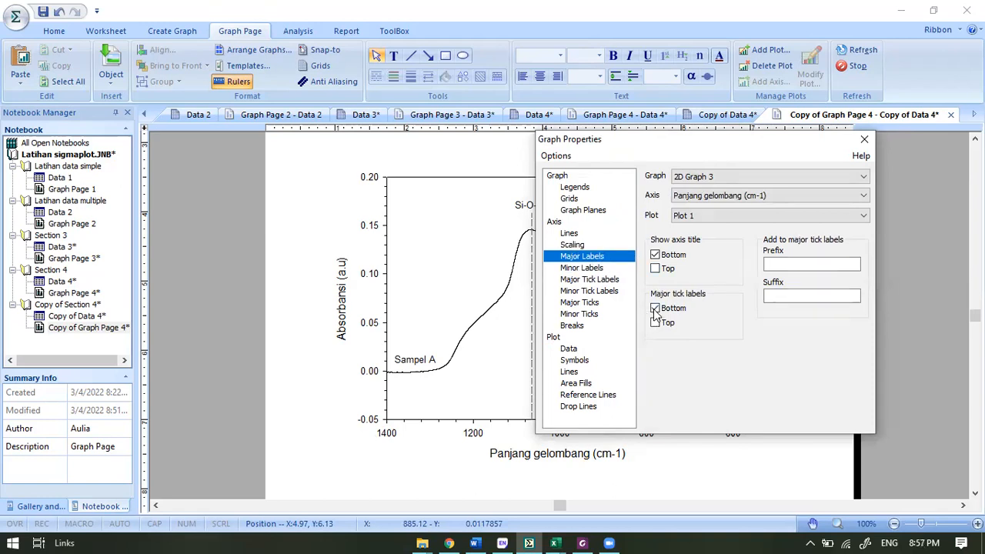
click(662, 310)
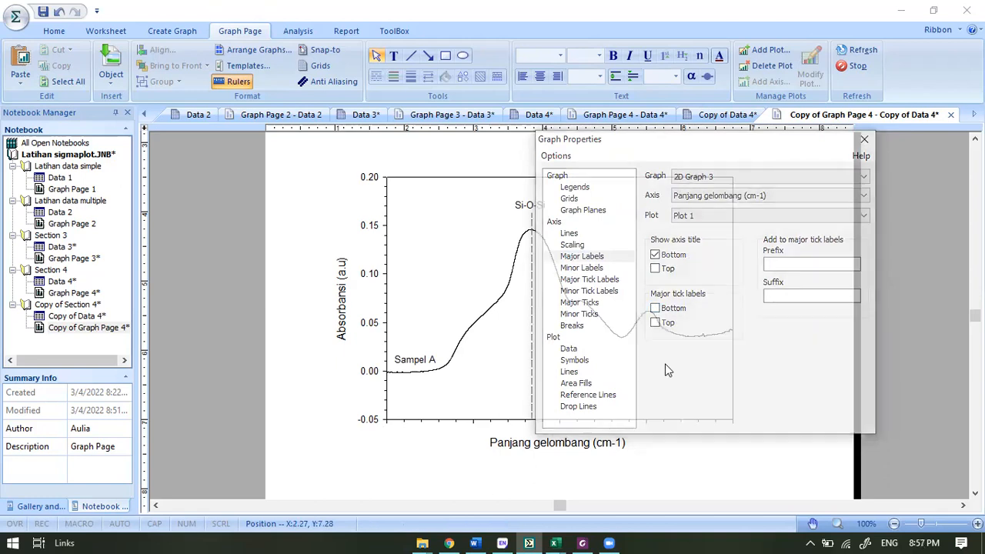
click(655, 308)
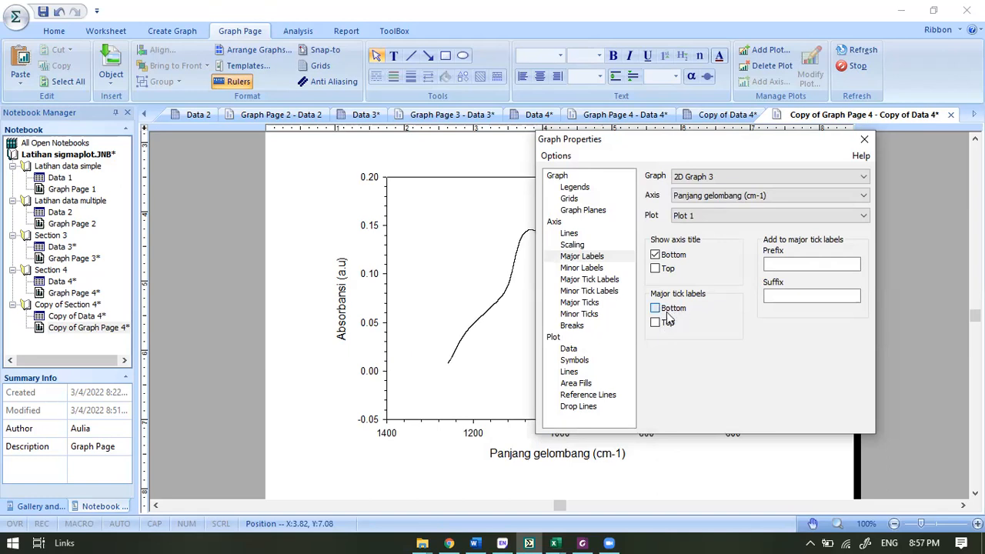
click(864, 142)
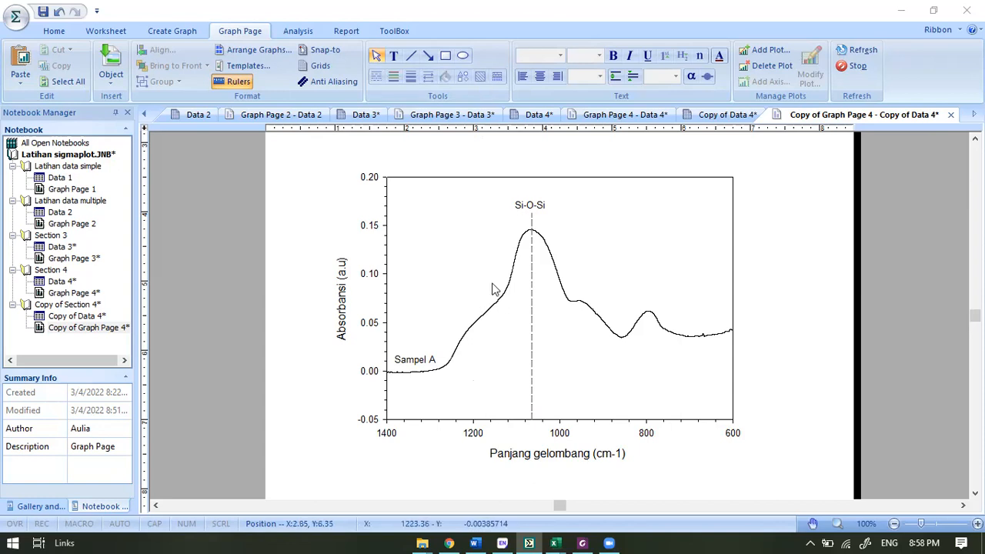
mouse_move(563, 297)
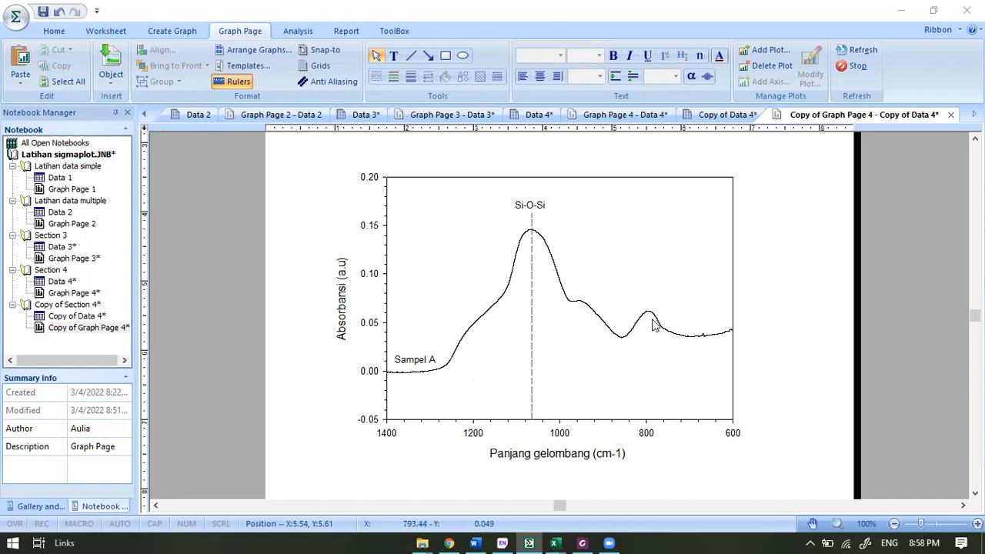
mouse_move(659, 320)
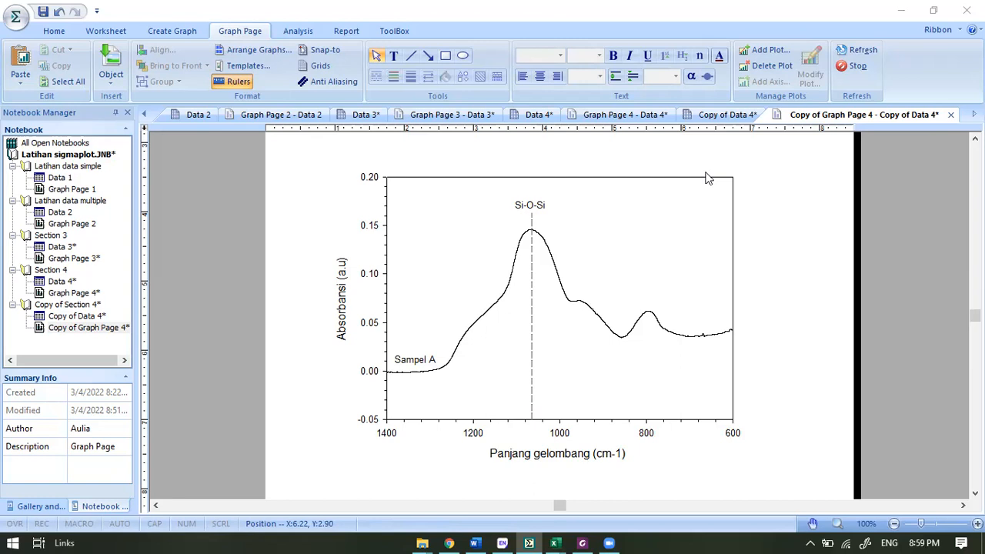
mouse_move(675, 268)
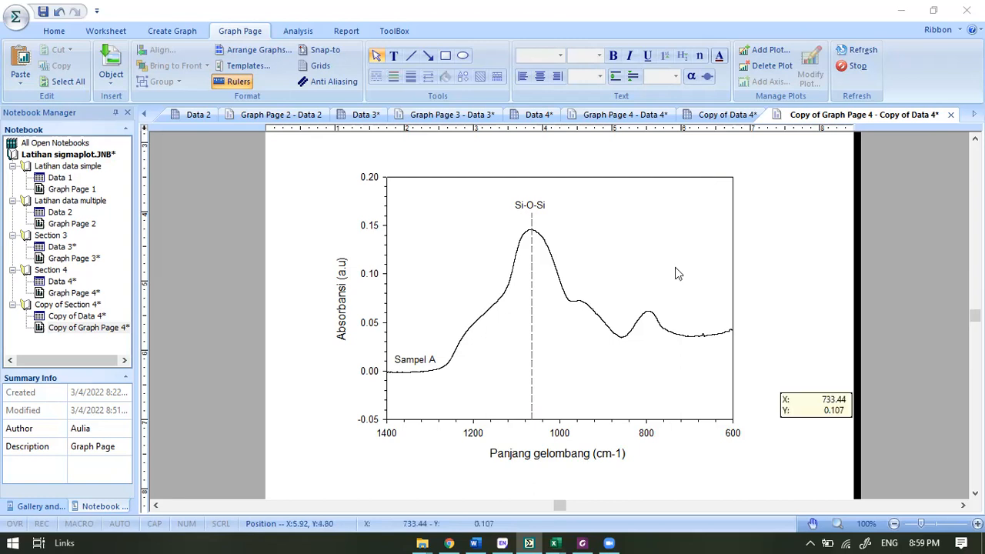